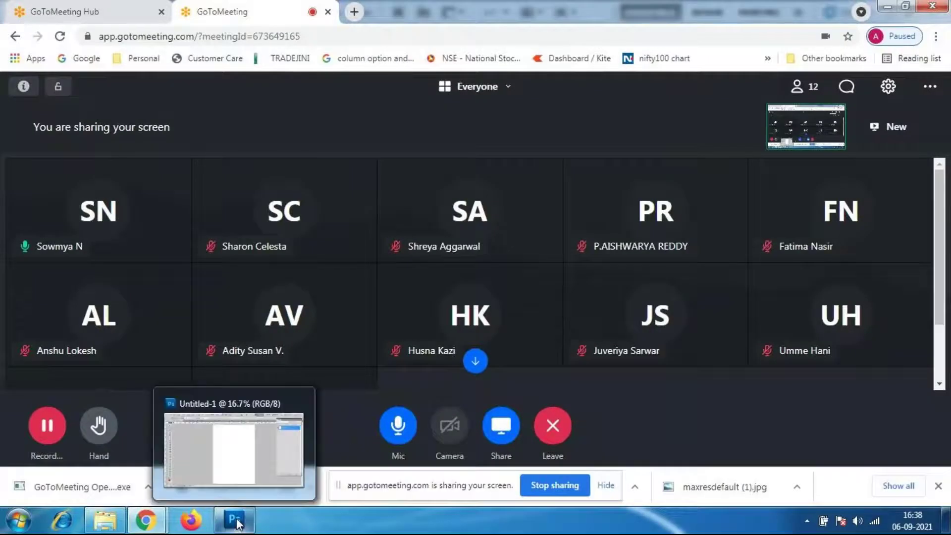
# Browse to the 3d folder inside the photoshop folder and view the unnamed (1) floor plan image
pyautogui.click(236, 521)
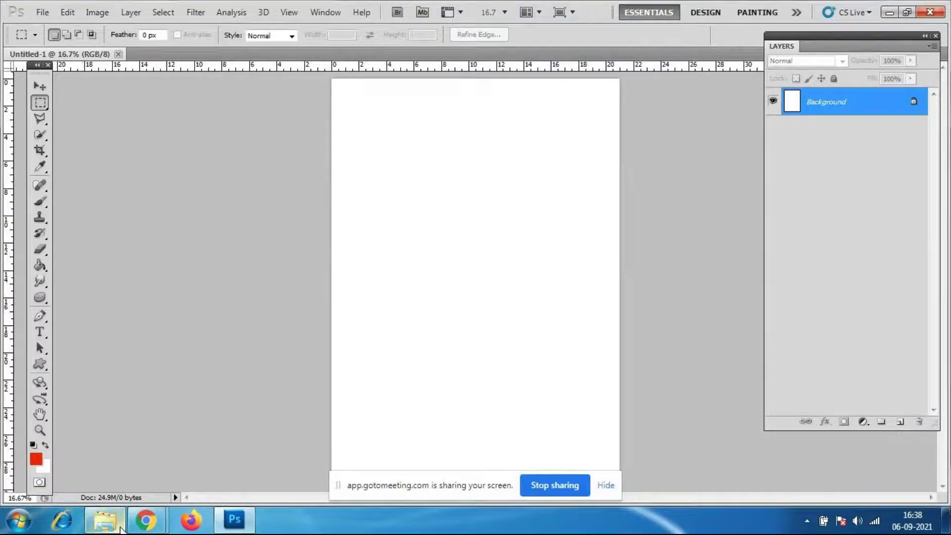
pyautogui.click(105, 521)
pyautogui.scroll(3, 525, 262)
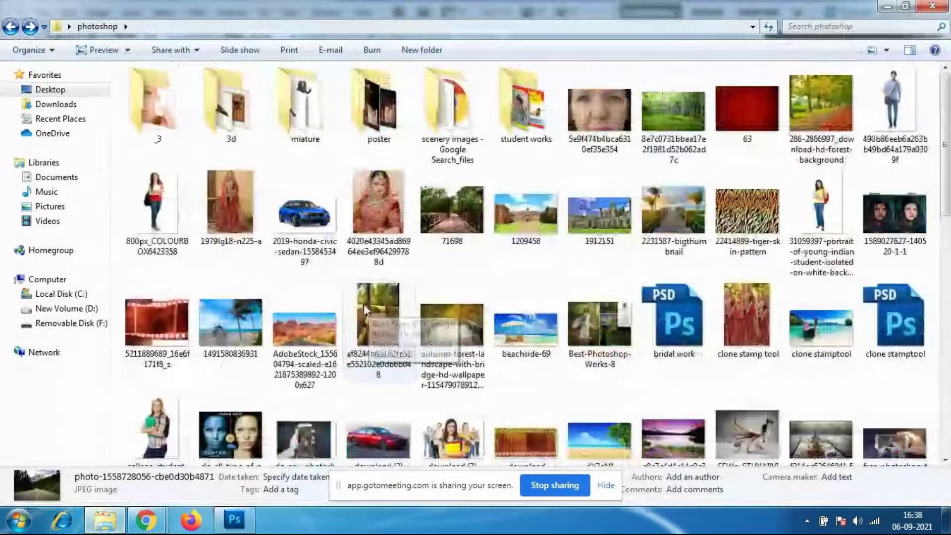
pyautogui.doubleClick(254, 115)
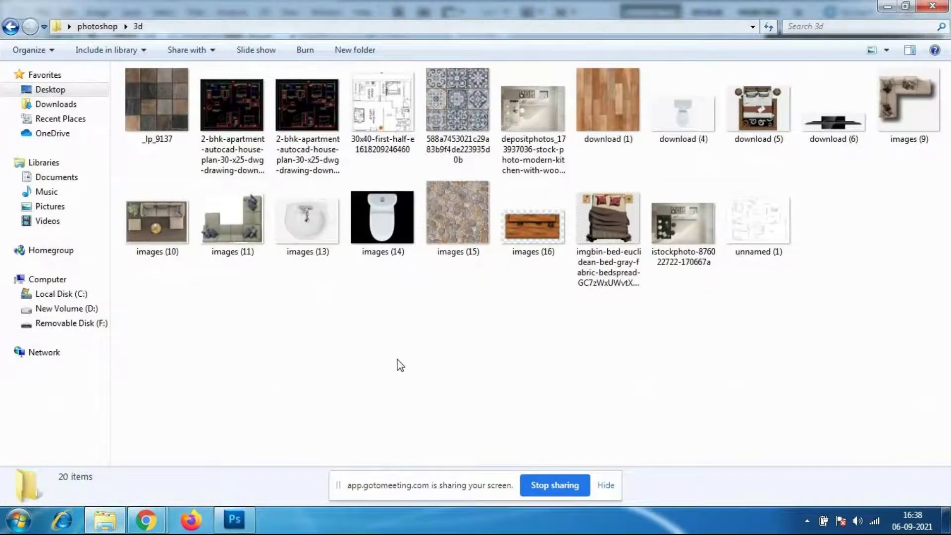
pyautogui.doubleClick(755, 228)
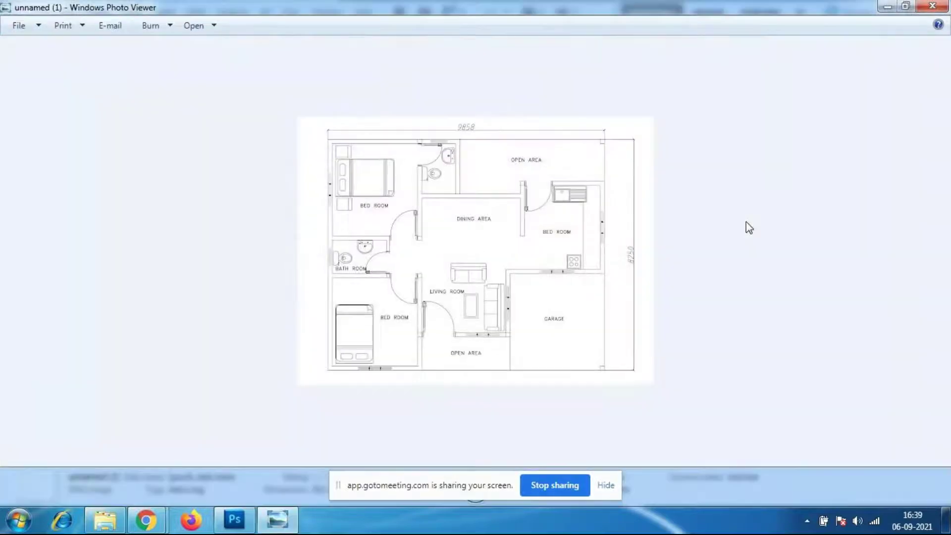
# View the black-background 2-bhk-apartment-autocad-house-plan-30-x25 image in the 3d folder, and close the viewer
pyautogui.click(933, 6)
pyautogui.click(298, 107)
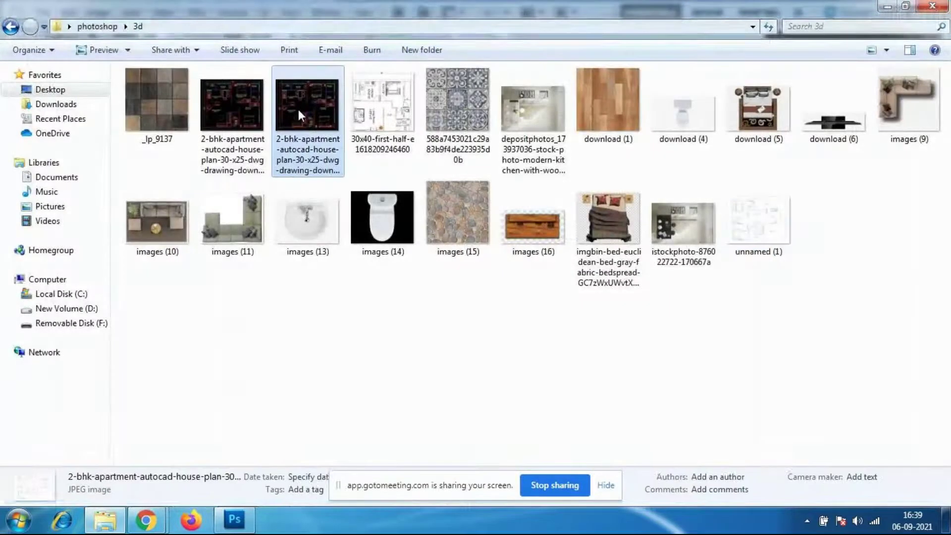
pyautogui.doubleClick(299, 114)
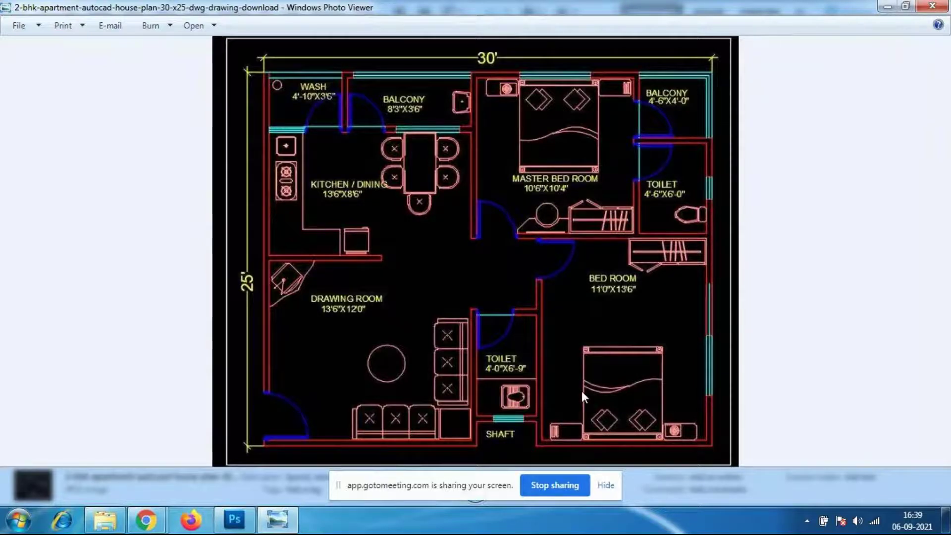
pyautogui.click(933, 6)
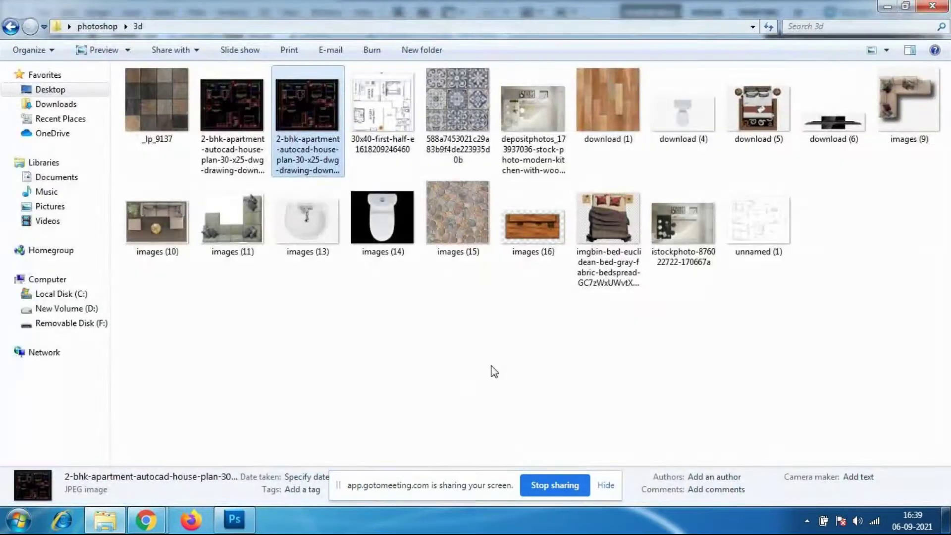
pyautogui.click(147, 524)
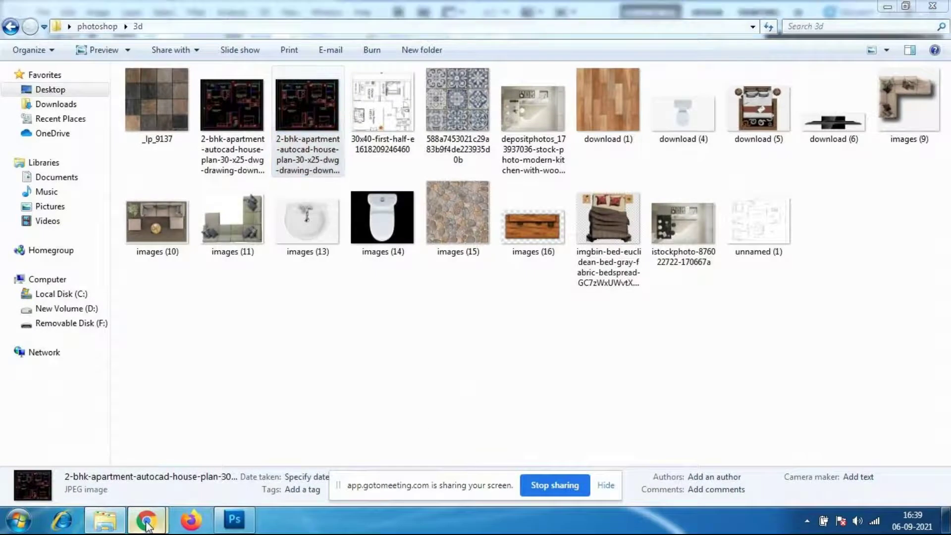
pyautogui.click(145, 403)
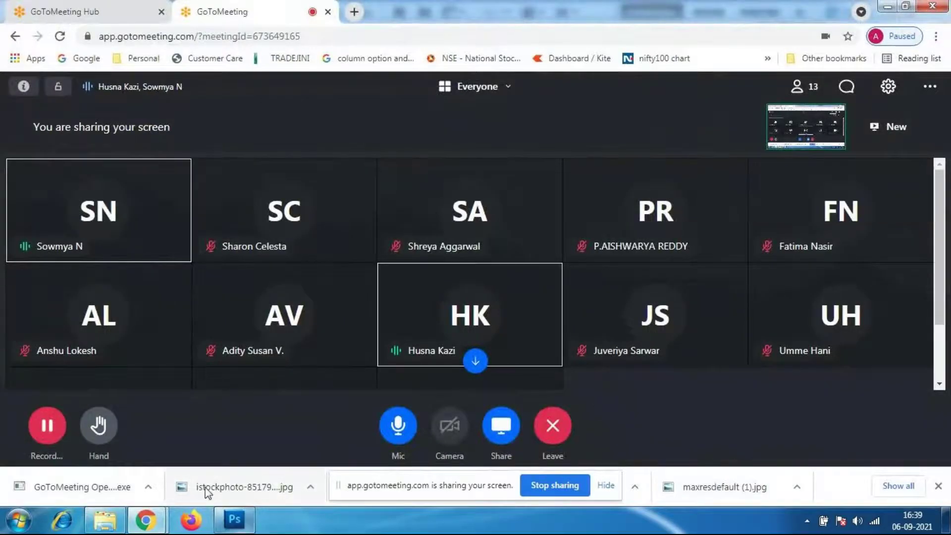
# Switch to Photoshop, close the blank portrait document and start setting up a new one
pyautogui.click(234, 519)
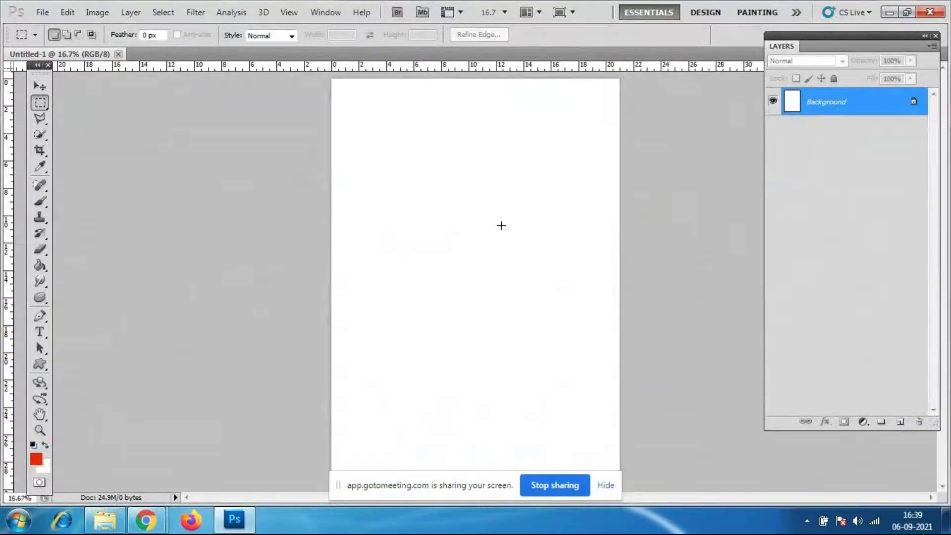
pyautogui.click(118, 54)
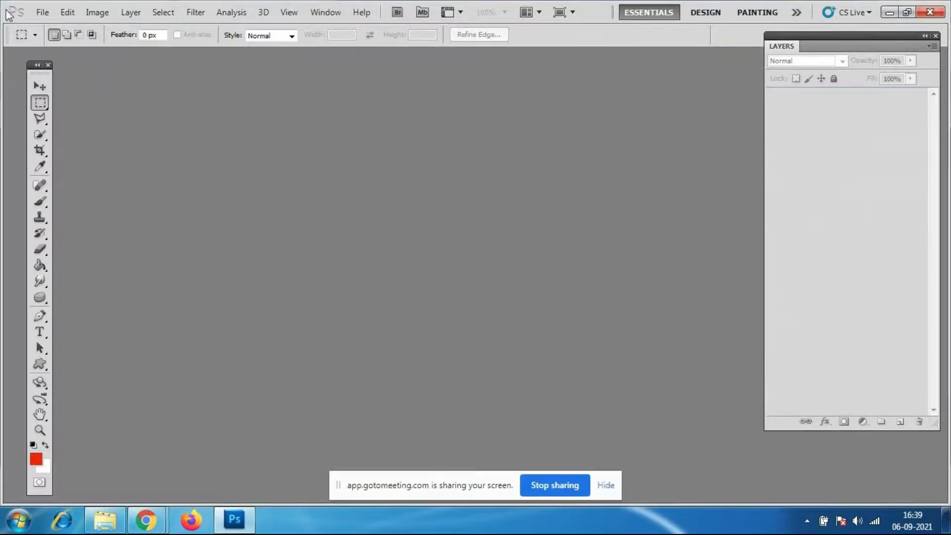
pyautogui.click(42, 11)
pyautogui.click(44, 23)
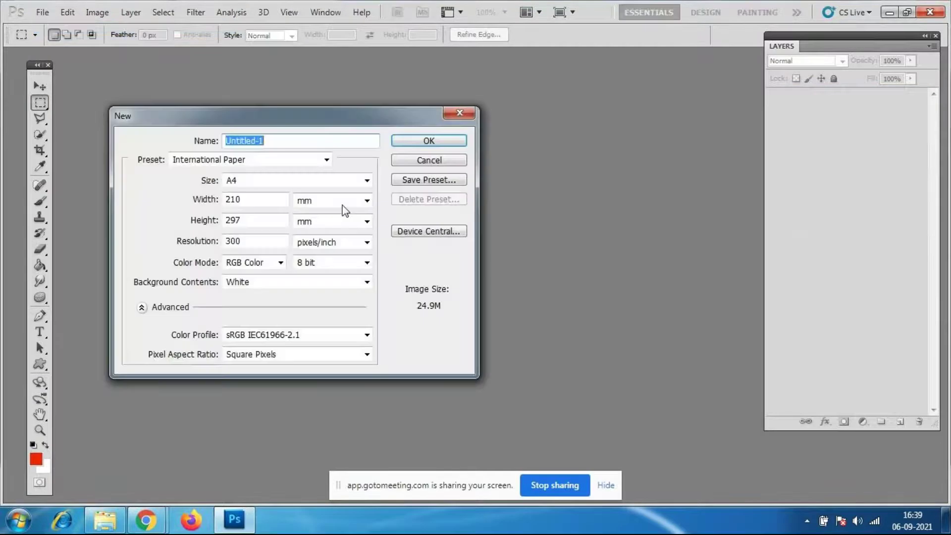
pyautogui.moveTo(316, 123); pyautogui.dragTo(391, 122)
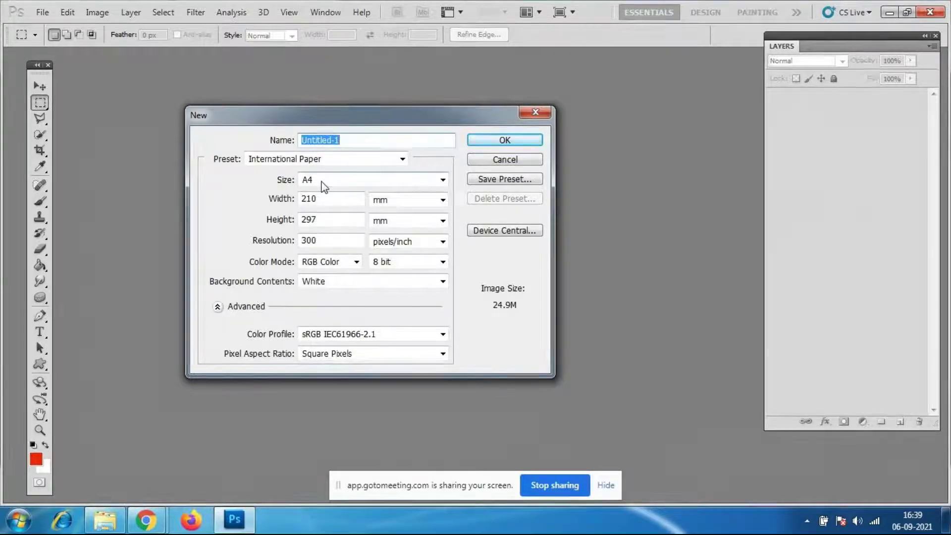
# Set the new document's width to 297 mm
pyautogui.doubleClick(310, 199)
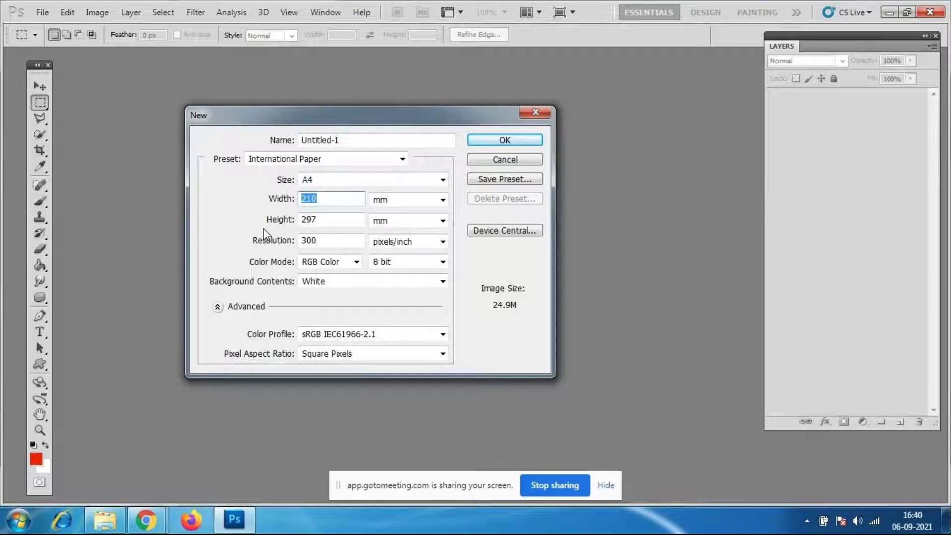
pyautogui.write('2')
pyautogui.write('970')
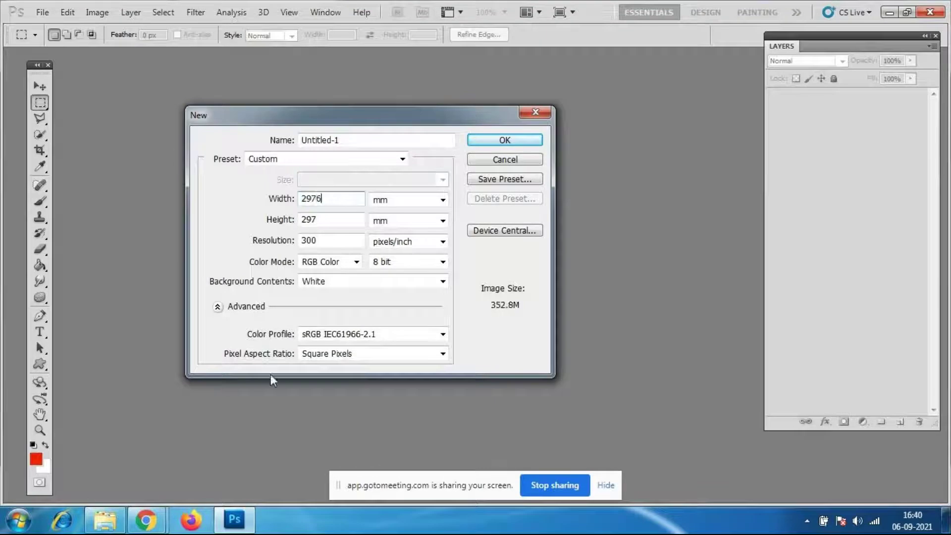
pyautogui.press('BackSpace')
pyautogui.press('BackSpace')
pyautogui.press('BackSpace')
pyautogui.press('BackSpace')
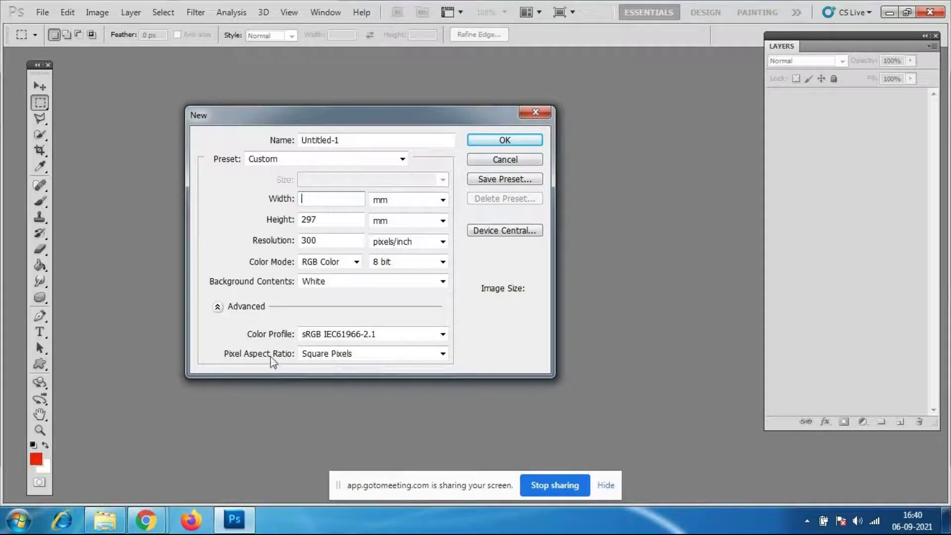
pyautogui.write('297')
# Set the height to 210 mm and create the blank landscape document
pyautogui.click(329, 220)
pyautogui.press('BackSpace')
pyautogui.press('BackSpace')
pyautogui.write('10')
pyautogui.click(519, 141)
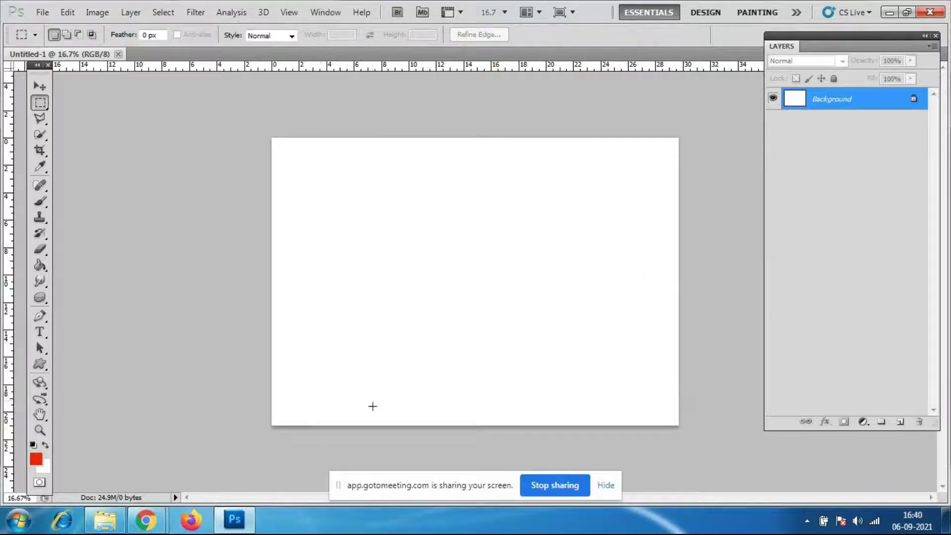
pyautogui.click(40, 17)
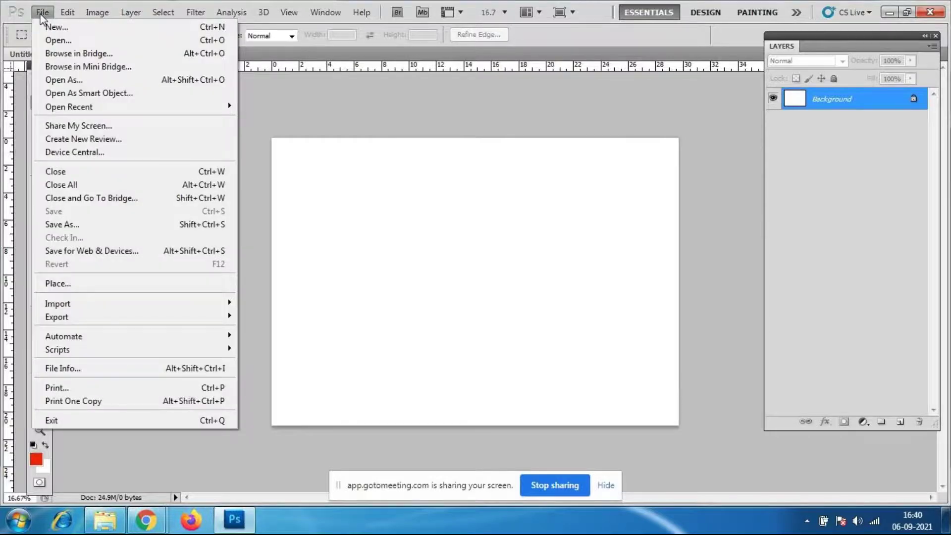
pyautogui.click(56, 42)
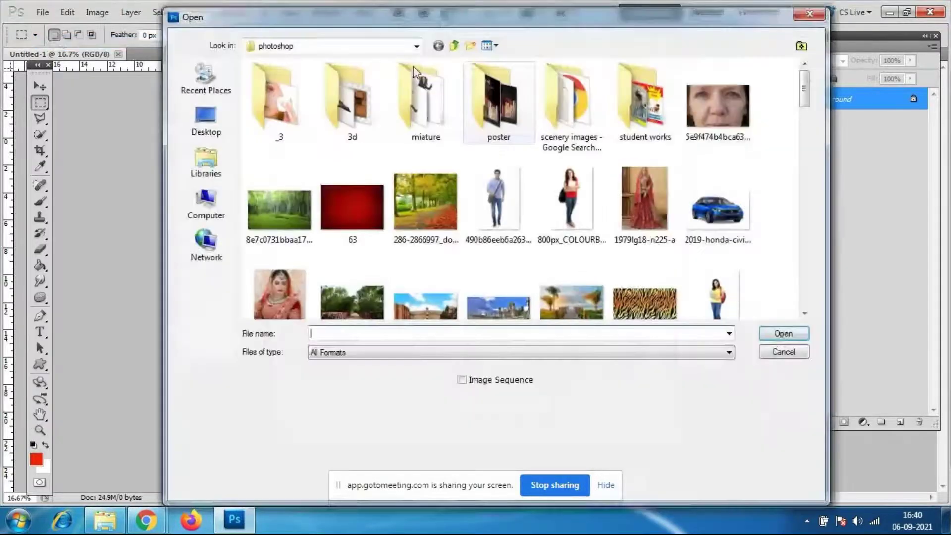
pyautogui.doubleClick(347, 86)
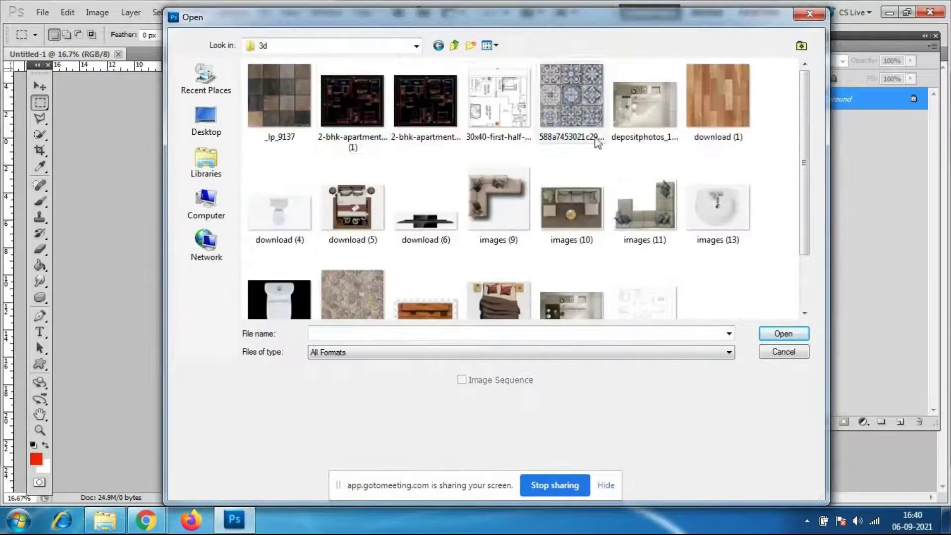
pyautogui.click(510, 130)
pyautogui.click(783, 335)
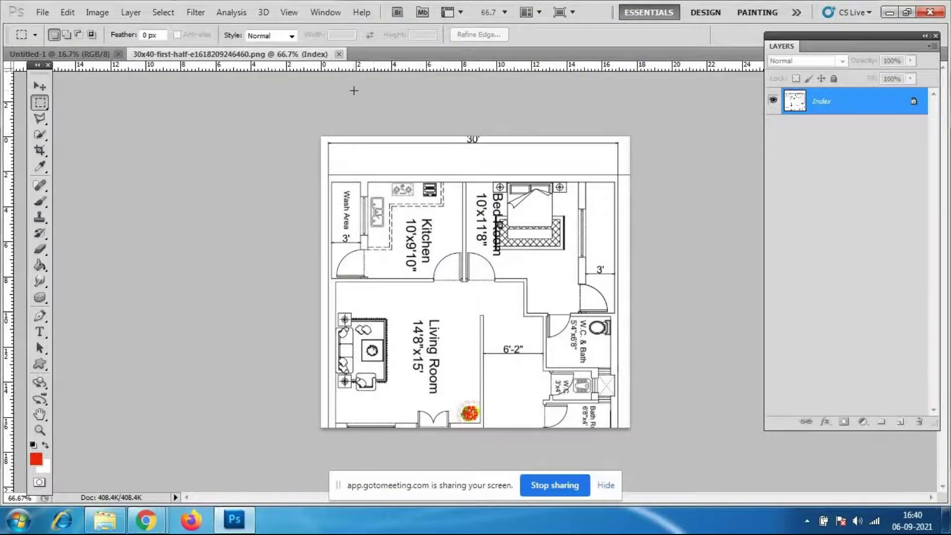
pyautogui.click(340, 54)
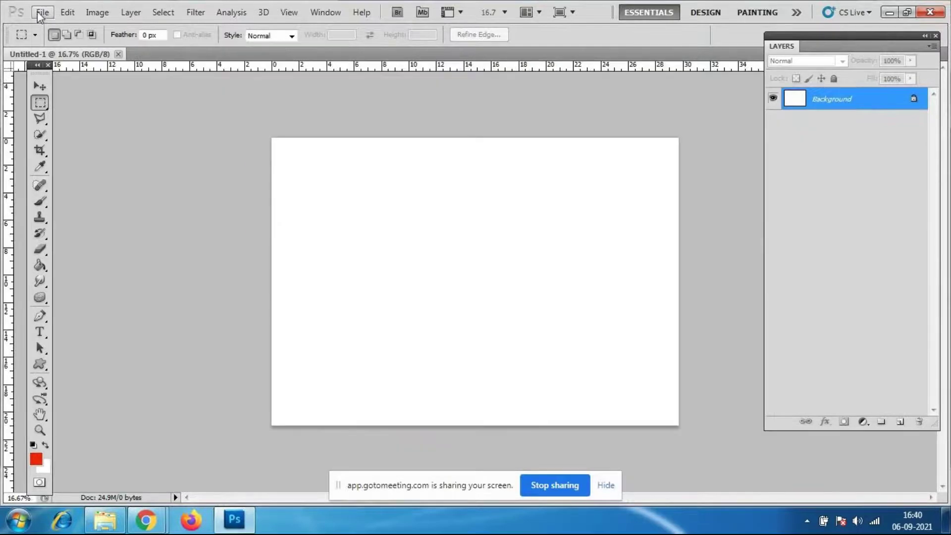
pyautogui.click(41, 12)
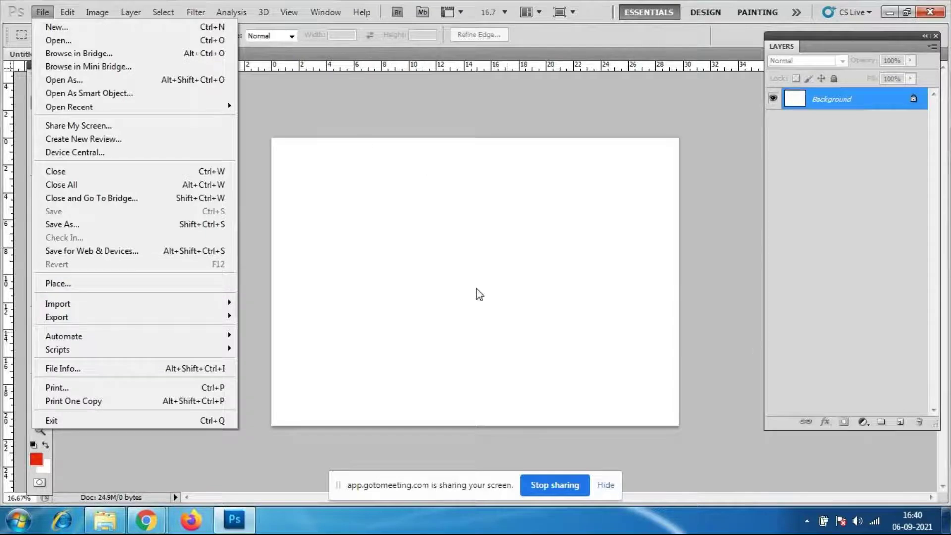
pyautogui.click(96, 287)
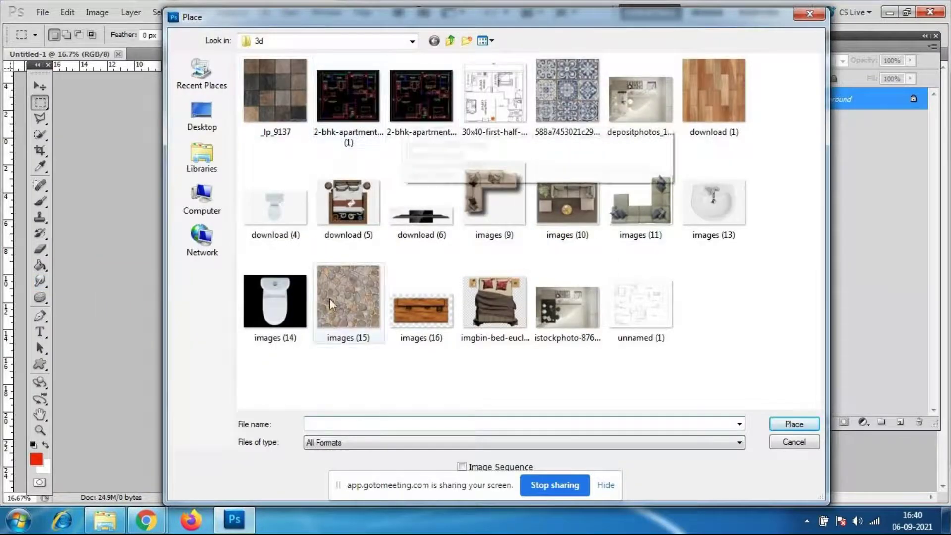
pyautogui.click(502, 95)
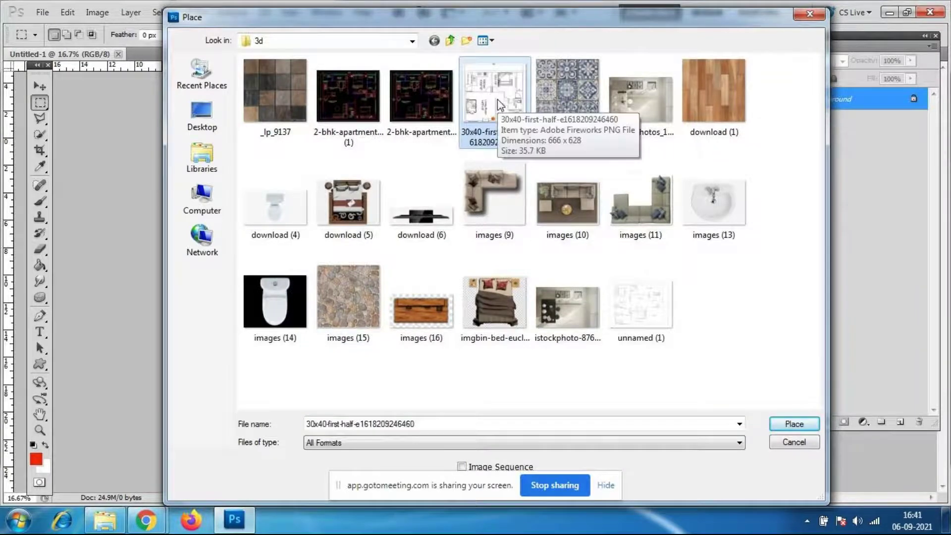
pyautogui.click(796, 424)
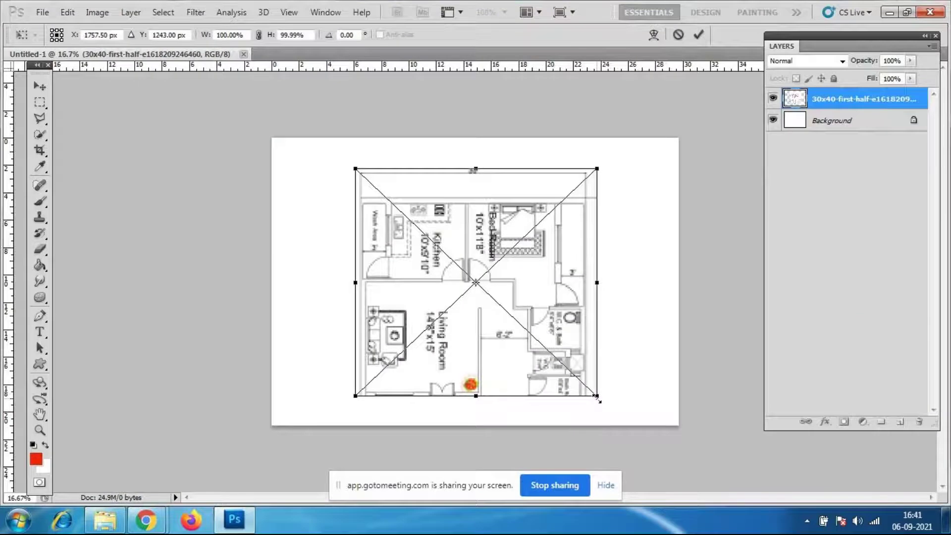
# Scale the placed floor plan proportionally about its centre to about 126% so it fills the page height, and commit the placement
pyautogui.moveTo(599, 400); pyautogui.dragTo(641, 423)
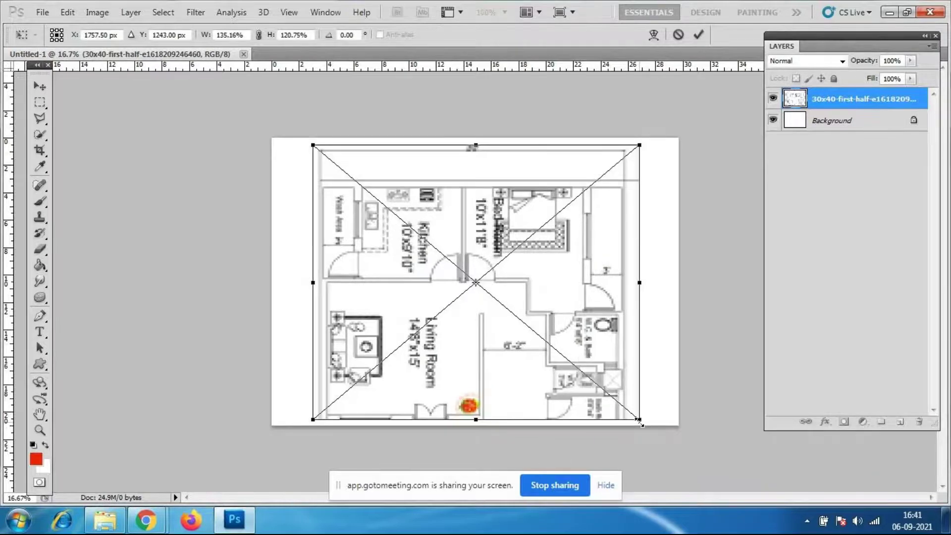
pyautogui.hotkey('ctrl', 'z')
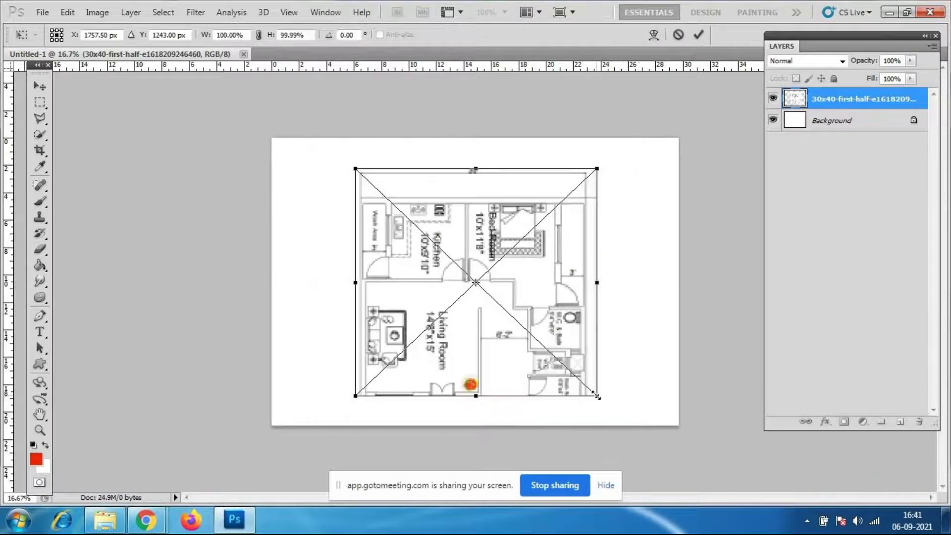
pyautogui.moveTo(597, 395); pyautogui.dragTo(627, 422)
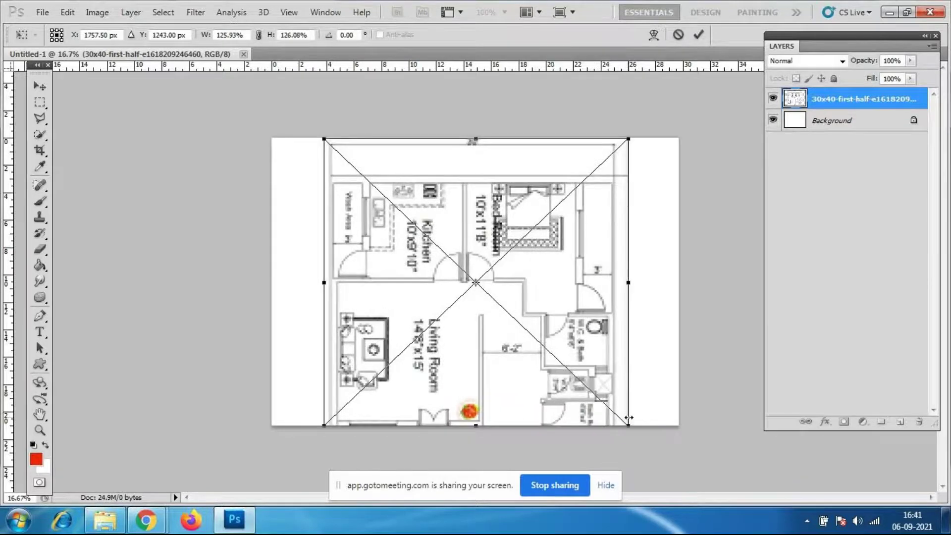
pyautogui.press('Return')
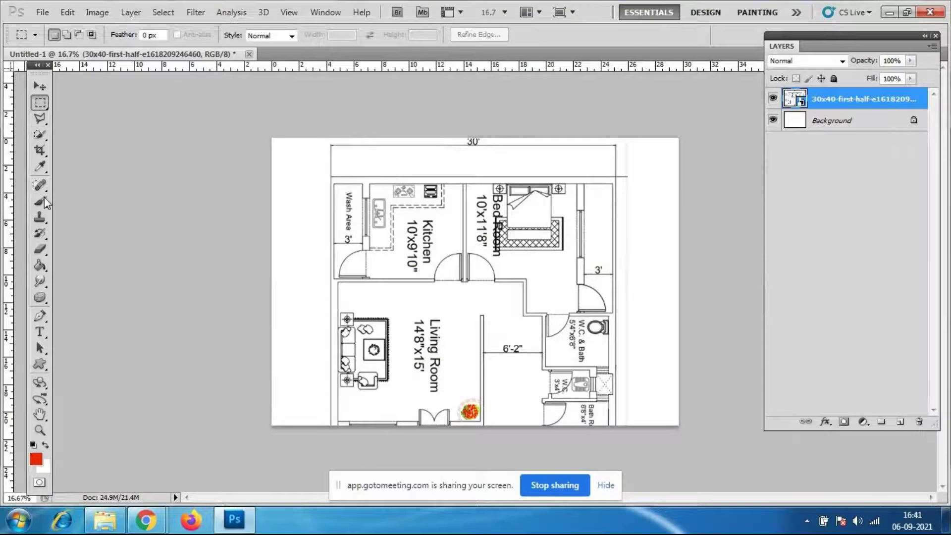
# Nudge the floor plan layer slightly upward with the Move tool, leaving a narrow margin below the drawing
pyautogui.click(38, 88)
pyautogui.hotkey('shift', 'Up')
pyautogui.hotkey('shift', 'Up')
pyautogui.hotkey('shift', 'Up')
pyautogui.hotkey('shift', 'Up')
pyautogui.hotkey('shift', 'Up')
pyautogui.hotkey('shift', 'Up')
pyautogui.hotkey('shift', 'Up')
pyautogui.hotkey('shift', 'Up')
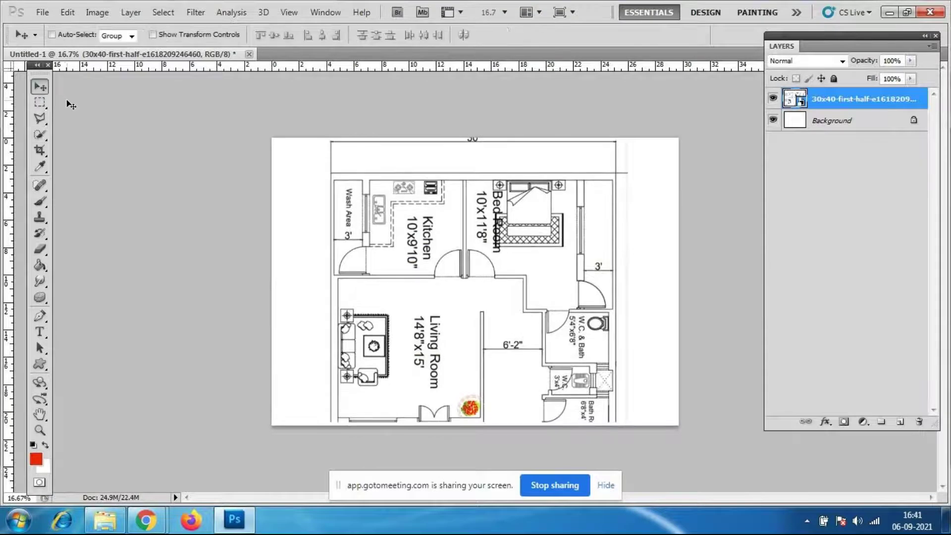
pyautogui.hotkey('shift', 'Down')
pyautogui.hotkey('shift', 'Down')
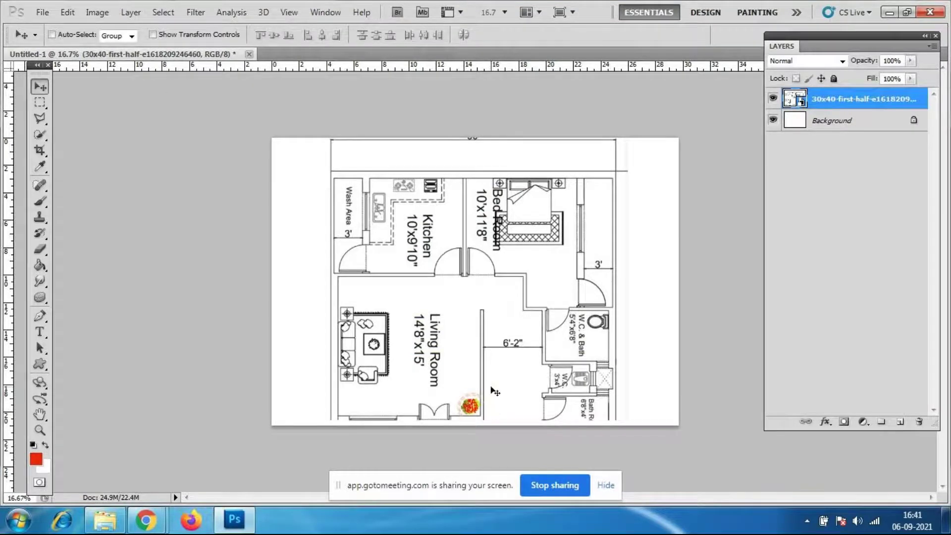
pyautogui.scroll(2, 564, 300)
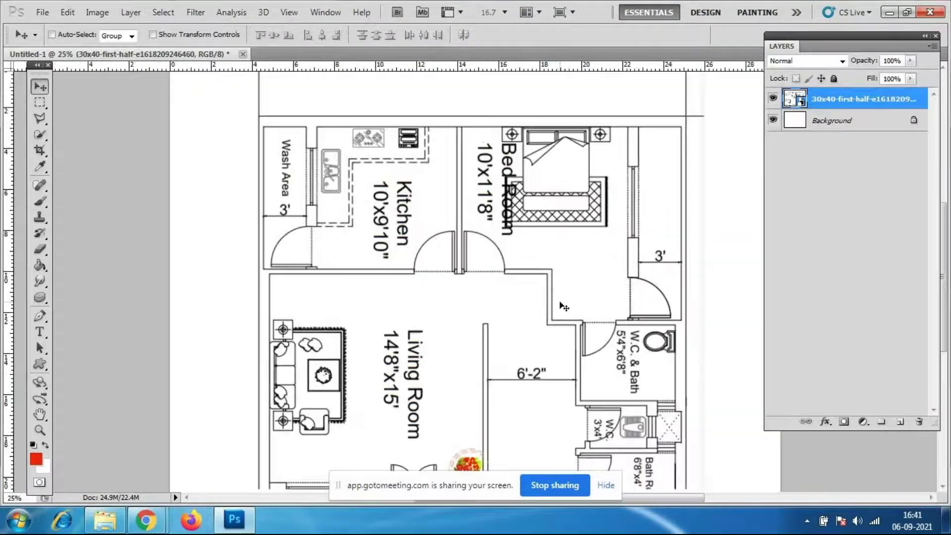
pyautogui.scroll(1, 564, 300)
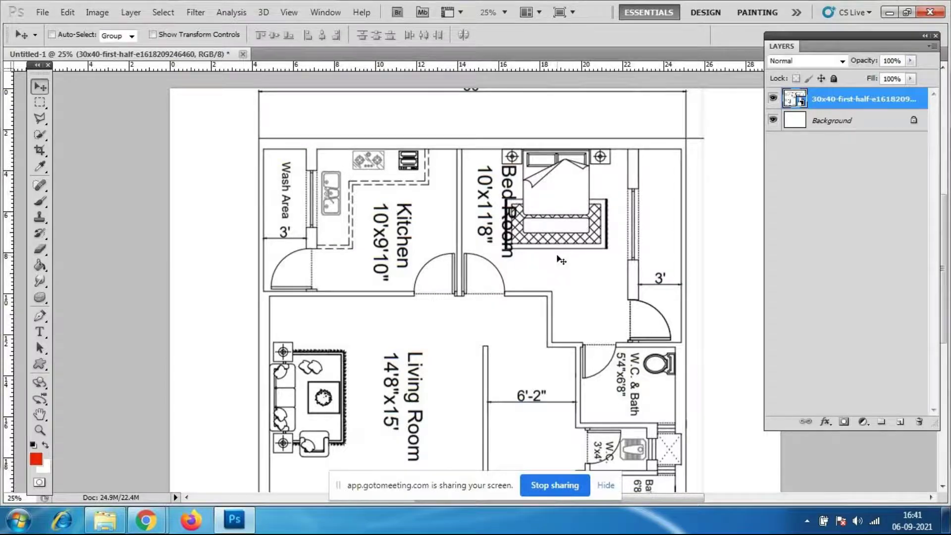
pyautogui.scroll(-3, 562, 256)
pyautogui.scroll(-2, 446, 267)
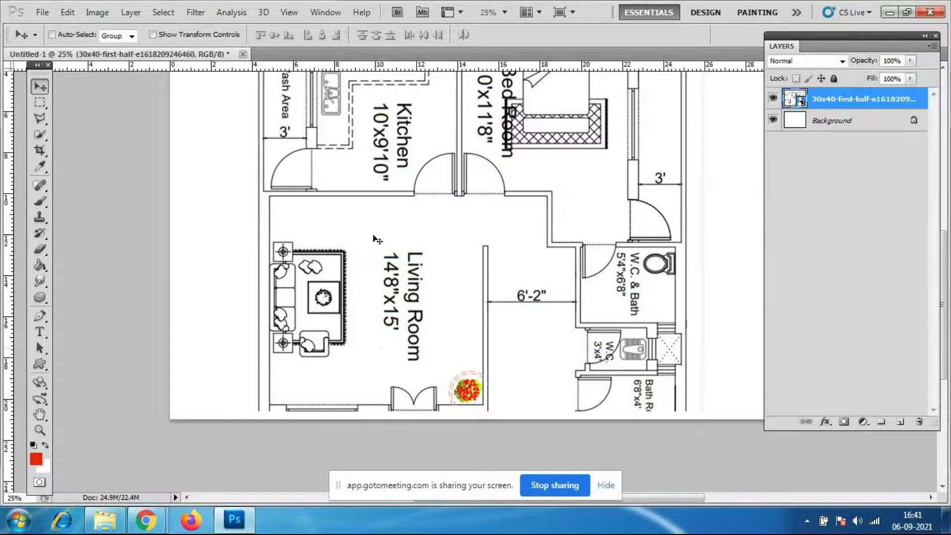
pyautogui.scroll(3, 577, 287)
pyautogui.scroll(1, 578, 288)
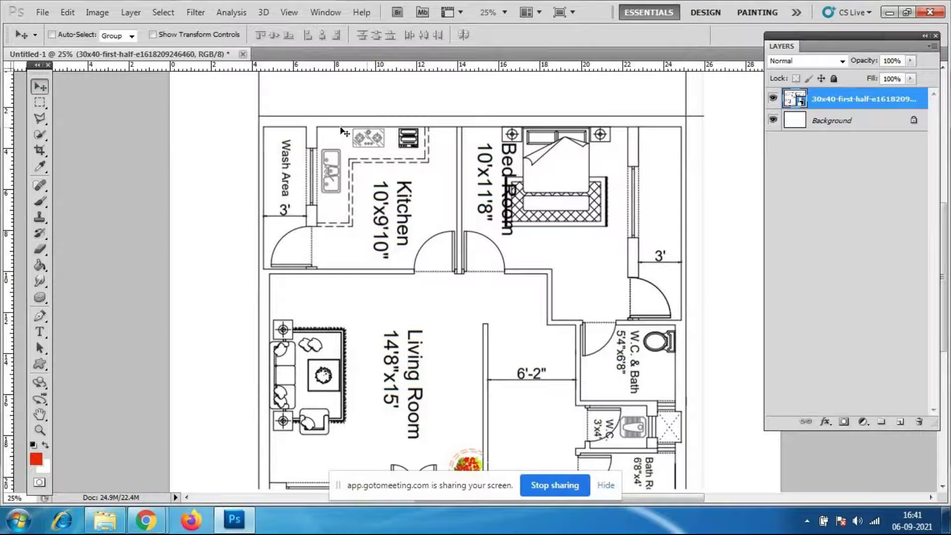
pyautogui.rightClick(854, 100)
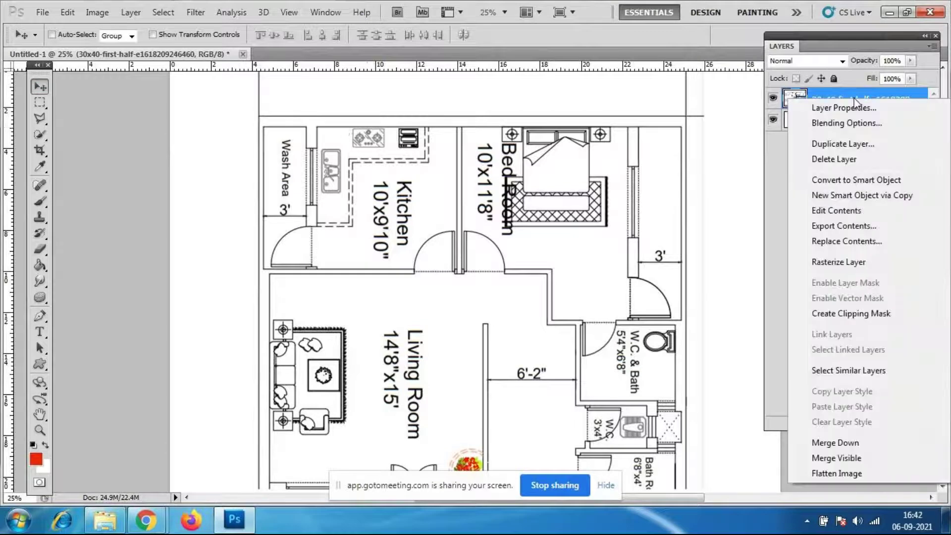
pyautogui.click(844, 263)
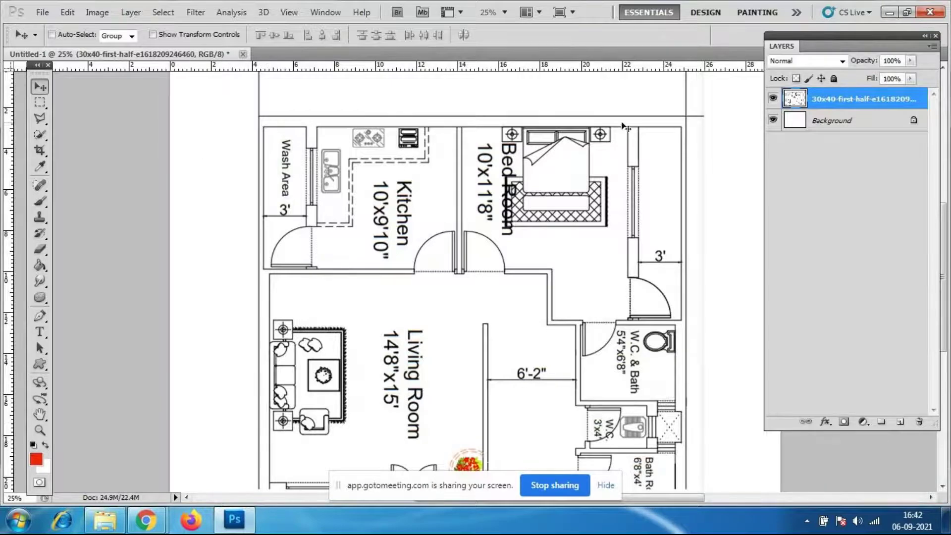
# Select the outer walls of the floor plan with the Magic Wand at tolerance 32, contiguous
pyautogui.scroll(-2, 641, 184)
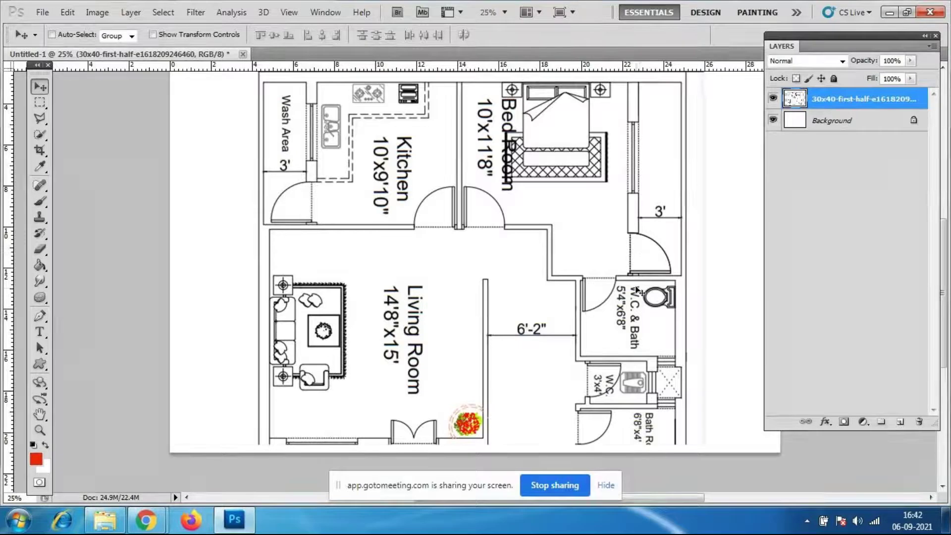
pyautogui.scroll(2, 643, 288)
pyautogui.scroll(2, 642, 288)
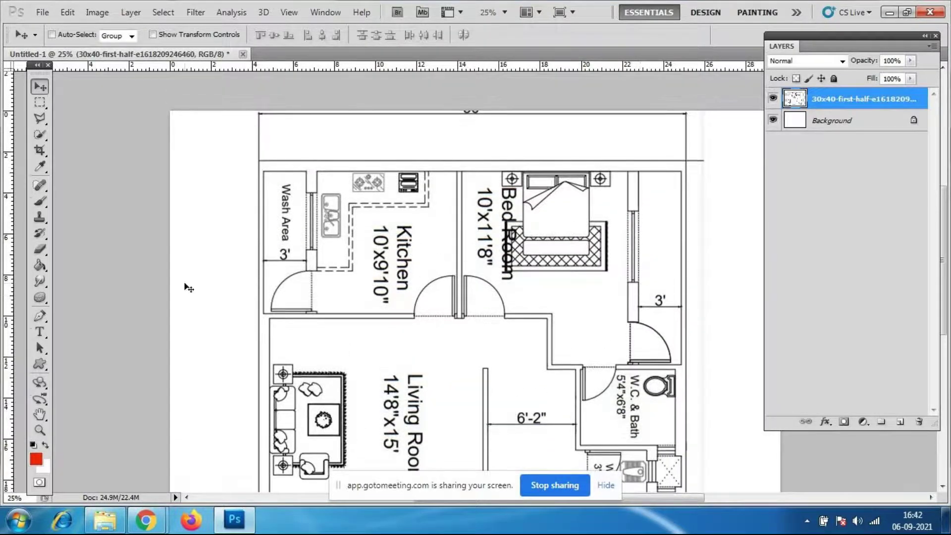
pyautogui.scroll(-1, 323, 276)
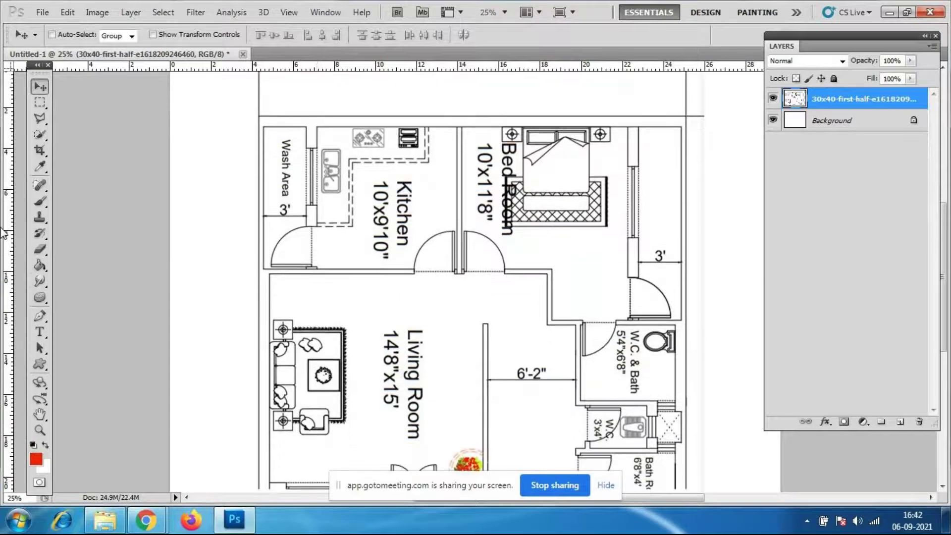
pyautogui.click(39, 134)
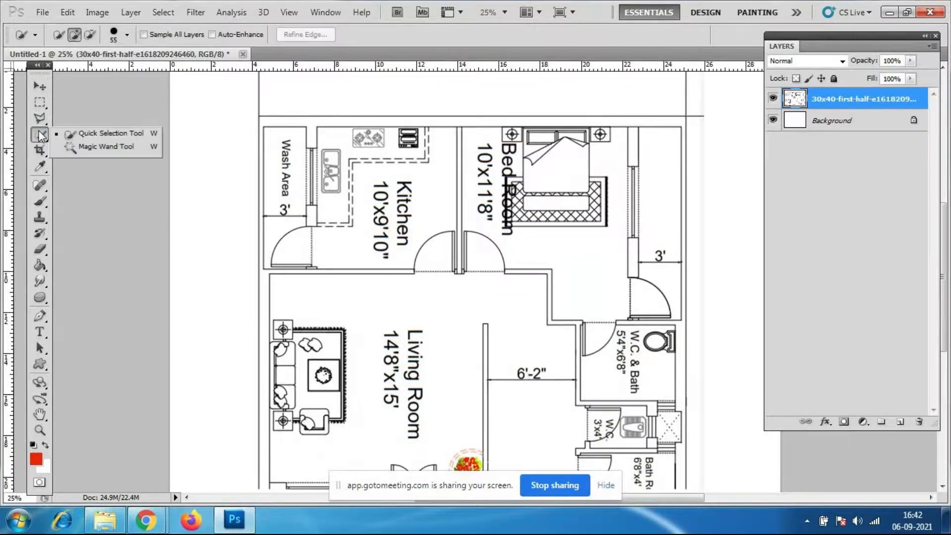
pyautogui.rightClick(122, 135)
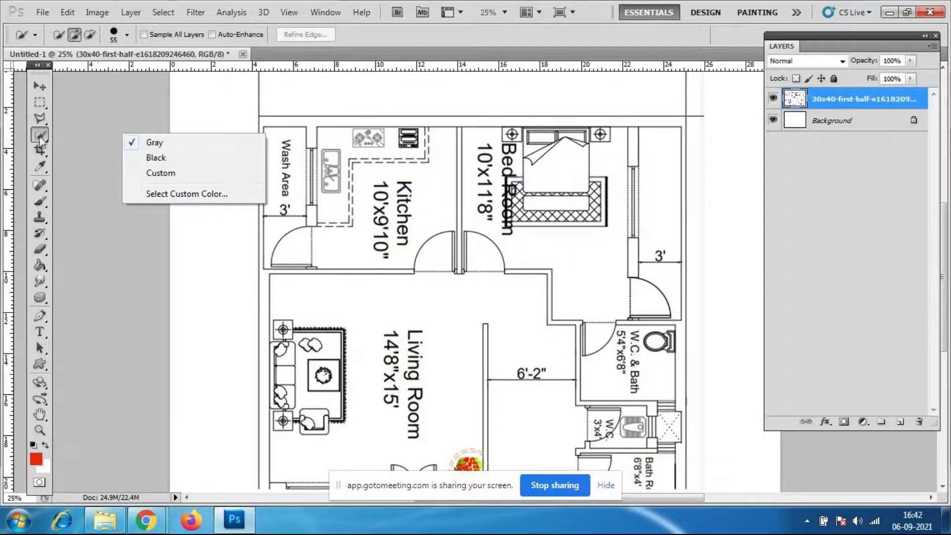
pyautogui.click(42, 139)
pyautogui.rightClick(43, 140)
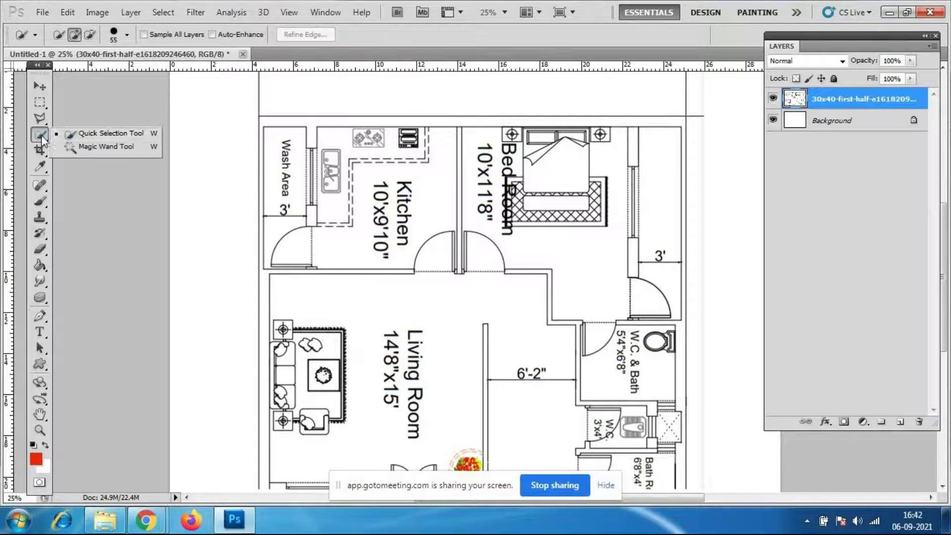
pyautogui.click(123, 151)
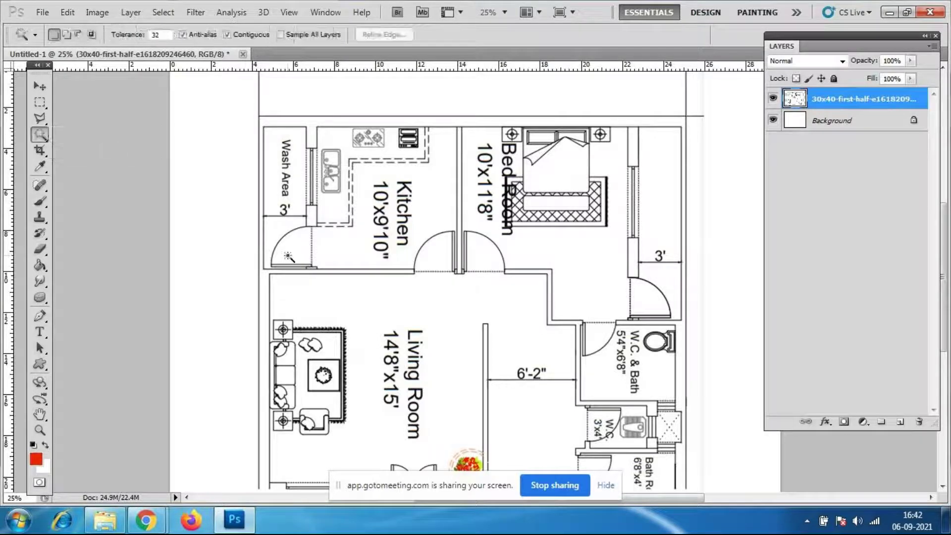
pyautogui.click(266, 300)
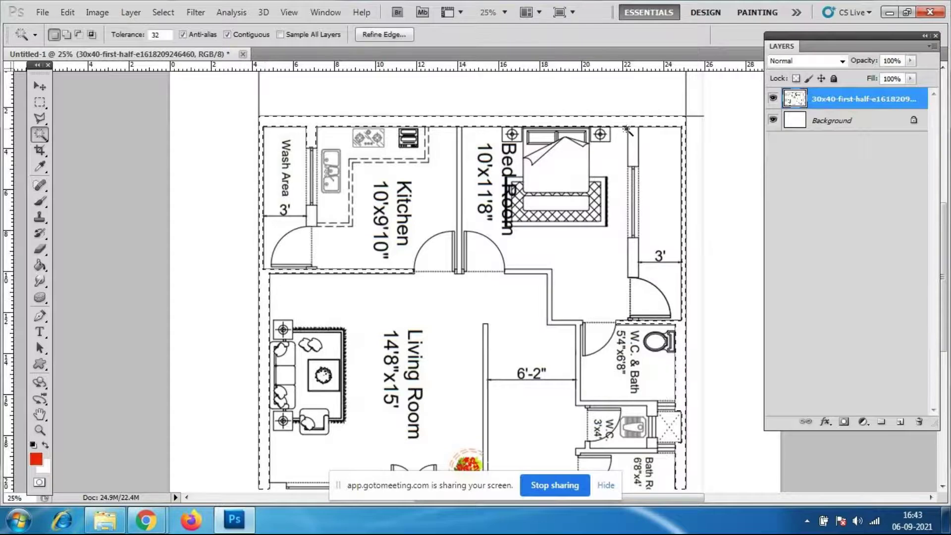
# Try copying the selected outer walls to a new layer, and undo the copy
pyautogui.scroll(-2, 704, 287)
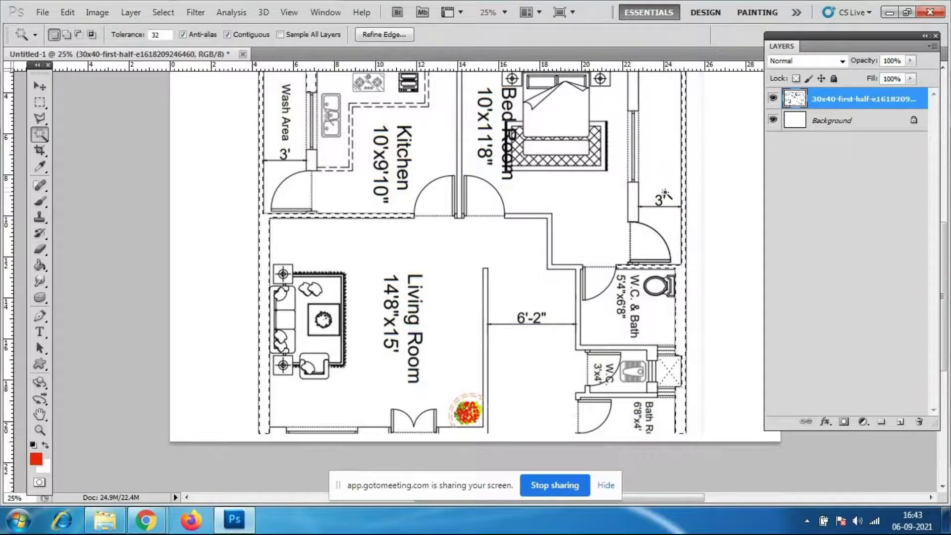
pyautogui.scroll(1, 227, 411)
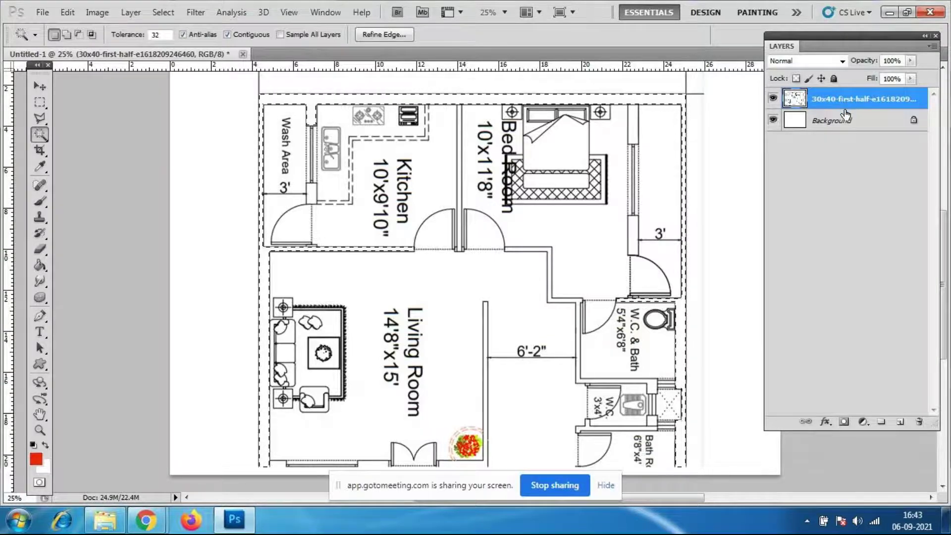
pyautogui.hotkey('ctrl', 'j')
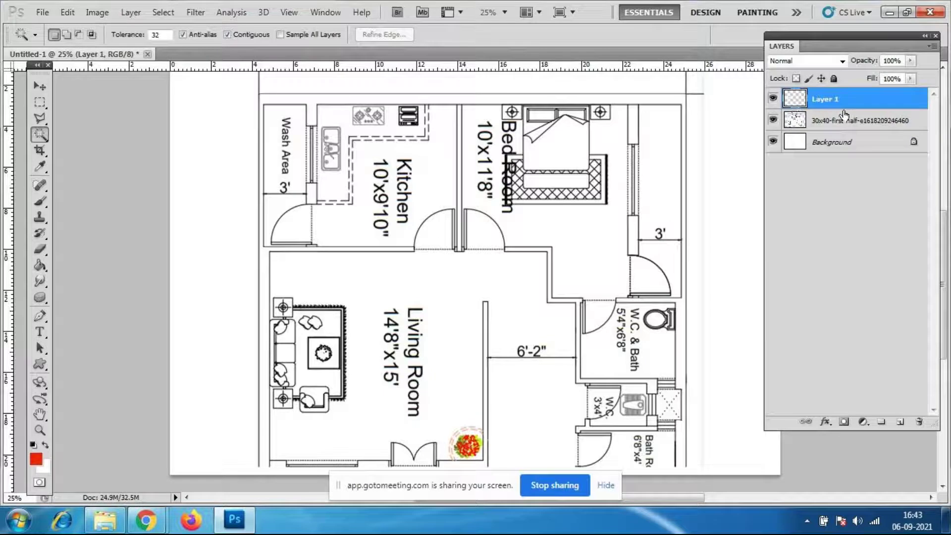
pyautogui.hotkey('ctrl', 'z')
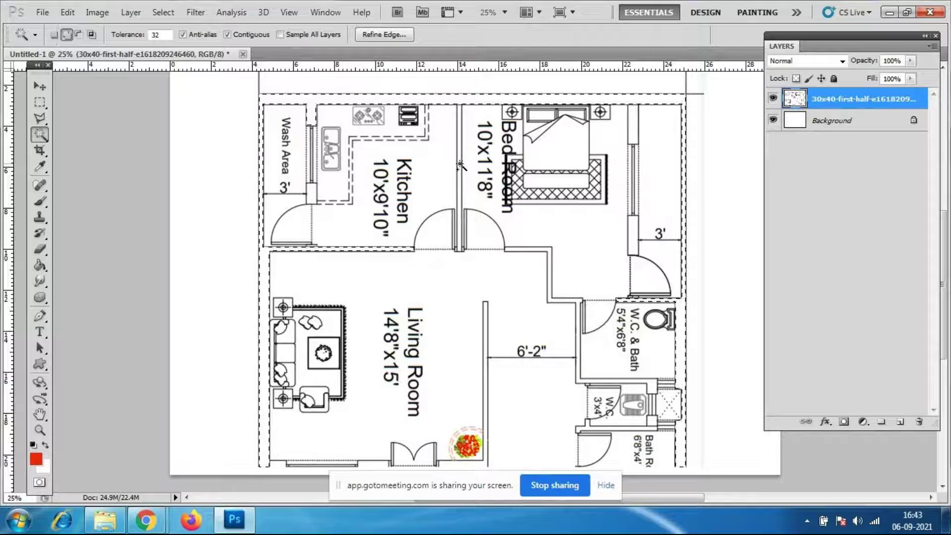
# Add the wall between kitchen and bedroom and the stepped wall from the living room to the W.C. & Bath to the selection
pyautogui.click(475, 190)
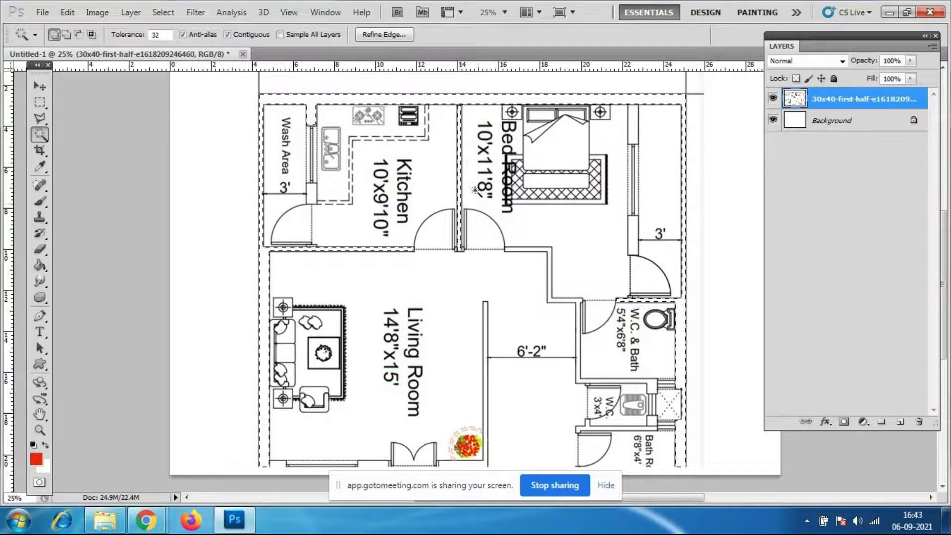
pyautogui.press('shift')
pyautogui.keyDown('shift'); pyautogui.click(555, 303); pyautogui.keyUp('shift')
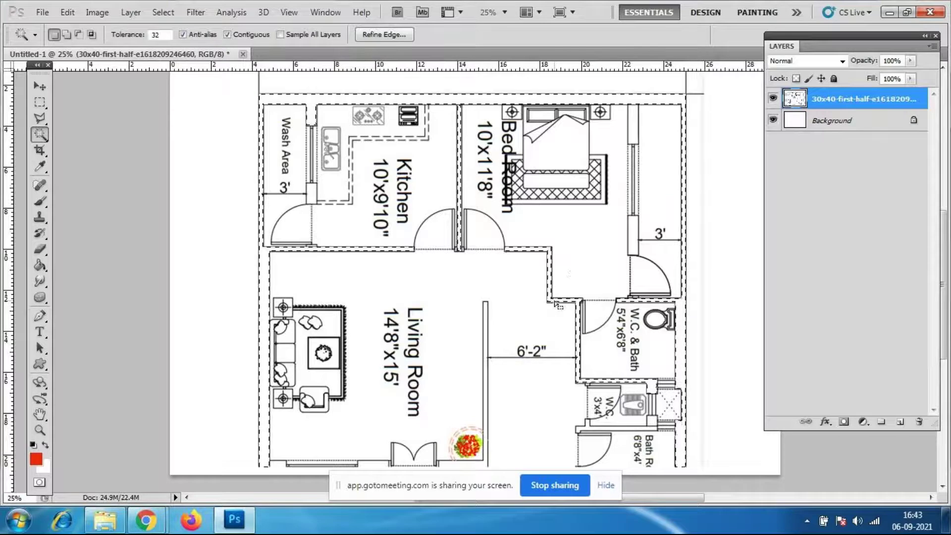
# Add the living room wall beside the 6'-2" passage and the wall between the 3'x4' W.C. and the bathroom to the selection
pyautogui.scroll(-1, 666, 350)
pyautogui.scroll(-1, 665, 351)
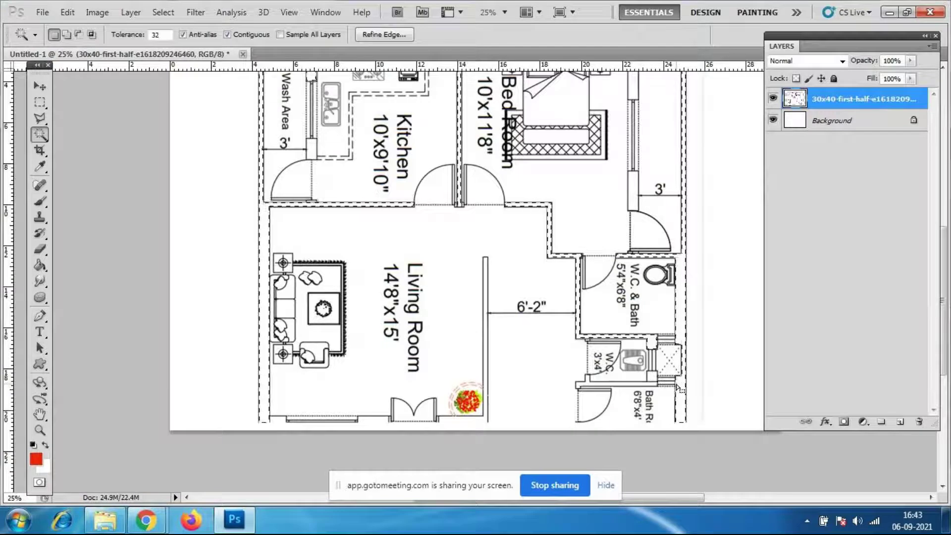
pyautogui.hotkey('ctrl', '+')
pyautogui.scroll(-5, 494, 284)
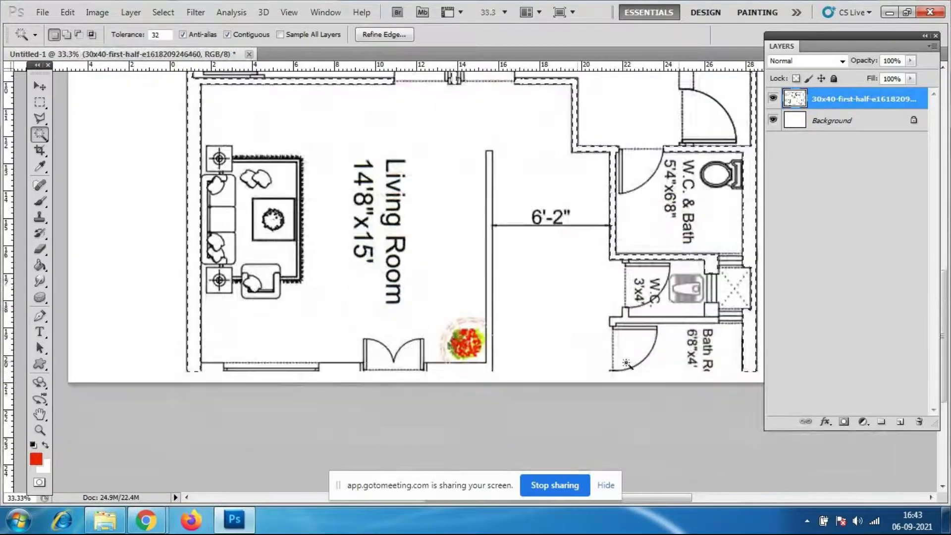
pyautogui.keyDown('shift'); pyautogui.click(491, 278); pyautogui.keyUp('shift')
pyautogui.scroll(2, 272, 303)
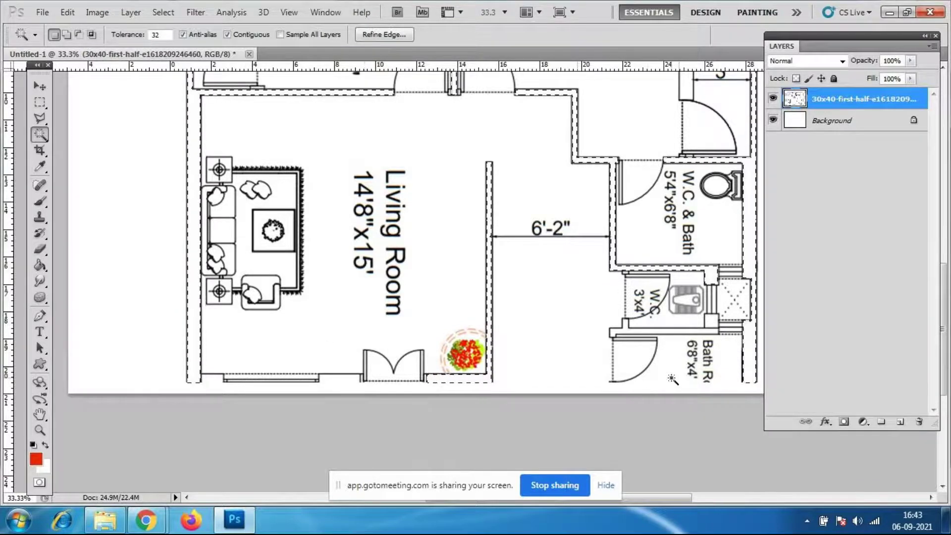
pyautogui.scroll(2, 692, 347)
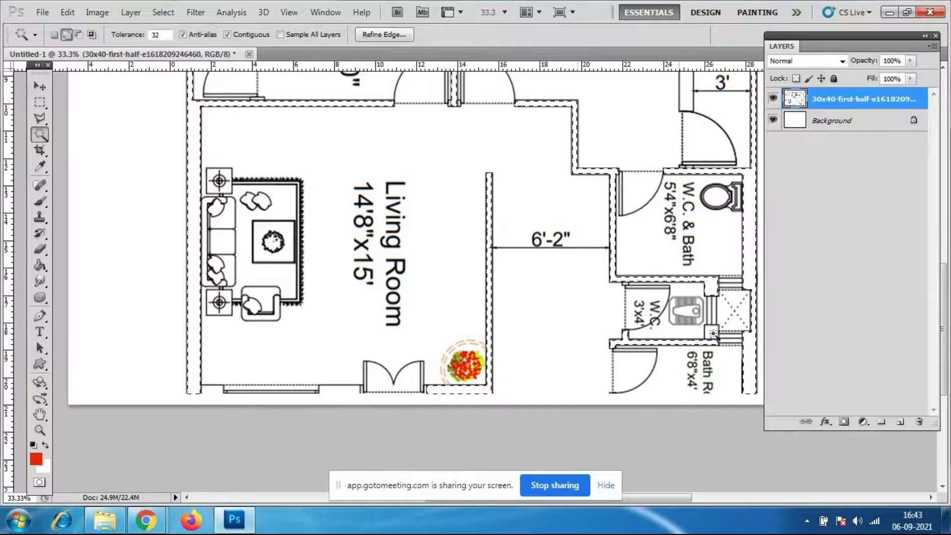
# Add the short wall segments around the bedroom window and beside the wash area window to the selection
pyautogui.scroll(10, 623, 360)
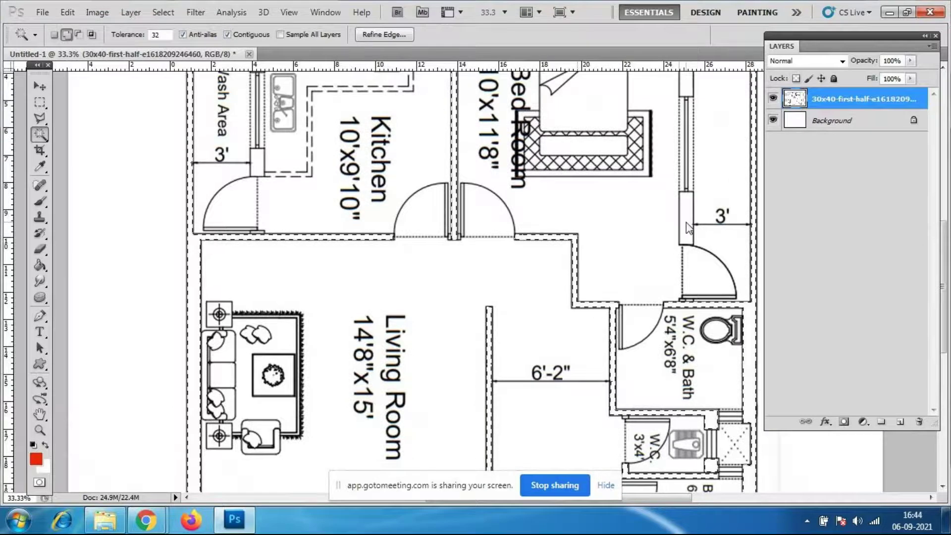
pyautogui.scroll(3, 701, 264)
pyautogui.scroll(3, 701, 264)
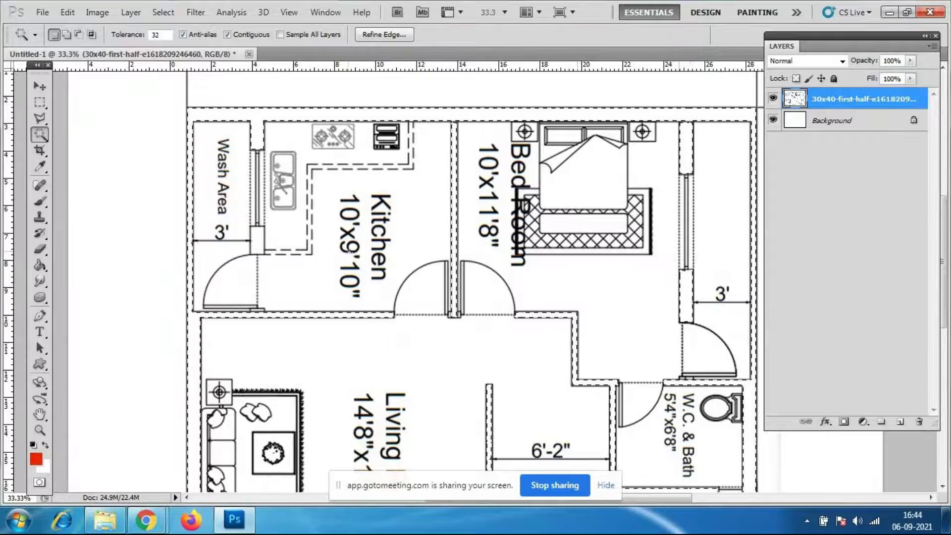
pyautogui.keyDown('shift'); pyautogui.click(257, 241); pyautogui.keyUp('shift')
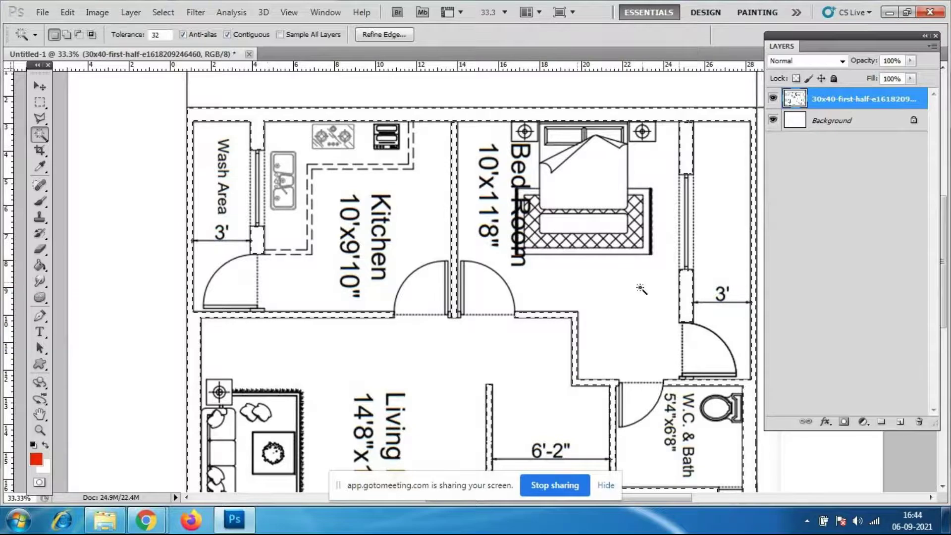
# Try copying the selected walls to a new layer and opening its blending options, and undo the copy
pyautogui.scroll(-3, 371, 227)
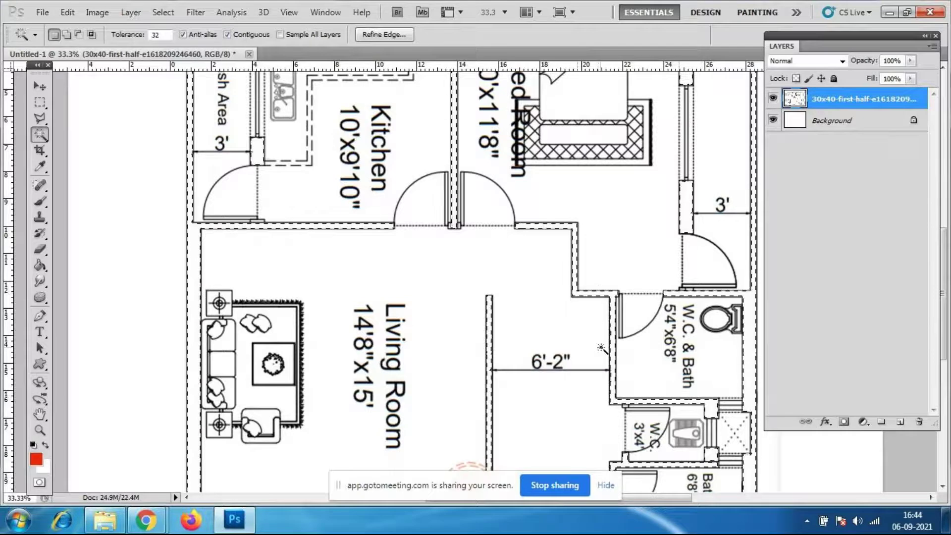
pyautogui.scroll(-3, 597, 347)
pyautogui.scroll(2, 586, 340)
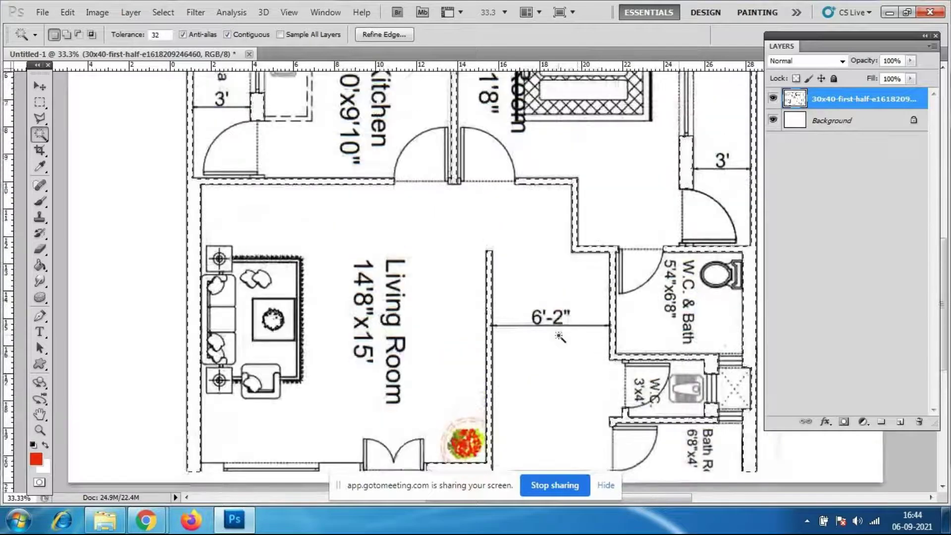
pyautogui.scroll(2, 561, 333)
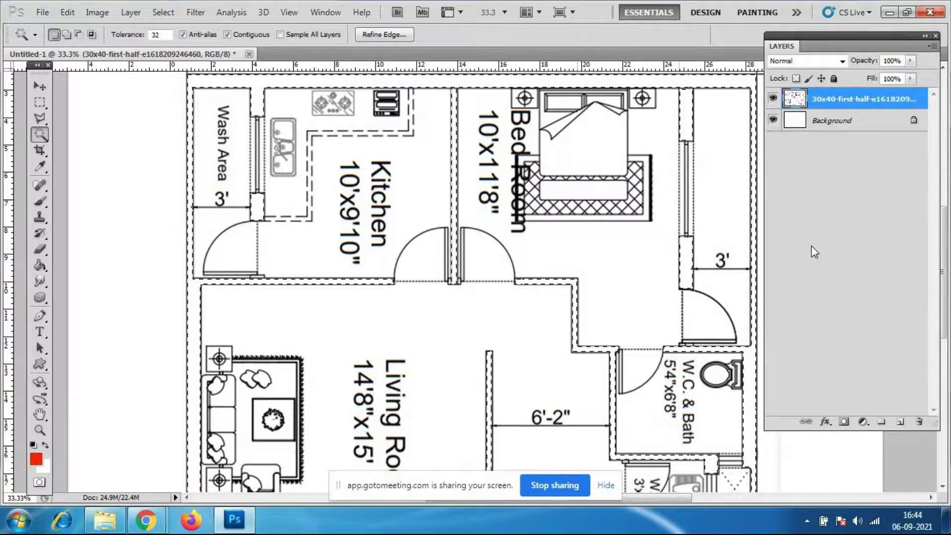
pyautogui.hotkey('ctrl', 'j')
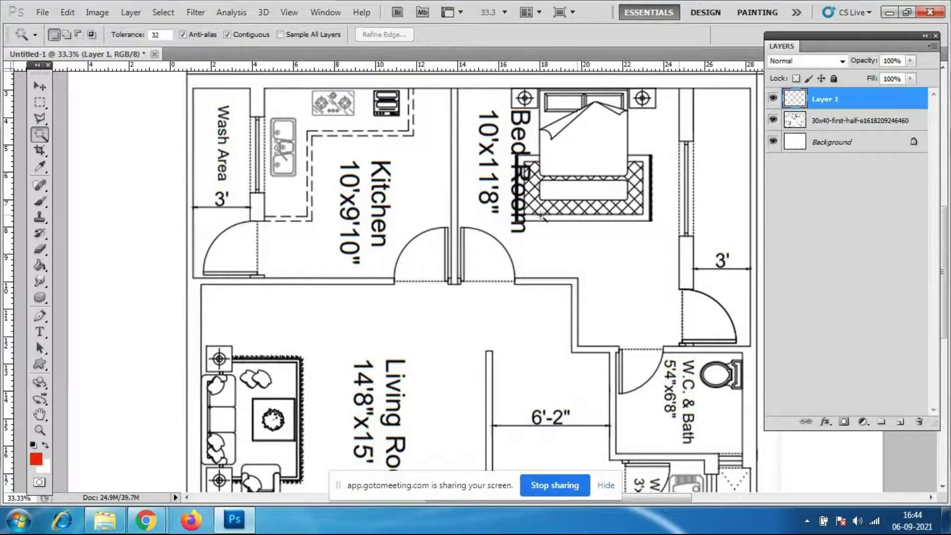
pyautogui.rightClick(858, 102)
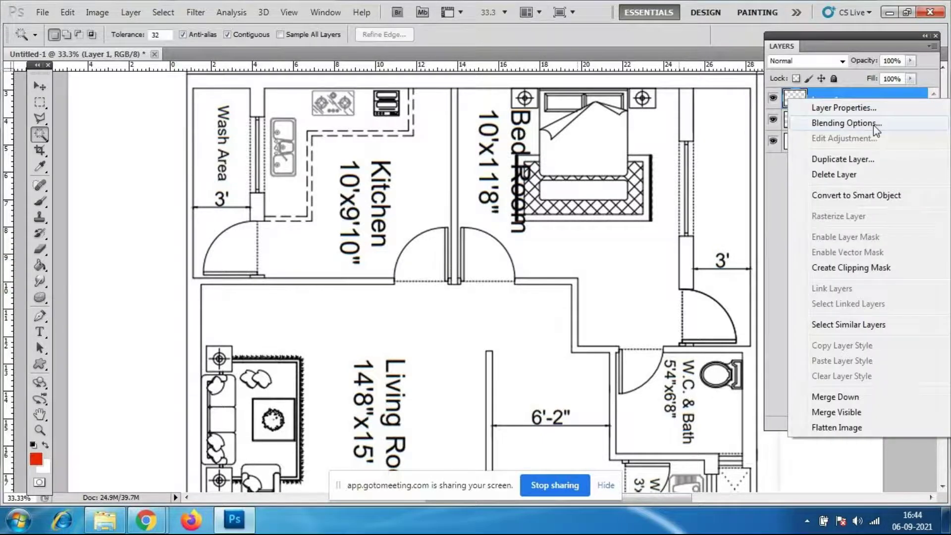
pyautogui.click(873, 124)
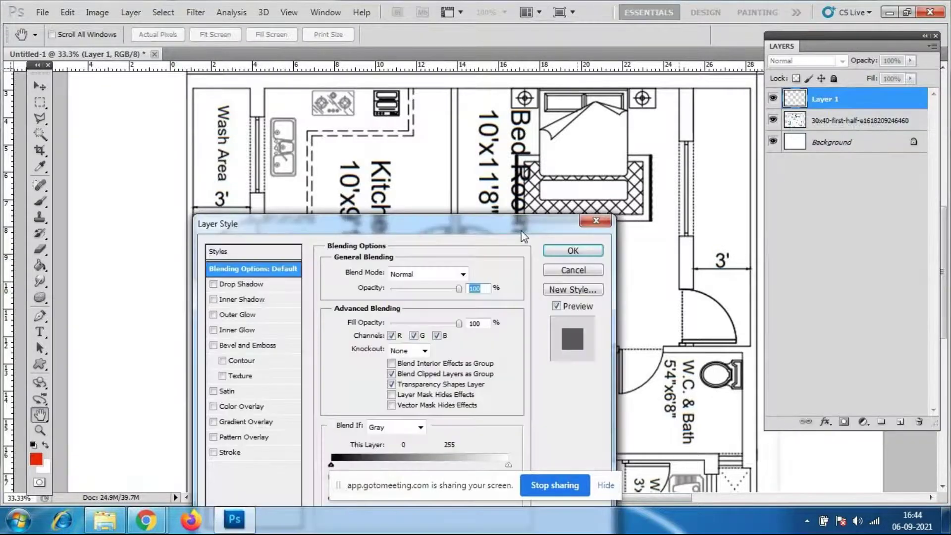
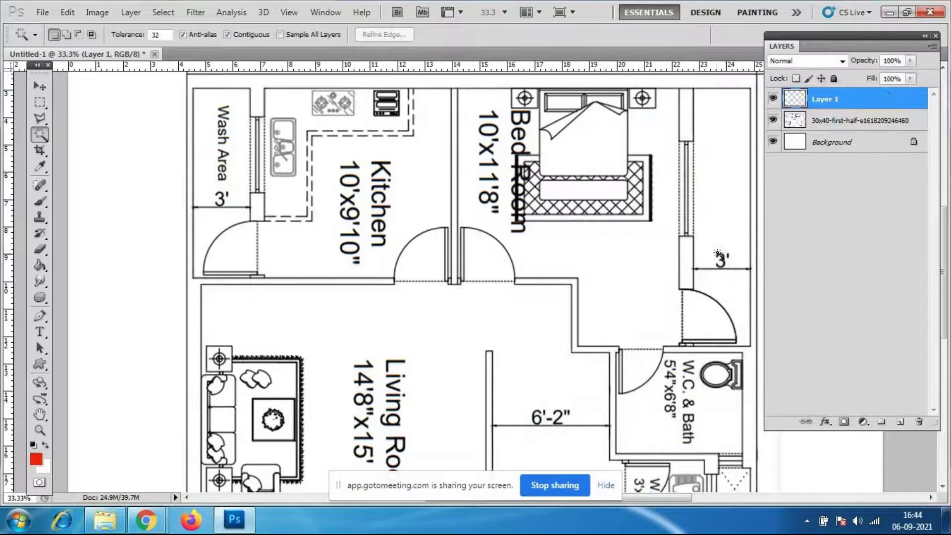
pyautogui.press('Delete')
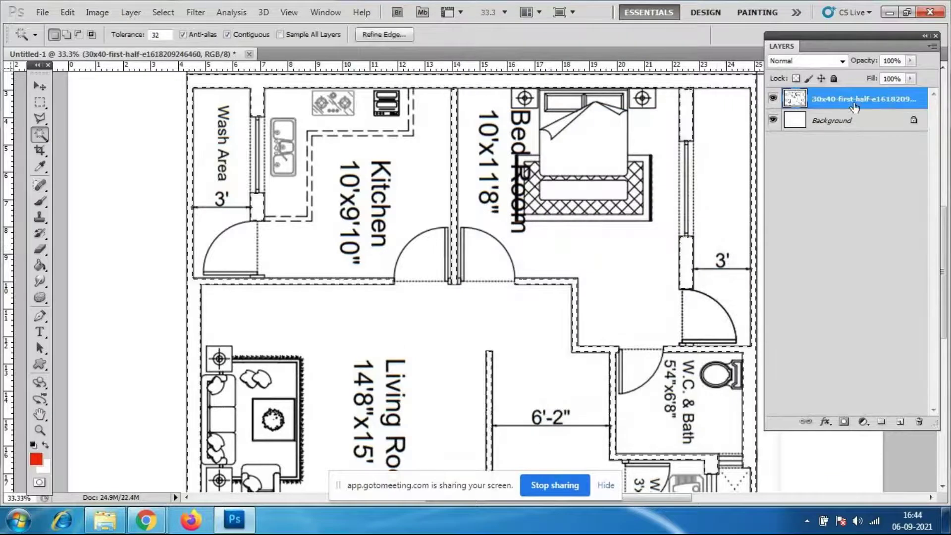
pyautogui.rightClick(889, 101)
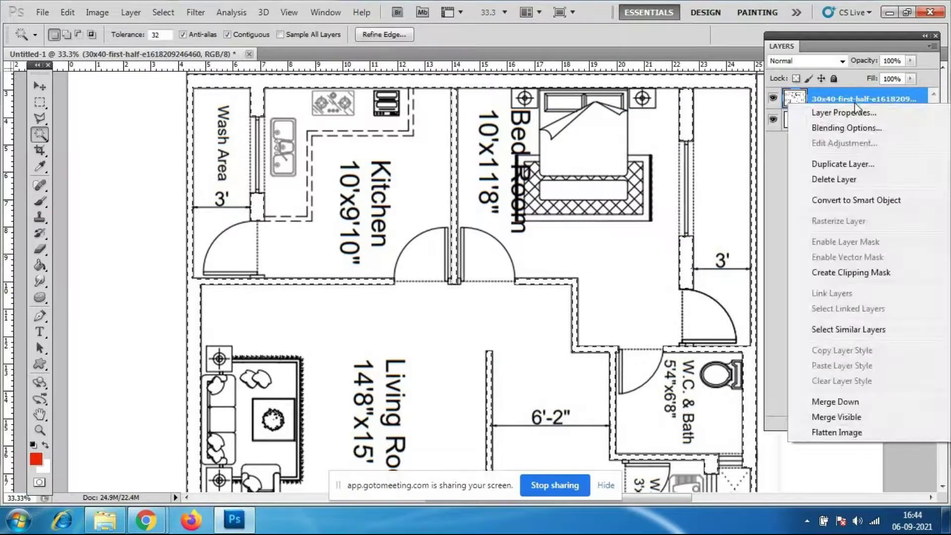
pyautogui.click(842, 129)
pyautogui.click(600, 181)
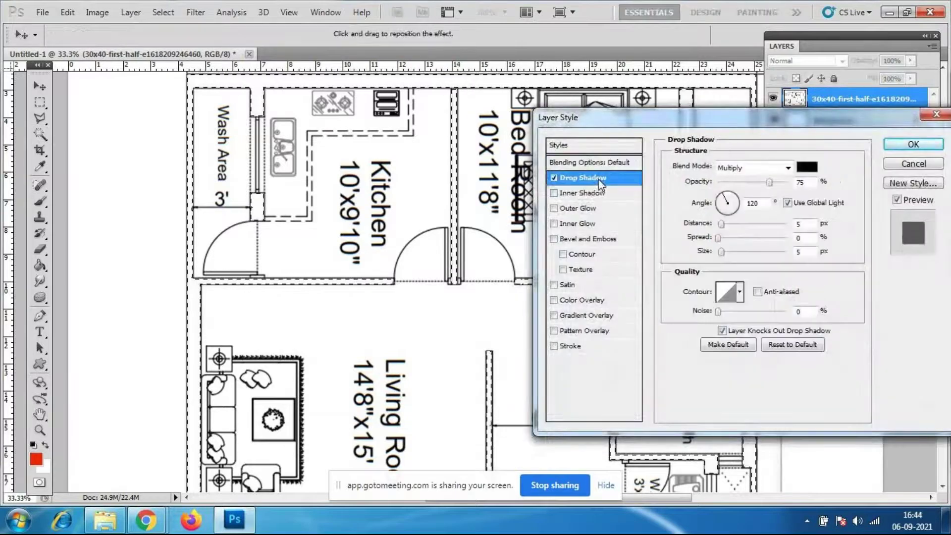
pyautogui.moveTo(721, 224); pyautogui.dragTo(750, 226)
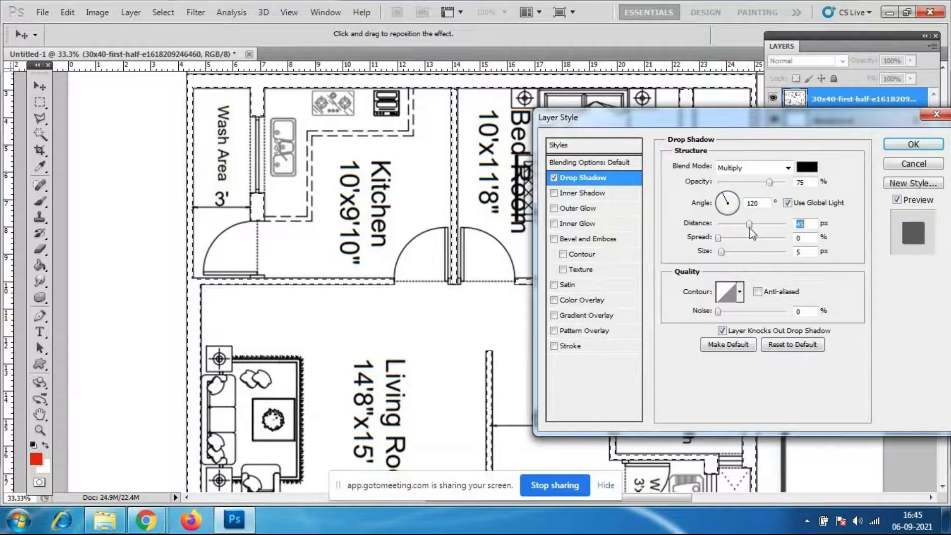
pyautogui.press('Return')
pyautogui.press('w')
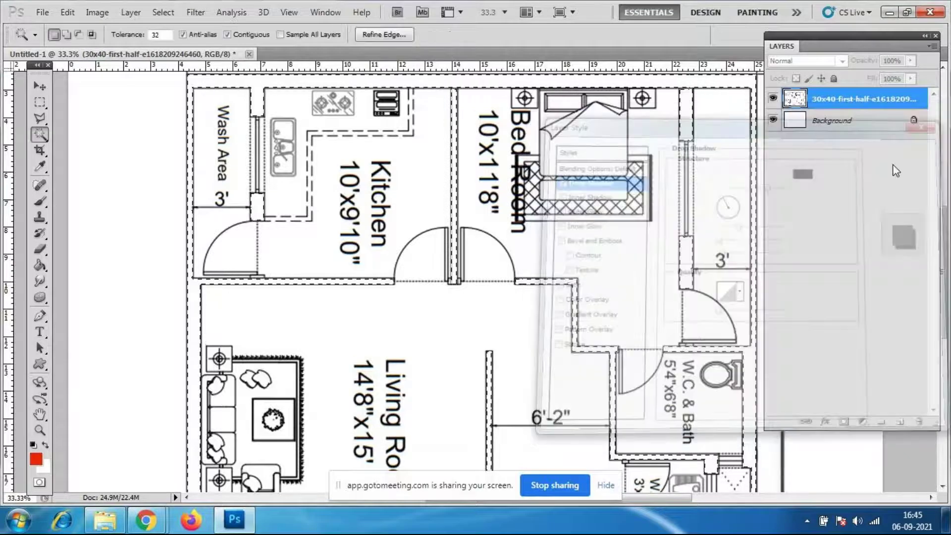
pyautogui.scroll(1, 634, 311)
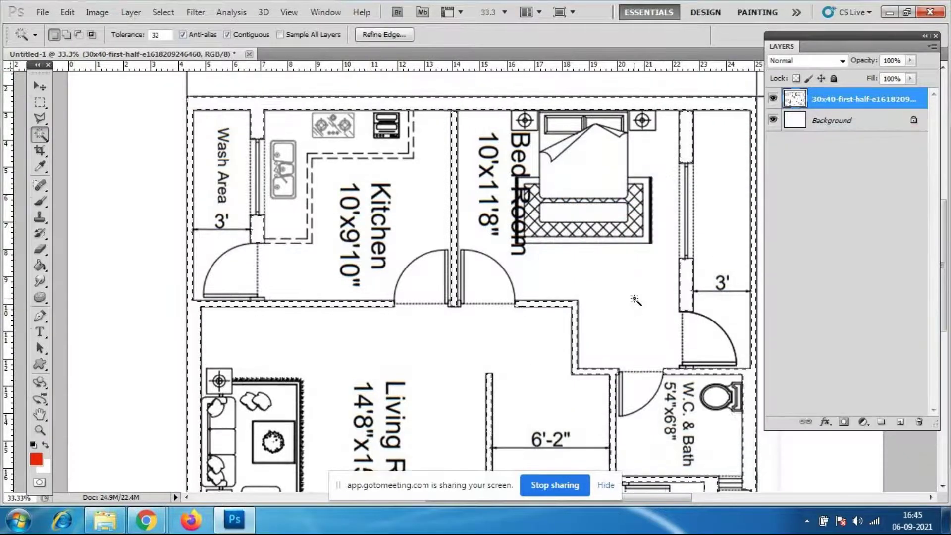
pyautogui.click(38, 88)
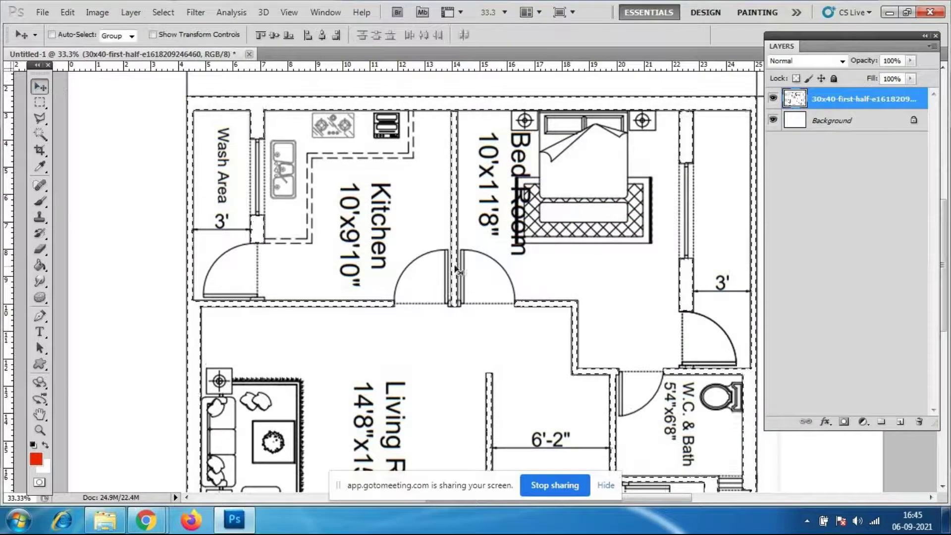
pyautogui.rightClick(857, 99)
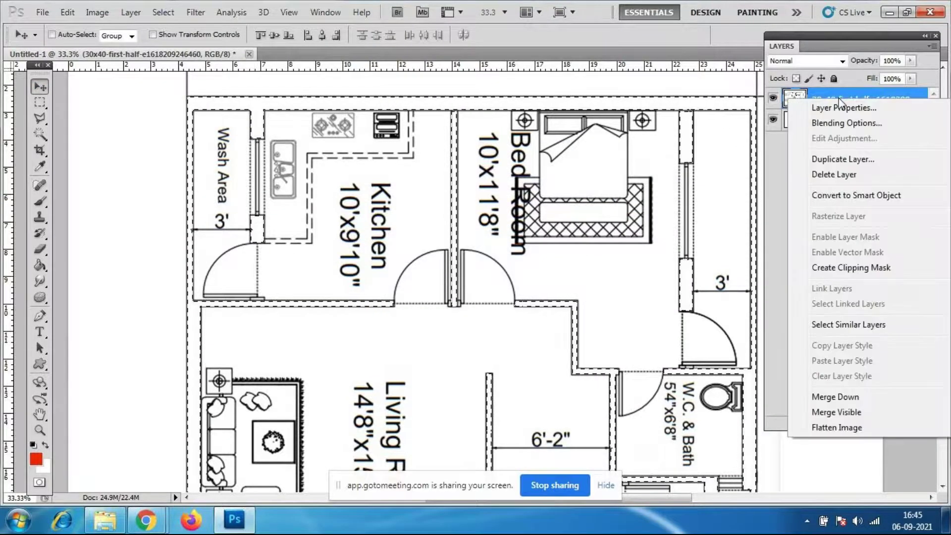
pyautogui.click(827, 123)
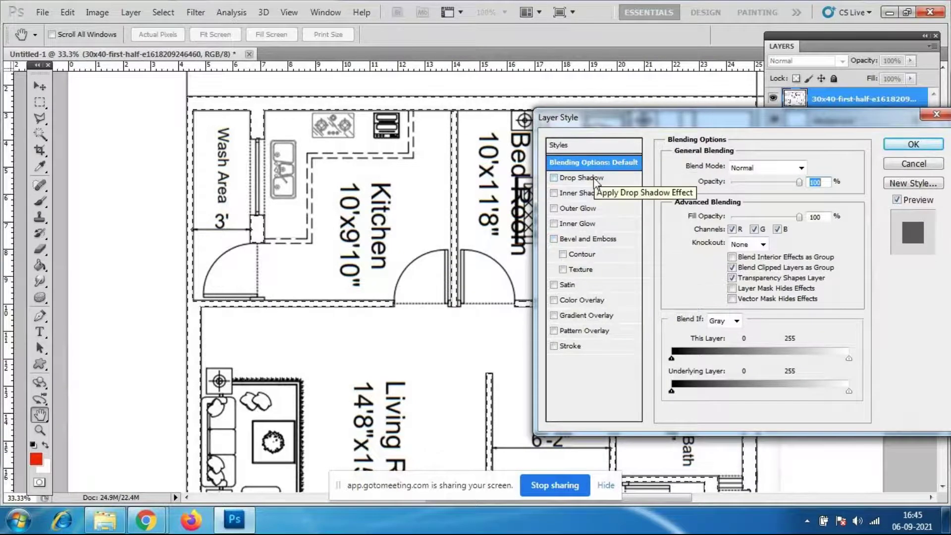
pyautogui.click(570, 178)
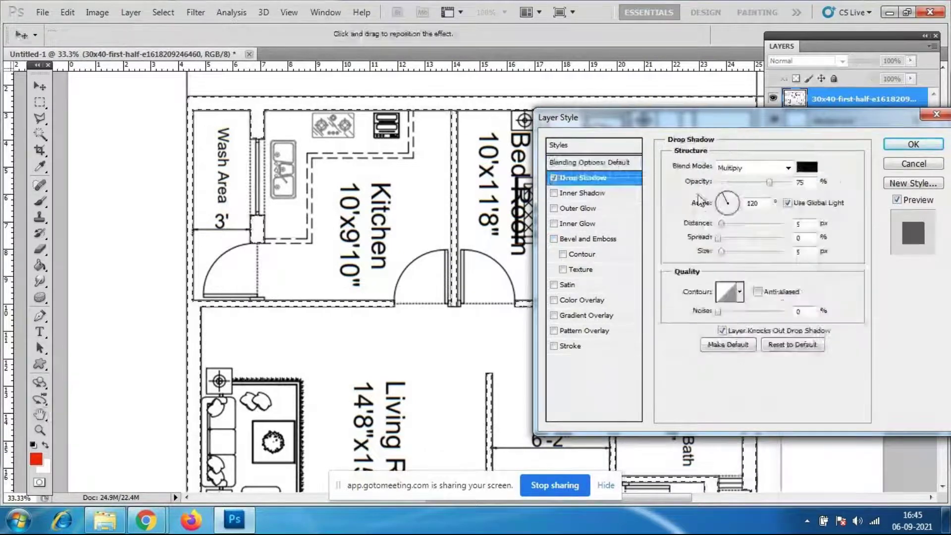
pyautogui.click(789, 168)
pyautogui.click(748, 176)
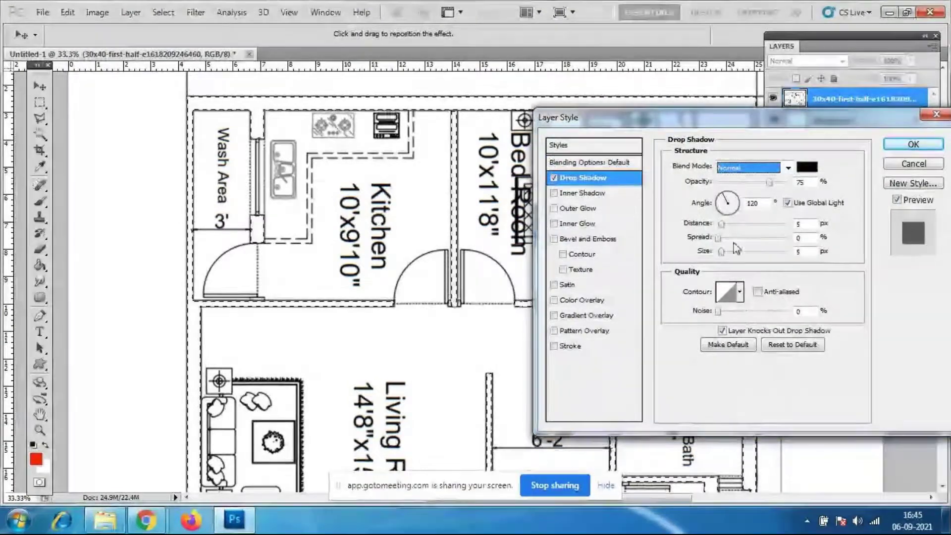
pyautogui.moveTo(722, 224); pyautogui.dragTo(753, 224)
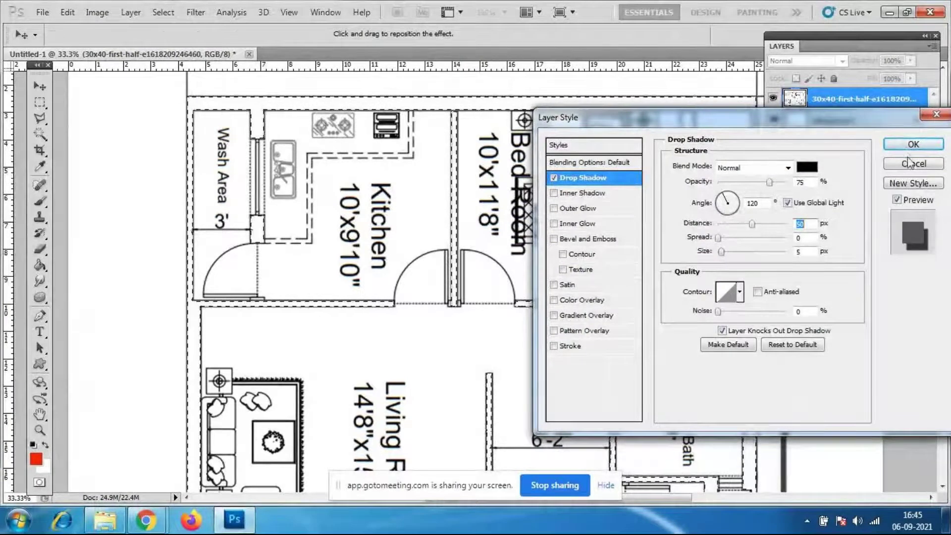
pyautogui.click(910, 163)
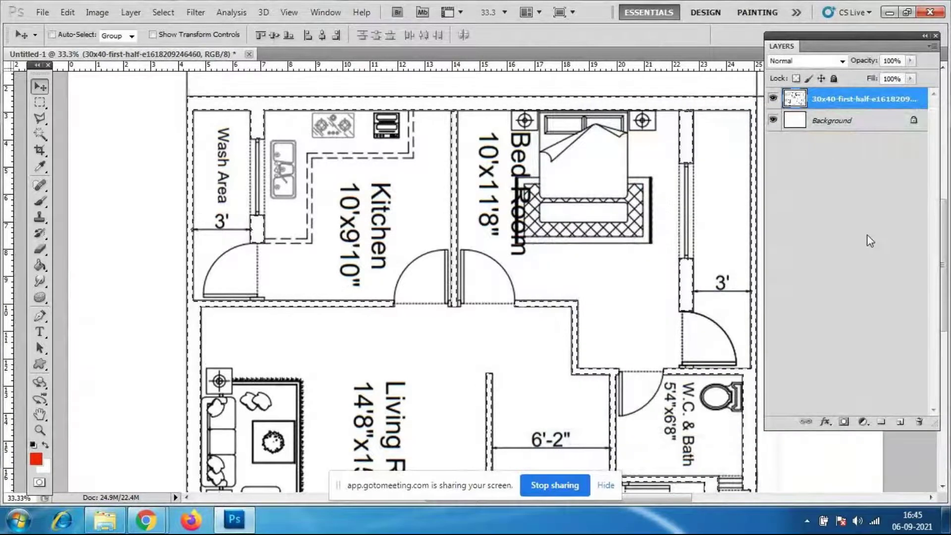
# Copy the selected walls of the floor plan to a new layer
pyautogui.hotkey('ctrl', 'j')
pyautogui.rightClick(840, 99)
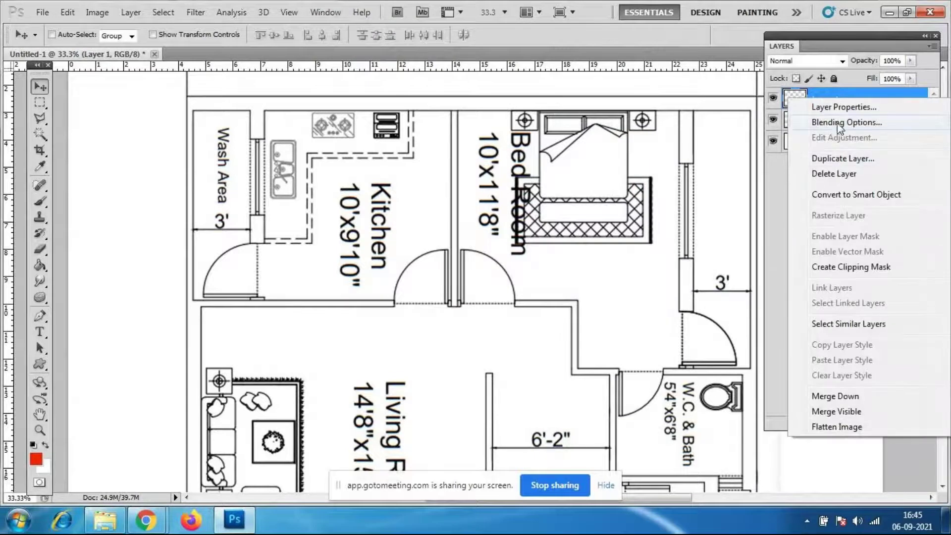
pyautogui.click(839, 124)
pyautogui.click(583, 178)
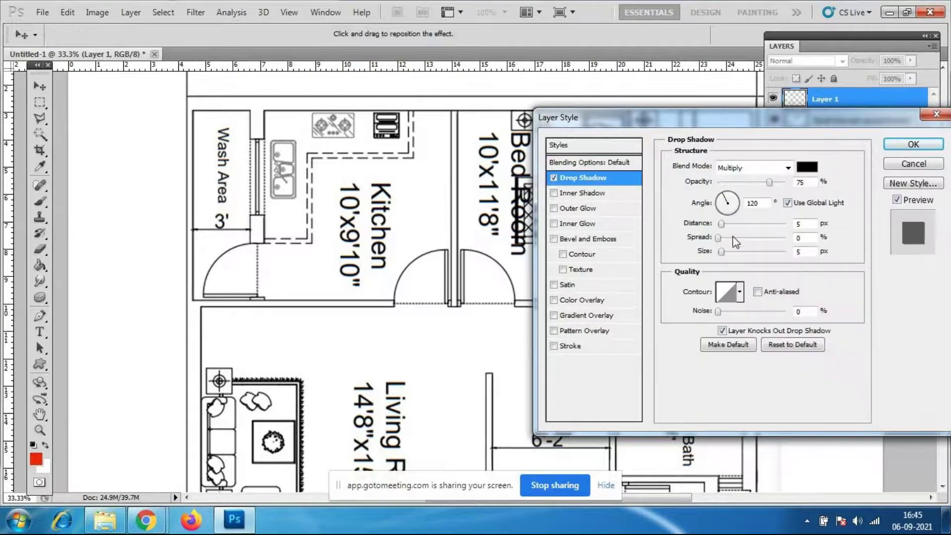
pyautogui.click(788, 168)
pyautogui.click(773, 182)
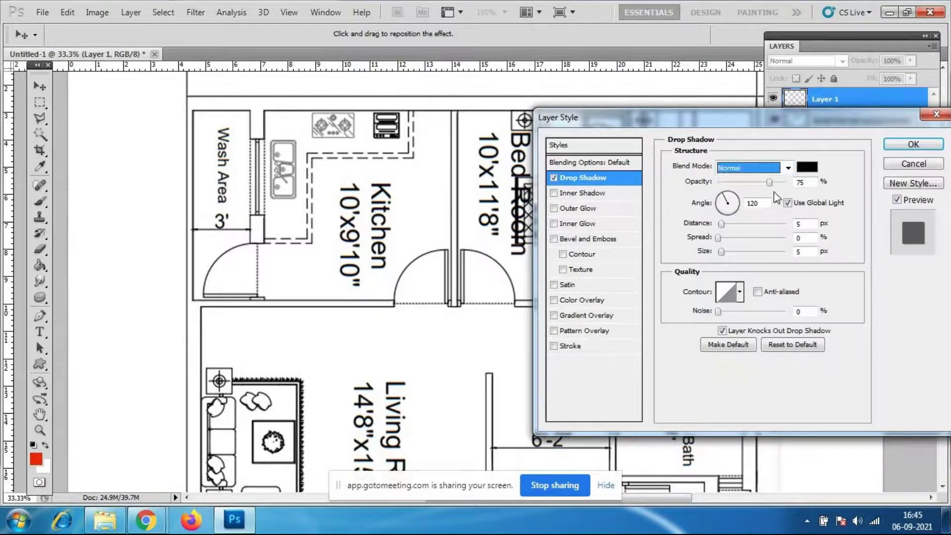
pyautogui.moveTo(770, 183); pyautogui.dragTo(740, 182)
pyautogui.moveTo(722, 224)
pyautogui.mouseDown()
pyautogui.moveTo(739, 225)
pyautogui.moveTo(730, 225)
pyautogui.mouseUp()
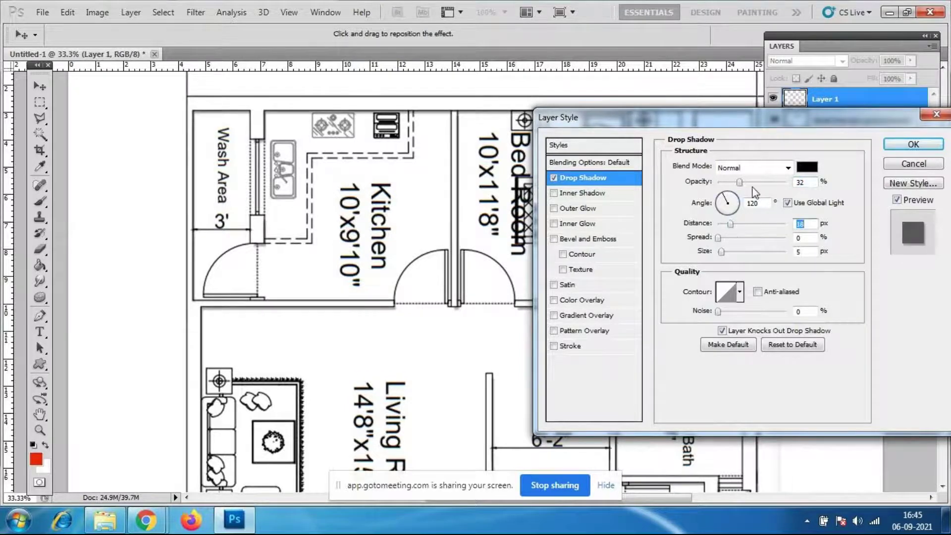
pyautogui.moveTo(740, 182); pyautogui.dragTo(824, 185)
pyautogui.moveTo(731, 224)
pyautogui.mouseDown()
pyautogui.moveTo(742, 223)
pyautogui.moveTo(732, 224)
pyautogui.mouseUp()
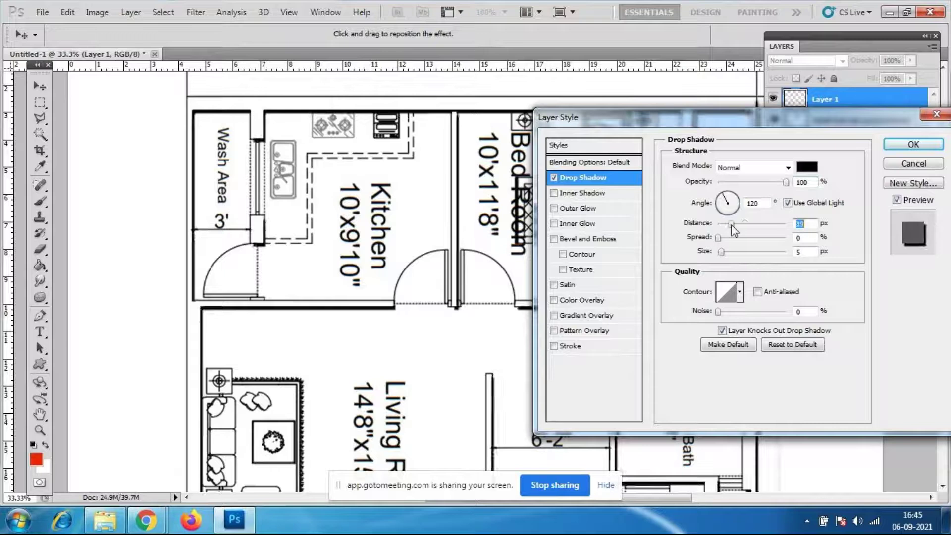
pyautogui.click(913, 144)
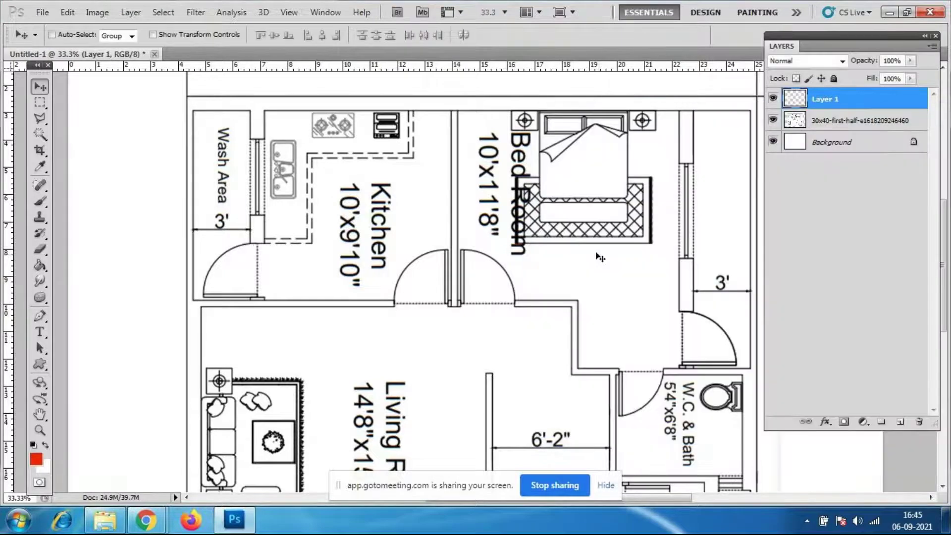
# Load the copied walls on Layer 1 as a selection, fill them with a dark red foreground colour and deselect
pyautogui.keyDown('ctrl'); pyautogui.click(792, 102); pyautogui.keyUp('ctrl')
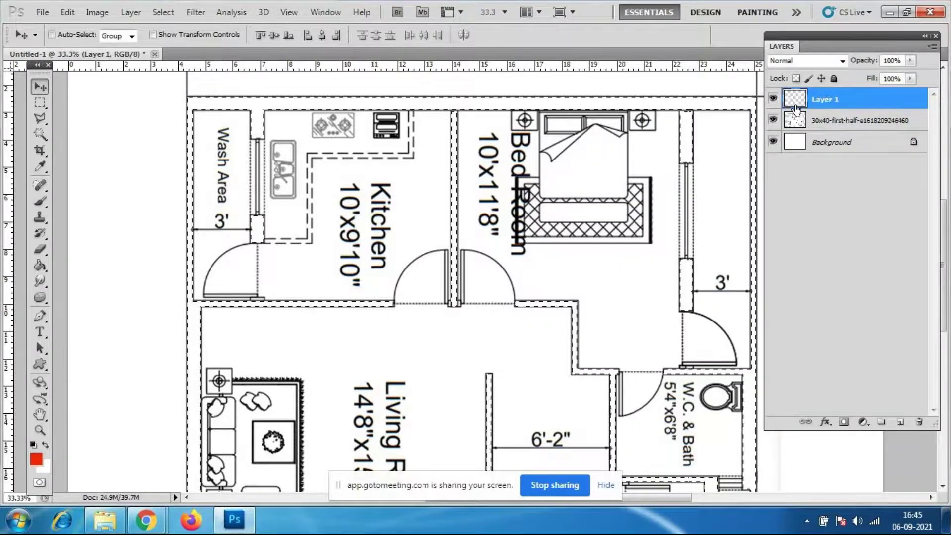
pyautogui.click(36, 459)
pyautogui.moveTo(629, 218); pyautogui.dragTo(741, 222)
pyautogui.click(882, 137)
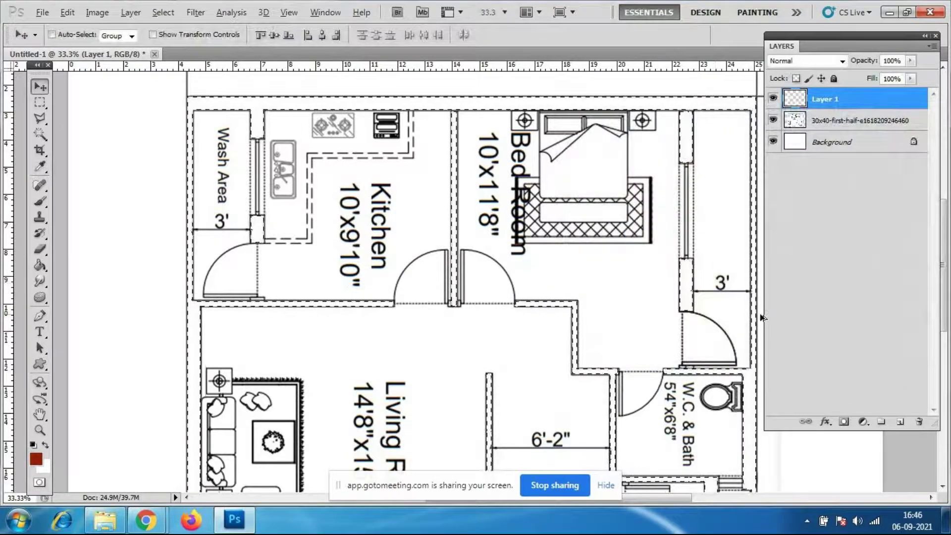
pyautogui.hotkey('alt', 'BackSpace')
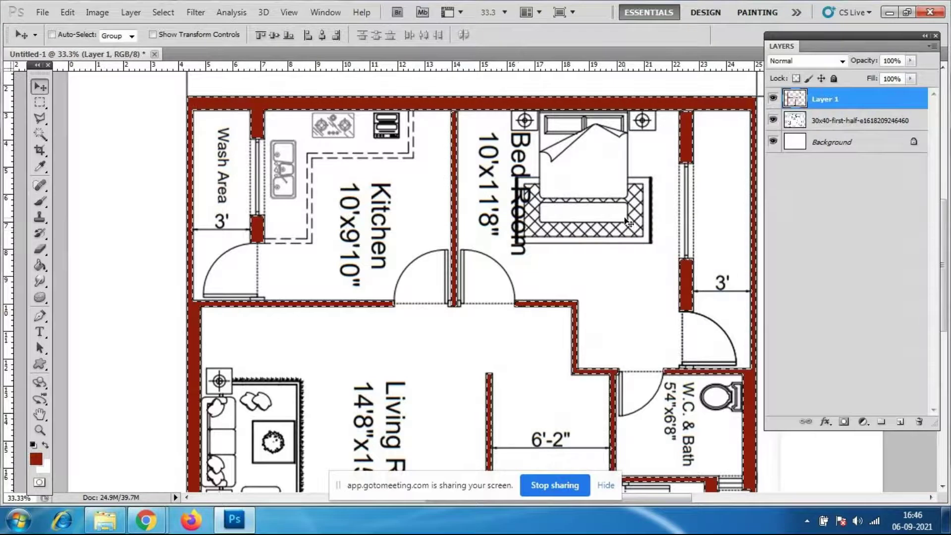
pyautogui.hotkey('ctrl', '-')
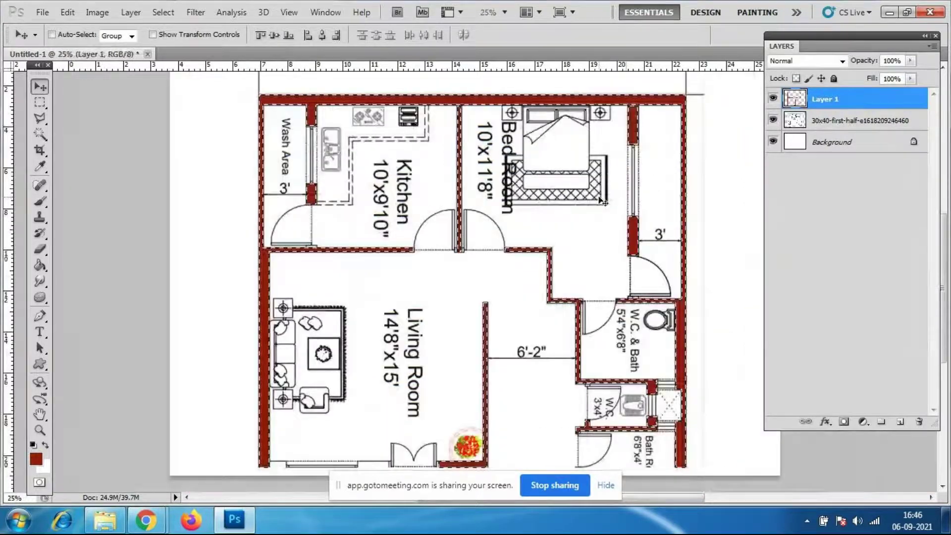
pyautogui.press('g')
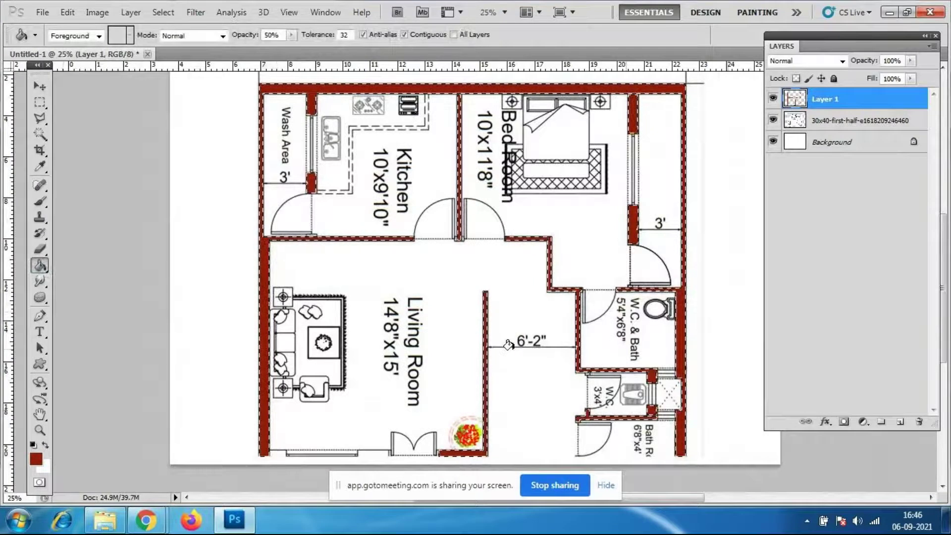
pyautogui.hotkey('ctrl', 'd')
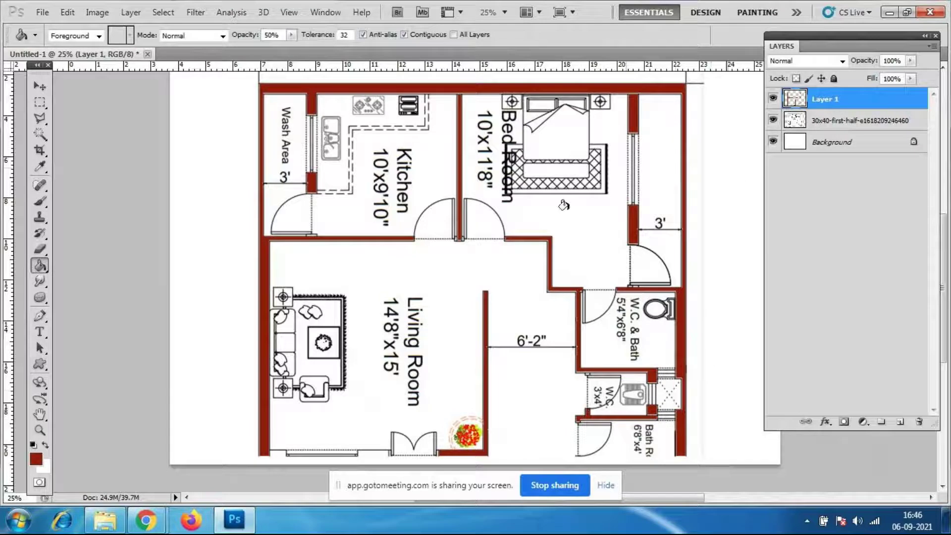
# Add a drop shadow with a distance of about 21 px to the dark red walls on Layer 1
pyautogui.rightClick(849, 100)
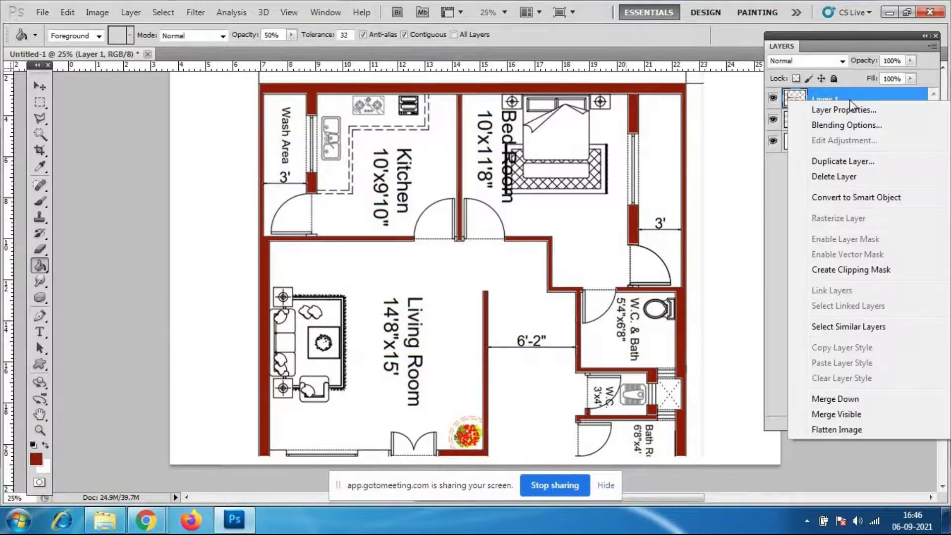
pyautogui.click(846, 125)
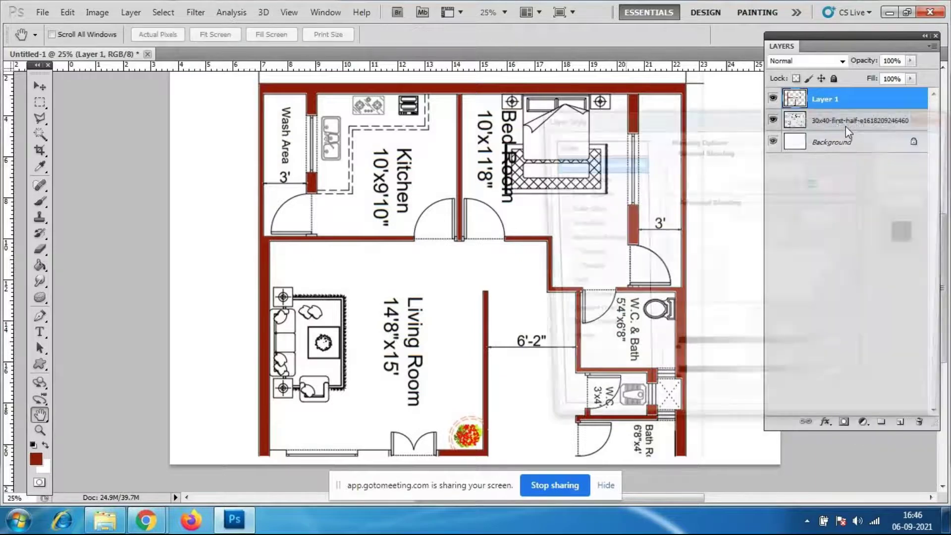
pyautogui.moveTo(595, 118); pyautogui.dragTo(700, 148)
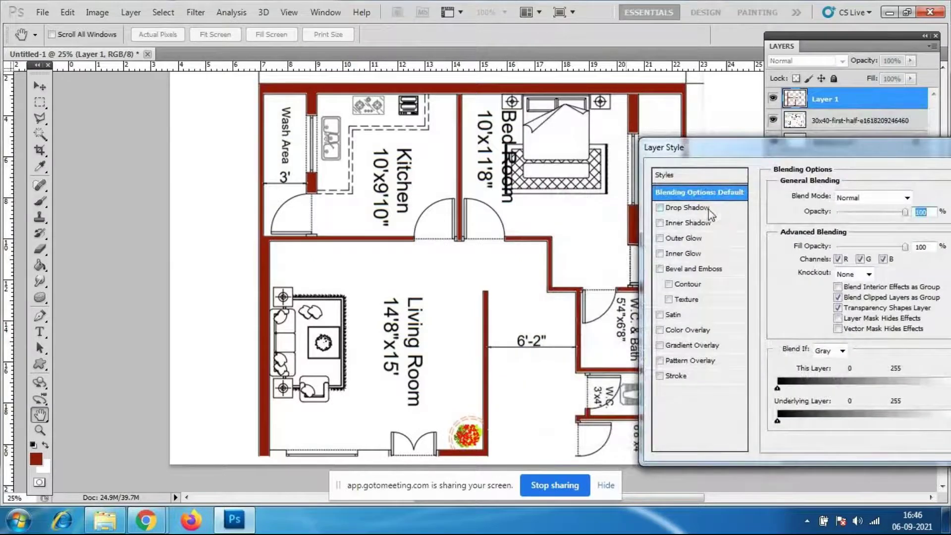
pyautogui.click(709, 209)
pyautogui.moveTo(777, 147); pyautogui.dragTo(671, 165)
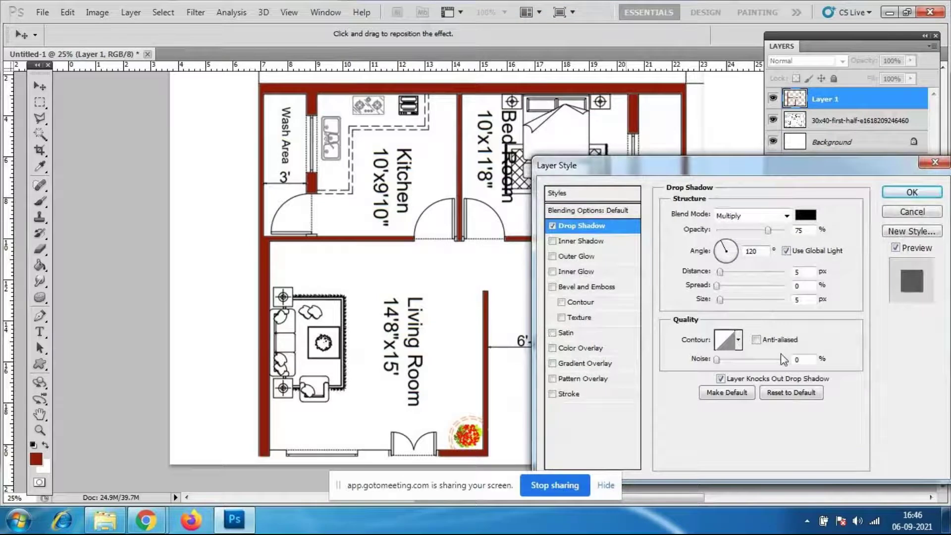
pyautogui.moveTo(721, 272); pyautogui.dragTo(731, 276)
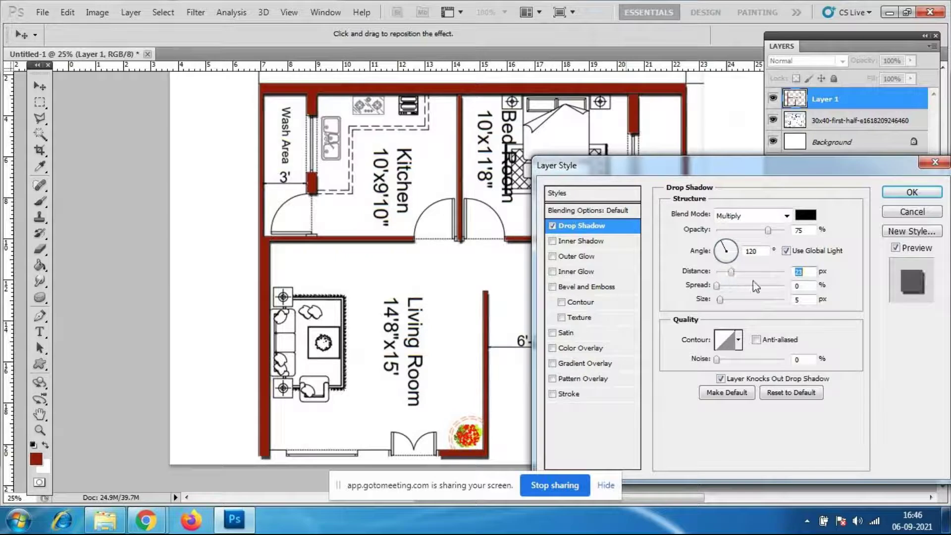
pyautogui.click(917, 197)
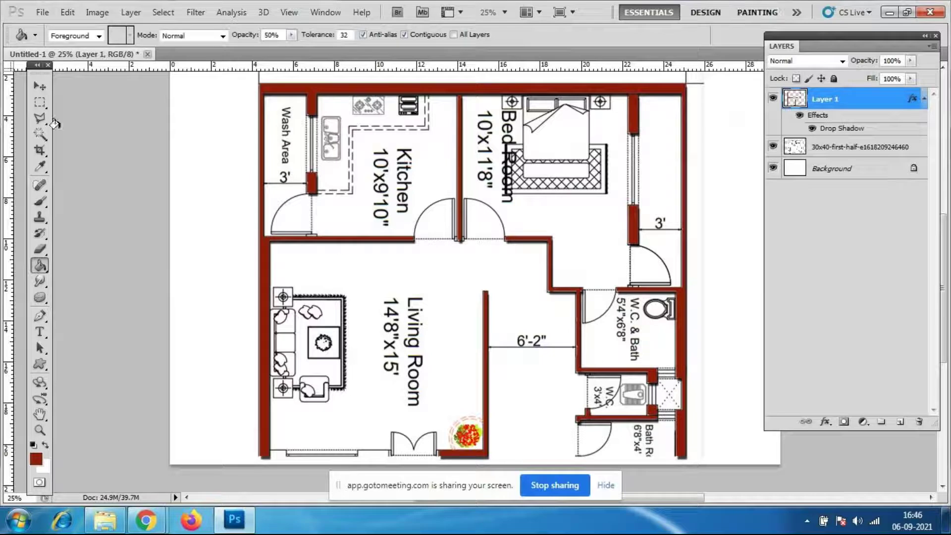
# Open the top-view bed image download (5) from the 3d folder as a separate document
pyautogui.click(40, 86)
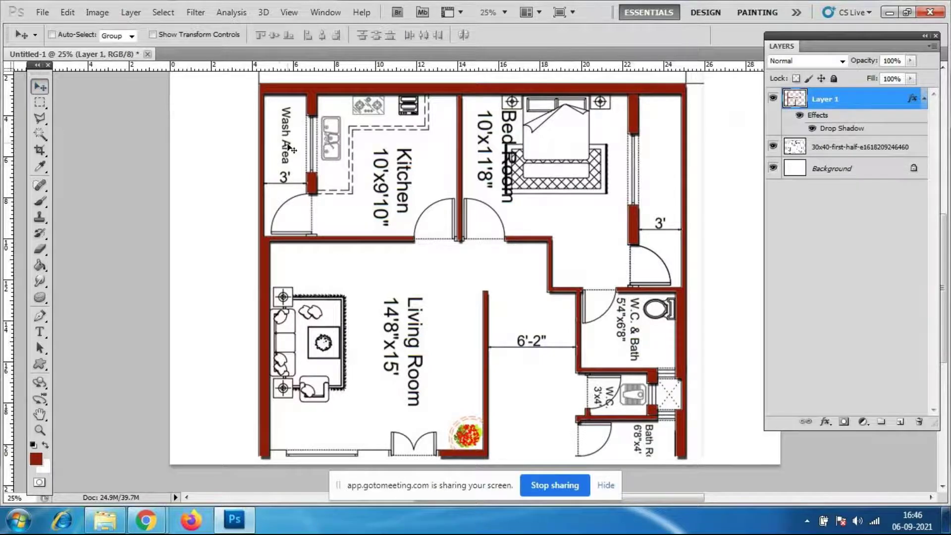
pyautogui.click(42, 13)
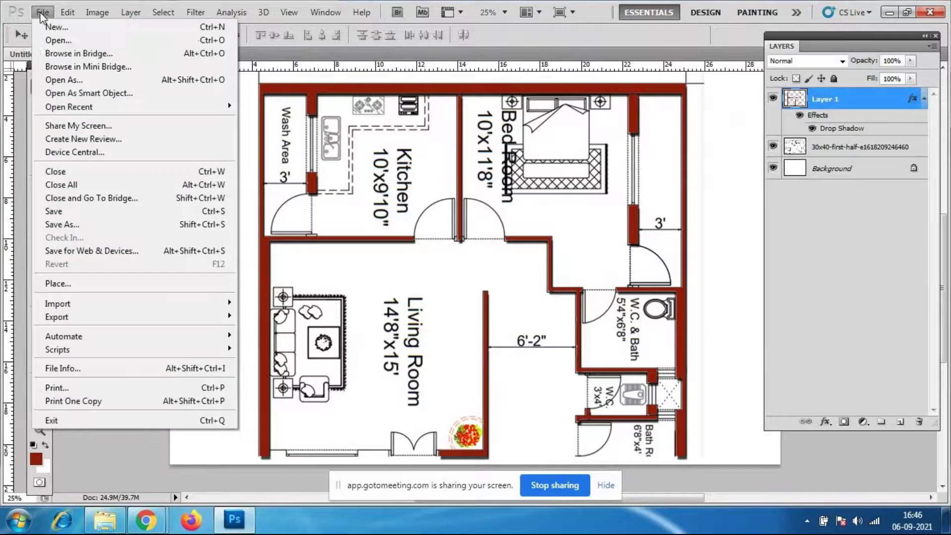
pyautogui.click(48, 45)
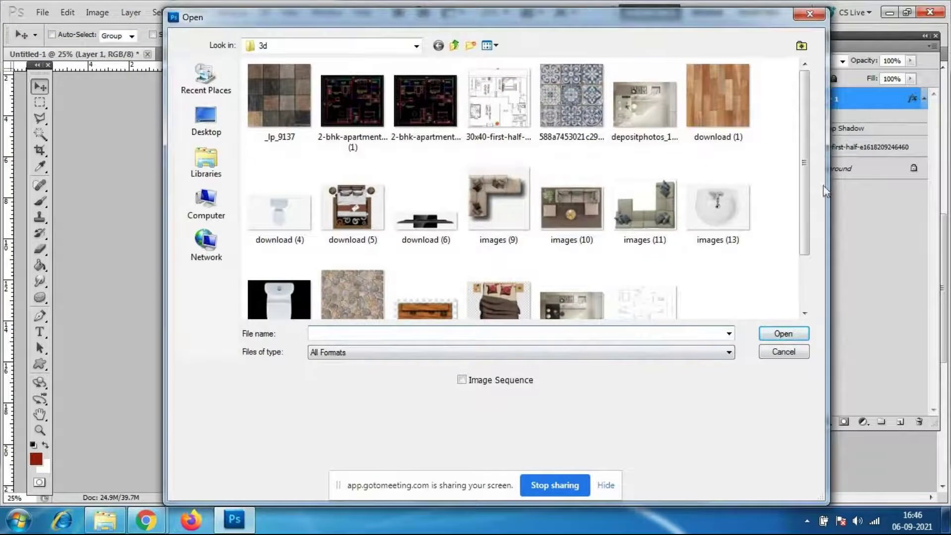
pyautogui.moveTo(804, 157); pyautogui.dragTo(793, 125)
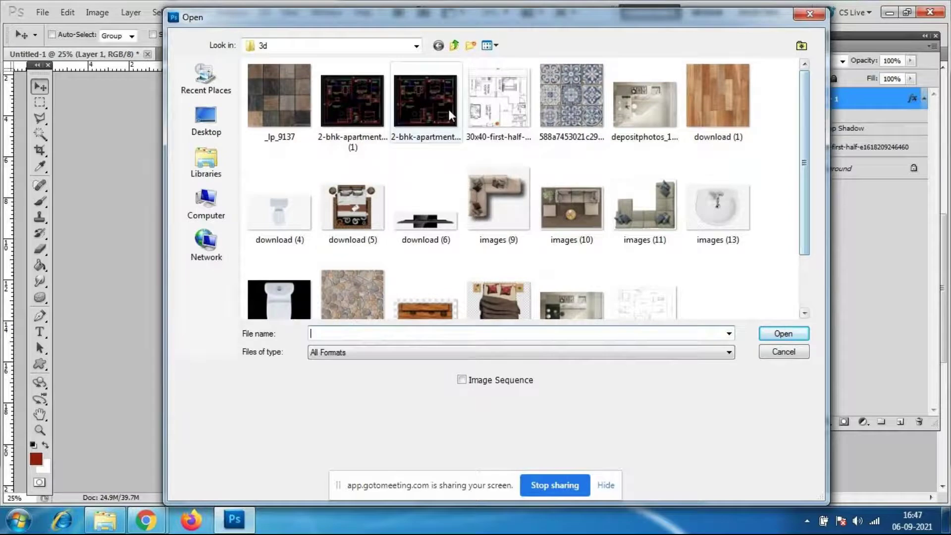
pyautogui.click(361, 213)
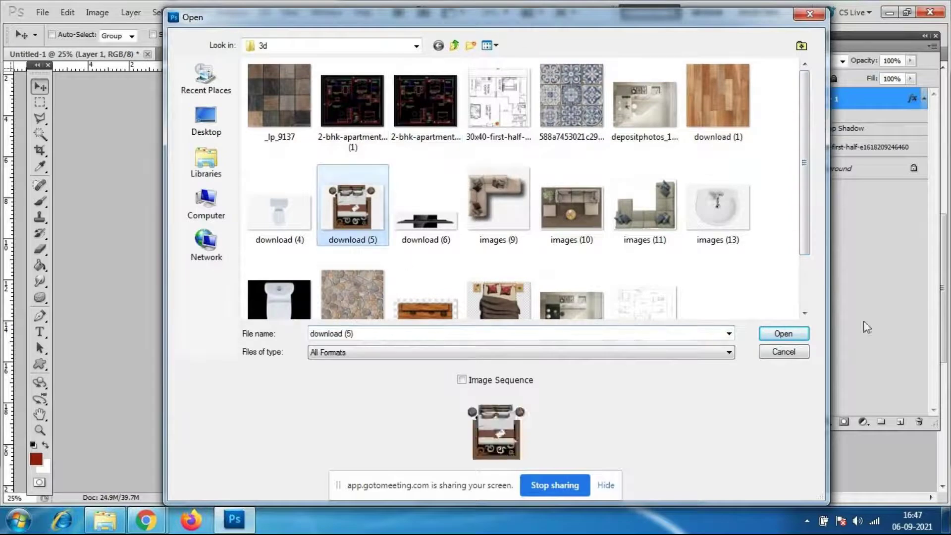
pyautogui.click(798, 336)
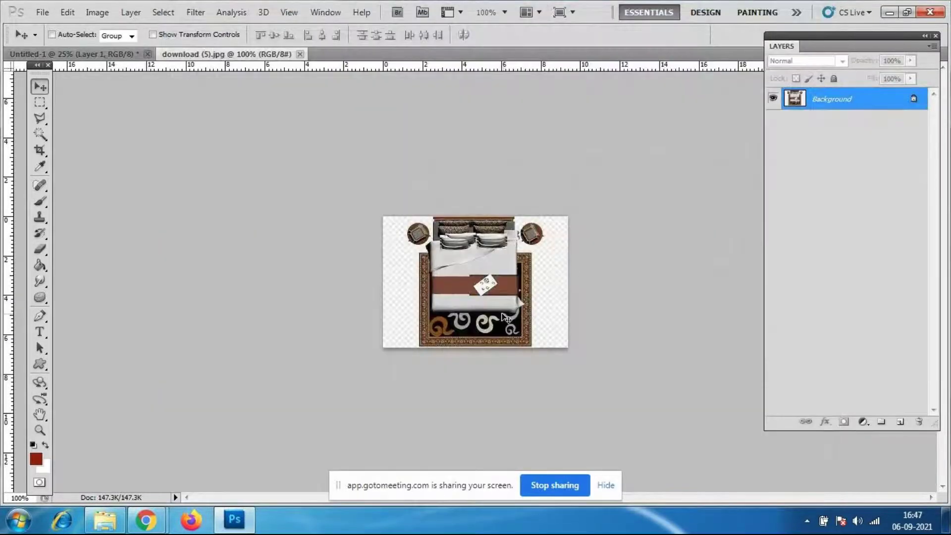
# Copy the bed image into the floor plan, closing its source file, and fit it over the bed symbol in the bedroom
pyautogui.moveTo(243, 56); pyautogui.dragTo(611, 120)
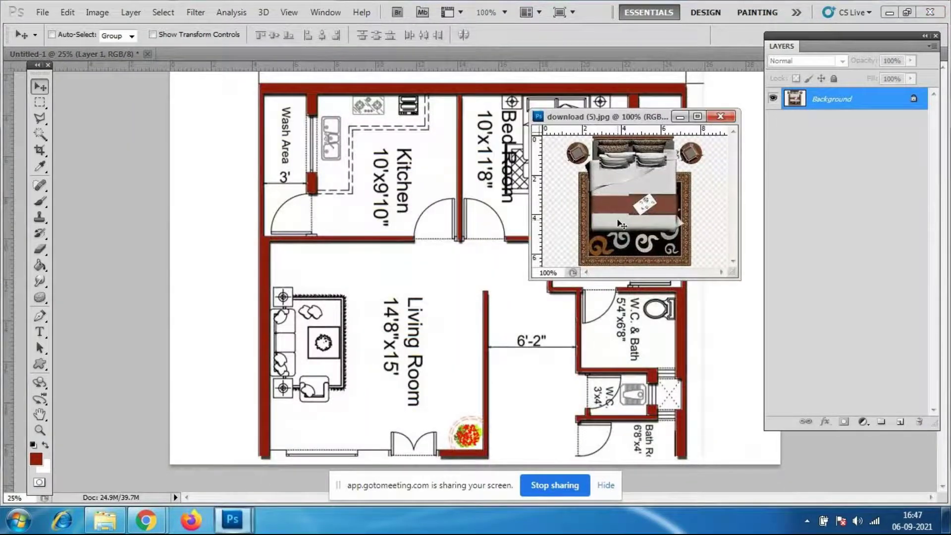
pyautogui.moveTo(484, 220); pyautogui.dragTo(558, 195)
pyautogui.hotkey('ctrl', 'Tab')
pyautogui.hotkey('ctrl', 'w')
pyautogui.hotkey('ctrl', 't')
pyautogui.press('Return')
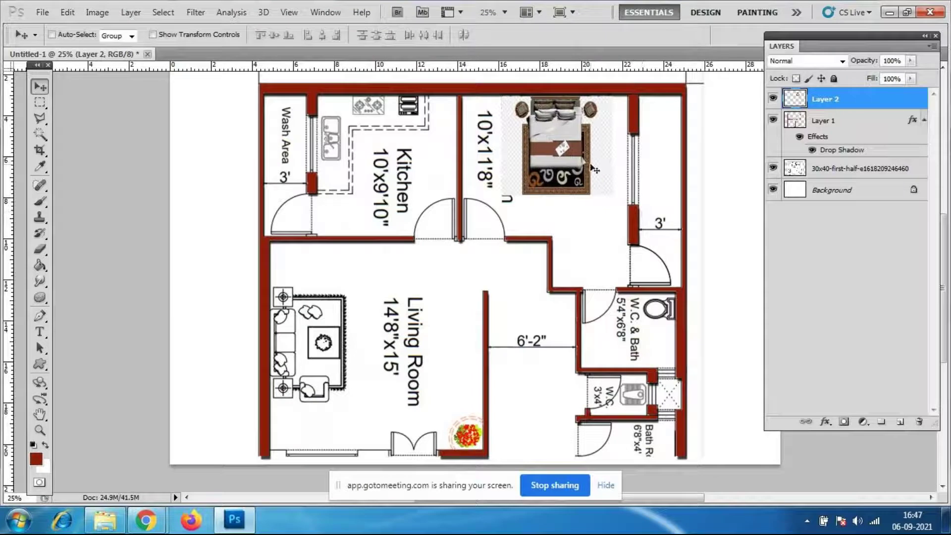
# Erase the checkered background around the bed on Layer 2 with the Magic Eraser at tolerance 32
pyautogui.click(44, 253)
pyautogui.rightClick(44, 253)
pyautogui.click(99, 279)
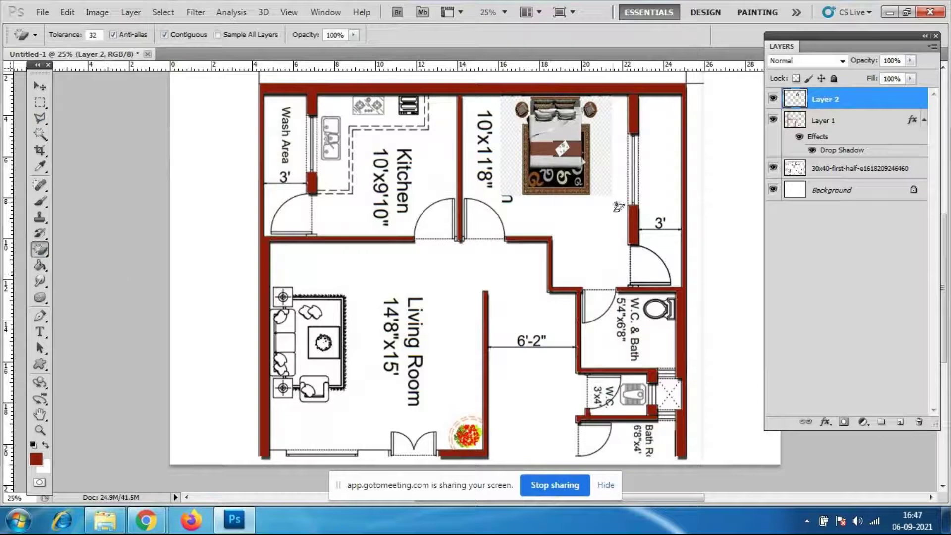
pyautogui.click(606, 171)
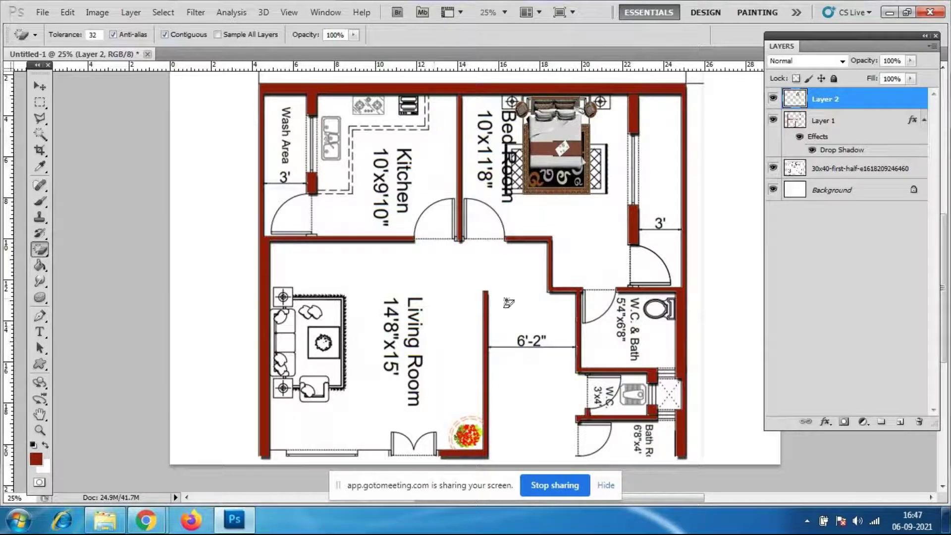
pyautogui.click(45, 88)
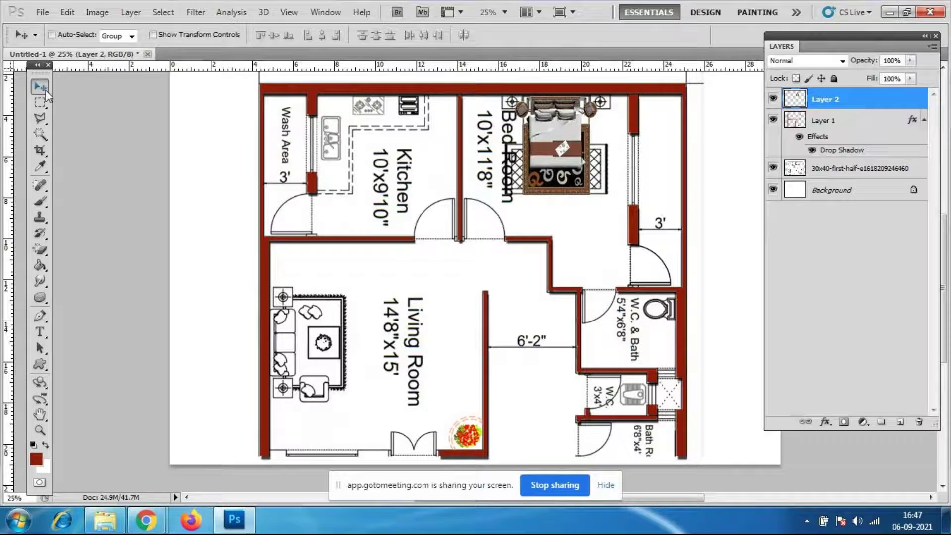
pyautogui.click(42, 12)
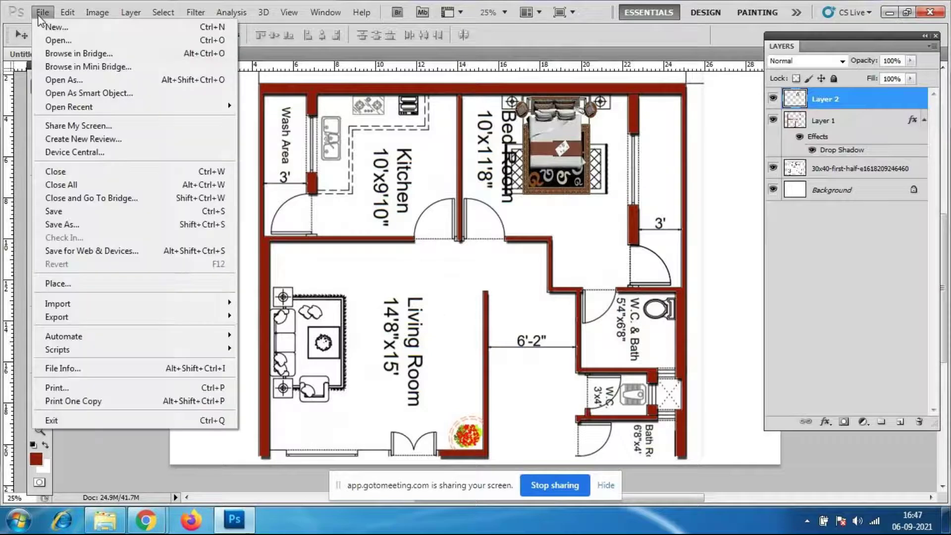
pyautogui.click(48, 40)
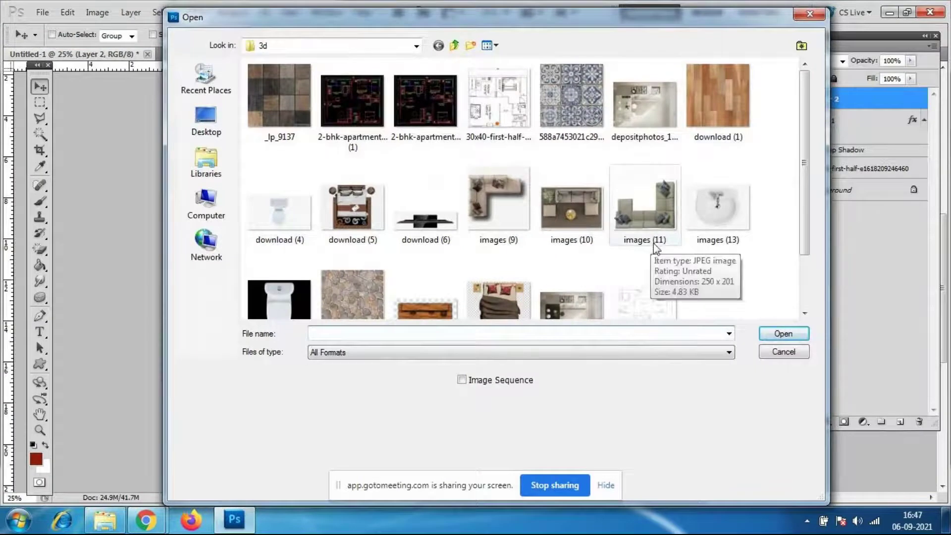
pyautogui.click(774, 355)
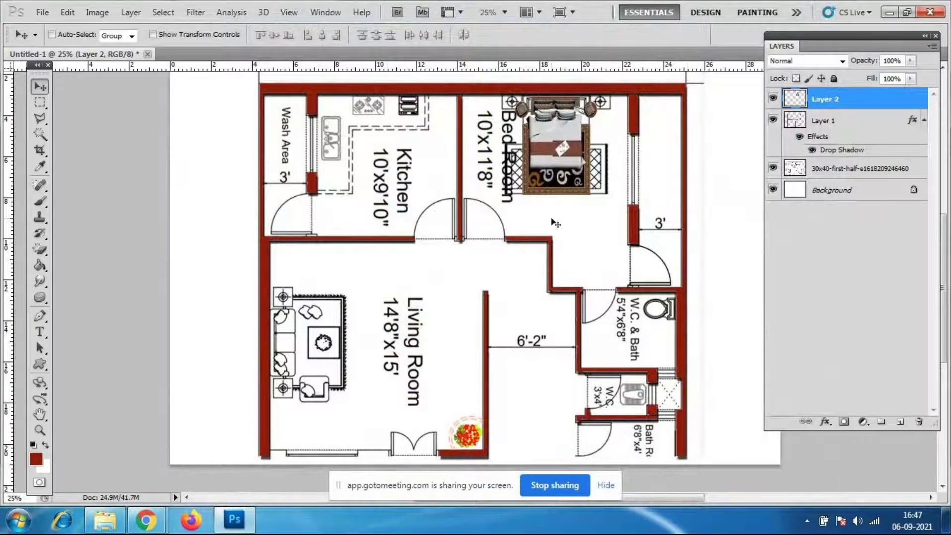
pyautogui.scroll(-1, 558, 221)
pyautogui.scroll(1, 558, 221)
pyautogui.click(35, 13)
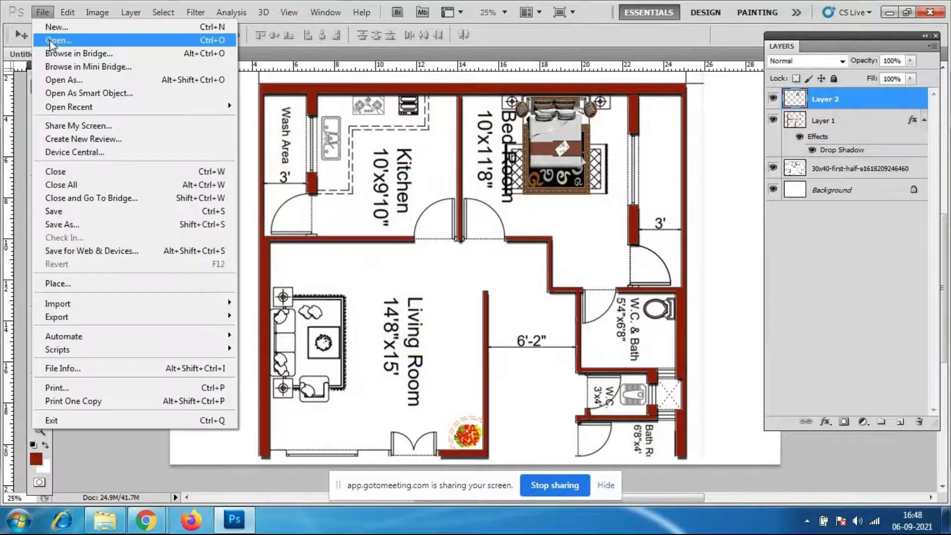
pyautogui.click(50, 40)
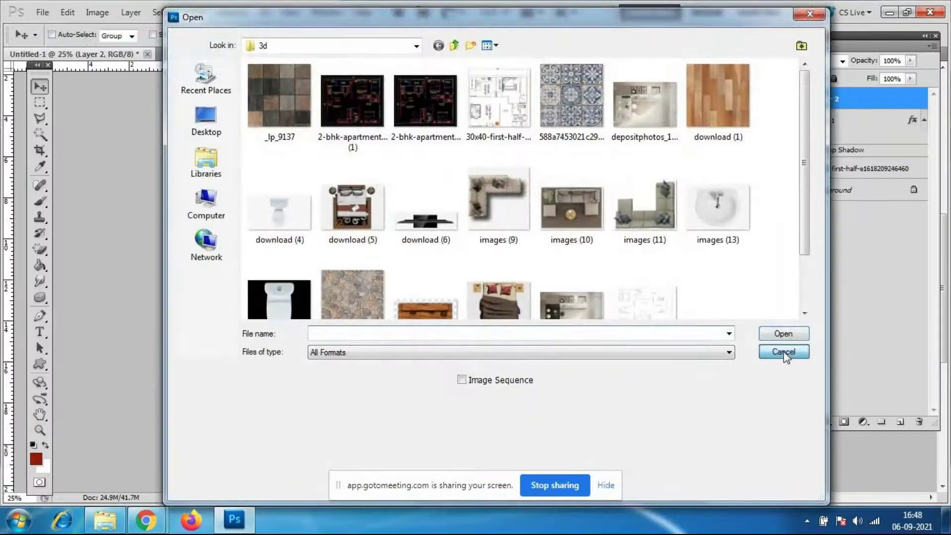
pyautogui.click(785, 355)
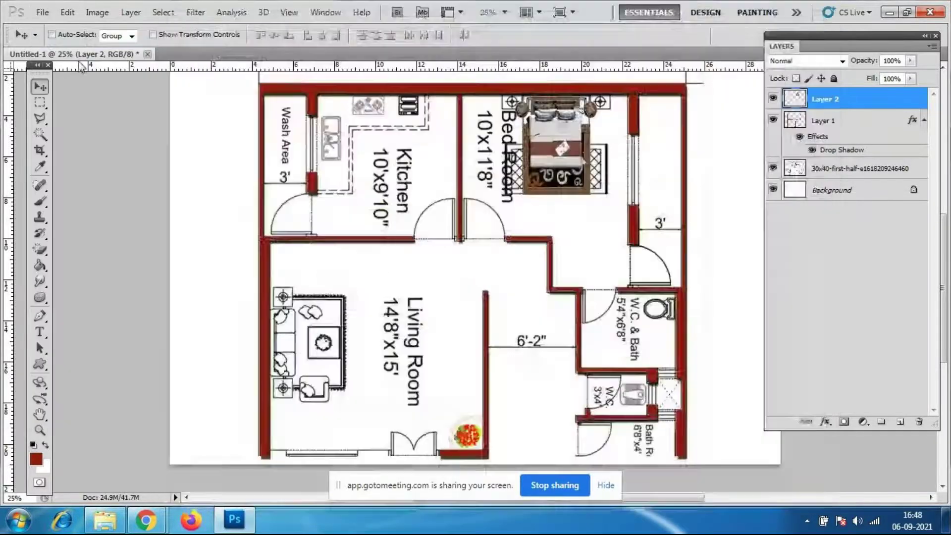
# Place the L-shaped sofa image images (11) from the 3d folder into the floor plan at its original size
pyautogui.click(40, 12)
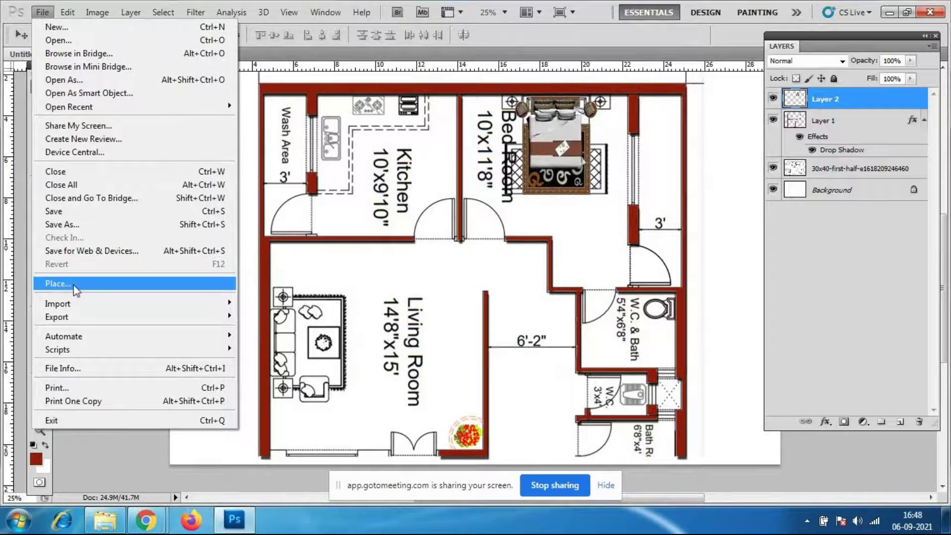
pyautogui.click(58, 284)
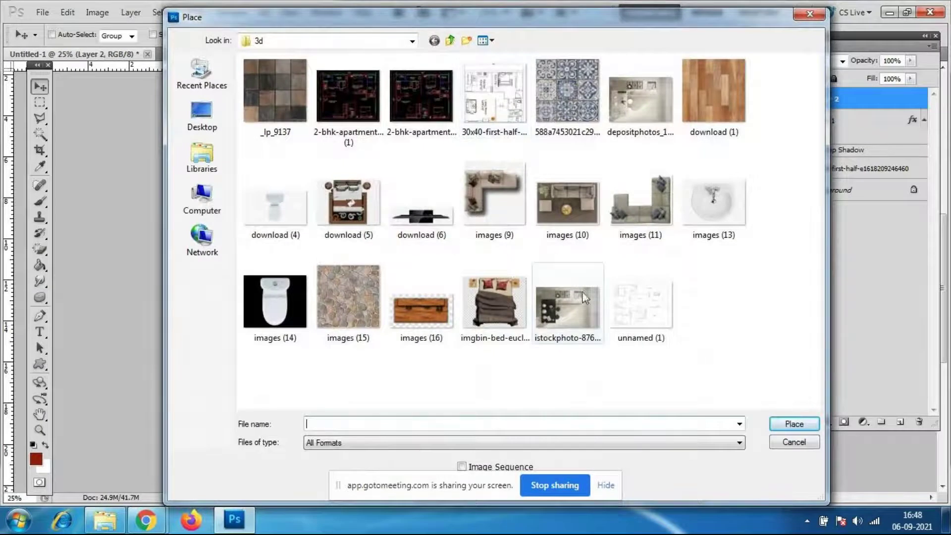
pyautogui.click(649, 221)
pyautogui.click(793, 425)
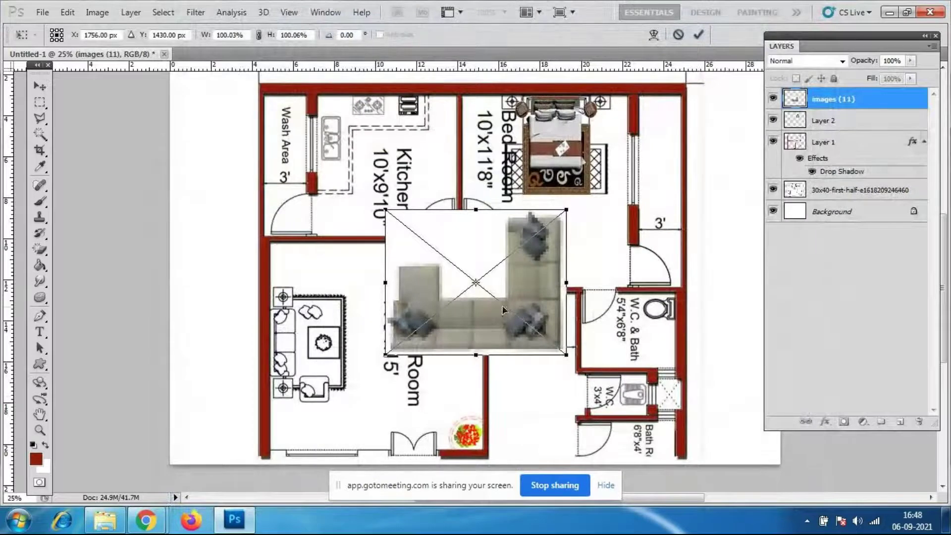
pyautogui.doubleClick(505, 306)
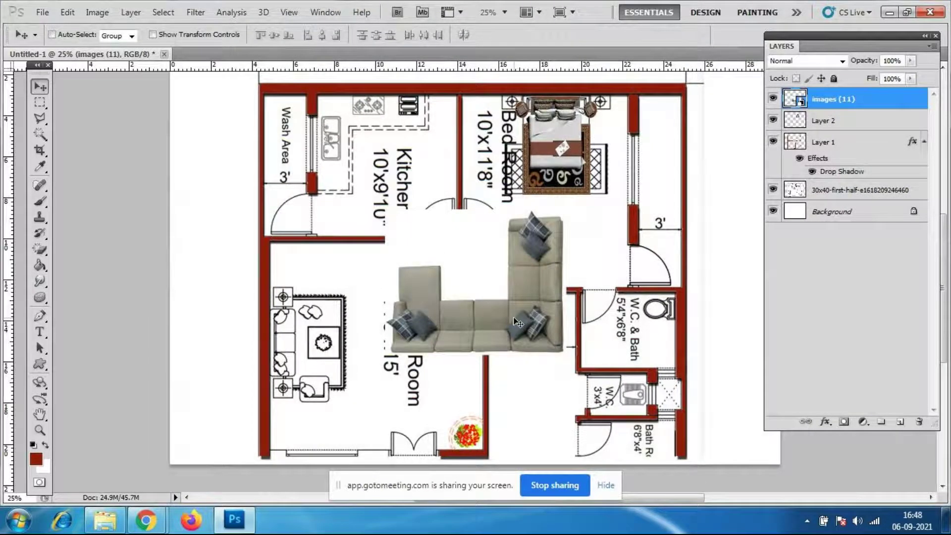
# Rotate the sofa image about 91° clockwise and move it against the outer wall of the living room
pyautogui.hotkey('ctrl', 't')
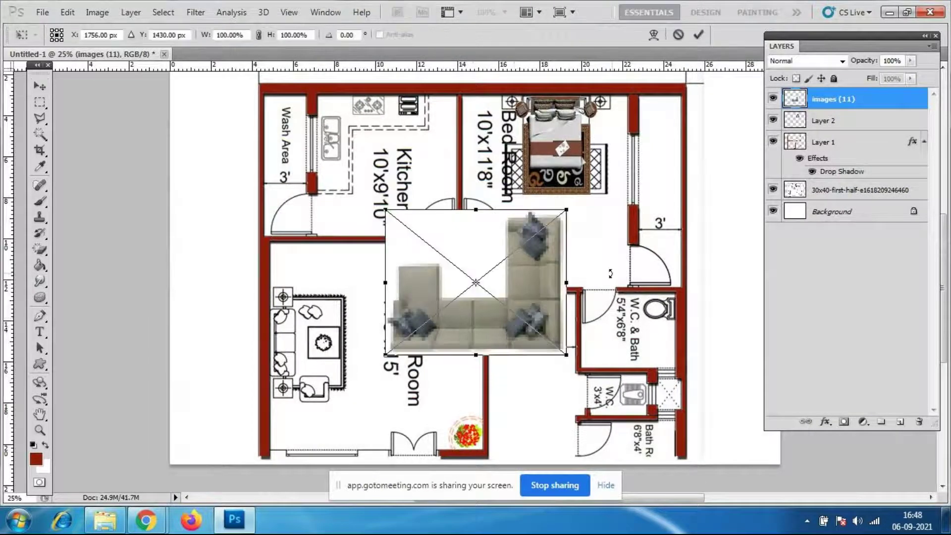
pyautogui.moveTo(582, 212); pyautogui.dragTo(543, 390)
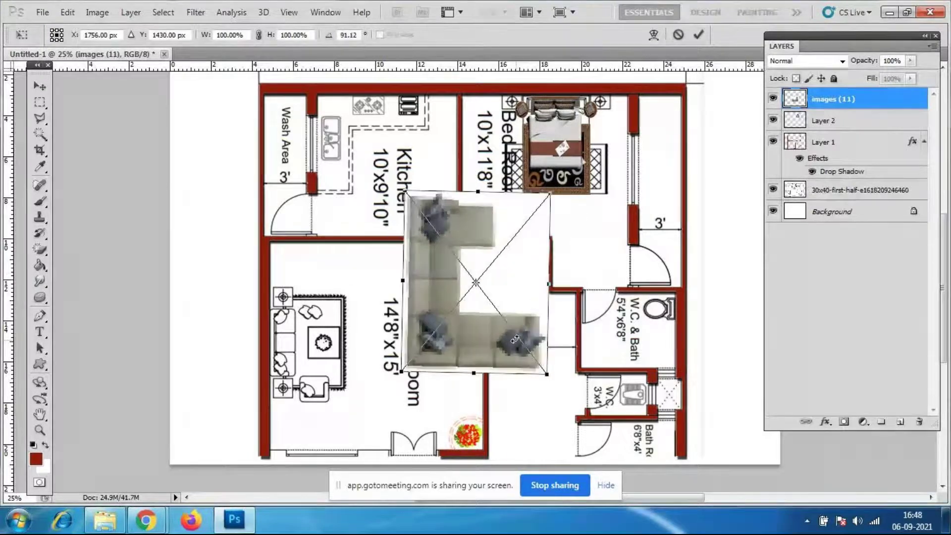
pyautogui.moveTo(512, 312); pyautogui.dragTo(364, 371)
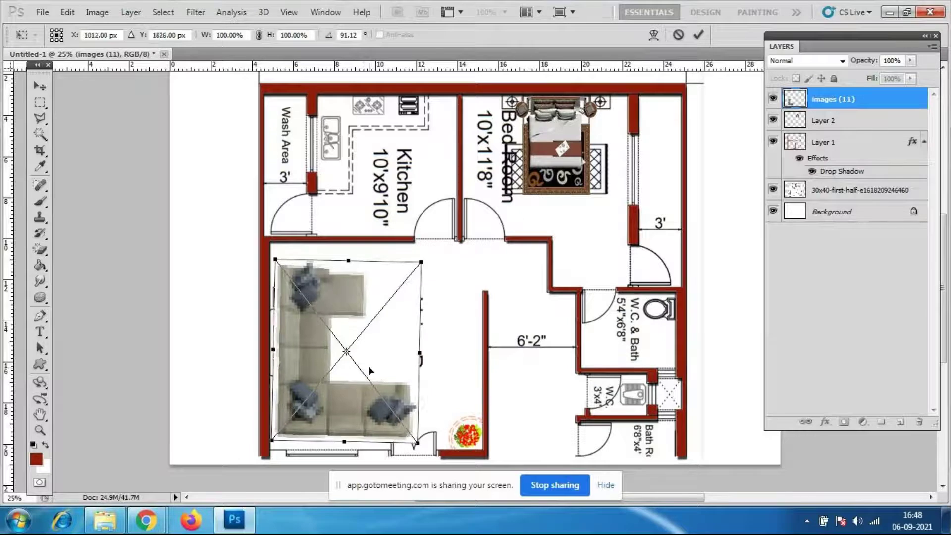
pyautogui.press('Return')
pyautogui.hotkey('ctrl', 't')
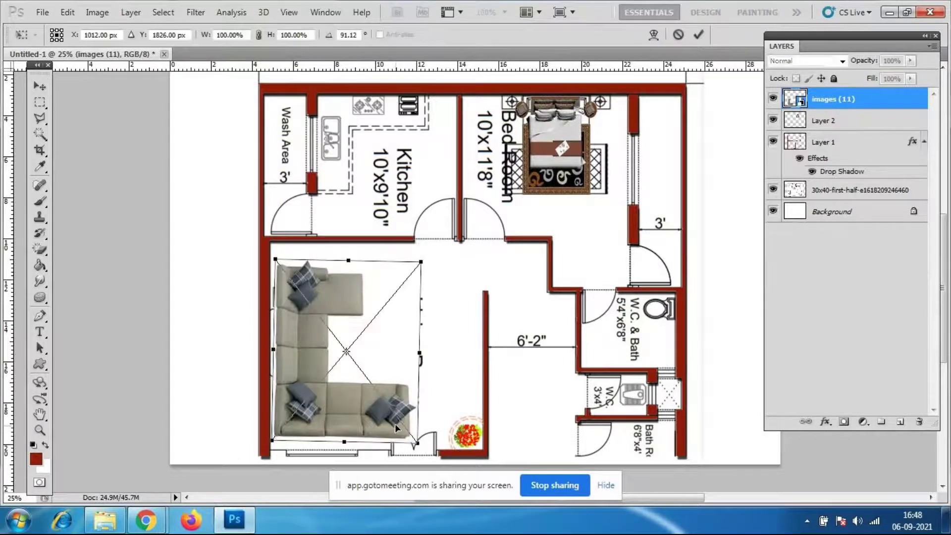
pyautogui.moveTo(420, 450); pyautogui.dragTo(421, 453)
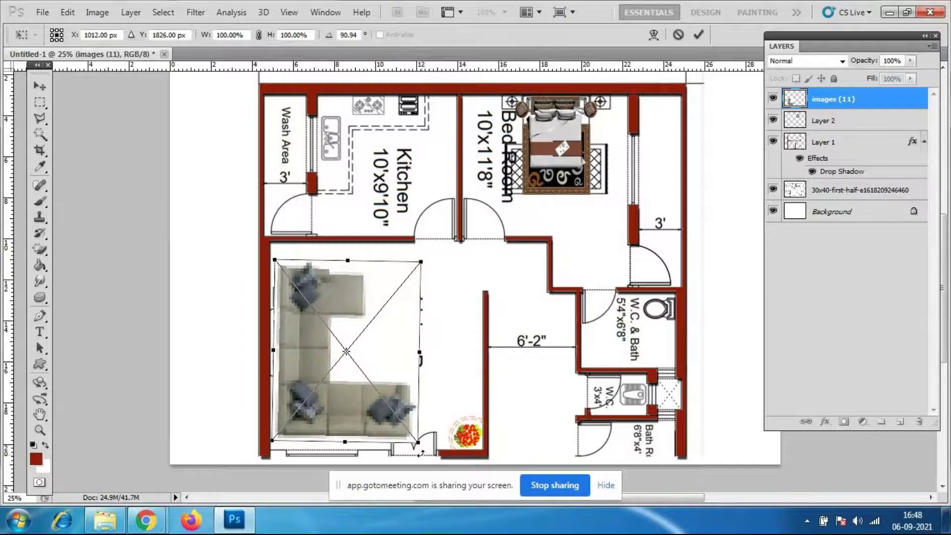
pyautogui.press('Return')
# Rasterize the placed sofa and erase its white background with the Magic Eraser
pyautogui.hotkey('shift', 'e')
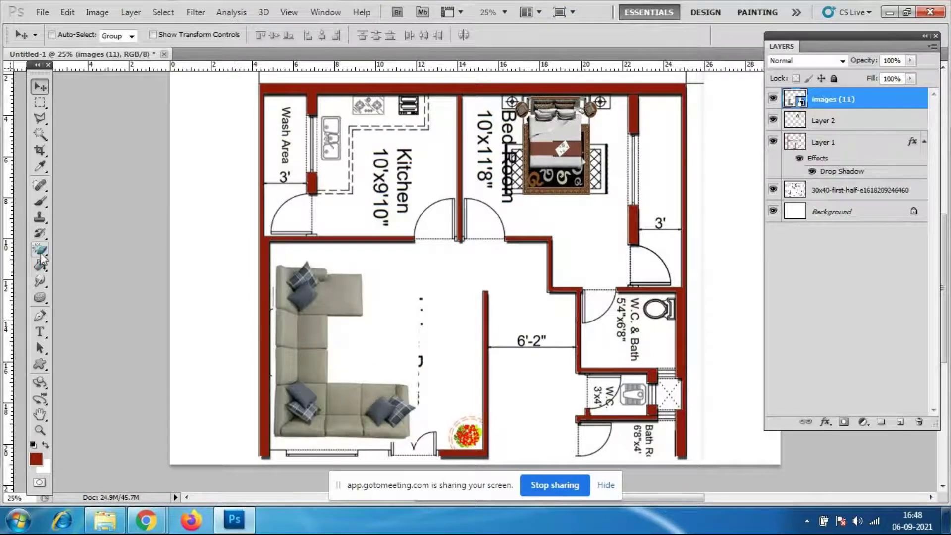
pyautogui.click(380, 356)
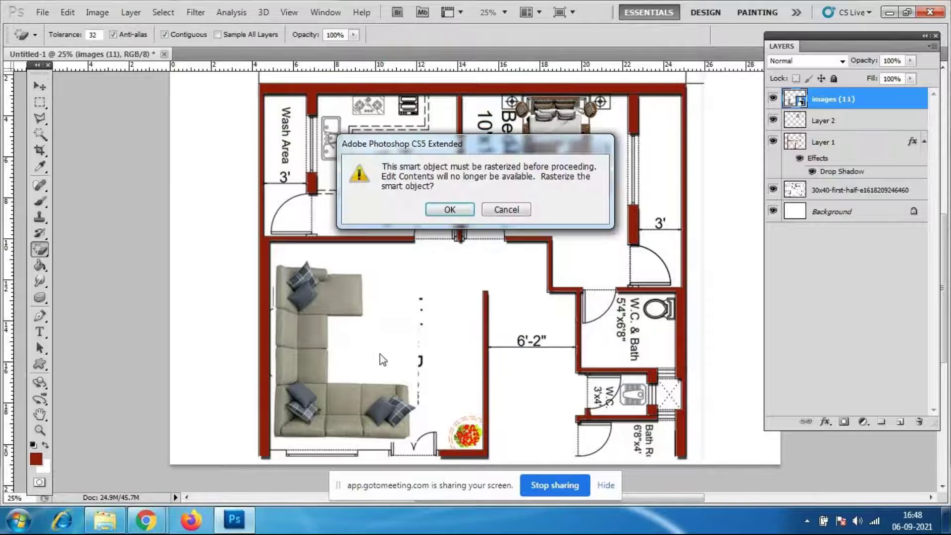
pyautogui.click(451, 210)
pyautogui.hotkey('ctrl', 'z')
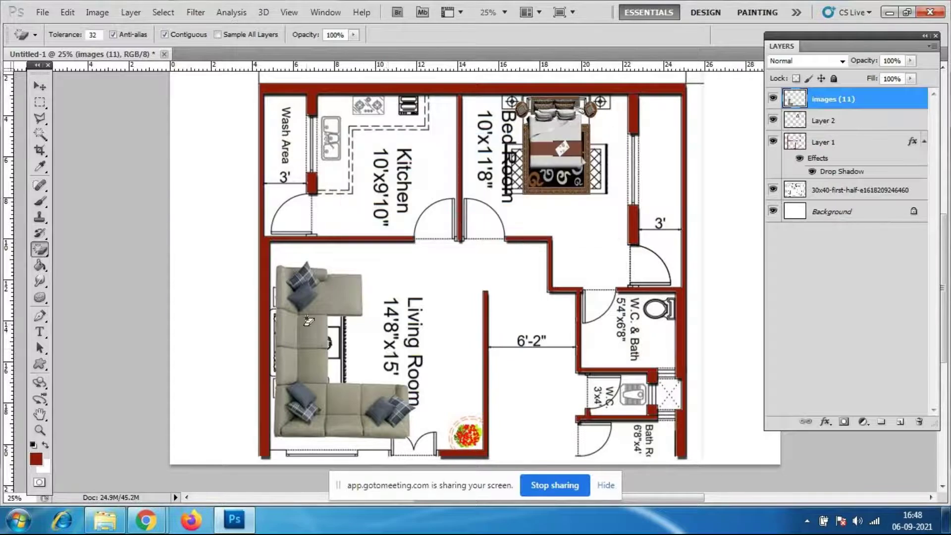
# Scale the sofa to about 52%, align it with the living room's sofa symbol and stretch its height slightly to match
pyautogui.press('v')
pyautogui.hotkey('ctrl', 't')
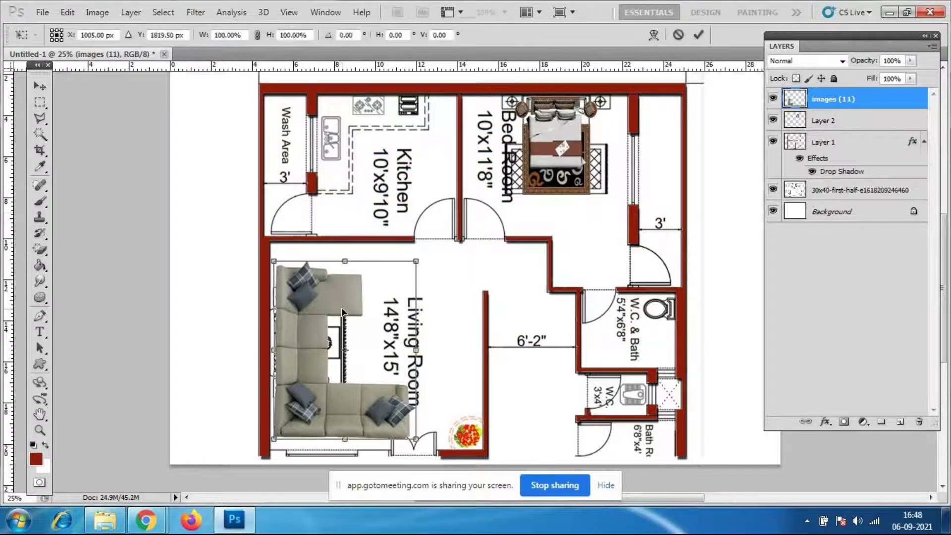
pyautogui.moveTo(420, 442); pyautogui.dragTo(393, 412)
pyautogui.moveTo(303, 379); pyautogui.dragTo(277, 377)
pyautogui.moveTo(360, 410); pyautogui.dragTo(355, 394)
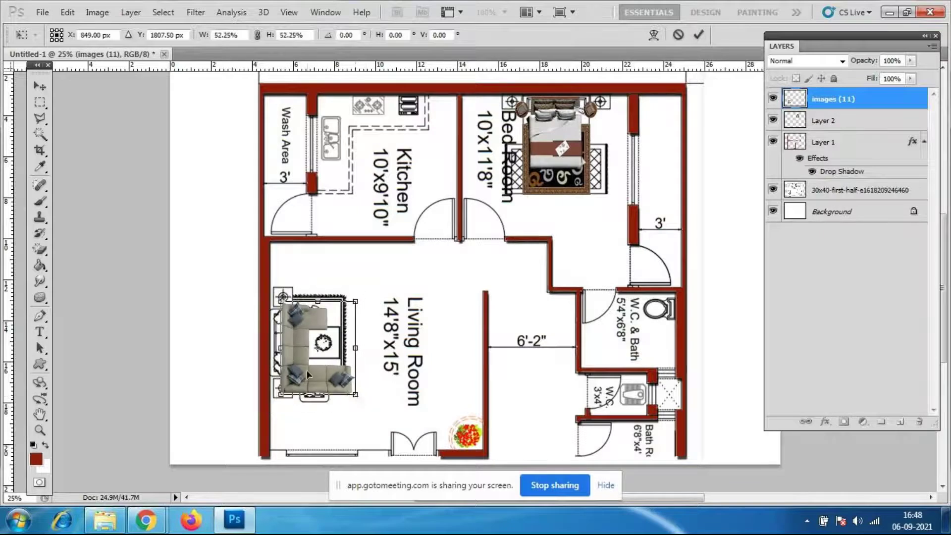
pyautogui.moveTo(307, 370); pyautogui.dragTo(295, 368)
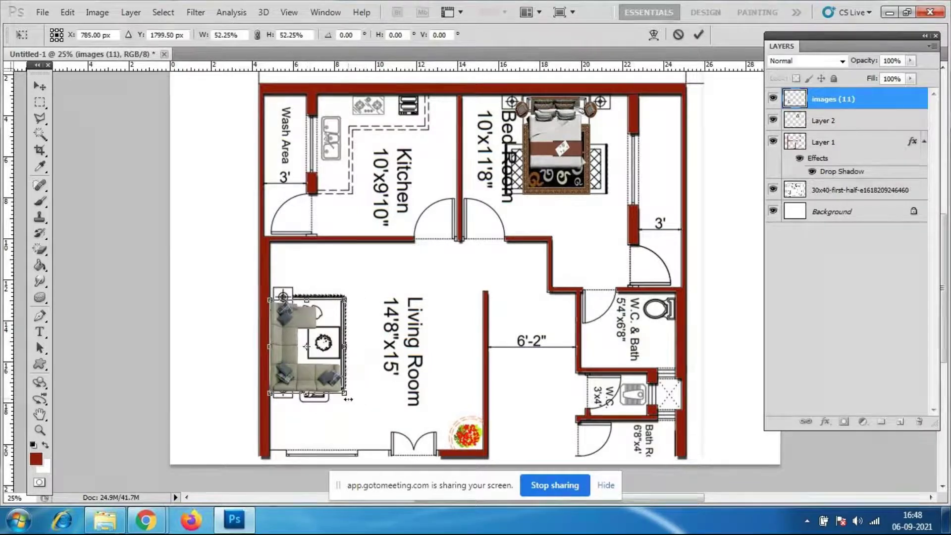
pyautogui.moveTo(307, 397); pyautogui.dragTo(316, 409)
pyautogui.moveTo(307, 300); pyautogui.dragTo(308, 283)
pyautogui.press('Return')
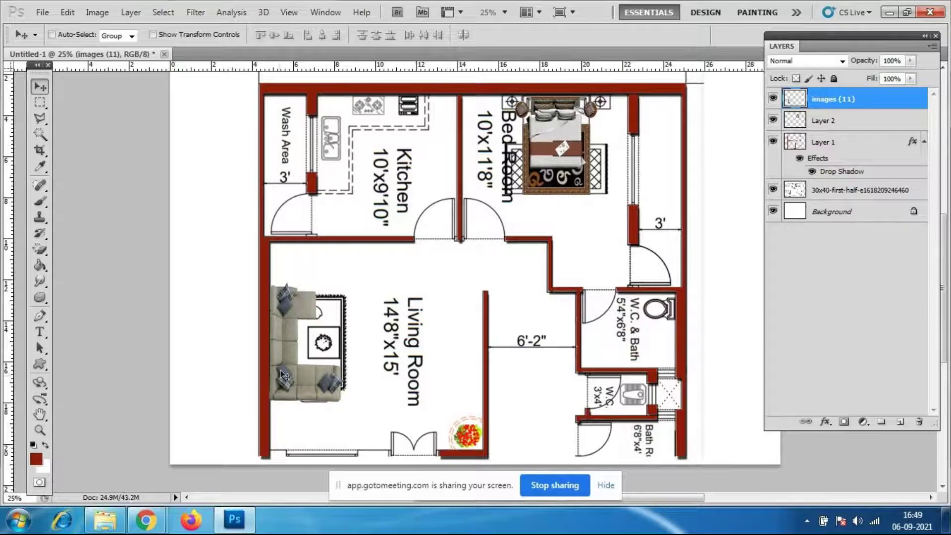
# Place the wooden cabinet image images (16) in the living room near the inner wall, scaled to about 47% and rotated about 90.5°
pyautogui.click(40, 14)
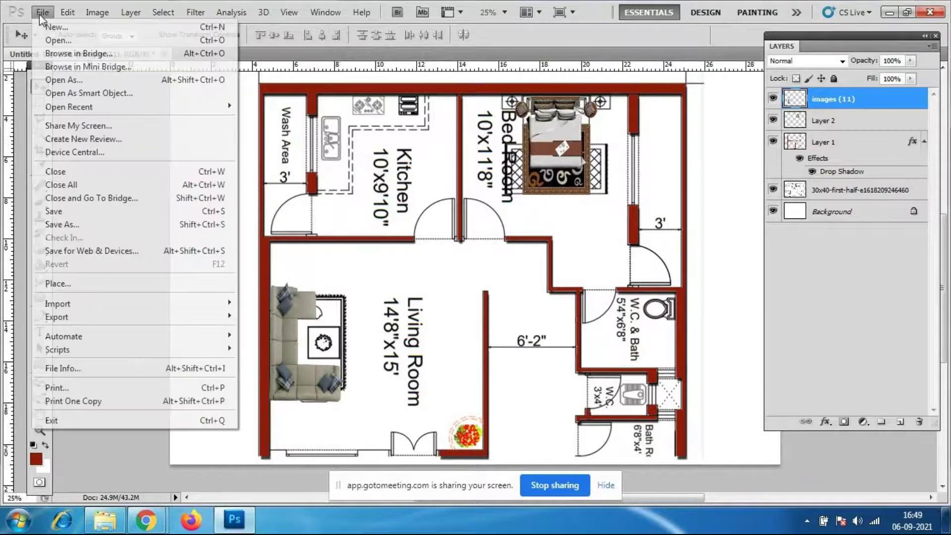
pyautogui.click(57, 283)
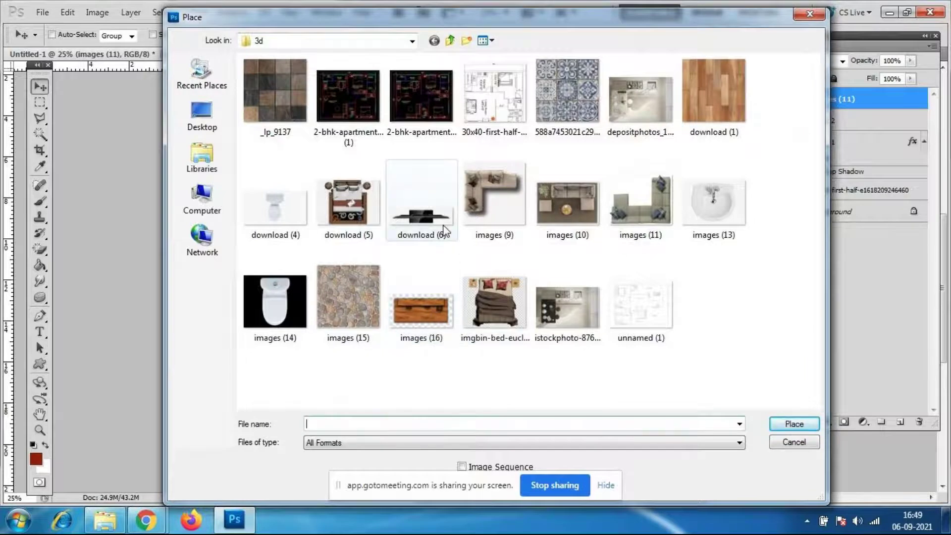
pyautogui.click(422, 310)
pyautogui.click(806, 425)
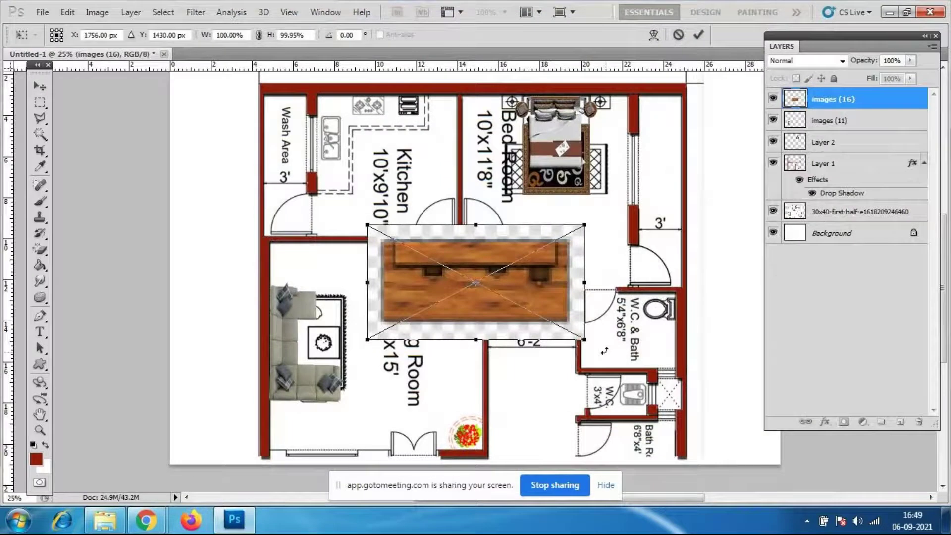
pyautogui.moveTo(604, 351); pyautogui.dragTo(453, 393)
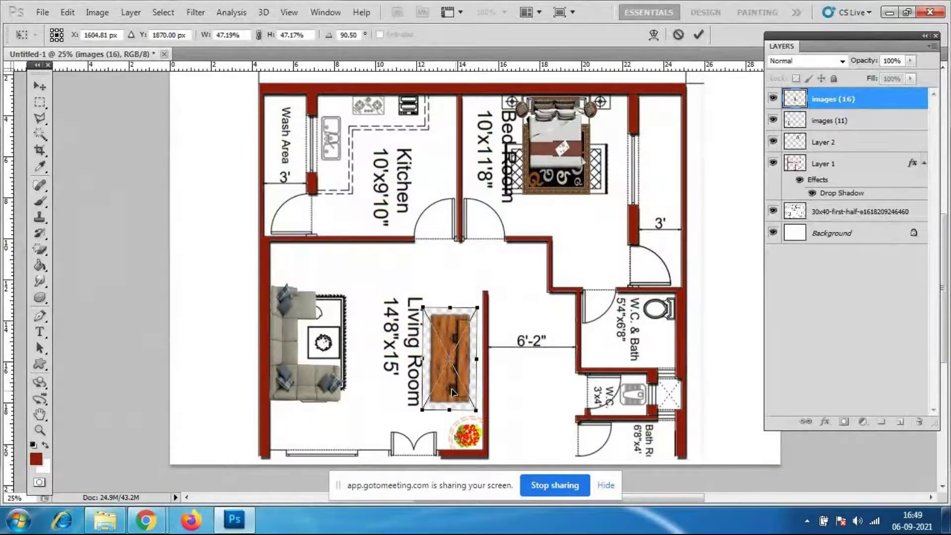
pyautogui.press('Return')
# Rasterize the cabinet layer and erase the background around the cabinet with the Magic Eraser at tolerance 32
pyautogui.hotkey('ctrl', '+')
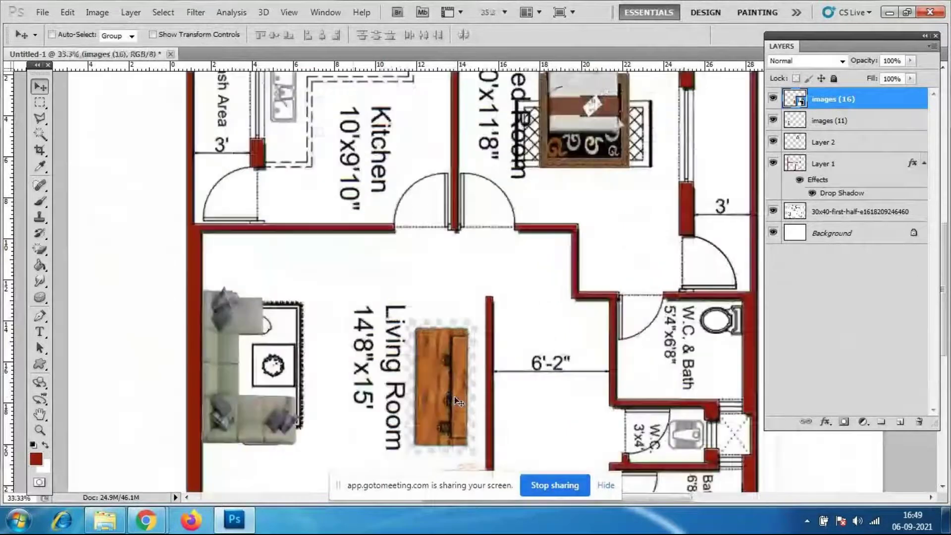
pyautogui.hotkey('ctrl', '+')
pyautogui.scroll(-2, 347, 297)
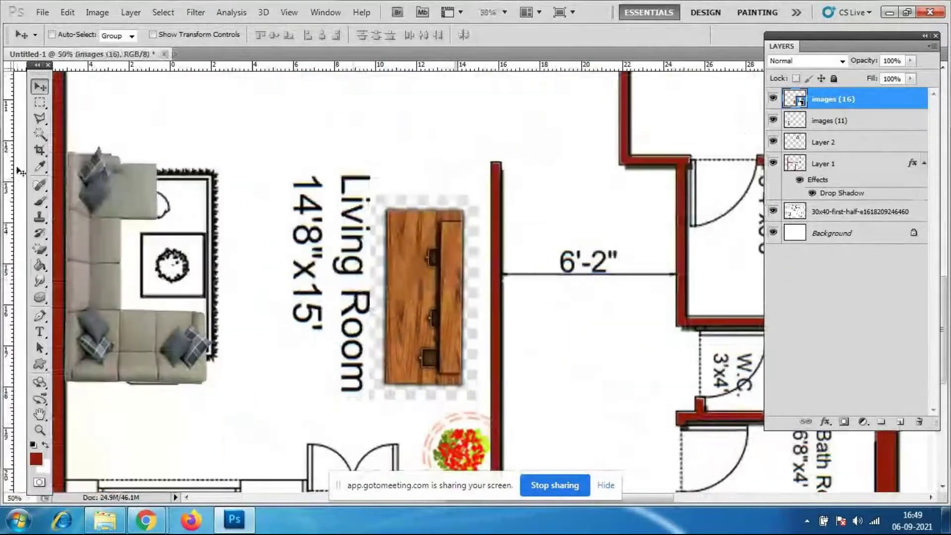
pyautogui.click(40, 250)
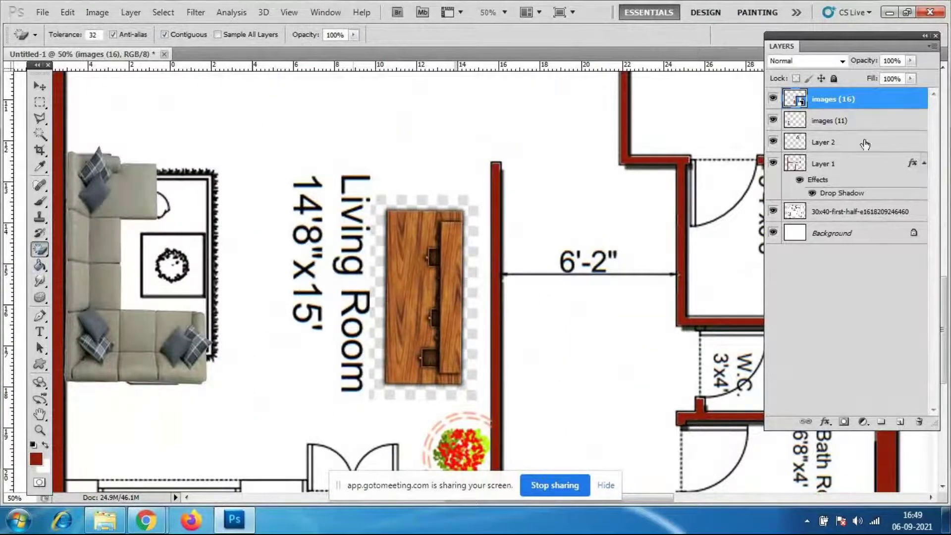
pyautogui.rightClick(846, 102)
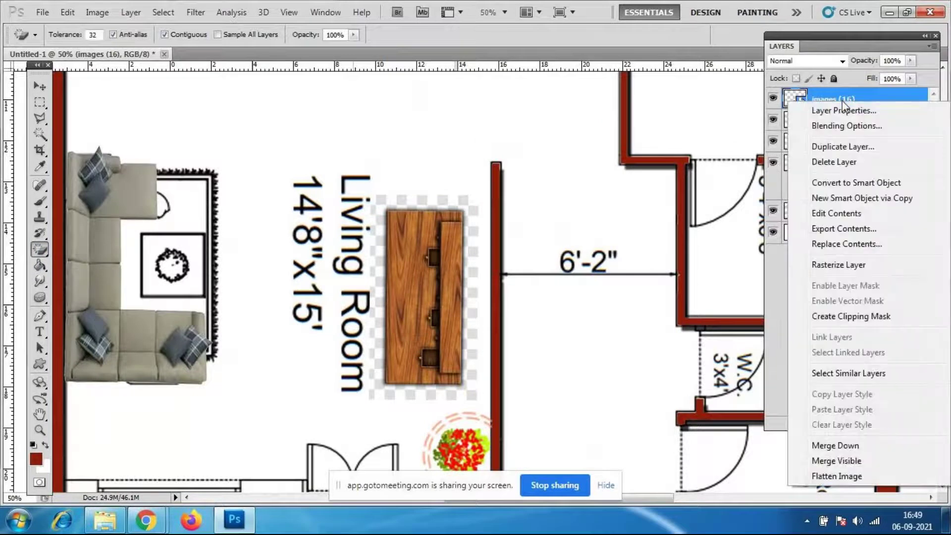
pyautogui.click(832, 100)
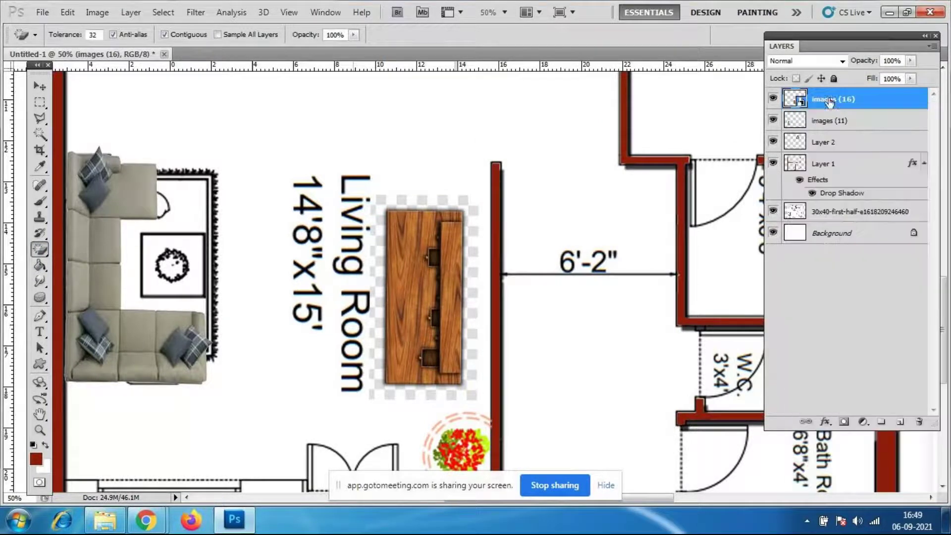
pyautogui.click(427, 261)
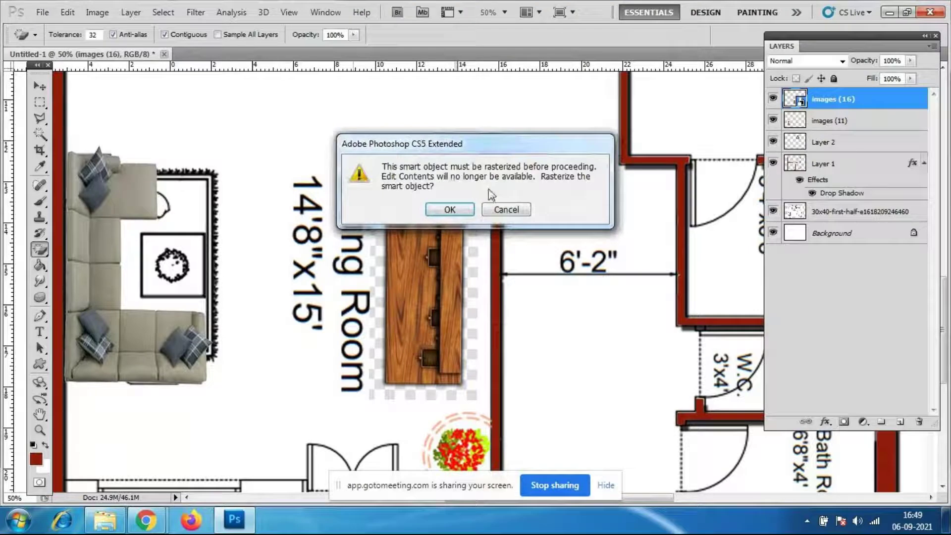
pyautogui.click(450, 210)
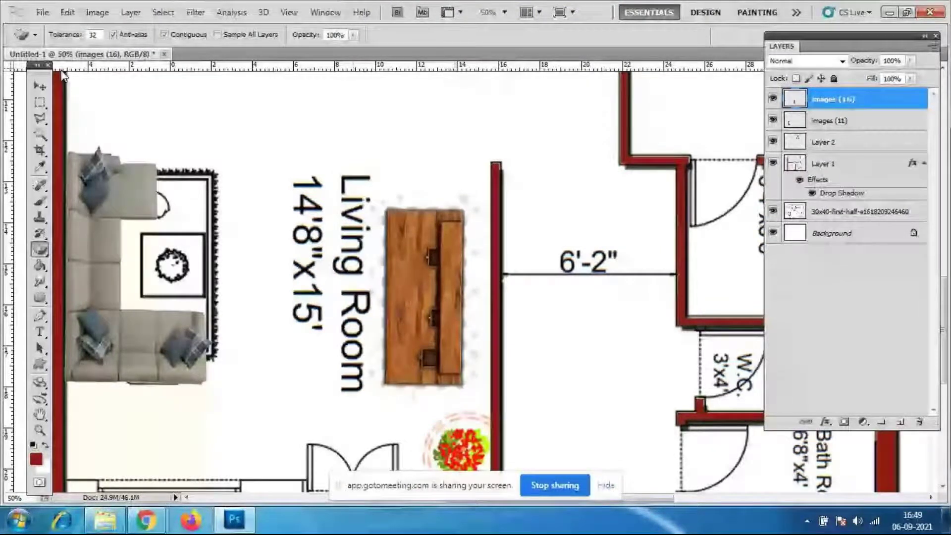
# Copy only the wooden cabinet to a new layer using a rectangular selection, and hide the images (16) layer
pyautogui.press('v')
pyautogui.click(40, 103)
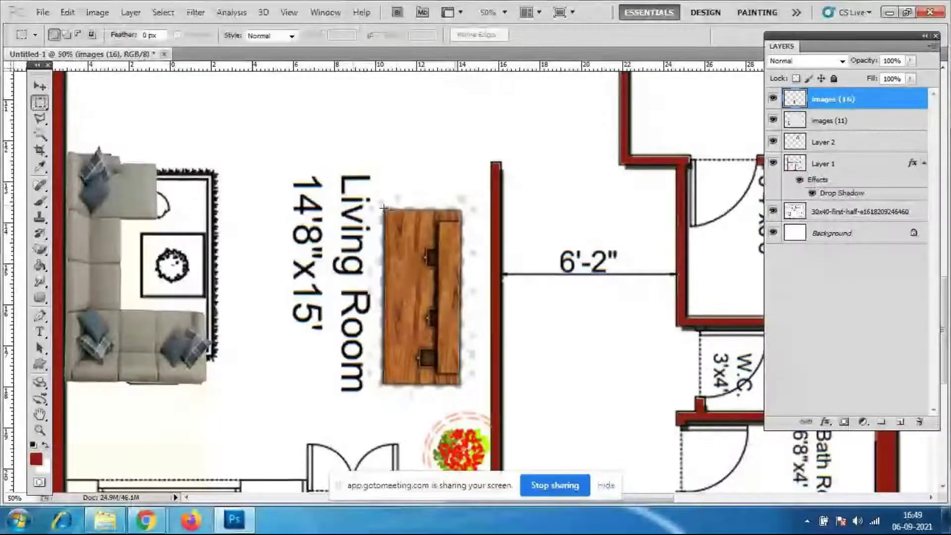
pyautogui.moveTo(461, 359); pyautogui.dragTo(460, 385)
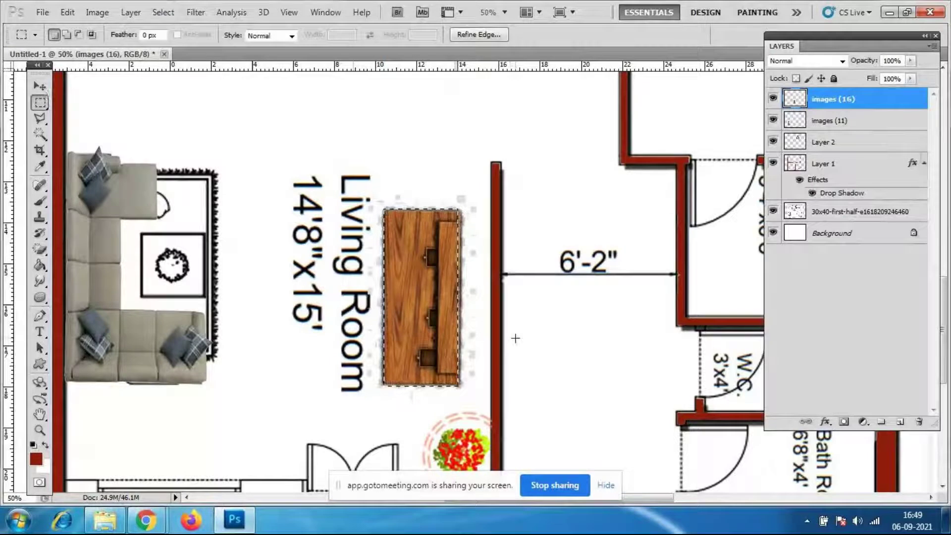
pyautogui.hotkey('ctrl', 'j')
pyautogui.click(773, 121)
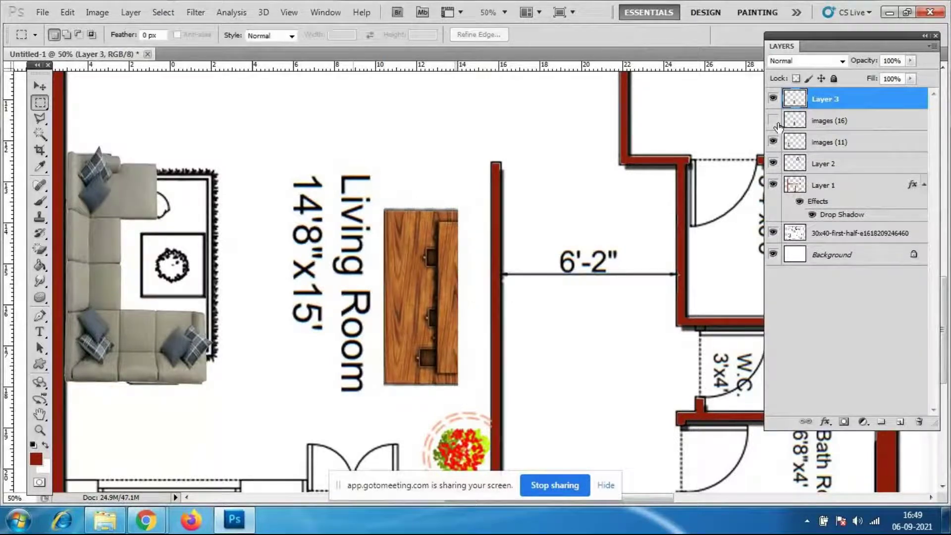
# Narrow the copied cabinet to about 66% width and position it against the living room's inner wall above the plant
pyautogui.click(39, 86)
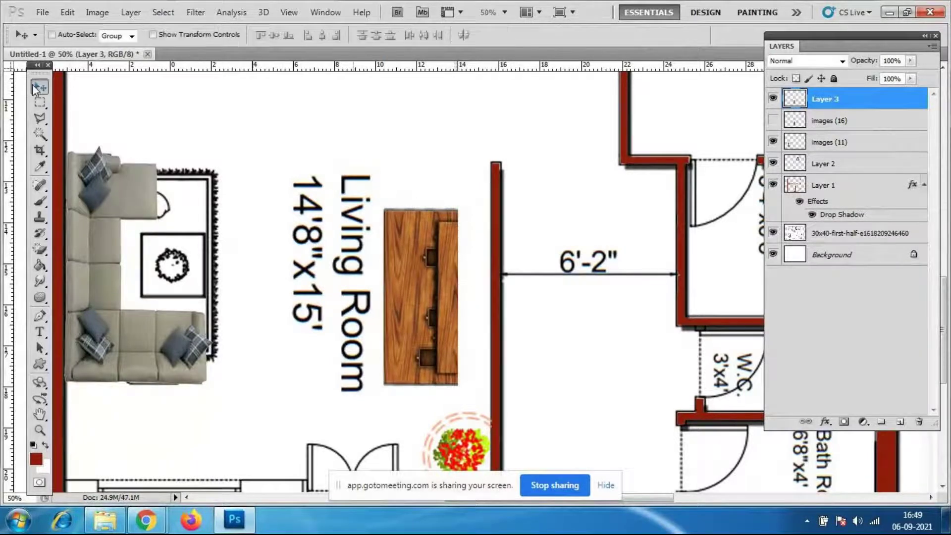
pyautogui.moveTo(437, 299)
pyautogui.mouseDown()
pyautogui.moveTo(468, 303)
pyautogui.moveTo(430, 298)
pyautogui.moveTo(443, 297)
pyautogui.mouseUp()
pyautogui.hotkey('ctrl', 't')
pyautogui.moveTo(471, 340); pyautogui.dragTo(470, 311)
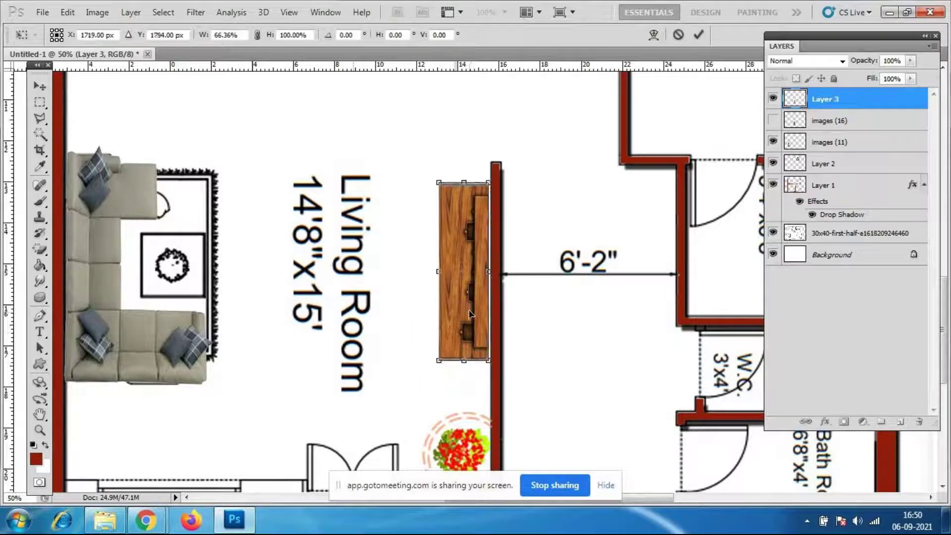
pyautogui.press('Return')
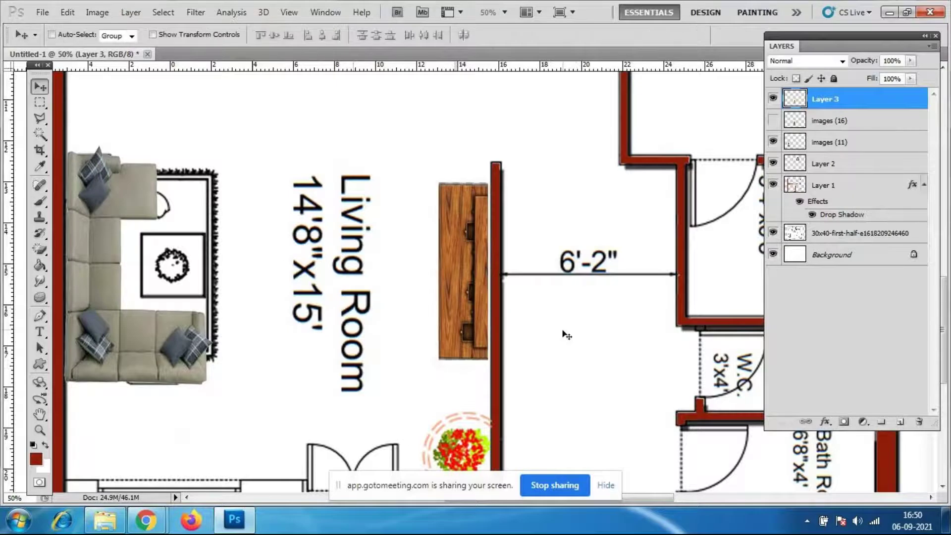
# Place the kitchen image depositphotos_173937036-stock-photo-modern-kitchen-with-wooden-details from the 3d folder into the floor plan
pyautogui.scroll(3, 565, 327)
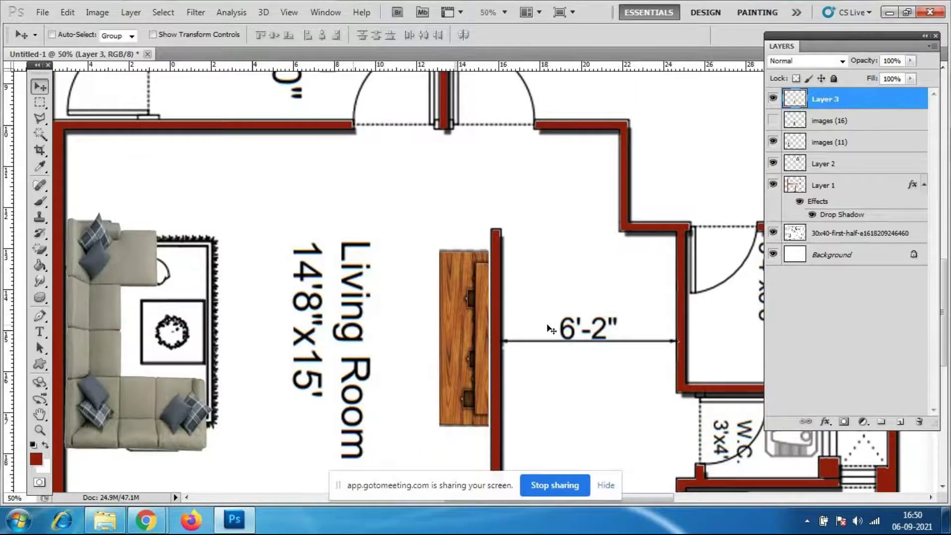
pyautogui.scroll(7, 577, 407)
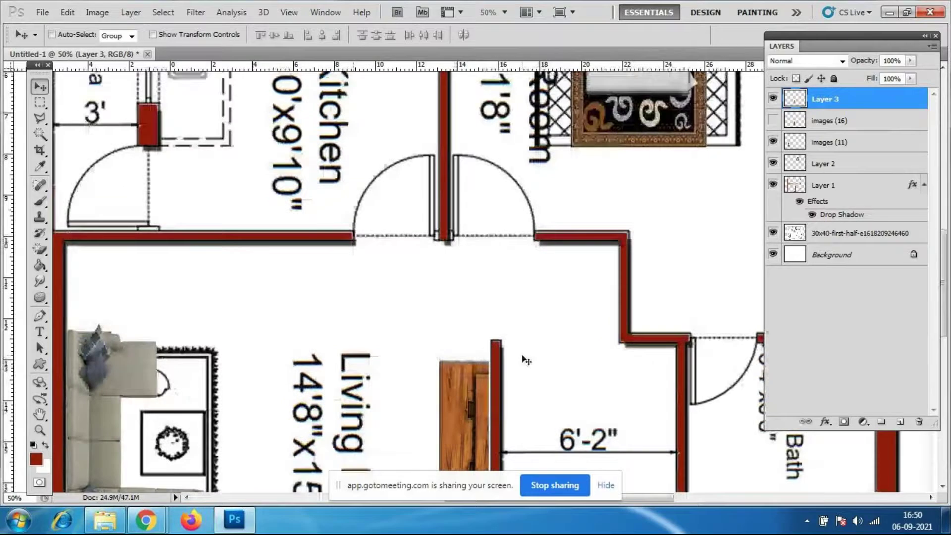
pyautogui.hotkey('ctrl', '-')
pyautogui.hotkey('ctrl', '-')
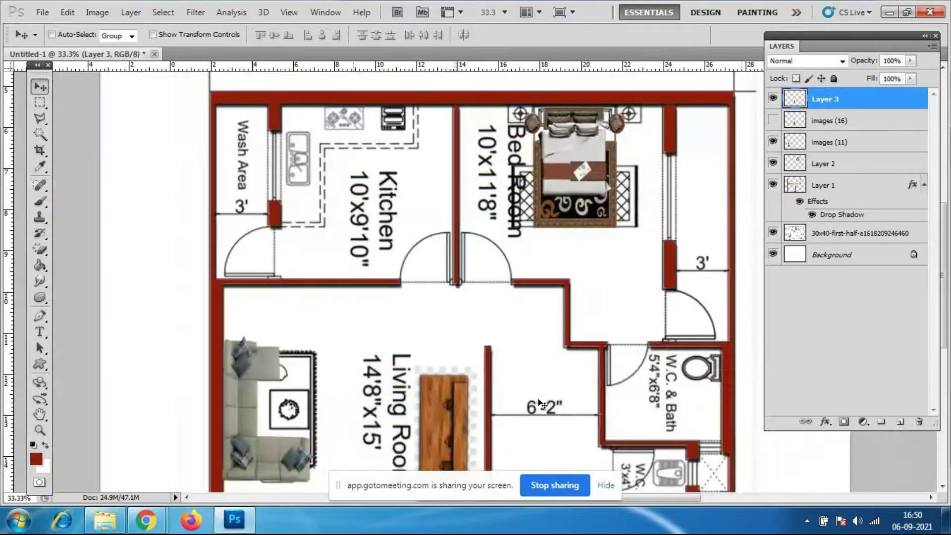
pyautogui.scroll(-2, 495, 225)
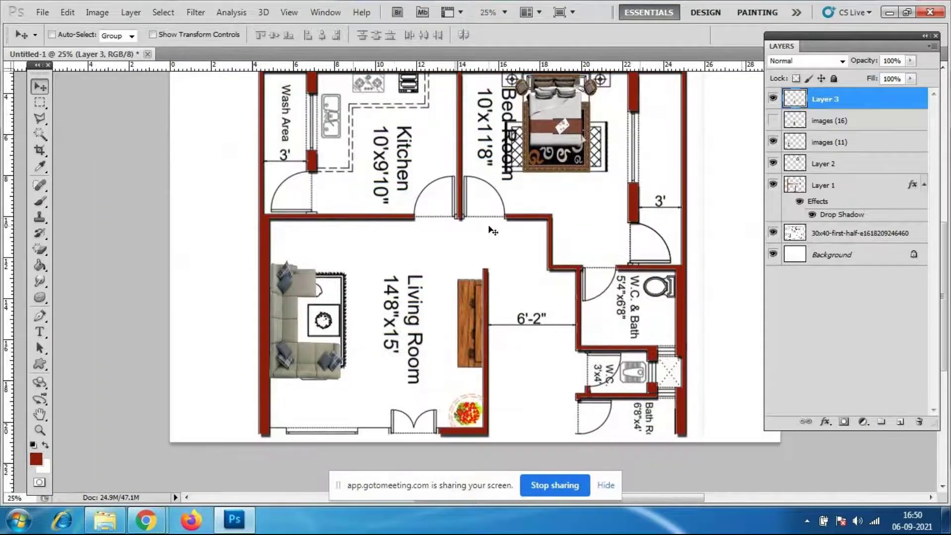
pyautogui.hotkey('ctrl', '+')
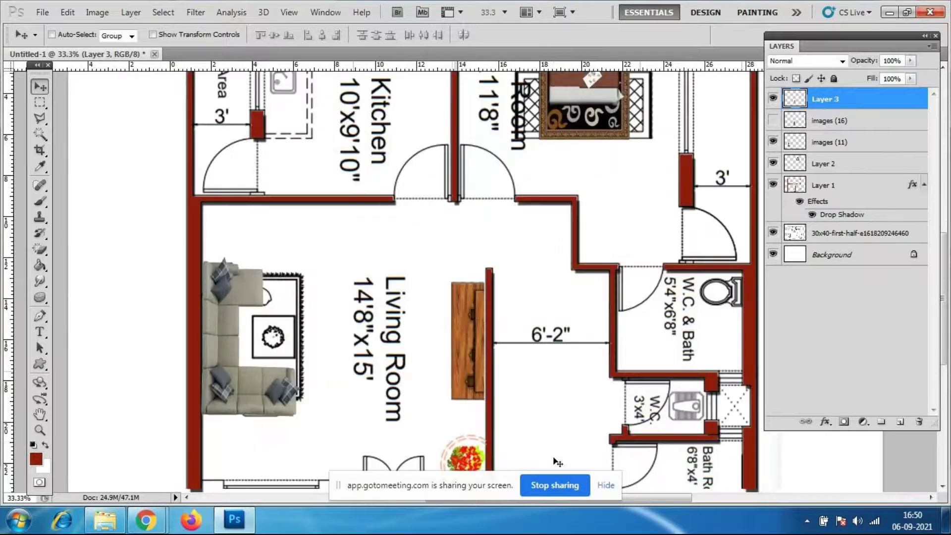
pyautogui.scroll(3, 451, 441)
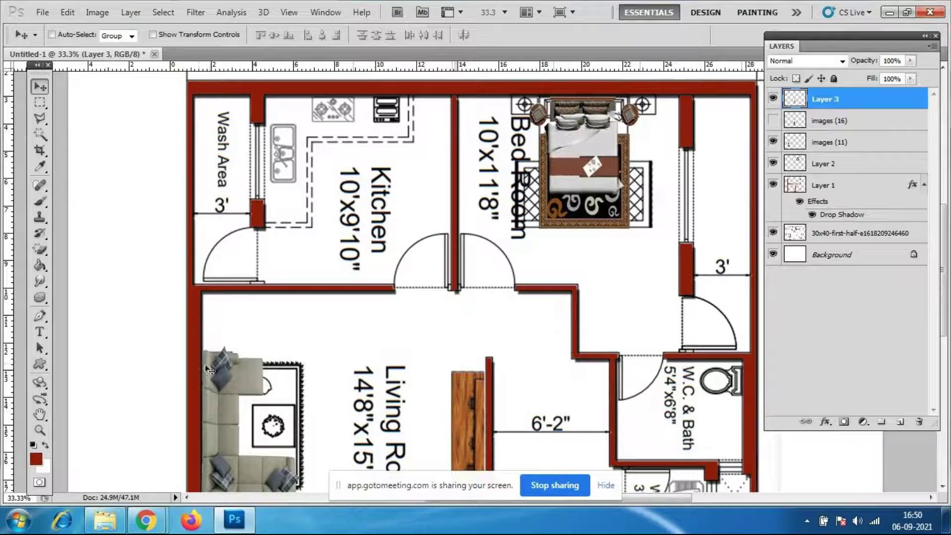
pyautogui.click(42, 13)
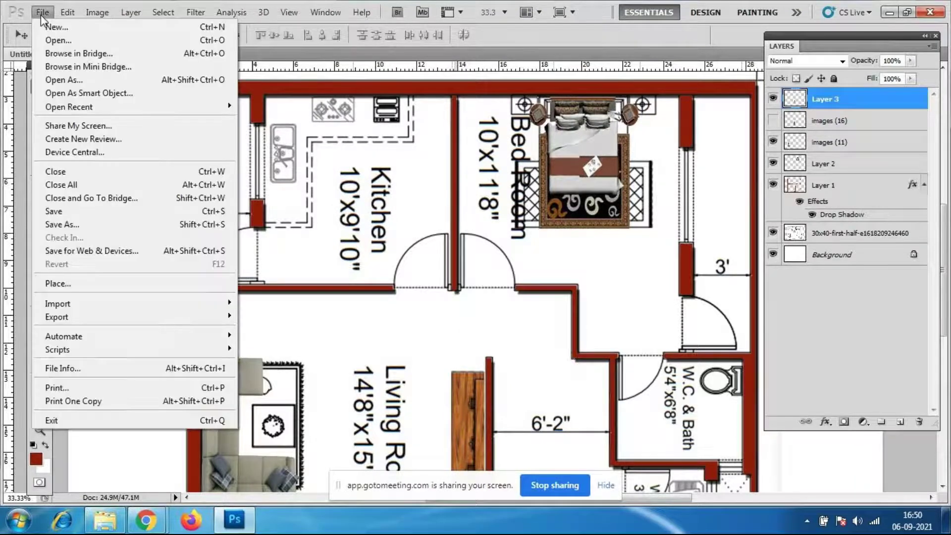
pyautogui.click(70, 289)
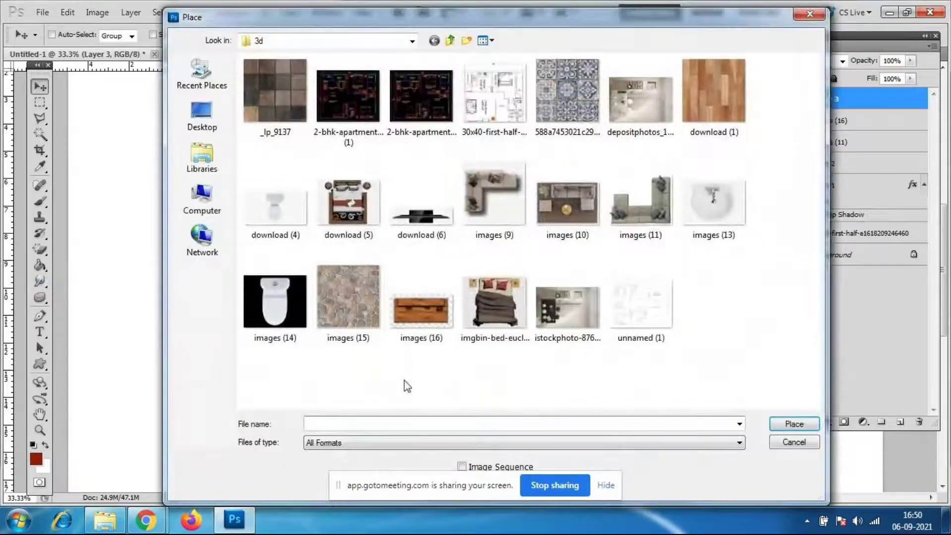
pyautogui.click(575, 316)
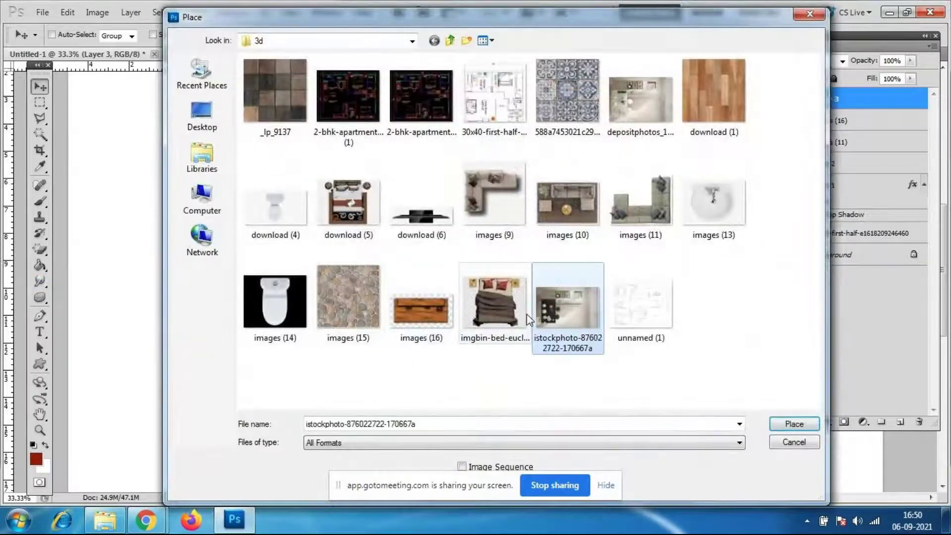
pyautogui.click(636, 104)
pyautogui.click(813, 424)
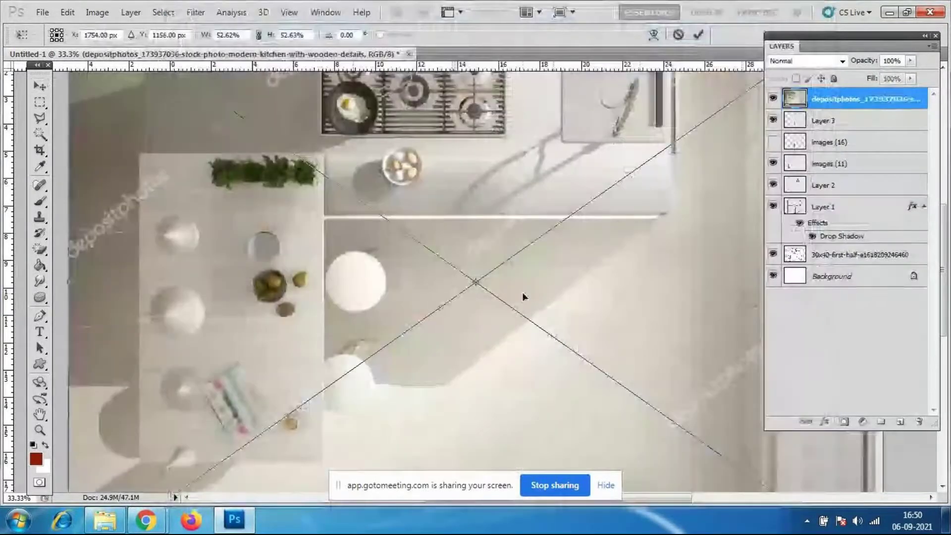
# Scale the kitchen image to about 10.8% and fit it into the kitchen's corner beside the wash area wall
pyautogui.hotkey('ctrl', '-')
pyautogui.hotkey('ctrl', '-')
pyautogui.hotkey('ctrl', '-')
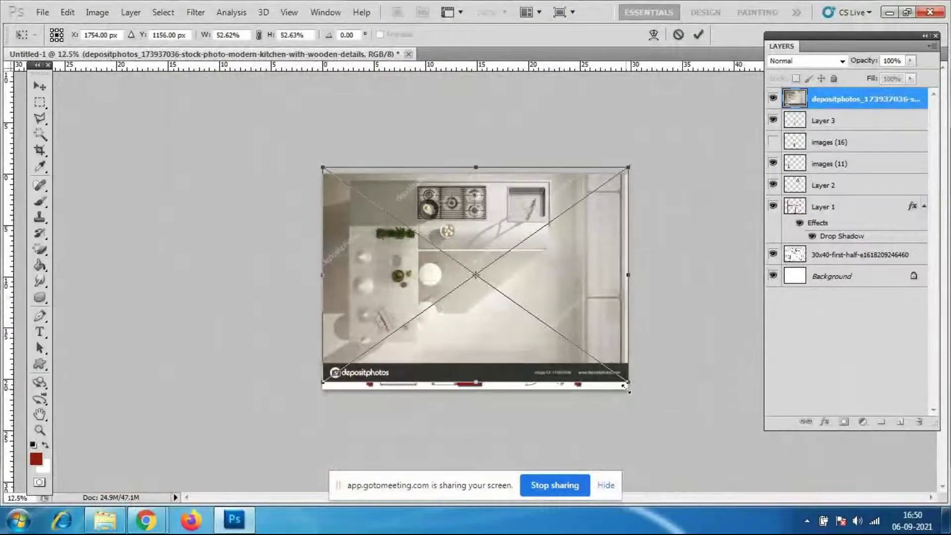
pyautogui.moveTo(626, 390); pyautogui.dragTo(485, 326)
pyautogui.hotkey('ctrl', '+')
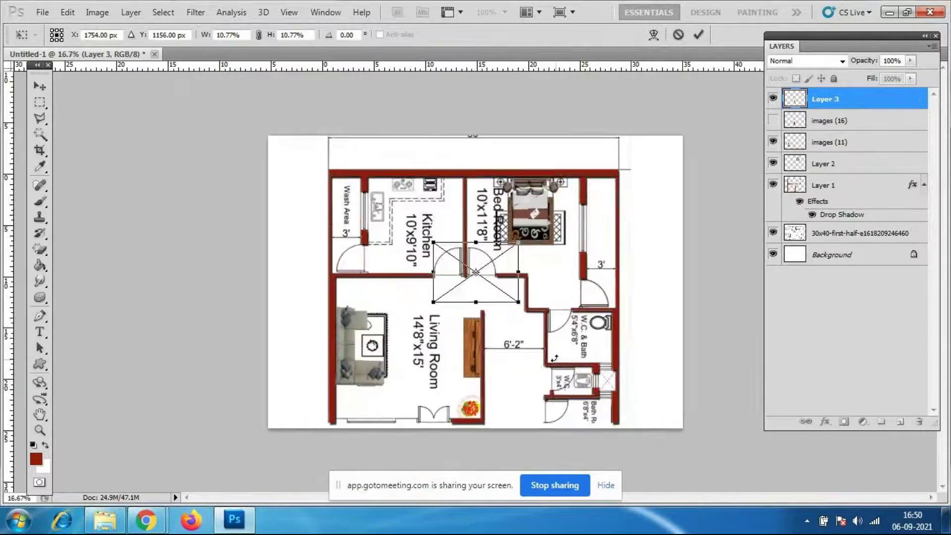
pyautogui.hotkey('ctrl', '+')
pyautogui.hotkey('ctrl', '+')
pyautogui.hotkey('ctrl', '+')
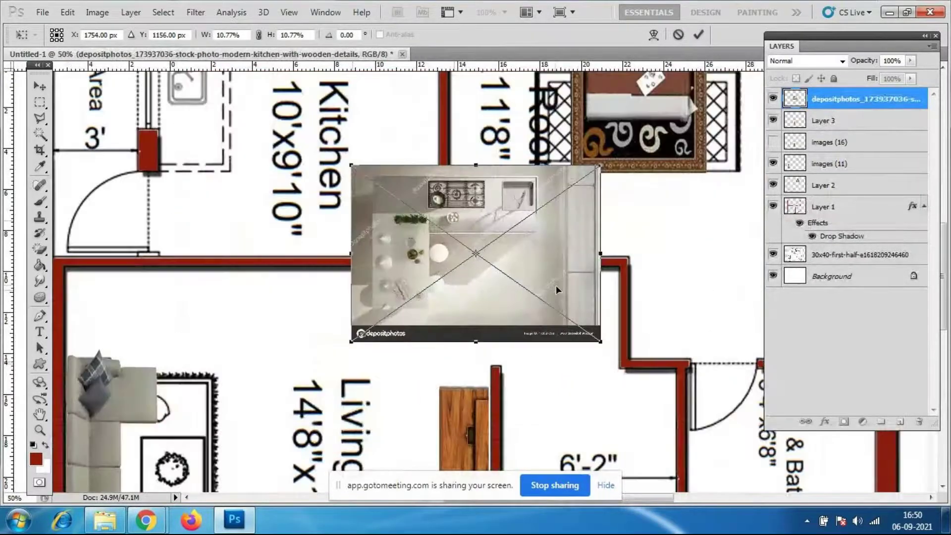
pyautogui.scroll(5, 531, 287)
pyautogui.moveTo(516, 344); pyautogui.dragTo(324, 166)
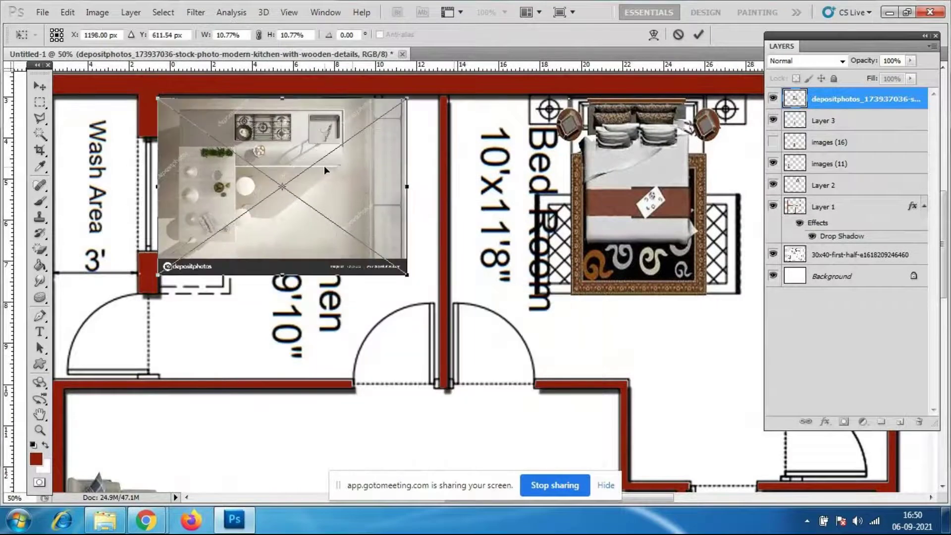
pyautogui.press('Return')
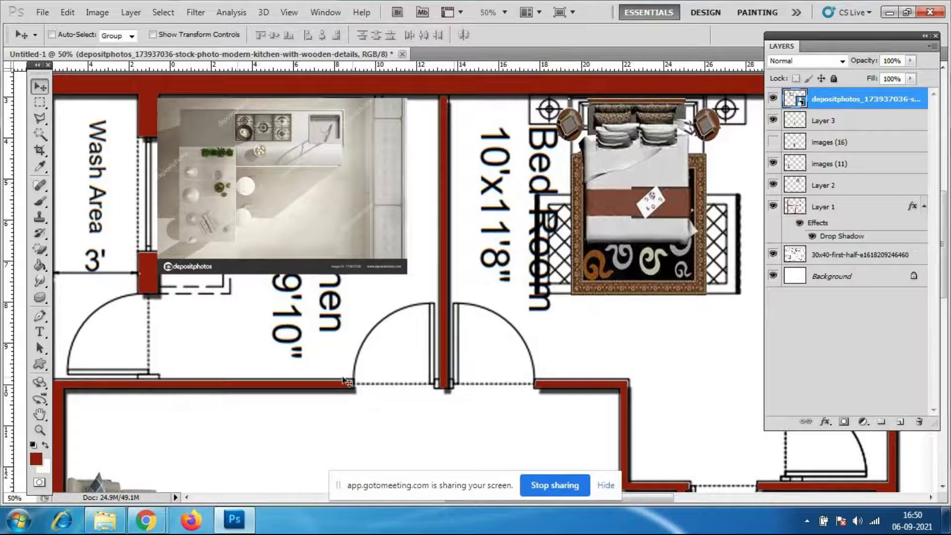
# Copy the L-shaped counter to a new layer using two combined rectangular selections, and hide the depositphotos kitchen image layer
pyautogui.click(40, 103)
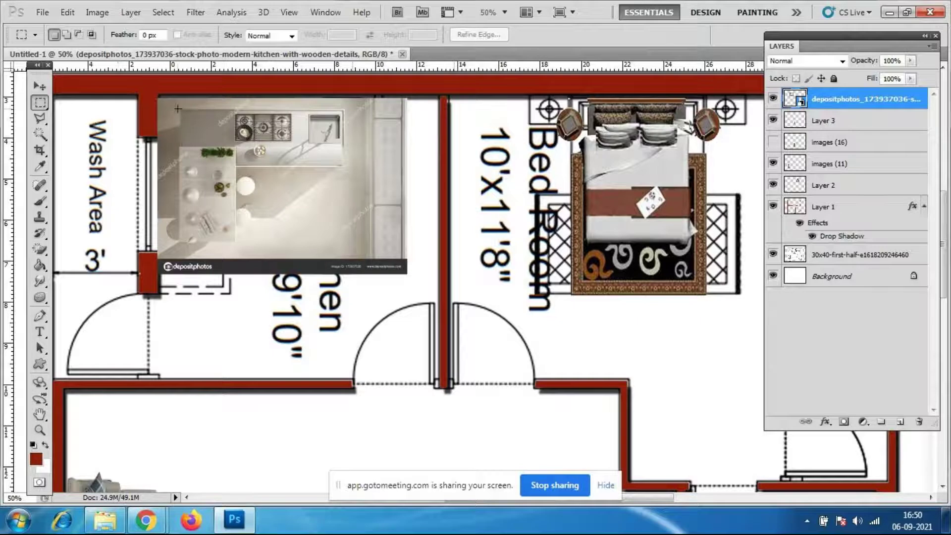
pyautogui.moveTo(181, 110); pyautogui.dragTo(236, 243)
pyautogui.click(66, 34)
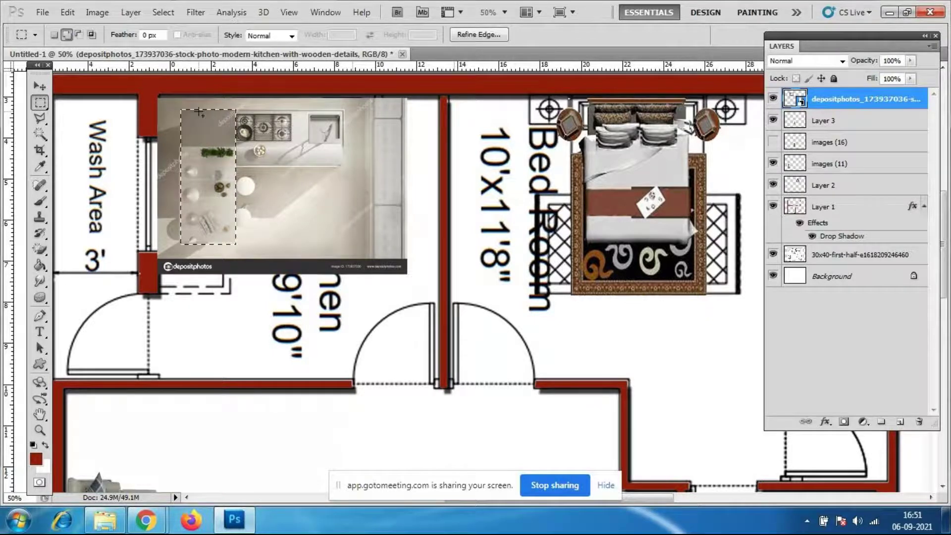
pyautogui.moveTo(181, 109); pyautogui.dragTo(341, 165)
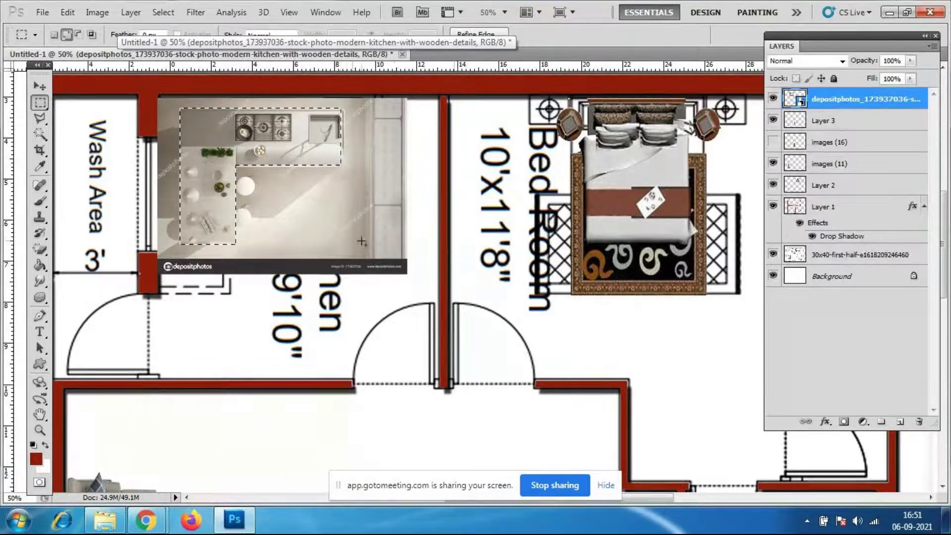
pyautogui.hotkey('ctrl', 'j')
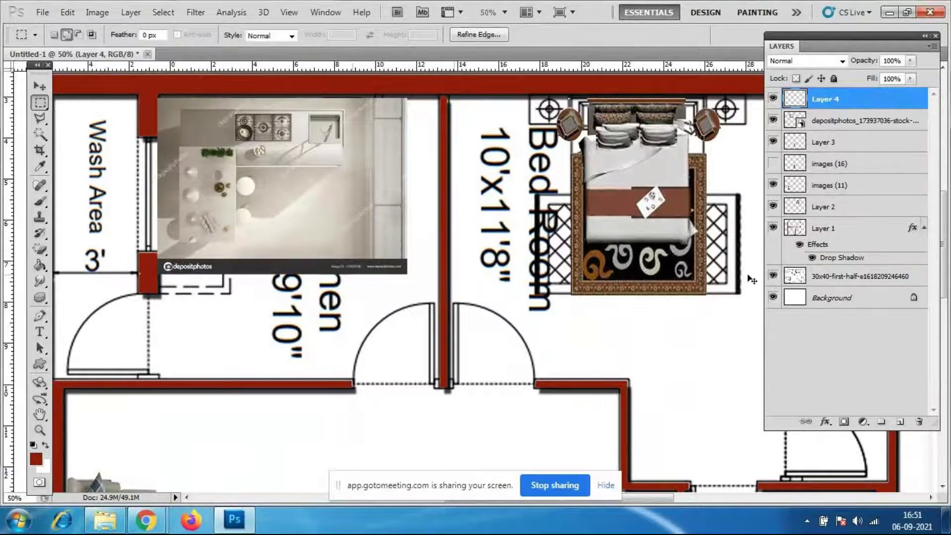
pyautogui.click(773, 120)
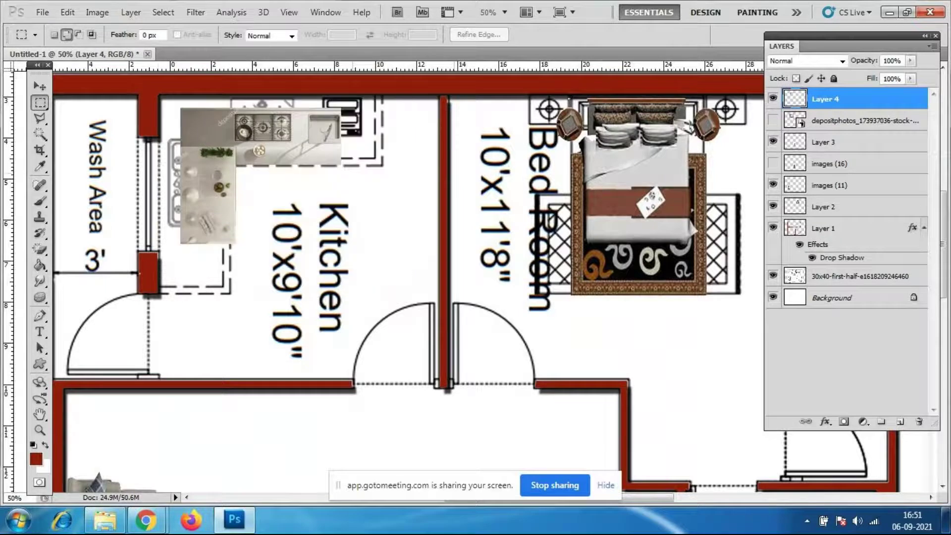
# Move the copied counter into the kitchen corner, widen it to about 128%, and stretch its height to the end of the dashed counter outline
pyautogui.press('v')
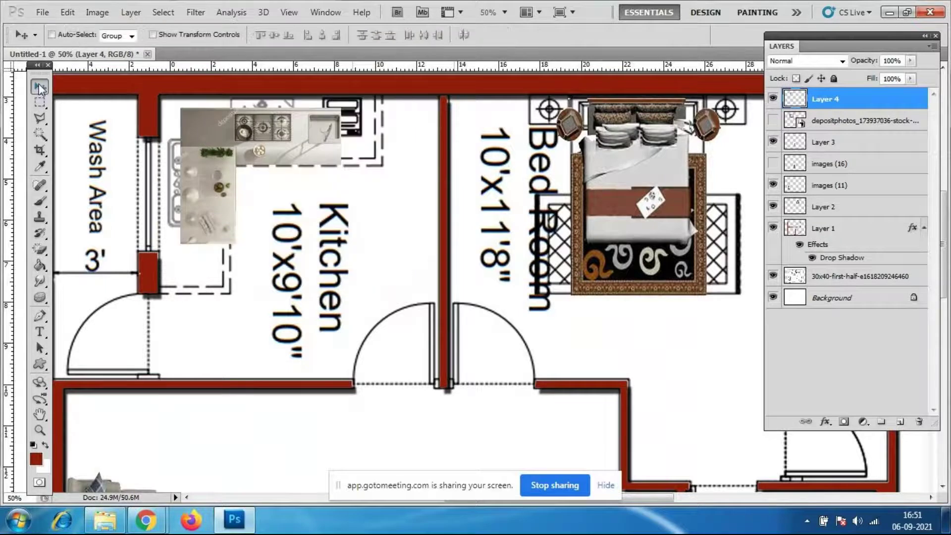
pyautogui.moveTo(254, 149); pyautogui.dragTo(234, 139)
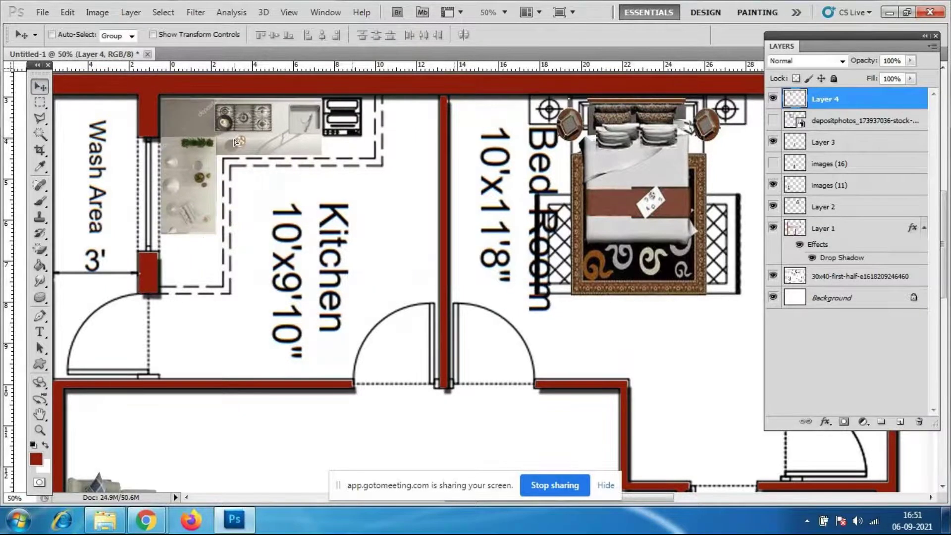
pyautogui.hotkey('ctrl', 't')
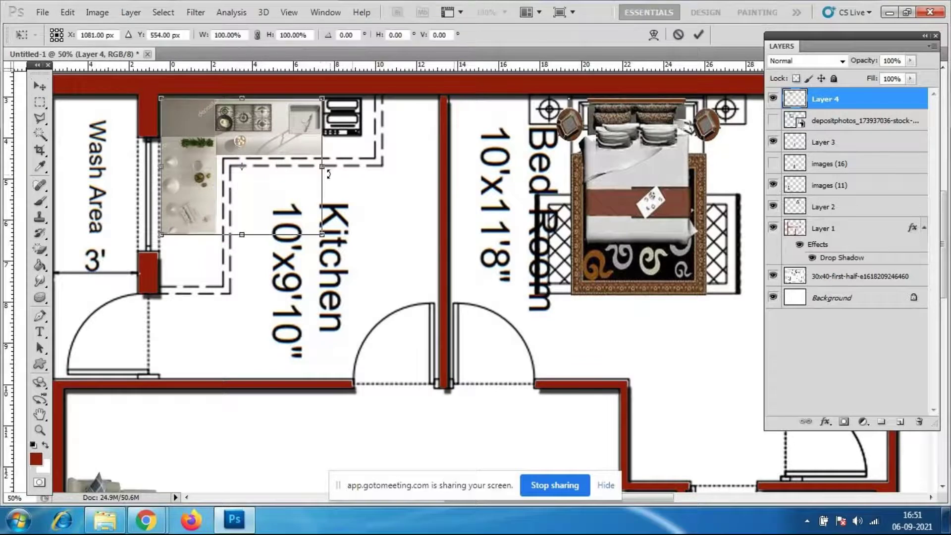
pyautogui.moveTo(323, 167); pyautogui.dragTo(367, 167)
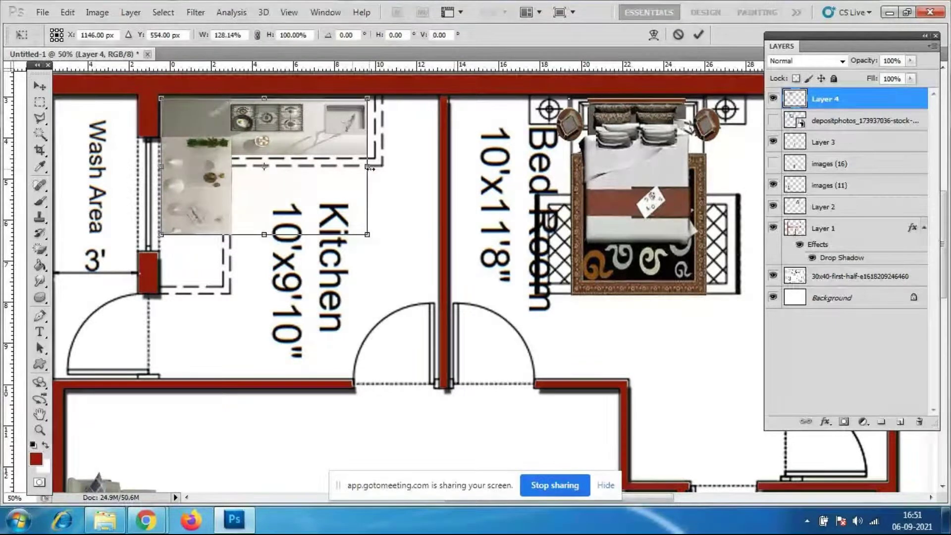
pyautogui.moveTo(265, 242); pyautogui.dragTo(267, 298)
pyautogui.press('Return')
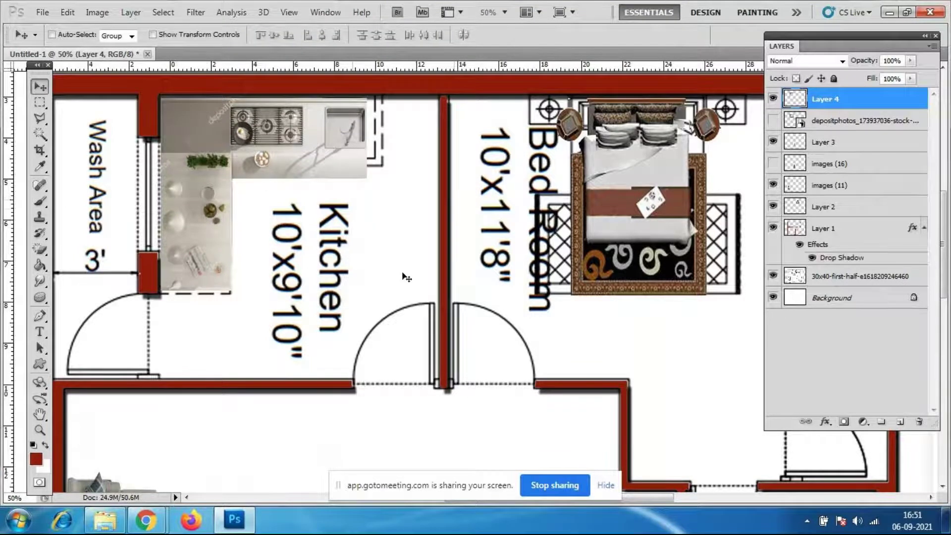
# Place the toilet image images (14) from the 3d folder into the floor plan
pyautogui.scroll(-5, 409, 214)
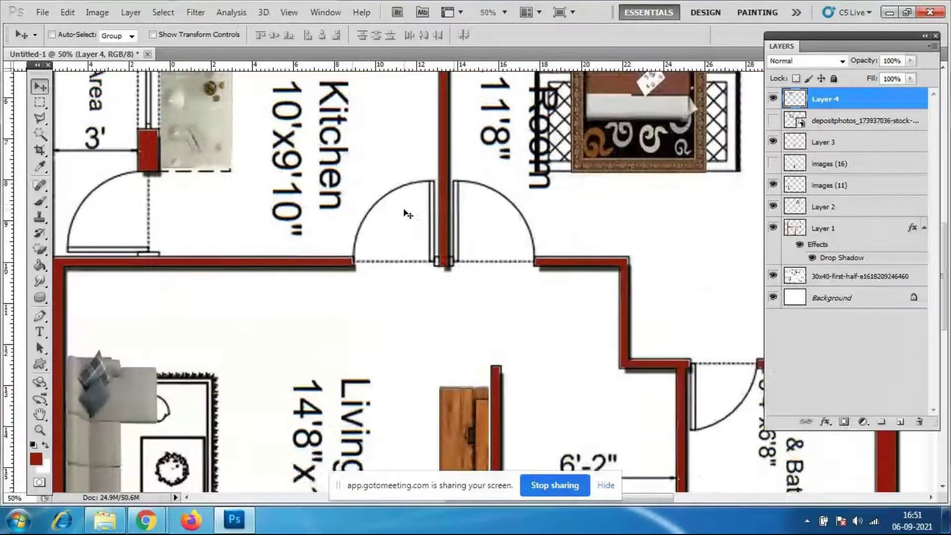
pyautogui.scroll(-5, 409, 215)
pyautogui.hotkey('ctrl', '-')
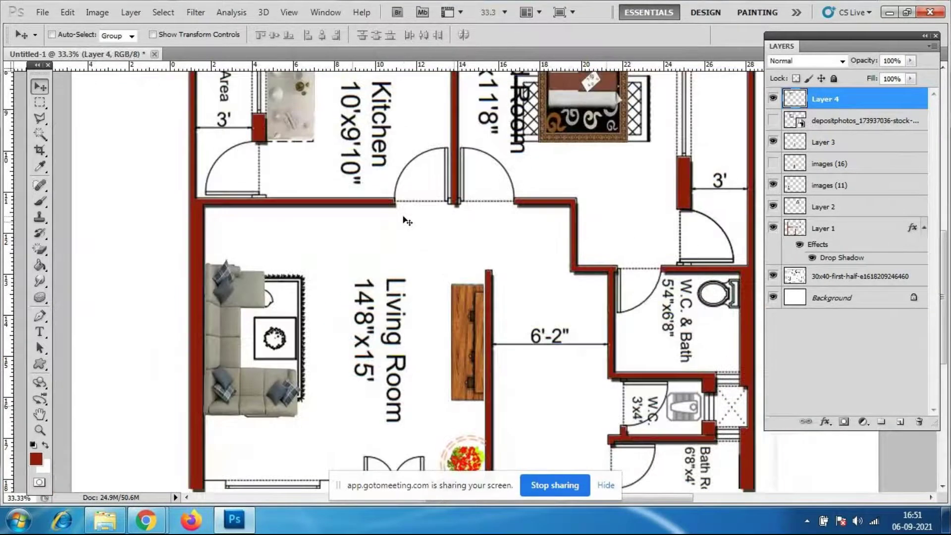
pyautogui.hotkey('ctrl', '-')
pyautogui.click(42, 12)
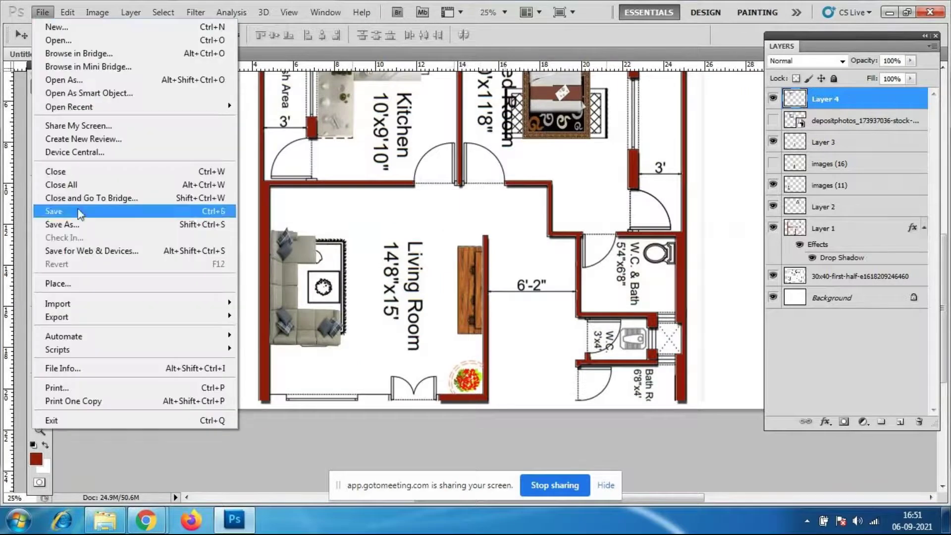
pyautogui.click(64, 284)
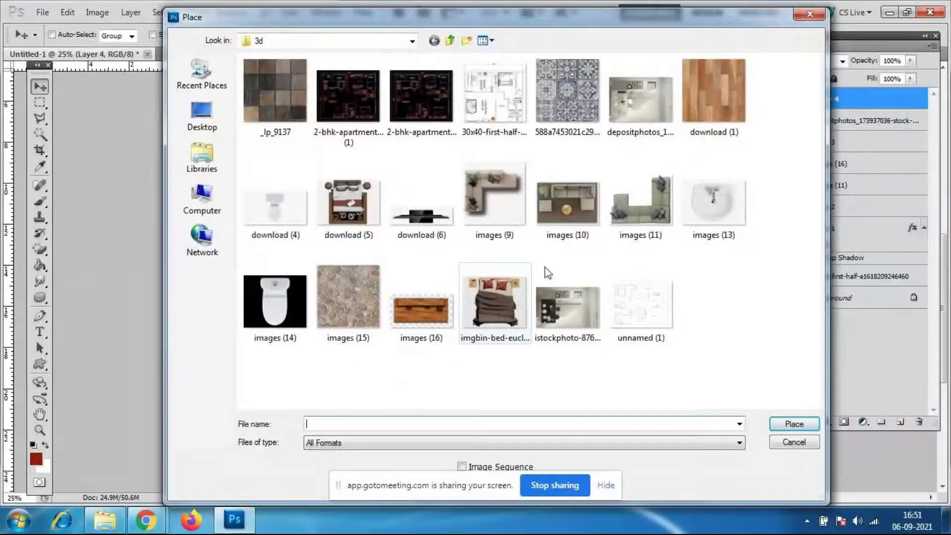
pyautogui.click(275, 302)
pyautogui.click(799, 418)
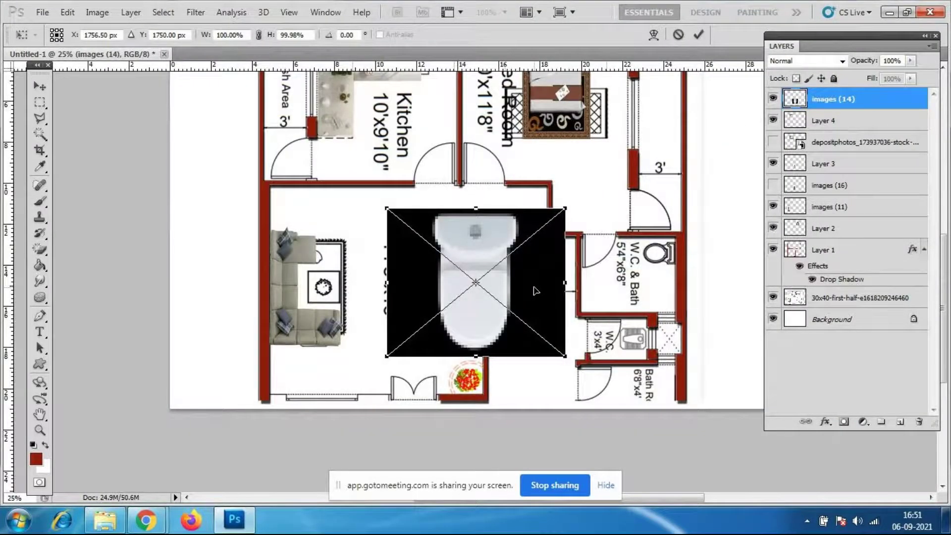
pyautogui.press('Return')
# Remove the toilet image's black background with the Magic Eraser, rasterizing the smart object
pyautogui.click(39, 249)
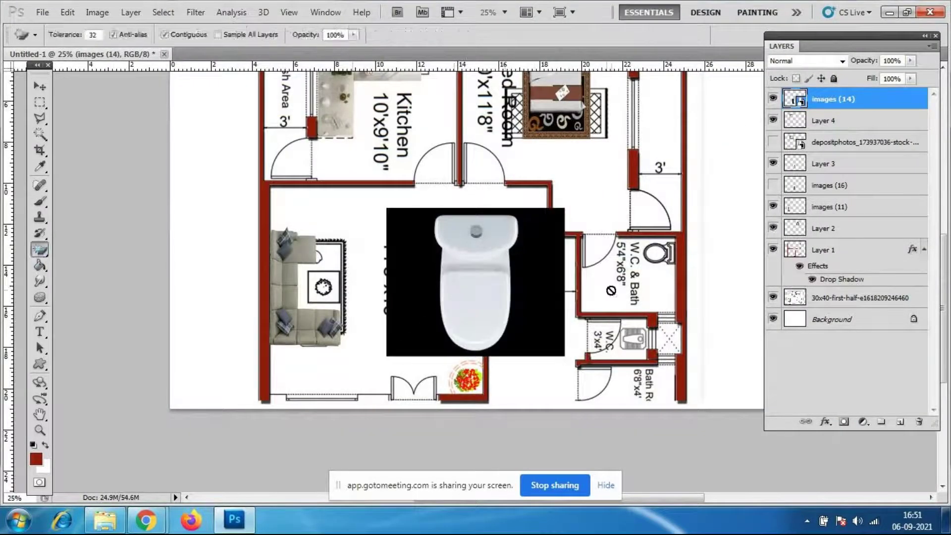
pyautogui.click(550, 289)
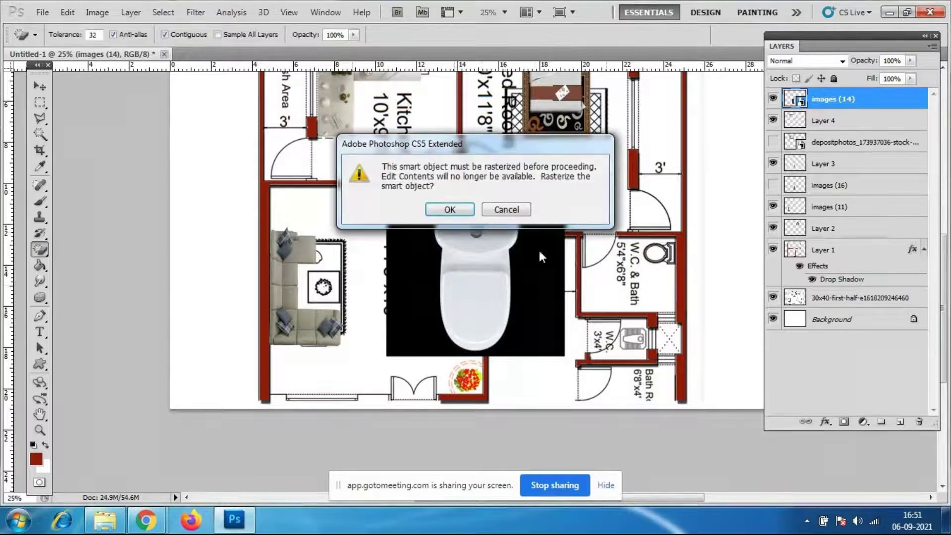
pyautogui.press('Return')
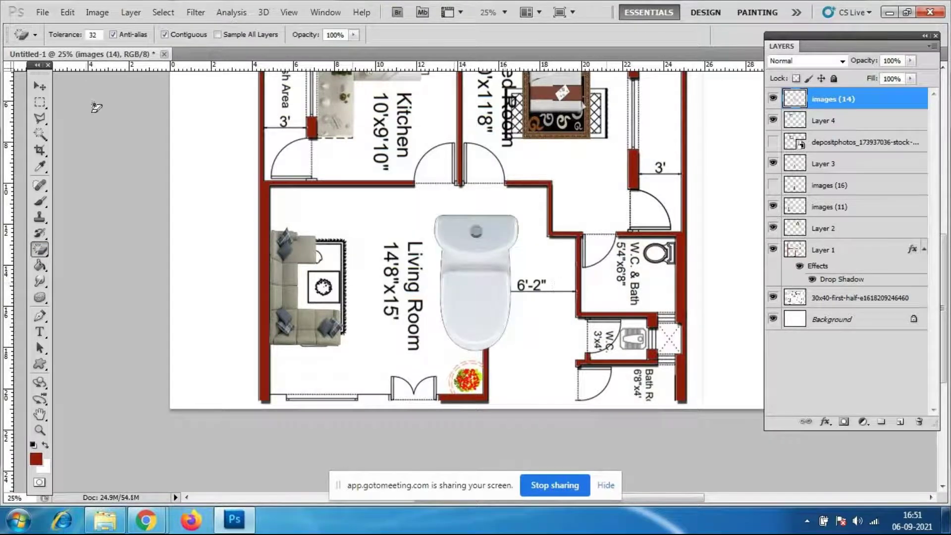
# Rotate the toilet 90° with its tank facing the outer wall side and scale it to about 54%
pyautogui.click(40, 86)
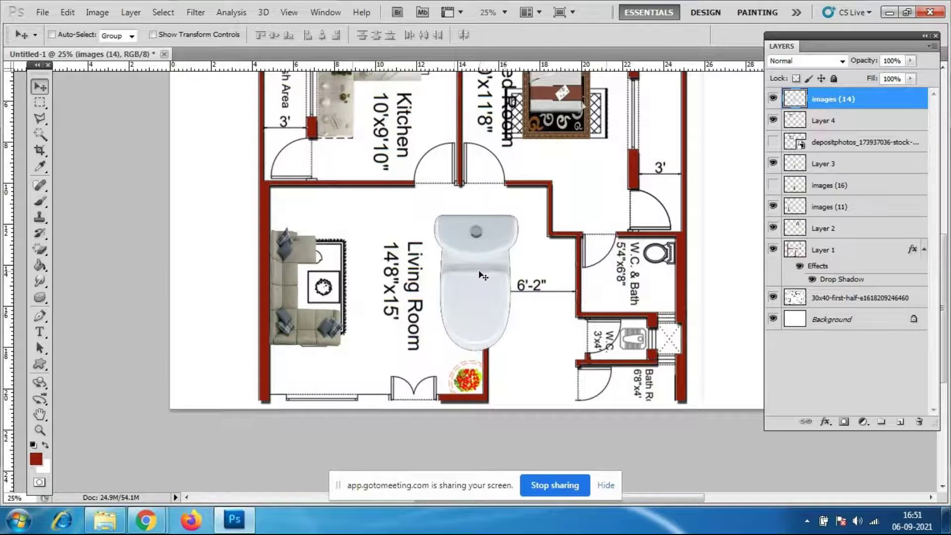
pyautogui.hotkey('ctrl', 't')
pyautogui.moveTo(532, 361); pyautogui.dragTo(414, 339)
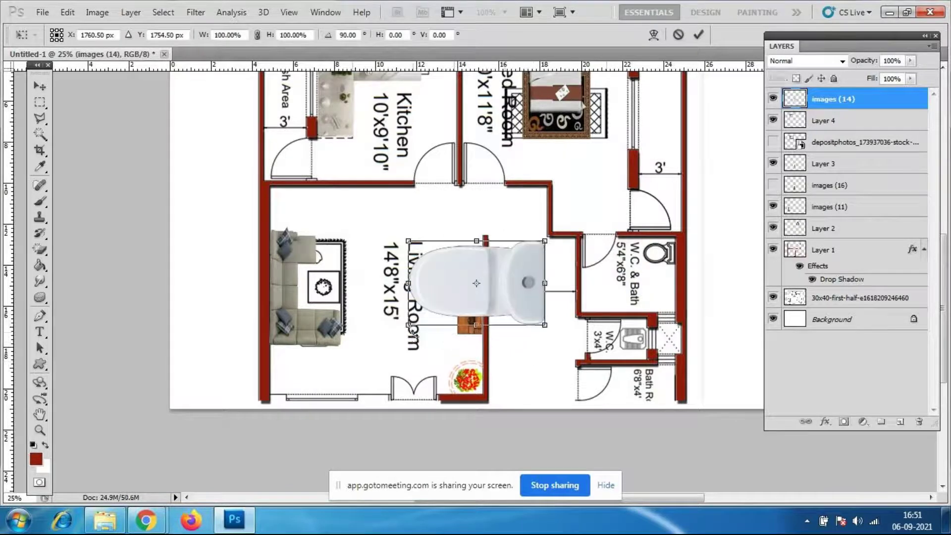
pyautogui.moveTo(408, 325); pyautogui.dragTo(442, 312)
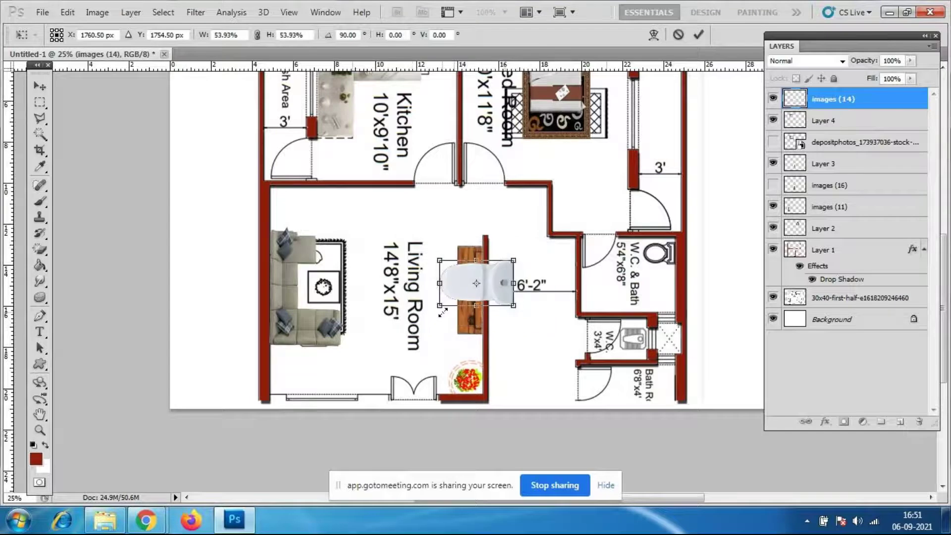
pyautogui.press('Return')
# Move the toilet into the W.C. & Bath room, shrink it, and fit it over the drawn toilet symbol against the outer wall
pyautogui.moveTo(489, 287); pyautogui.dragTo(647, 273)
pyautogui.hotkey('ctrl', 't')
pyautogui.hotkey('ctrl', '+')
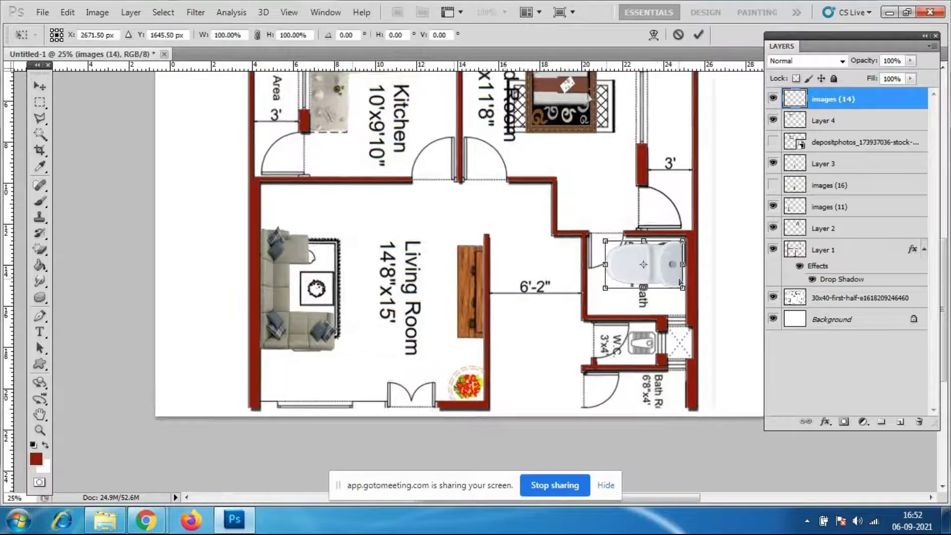
pyautogui.hotkey('ctrl', '+')
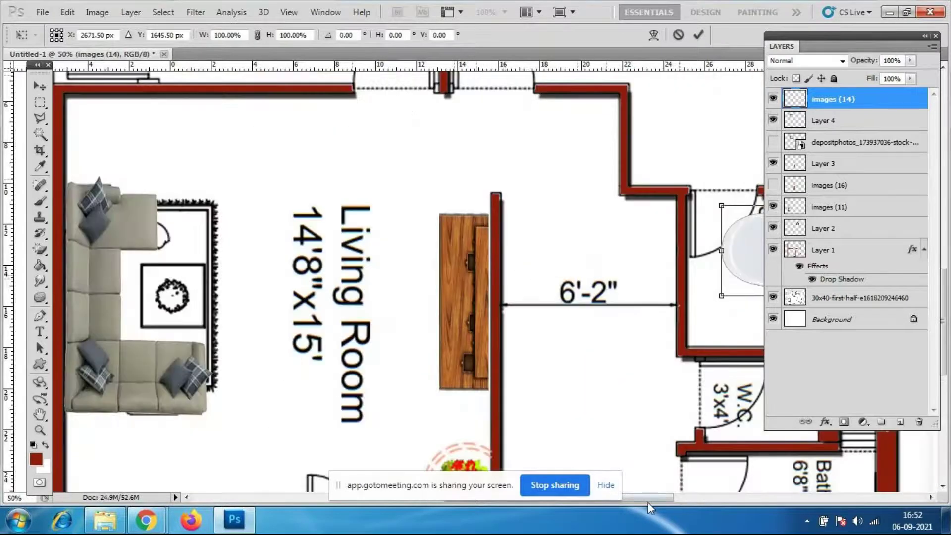
pyautogui.moveTo(648, 502); pyautogui.dragTo(710, 501)
pyautogui.moveTo(475, 299); pyautogui.dragTo(504, 288)
pyautogui.moveTo(552, 263); pyautogui.dragTo(582, 258)
pyautogui.moveTo(531, 239); pyautogui.dragTo(597, 251)
pyautogui.moveTo(595, 202); pyautogui.dragTo(596, 204)
pyautogui.press('Return')
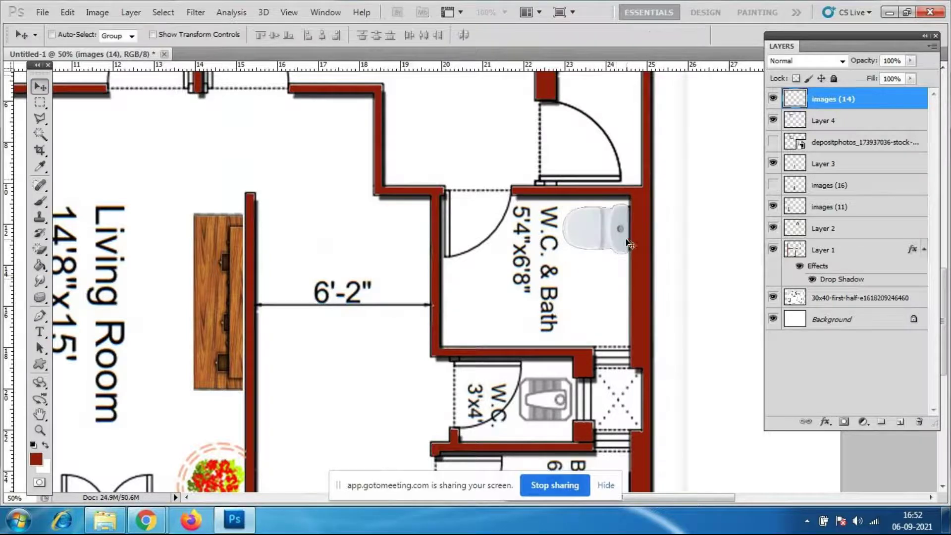
# Place the wood floor texture download (1) from the 3d folder into the floor plan
pyautogui.scroll(-3, 611, 256)
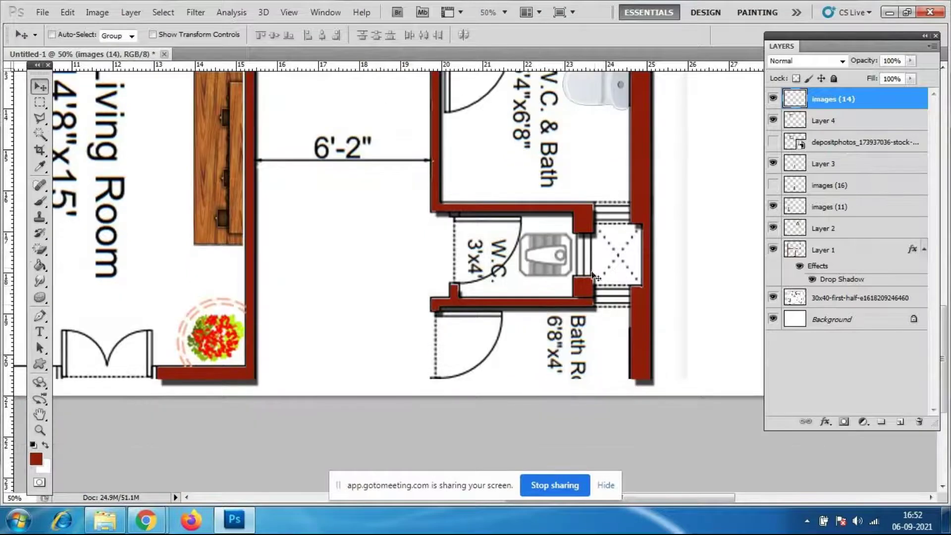
pyautogui.scroll(2, 567, 286)
pyautogui.scroll(4, 567, 286)
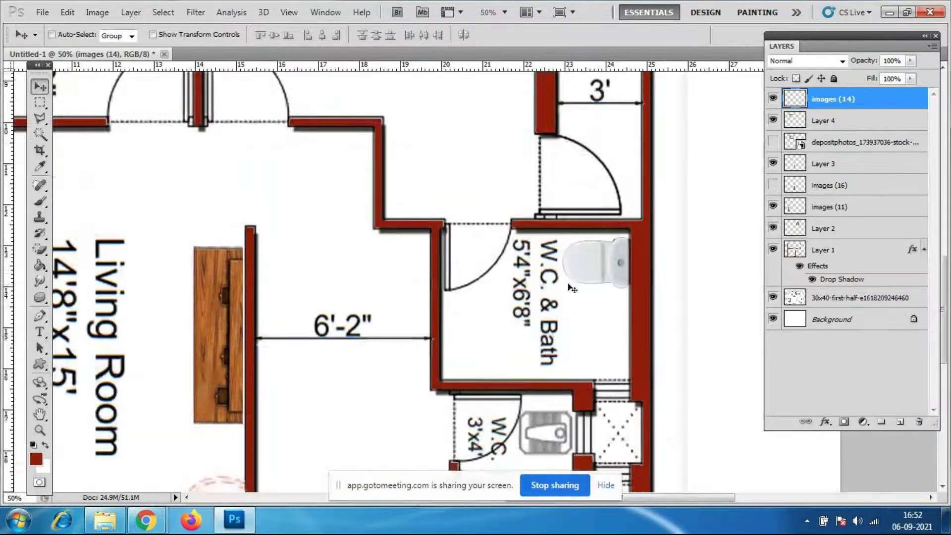
pyautogui.moveTo(695, 496); pyautogui.dragTo(609, 504)
pyautogui.hotkey('ctrl', '-')
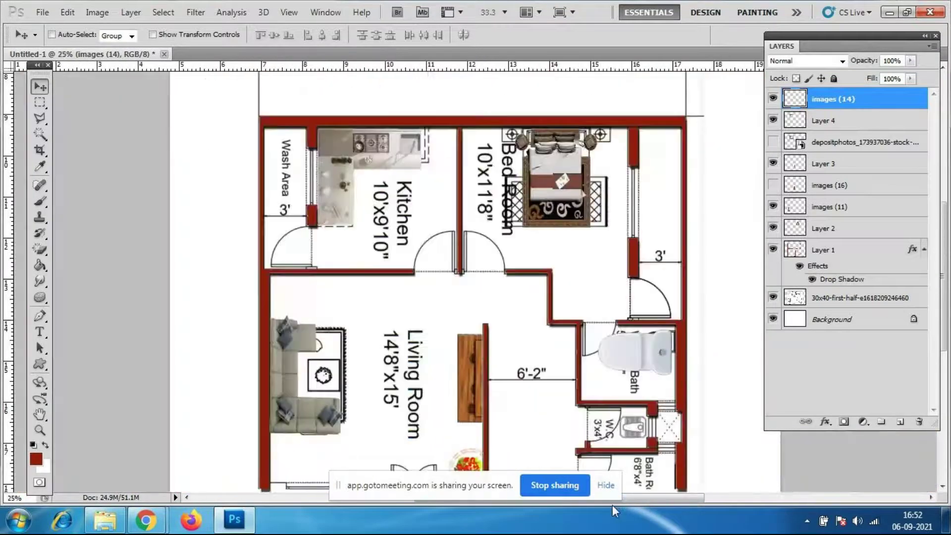
pyautogui.scroll(-1, 573, 429)
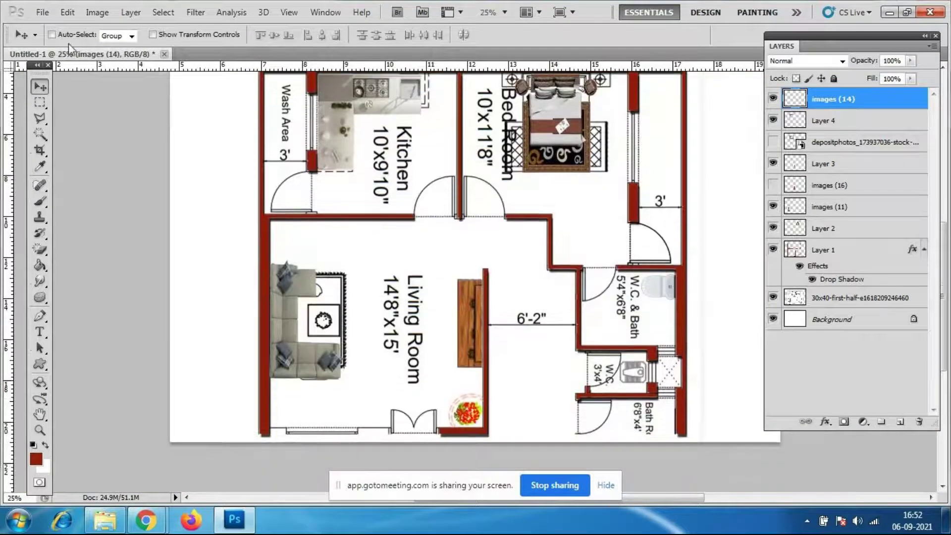
pyautogui.click(41, 13)
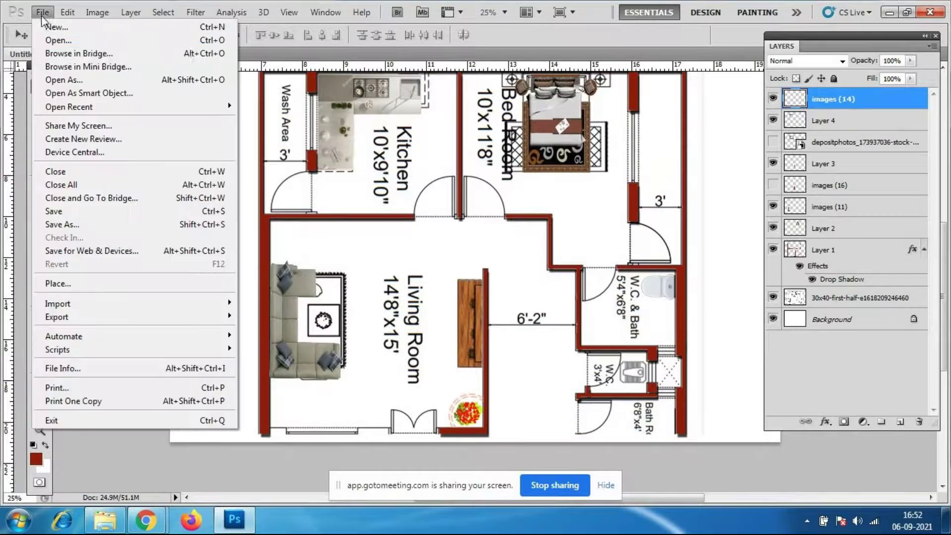
pyautogui.click(61, 282)
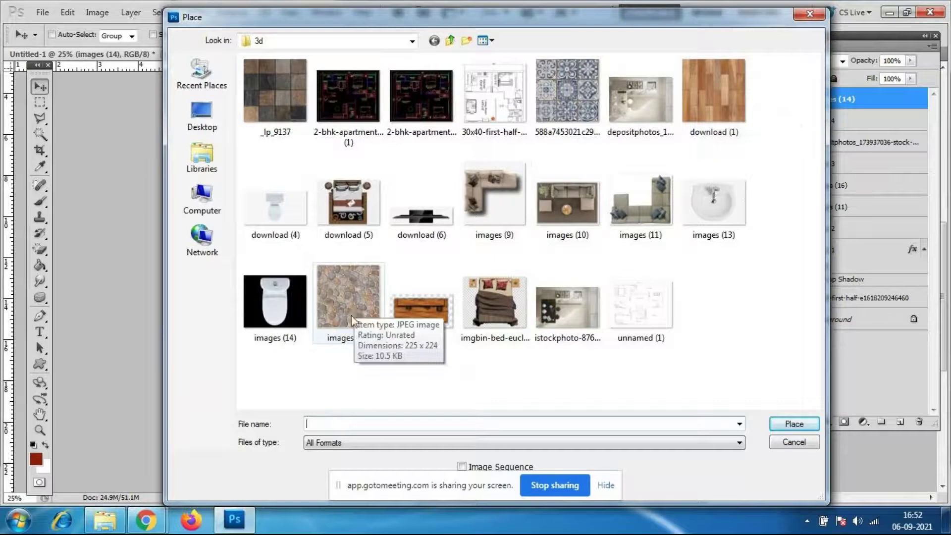
pyautogui.click(713, 94)
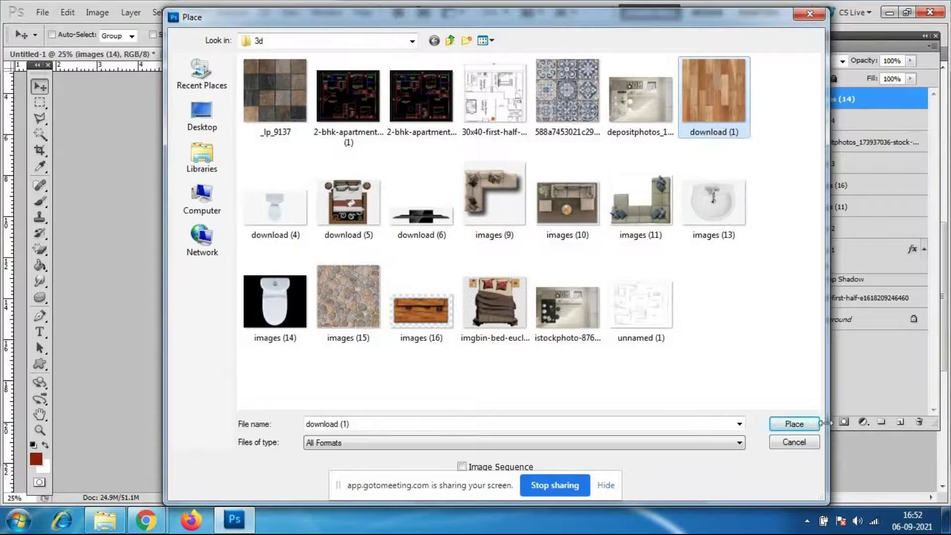
pyautogui.click(795, 424)
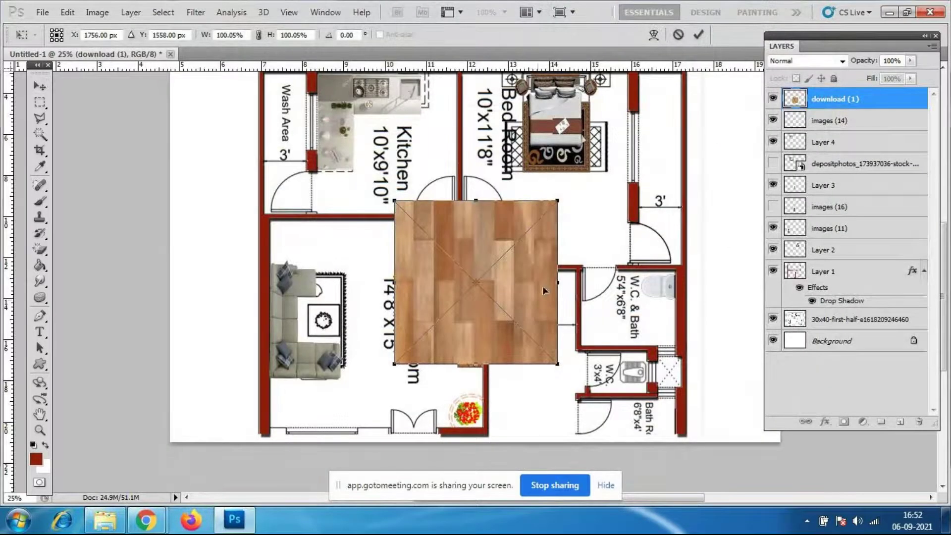
# Scale the wood floor texture to about 98.5% and position it over the Bed Room, against the upper wall
pyautogui.moveTo(555, 201); pyautogui.dragTo(658, 101)
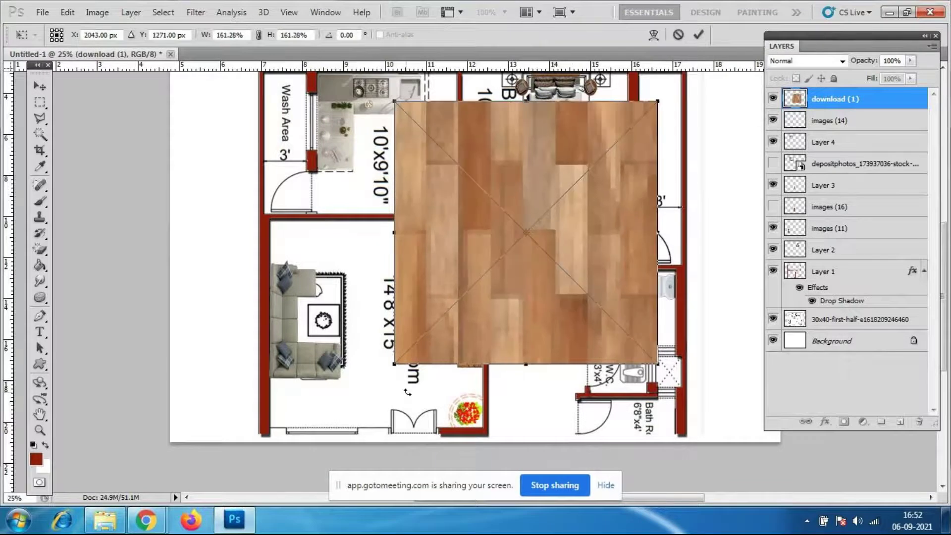
pyautogui.press('Return')
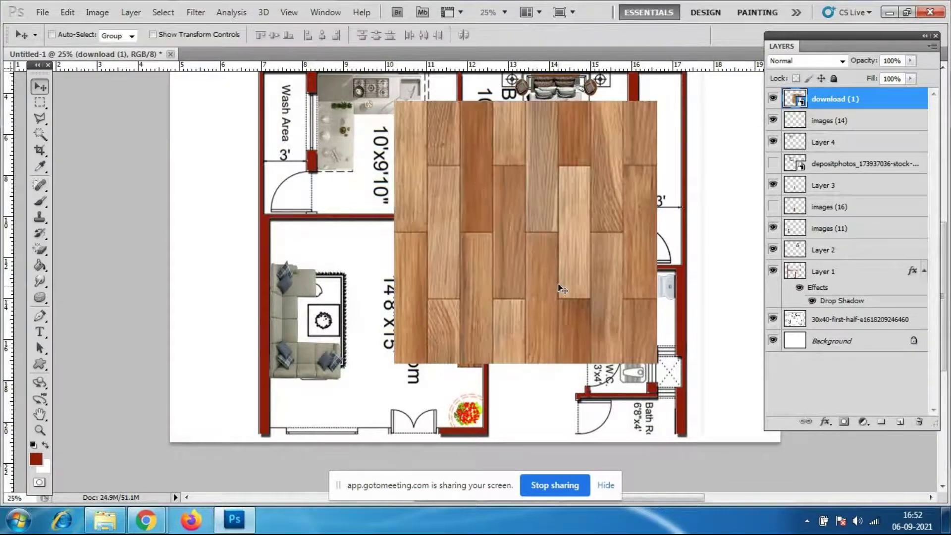
pyautogui.hotkey('ctrl', 't')
pyautogui.moveTo(655, 369); pyautogui.dragTo(553, 297)
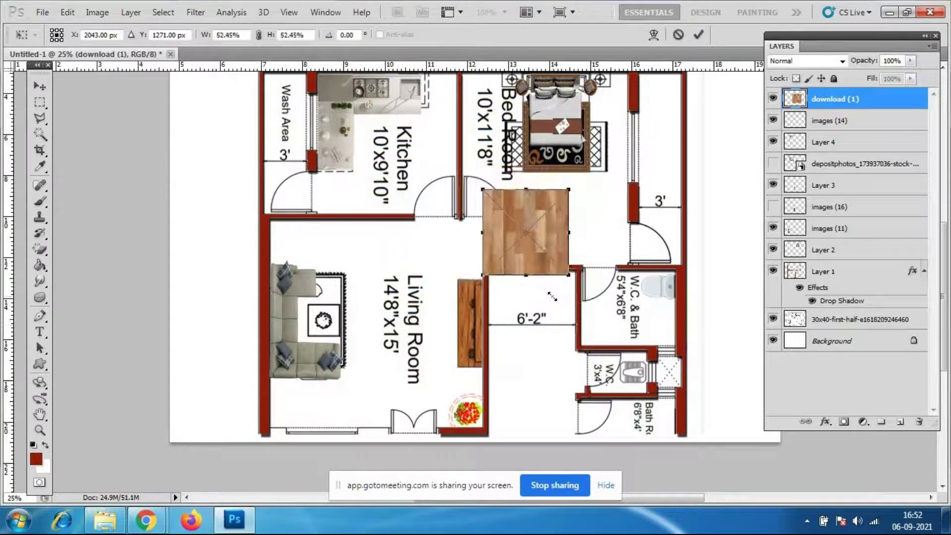
pyautogui.moveTo(546, 261); pyautogui.dragTo(576, 205)
pyautogui.press('Return')
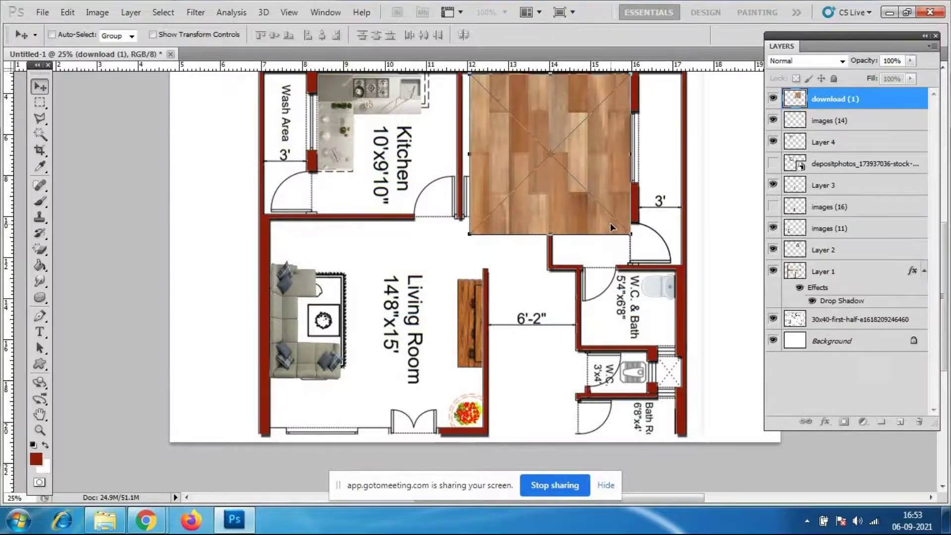
# Send the wood texture layer beneath the furniture and wall layers, directly above the 30x40 floor plan layer
pyautogui.hotkey('ctrl', '+')
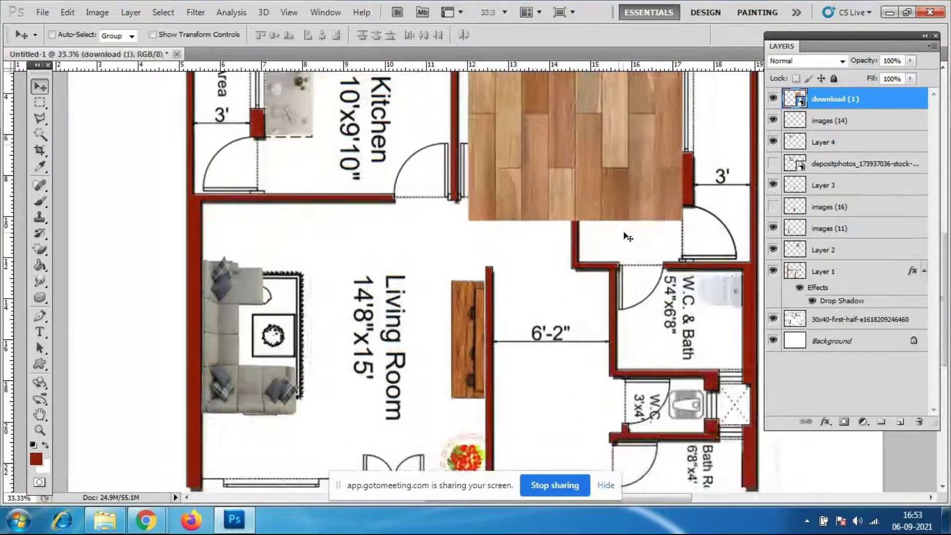
pyautogui.scroll(5, 628, 238)
pyautogui.scroll(-2, 599, 262)
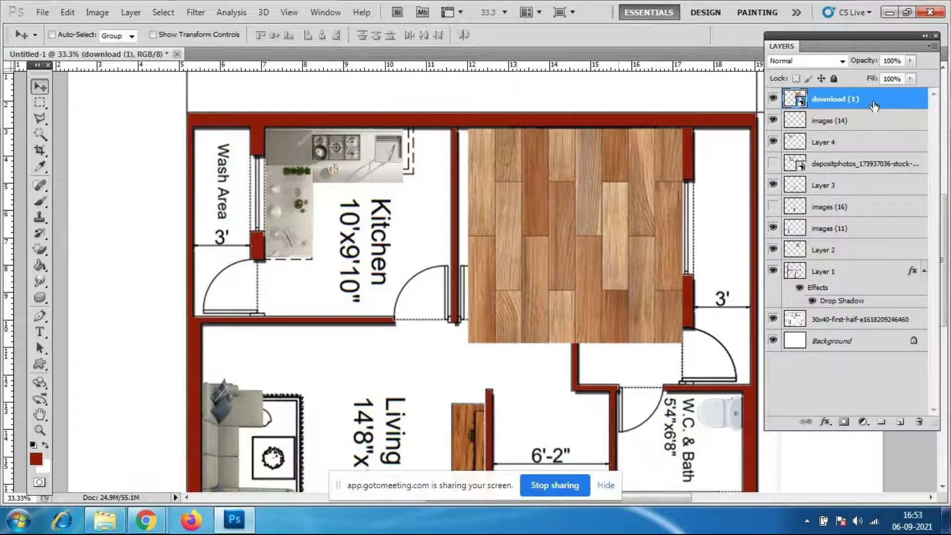
pyautogui.hotkey('ctrl', '[')
pyautogui.hotkey('ctrl', '[')
pyautogui.hotkey('ctrl', '[')
pyautogui.hotkey('ctrl', '[')
pyautogui.hotkey('ctrl', '[')
pyautogui.hotkey('ctrl', '[')
pyautogui.hotkey('ctrl', '[')
pyautogui.hotkey('ctrl', '[')
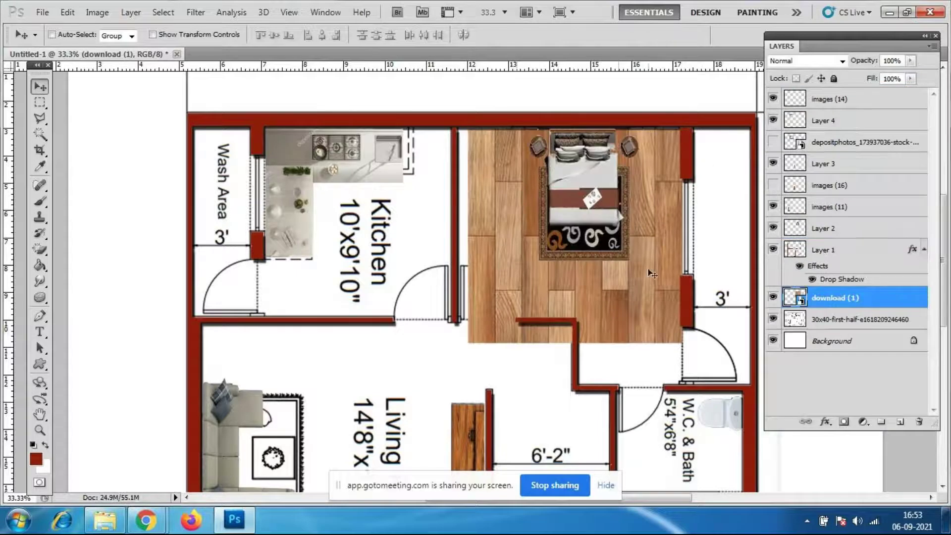
# Stretch the Bed Room's wood texture to 102.34% width to meet the Kitchen wall and reduce its height to 85.40%
pyautogui.hotkey('ctrl', 't')
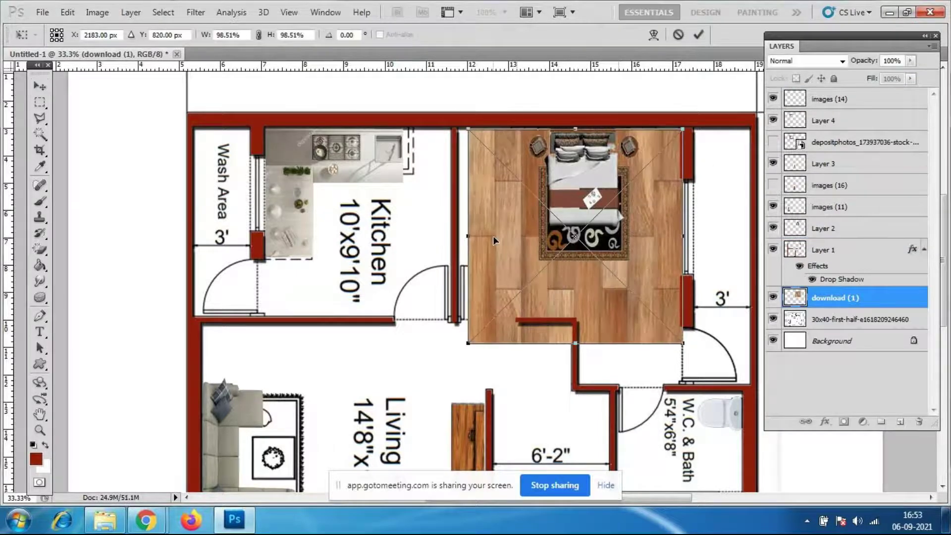
pyautogui.moveTo(469, 237); pyautogui.dragTo(460, 237)
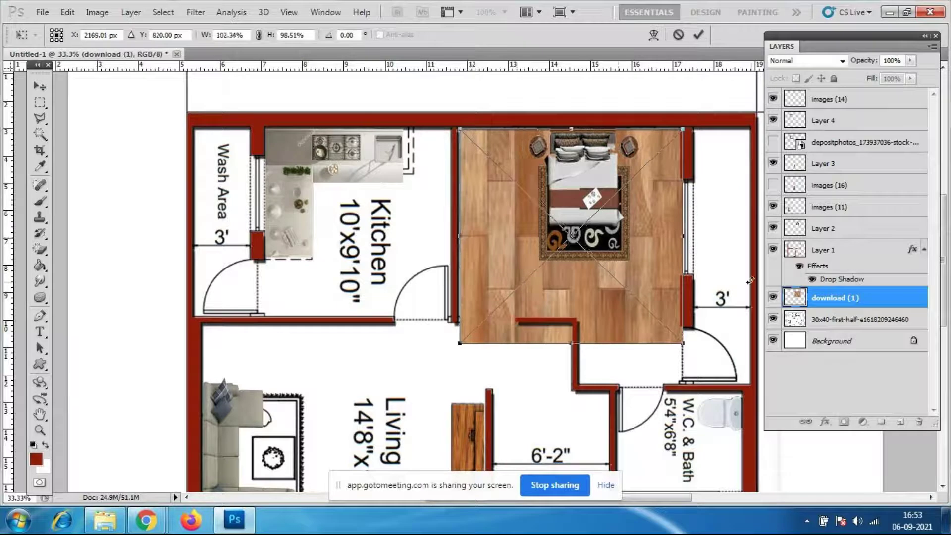
pyautogui.press('Return')
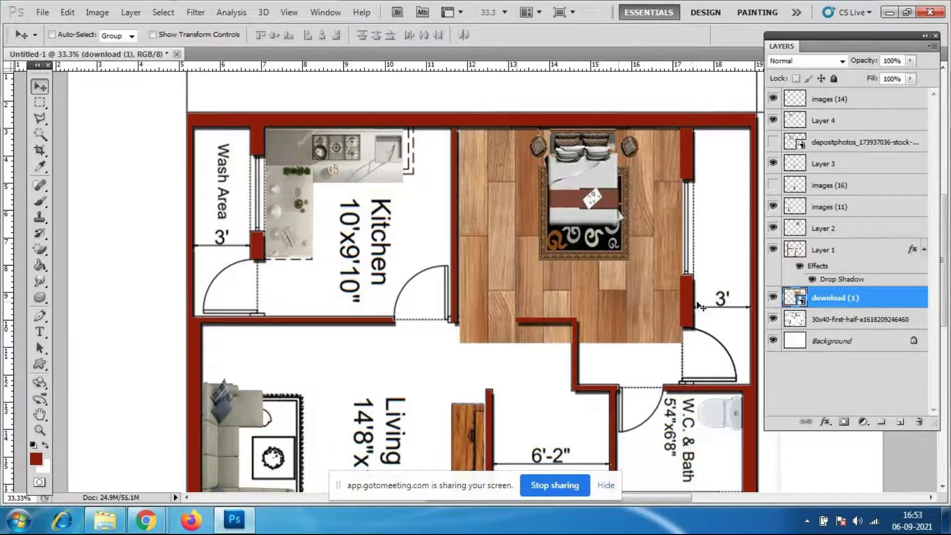
pyautogui.hotkey('ctrl', 't')
pyautogui.moveTo(574, 334); pyautogui.dragTo(573, 315)
pyautogui.press('Return')
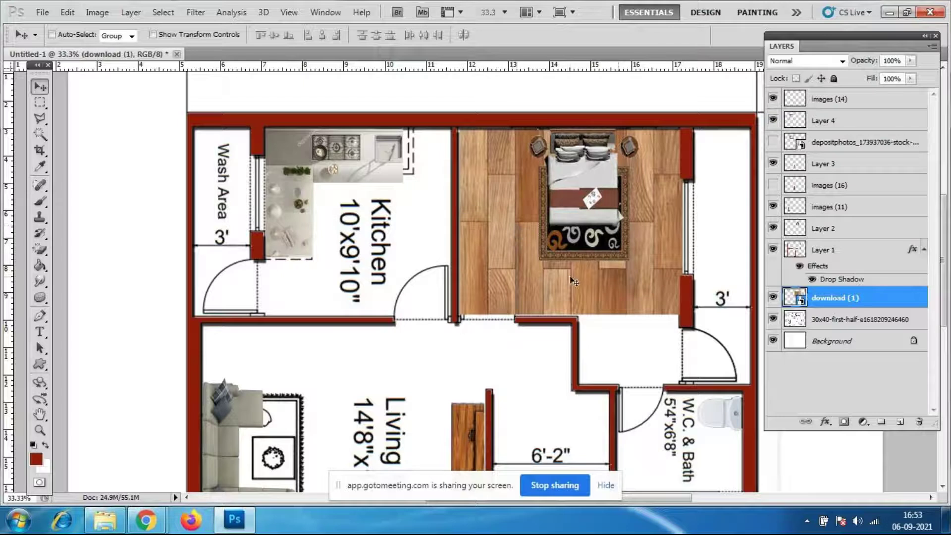
# Duplicate the Bed Room's wood texture into the Kitchen, flush with the shared wall
pyautogui.moveTo(566, 285); pyautogui.dragTo(347, 289)
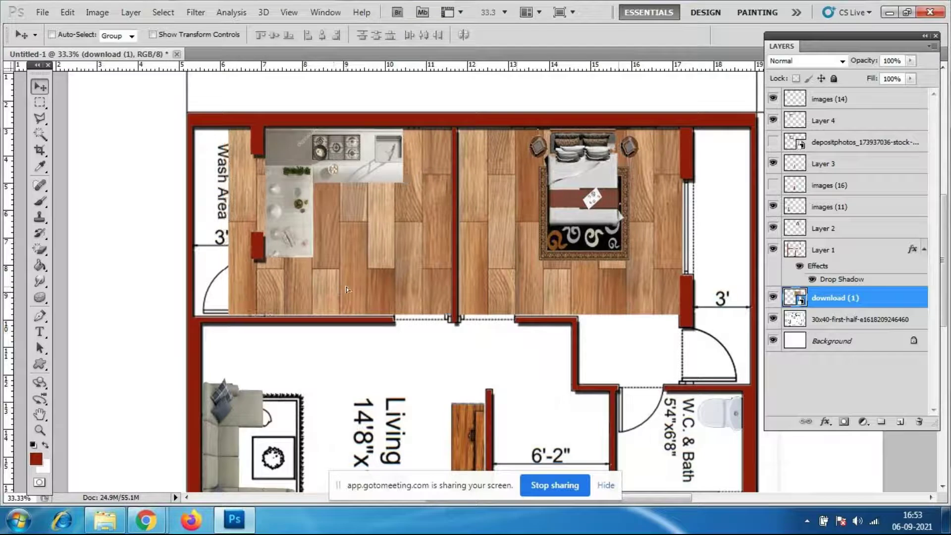
pyautogui.hotkey('ctrl', 'j')
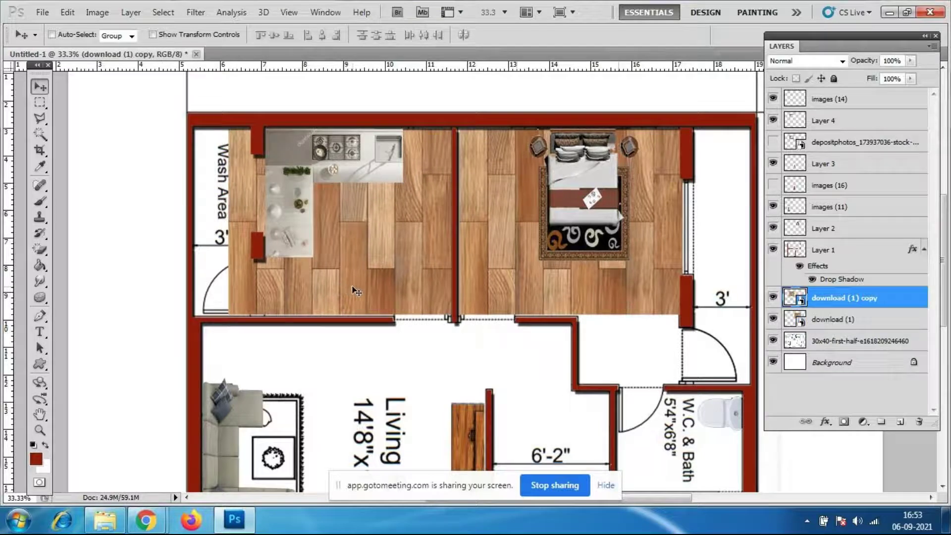
# Try rotating the Kitchen's wood texture copy by about 88°
pyautogui.hotkey('ctrl', 't')
pyautogui.moveTo(467, 126); pyautogui.dragTo(425, 315)
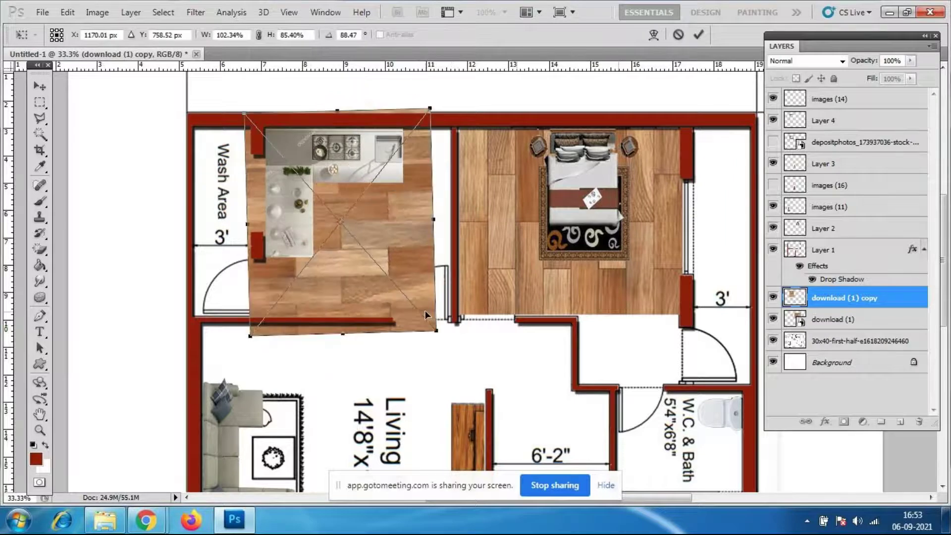
pyautogui.press('Return')
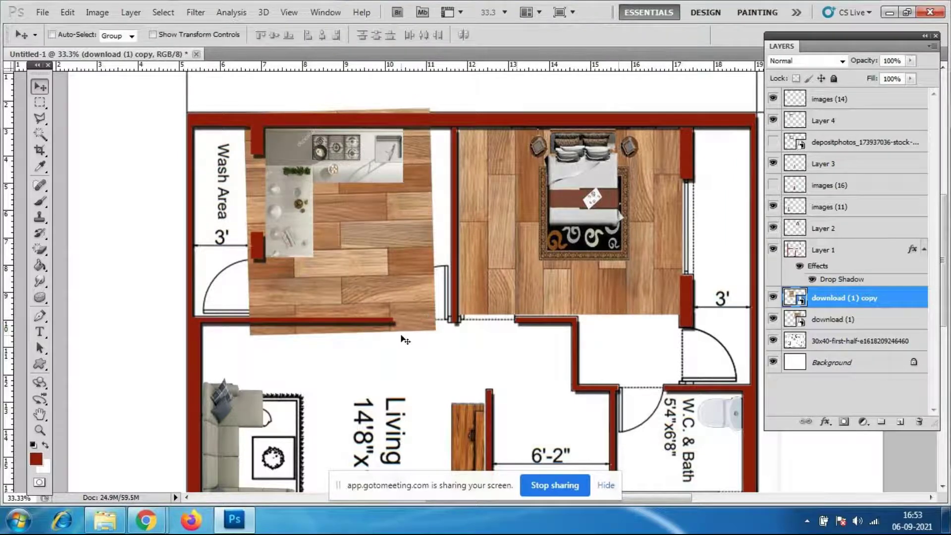
pyautogui.hotkey('ctrl', 'z')
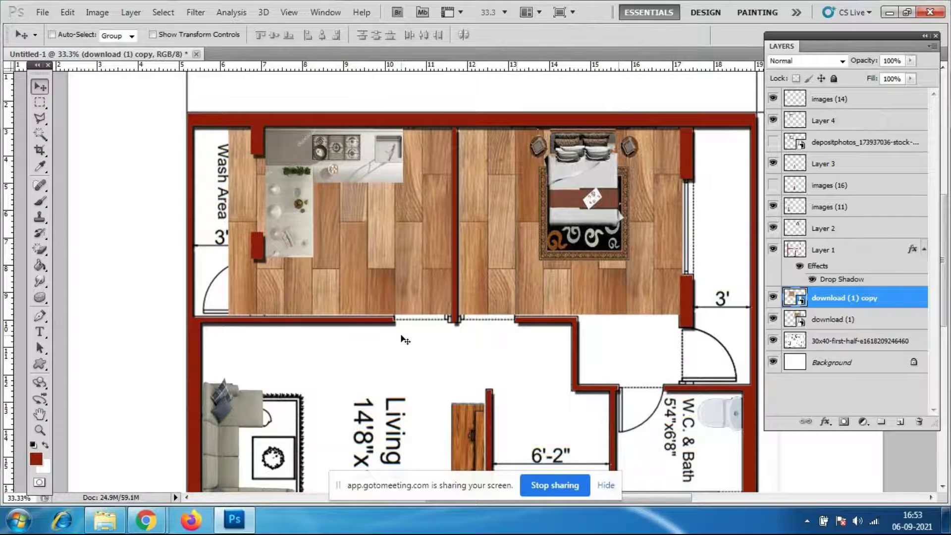
# Narrow the Kitchen's wood texture copy so that it stops at the Wash Area wall
pyautogui.scroll(-1, 406, 280)
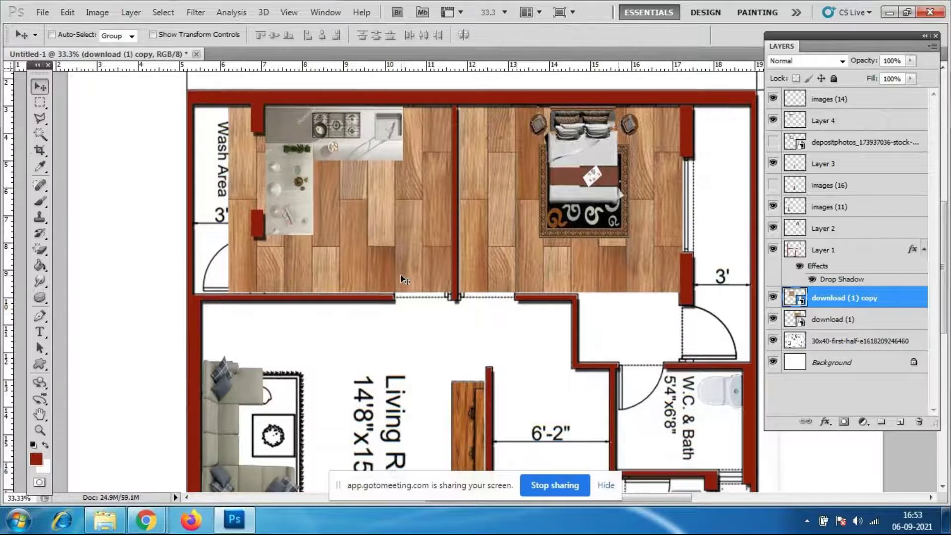
pyautogui.hotkey('ctrl', 't')
pyautogui.moveTo(226, 200); pyautogui.dragTo(251, 200)
pyautogui.press('Return')
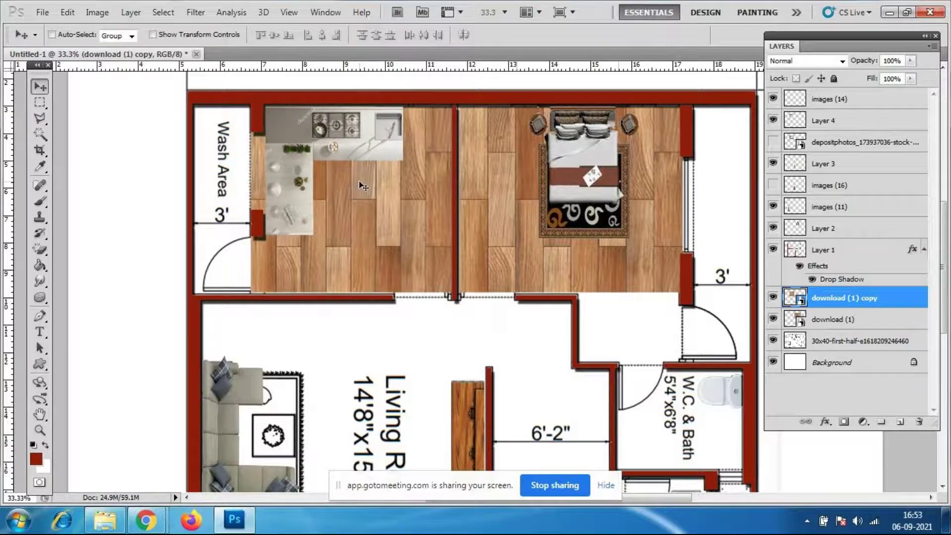
# Place the stone texture images (15) from the 3d folder into the floor plan
pyautogui.scroll(-2, 364, 172)
pyautogui.scroll(-1, 364, 172)
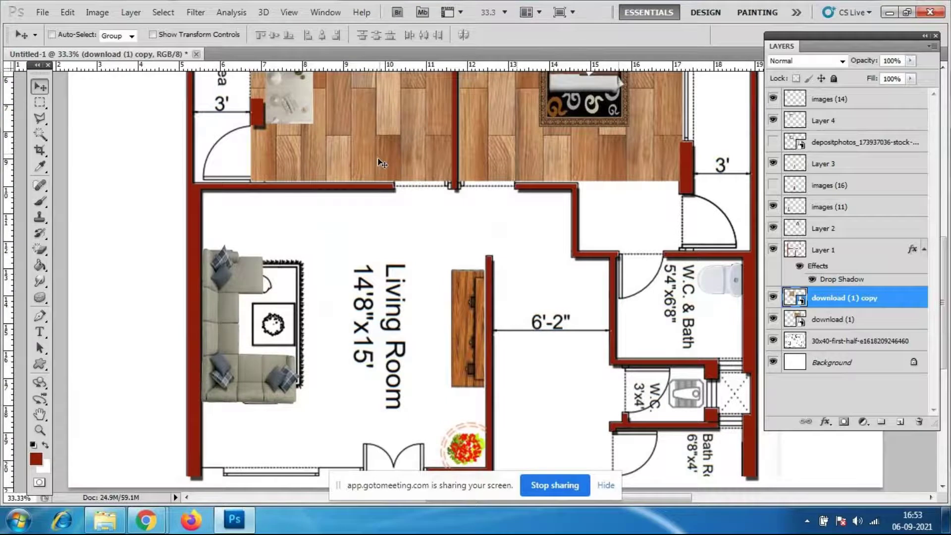
pyautogui.click(42, 12)
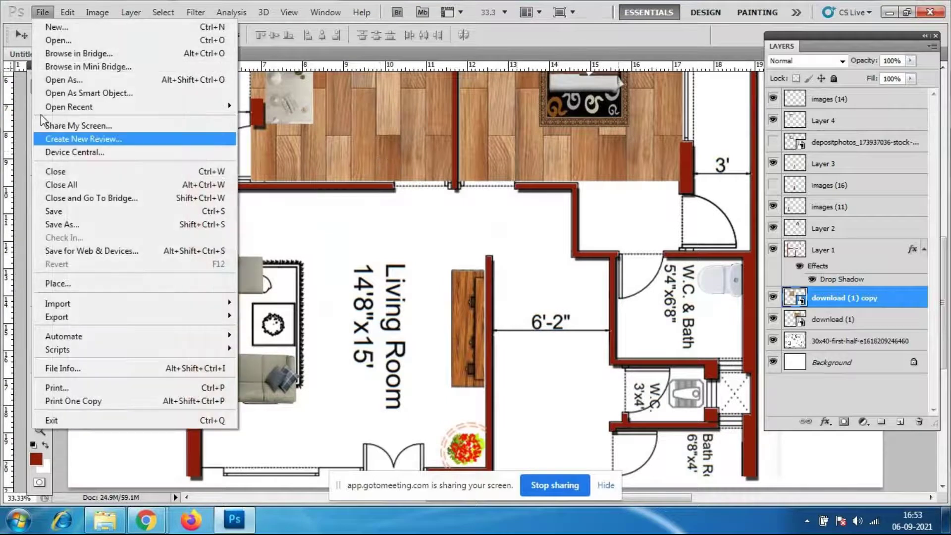
pyautogui.click(58, 283)
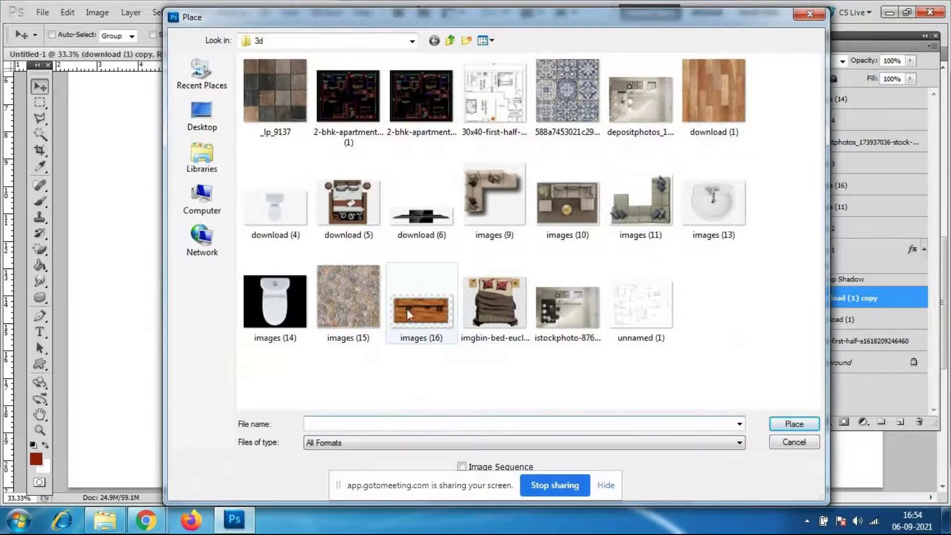
pyautogui.click(369, 308)
pyautogui.click(792, 424)
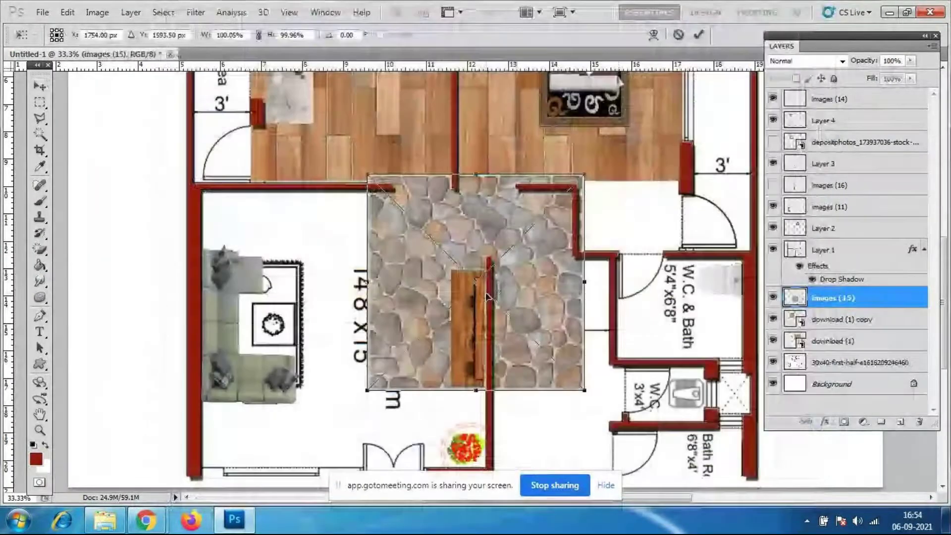
pyautogui.press('Return')
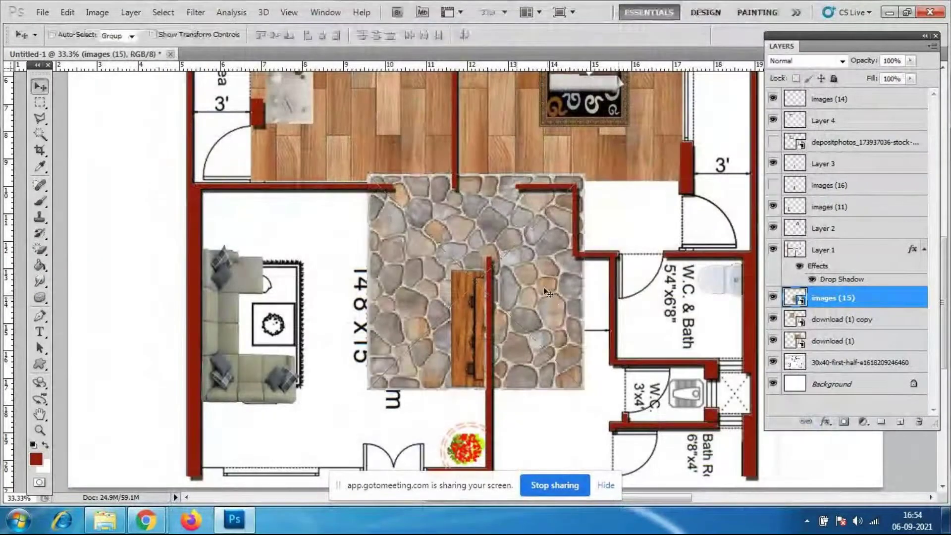
# Move the stone texture outside the upper wall at the plan's left corner and duplicate it twice to cover that strip
pyautogui.scroll(-3, 548, 293)
pyautogui.moveTo(509, 274); pyautogui.dragTo(548, 329)
pyautogui.scroll(8, 547, 329)
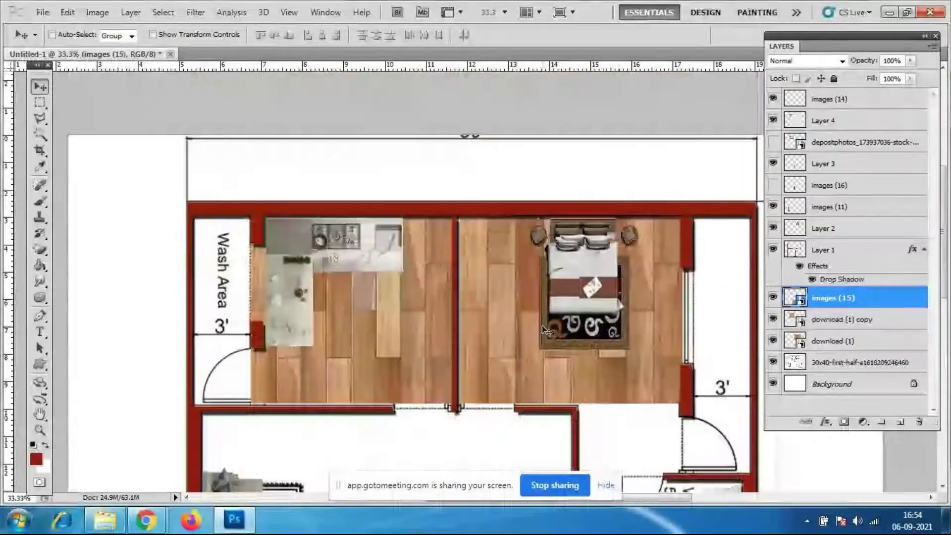
pyautogui.scroll(-3, 547, 330)
pyautogui.moveTo(546, 330); pyautogui.dragTo(494, 119)
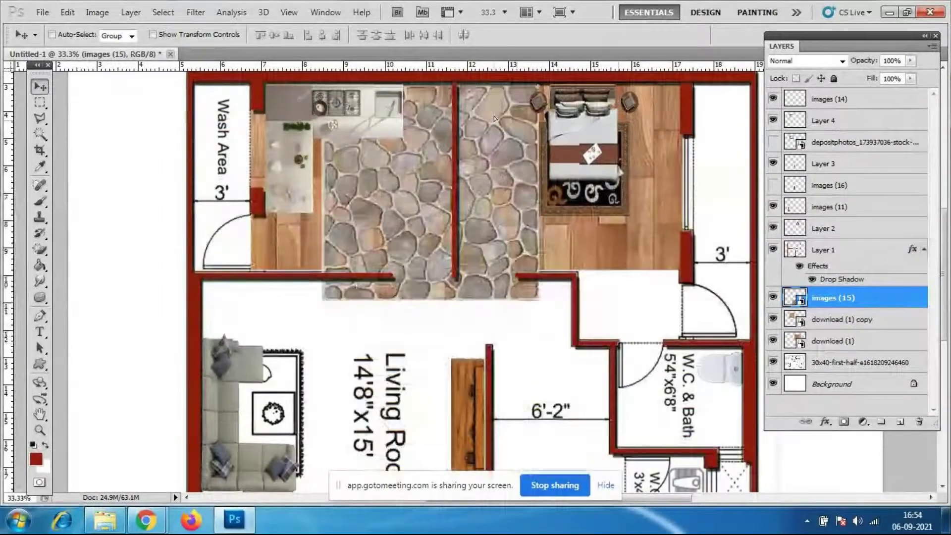
pyautogui.scroll(4, 494, 119)
pyautogui.moveTo(480, 359); pyautogui.dragTo(344, 127)
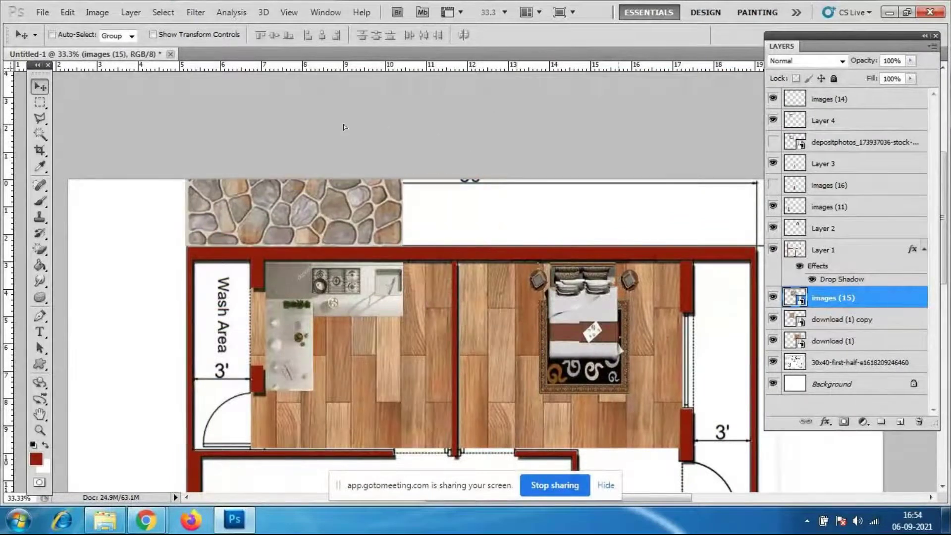
pyautogui.moveTo(356, 215); pyautogui.dragTo(755, 233)
pyautogui.scroll(-1, 476, 257)
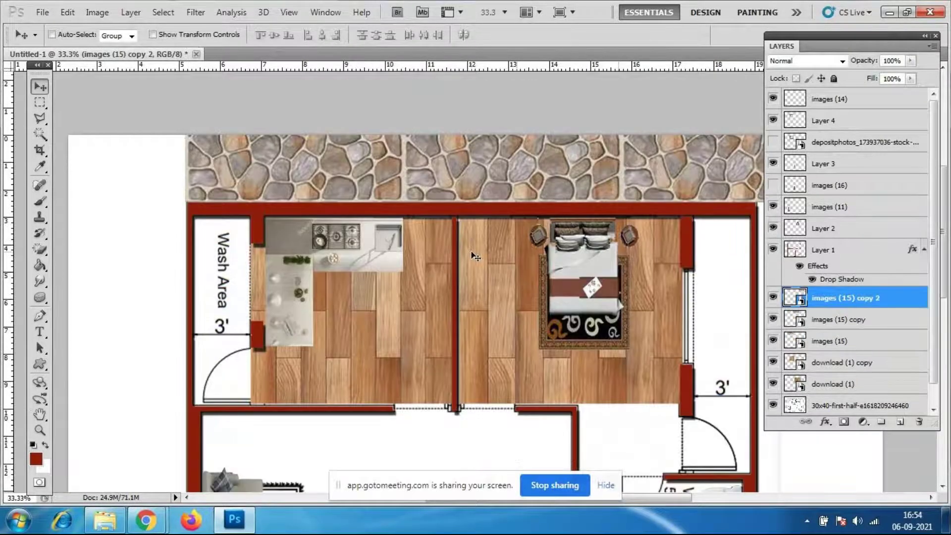
# Duplicate the stone texture three times down the plan's left outer side, aligning the tiles from the page's upper to lower edge
pyautogui.moveTo(646, 185); pyautogui.dragTo(99, 319)
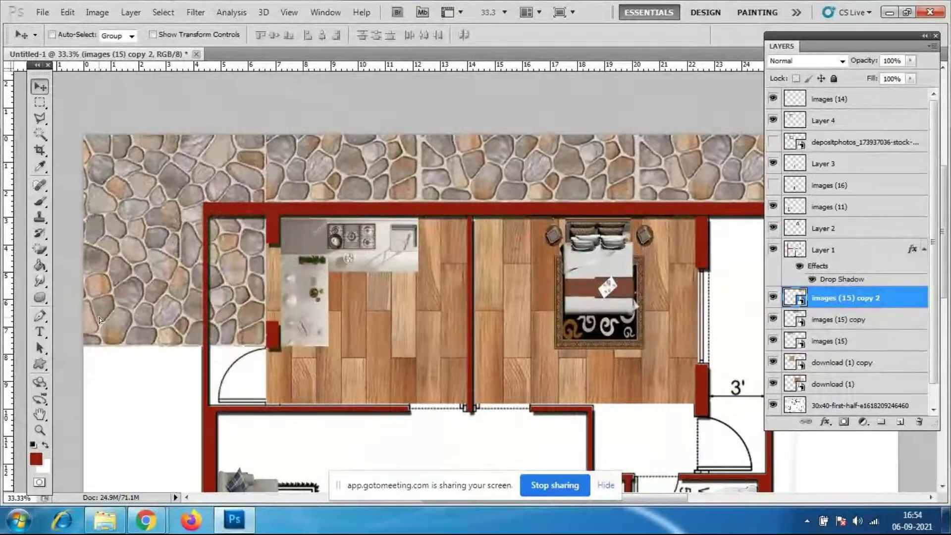
pyautogui.hotkey('ctrl', 'j')
pyautogui.scroll(-4, 186, 295)
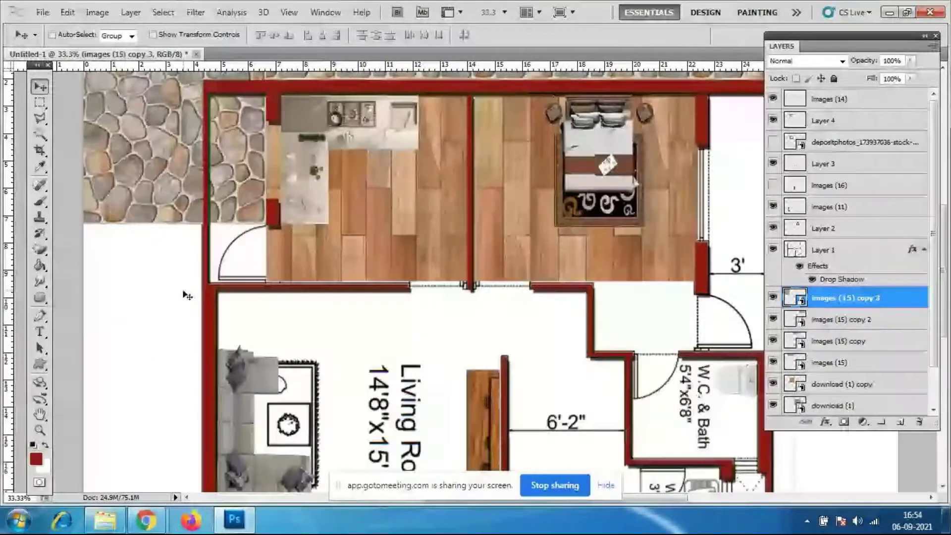
pyautogui.moveTo(149, 298); pyautogui.dragTo(163, 423)
pyautogui.hotkey('ctrl', 'j')
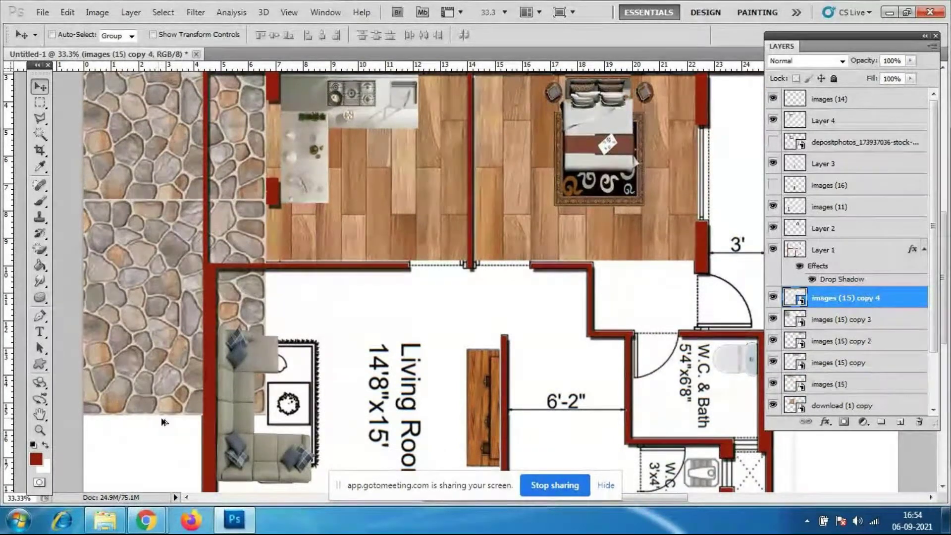
pyautogui.scroll(-3, 153, 397)
pyautogui.moveTo(148, 290); pyautogui.dragTo(144, 439)
pyautogui.hotkey('ctrl', 'j')
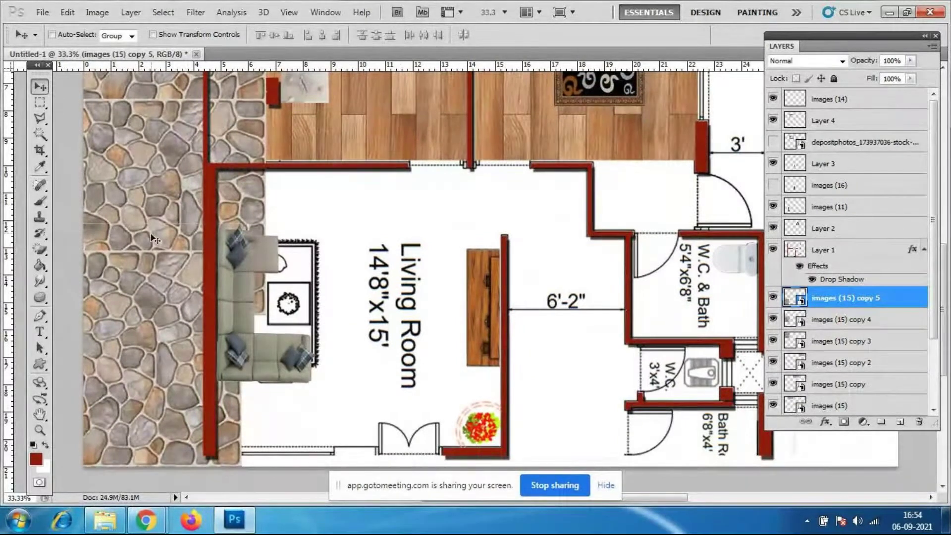
pyautogui.moveTo(166, 231); pyautogui.dragTo(173, 239)
pyautogui.moveTo(159, 196); pyautogui.dragTo(164, 195)
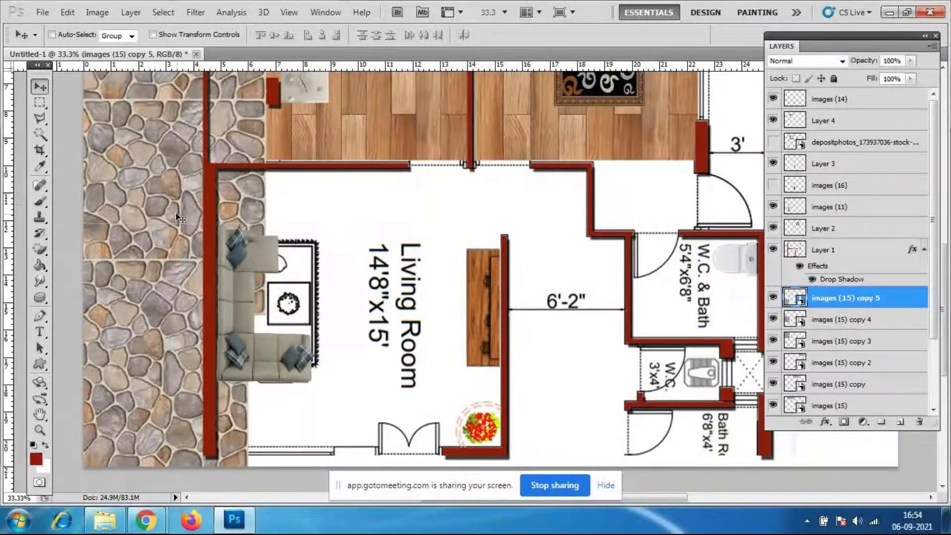
pyautogui.scroll(8, 179, 218)
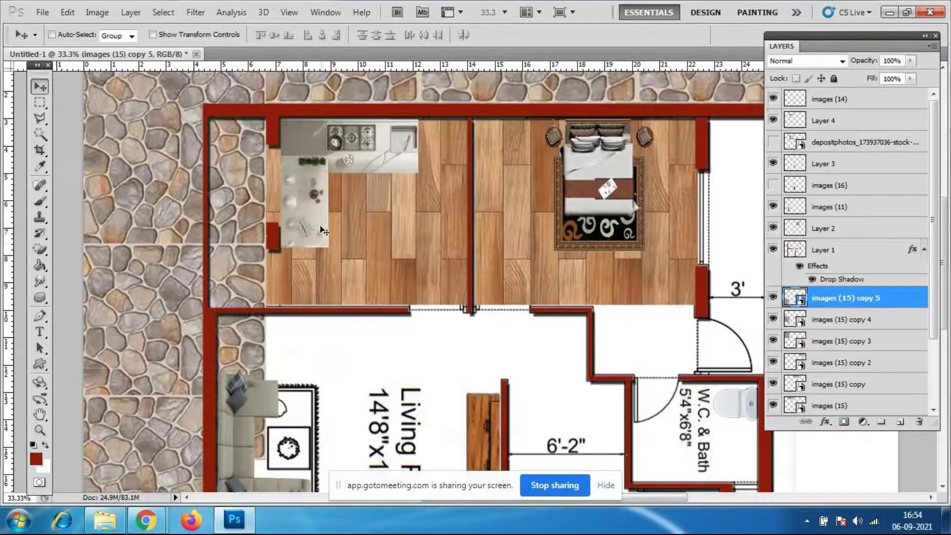
pyautogui.scroll(-5, 412, 260)
pyautogui.hscroll(2, 411, 260)
pyautogui.scroll(-5, 414, 263)
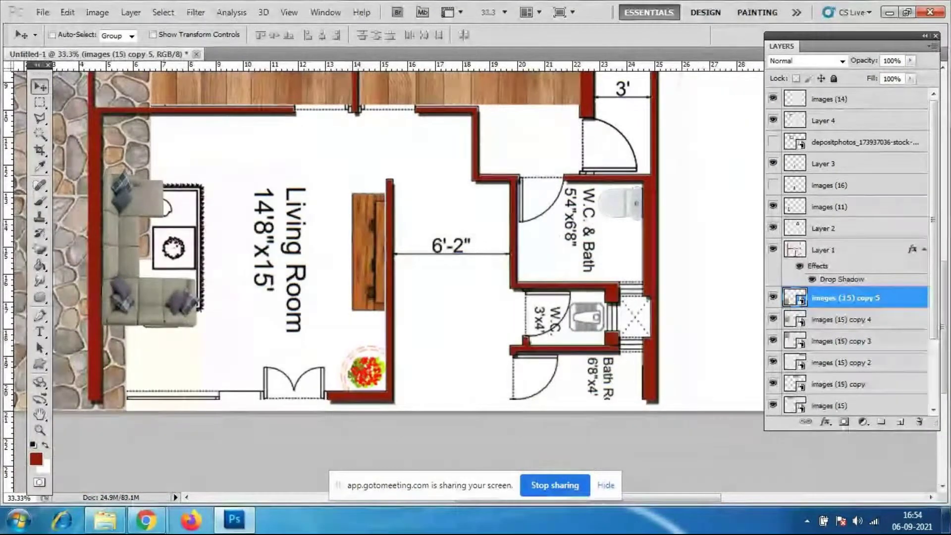
pyautogui.moveTo(676, 499); pyautogui.dragTo(637, 503)
pyautogui.scroll(4, 637, 434)
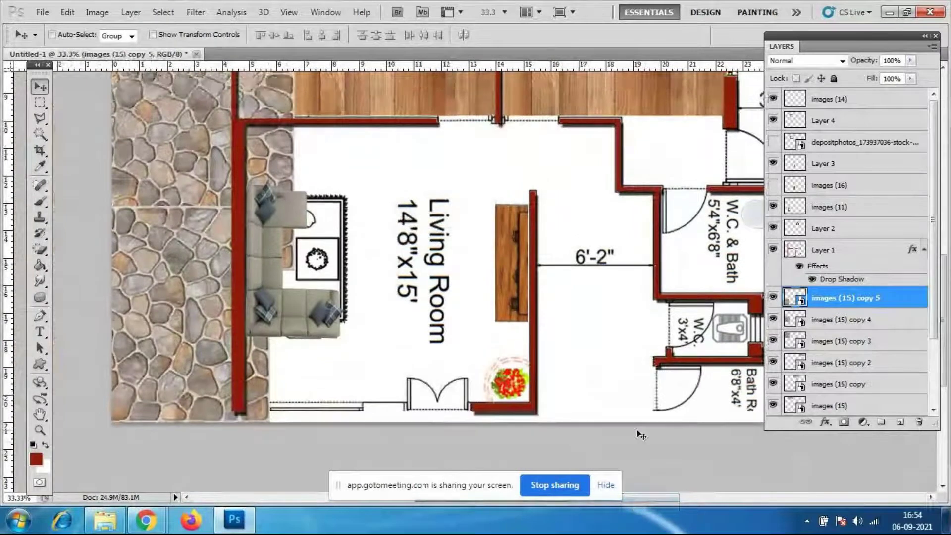
# Place the dark stone tile texture _lp_9137 from the 3d folder into the floor plan
pyautogui.click(42, 12)
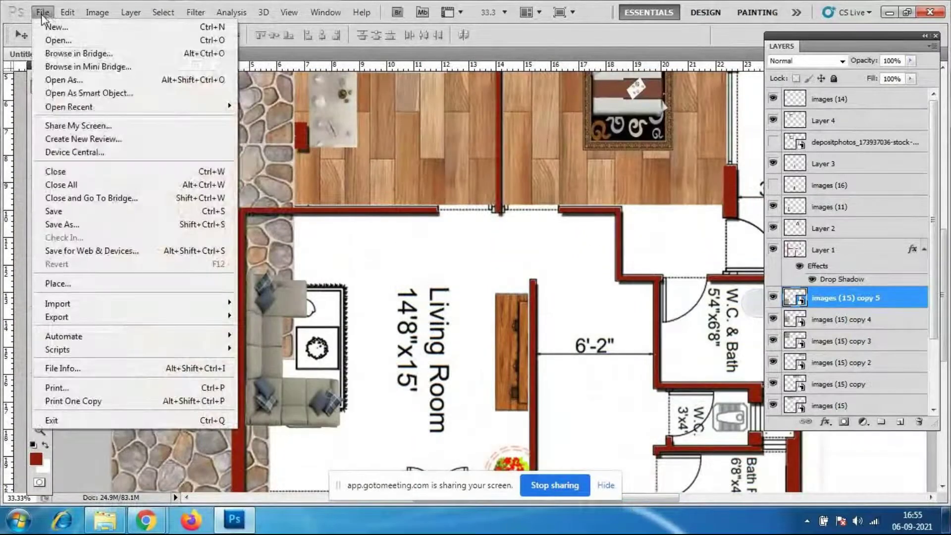
pyautogui.click(57, 283)
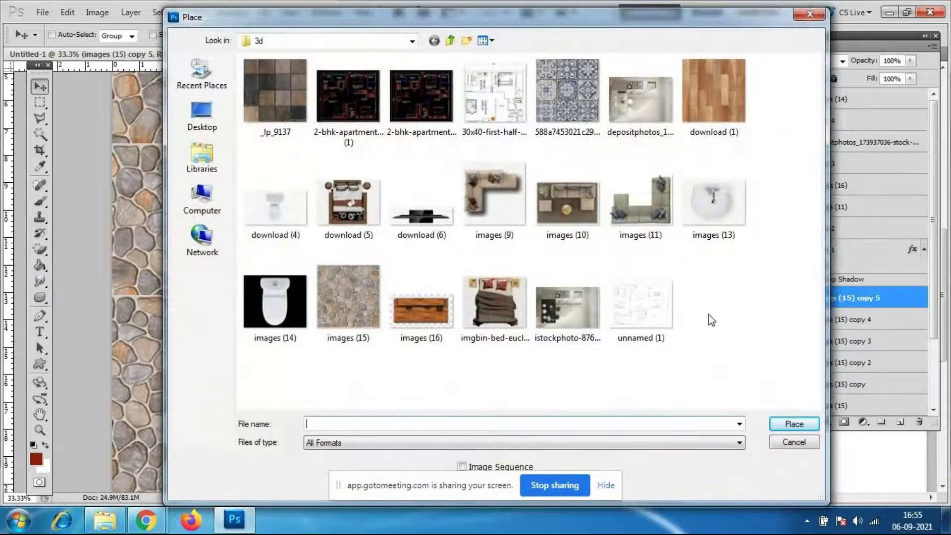
pyautogui.click(567, 307)
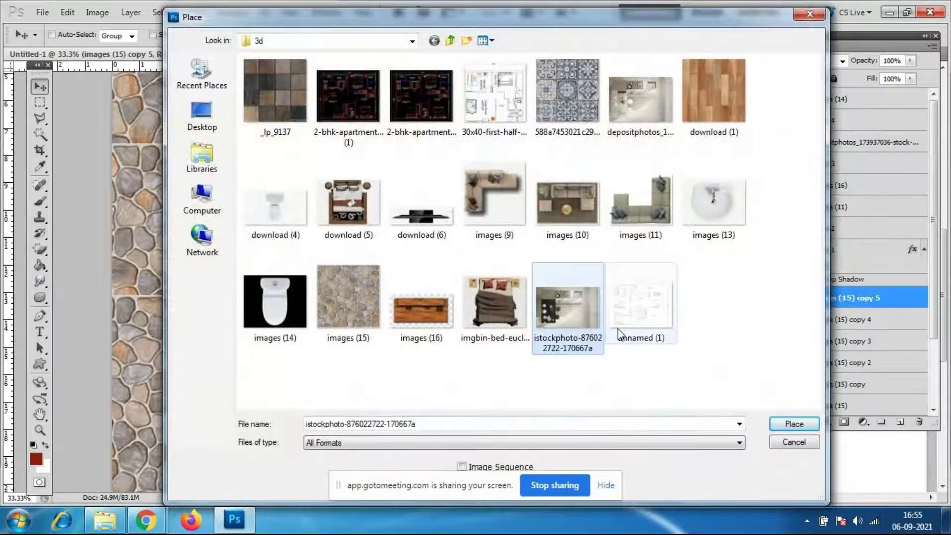
pyautogui.click(575, 118)
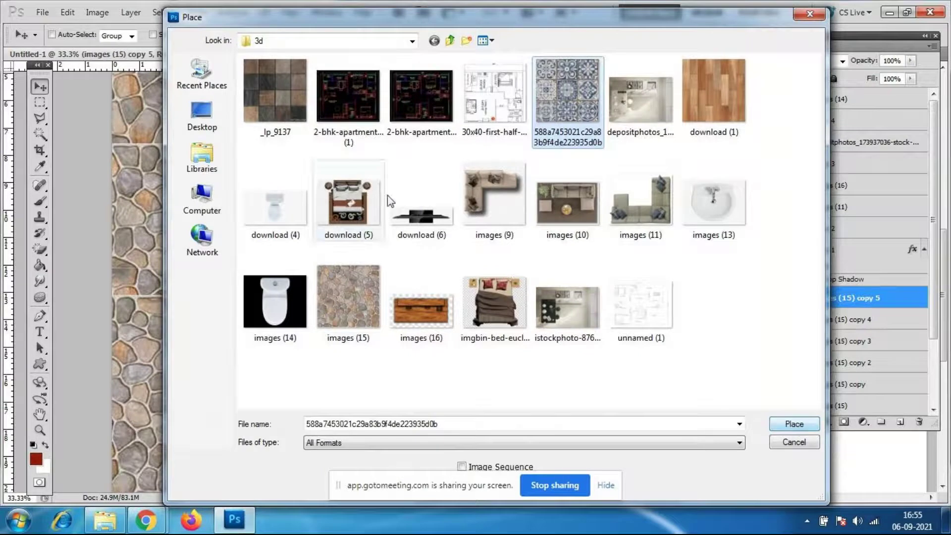
pyautogui.click(275, 94)
pyautogui.click(793, 424)
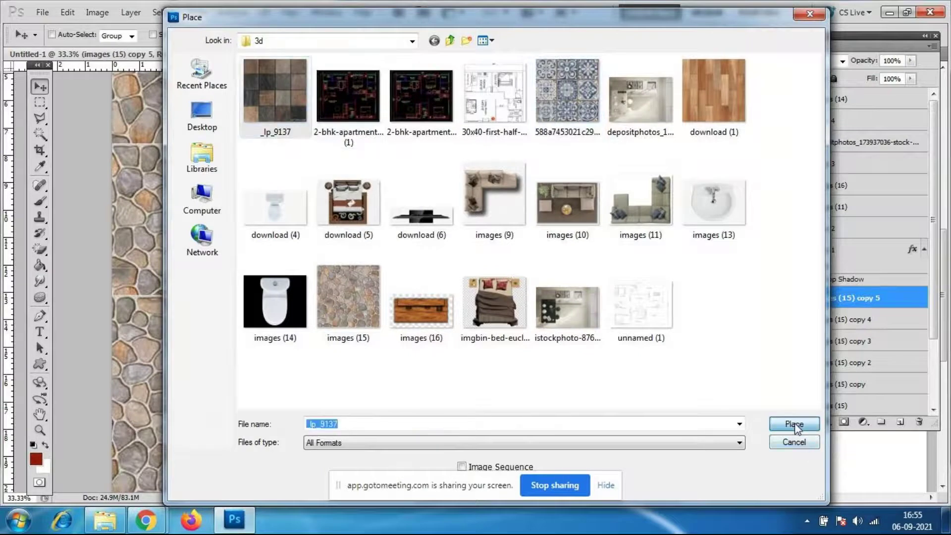
# Scale the placed tile texture to 40.23% and position it against the Living Room's upper-left wall corner
pyautogui.hotkey('ctrl', '-')
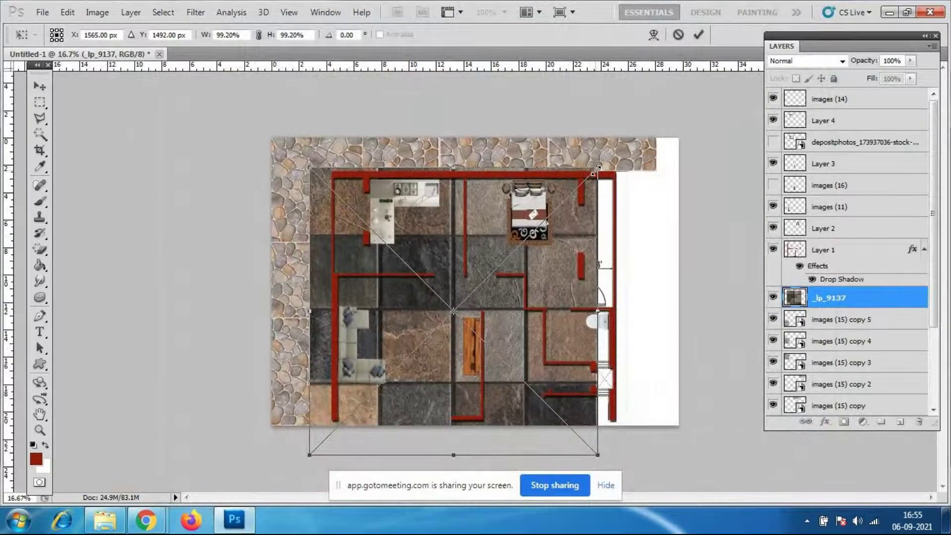
pyautogui.moveTo(597, 169); pyautogui.dragTo(534, 280)
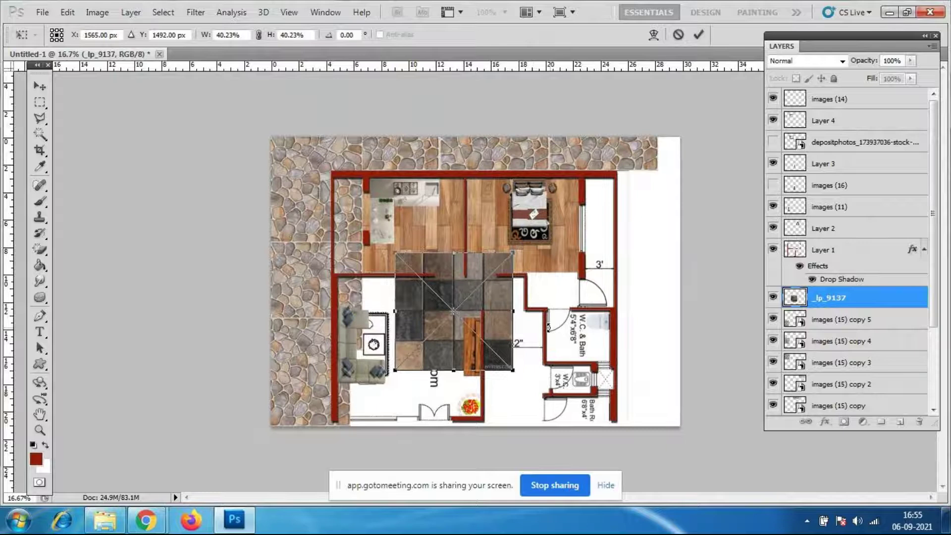
pyautogui.hotkey('ctrl', '+')
pyautogui.moveTo(482, 349); pyautogui.dragTo(423, 379)
pyautogui.scroll(-5, 345, 442)
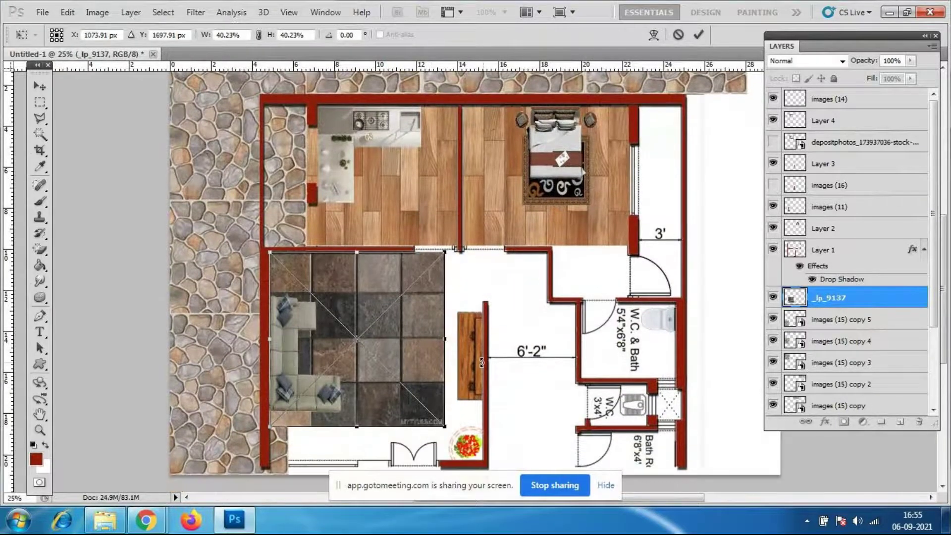
pyautogui.press('Return')
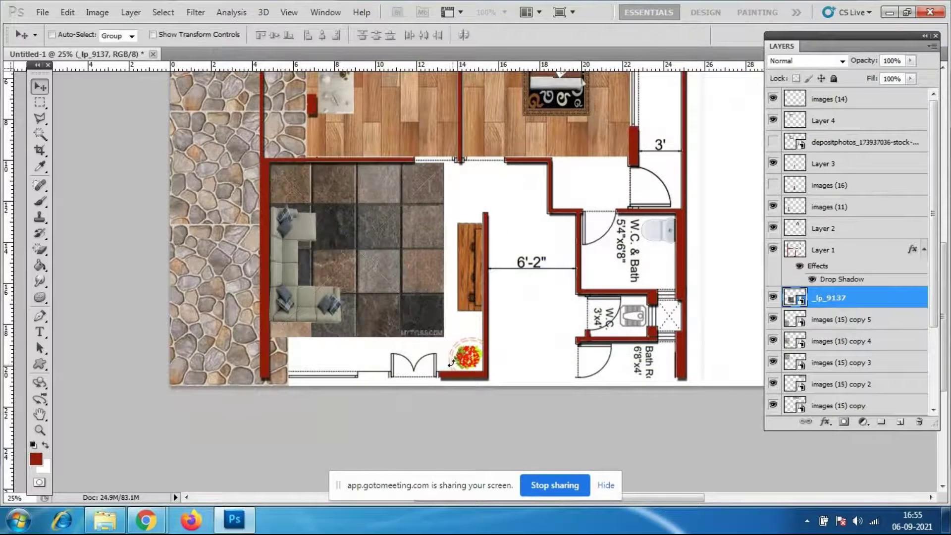
# Scale the tile texture to 23.75% in the Living Room's corner and duplicate it four times across the room's floor
pyautogui.hotkey('ctrl', 't')
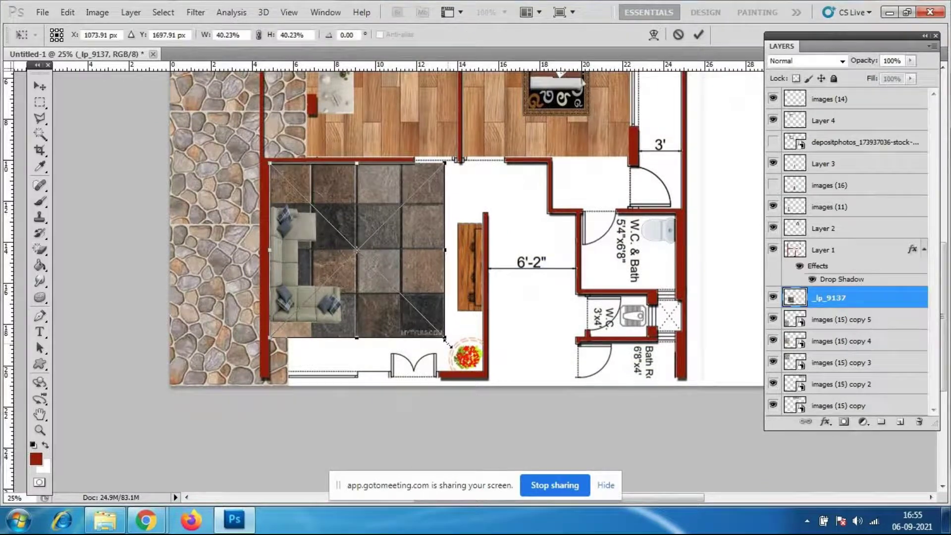
pyautogui.moveTo(445, 338); pyautogui.dragTo(374, 266)
pyautogui.moveTo(359, 215)
pyautogui.mouseDown()
pyautogui.moveTo(383, 242)
pyautogui.moveTo(361, 217)
pyautogui.mouseUp()
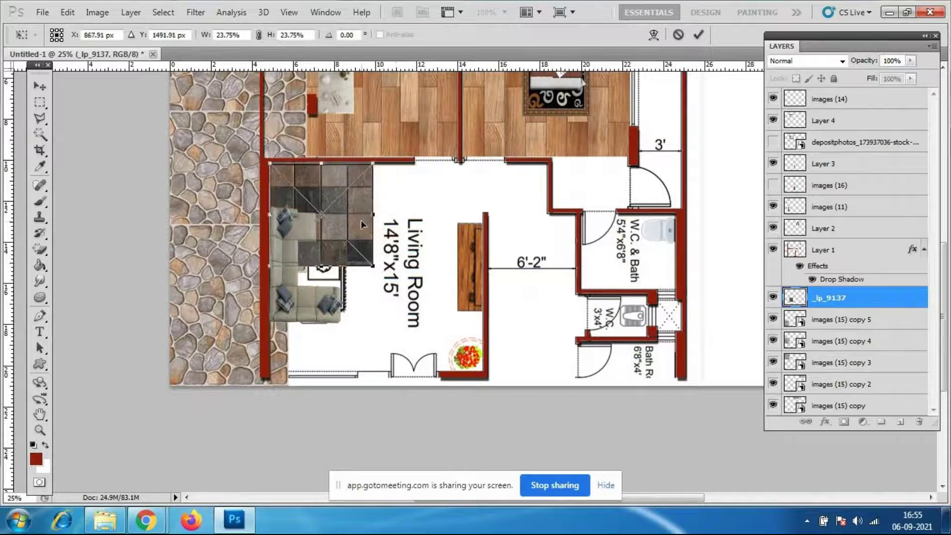
pyautogui.press('Return')
pyautogui.moveTo(356, 247); pyautogui.dragTo(353, 450)
pyautogui.keyDown('alt'); pyautogui.click(352, 450); pyautogui.keyUp('alt')
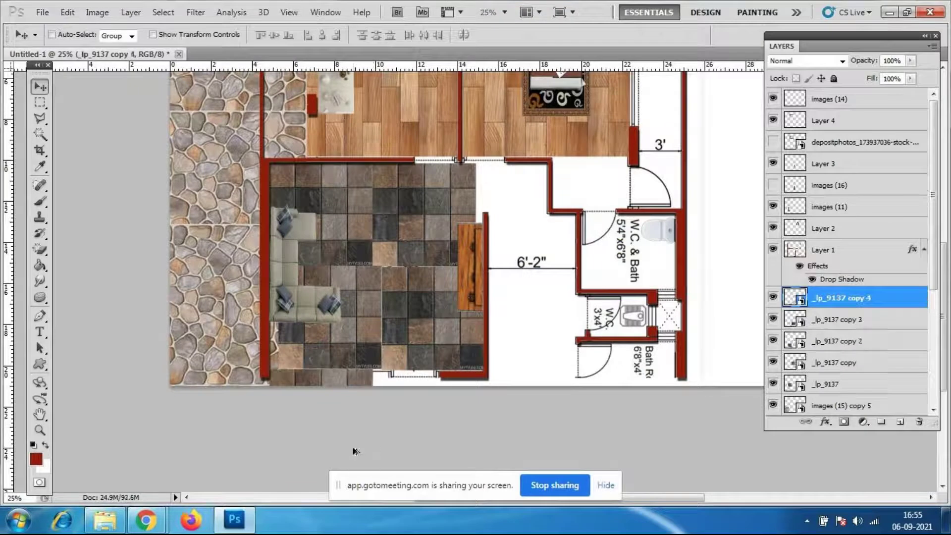
# Try an additional tile copy along the Living Room's entrance strip and delete that copy
pyautogui.moveTo(339, 387); pyautogui.dragTo(442, 384)
pyautogui.keyDown('alt'); pyautogui.click(441, 385); pyautogui.keyUp('alt')
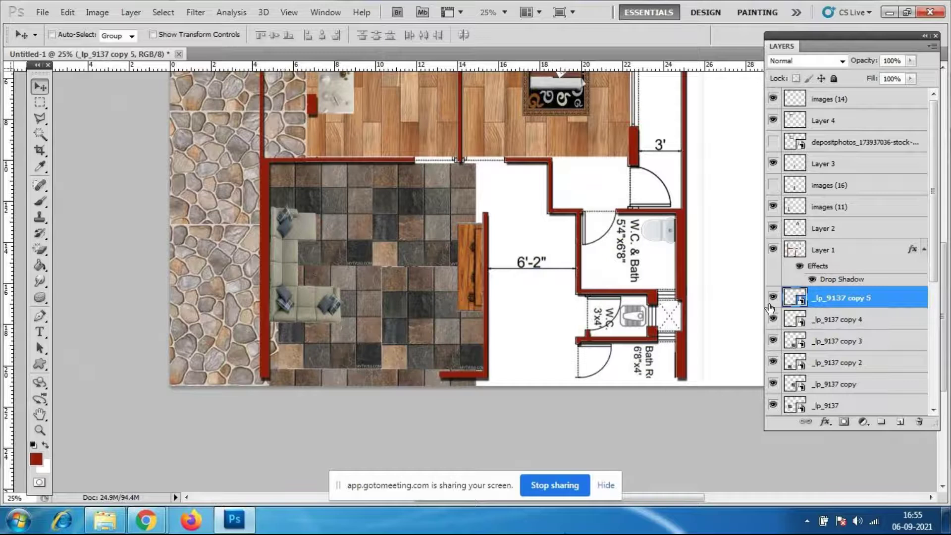
pyautogui.scroll(-1, 849, 297)
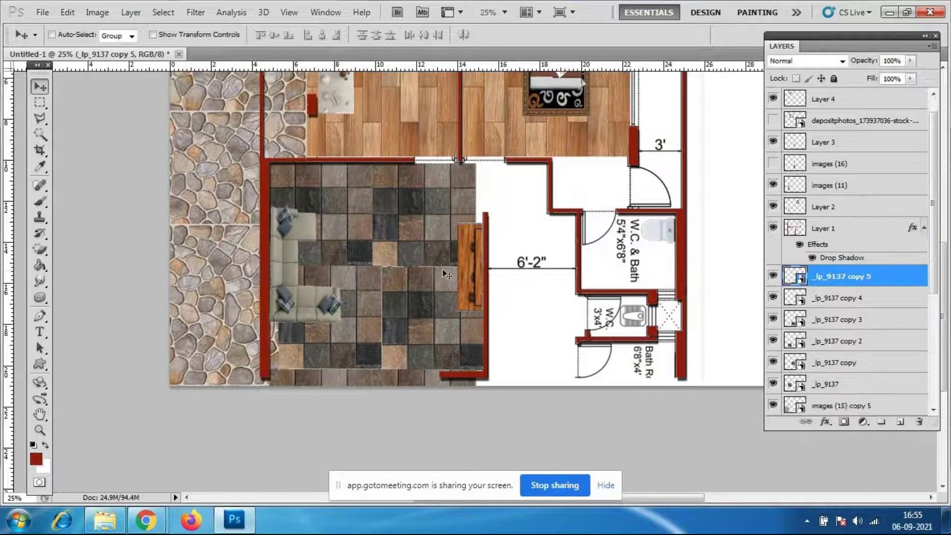
pyautogui.scroll(1, 531, 307)
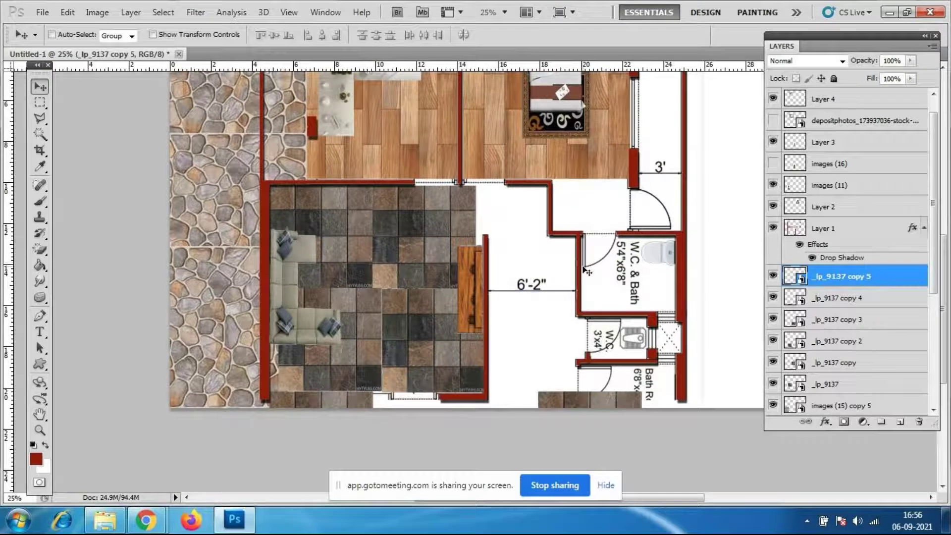
pyautogui.press('Delete')
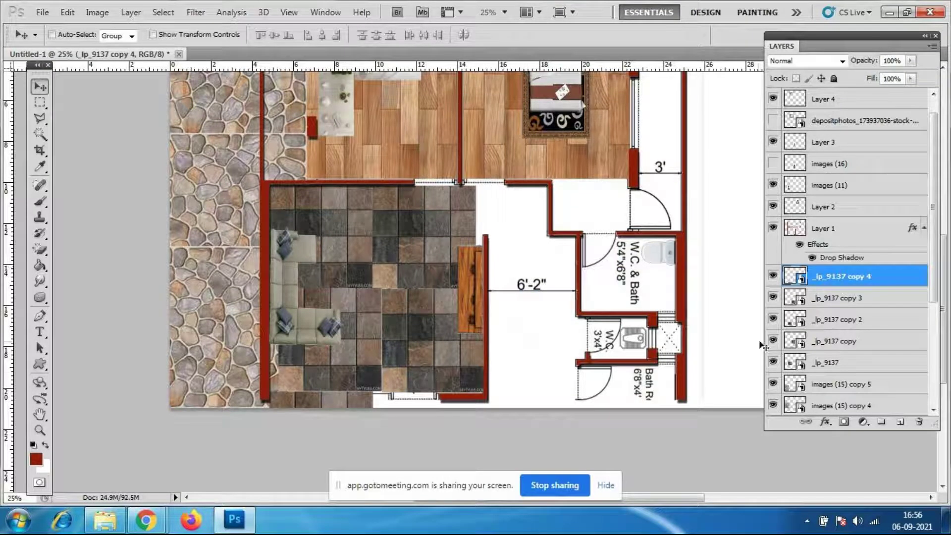
# Hide the _lp_9137 tile layer and its four copies
pyautogui.moveTo(773, 276); pyautogui.dragTo(773, 366)
pyautogui.scroll(3, 462, 215)
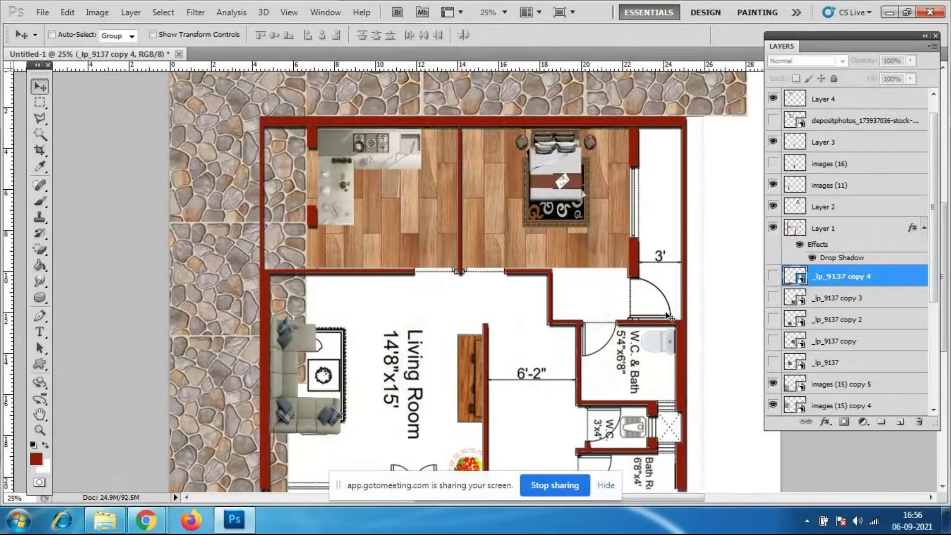
pyautogui.scroll(-3, 847, 248)
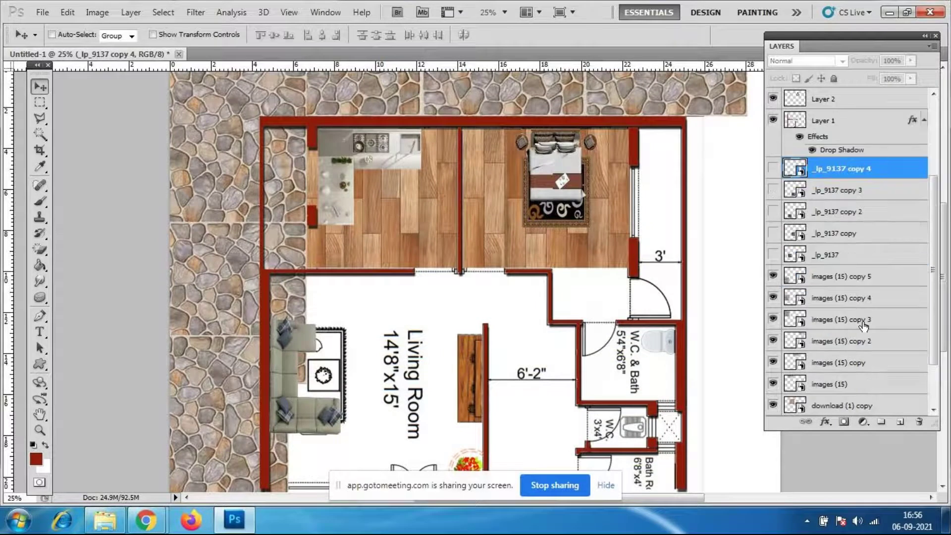
# Duplicate the wood texture layer download (1) copy into the Living Room and raise the duplicate above the stone texture layers
pyautogui.click(775, 280)
pyautogui.click(774, 279)
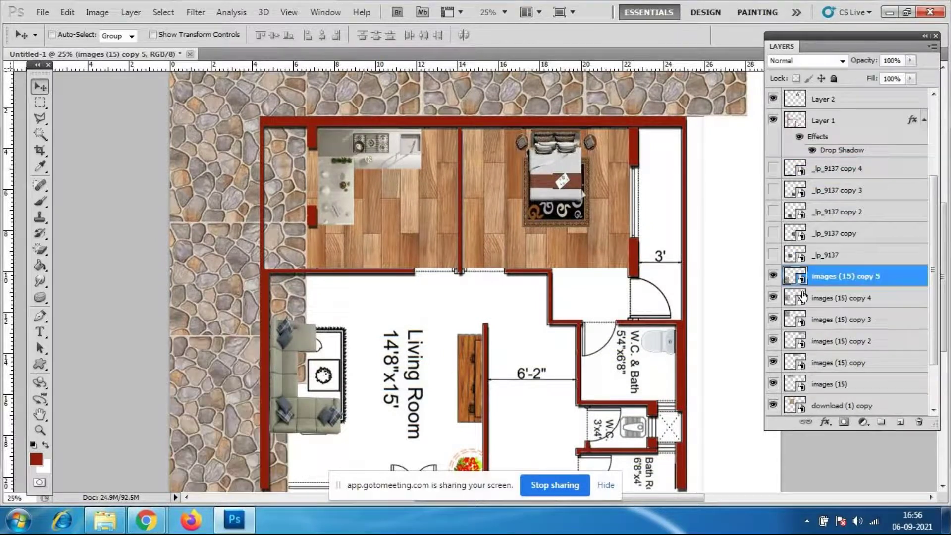
pyautogui.scroll(-3, 792, 297)
pyautogui.click(788, 342)
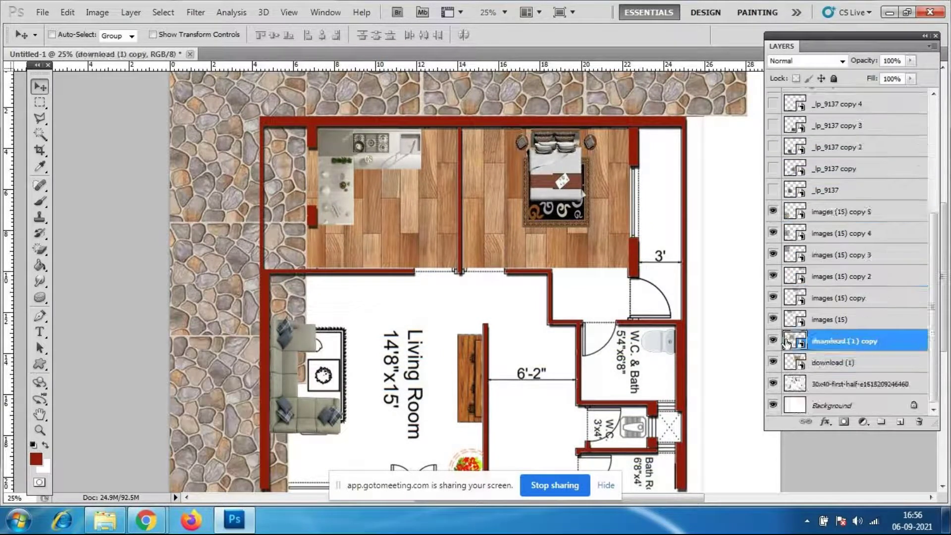
pyautogui.moveTo(405, 238); pyautogui.dragTo(398, 382)
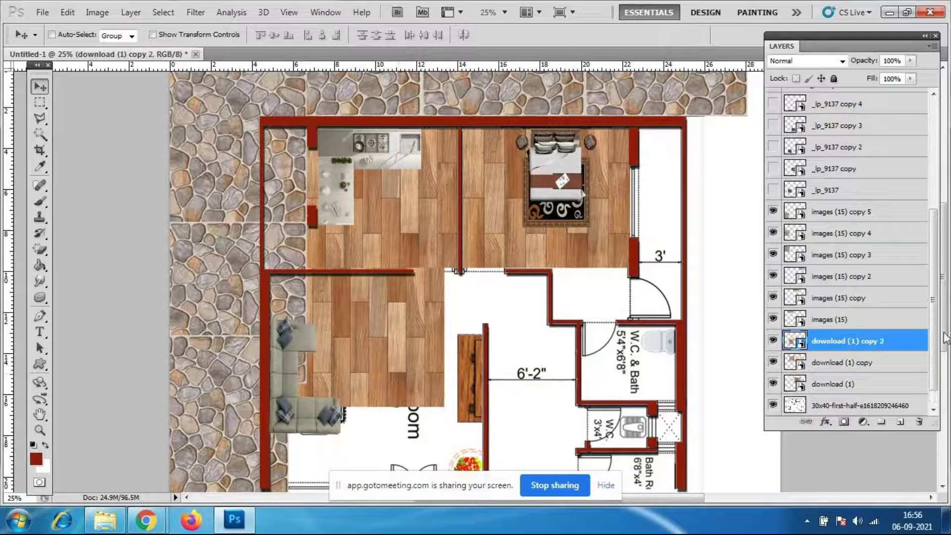
pyautogui.moveTo(894, 343); pyautogui.dragTo(824, 280)
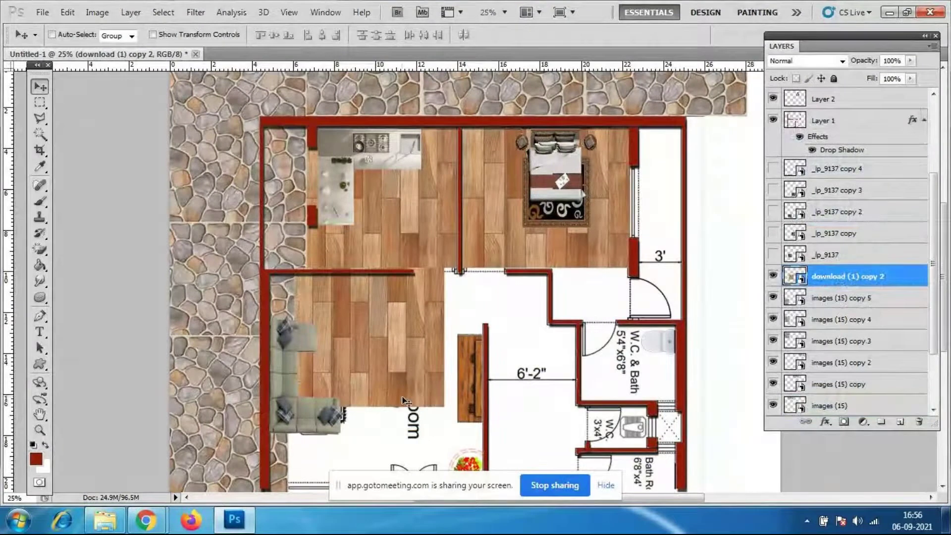
# Align the wood copy with the Living Room's upper-left corner and duplicate it three times to cover the room and the adjoining passage
pyautogui.scroll(-2, 391, 376)
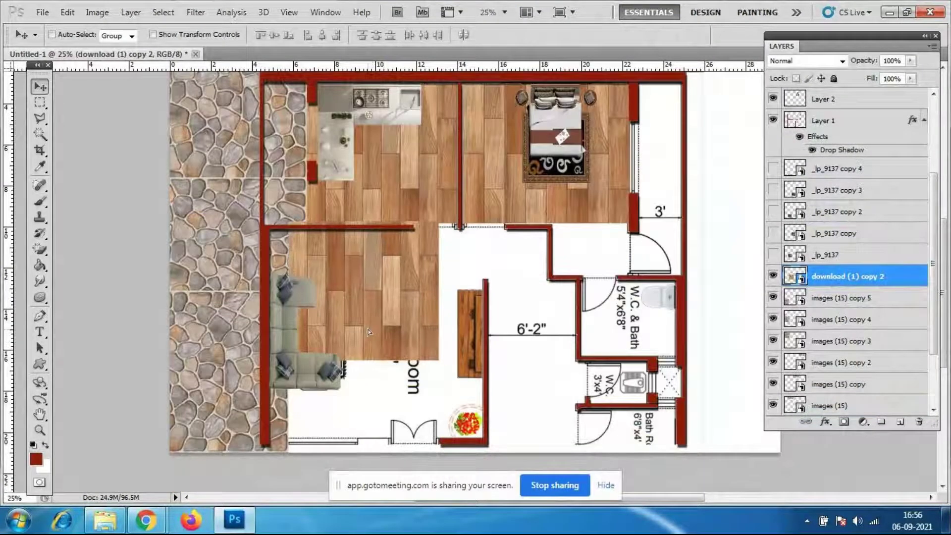
pyautogui.moveTo(368, 332); pyautogui.dragTo(349, 336)
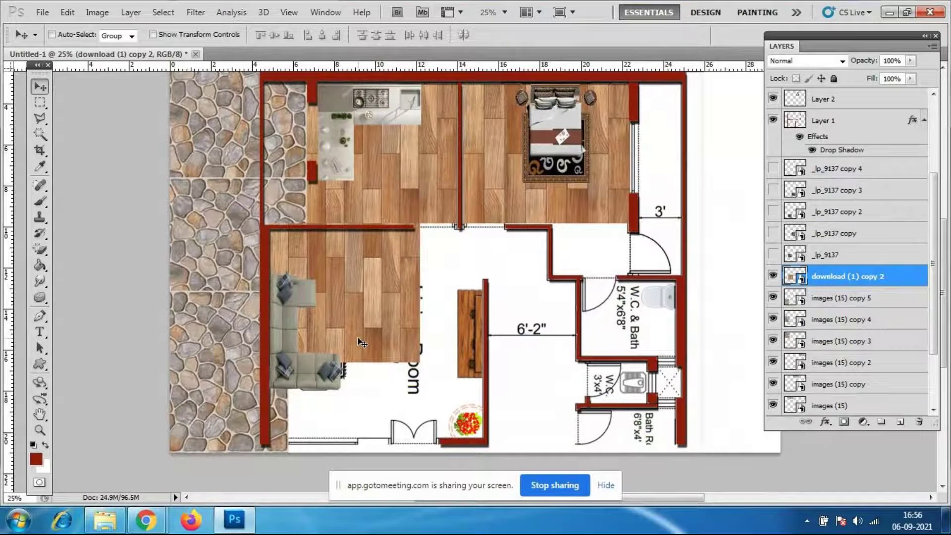
pyautogui.moveTo(366, 343); pyautogui.dragTo(396, 430)
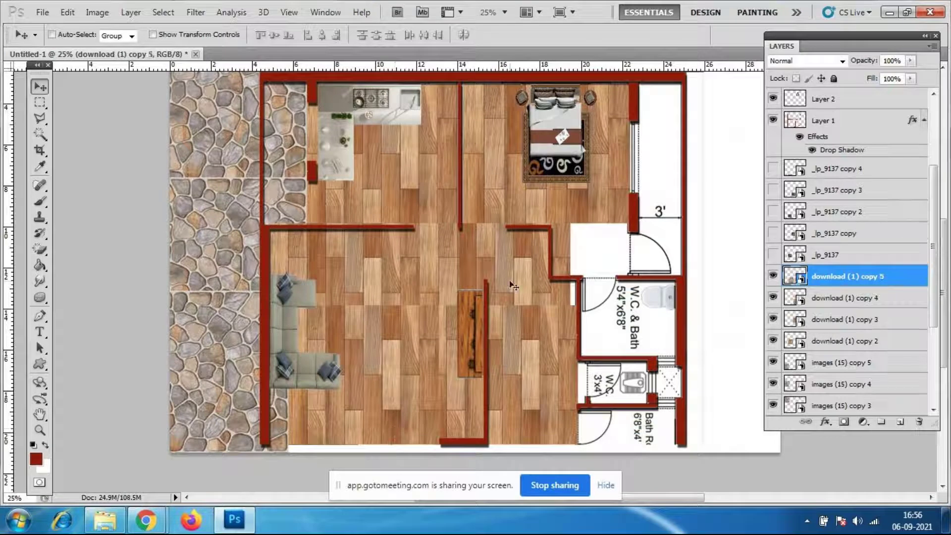
pyautogui.moveTo(564, 379); pyautogui.dragTo(565, 393)
# Rotate the Living Room's lower-left wood copy about 89 degrees and align it with the left wall
pyautogui.hotkey('ctrl', 't')
pyautogui.moveTo(443, 452); pyautogui.dragTo(417, 446)
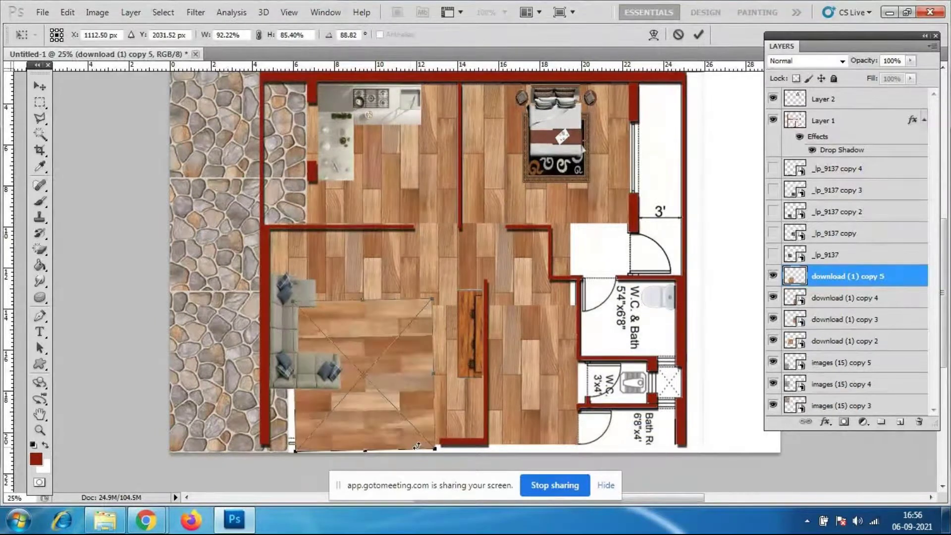
pyautogui.press('Return')
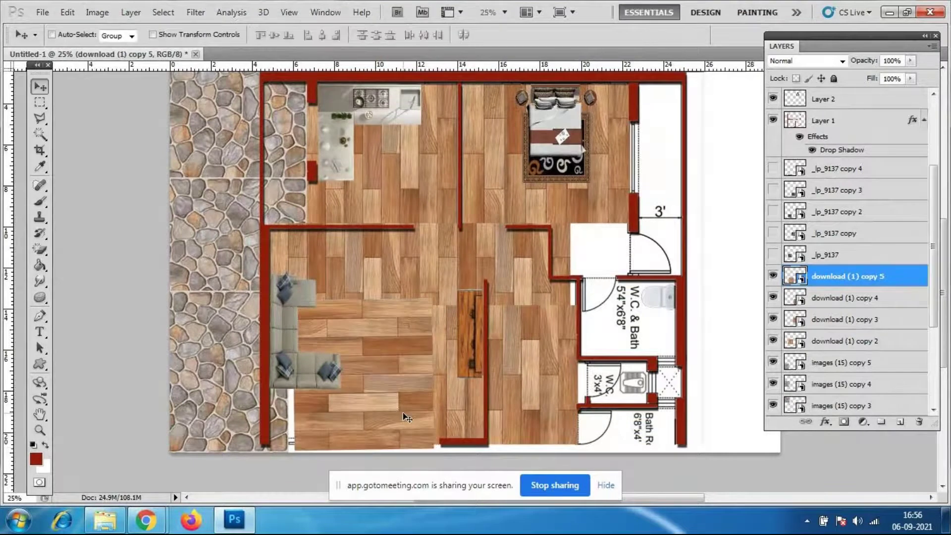
pyautogui.moveTo(392, 416)
pyautogui.mouseDown()
pyautogui.moveTo(375, 414)
pyautogui.moveTo(388, 420)
pyautogui.mouseUp()
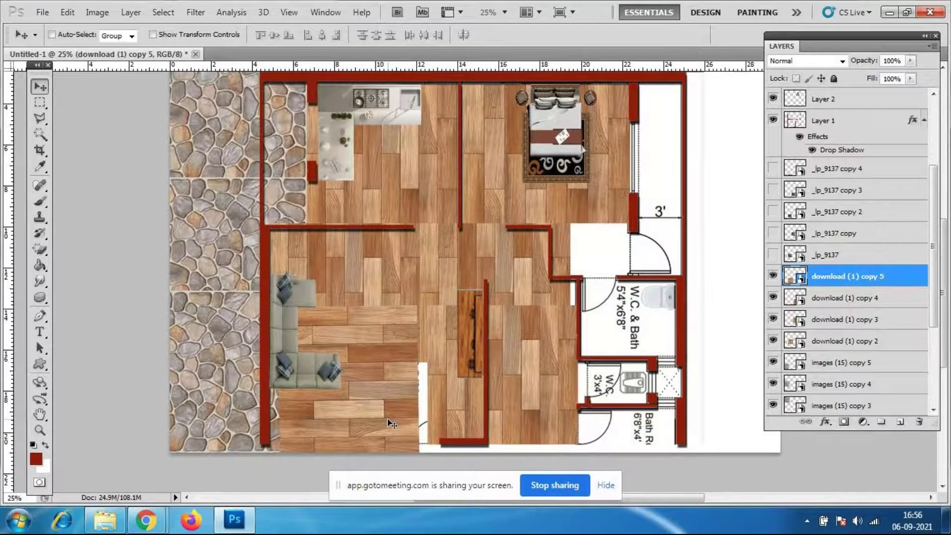
# Rotate the lower wood copy by the passage, download (1) copy 4, to about 89.87 degrees and butt it against the neighbouring rotated copy
pyautogui.click(843, 300)
pyautogui.hotkey('ctrl', 't')
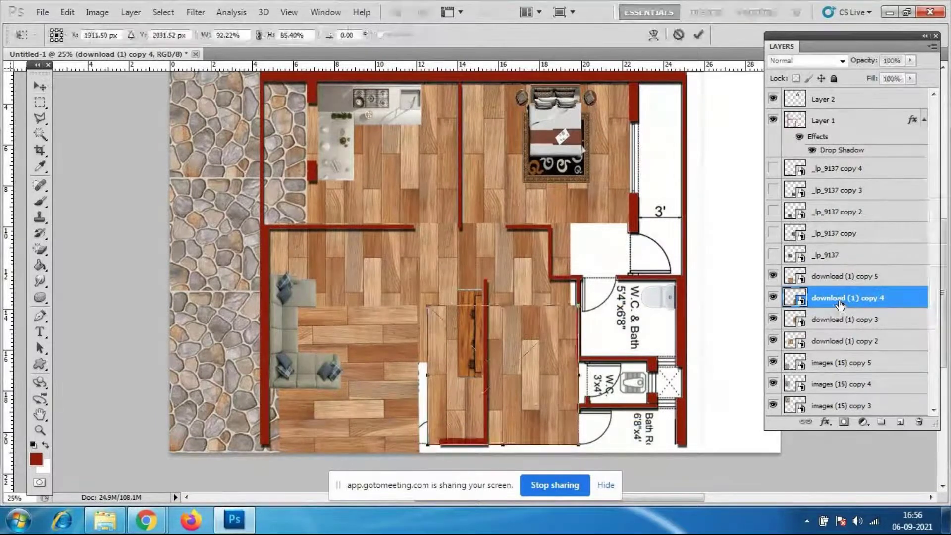
pyautogui.moveTo(608, 319); pyautogui.dragTo(589, 446)
pyautogui.moveTo(552, 390); pyautogui.dragTo(537, 394)
pyautogui.moveTo(576, 460); pyautogui.dragTo(573, 462)
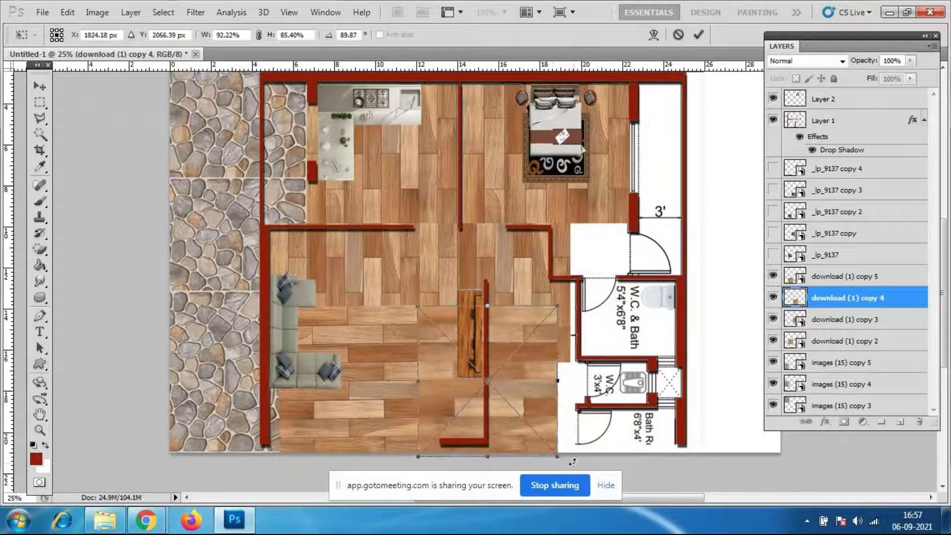
pyautogui.press('Return')
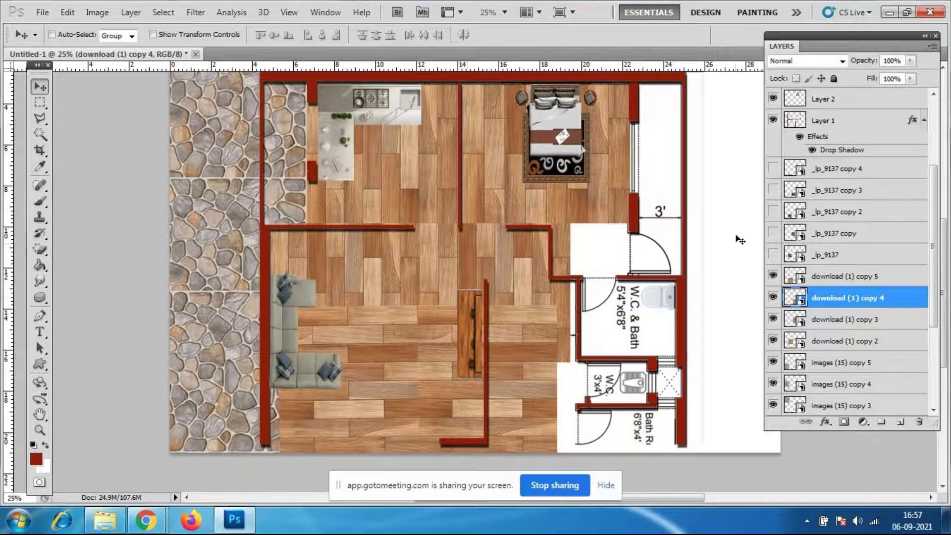
# Rotate the upper wood copy by the passage, download (1) copy 3, to about 89.16 degrees and nudge it down into line
pyautogui.click(867, 322)
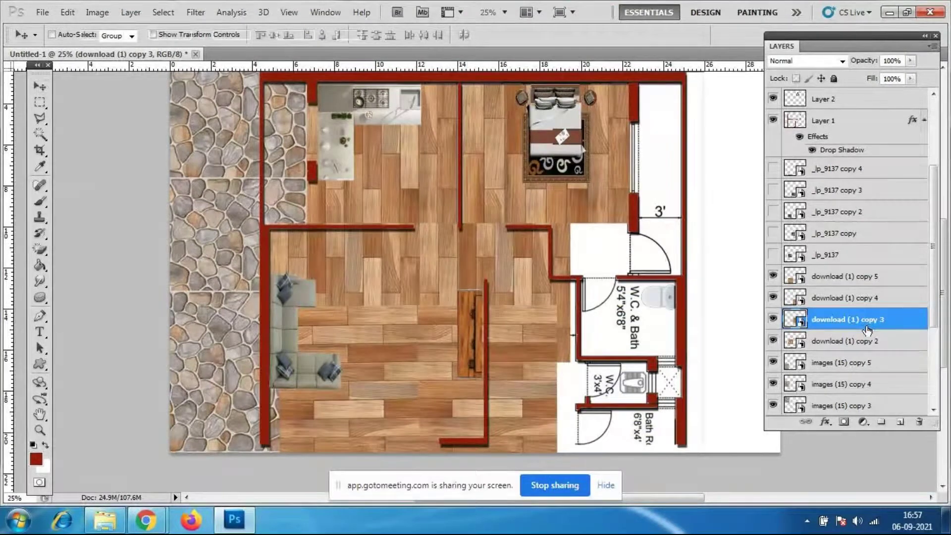
pyautogui.hotkey('ctrl', 't')
pyautogui.moveTo(613, 246); pyautogui.dragTo(581, 295)
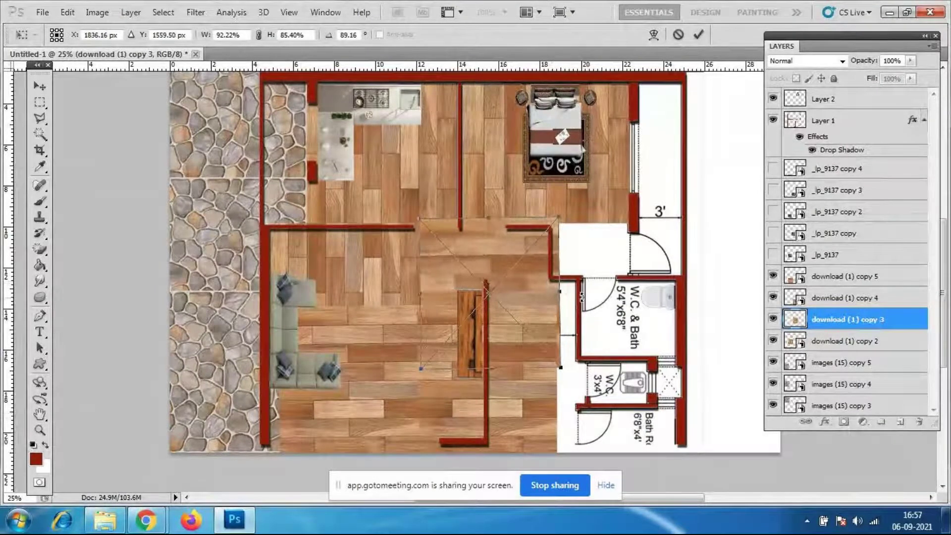
pyautogui.press('Return')
pyautogui.hotkey('shift', 'Down')
pyautogui.hotkey('shift', 'Down')
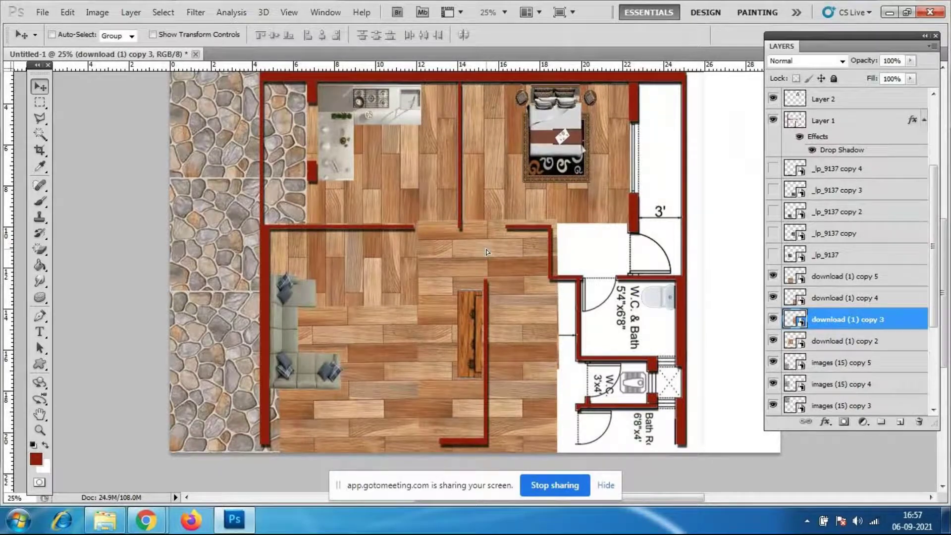
# Rotate the Living Room's upper-left wood copy, download (1) copy 2, to about 89.83 degrees and stretch it to meet the left wall and neighbouring copies
pyautogui.click(875, 347)
pyautogui.hotkey('ctrl', 't')
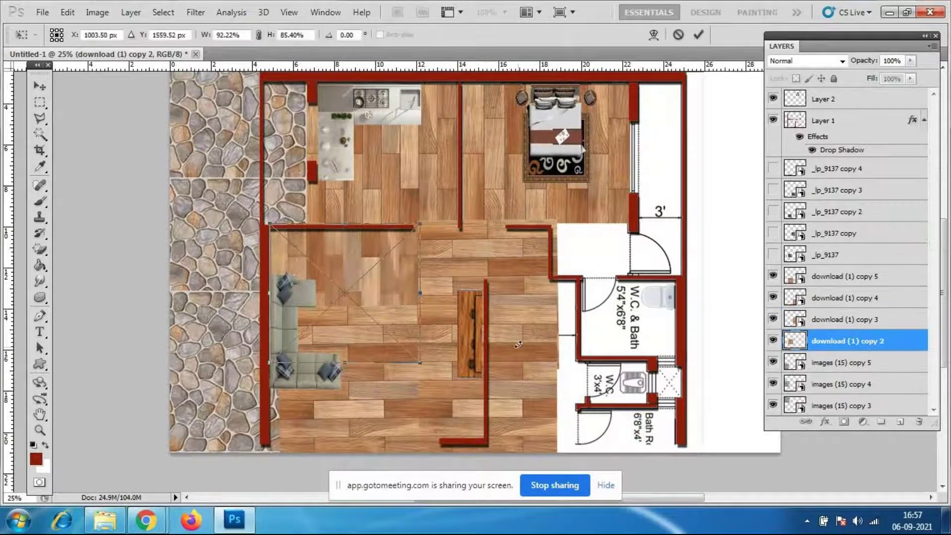
pyautogui.moveTo(460, 354); pyautogui.dragTo(301, 361)
pyautogui.moveTo(424, 382); pyautogui.dragTo(422, 385)
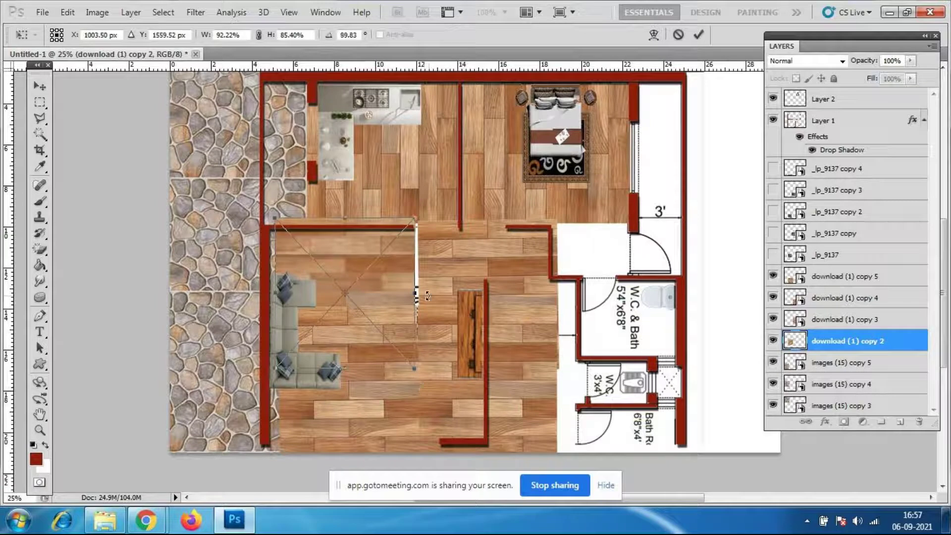
pyautogui.moveTo(427, 296); pyautogui.dragTo(431, 294)
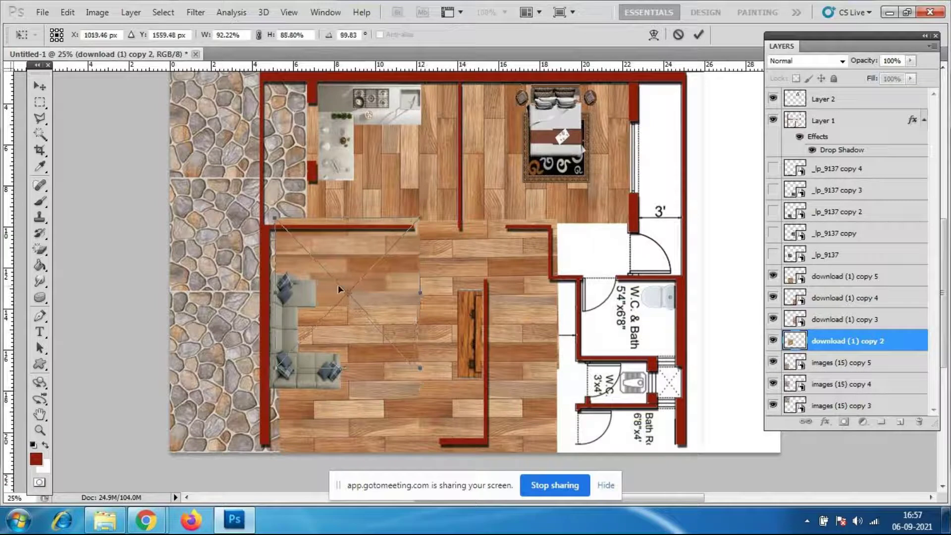
pyautogui.moveTo(278, 294); pyautogui.dragTo(272, 294)
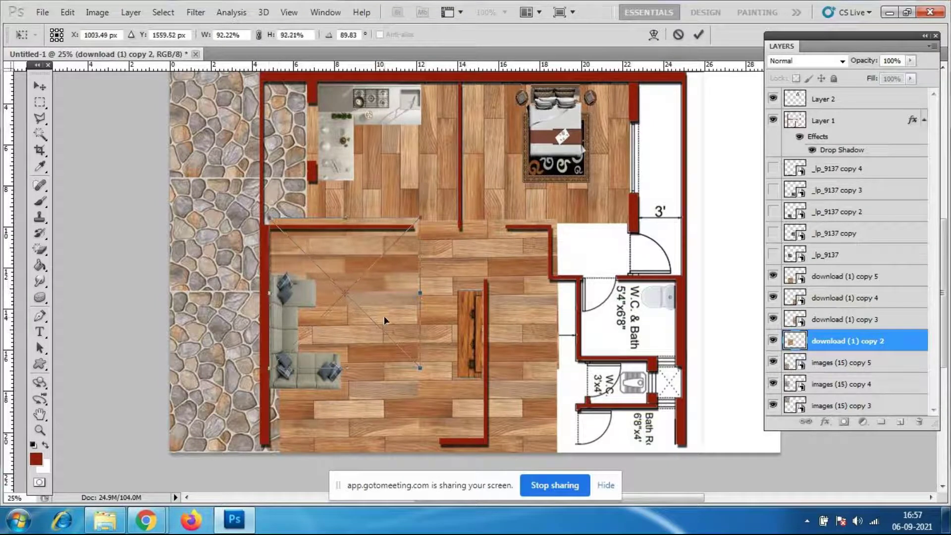
pyautogui.press('Return')
# Hide the Kitchen's wood floor layer, download (1) copy
pyautogui.hotkey('ctrl', '-')
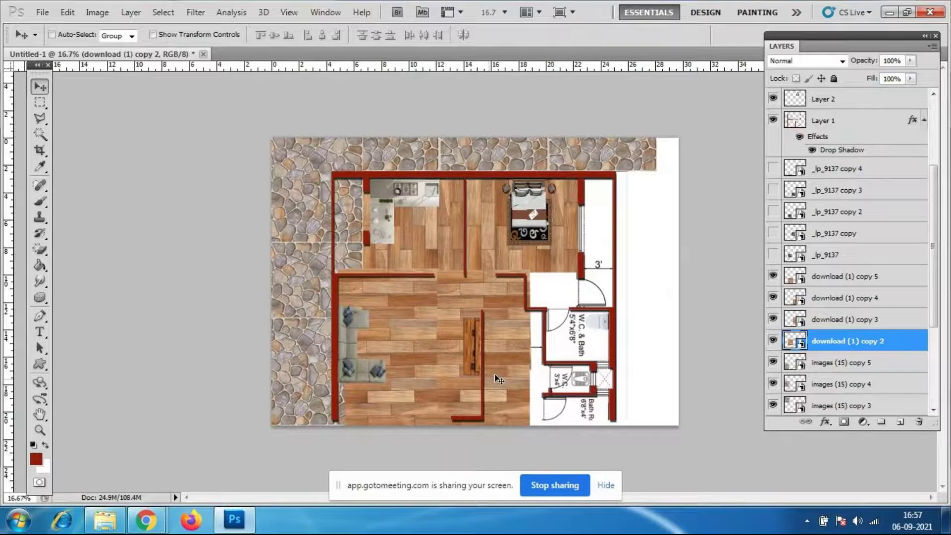
pyautogui.hotkey('ctrl', '+')
pyautogui.scroll(-3, 484, 270)
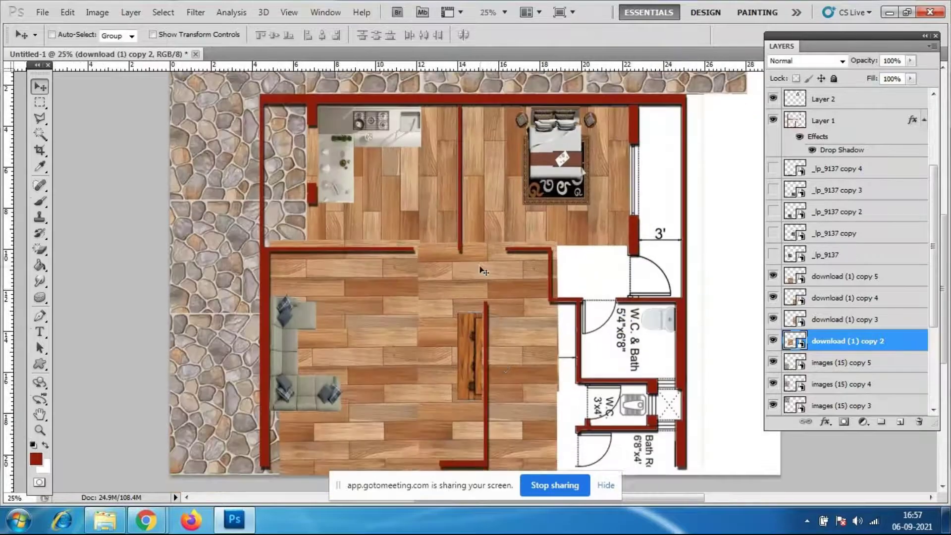
pyautogui.scroll(1, 484, 270)
pyautogui.scroll(1, 485, 270)
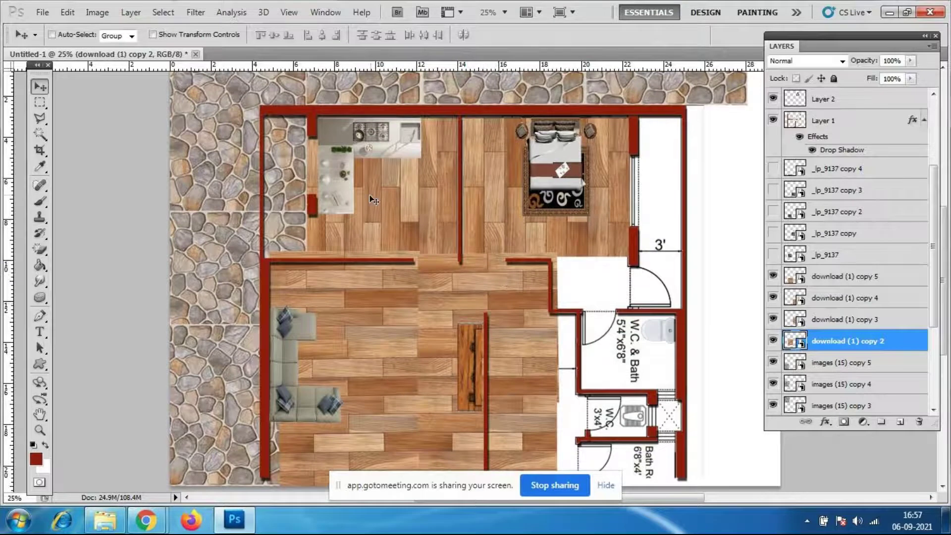
pyautogui.scroll(-1, 557, 217)
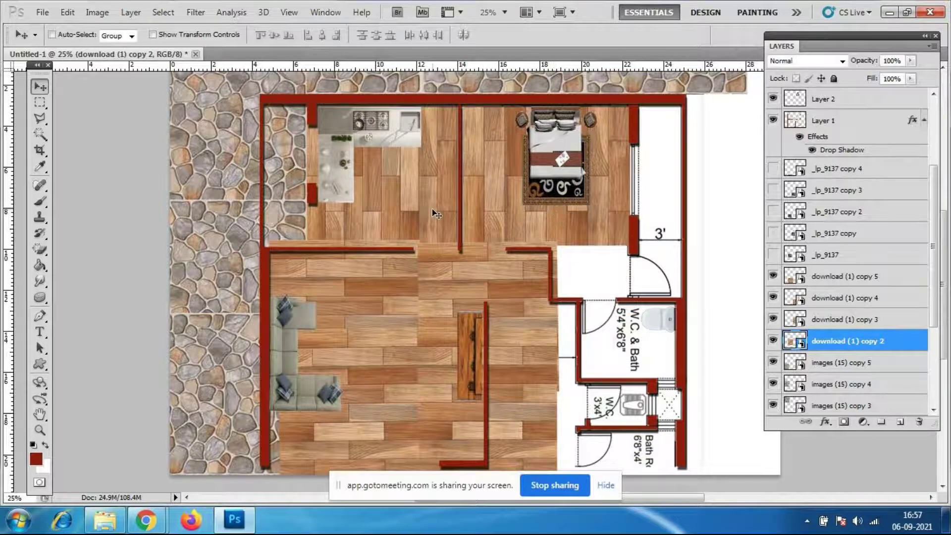
pyautogui.scroll(-3, 822, 355)
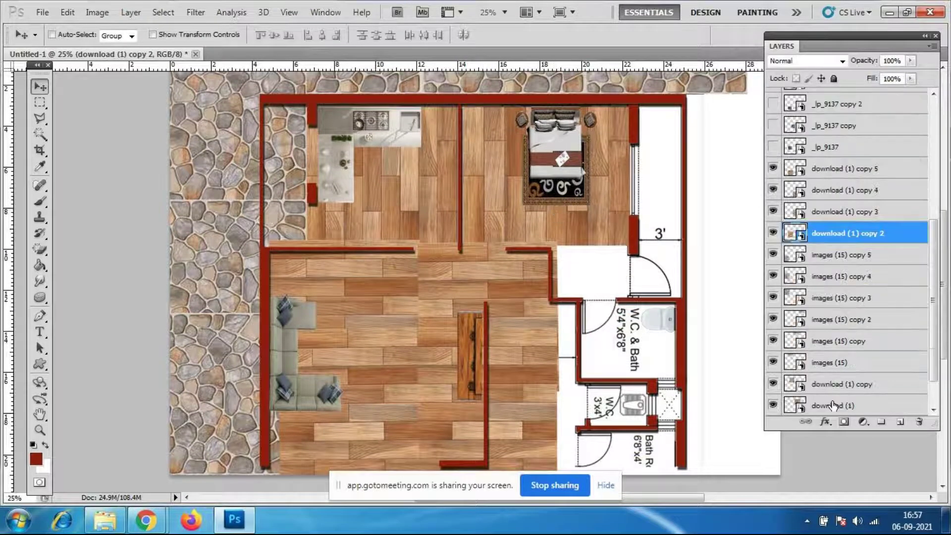
pyautogui.click(774, 386)
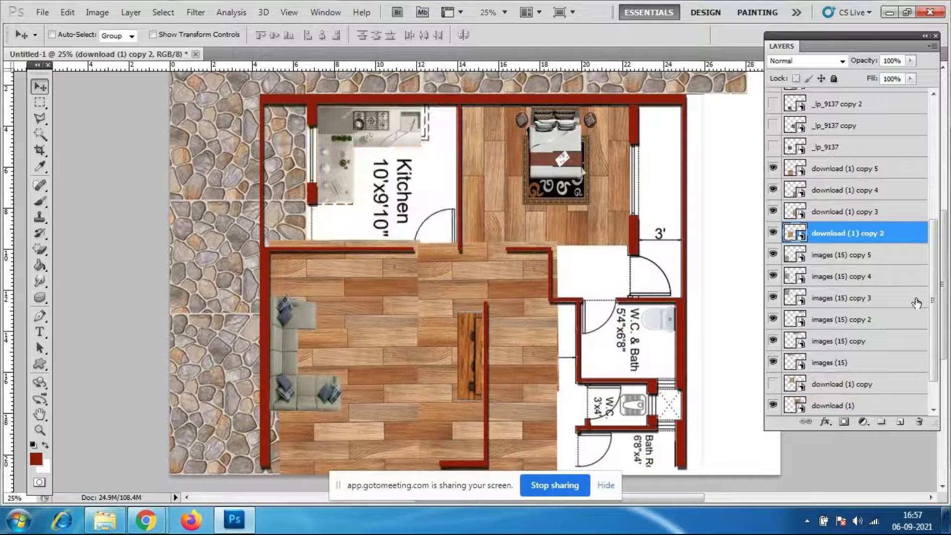
# Show the dark slate tile layer _lp_9137 copy and move it into the Kitchen
pyautogui.scroll(4, 906, 258)
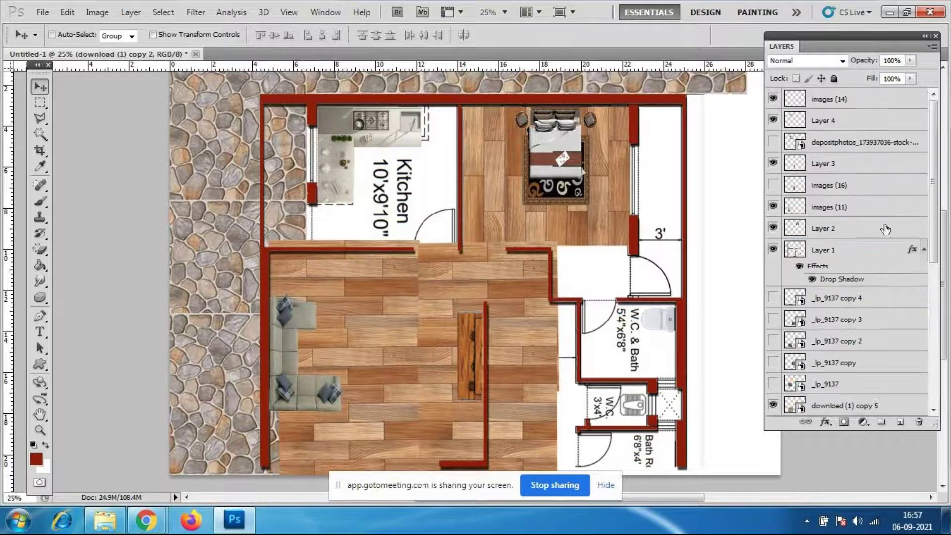
pyautogui.scroll(-2, 867, 281)
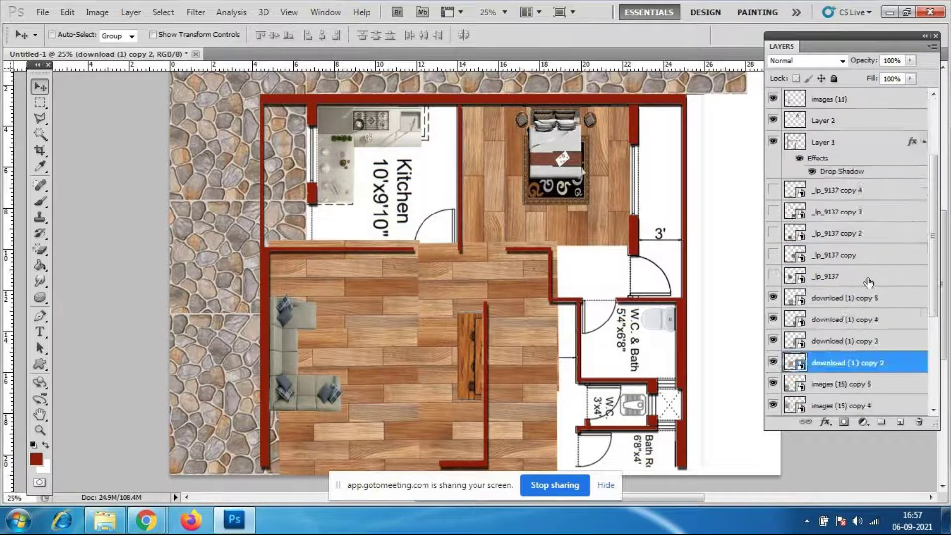
pyautogui.click(822, 255)
pyautogui.click(774, 254)
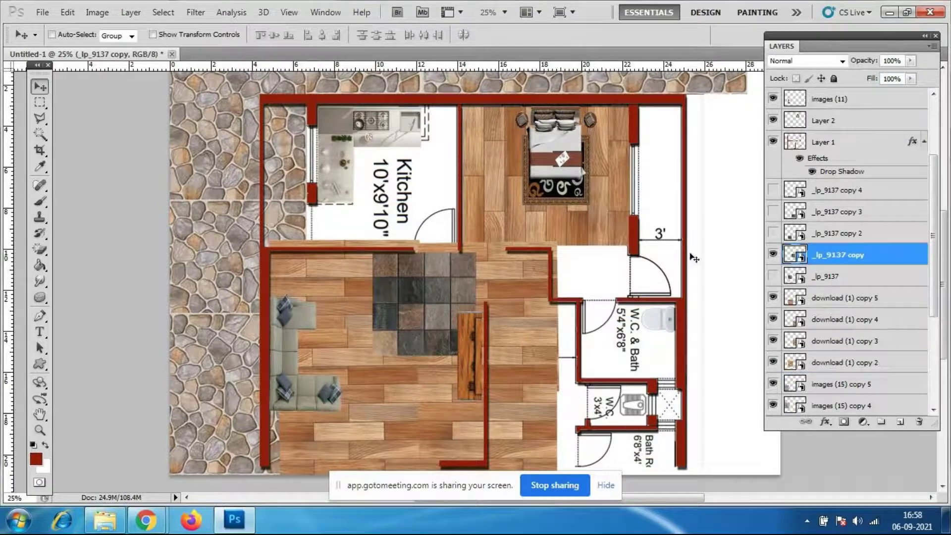
pyautogui.moveTo(423, 313); pyautogui.dragTo(355, 175)
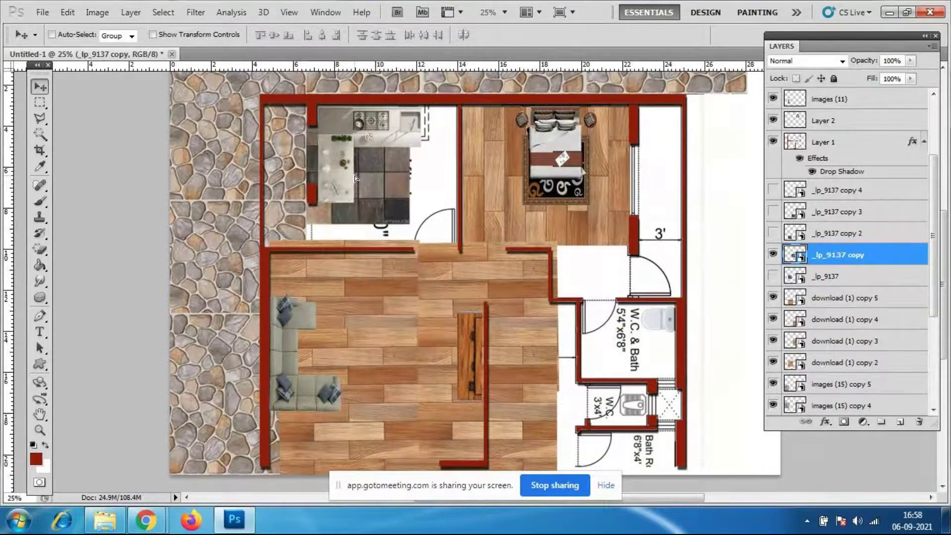
# Stretch the Kitchen's slate tile to about 34.60% width and 31.16% height so it fills the room
pyautogui.hotkey('ctrl', 't')
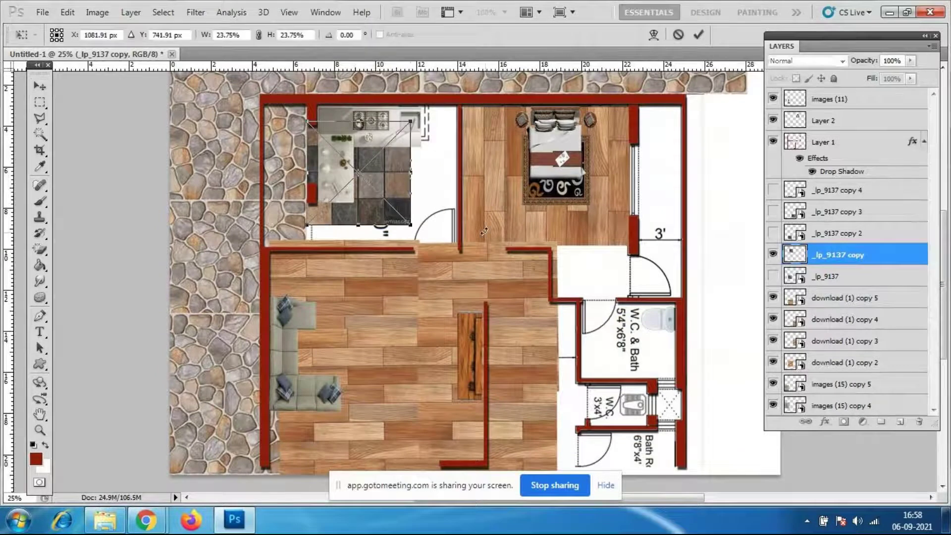
pyautogui.moveTo(408, 223); pyautogui.dragTo(455, 242)
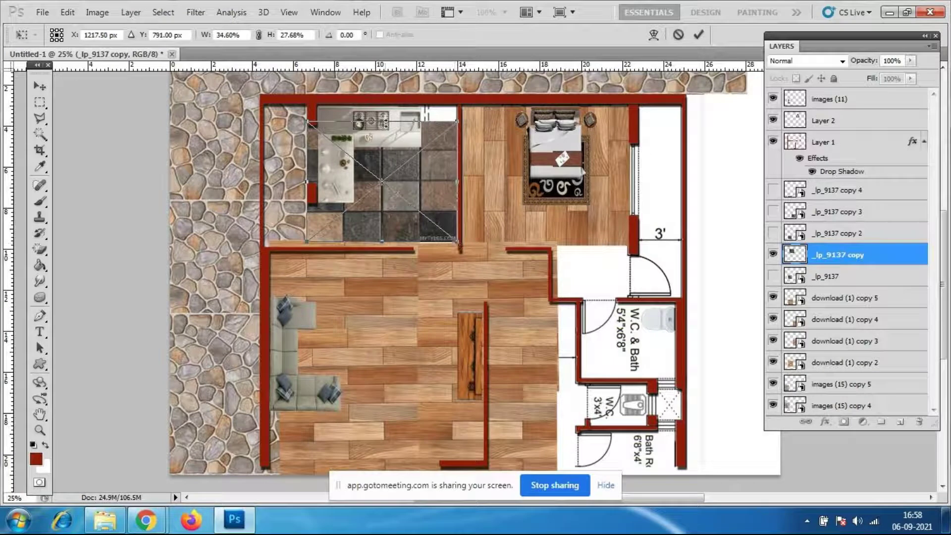
pyautogui.moveTo(375, 121); pyautogui.dragTo(373, 108)
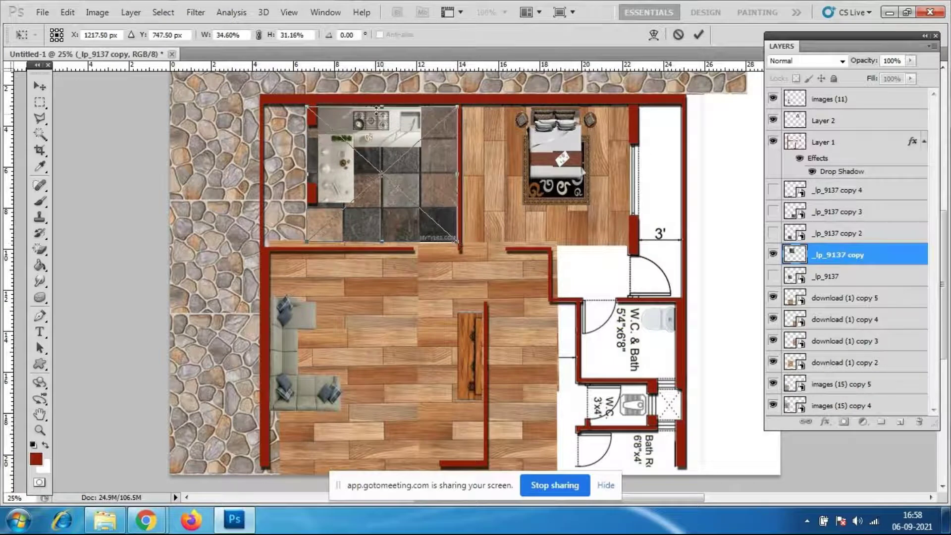
pyautogui.press('Return')
# Duplicate the Kitchen's slate tile over the W.C. & Bath and its lobby, narrowing the copy to about 28.96% width
pyautogui.scroll(3, 427, 152)
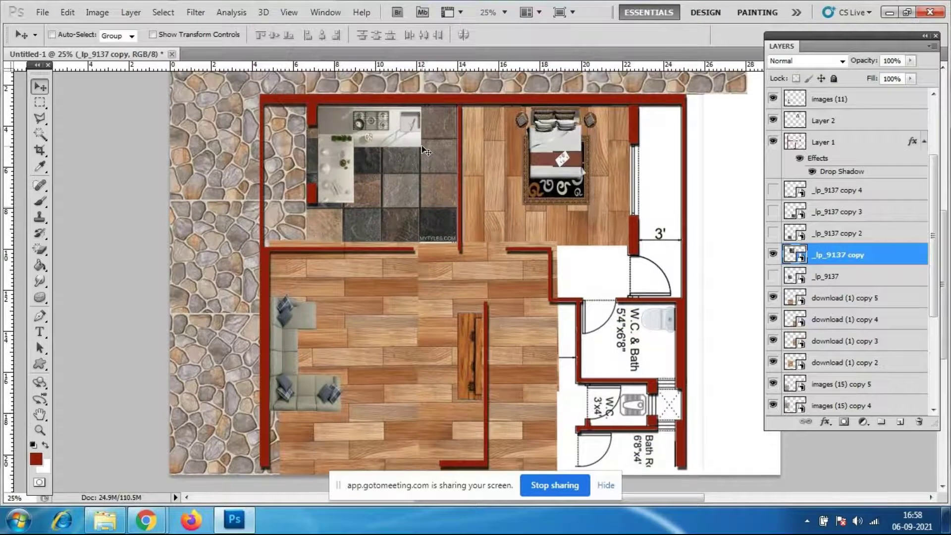
pyautogui.moveTo(430, 211); pyautogui.dragTo(679, 359)
pyautogui.hotkey('ctrl', 'j')
pyautogui.hotkey('ctrl', 't')
pyautogui.moveTo(711, 314); pyautogui.dragTo(683, 322)
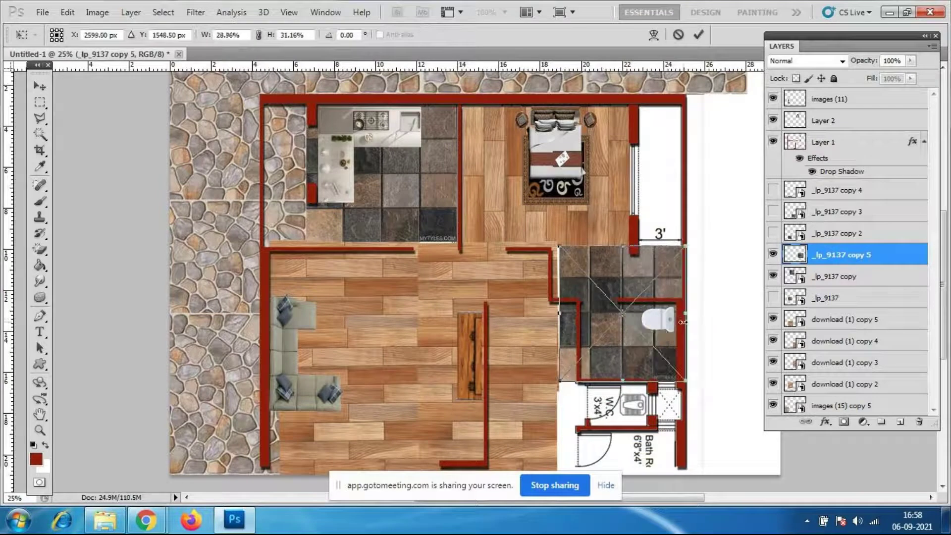
pyautogui.press('Return')
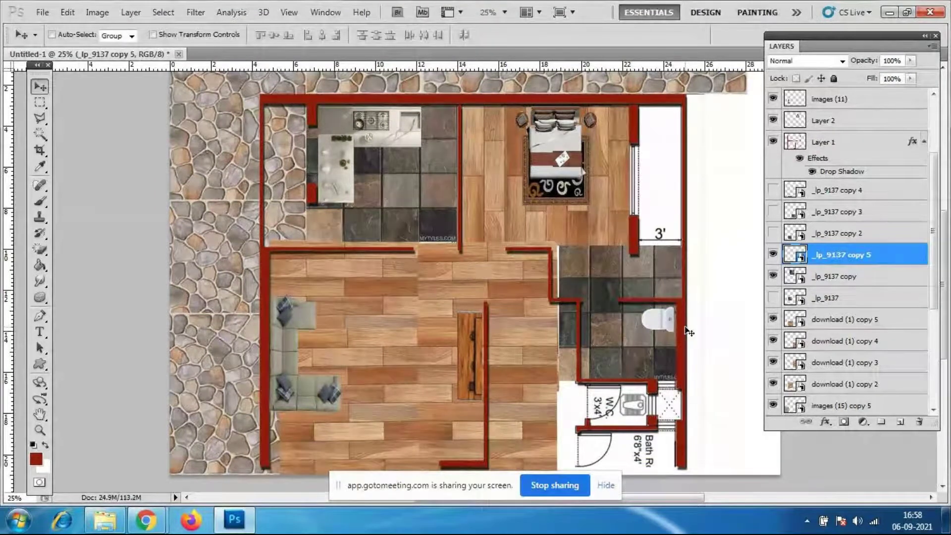
# Duplicate the slate tile downward to cover the small W.C. and the lower bathroom
pyautogui.scroll(-1, 675, 291)
pyautogui.scroll(-1, 675, 290)
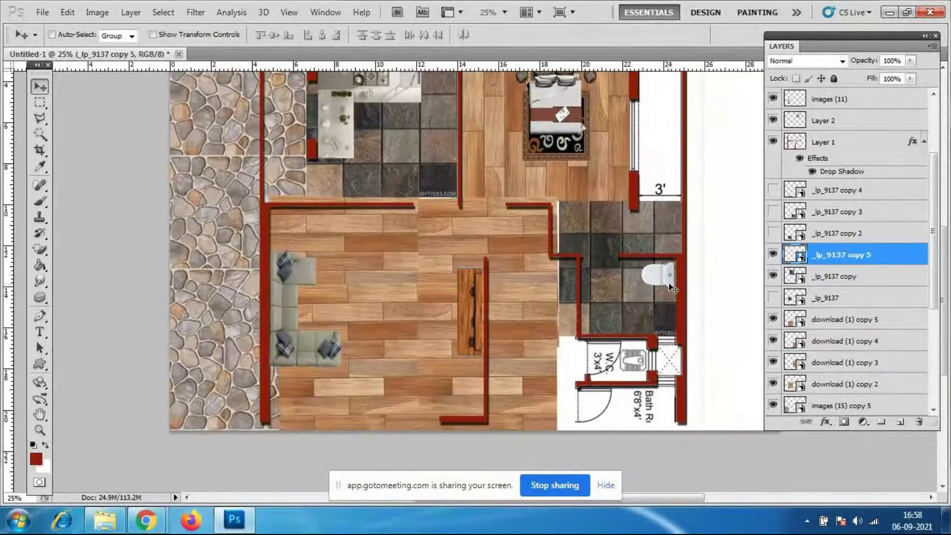
pyautogui.scroll(-2, 645, 295)
pyautogui.moveTo(619, 290); pyautogui.dragTo(626, 429)
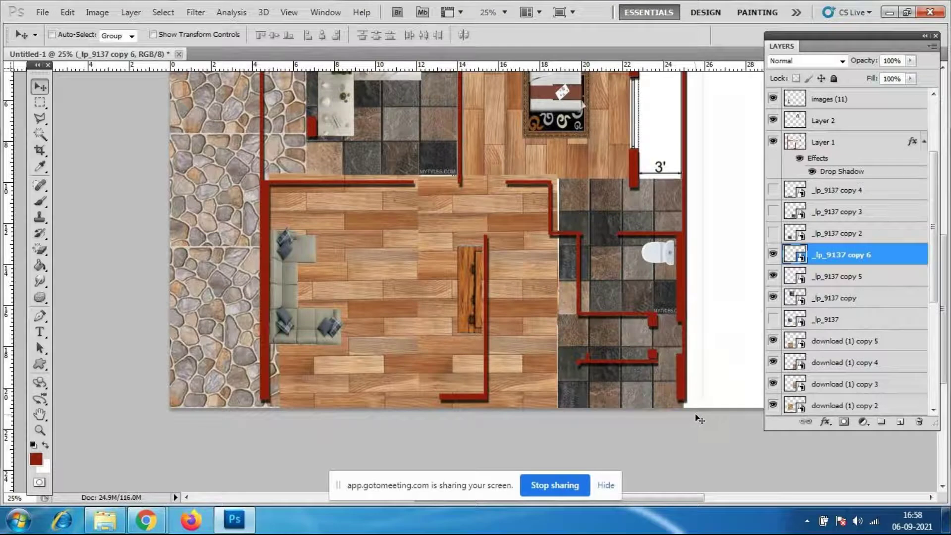
# Place the washbasin picture images (13) in the plan and move its layer to the top of the stack
pyautogui.click(42, 12)
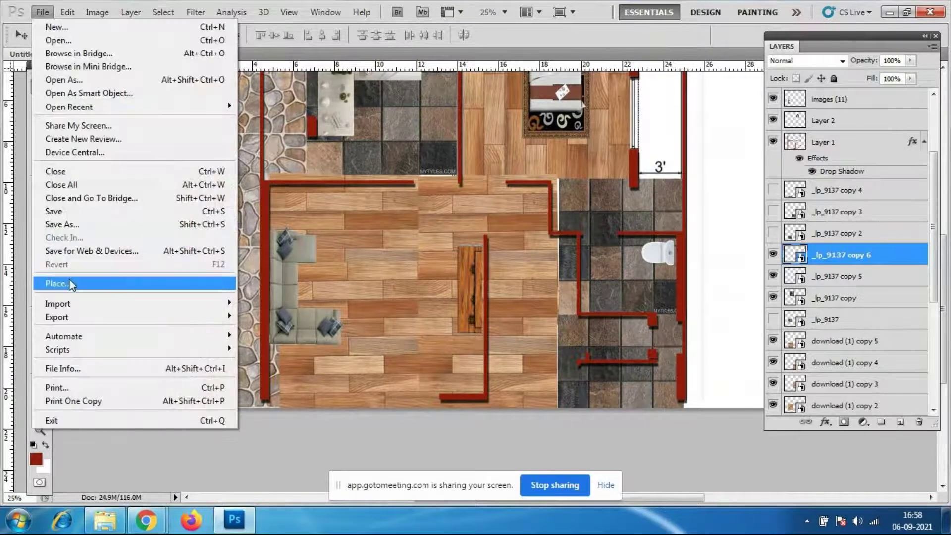
pyautogui.click(70, 284)
pyautogui.click(713, 203)
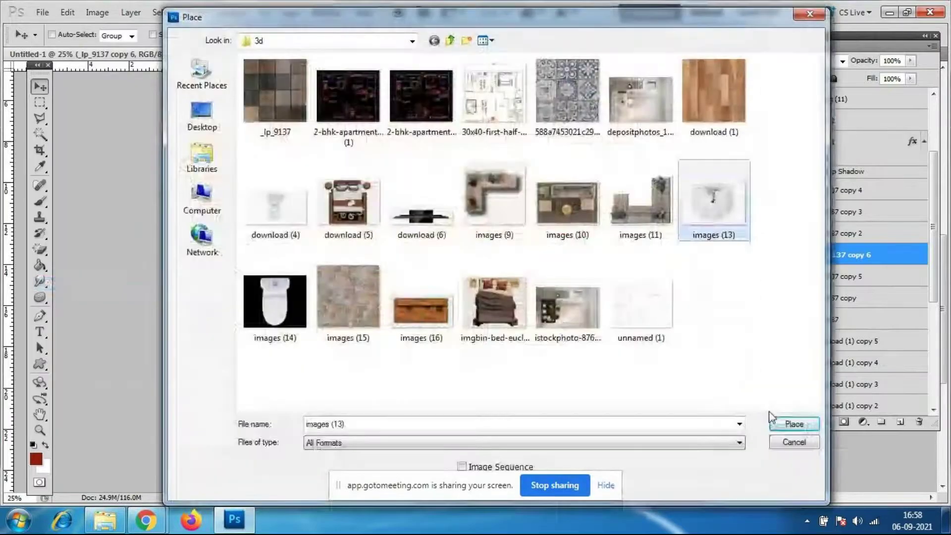
pyautogui.click(794, 423)
pyautogui.press('Return')
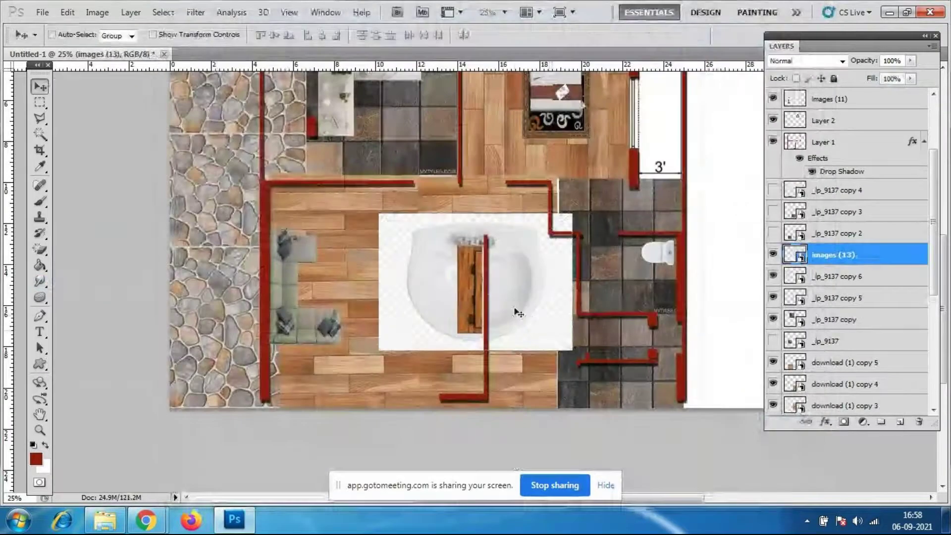
pyautogui.scroll(2, 910, 261)
pyautogui.moveTo(887, 298); pyautogui.dragTo(845, 100)
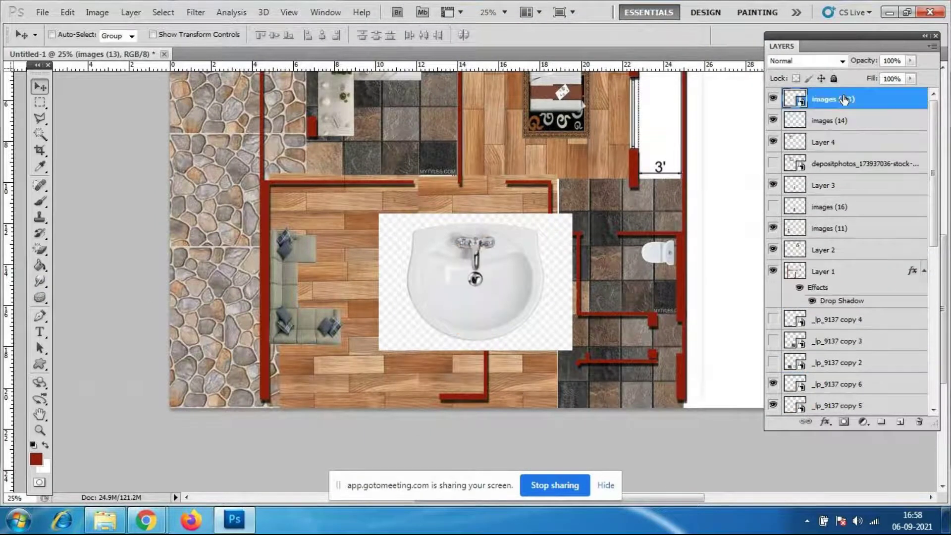
# Rasterize the washbasin layer, try to erase its checkered background with the Magic Eraser, and undo the erasing
pyautogui.click(39, 249)
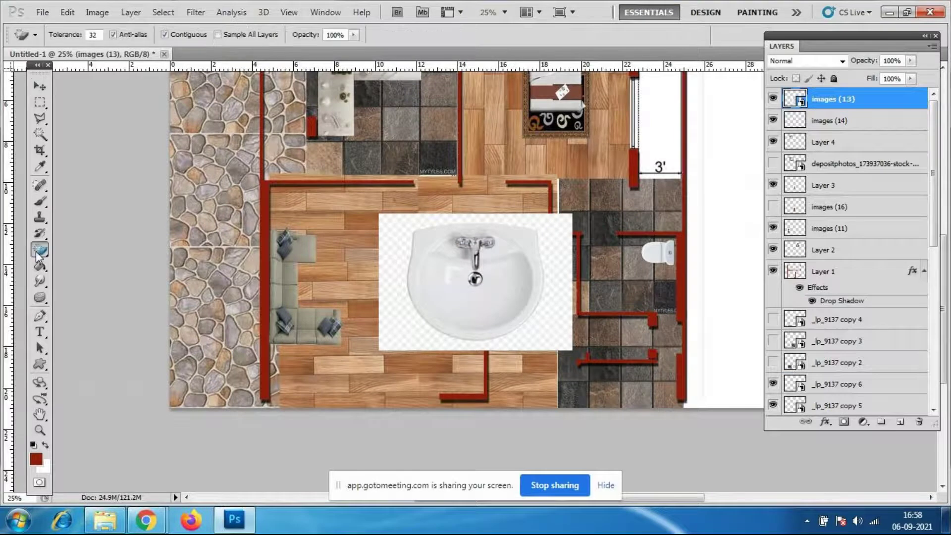
pyautogui.click(410, 335)
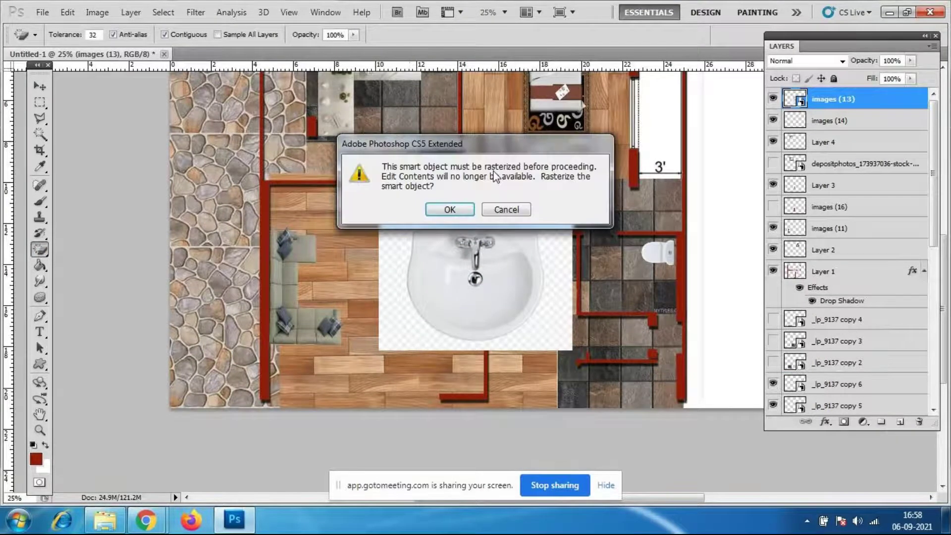
pyautogui.click(450, 209)
pyautogui.click(545, 325)
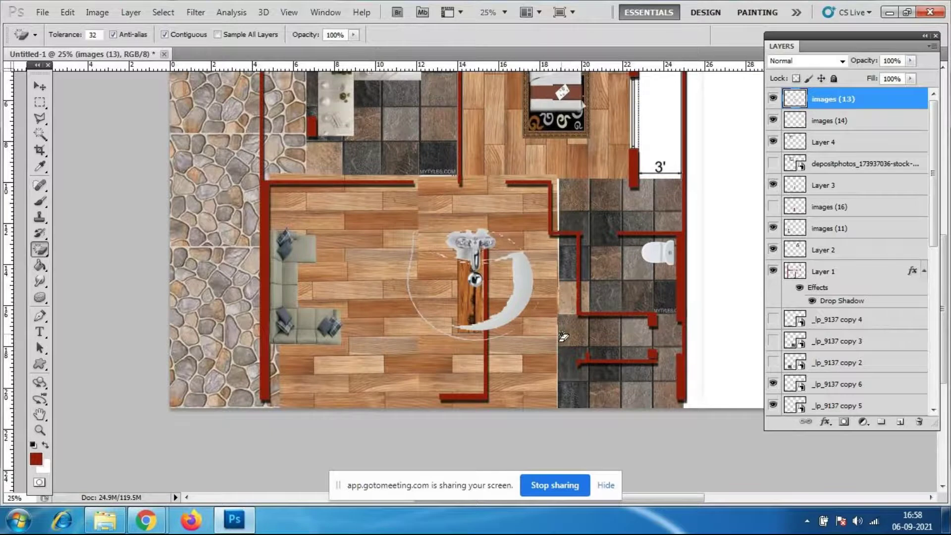
pyautogui.hotkey('ctrl', 'z')
pyautogui.hotkey('ctrl', 'z')
pyautogui.hotkey('ctrl', 'z')
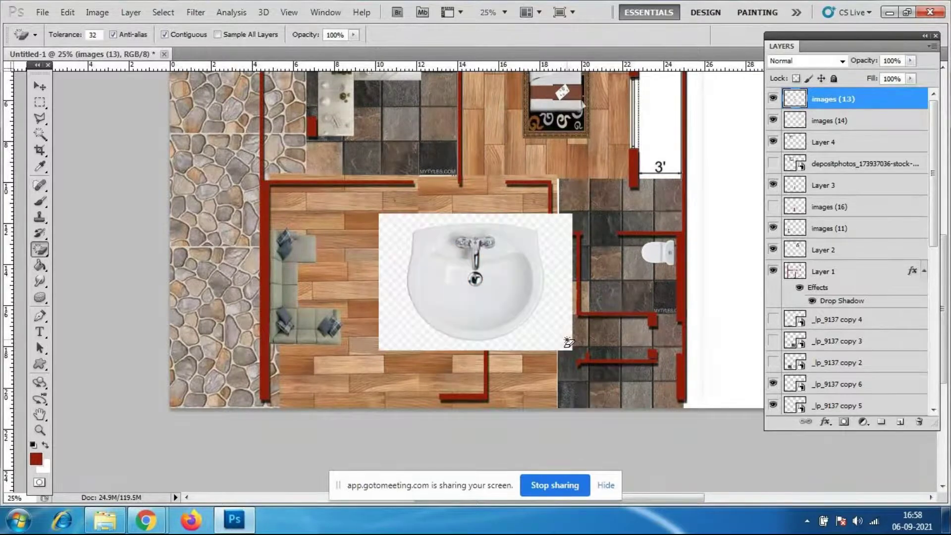
# Trace the washbasin's outline with the Polygonal Lasso to select it without its checkered background
pyautogui.click(39, 118)
pyautogui.click(412, 229)
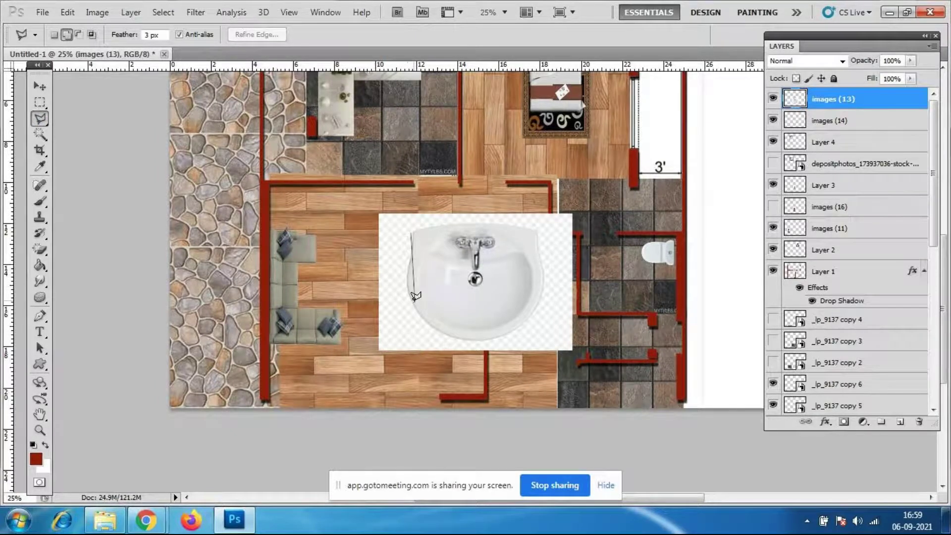
pyautogui.click(407, 280)
pyautogui.click(407, 293)
pyautogui.click(419, 315)
pyautogui.click(433, 328)
pyautogui.click(448, 337)
pyautogui.click(481, 342)
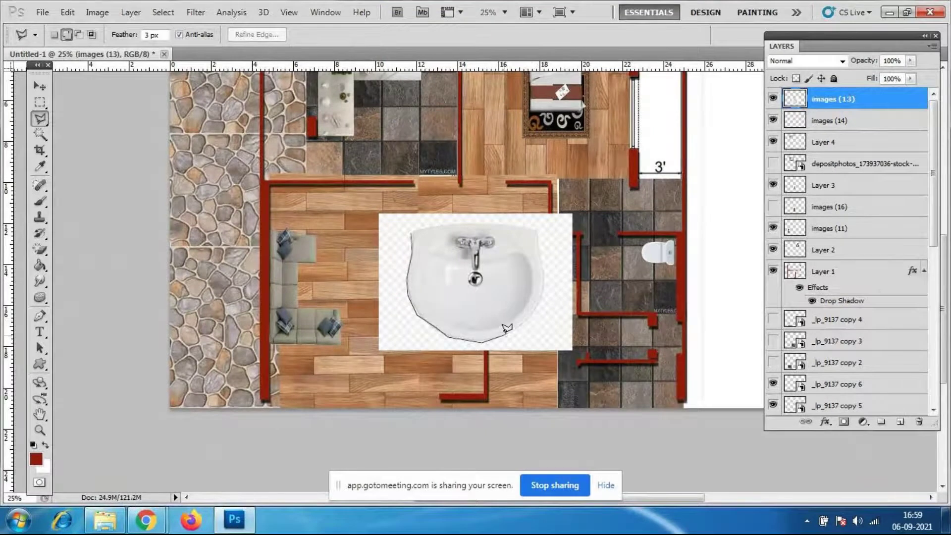
pyautogui.click(534, 318)
pyautogui.click(545, 285)
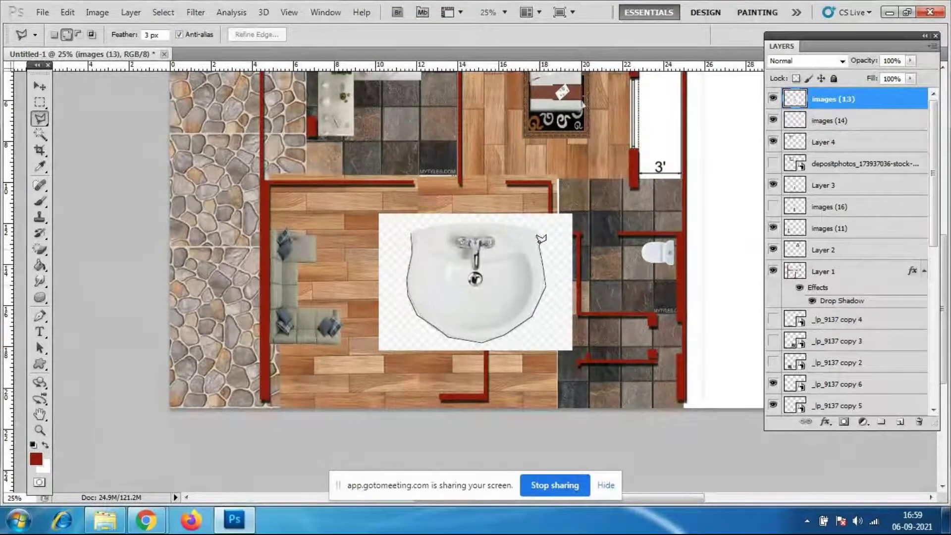
pyautogui.click(536, 226)
pyautogui.click(412, 232)
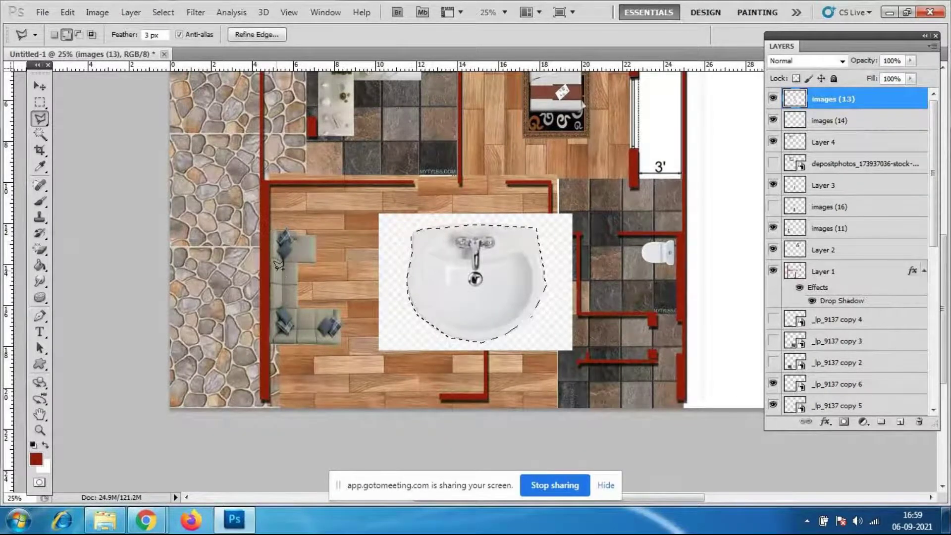
# Copy the selected washbasin to a new layer and hide the original images (13) layer
pyautogui.hotkey('ctrl', 'j')
pyautogui.click(773, 121)
pyautogui.press('v')
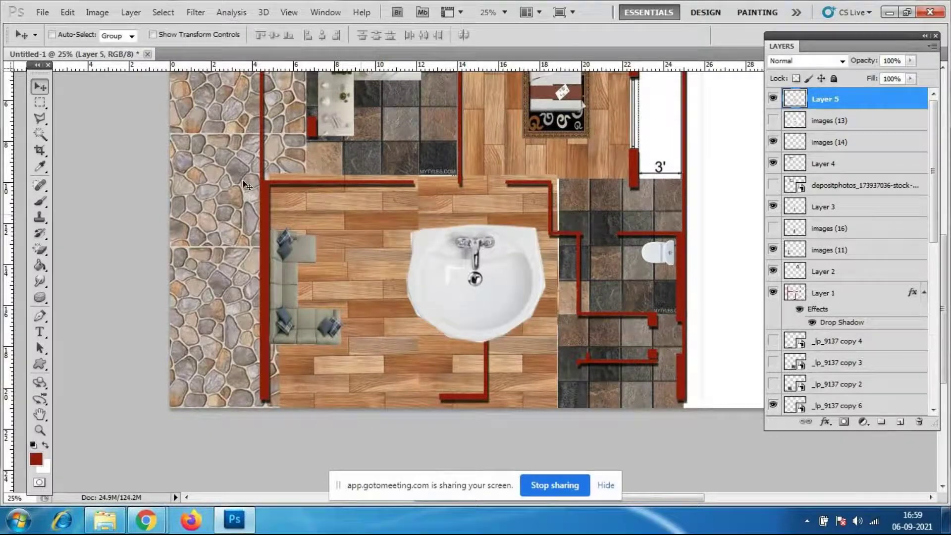
# Shrink the washbasin, rotate it a quarter turn and place it in the bathroom corner opposite the toilet
pyautogui.hotkey('ctrl', 't')
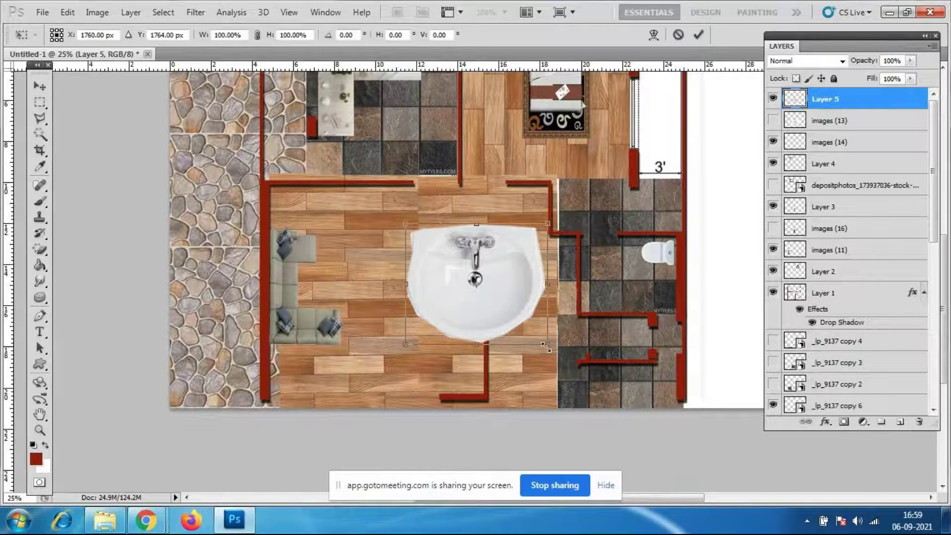
pyautogui.moveTo(546, 347); pyautogui.dragTo(620, 287)
pyautogui.press('Return')
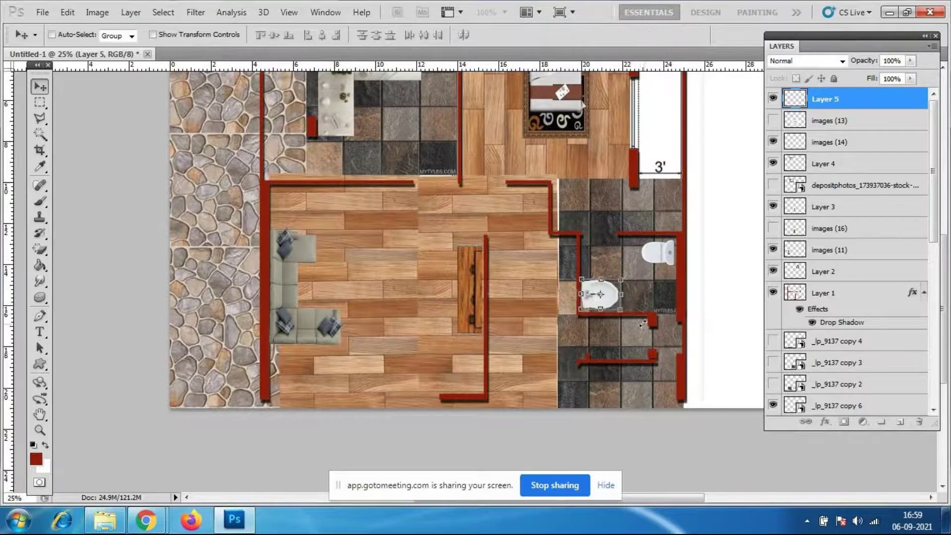
# Squeeze the washbasin to roughly half its depth so it sits compactly against the bathroom wall
pyautogui.hotkey('ctrl', '+')
pyautogui.hotkey('ctrl', '+')
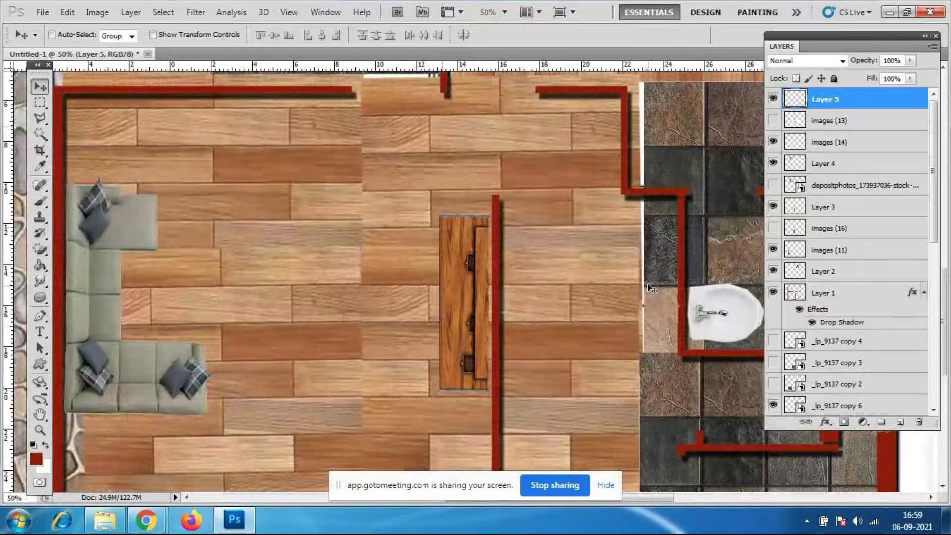
pyautogui.hotkey('ctrl', 't')
pyautogui.moveTo(819, 40); pyautogui.dragTo(868, 39)
pyautogui.moveTo(766, 313); pyautogui.dragTo(758, 336)
pyautogui.press('Return')
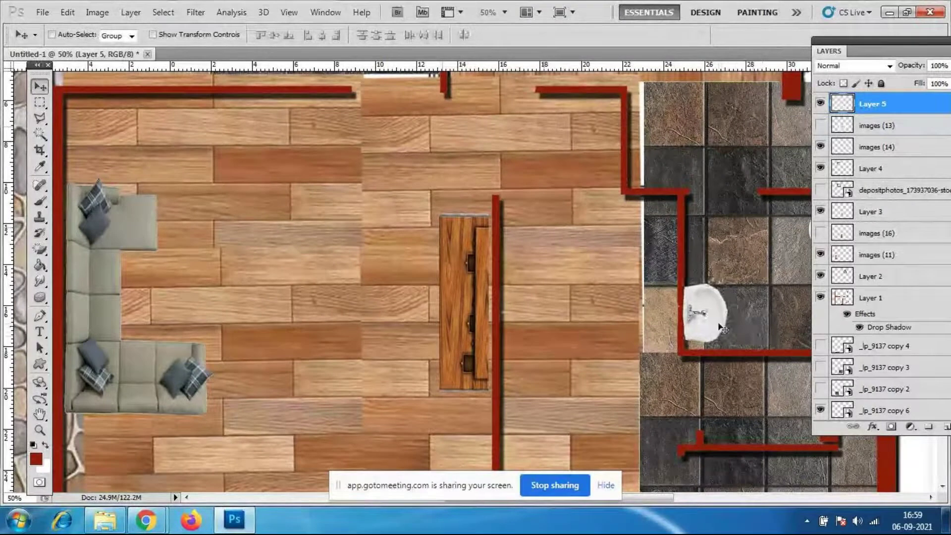
# Switch to the 3d folder in Windows Explorer, view the depositphotos modern kitchen picture, and return to the plan in Photoshop
pyautogui.scroll(1, 730, 304)
pyautogui.hotkey('ctrl', '-')
pyautogui.hotkey('ctrl', '-')
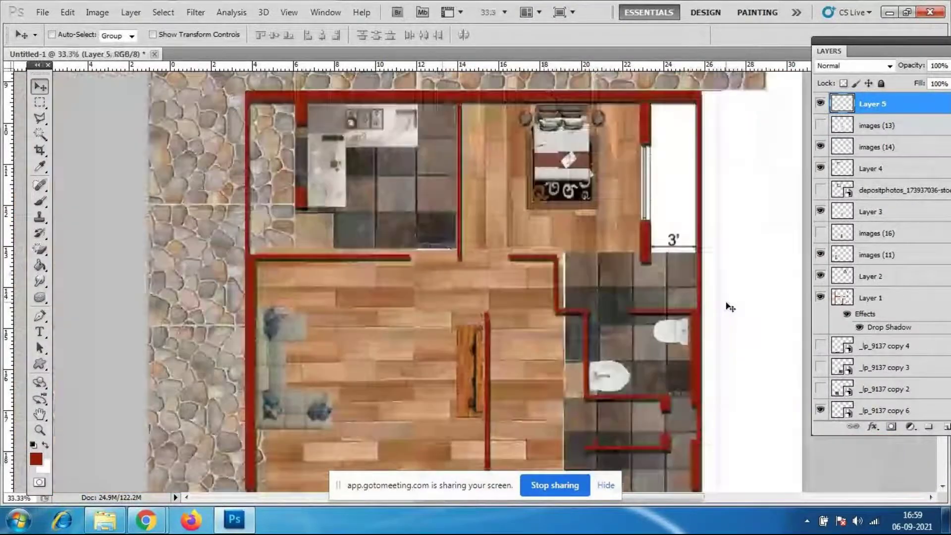
pyautogui.scroll(-2, 686, 211)
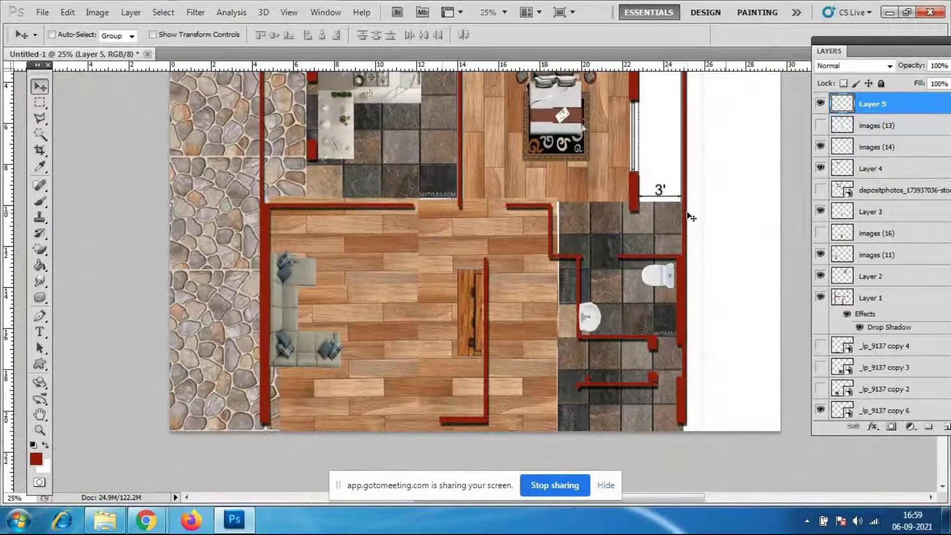
pyautogui.scroll(2, 688, 212)
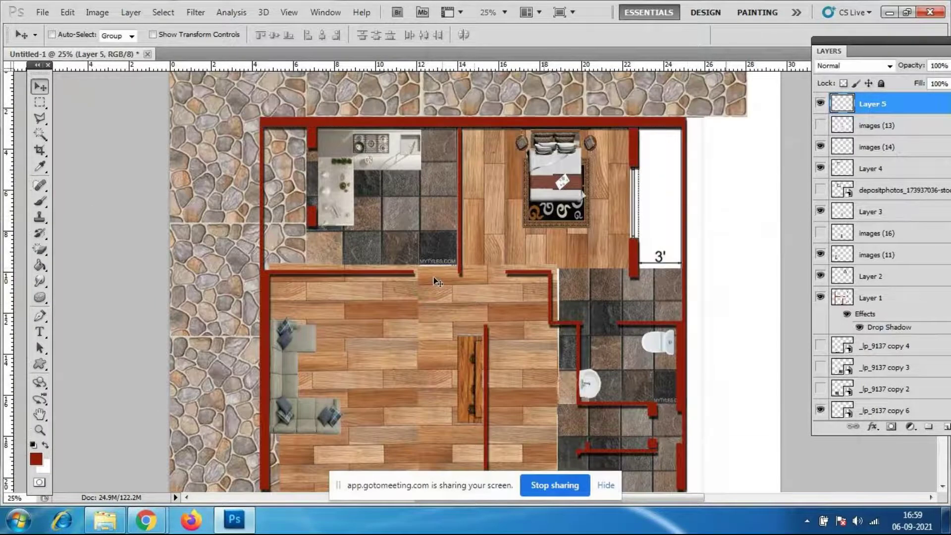
pyautogui.moveTo(146, 519)
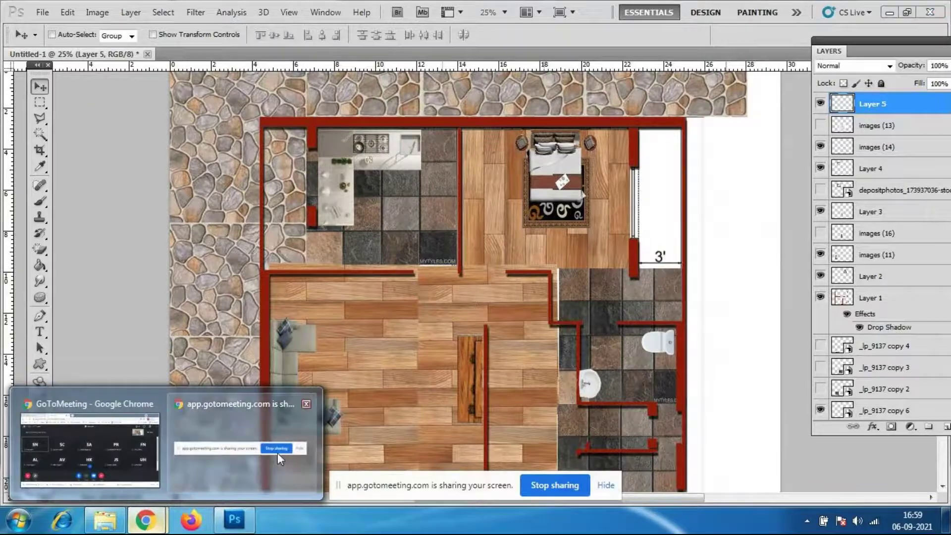
pyautogui.click(137, 450)
pyautogui.click(105, 521)
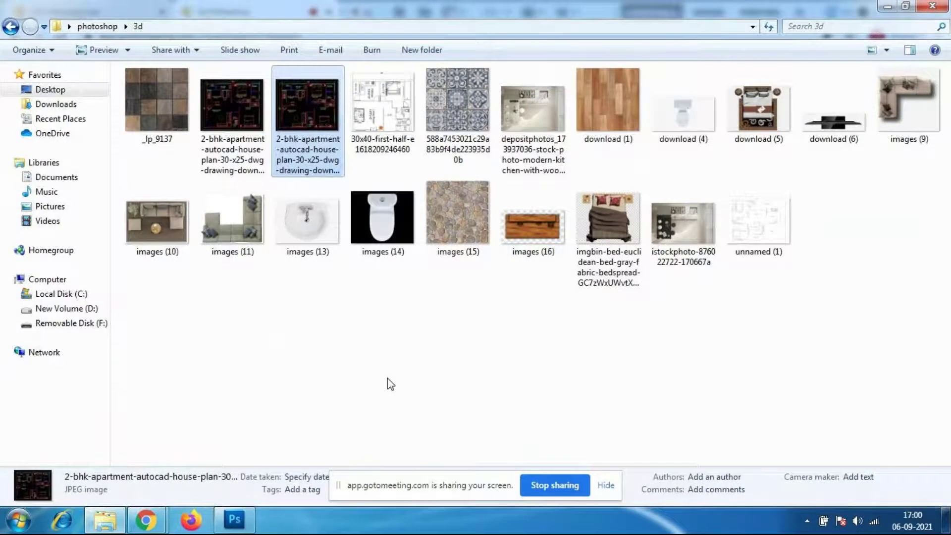
pyautogui.doubleClick(520, 113)
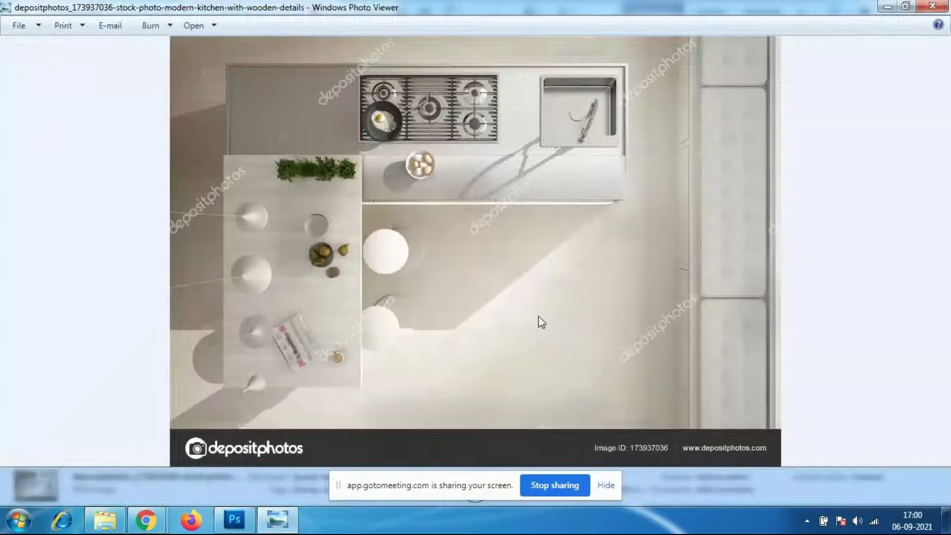
pyautogui.click(934, 6)
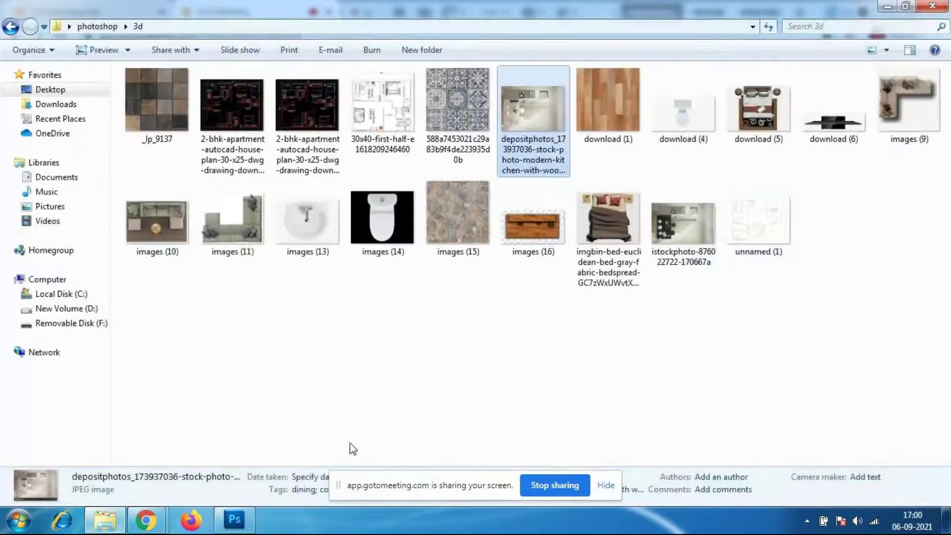
pyautogui.click(234, 521)
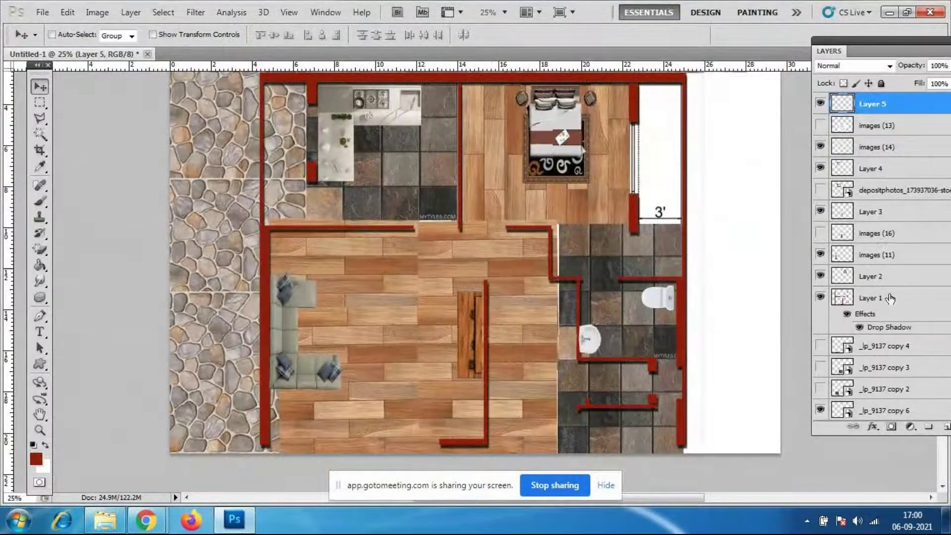
# Hide the living room's wood floor layers, download (1) copy 2 through copy 5
pyautogui.scroll(-5, 872, 301)
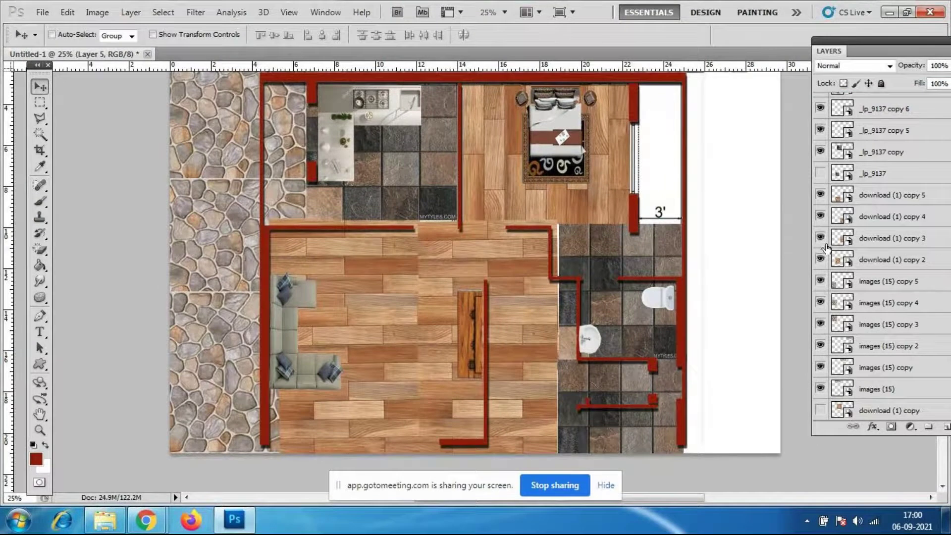
pyautogui.click(820, 260)
pyautogui.click(821, 238)
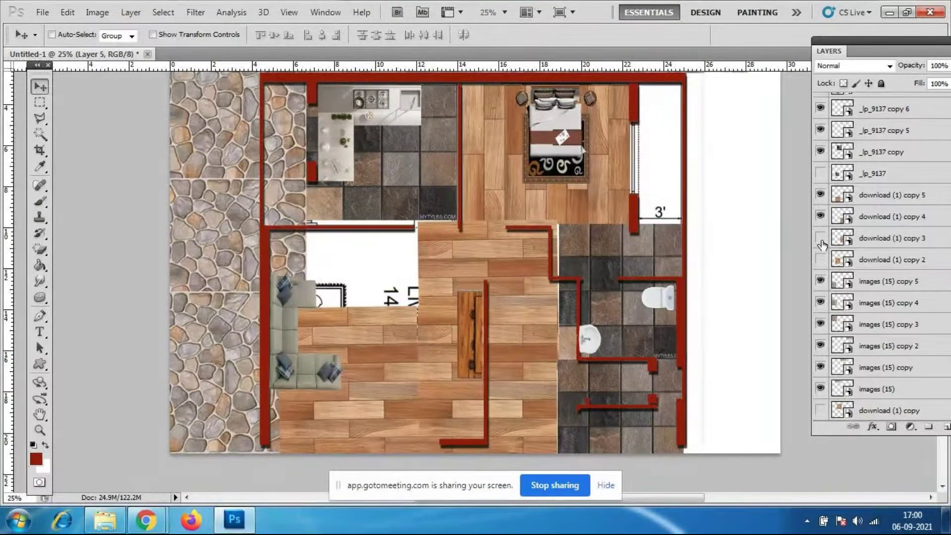
pyautogui.click(820, 216)
pyautogui.click(820, 196)
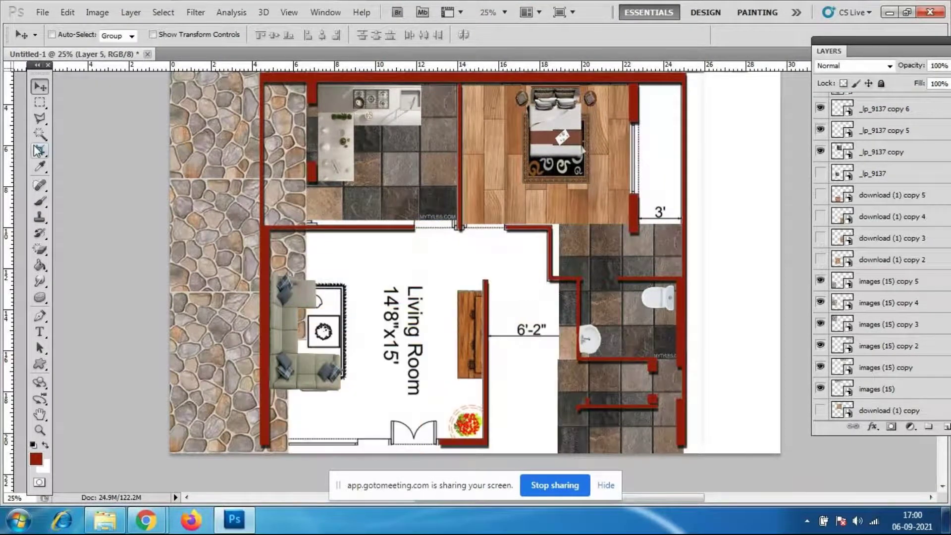
# Select the living room and adjoining passage floor area with a rectangular marquee
pyautogui.click(40, 102)
pyautogui.moveTo(267, 229); pyautogui.dragTo(560, 454)
pyautogui.scroll(-3, 890, 205)
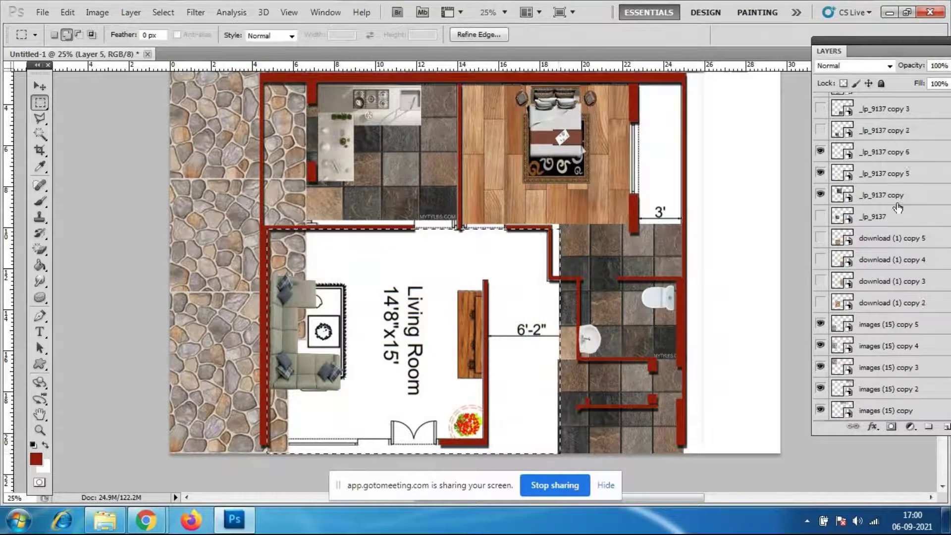
# Add a new layer above images (15) copy 5 and fill the selected floor with dark red at 50% opacity
pyautogui.click(889, 216)
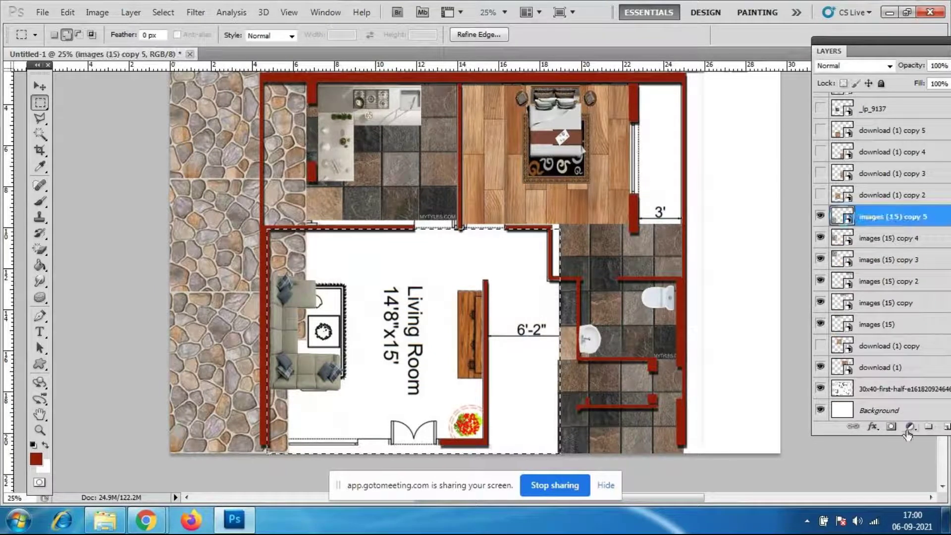
pyautogui.moveTo(821, 41); pyautogui.dragTo(733, 41)
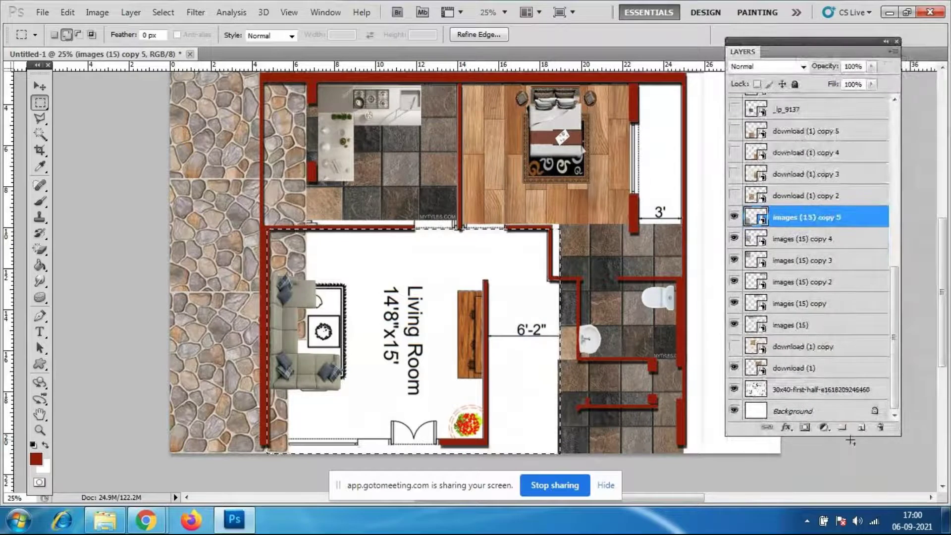
pyautogui.click(861, 429)
pyautogui.press('g')
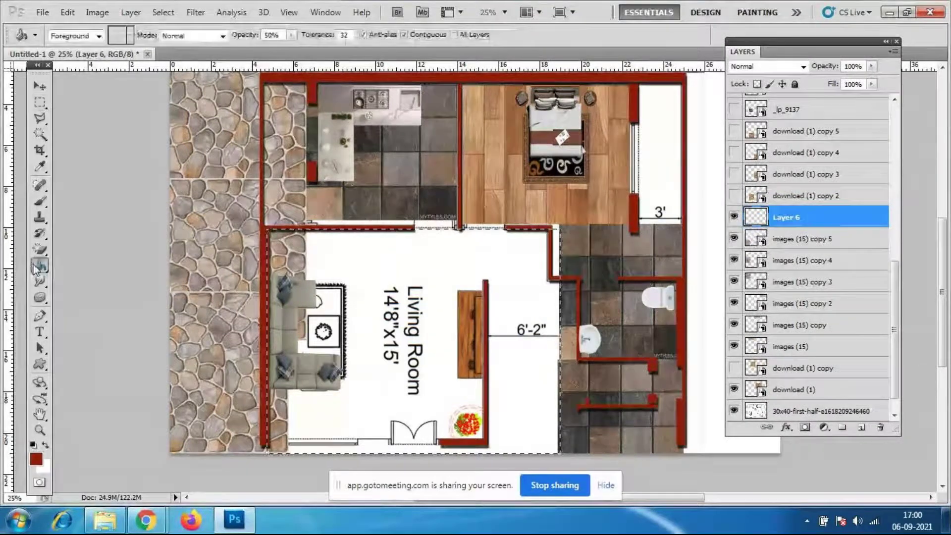
pyautogui.click(377, 300)
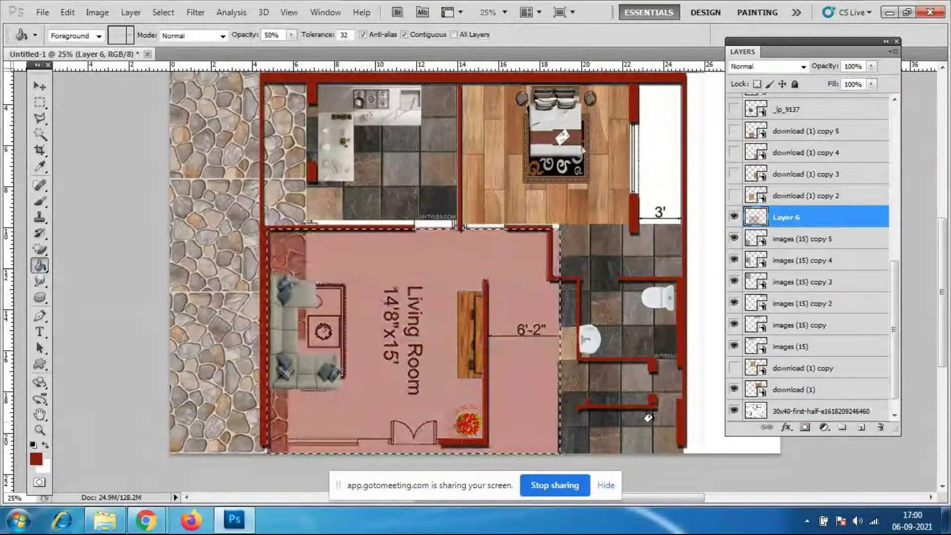
pyautogui.click(623, 429)
pyautogui.hotkey('ctrl', 'z')
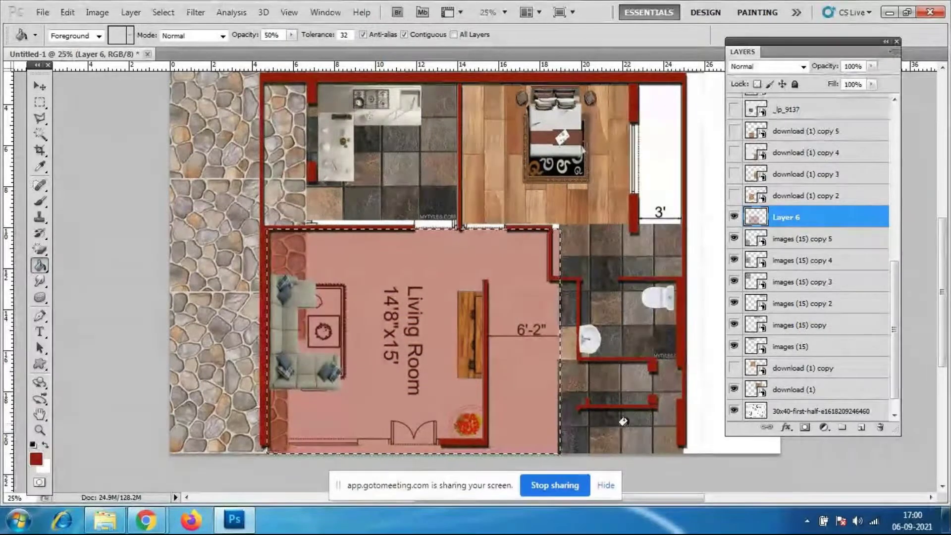
pyautogui.rightClick(822, 219)
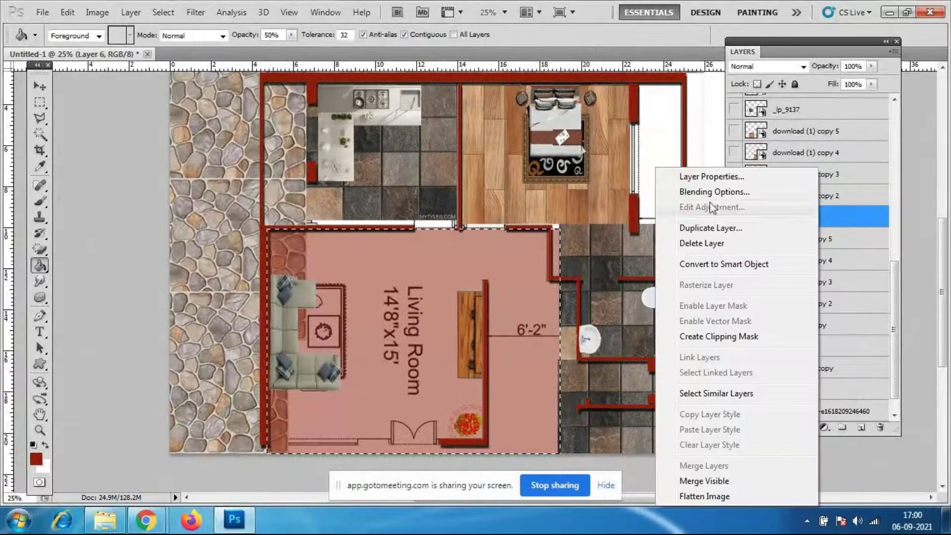
pyautogui.click(712, 192)
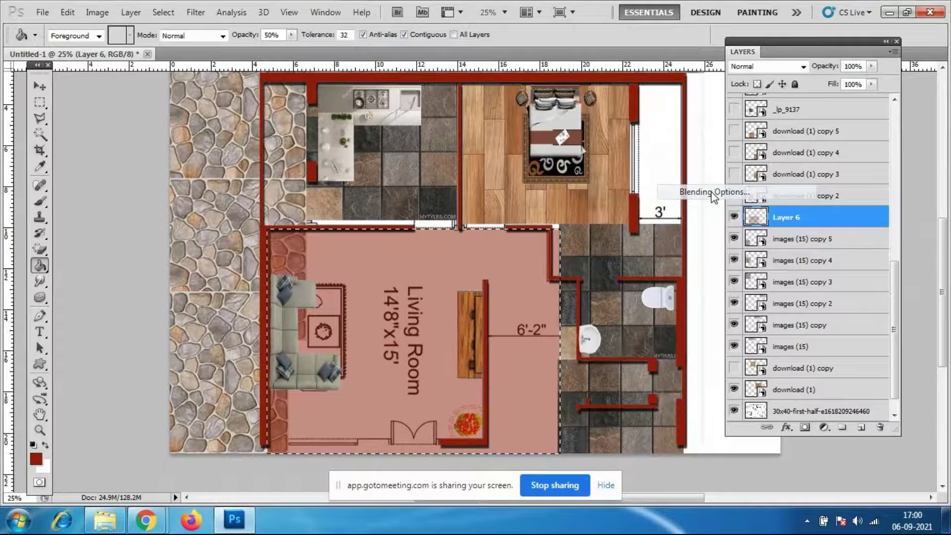
pyautogui.click(587, 193)
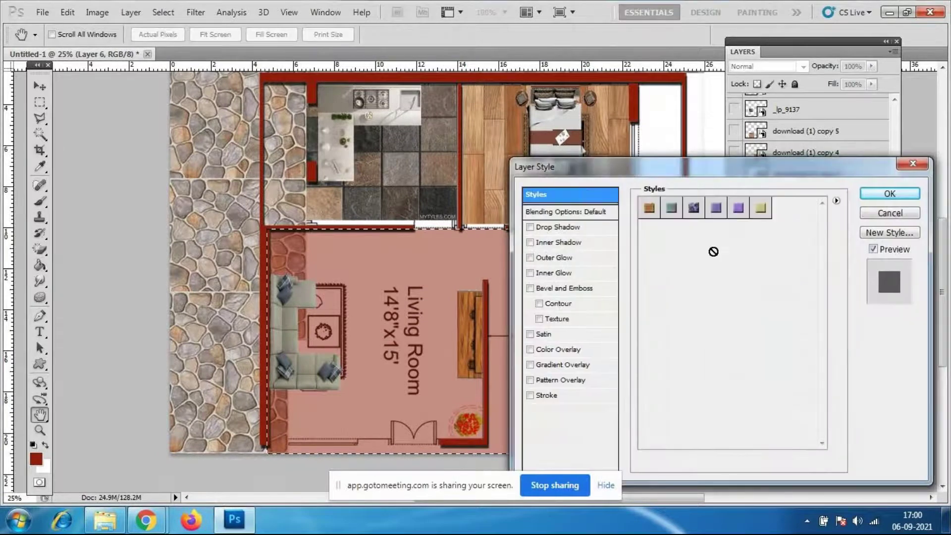
pyautogui.click(762, 209)
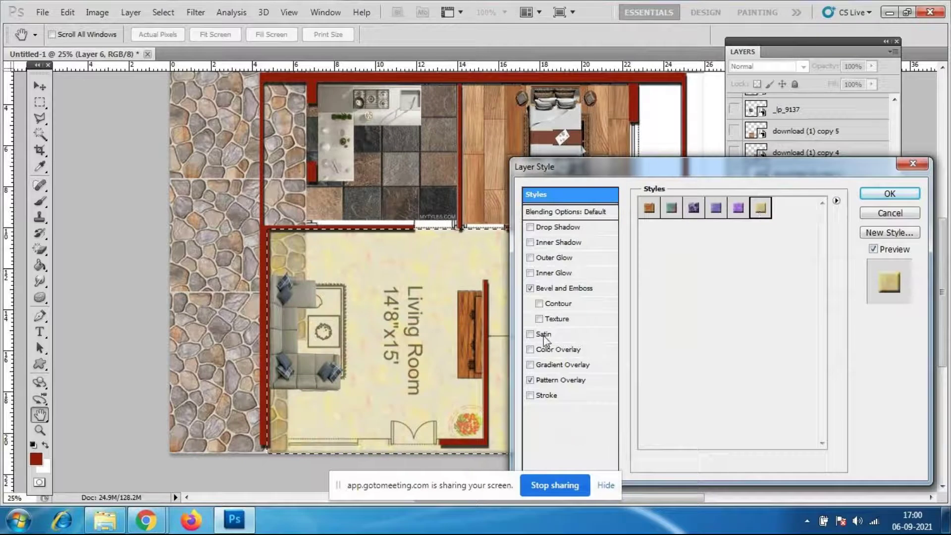
pyautogui.click(650, 209)
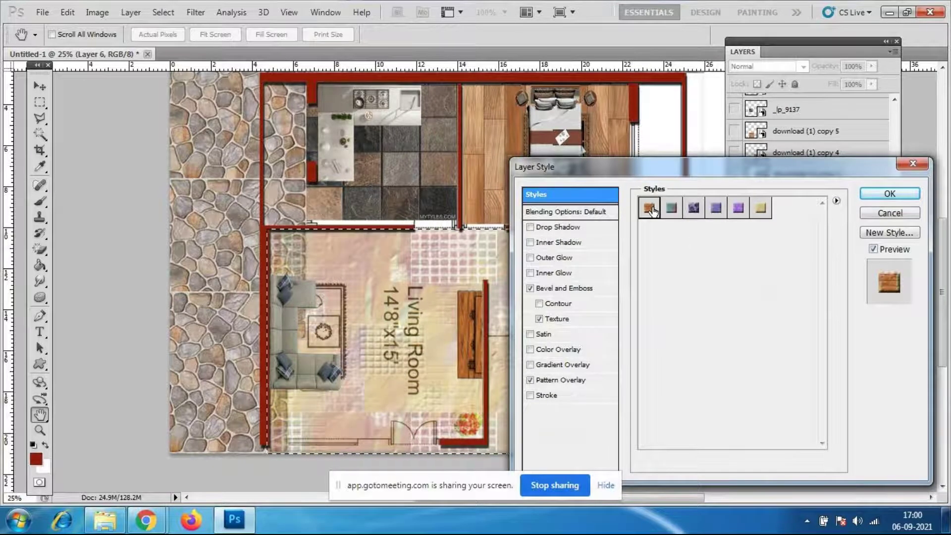
pyautogui.click(762, 209)
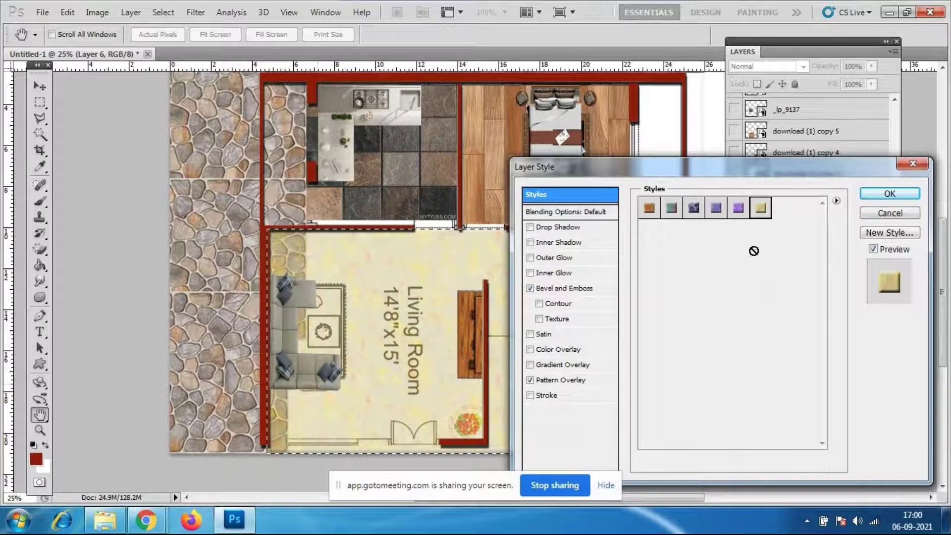
pyautogui.click(836, 200)
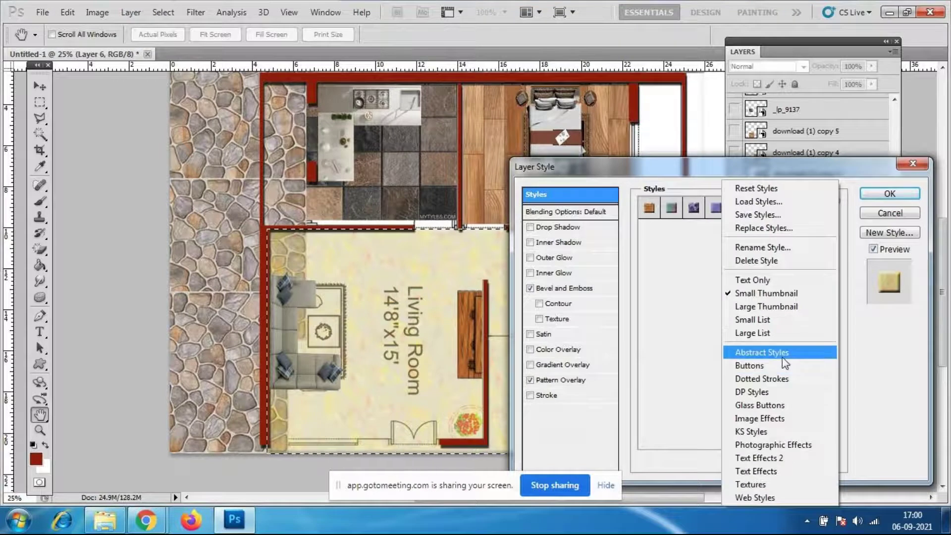
pyautogui.click(888, 192)
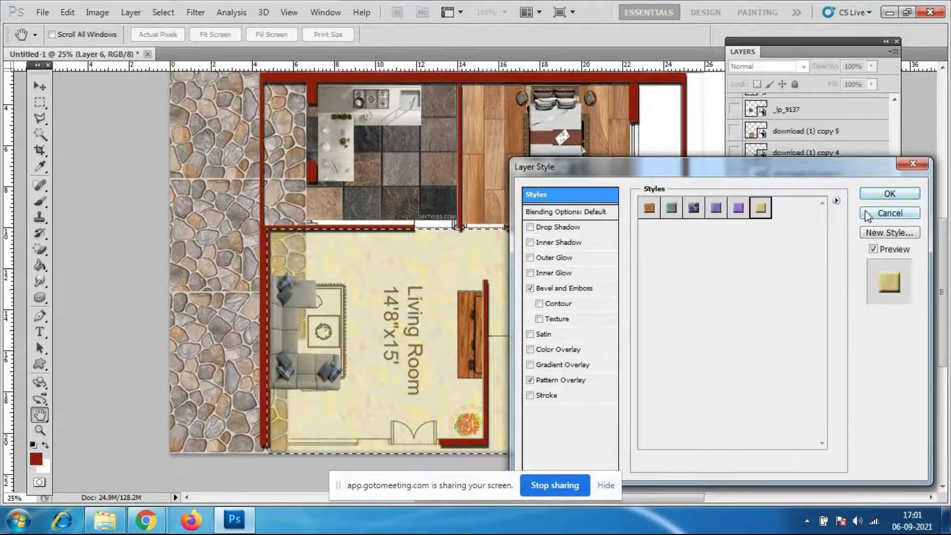
pyautogui.click(896, 212)
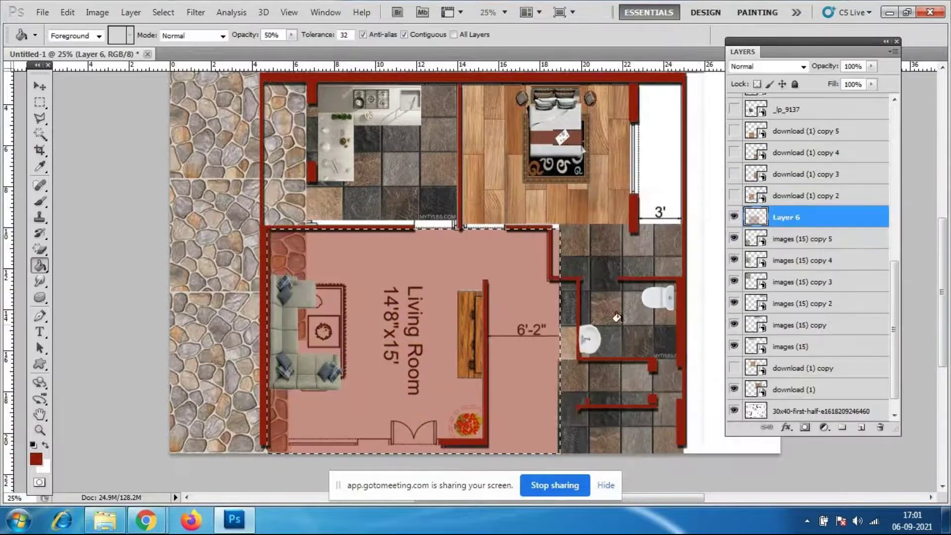
# Apply the pale yellow preset style with bevel and pattern overlay to the living room fill layer, and clear the selection
pyautogui.rightClick(799, 236)
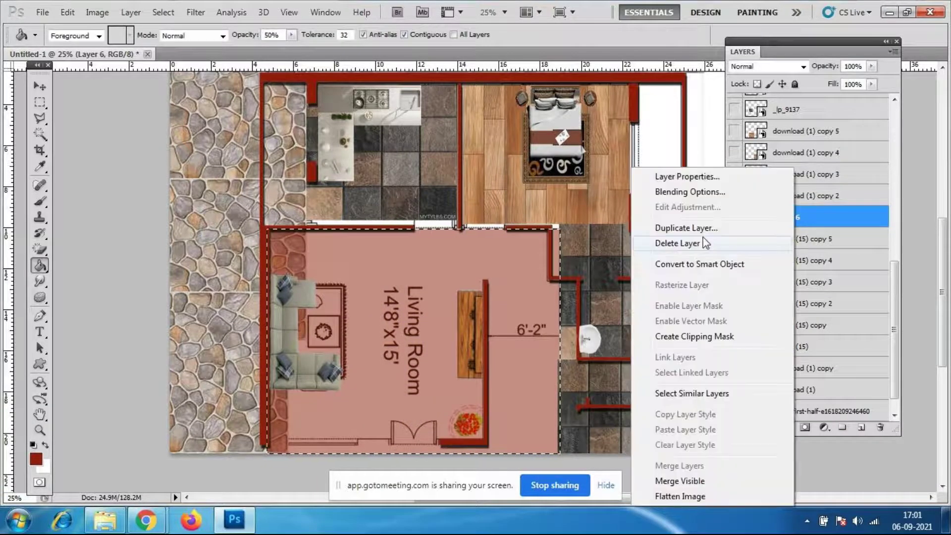
pyautogui.press('Escape')
pyautogui.press('h')
pyautogui.doubleClick(762, 224)
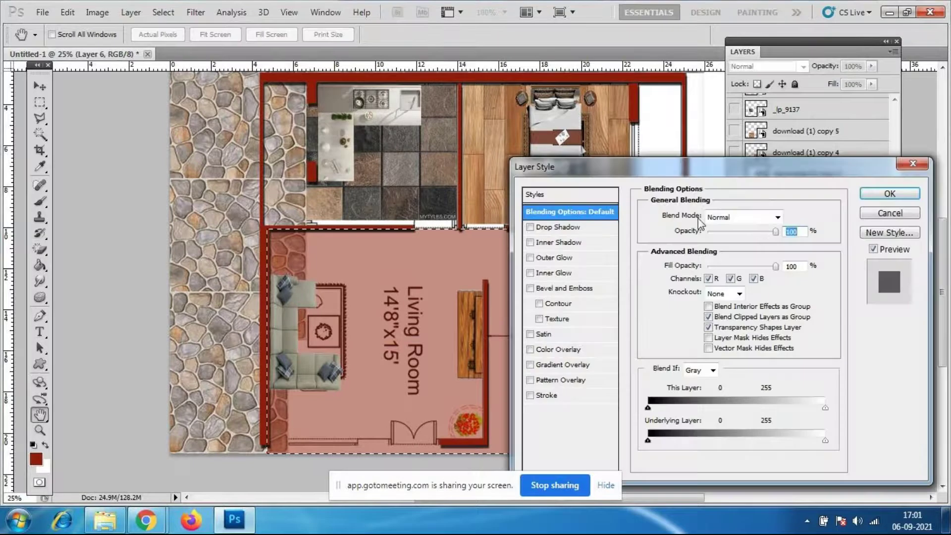
pyautogui.click(535, 194)
pyautogui.click(761, 208)
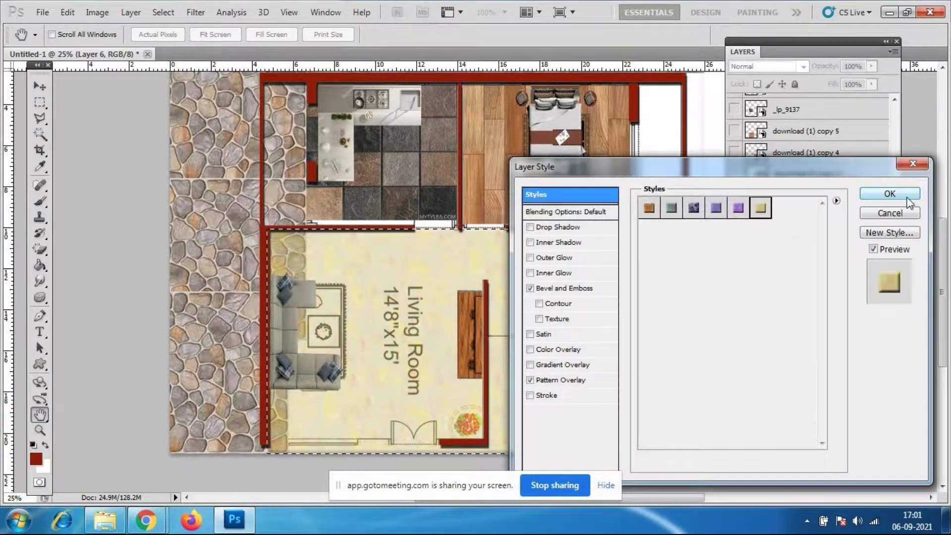
pyautogui.click(909, 198)
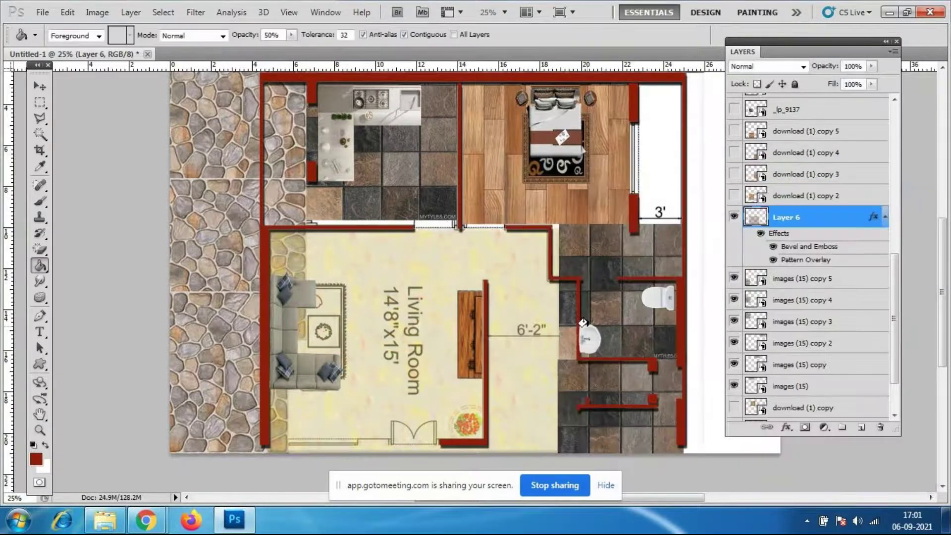
pyautogui.click(40, 87)
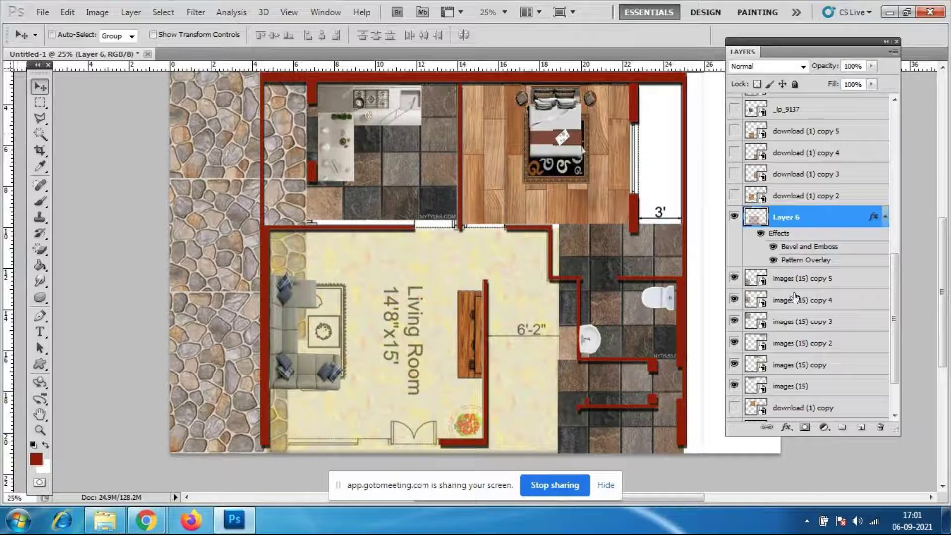
# Find and select the kitchen's tile floor layer, _lp_9137 copy, identifying it by toggling its visibility
pyautogui.scroll(-3, 794, 296)
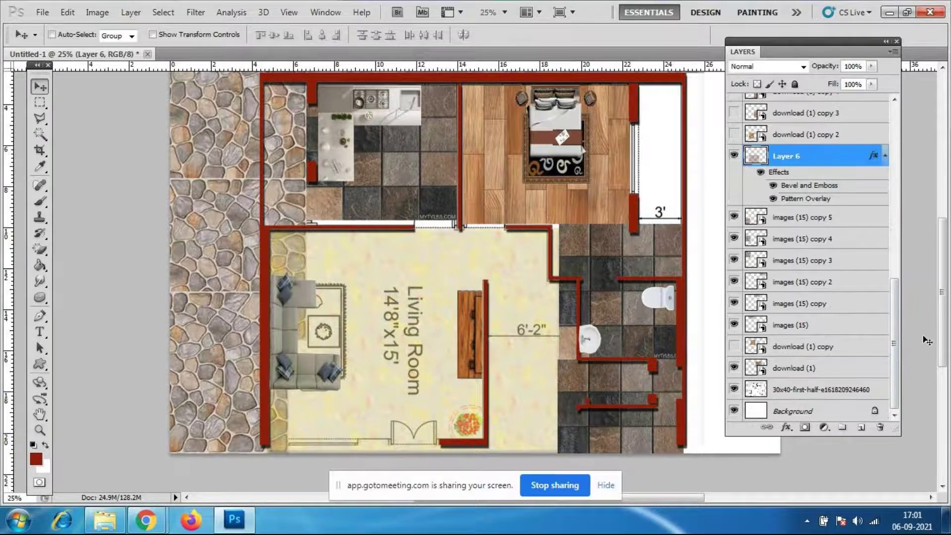
pyautogui.scroll(10, 833, 299)
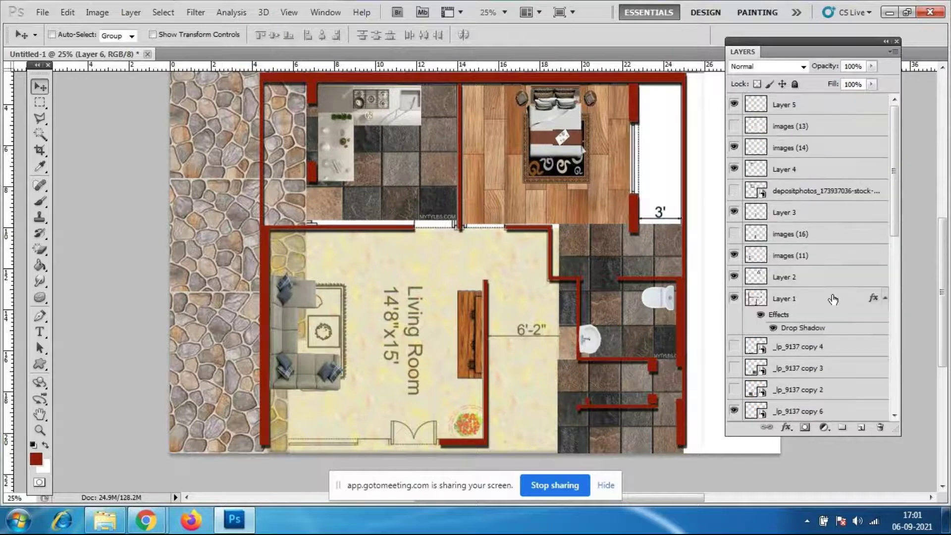
pyautogui.scroll(-6, 841, 311)
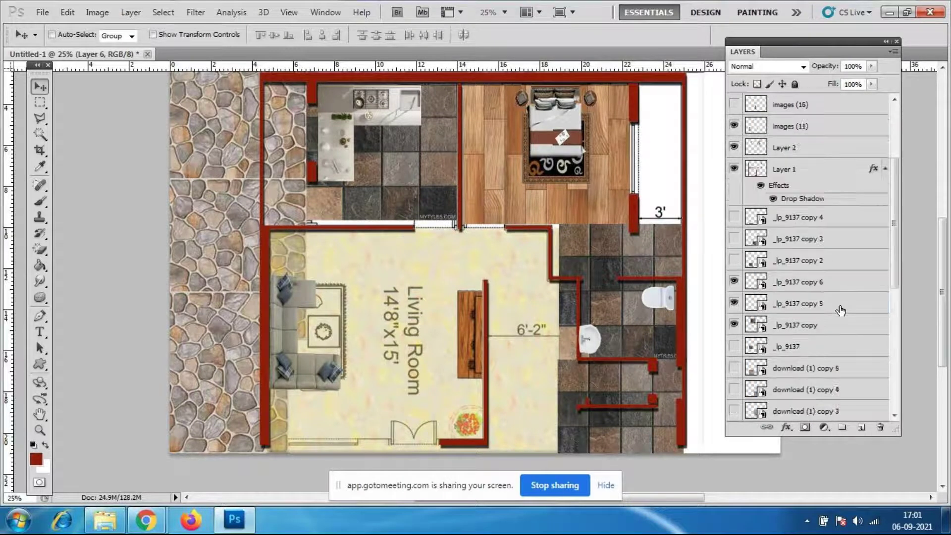
pyautogui.scroll(-5, 841, 310)
pyautogui.scroll(-5, 825, 302)
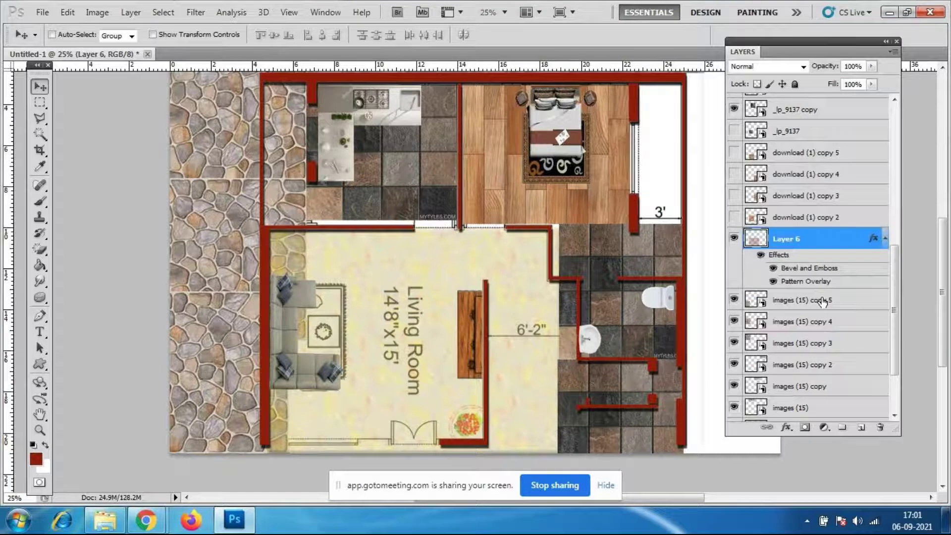
pyautogui.scroll(-4, 823, 301)
pyautogui.scroll(9, 823, 301)
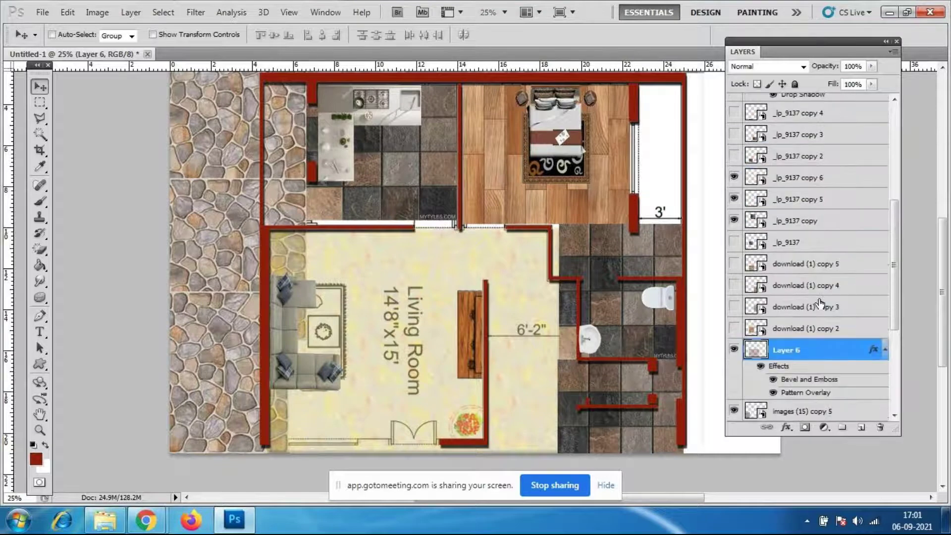
pyautogui.click(748, 226)
pyautogui.click(734, 220)
pyautogui.click(734, 220)
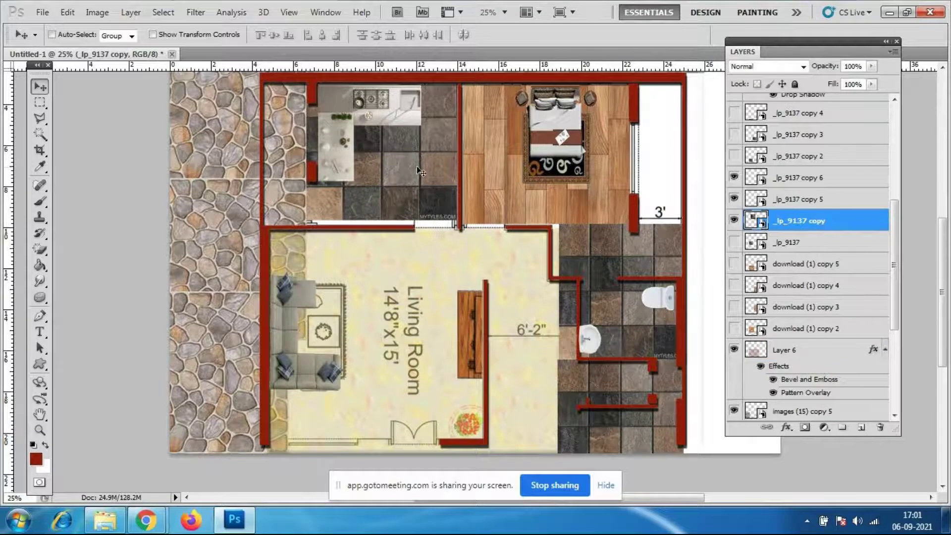
# Duplicate the kitchen tile layer onto the narrow strip left of the kitchen and scale the copy to 10.84% width and 32.04% height
pyautogui.moveTo(420, 170); pyautogui.dragTo(276, 175)
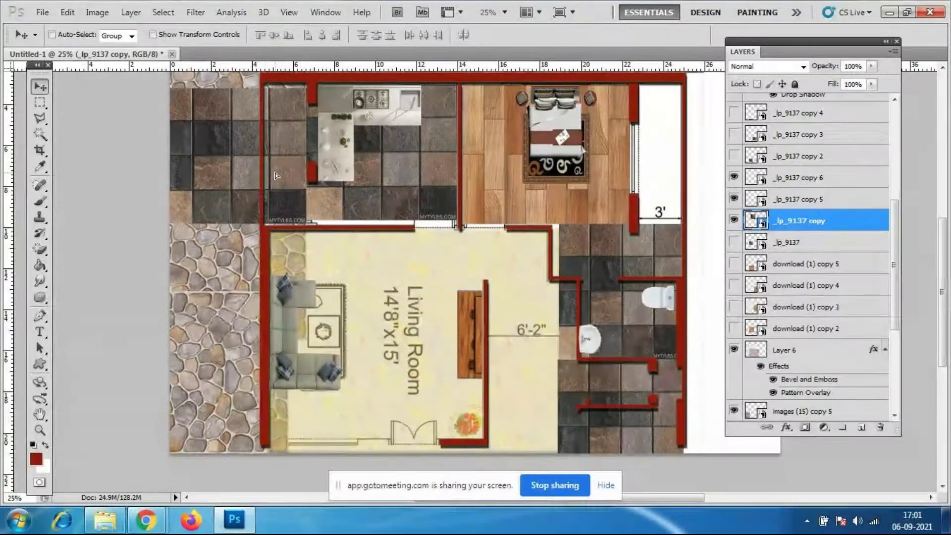
pyautogui.hotkey('ctrl', 'j')
pyautogui.hotkey('ctrl', 't')
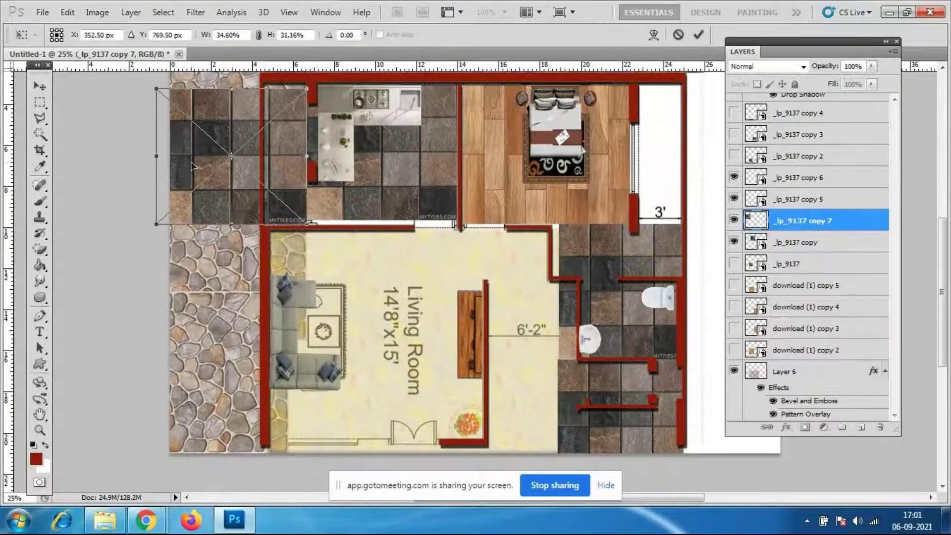
pyautogui.moveTo(156, 158); pyautogui.dragTo(262, 160)
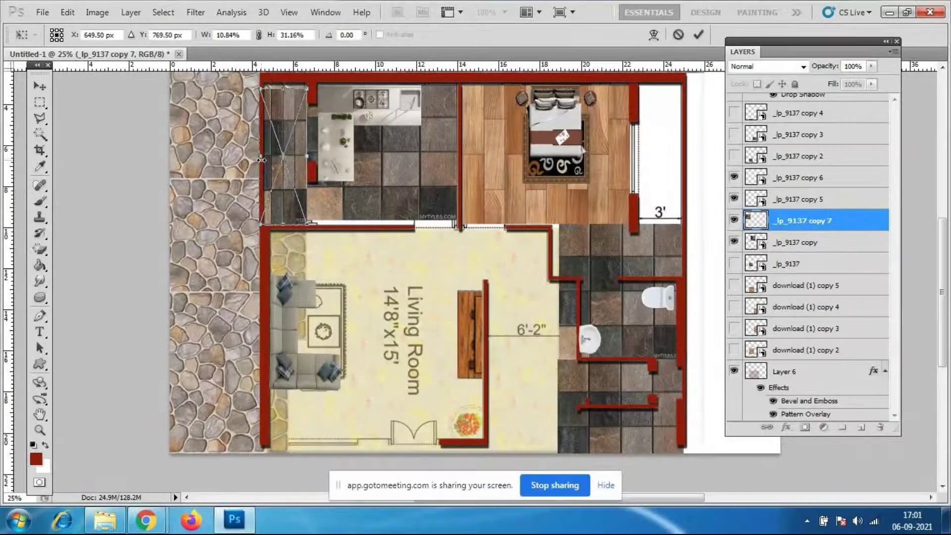
pyautogui.moveTo(287, 195); pyautogui.dragTo(285, 222)
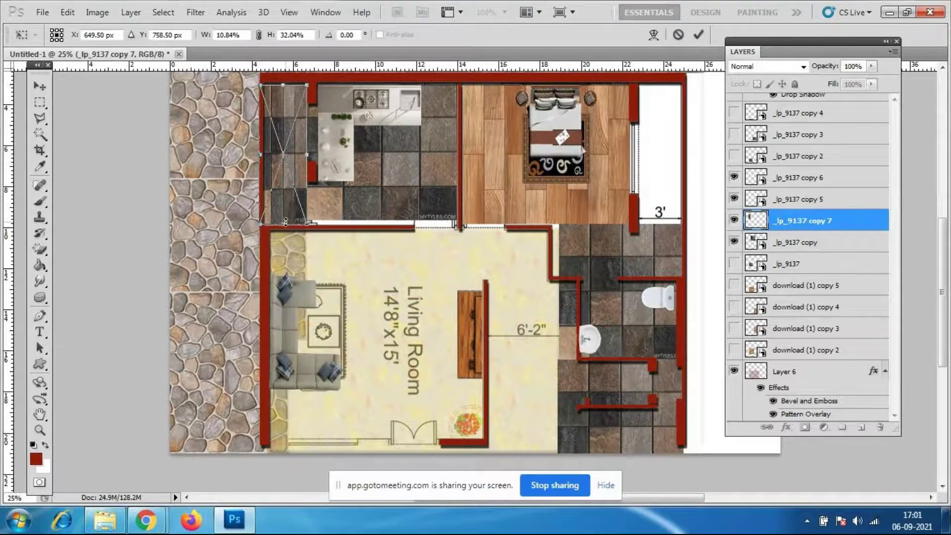
pyautogui.press('Return')
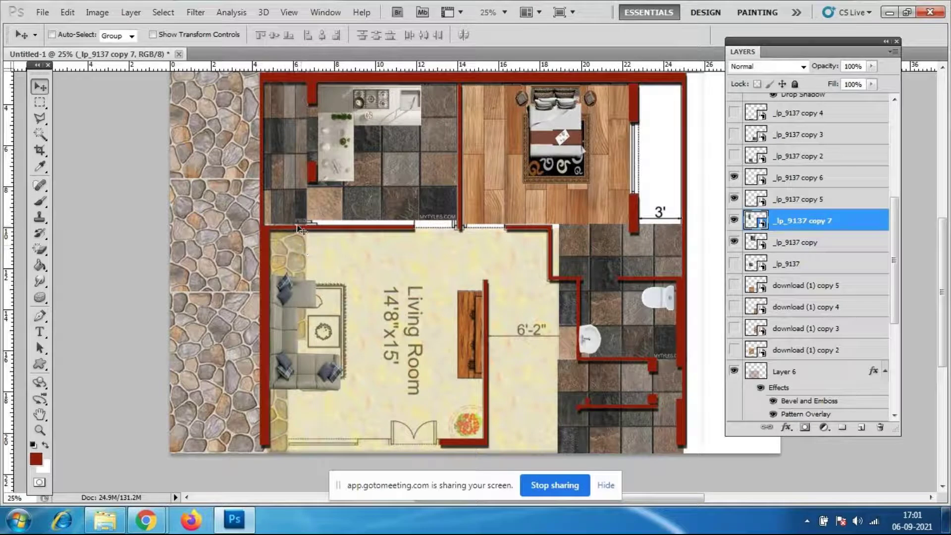
# Reduce the strip's tile layer to 11.42% height and place two copies below it to cover the strip
pyautogui.hotkey('ctrl', 't')
pyautogui.moveTo(300, 228); pyautogui.dragTo(289, 138)
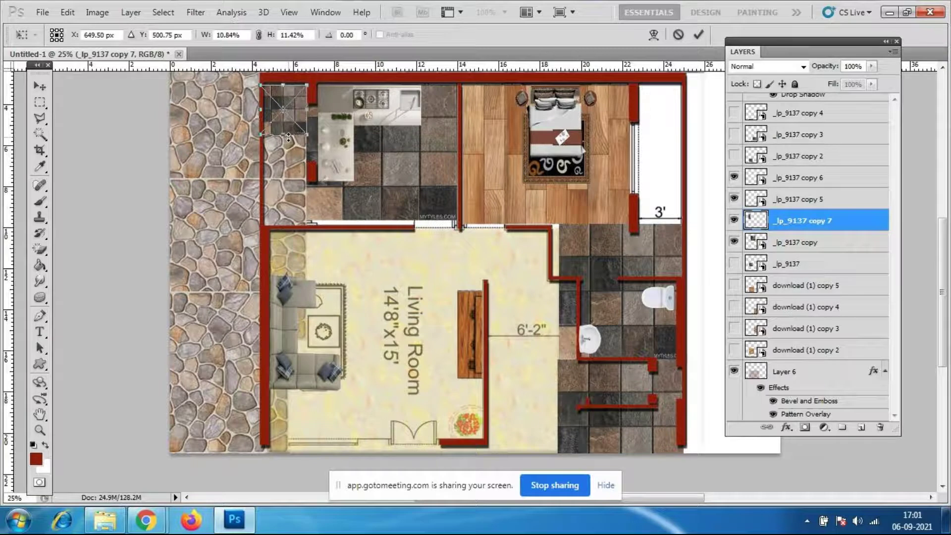
pyautogui.press('Return')
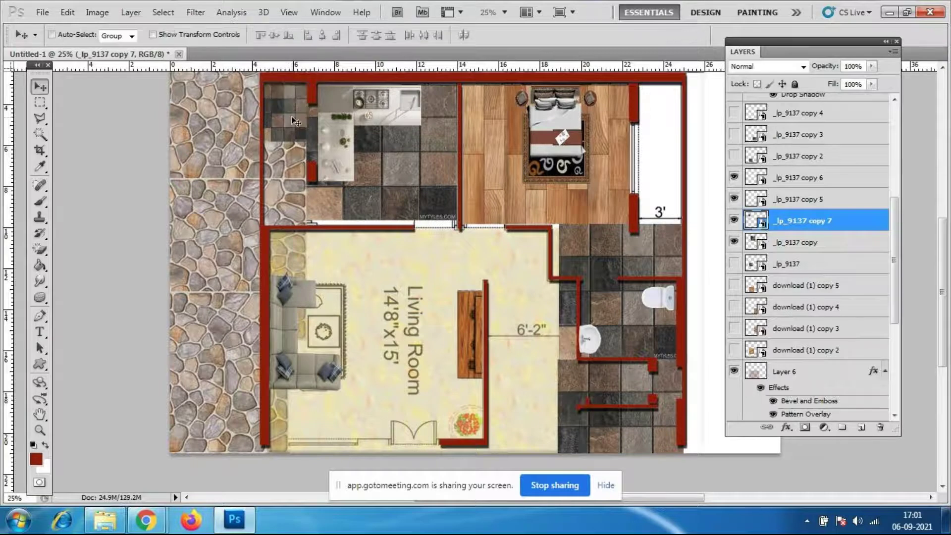
pyautogui.moveTo(291, 131); pyautogui.dragTo(303, 220)
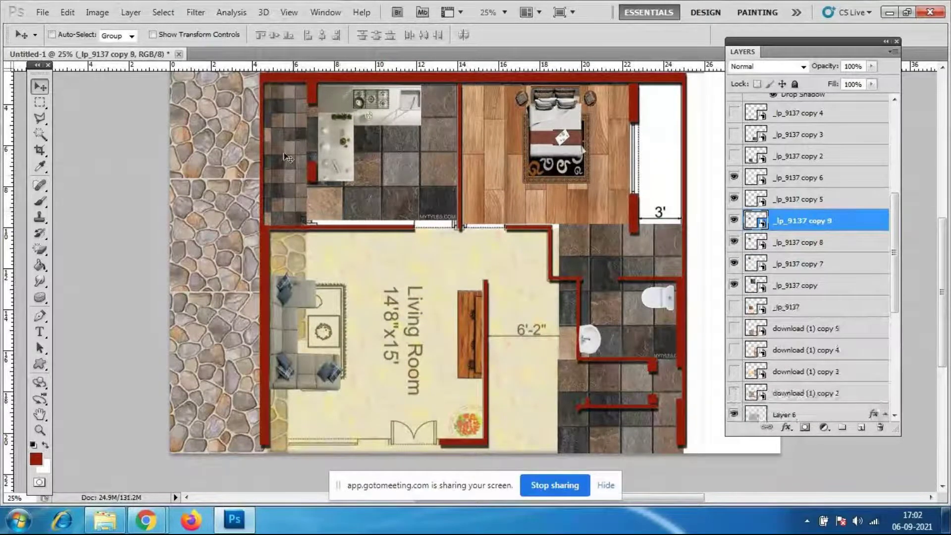
# Scale the bedroom's wood floor layer, download (1), down to 41.13% width and 34.32% height
pyautogui.scroll(-2, 627, 322)
pyautogui.scroll(5, 627, 323)
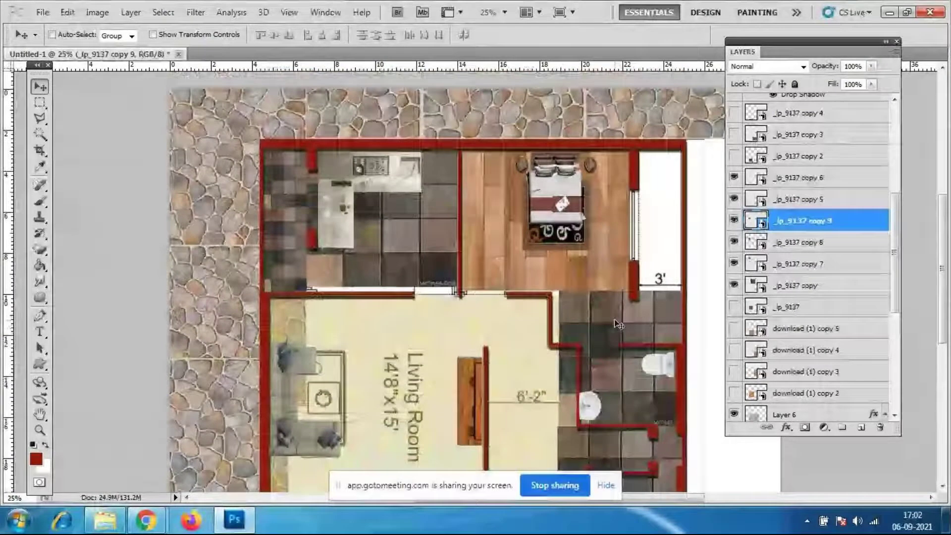
pyautogui.scroll(-4, 843, 287)
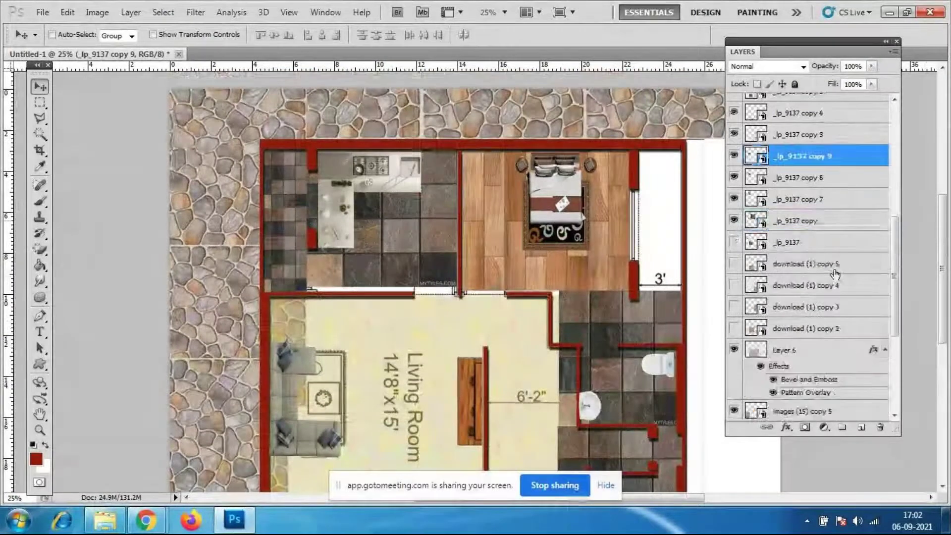
pyautogui.scroll(-2, 837, 339)
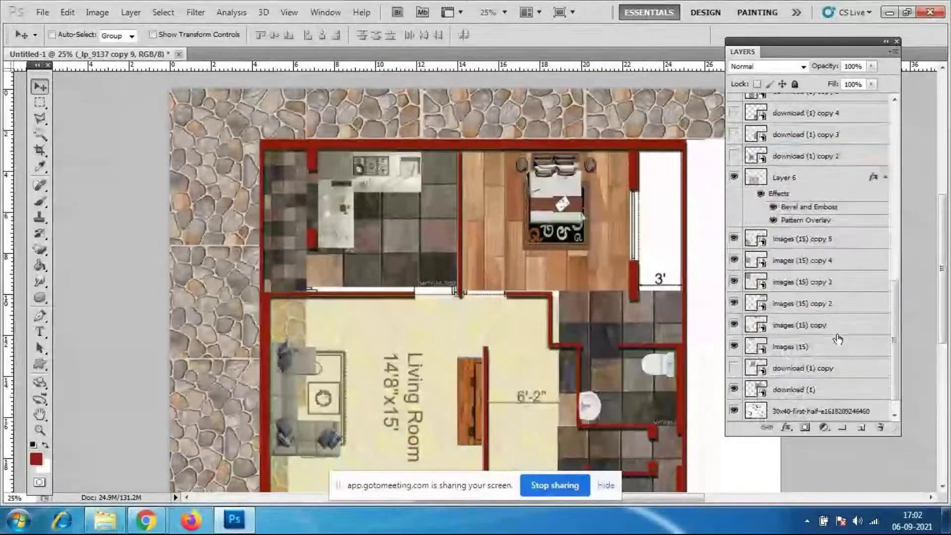
pyautogui.click(758, 261)
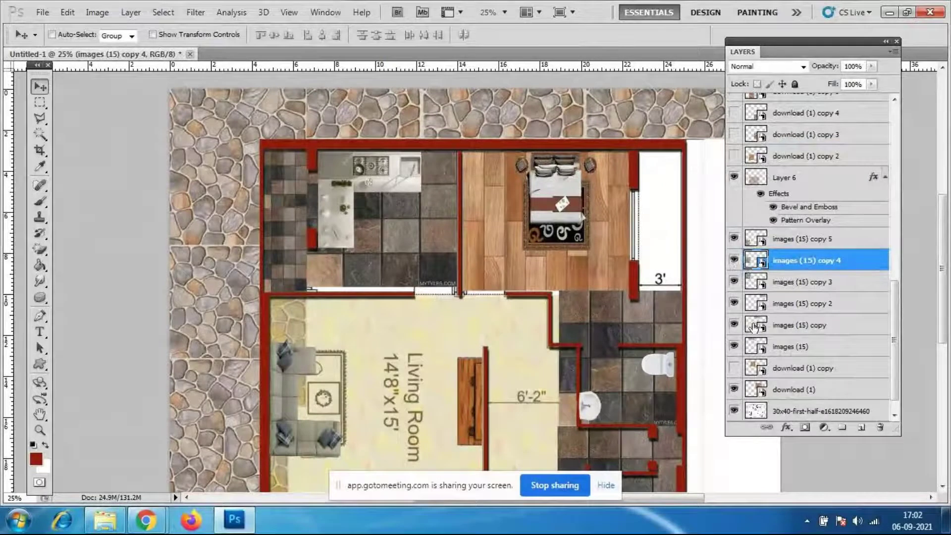
pyautogui.scroll(-1, 786, 364)
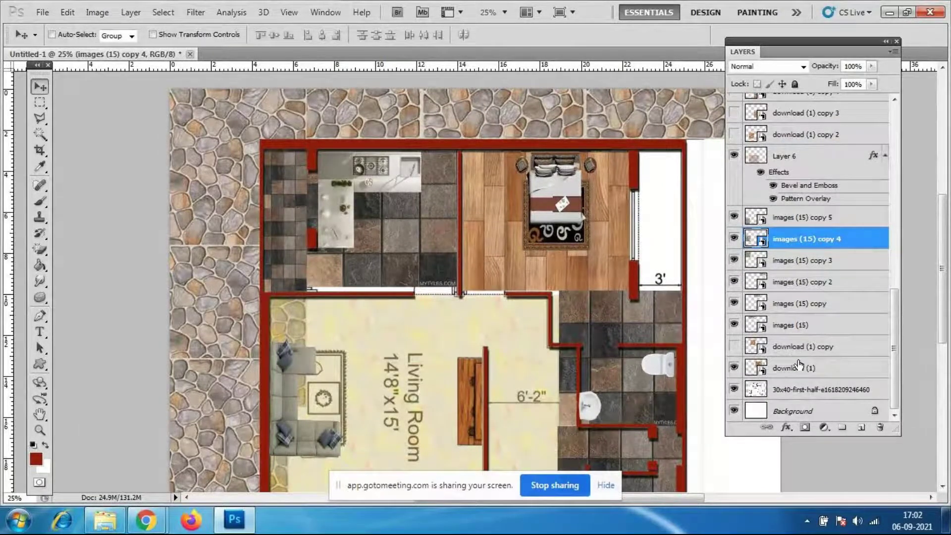
pyautogui.click(799, 366)
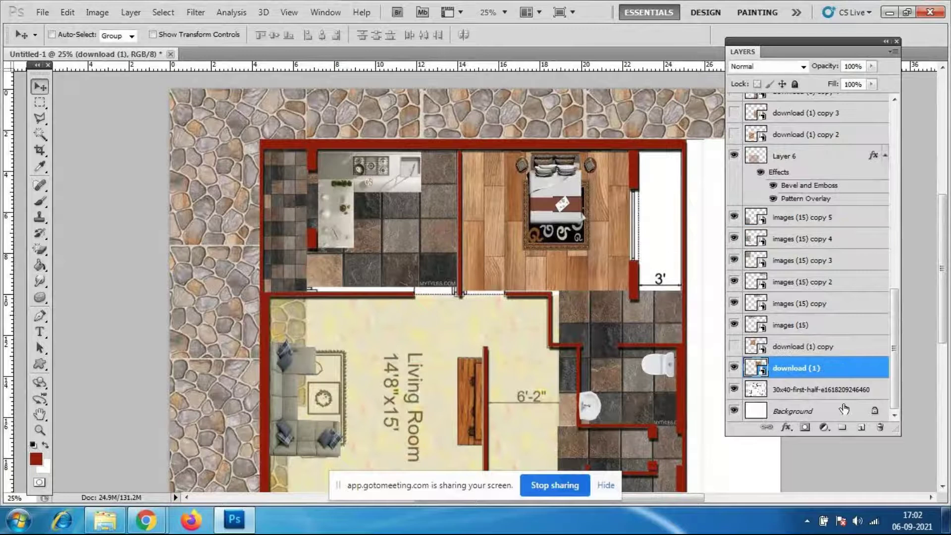
pyautogui.hotkey('ctrl', 't')
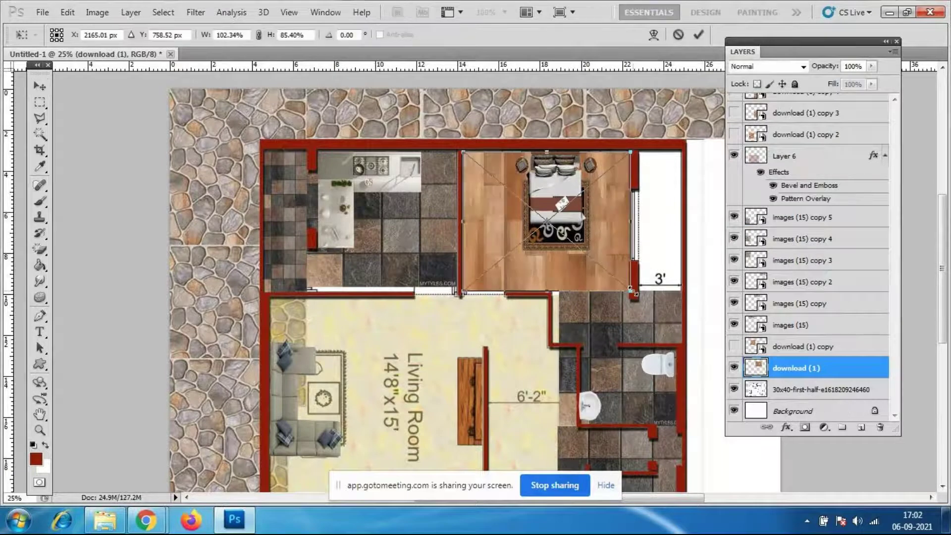
pyautogui.moveTo(633, 292); pyautogui.dragTo(586, 245)
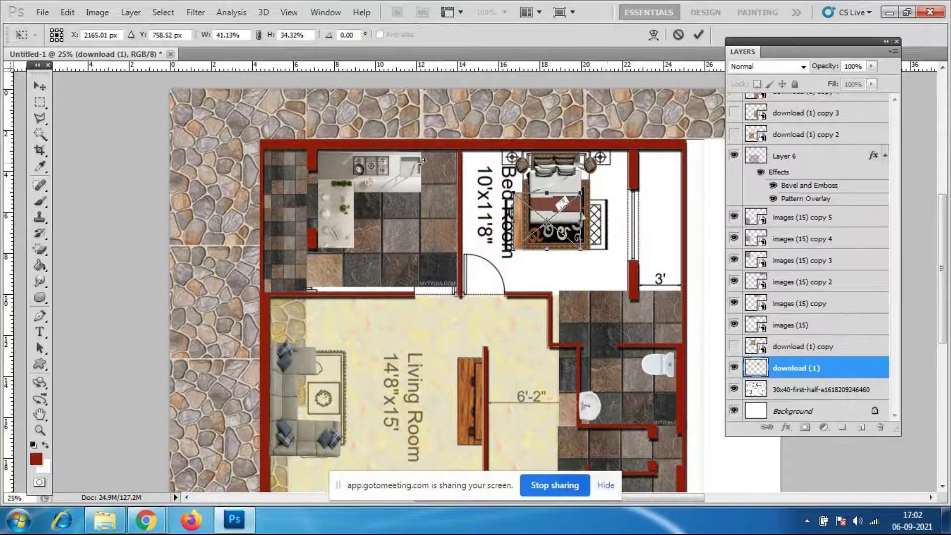
pyautogui.press('Return')
# Cover the whole bedroom floor with copies of the reduced wood texture, placed edge to edge up to download (1) copy 12
pyautogui.moveTo(525, 250); pyautogui.dragTo(509, 237)
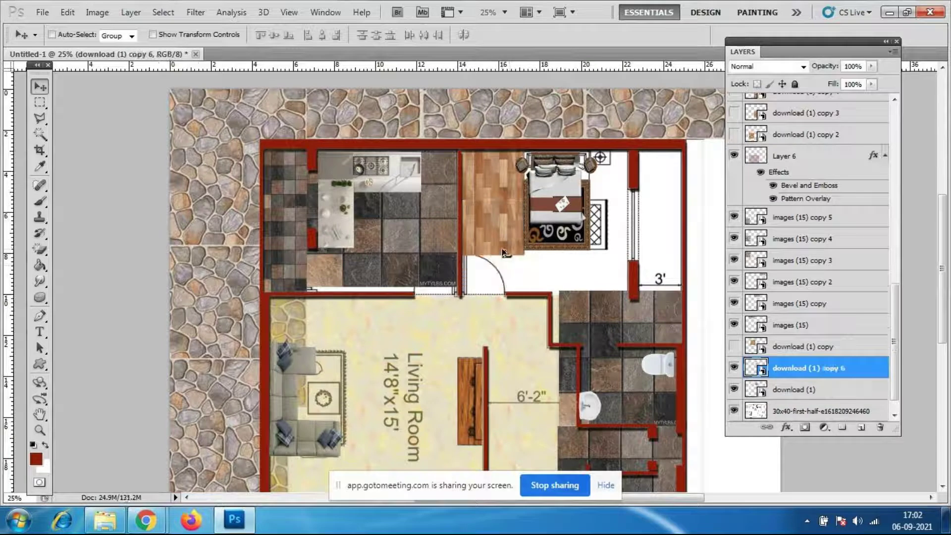
pyautogui.hotkey('ctrl', 'j')
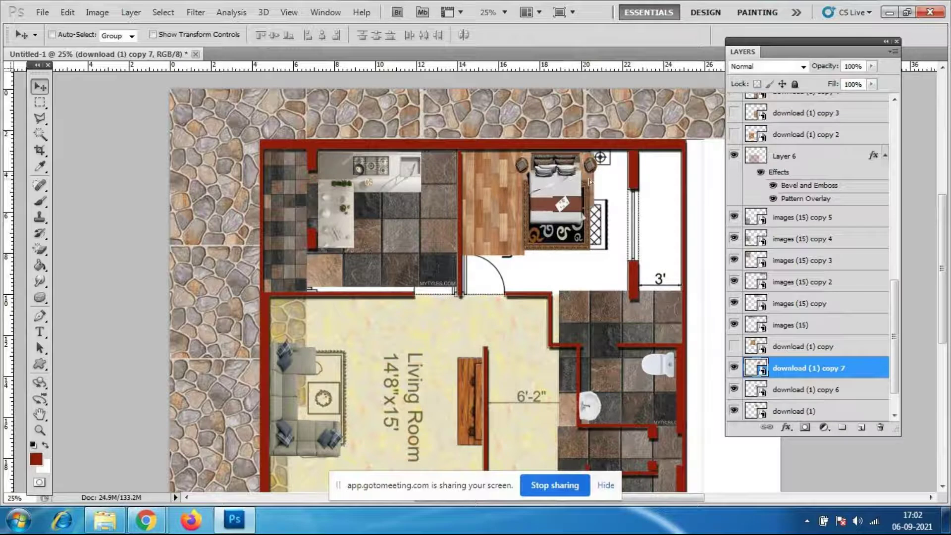
pyautogui.moveTo(589, 183); pyautogui.dragTo(513, 290)
pyautogui.hotkey('ctrl', 'j')
pyautogui.hotkey('ctrl', 'j')
pyautogui.hotkey('ctrl', 'j')
pyautogui.hotkey('ctrl', 'j')
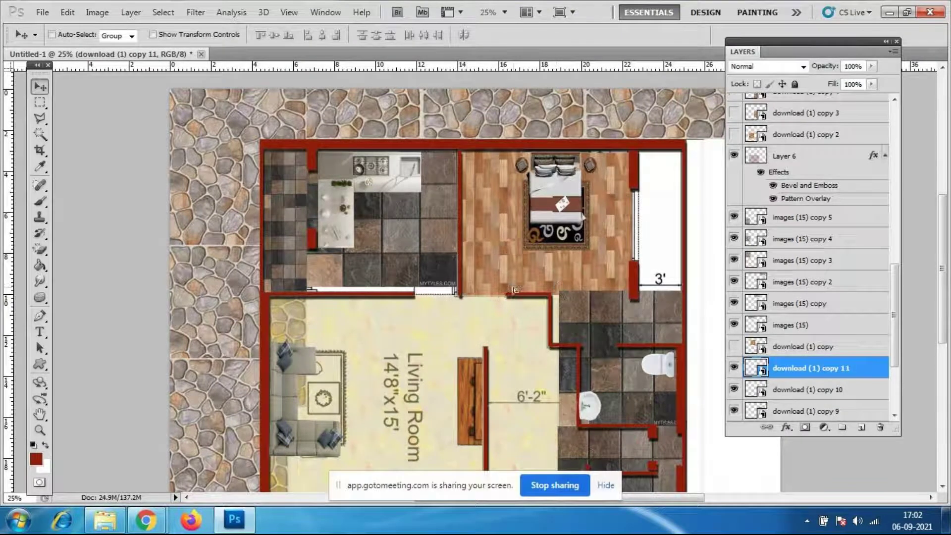
pyautogui.hotkey('ctrl', 'j')
# Find and select the tile layer below the bathroom, _lp_9137 copy 6, toggling the neighbouring layer's visibility to tell them apart
pyautogui.scroll(-2, 453, 222)
pyautogui.scroll(-1, 445, 236)
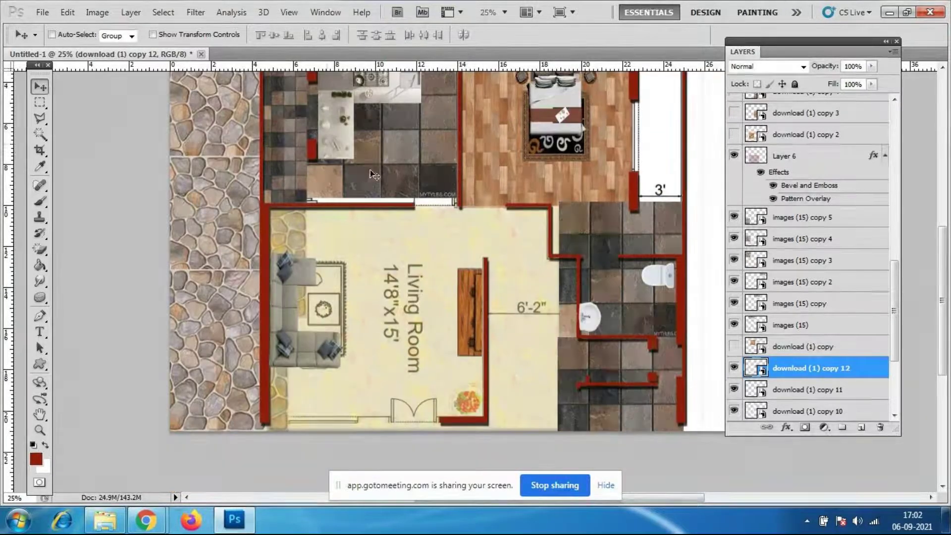
pyautogui.scroll(-3, 856, 285)
pyautogui.scroll(4, 848, 248)
pyautogui.scroll(3, 828, 233)
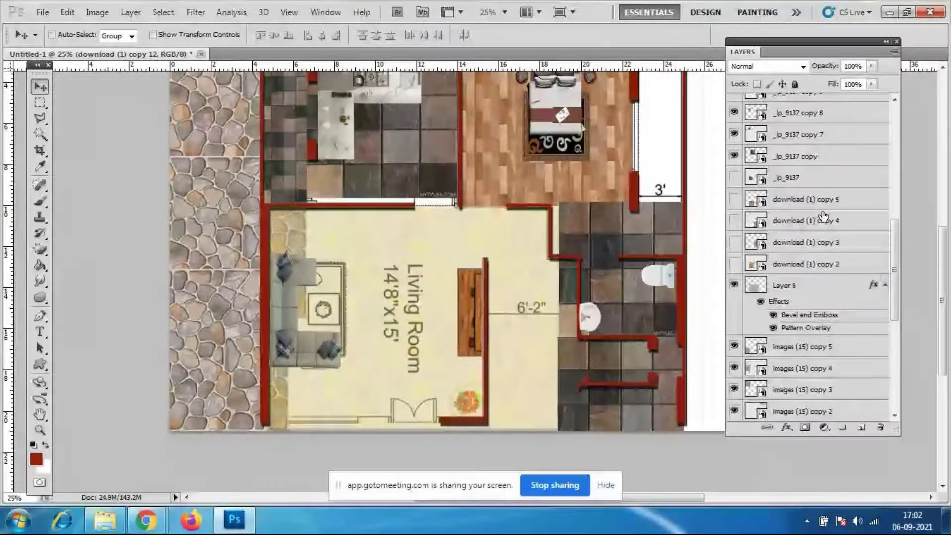
pyautogui.scroll(8, 812, 208)
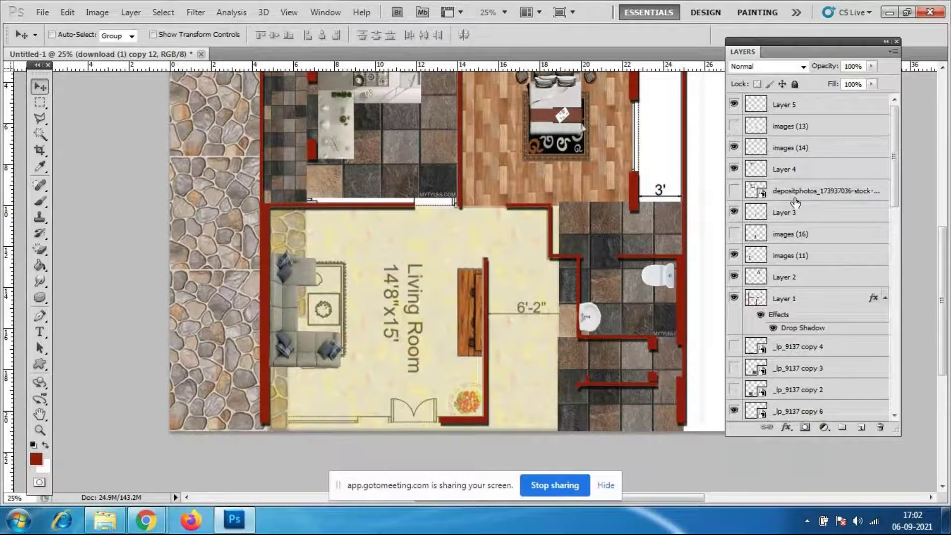
pyautogui.scroll(-1, 814, 211)
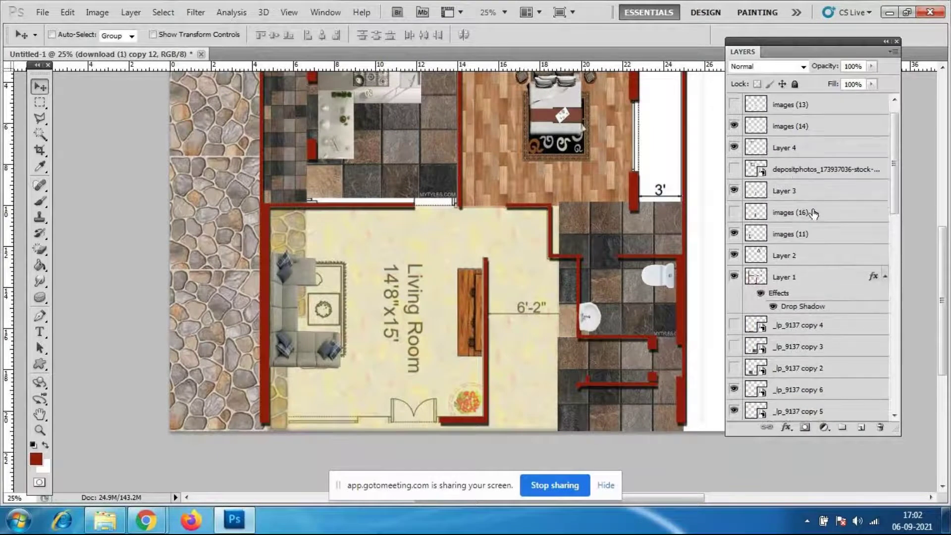
pyautogui.scroll(-4, 813, 213)
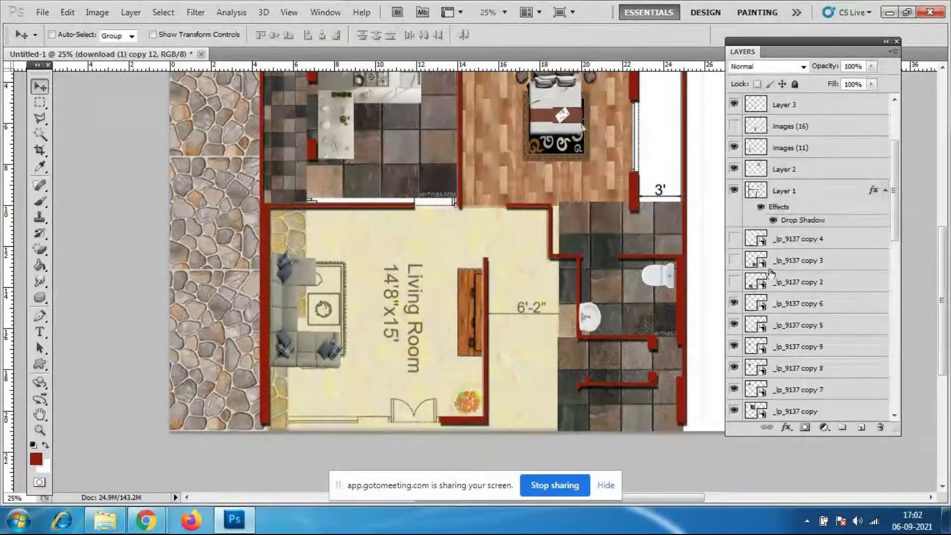
pyautogui.click(794, 311)
pyautogui.click(735, 322)
pyautogui.click(735, 322)
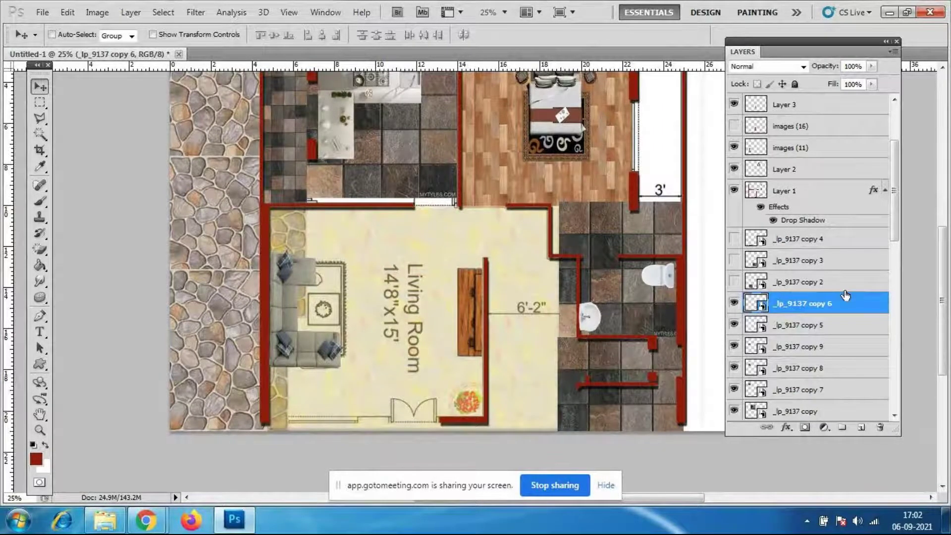
# Scale the tile layer _lp_9137 copy 6 to 10.87% width and 11.70% height, fit it into the 3'x4' space below the bathroom and duplicate it alongside
pyautogui.hotkey('ctrl', 't')
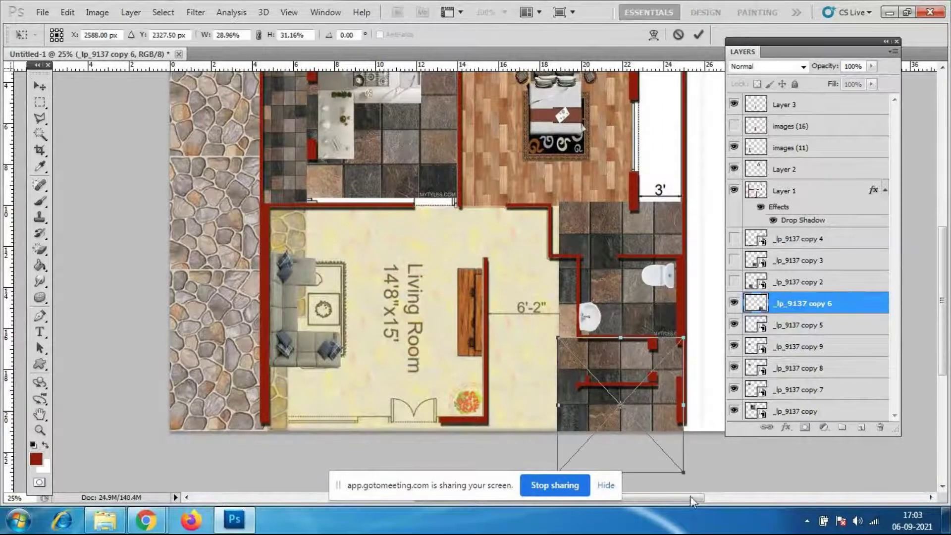
pyautogui.moveTo(684, 472); pyautogui.dragTo(642, 379)
pyautogui.hotkey('ctrl', '+')
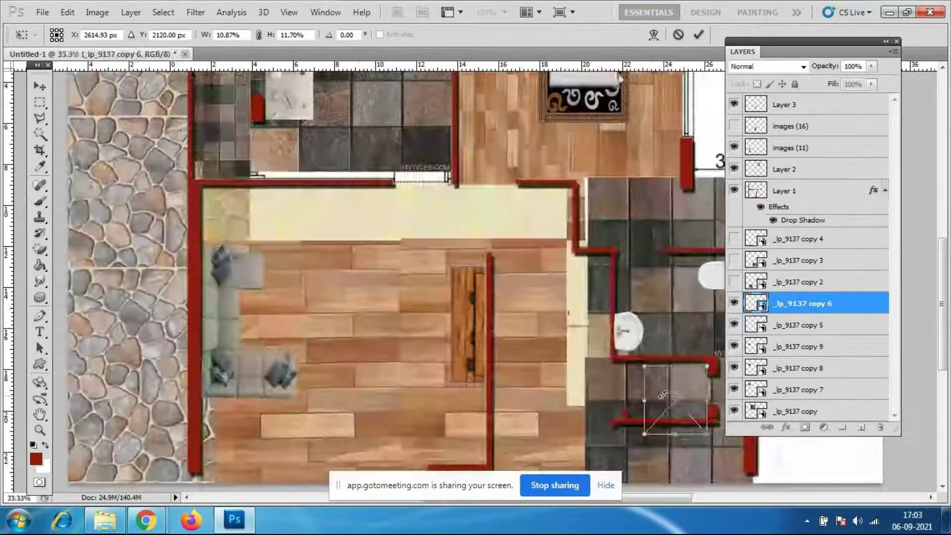
pyautogui.hotkey('ctrl', '+')
pyautogui.moveTo(654, 497); pyautogui.dragTo(668, 496)
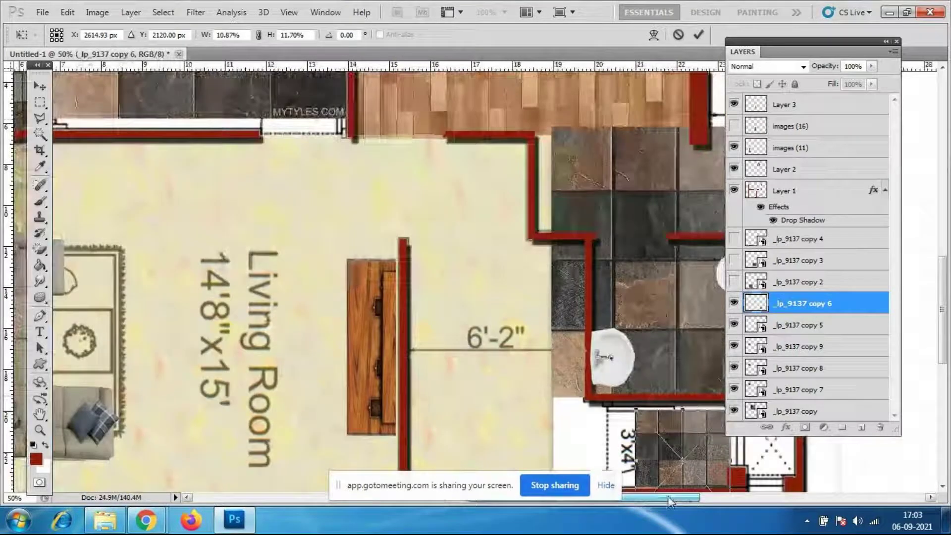
pyautogui.hscroll(2, 632, 379)
pyautogui.scroll(-3, 632, 379)
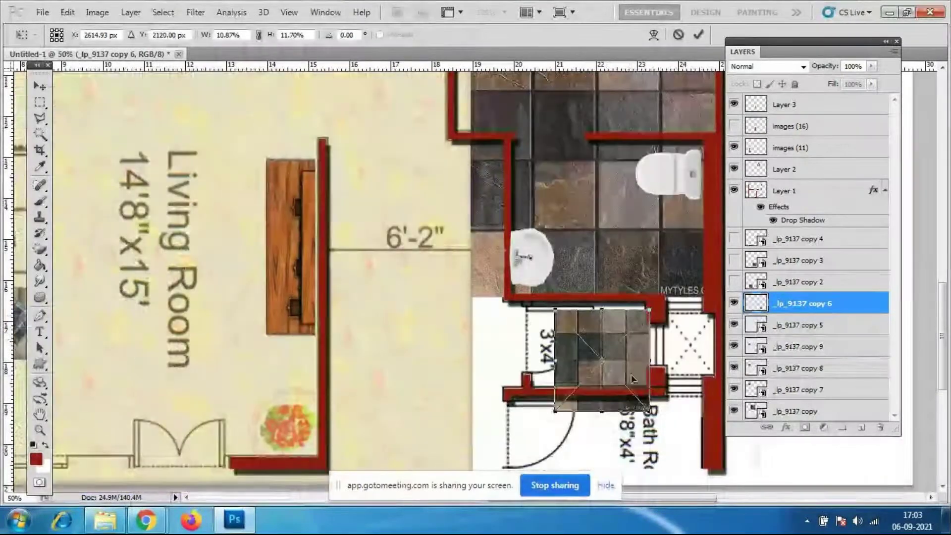
pyautogui.moveTo(632, 379); pyautogui.dragTo(630, 368)
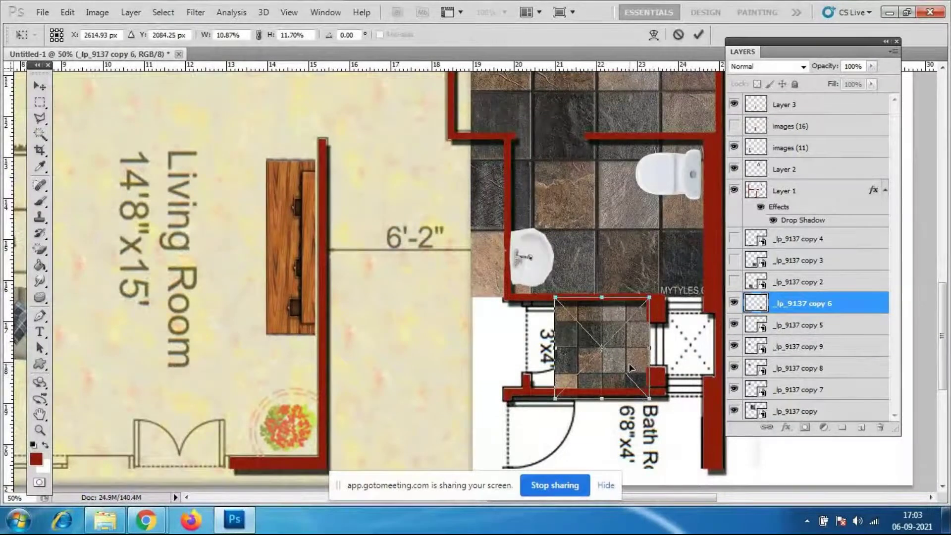
pyautogui.press('Return')
pyautogui.moveTo(631, 368); pyautogui.dragTo(543, 370)
pyautogui.hotkey('ctrl', 'j')
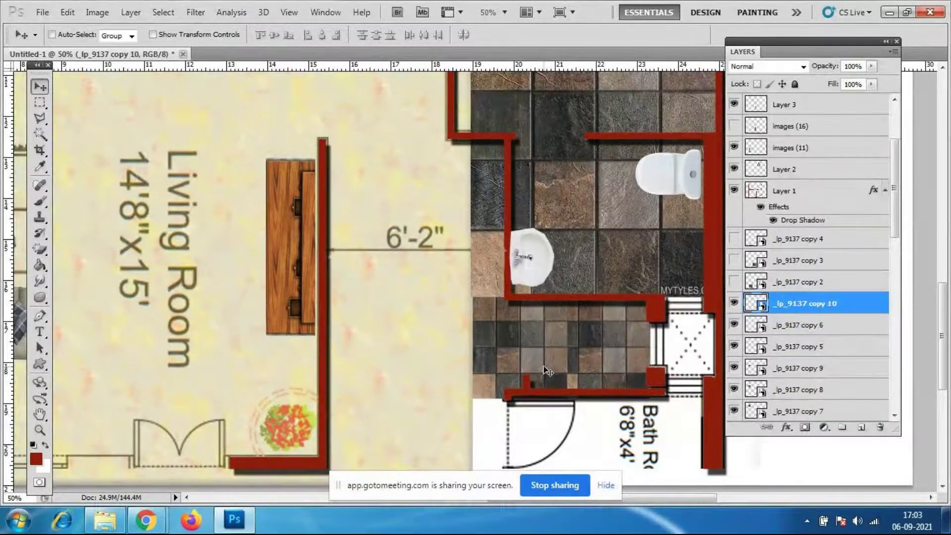
# Shrink the W.C. & Bath tile layer, _lp_9137 copy 5, and cover the whole bathroom floor with copies of it up to _lp_9137 copy 21
pyautogui.scroll(5, 587, 391)
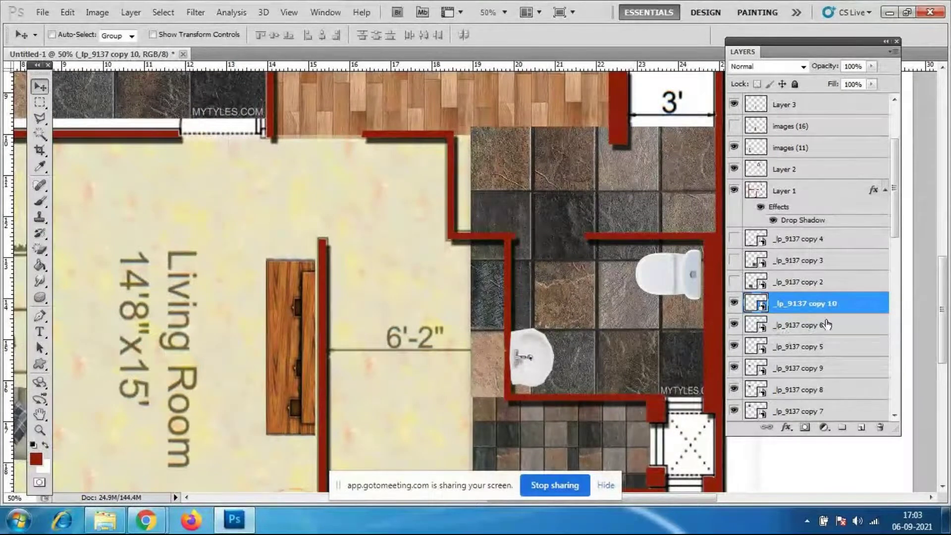
pyautogui.click(755, 325)
pyautogui.click(734, 347)
pyautogui.click(736, 350)
pyautogui.click(756, 347)
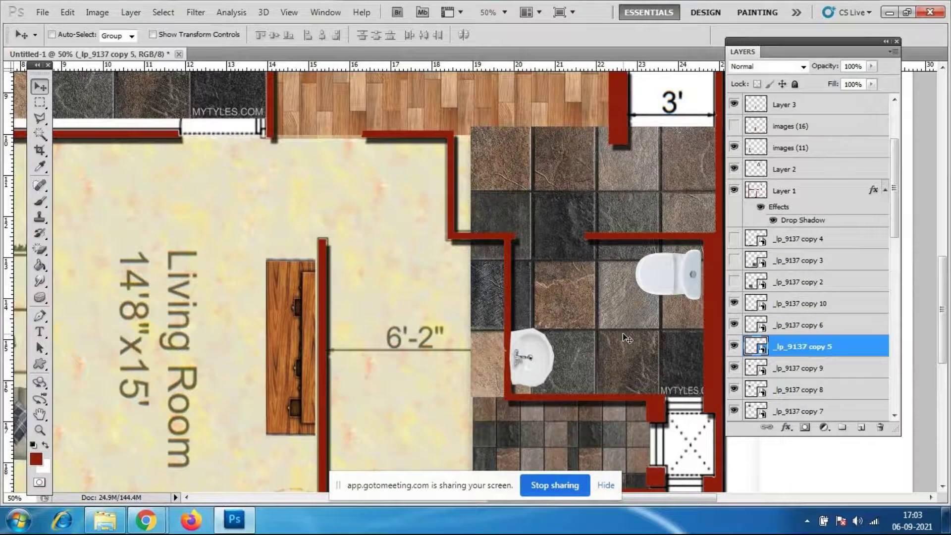
pyautogui.hotkey('ctrl', 't')
pyautogui.moveTo(485, 395); pyautogui.dragTo(560, 288)
pyautogui.press('Return')
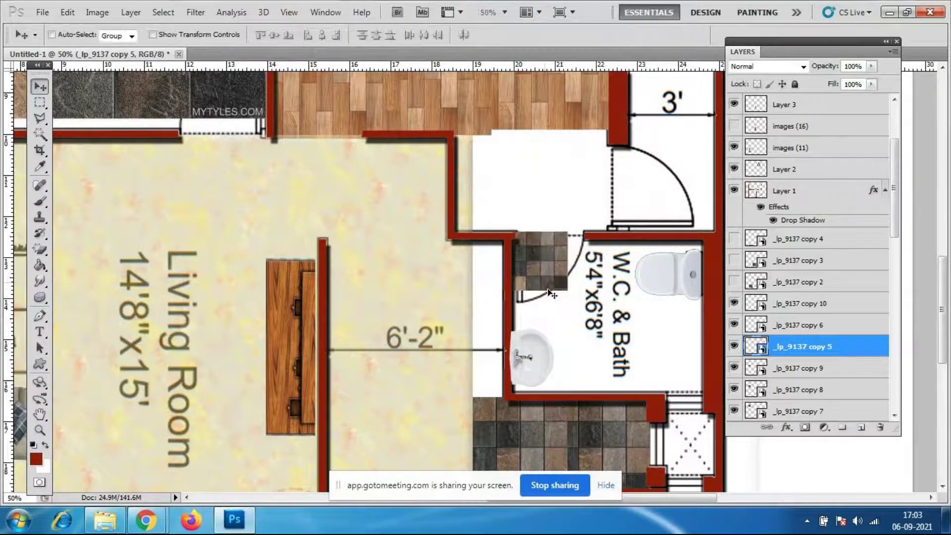
pyautogui.moveTo(552, 277); pyautogui.dragTo(623, 387)
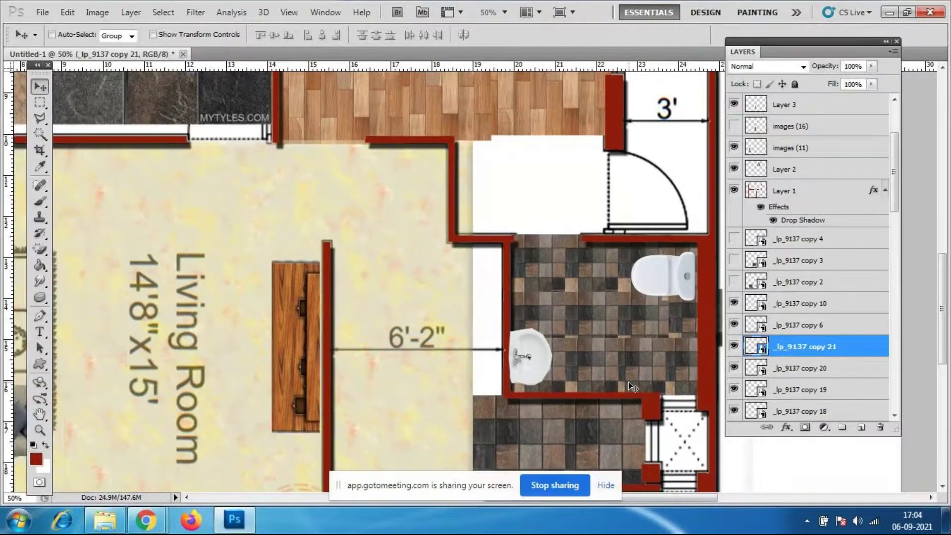
# Duplicate the living room floor layer, Layer 6, and move the copy across to cover the bare floor around the bathroom
pyautogui.hotkey('ctrl', '-')
pyautogui.scroll(-1, 611, 272)
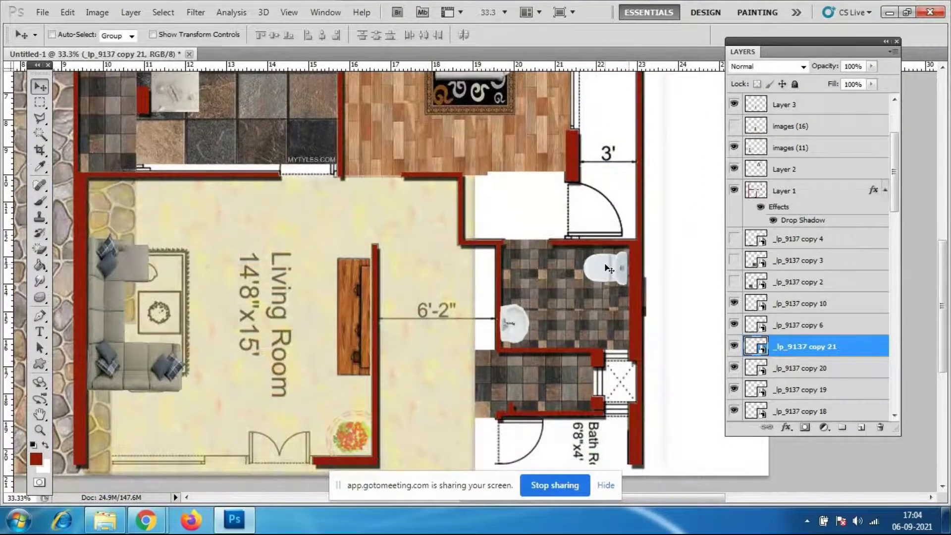
pyautogui.scroll(-2, 610, 271)
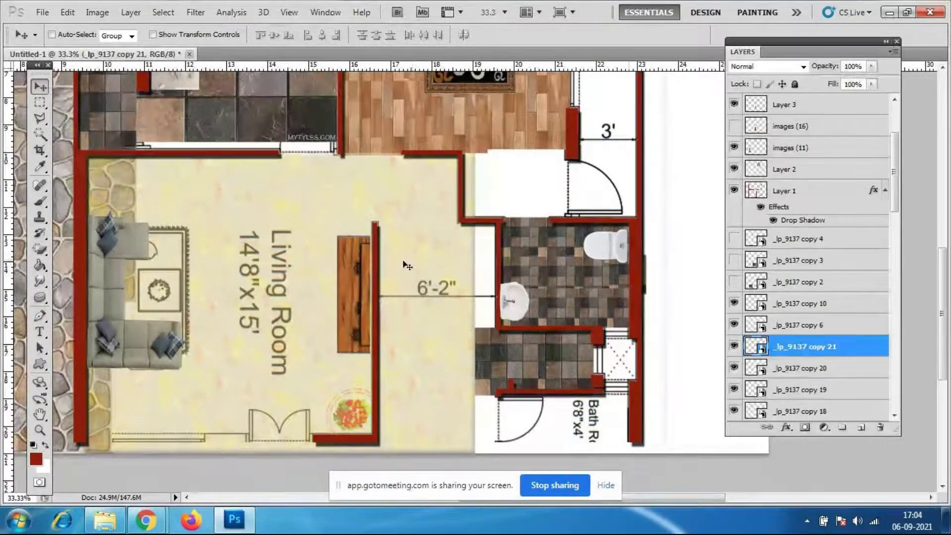
pyautogui.scroll(-3, 852, 340)
pyautogui.scroll(-5, 852, 340)
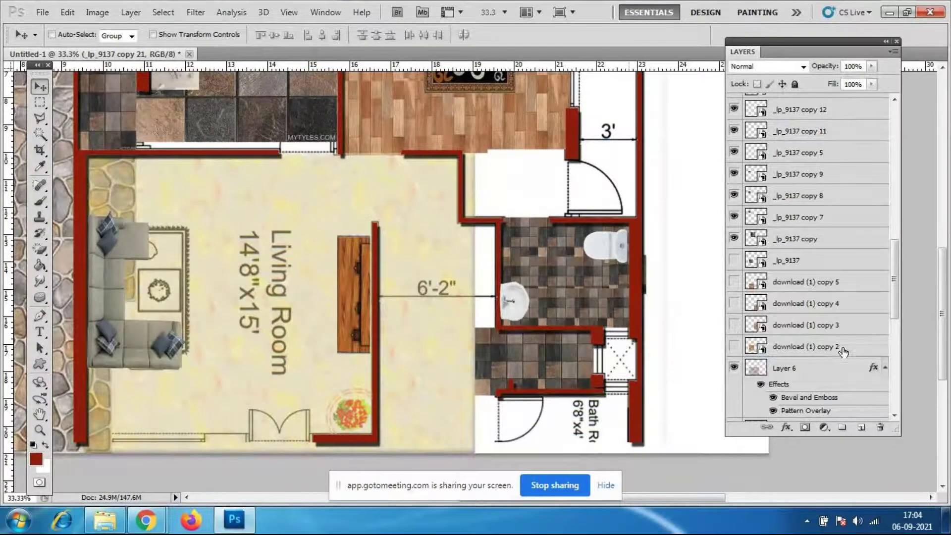
pyautogui.click(733, 367)
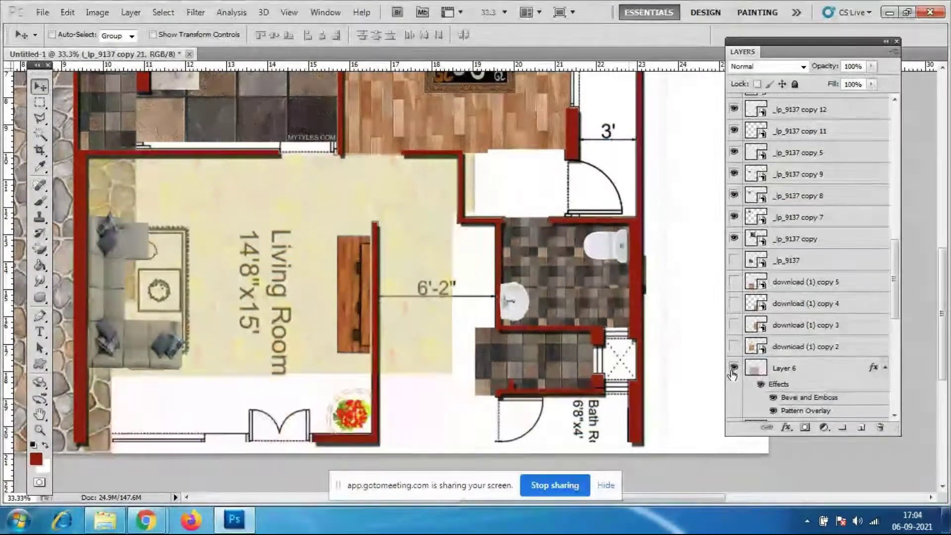
pyautogui.click(809, 377)
pyautogui.rightClick(809, 373)
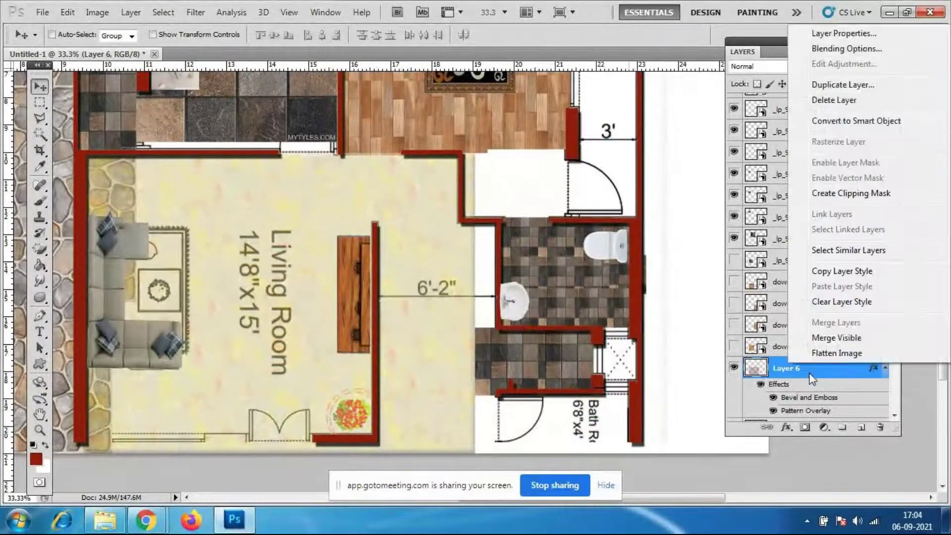
pyautogui.click(840, 87)
pyautogui.click(602, 158)
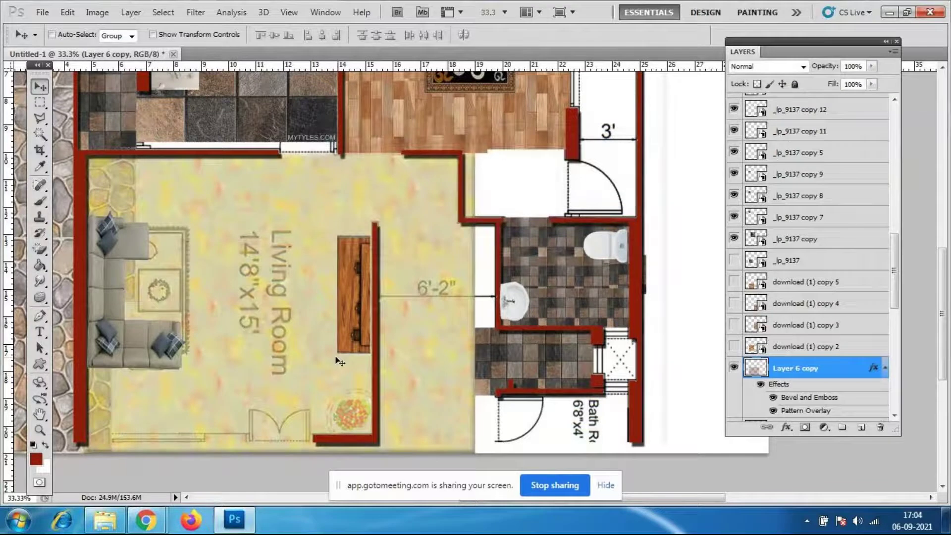
pyautogui.moveTo(361, 365); pyautogui.dragTo(713, 364)
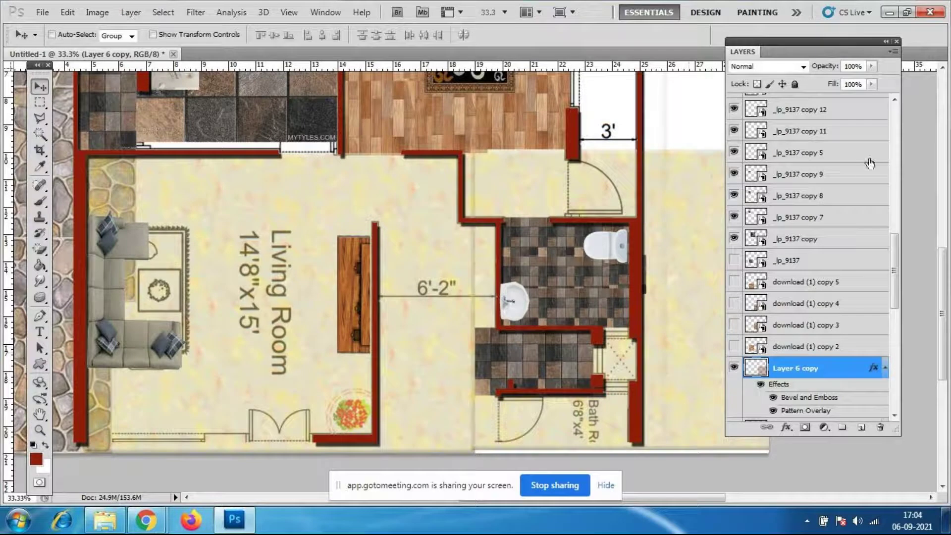
# Delete the part of the Layer 6 copy that extends beyond the plan's outer wall beside the bathroom, and clear the selection
pyautogui.moveTo(813, 48); pyautogui.dragTo(896, 75)
pyautogui.hotkey('ctrl', '-')
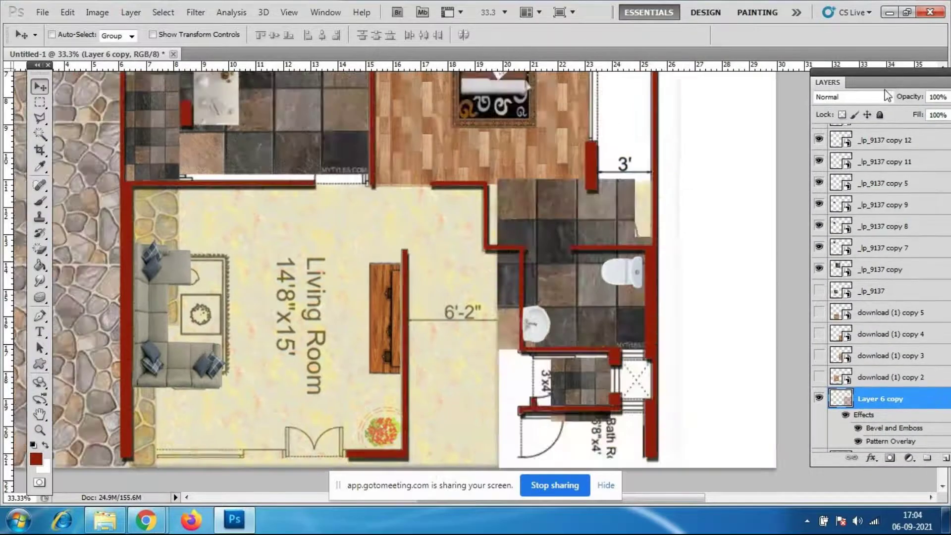
pyautogui.scroll(-2, 584, 233)
pyautogui.moveTo(661, 498); pyautogui.dragTo(700, 499)
pyautogui.scroll(1, 663, 309)
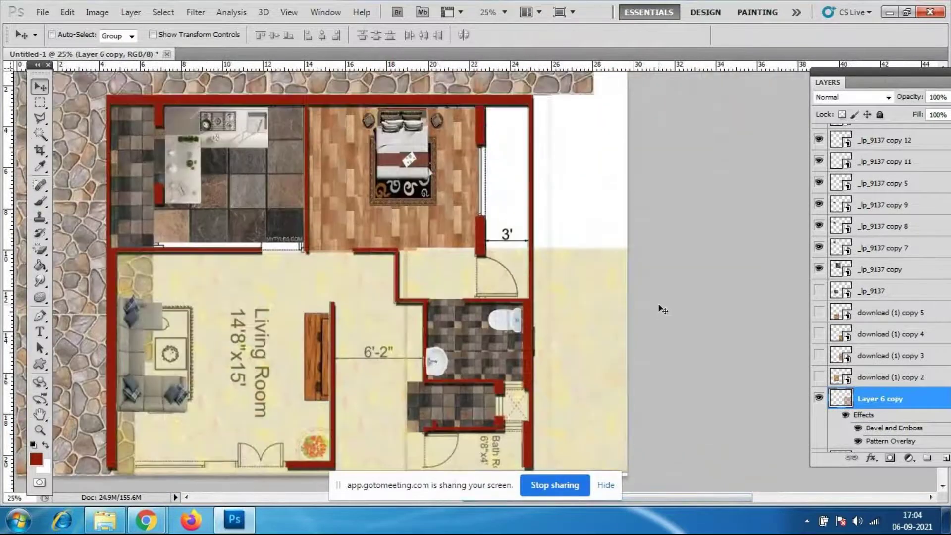
pyautogui.press('m')
pyautogui.scroll(-1, 563, 277)
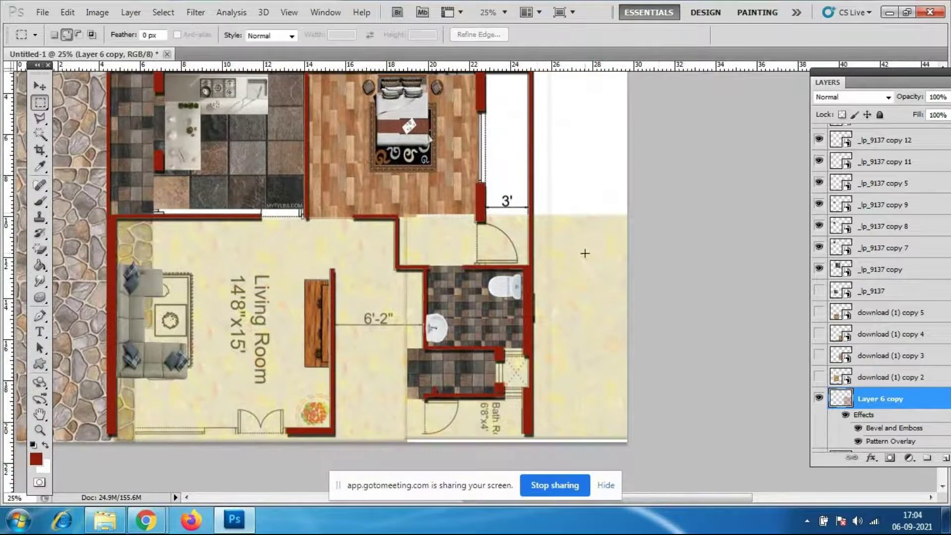
pyautogui.moveTo(534, 209); pyautogui.dragTo(670, 448)
pyautogui.press('Delete')
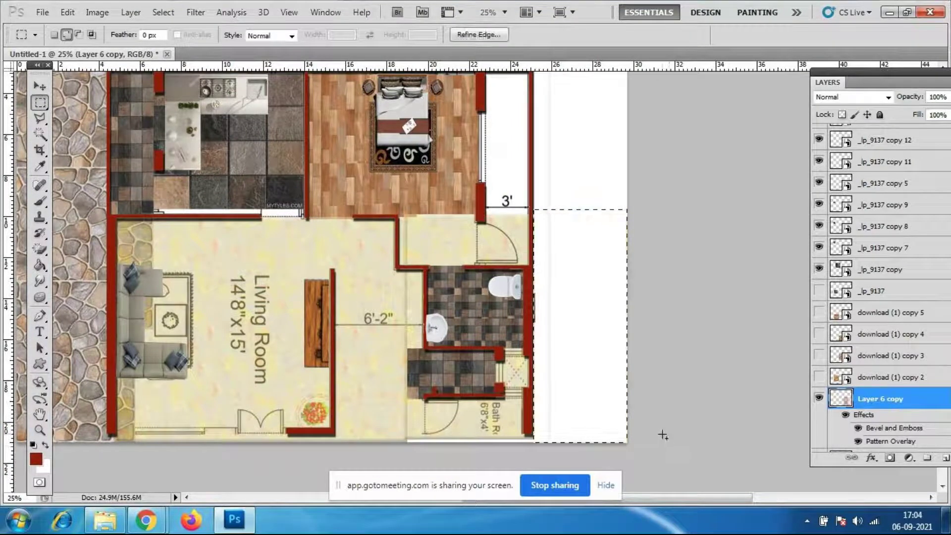
pyautogui.hotkey('ctrl', 'd')
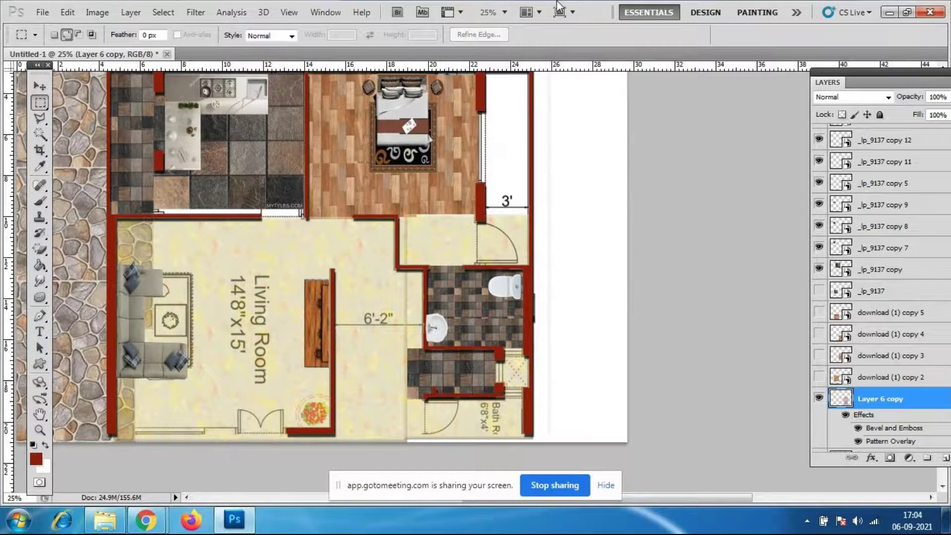
# Open the Save As dialog for the rendered floor plan document
pyautogui.scroll(3, 594, 304)
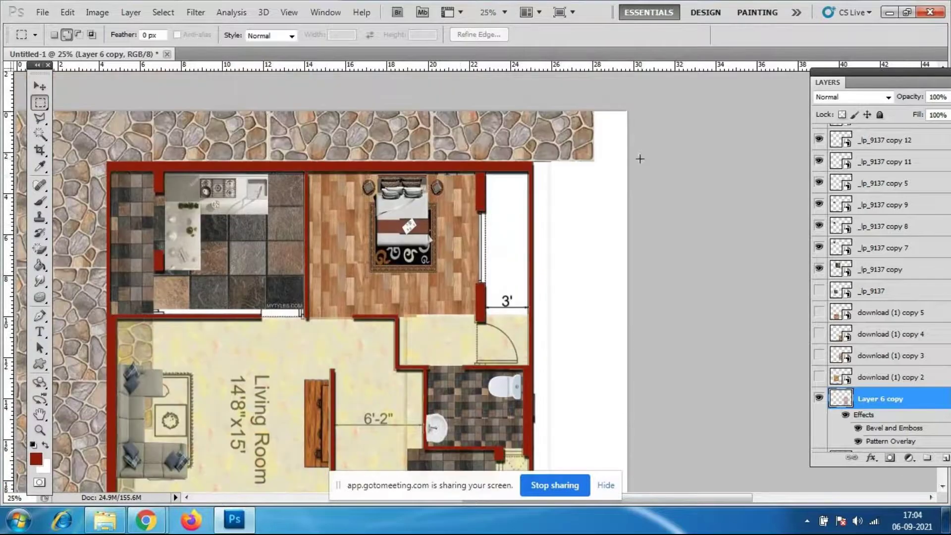
pyautogui.scroll(-1, 616, 355)
pyautogui.click(40, 86)
pyautogui.scroll(-1, 569, 259)
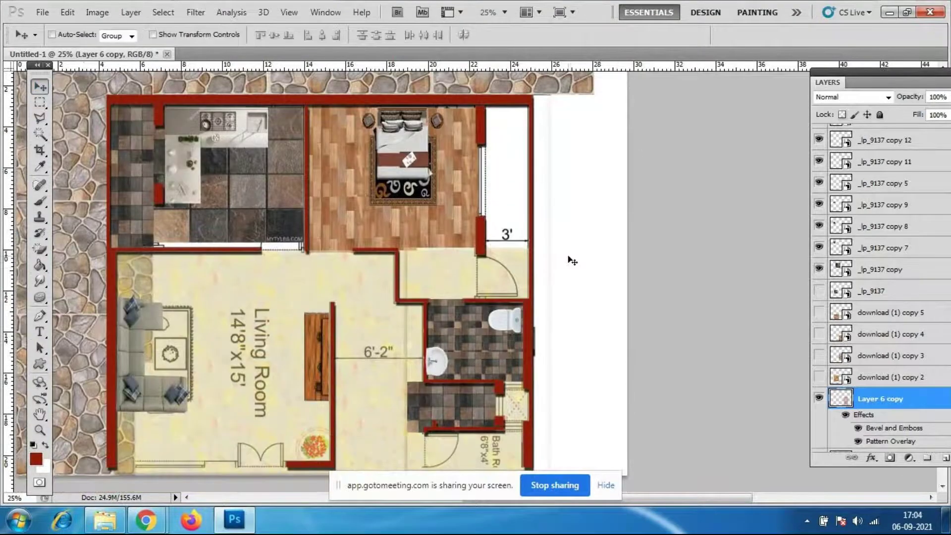
pyautogui.hotkey('ctrl', '-')
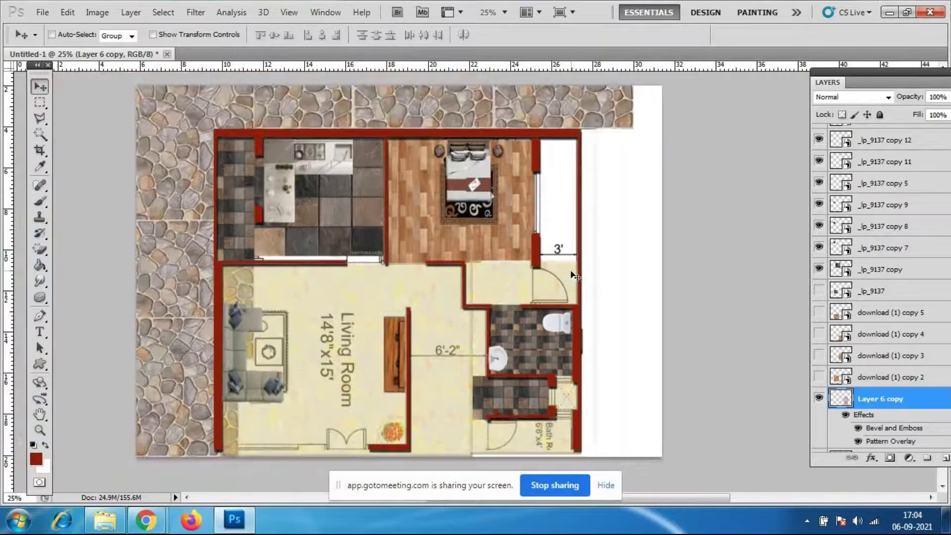
pyautogui.scroll(6, 920, 356)
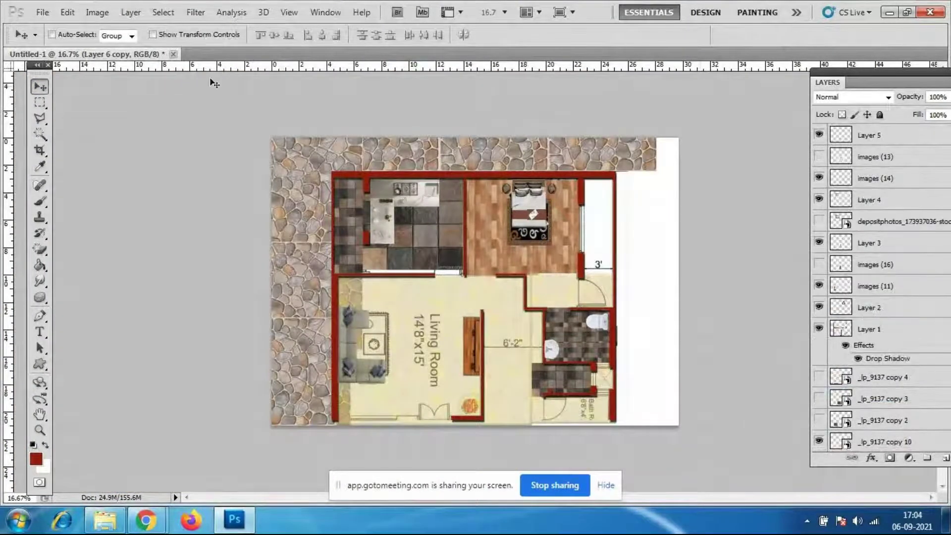
pyautogui.click(43, 12)
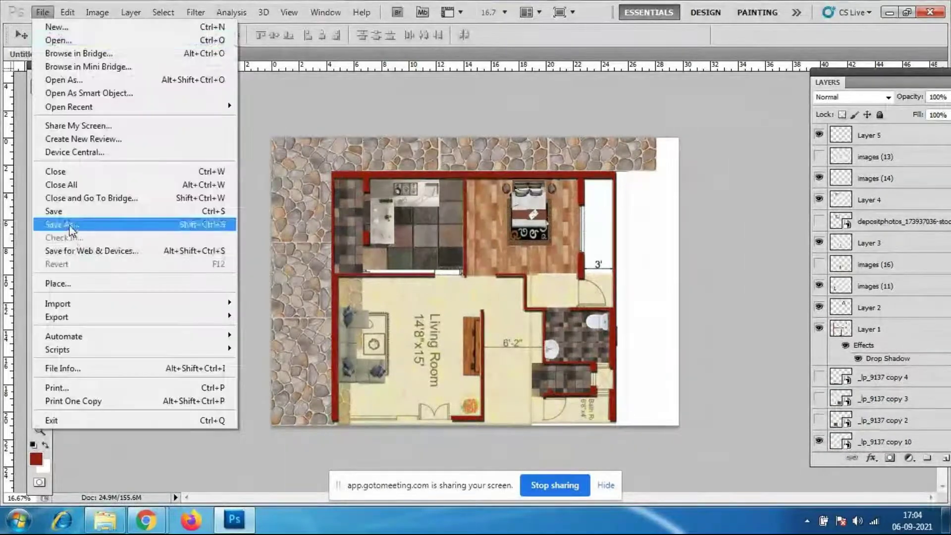
pyautogui.click(70, 230)
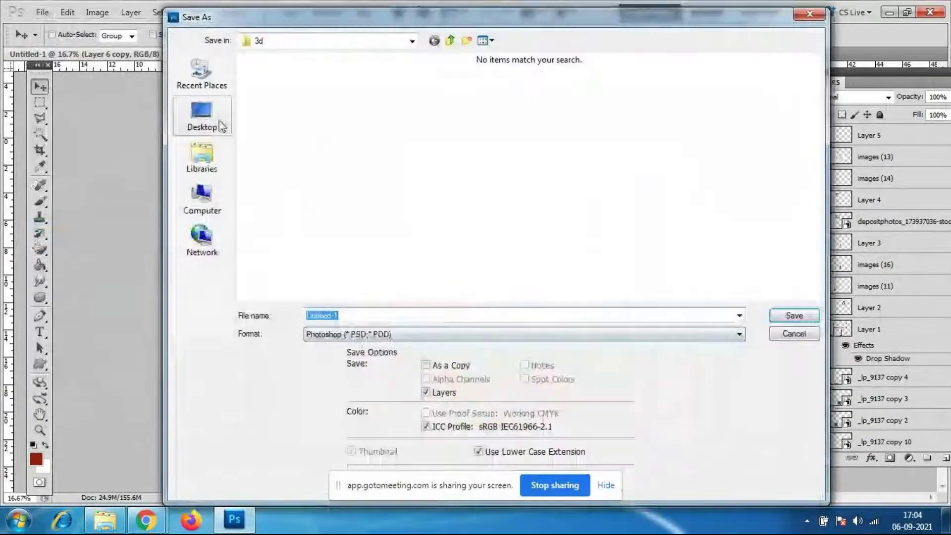
# Save the document as a PSD named house model_top view in the 3d folder, keeping Maximize Compatibility on
pyautogui.click(218, 121)
pyautogui.doubleClick(289, 218)
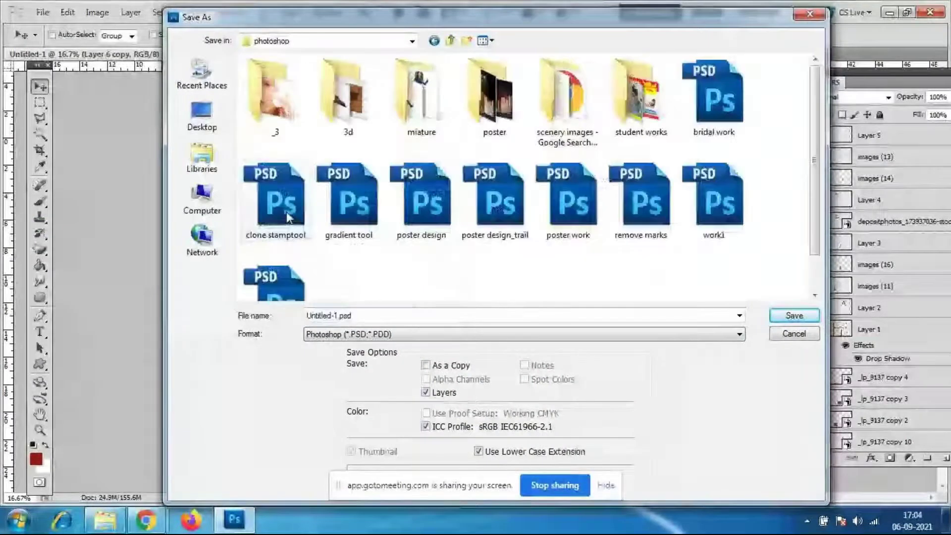
pyautogui.click(349, 118)
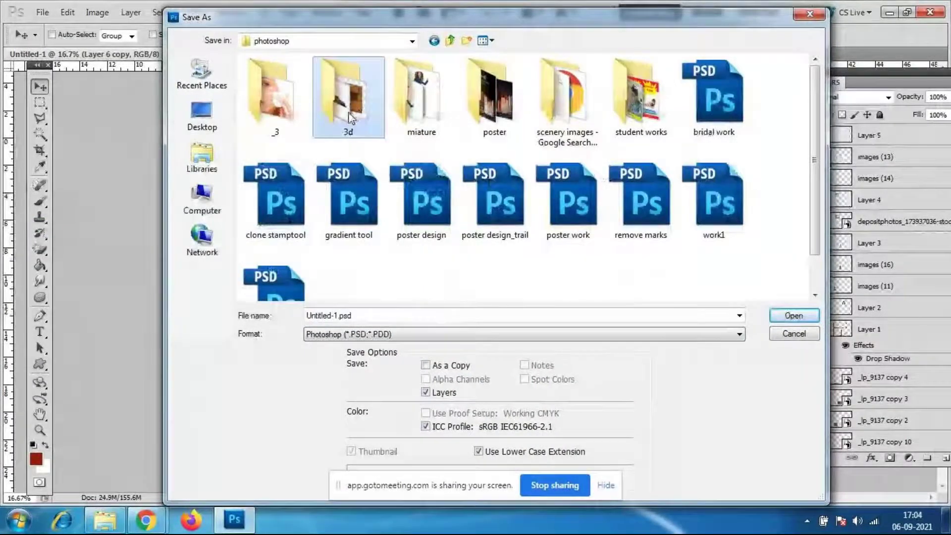
pyautogui.doubleClick(349, 114)
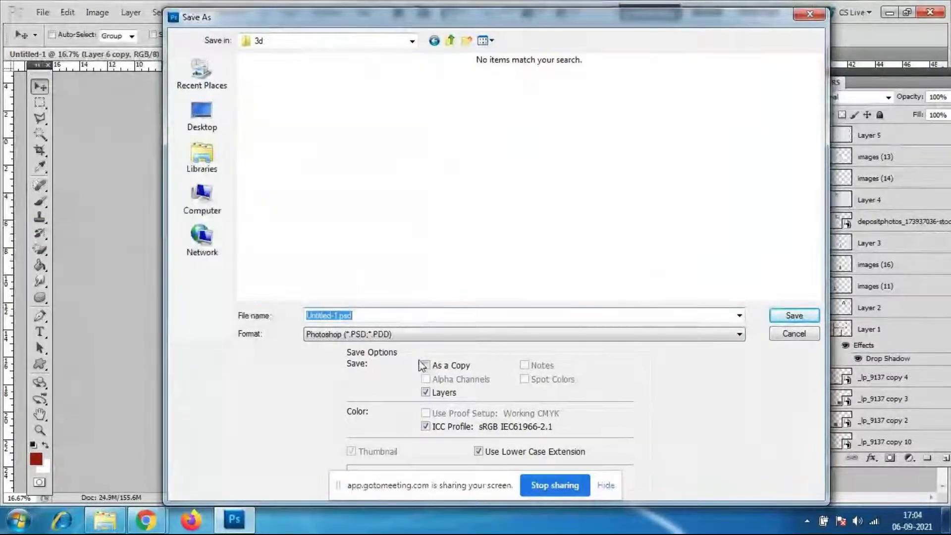
pyautogui.write('hous')
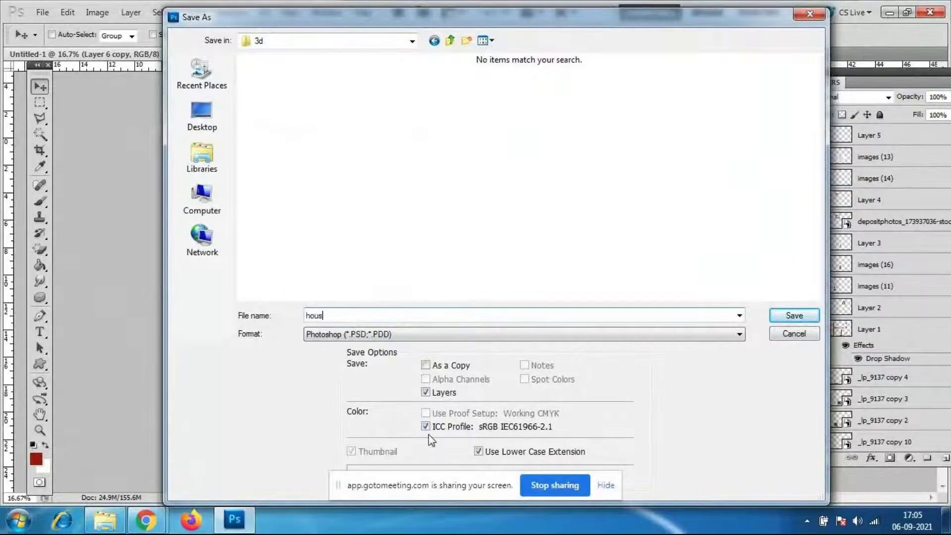
pyautogui.write('e model_top view')
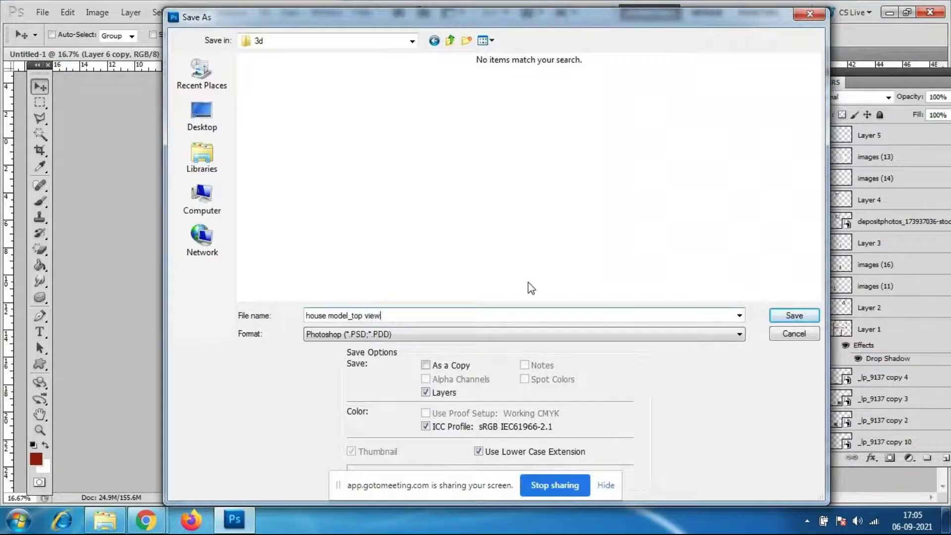
pyautogui.rightClick(579, 150)
pyautogui.click(616, 203)
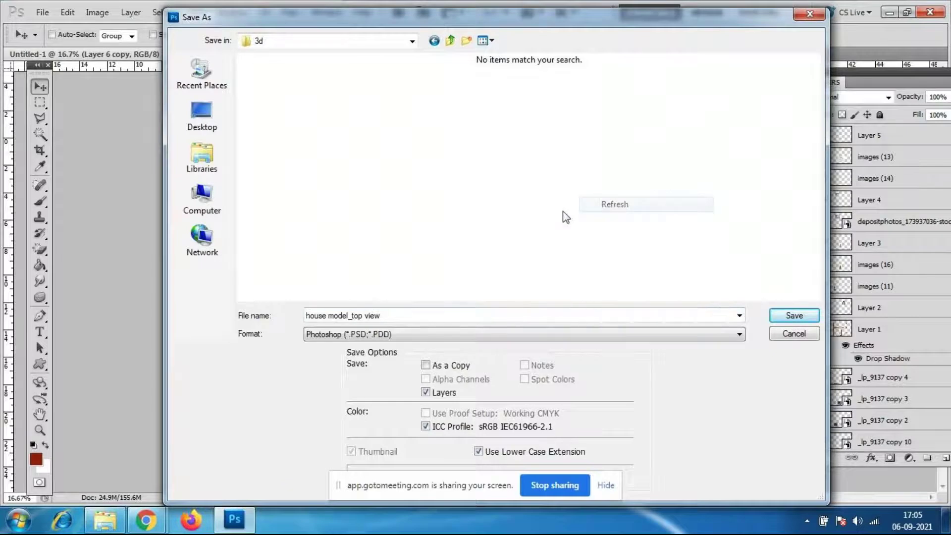
pyautogui.click(784, 317)
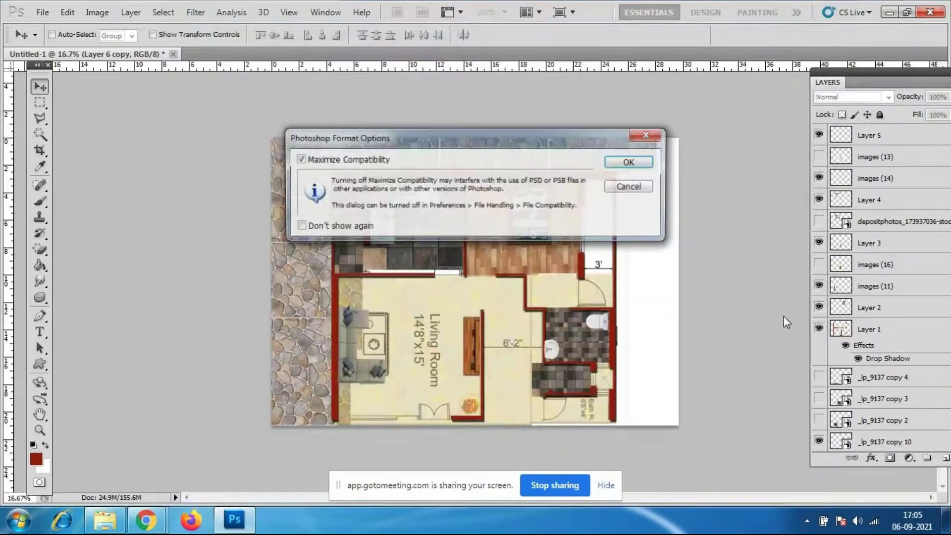
pyautogui.click(626, 163)
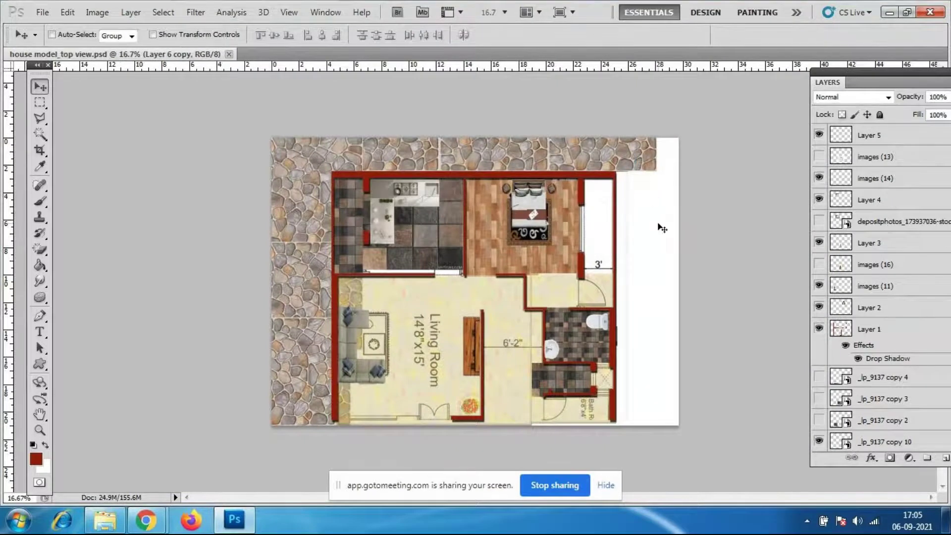
# Look through the layer stack and check which part of the floor plan the _lp_9137 copy layers cover
pyautogui.hotkey('ctrl', '+')
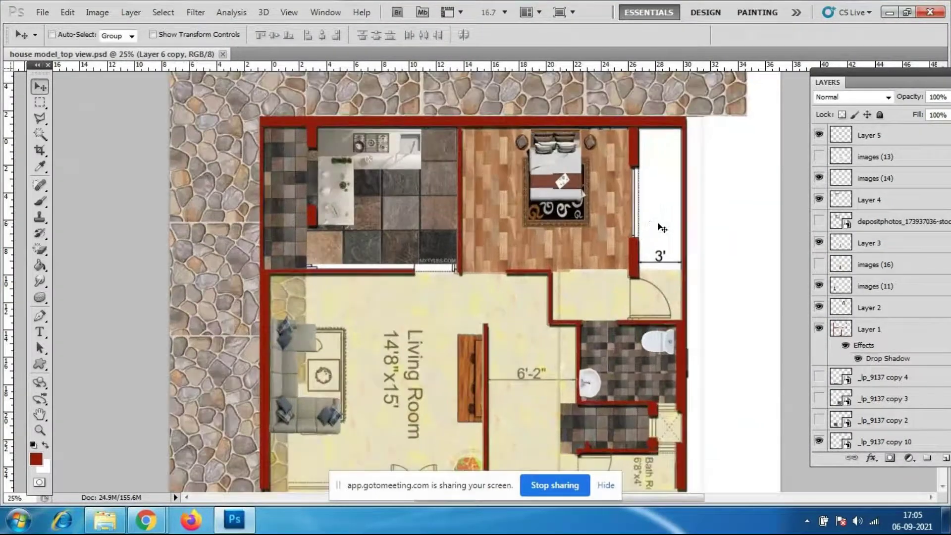
pyautogui.scroll(-5, 862, 295)
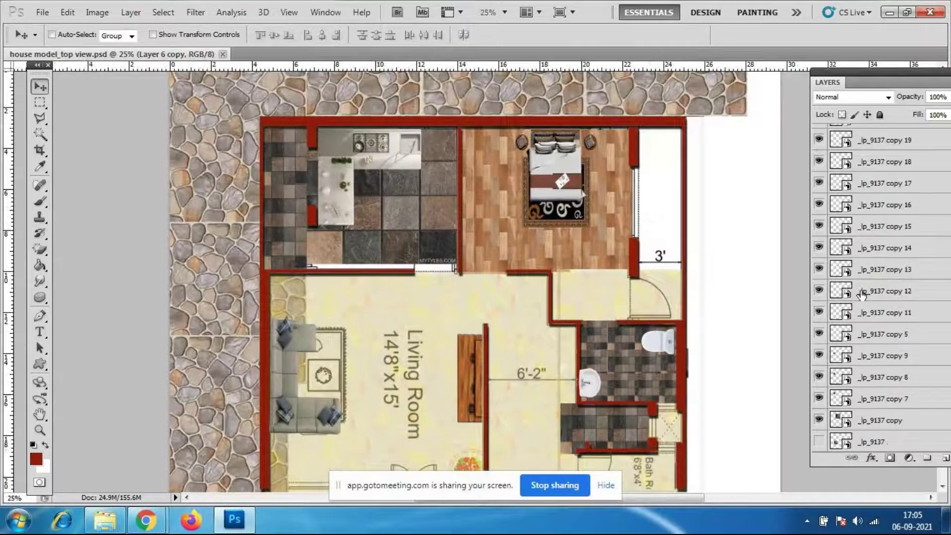
pyautogui.scroll(5, 850, 258)
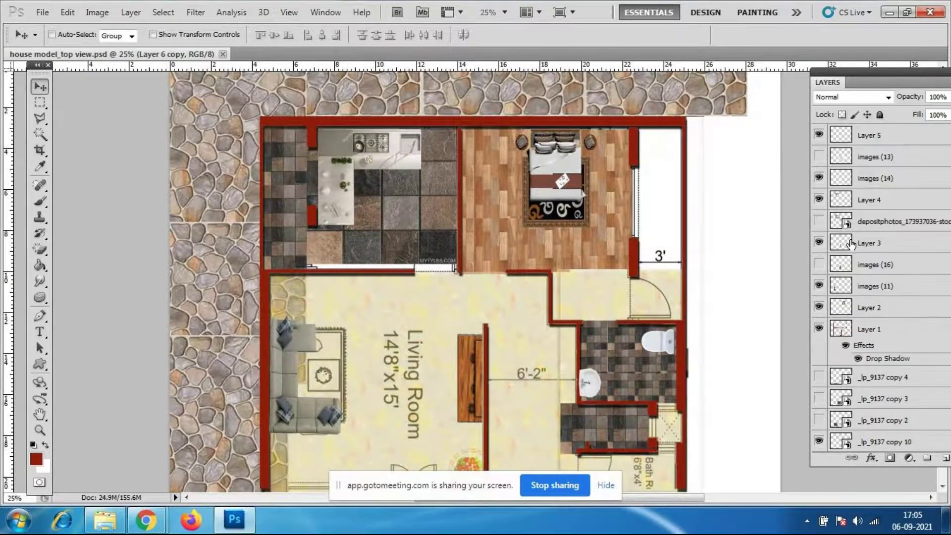
pyautogui.scroll(-4, 848, 240)
pyautogui.scroll(-1, 860, 242)
pyautogui.click(872, 233)
pyautogui.scroll(-1, 940, 322)
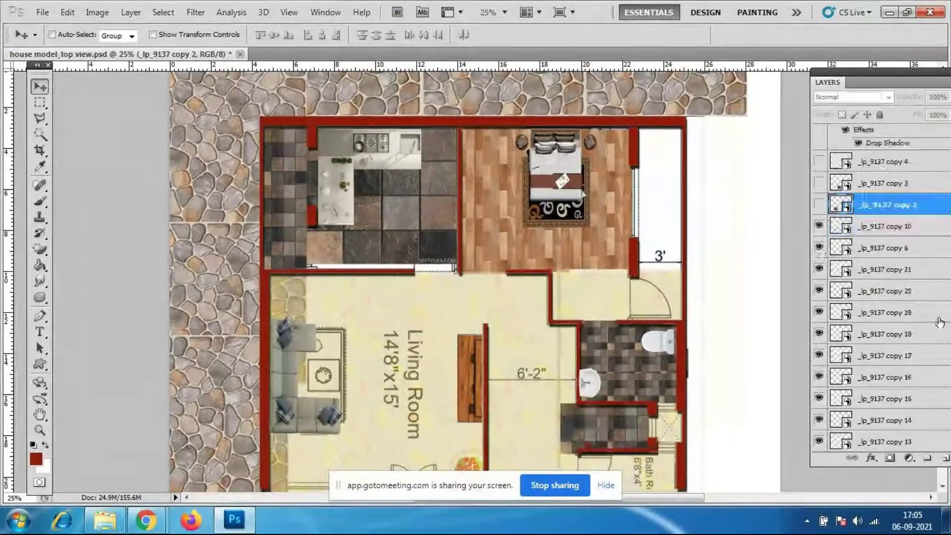
pyautogui.scroll(-10, 940, 323)
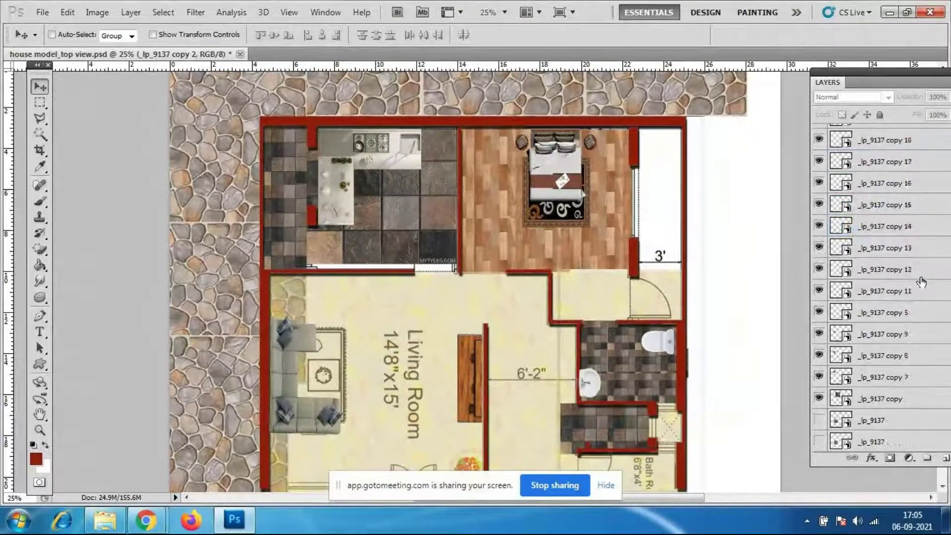
pyautogui.click(892, 355)
pyautogui.click(819, 355)
pyautogui.click(819, 355)
pyautogui.scroll(-5, 843, 356)
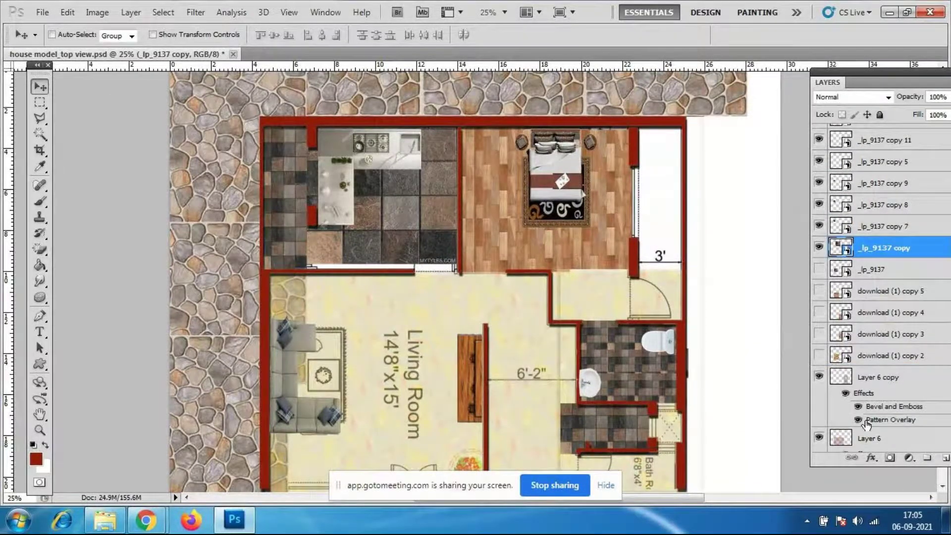
pyautogui.scroll(-7, 884, 392)
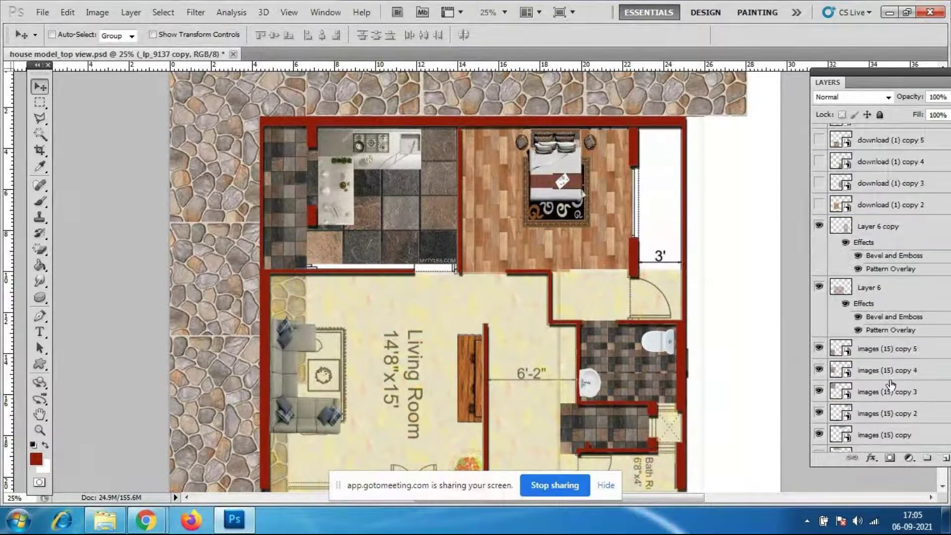
# Try shrinking the images (15) copy 5 stone paving and moving it against the house wall, and undo the changes
pyautogui.click(819, 349)
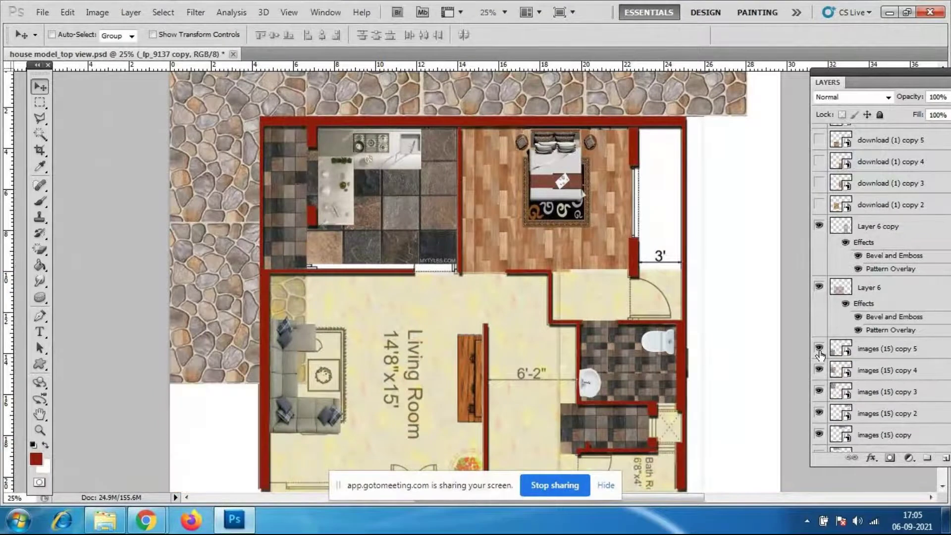
pyautogui.click(819, 349)
pyautogui.click(908, 350)
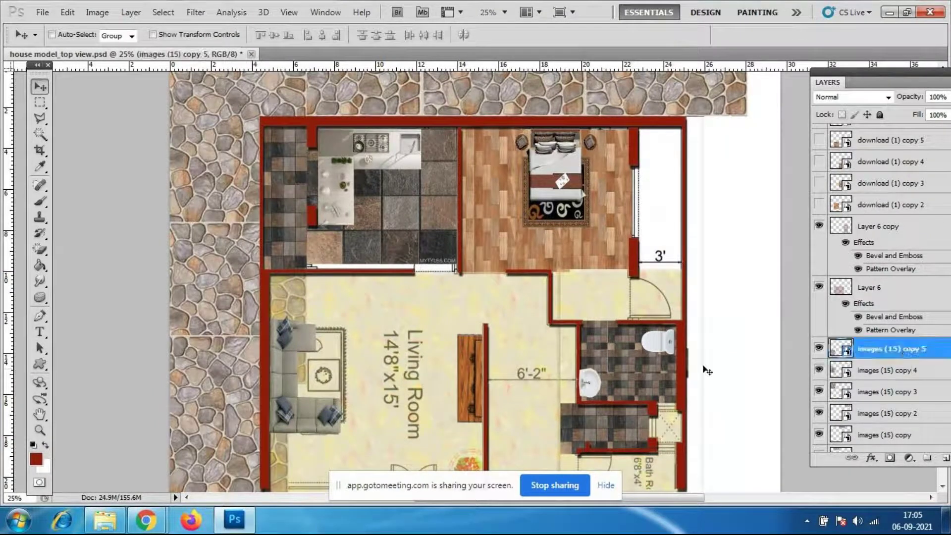
pyautogui.hotkey('ctrl', 't')
pyautogui.scroll(-2, 284, 402)
pyautogui.scroll(-1, 283, 401)
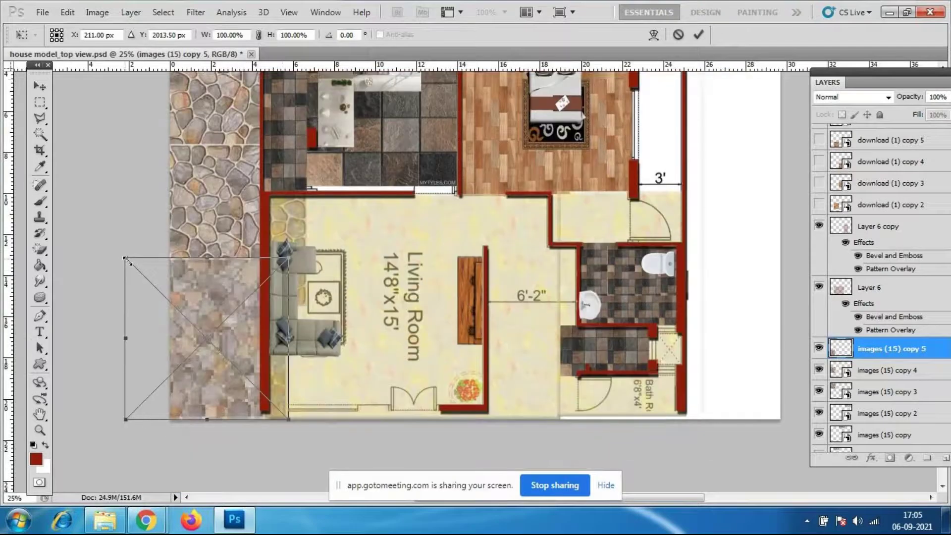
pyautogui.moveTo(126, 257); pyautogui.dragTo(179, 325)
pyautogui.press('Return')
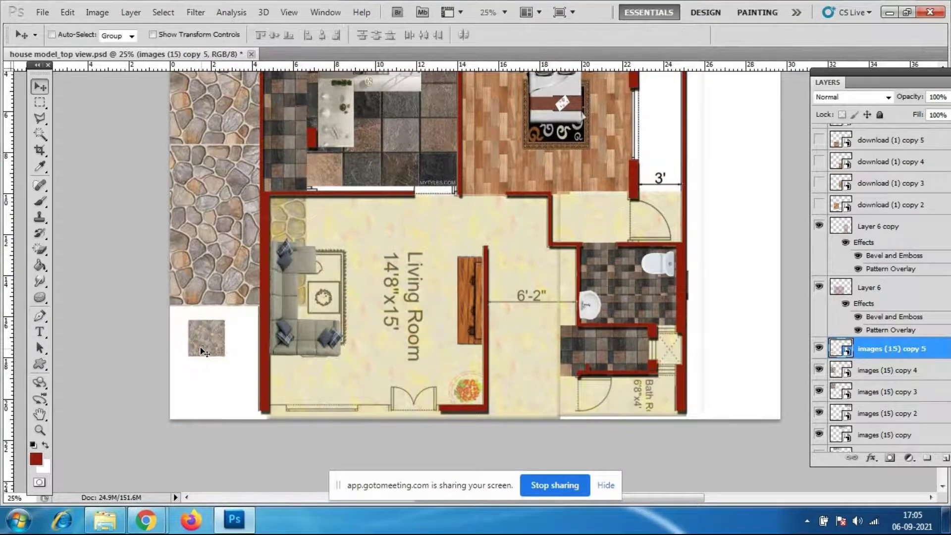
pyautogui.hotkey('ctrl', '+')
pyautogui.moveTo(125, 366); pyautogui.dragTo(170, 349)
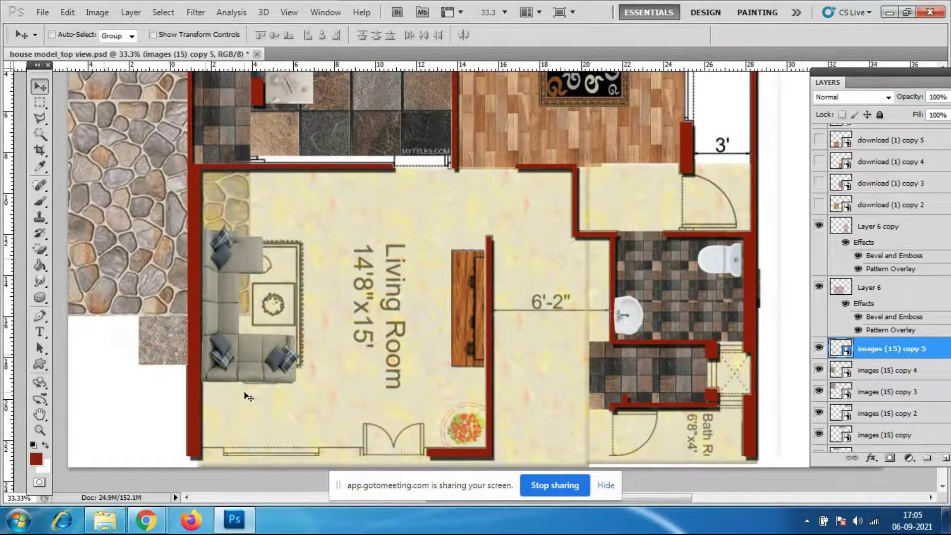
pyautogui.hotkey('ctrl', 'alt', 'z')
pyautogui.hotkey('ctrl', 'alt', 'z')
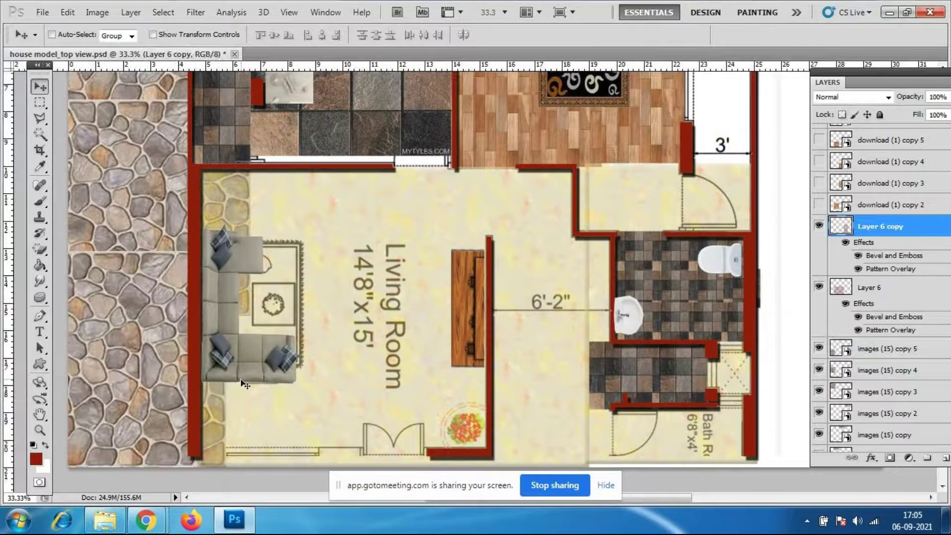
# Scale the _lp_9137 copy tile layer down so it covers only the upper part of the kitchen floor
pyautogui.scroll(5, 214, 339)
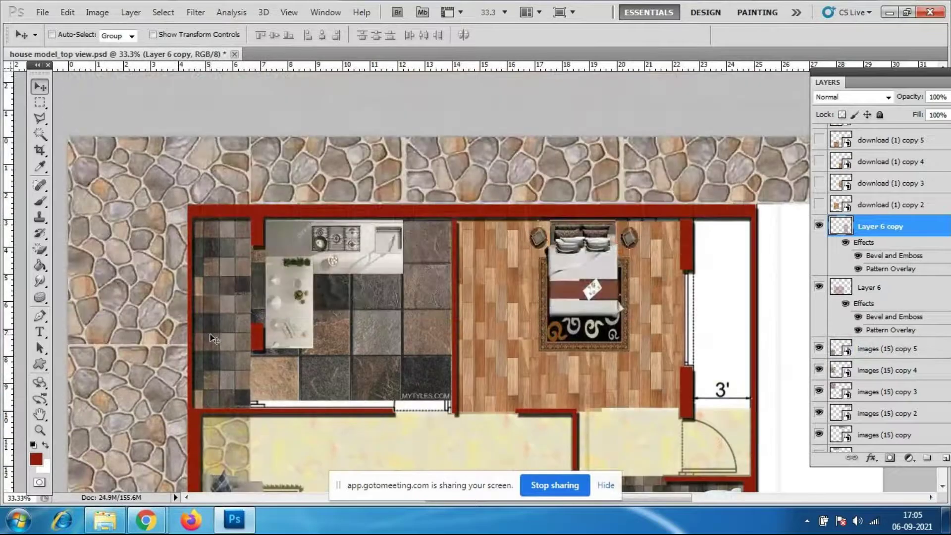
pyautogui.scroll(-1, 507, 336)
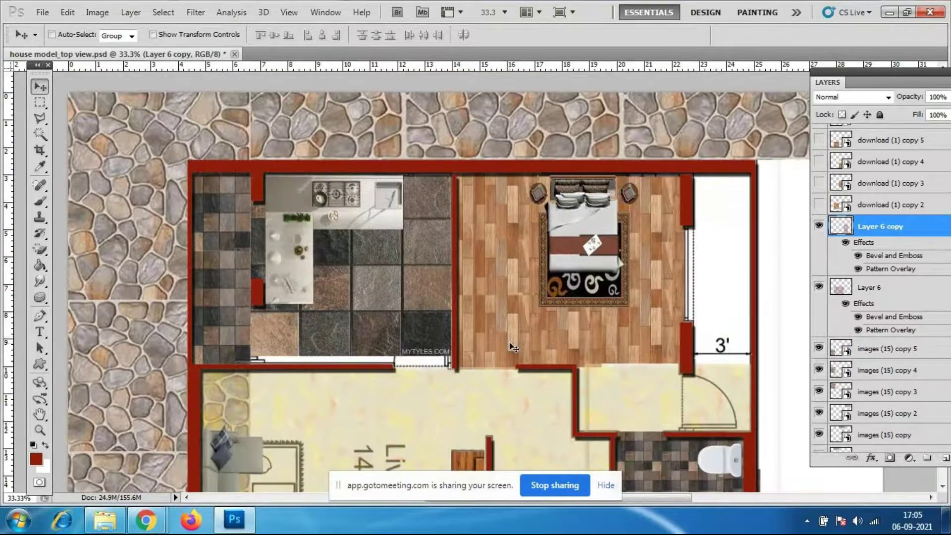
pyautogui.scroll(-1, 513, 346)
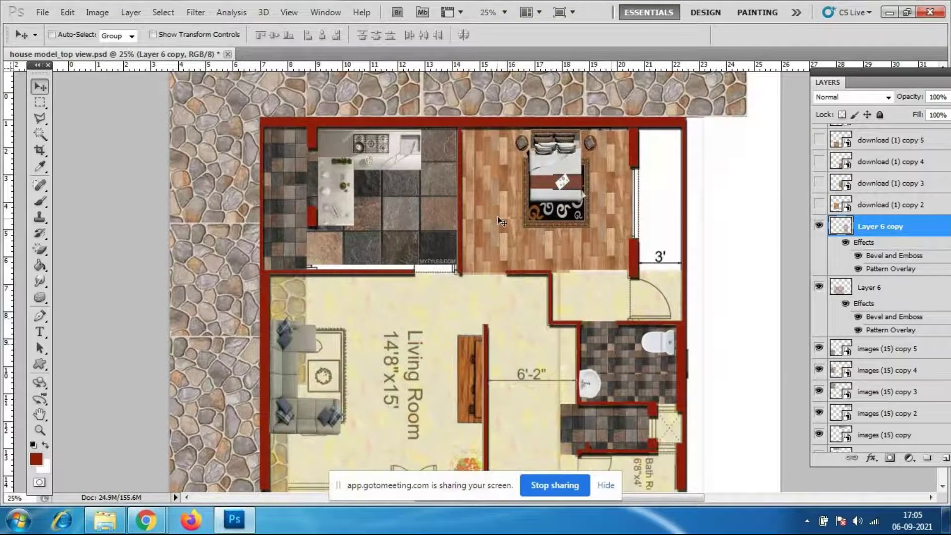
pyautogui.scroll(2, 860, 260)
pyautogui.scroll(1, 859, 261)
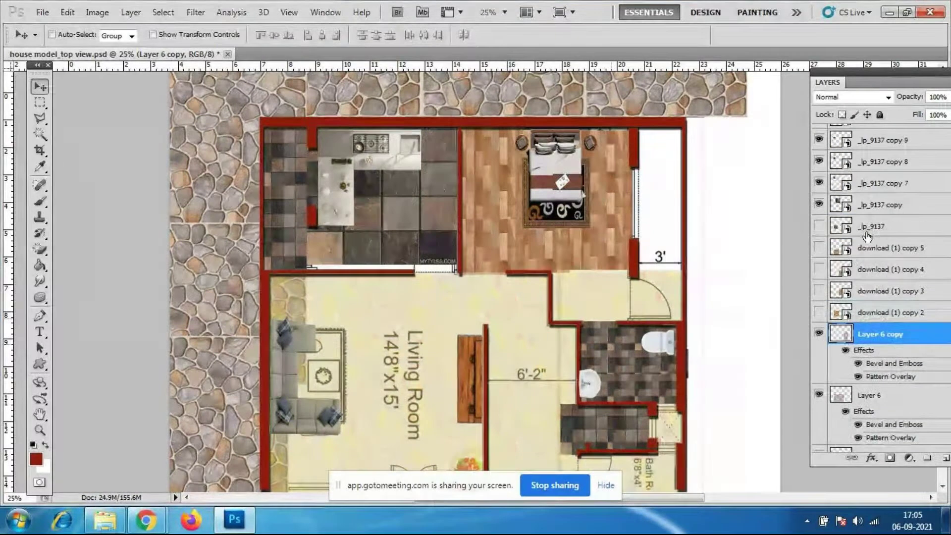
pyautogui.click(875, 205)
pyautogui.click(819, 205)
pyautogui.click(819, 204)
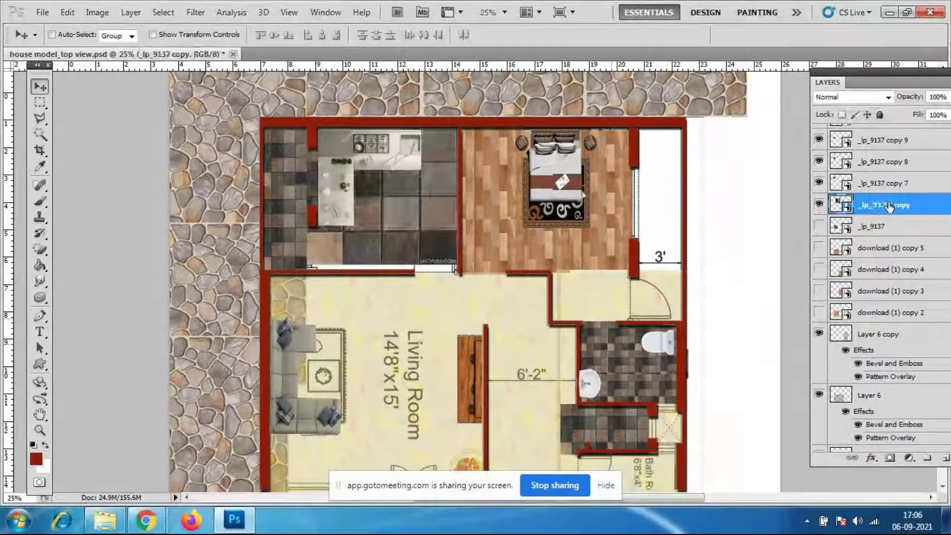
pyautogui.hotkey('ctrl', 't')
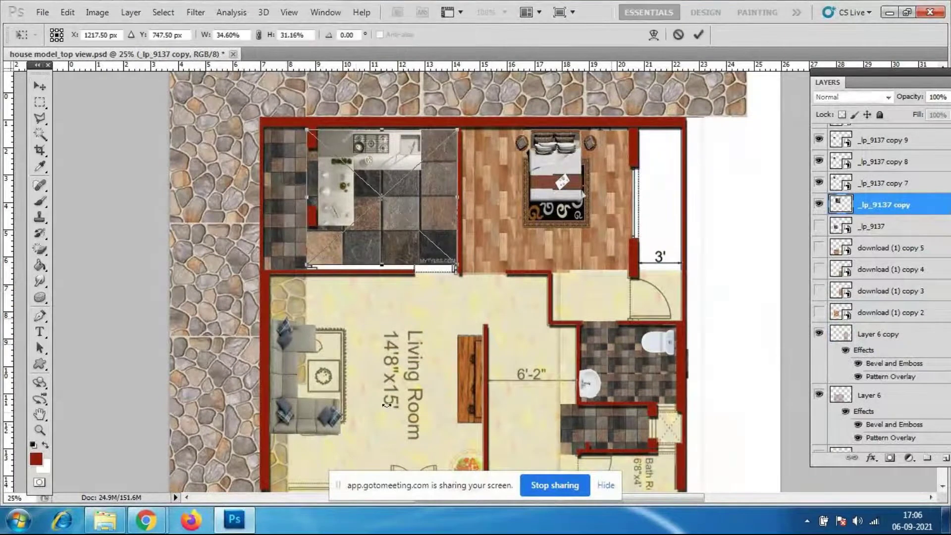
pyautogui.moveTo(456, 267); pyautogui.dragTo(393, 228)
pyautogui.press('Return')
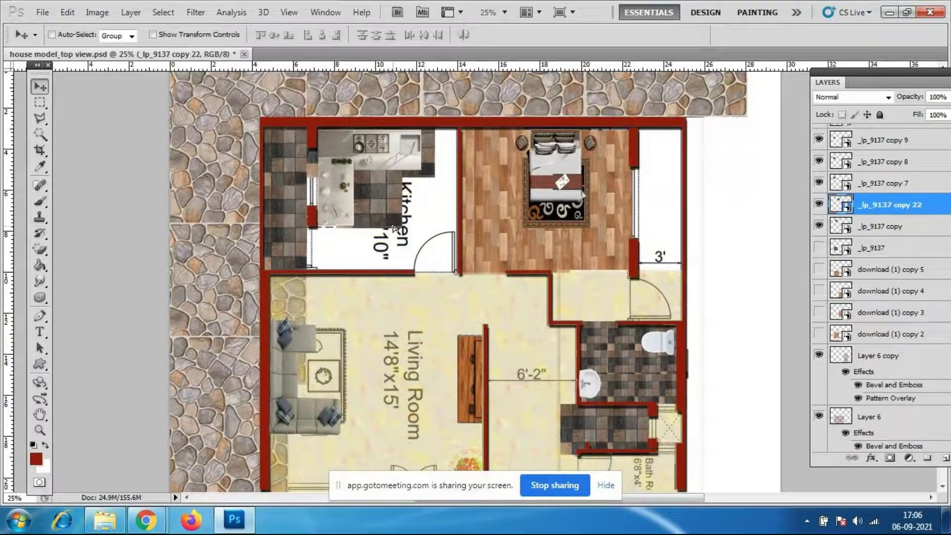
# Duplicate the reduced kitchen tile repeatedly and place the copies side by side until the whole kitchen floor is covered
pyautogui.keyDown('alt'); pyautogui.click(393, 228); pyautogui.keyUp('alt')
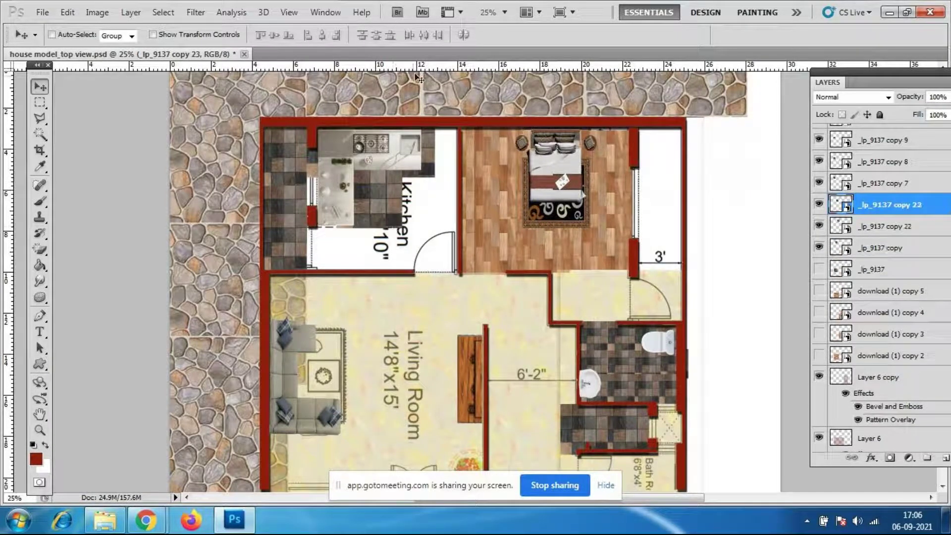
pyautogui.moveTo(389, 218); pyautogui.dragTo(436, 183)
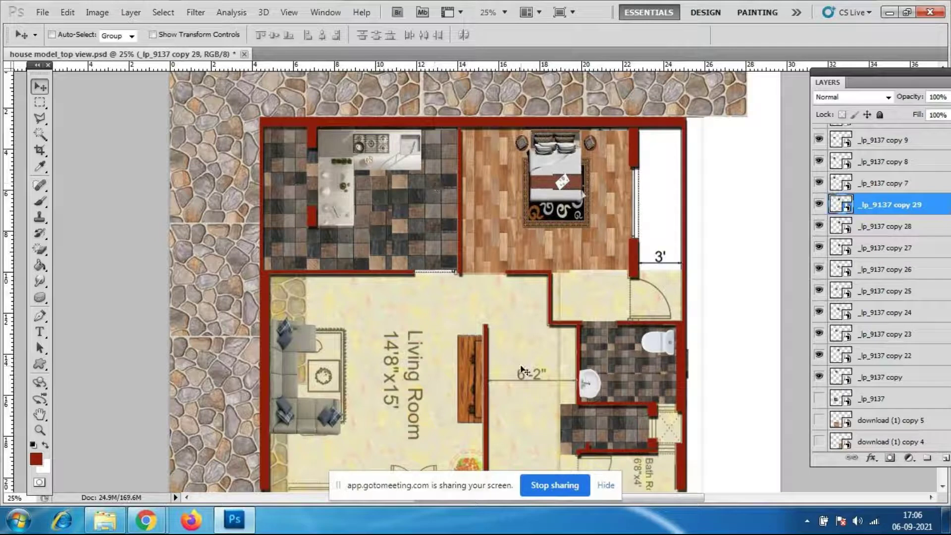
# Marquee a narrow vertical strip of the kitchen floor and try to delete it from the _lp_9137 copy 29 layer
pyautogui.click(40, 102)
pyautogui.moveTo(390, 173); pyautogui.dragTo(427, 274)
pyautogui.press('Delete')
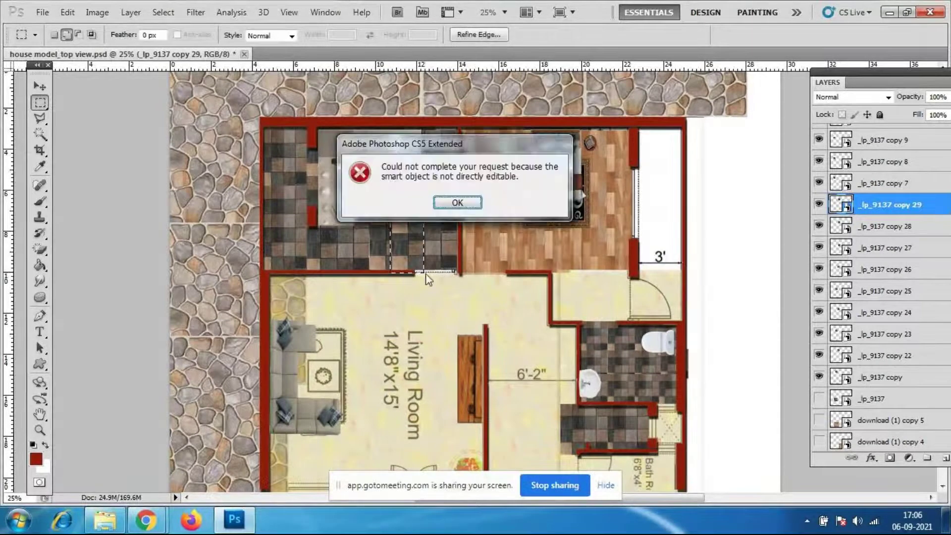
pyautogui.click(457, 204)
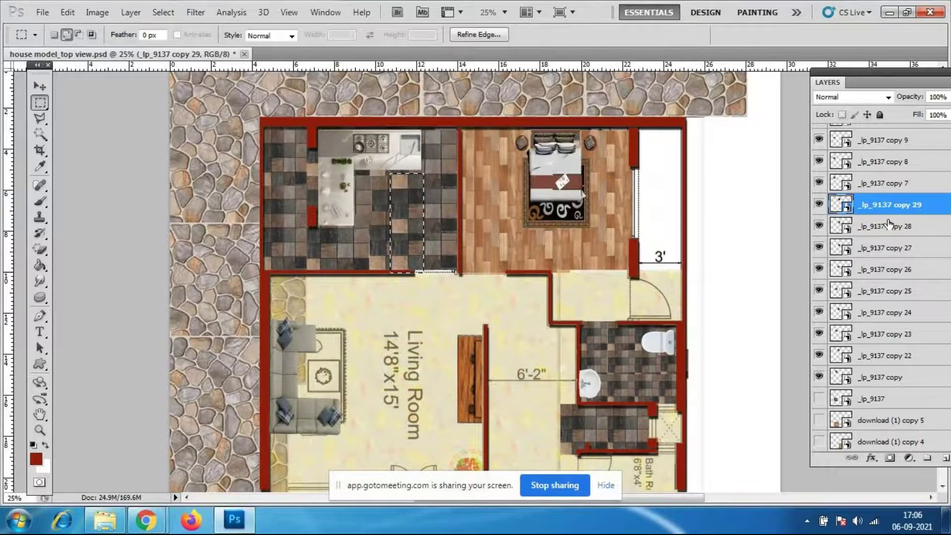
# Try to delete the marqueed kitchen strip from the _lp_9137 copy 28, copy 7 and copy 8 layers, and clear the selection
pyautogui.click(885, 226)
pyautogui.press('Delete')
pyautogui.press('Return')
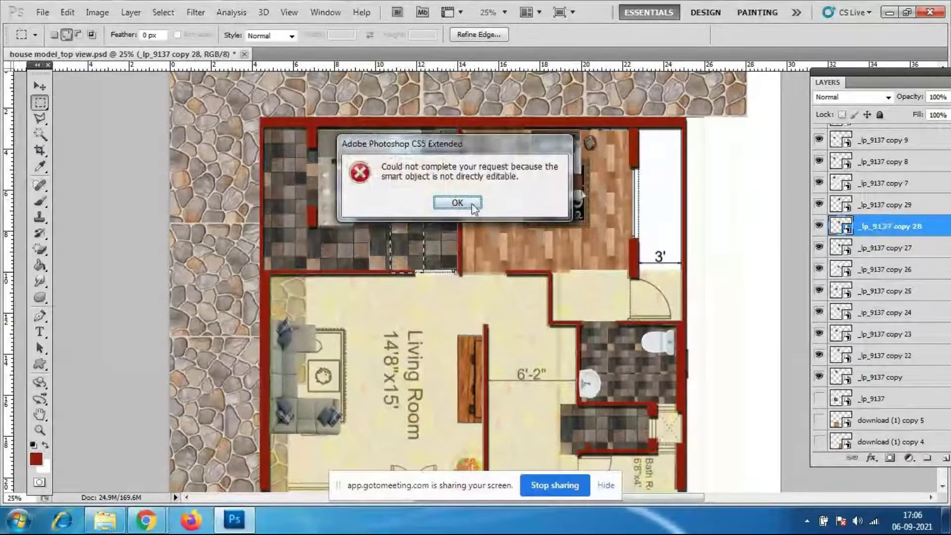
pyautogui.click(885, 183)
pyautogui.press('Delete')
pyautogui.press('Return')
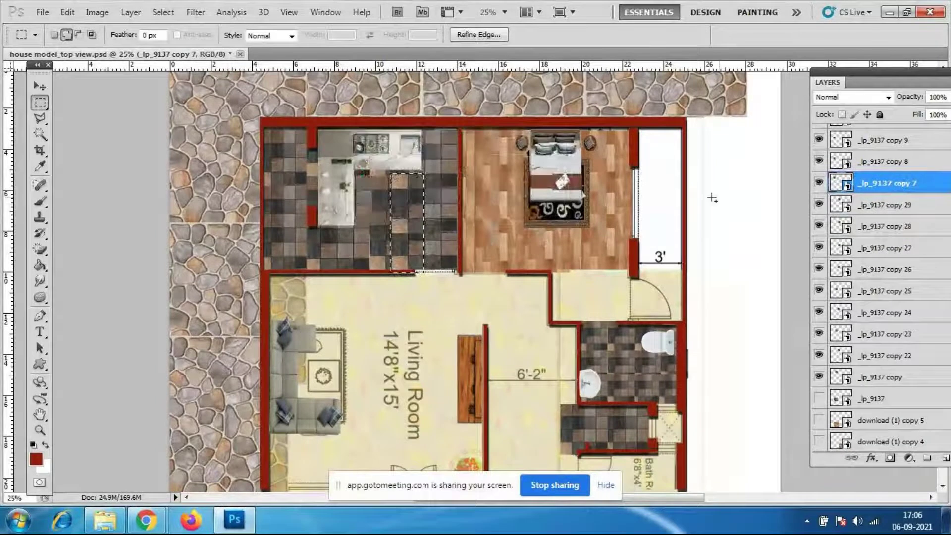
pyautogui.click(904, 170)
pyautogui.press('Delete')
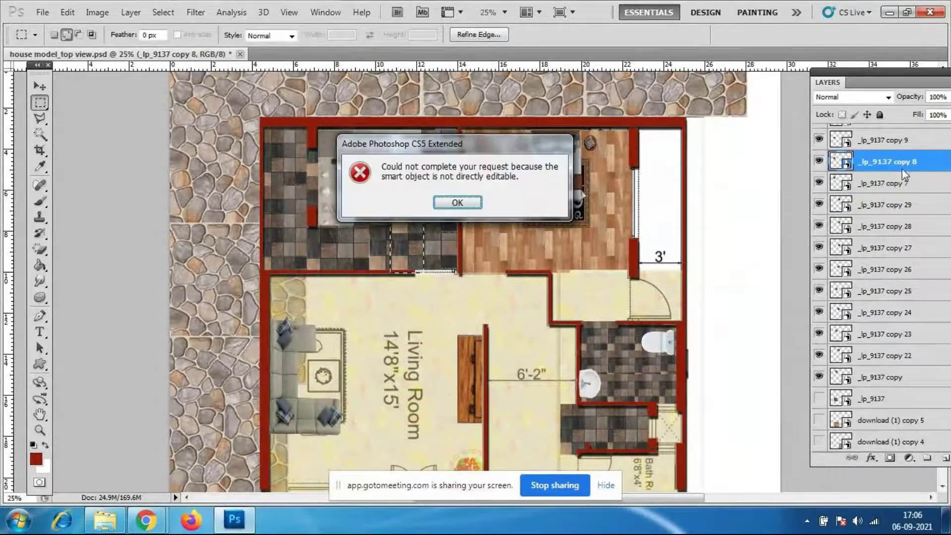
pyautogui.click(461, 204)
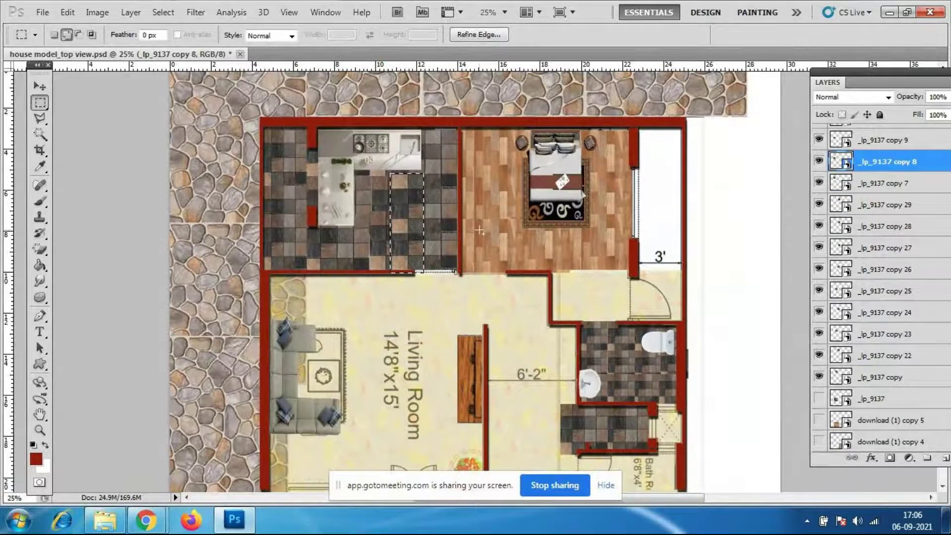
pyautogui.click(480, 235)
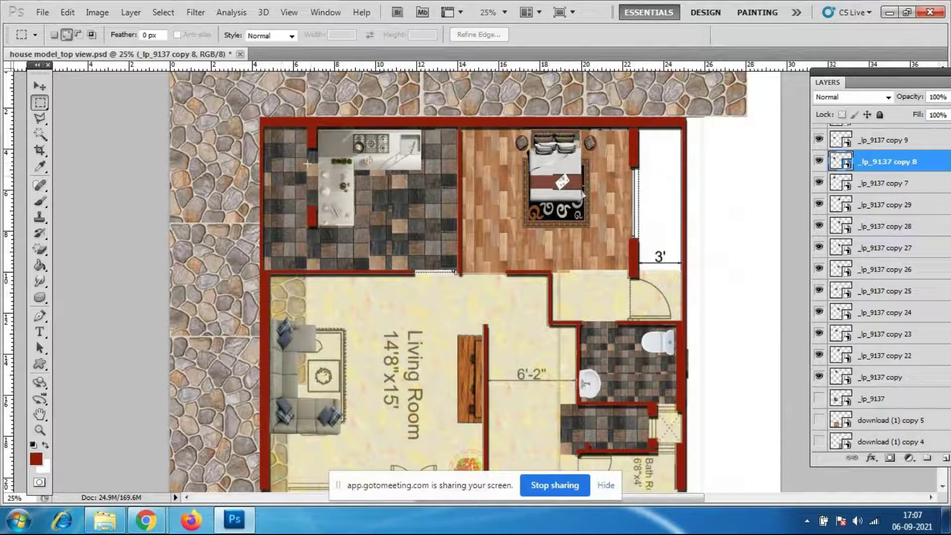
pyautogui.scroll(-3, 598, 304)
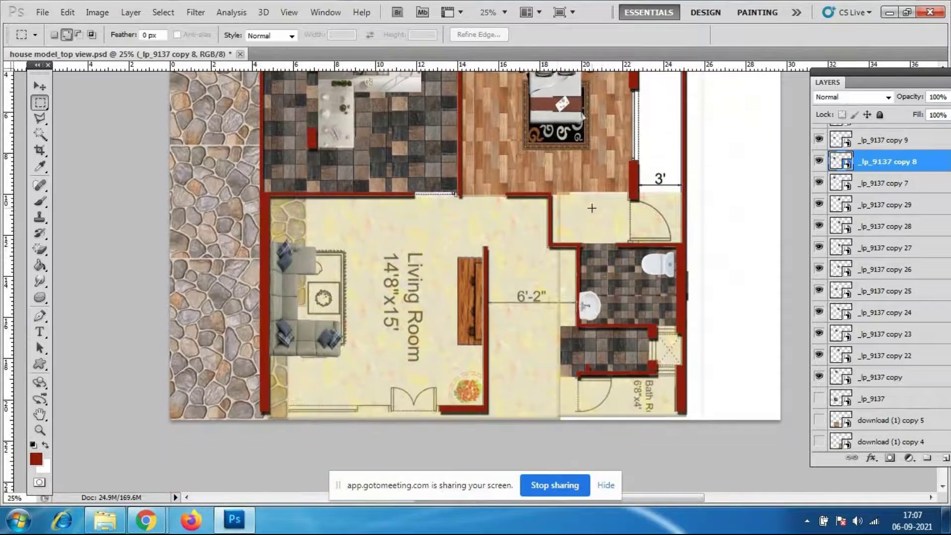
pyautogui.scroll(4, 513, 379)
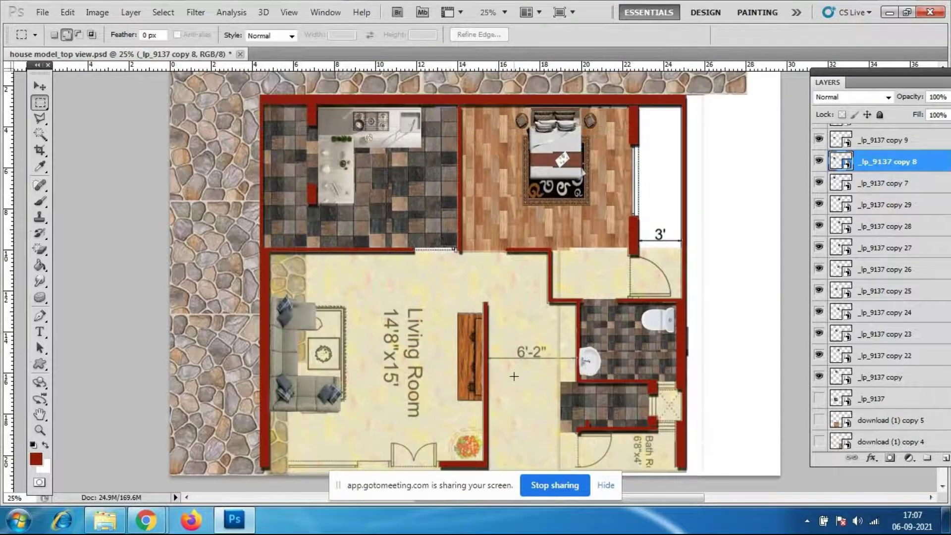
pyautogui.scroll(-2, 510, 373)
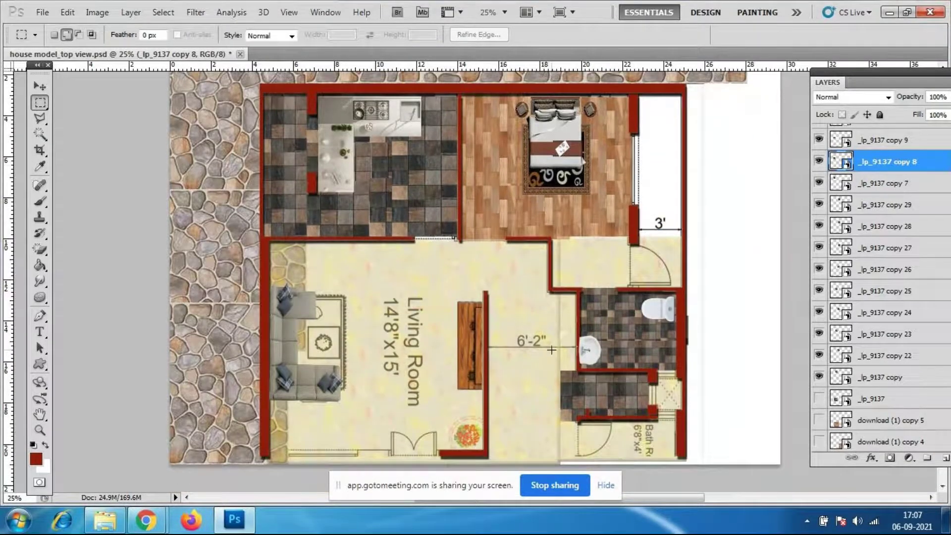
pyautogui.scroll(-2, 686, 272)
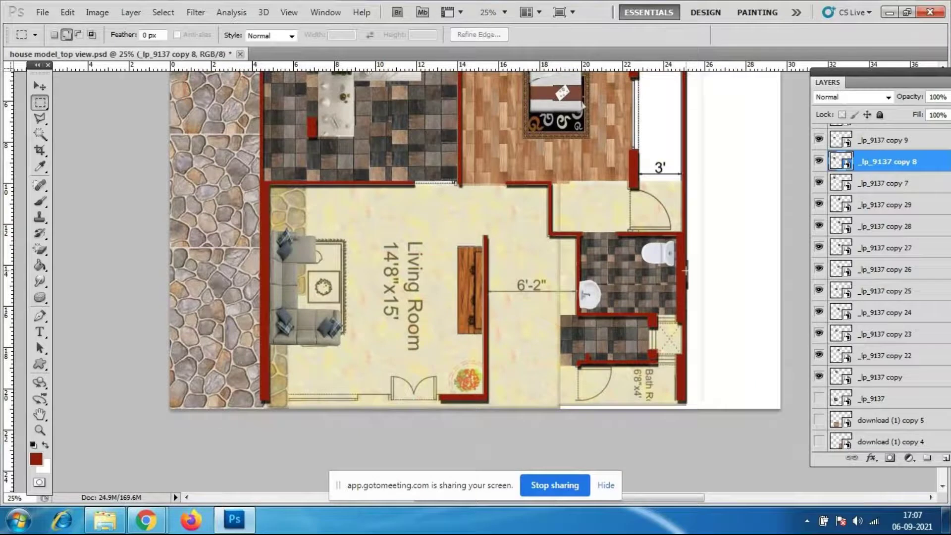
pyautogui.scroll(4, 685, 273)
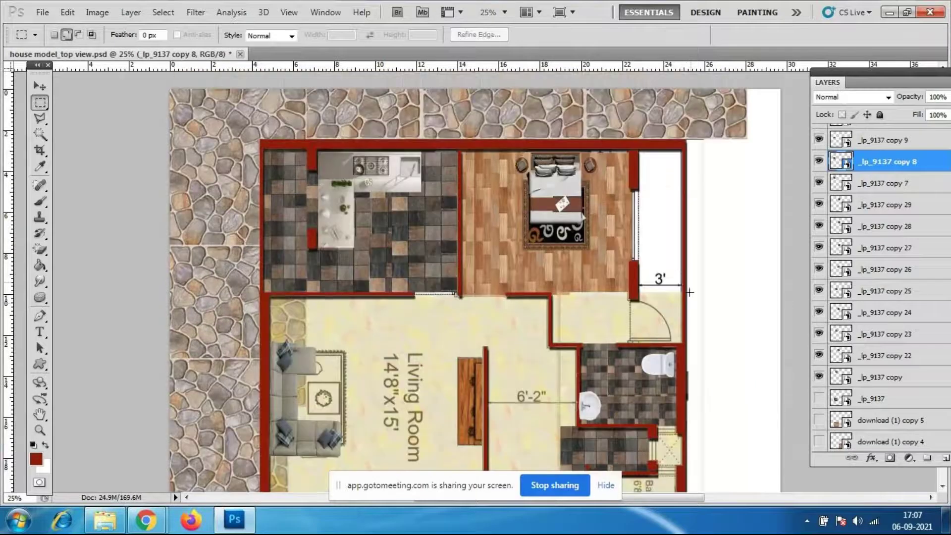
pyautogui.scroll(-1, 765, 255)
pyautogui.scroll(-2, 768, 254)
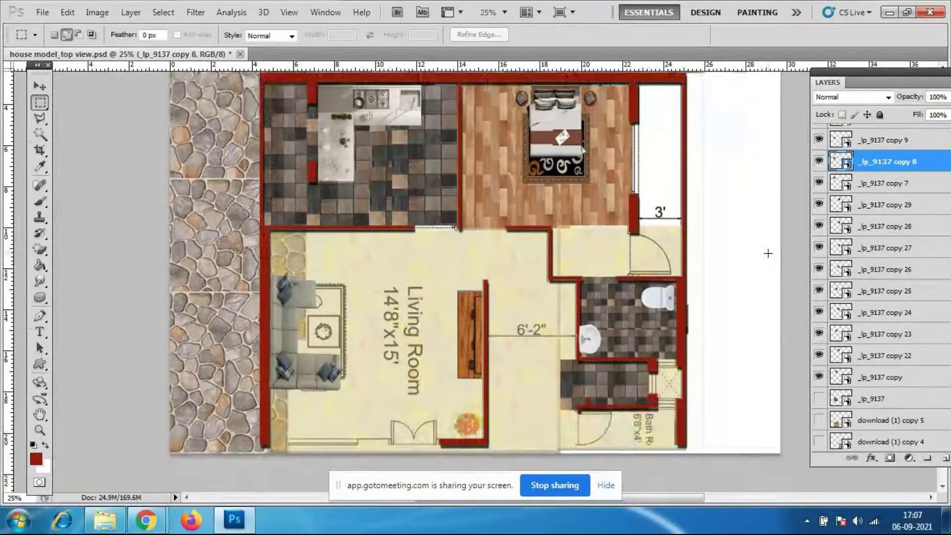
# Place the download (6) television image from the 3d folder into the floor plan
pyautogui.click(42, 12)
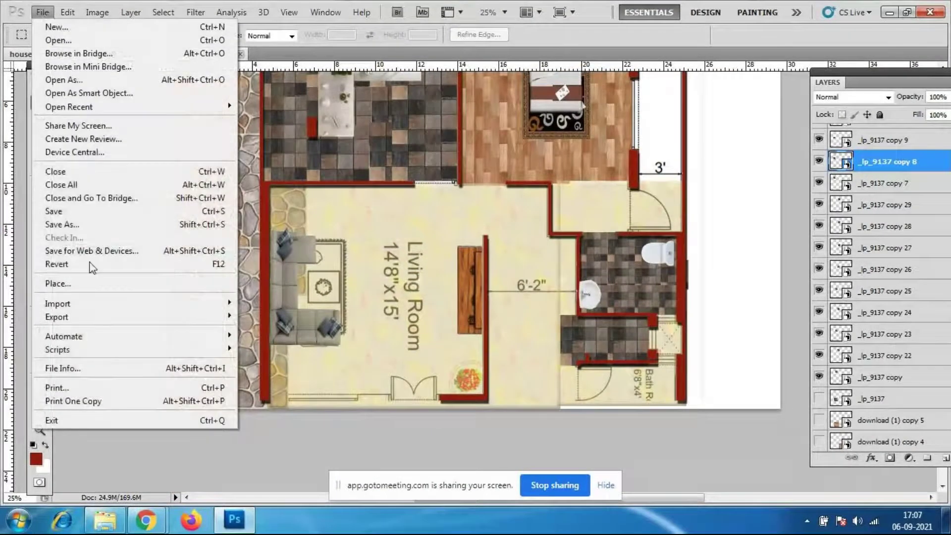
pyautogui.click(90, 284)
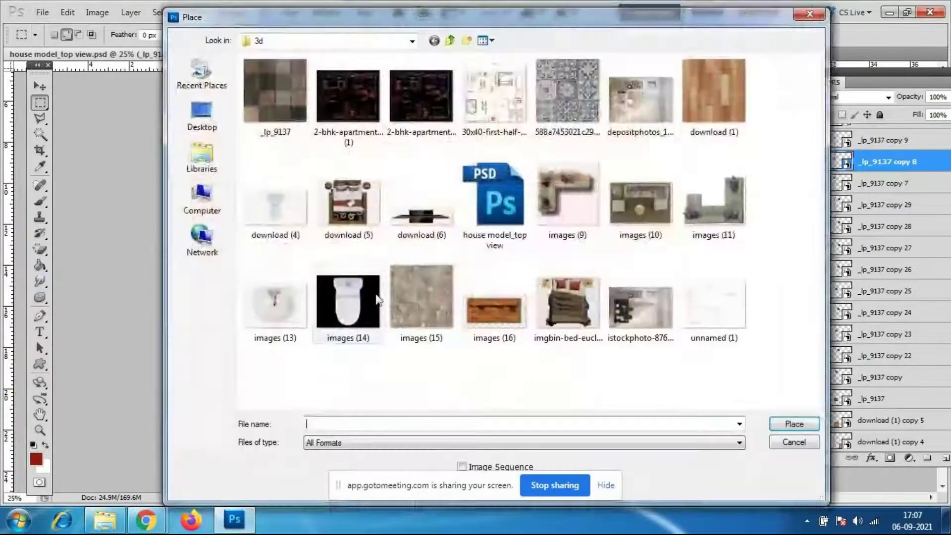
pyautogui.click(413, 243)
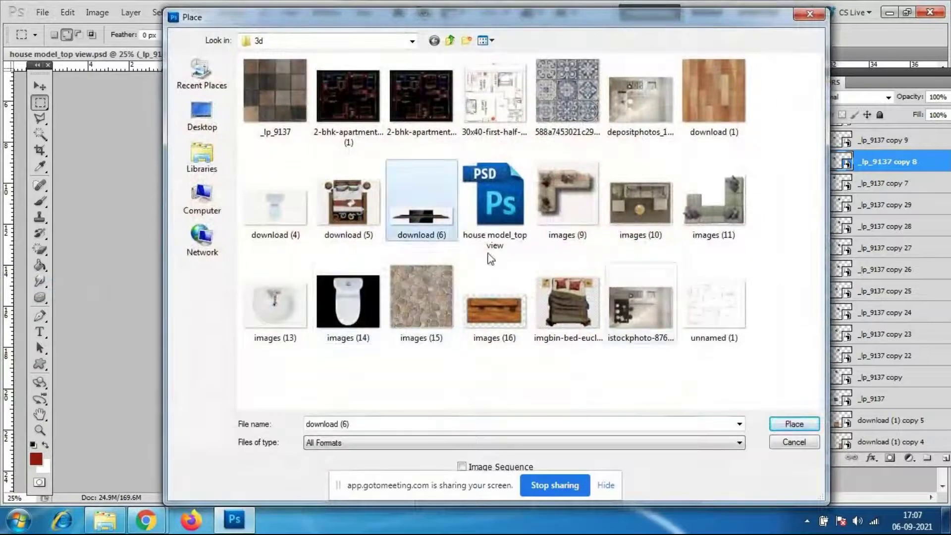
pyautogui.click(794, 424)
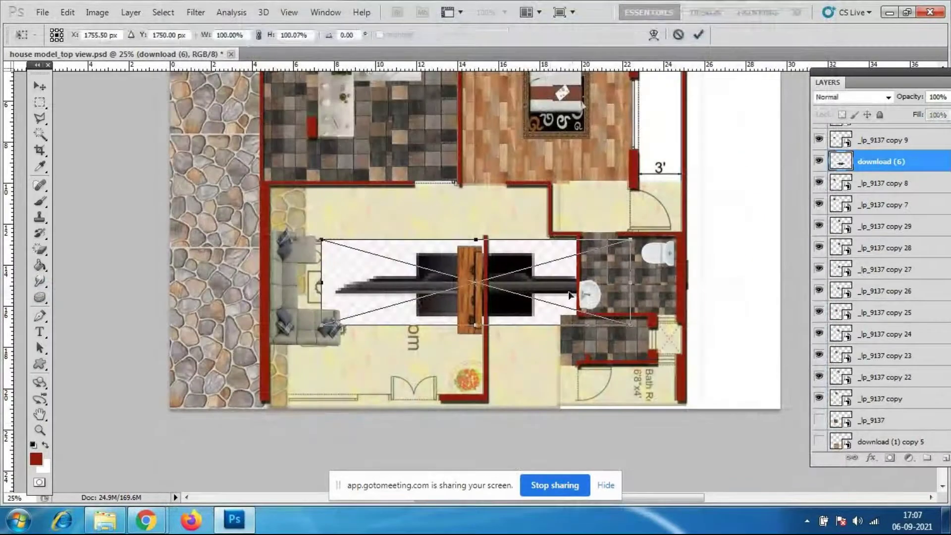
pyautogui.press('Return')
# Rotate the television image 88.48°, scale it to 55.33%, and move it beside the wooden cabinet in the living room
pyautogui.hotkey('ctrl', 't')
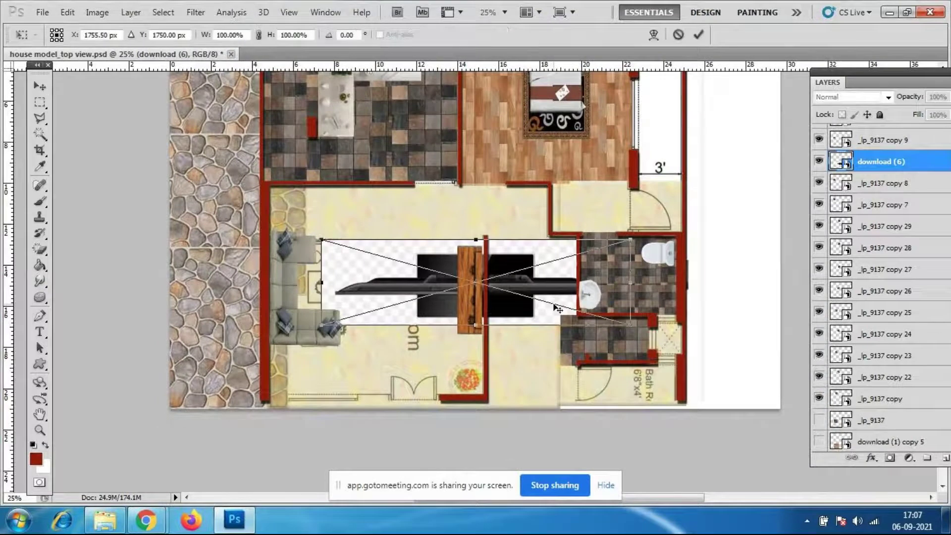
pyautogui.moveTo(642, 333); pyautogui.dragTo(458, 371)
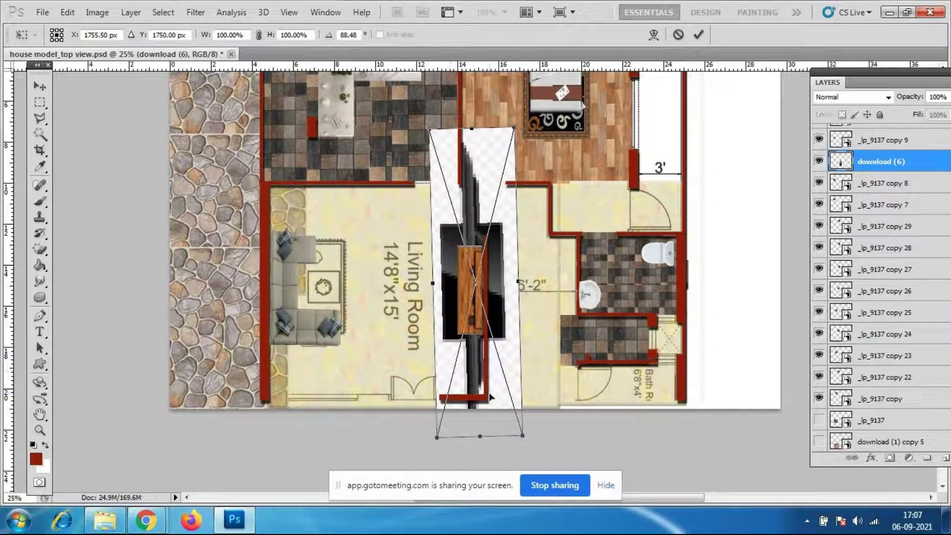
pyautogui.moveTo(524, 436); pyautogui.dragTo(496, 369)
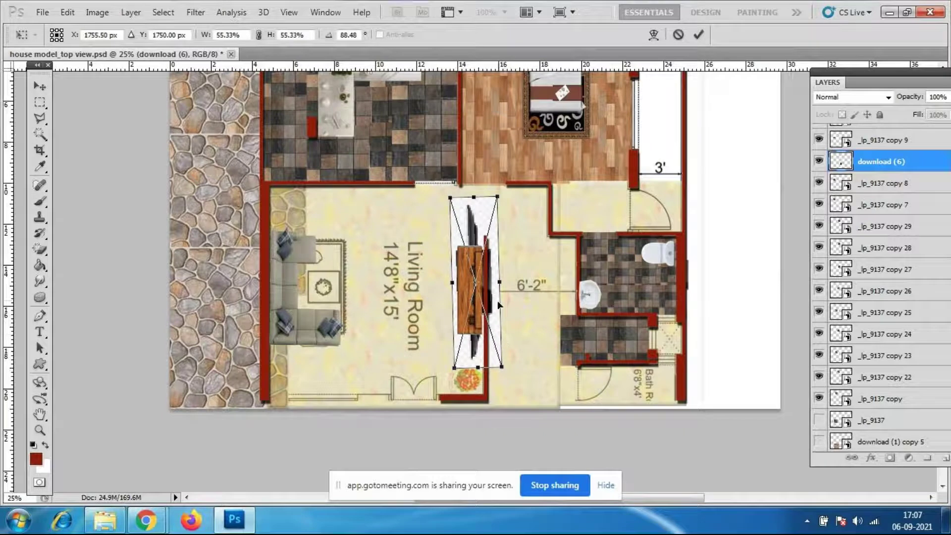
pyautogui.moveTo(499, 305); pyautogui.dragTo(465, 315)
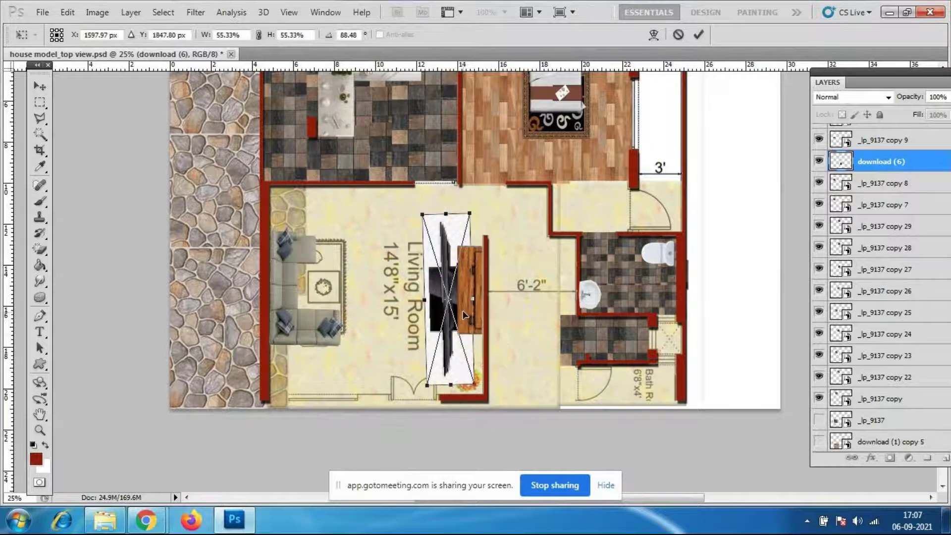
pyautogui.press('Return')
# Move the download (6) layer directly below Layer 5, rasterize it, and remove its checkered background with the Magic Eraser
pyautogui.moveTo(858, 163); pyautogui.dragTo(858, 137)
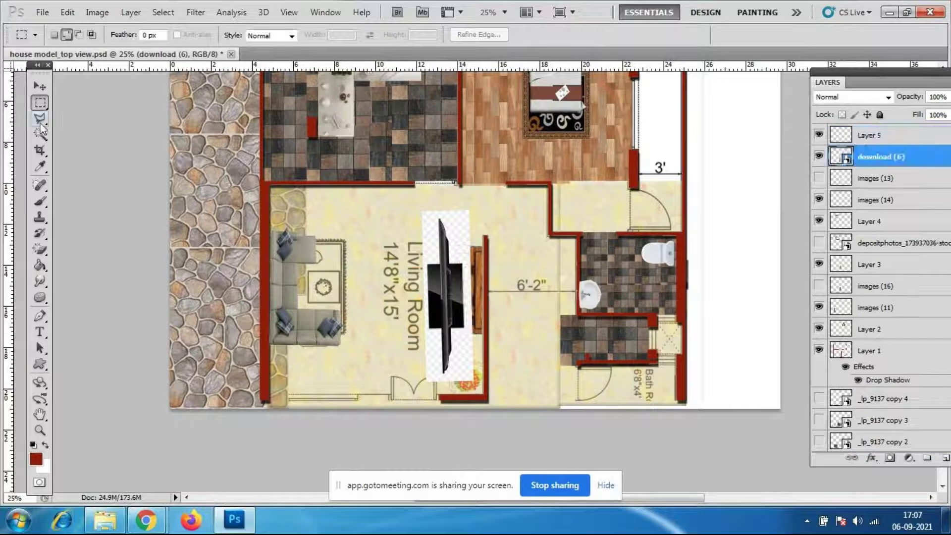
pyautogui.click(40, 250)
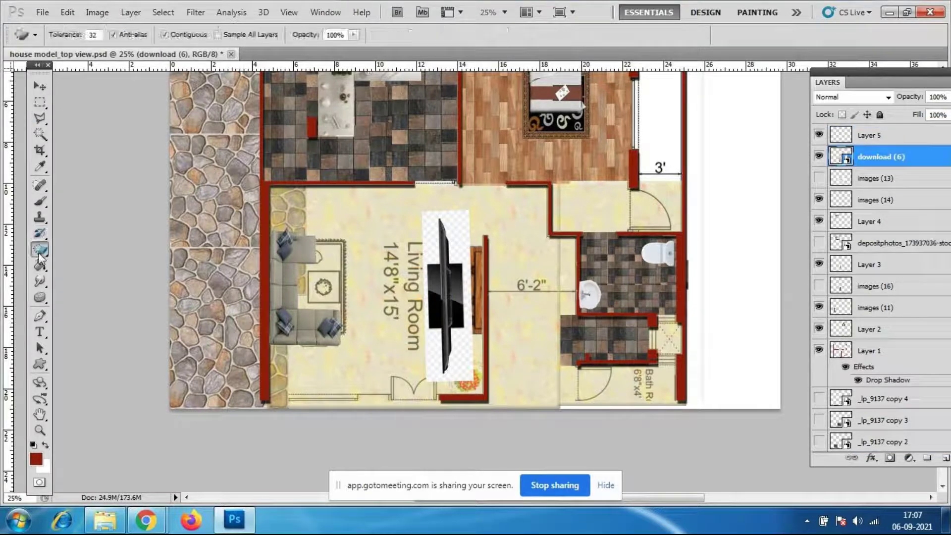
pyautogui.click(441, 238)
pyautogui.press('Return')
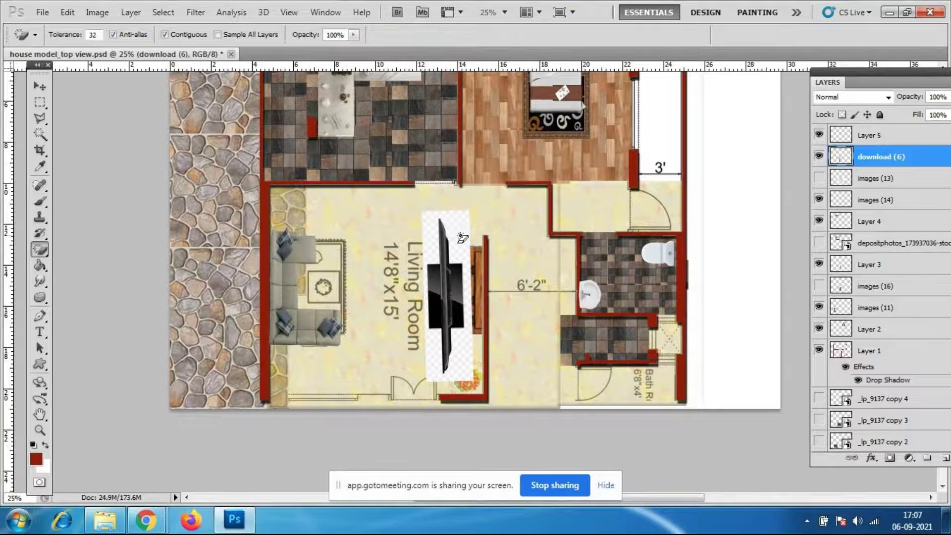
pyautogui.click(445, 250)
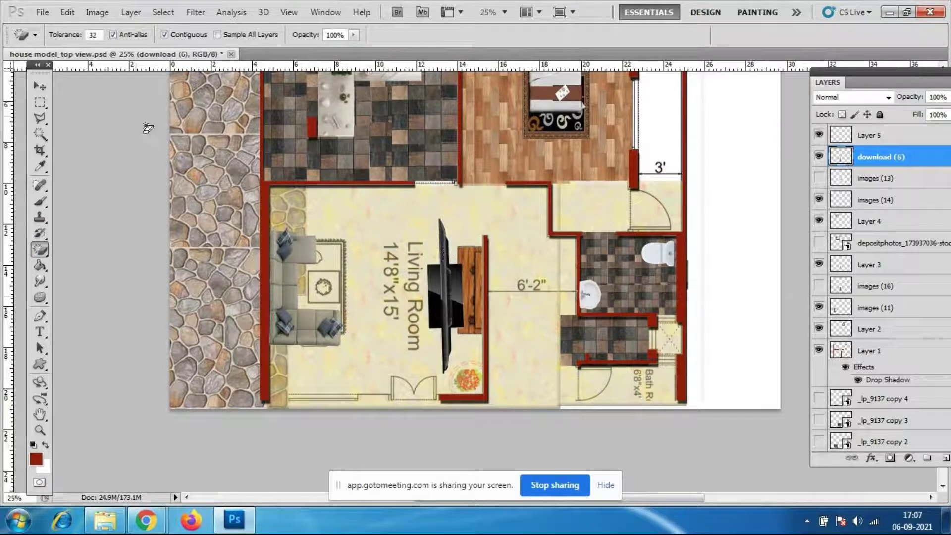
# Scale the television down and position it on top of the wooden cabinet against the living room wall
pyautogui.click(39, 86)
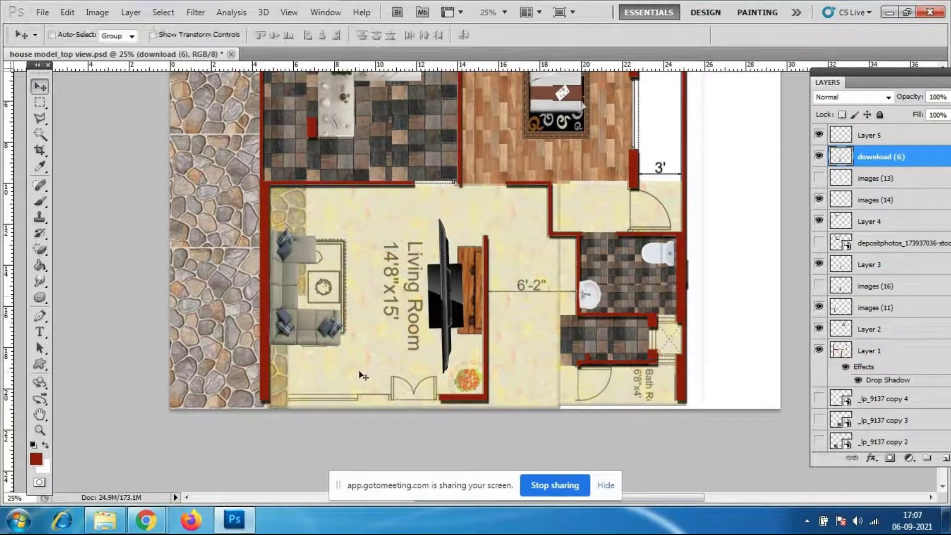
pyautogui.hotkey('ctrl', 't')
pyautogui.moveTo(428, 374); pyautogui.dragTo(485, 348)
pyautogui.press('Return')
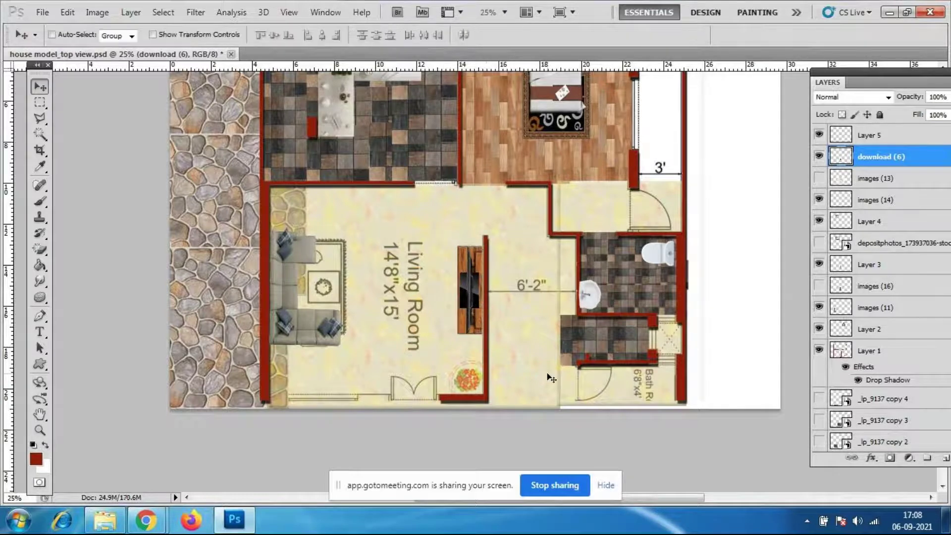
# Enlarge the television to 111.50% so it spans slightly more than the cabinet's length
pyautogui.hotkey('ctrl', '+')
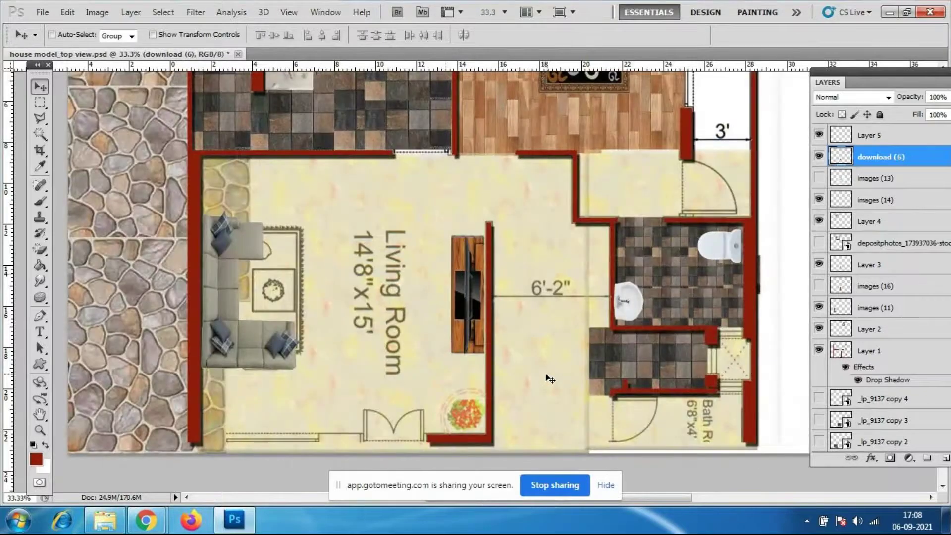
pyautogui.hotkey('ctrl', 't')
pyautogui.moveTo(450, 360); pyautogui.dragTo(450, 370)
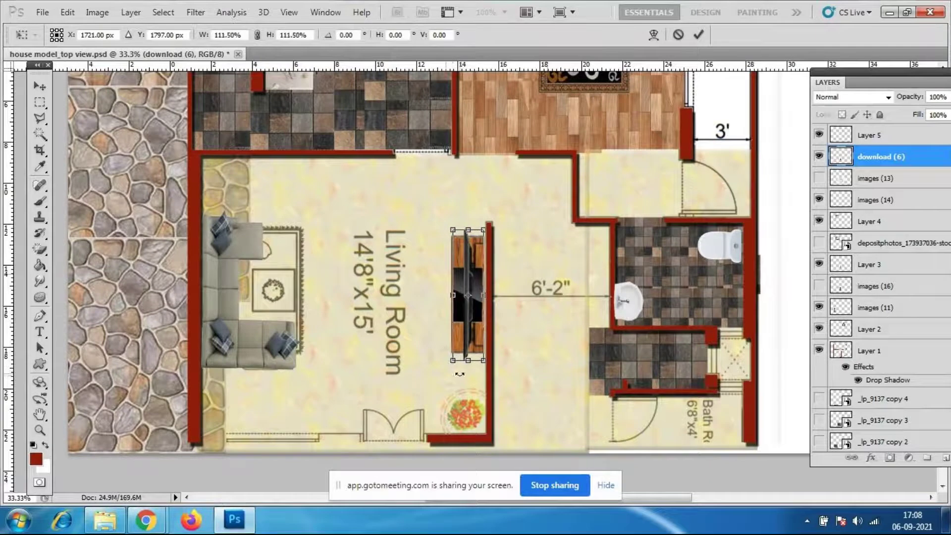
pyautogui.press('Return')
# Examine the layer stack from top to bottom, toggling layer visibility to identify which layer belongs to which part of the plan
pyautogui.scroll(-2, 468, 366)
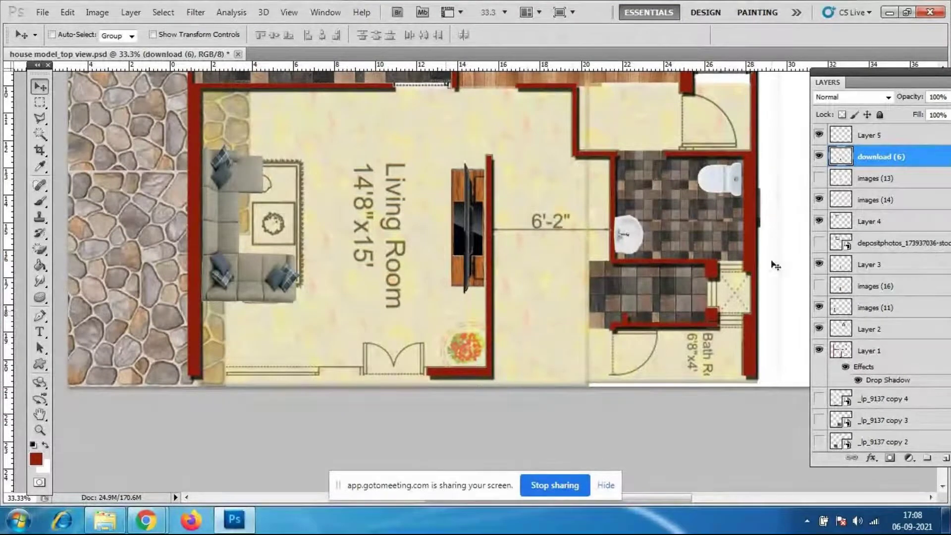
pyautogui.scroll(-2, 931, 319)
pyautogui.scroll(-4, 932, 319)
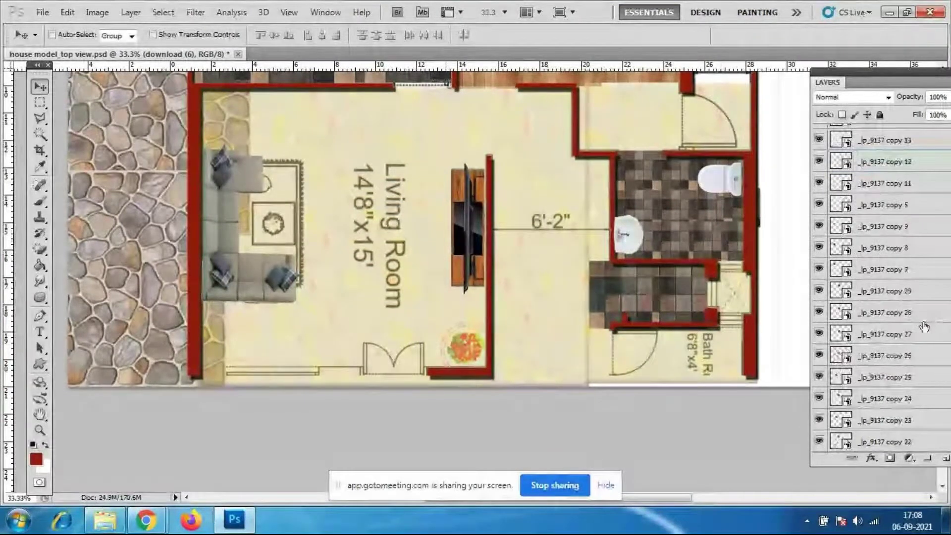
pyautogui.scroll(-3, 925, 328)
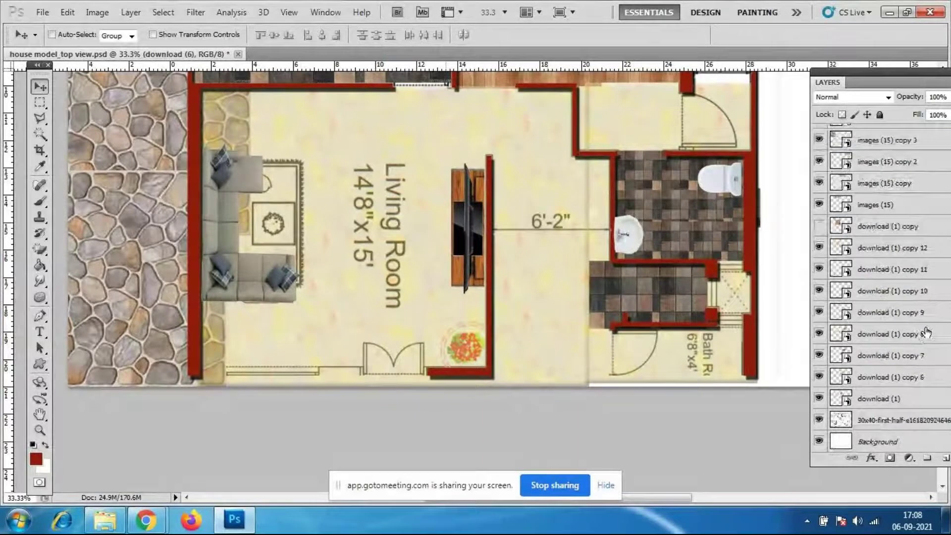
pyautogui.scroll(6, 920, 329)
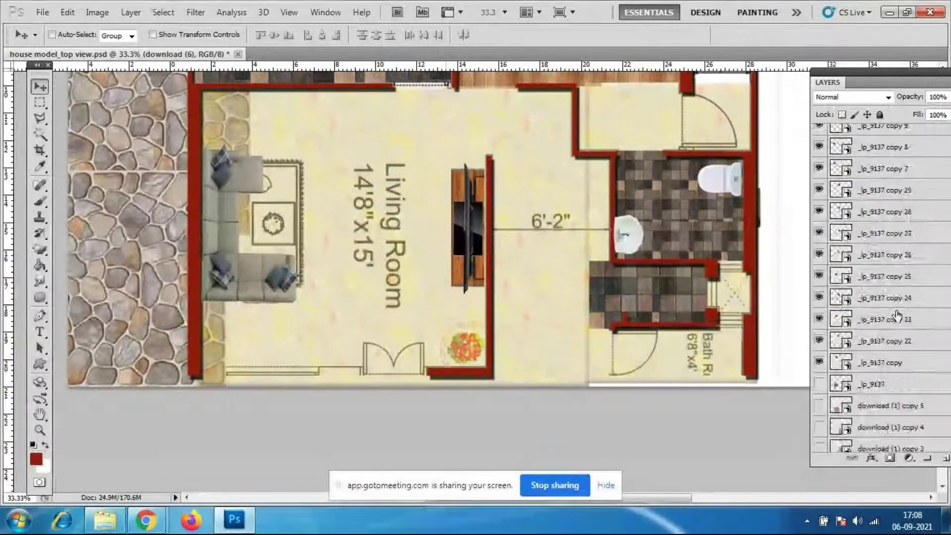
pyautogui.scroll(3, 895, 307)
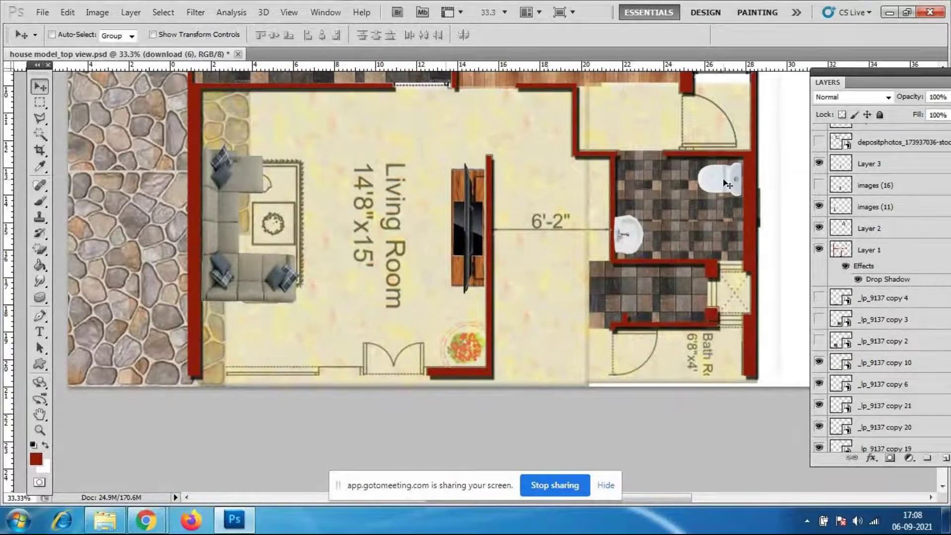
pyautogui.scroll(2, 909, 129)
pyautogui.click(819, 135)
pyautogui.click(819, 135)
pyautogui.click(819, 135)
pyautogui.click(819, 135)
pyautogui.scroll(-3, 936, 335)
pyautogui.scroll(-5, 936, 335)
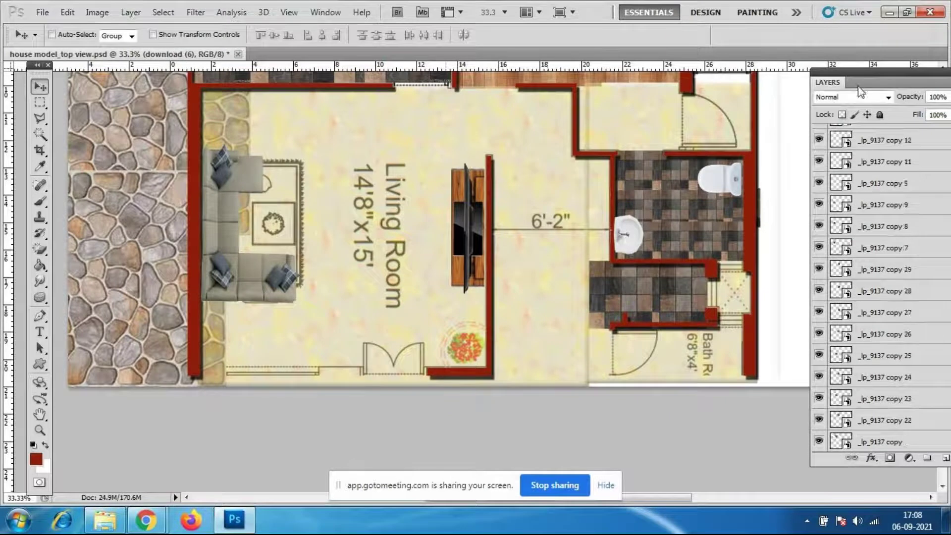
# Examine the lower part of the layer stack down to the Background layer, including Layer 6 copy
pyautogui.moveTo(858, 87); pyautogui.dragTo(801, 72)
pyautogui.scroll(-2, 859, 303)
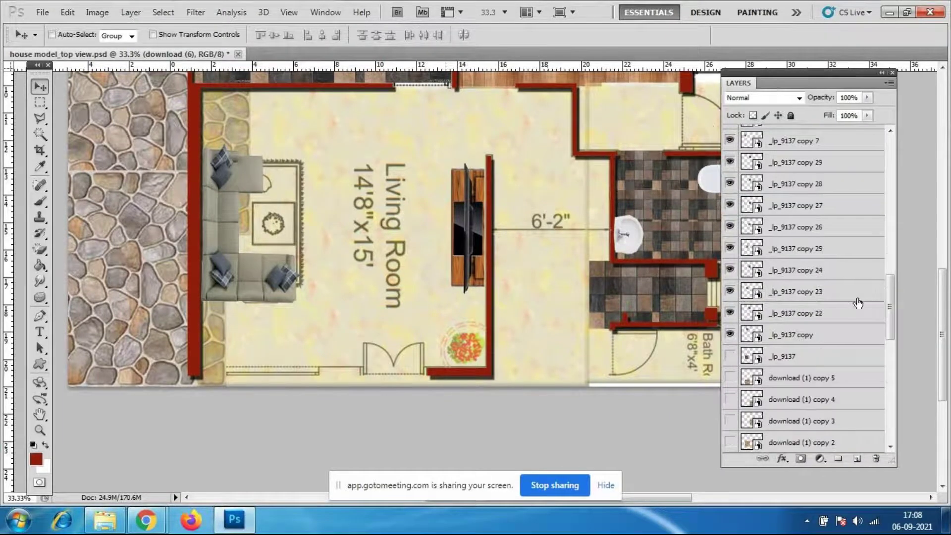
pyautogui.scroll(-2, 859, 303)
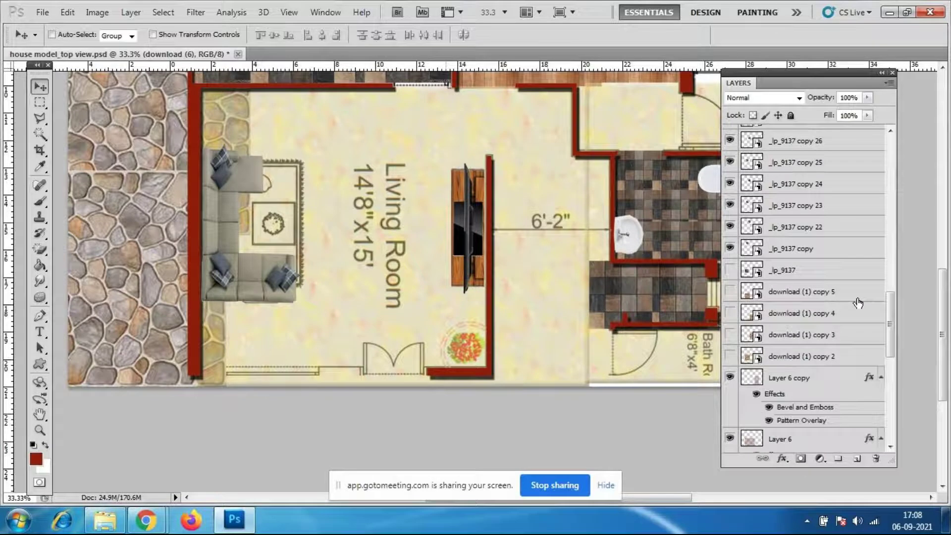
pyautogui.scroll(-2, 858, 303)
pyautogui.click(803, 313)
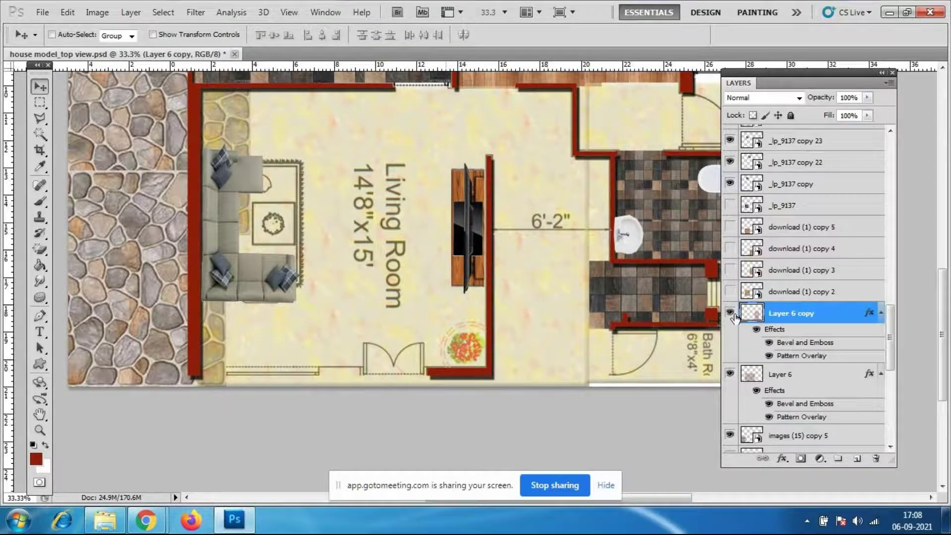
pyautogui.scroll(-8, 828, 356)
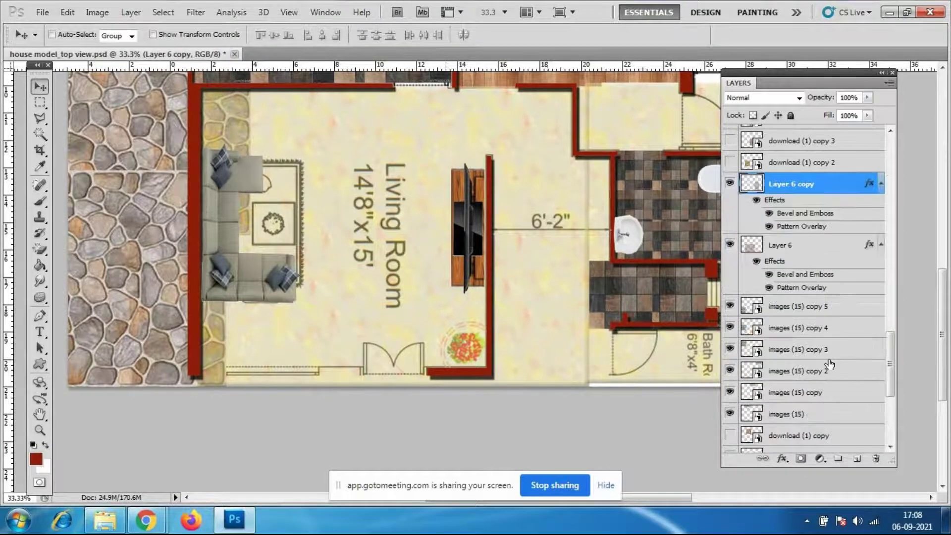
pyautogui.scroll(-1, 833, 360)
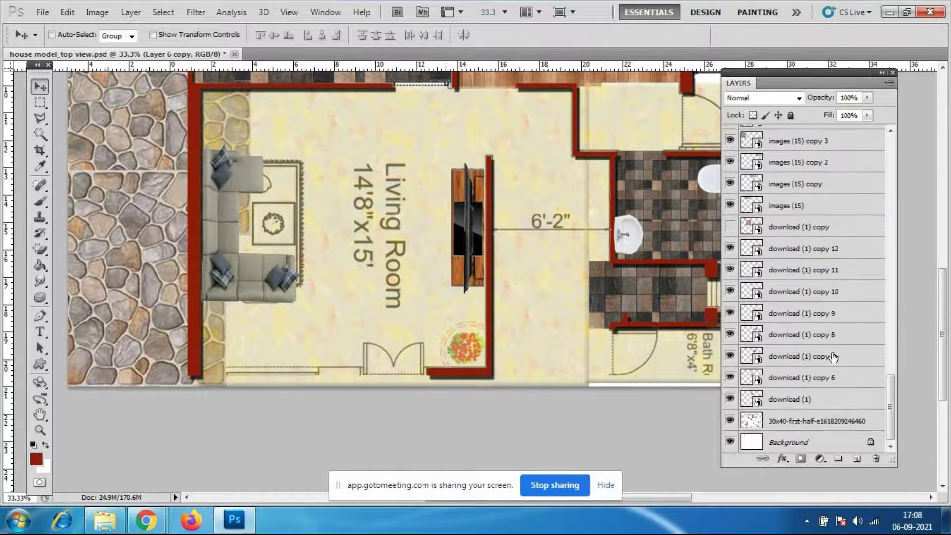
pyautogui.moveTo(780, 75); pyautogui.dragTo(868, 85)
# Check the layers beneath the bathroom toilet, toggling Layer 6 copy and the 30x40-first-half plan layer, to identify which one holds the toilet
pyautogui.rightClick(724, 180)
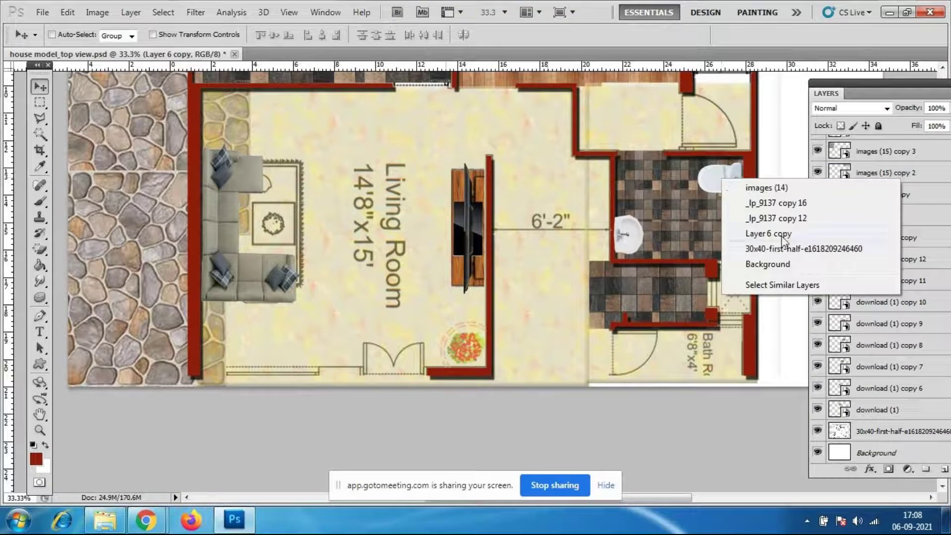
pyautogui.click(781, 235)
pyautogui.click(819, 147)
pyautogui.click(818, 147)
pyautogui.rightClick(724, 182)
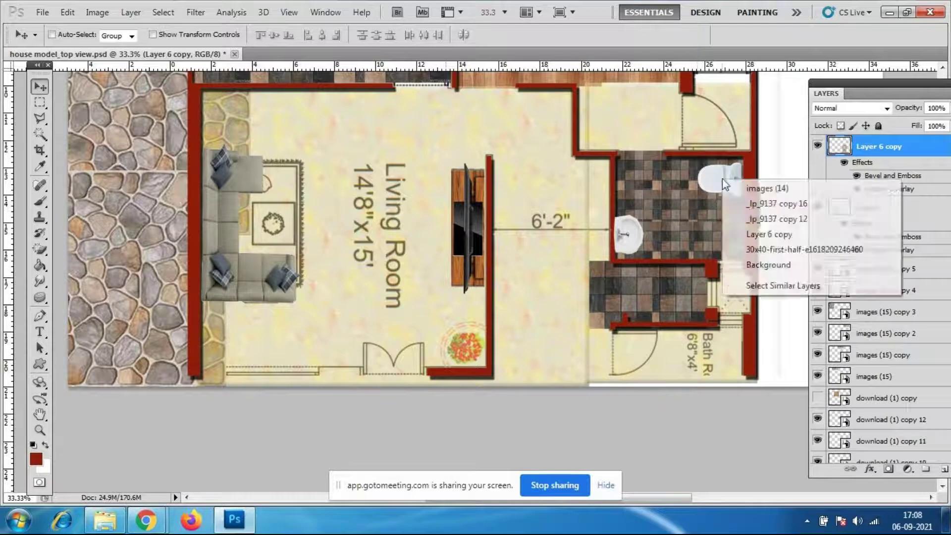
pyautogui.click(777, 204)
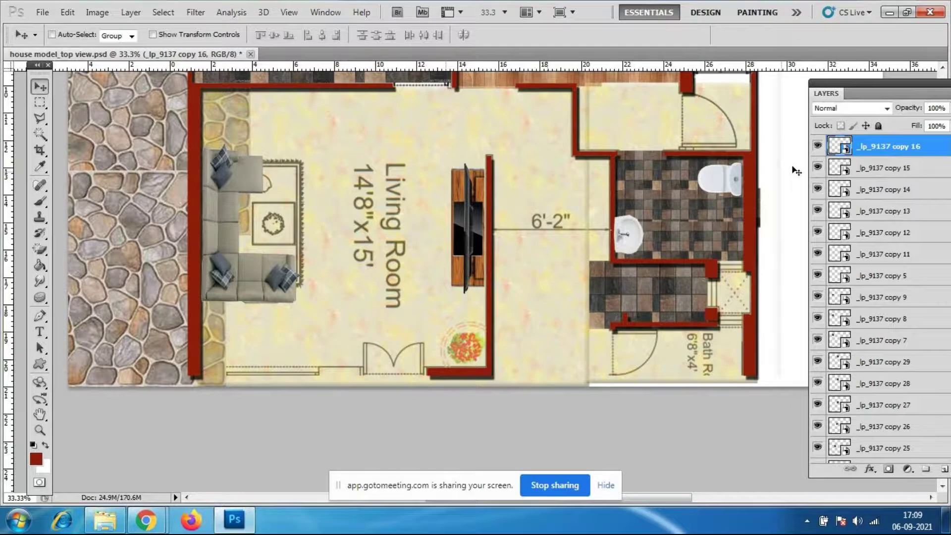
pyautogui.rightClick(740, 181)
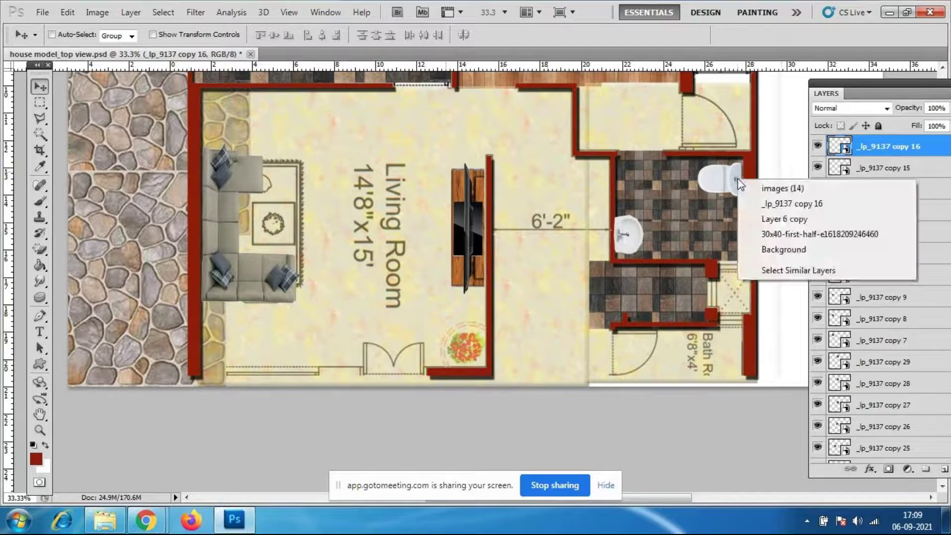
pyautogui.click(827, 235)
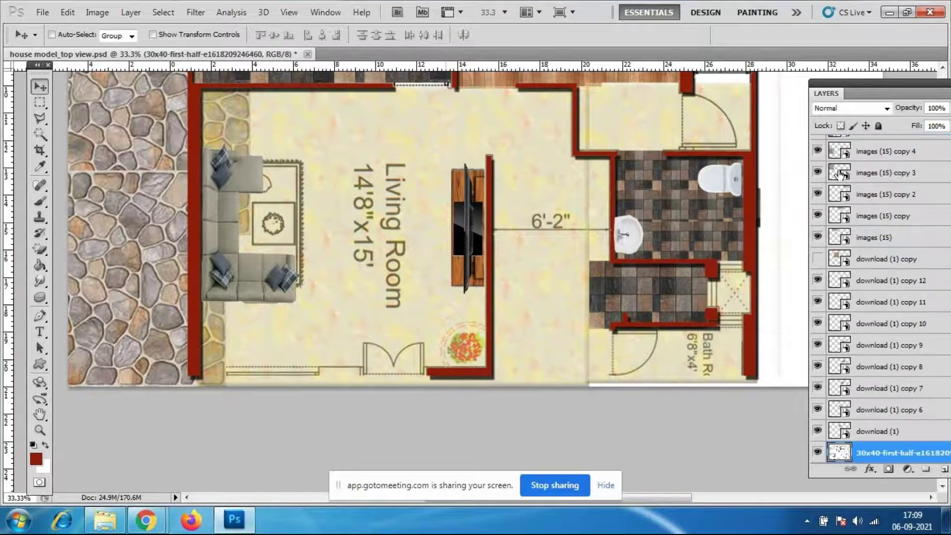
pyautogui.click(818, 452)
pyautogui.click(818, 452)
# Select the images (14) toilet layer and place a duplicate of the toilet in the smaller tiled bathroom below
pyautogui.rightClick(718, 183)
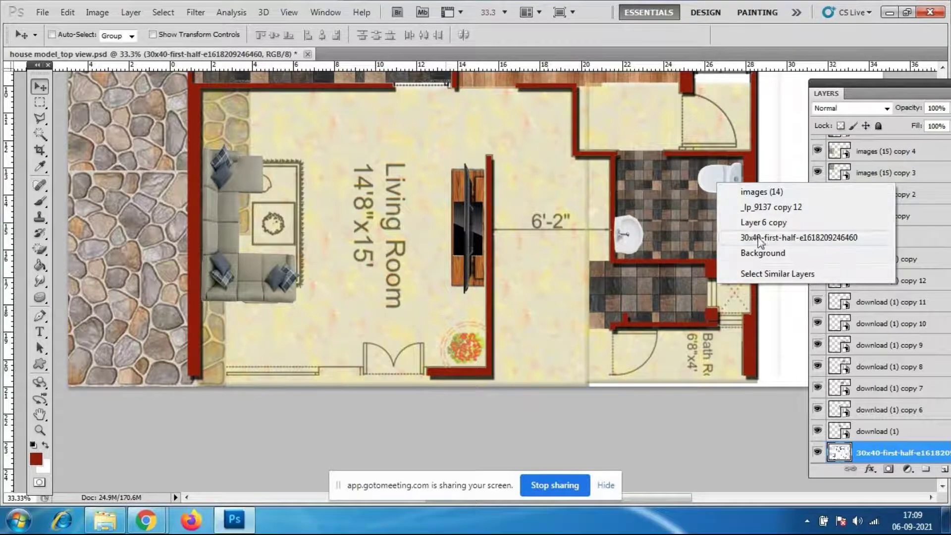
pyautogui.click(776, 195)
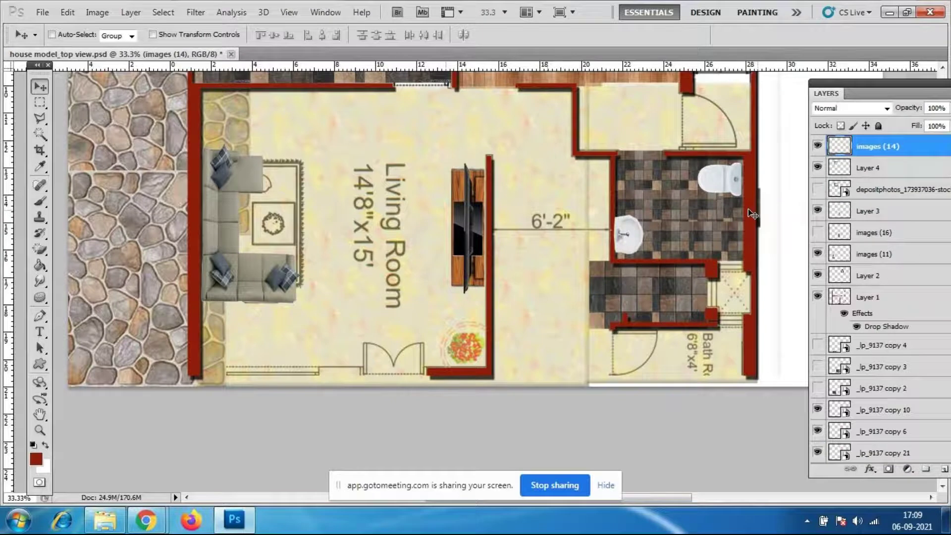
pyautogui.click(818, 147)
pyautogui.click(818, 148)
pyautogui.press('alt')
pyautogui.moveTo(728, 186); pyautogui.dragTo(693, 298)
# Examine the layer stack, toggling the 30x40-first-half plan layer and Layer 6 copy to see which floor areas each one covers
pyautogui.scroll(5, 704, 307)
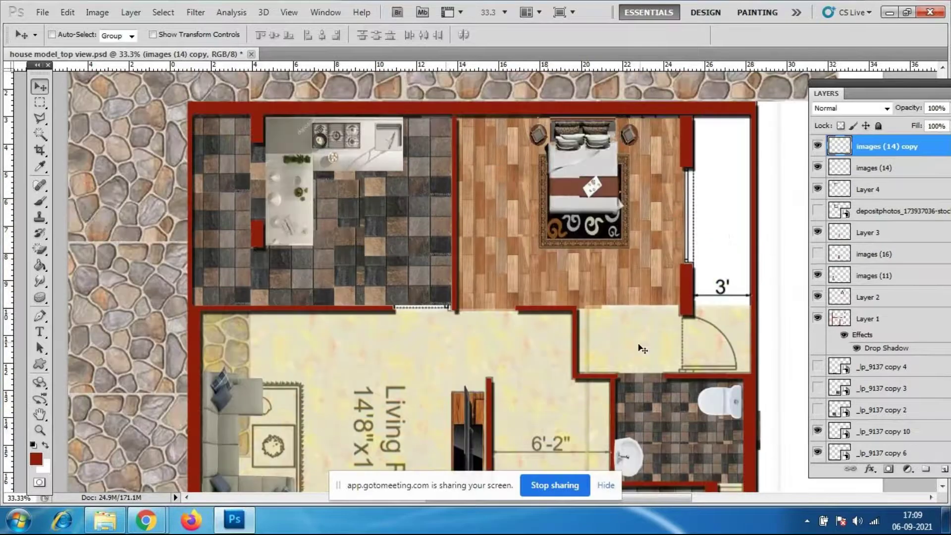
pyautogui.scroll(-10, 887, 354)
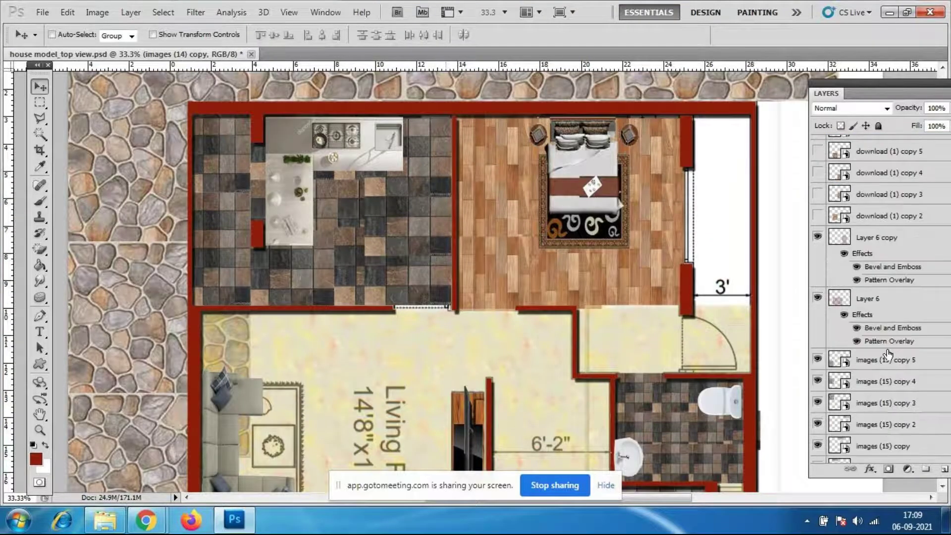
pyautogui.scroll(-5, 888, 354)
pyautogui.scroll(-3, 905, 370)
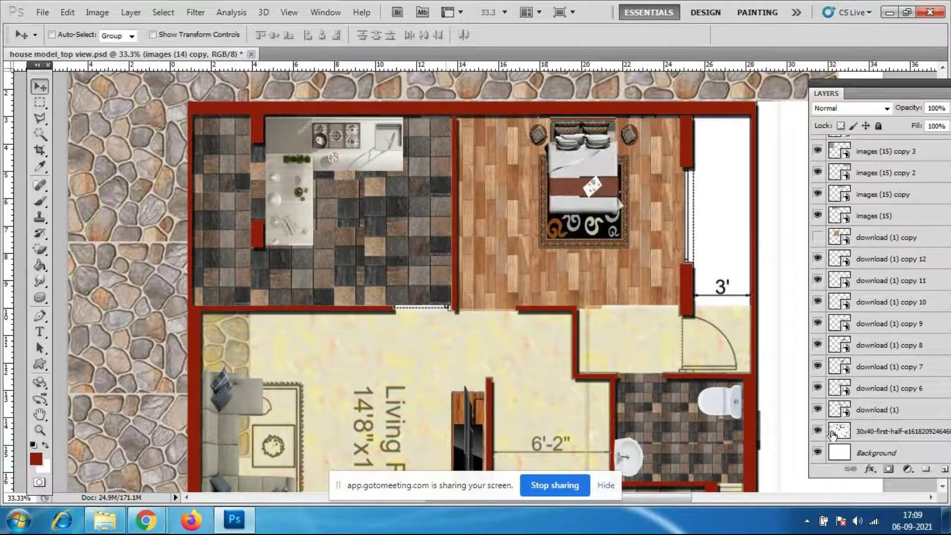
pyautogui.click(818, 432)
pyautogui.click(818, 432)
pyautogui.scroll(5, 940, 396)
pyautogui.scroll(1, 940, 396)
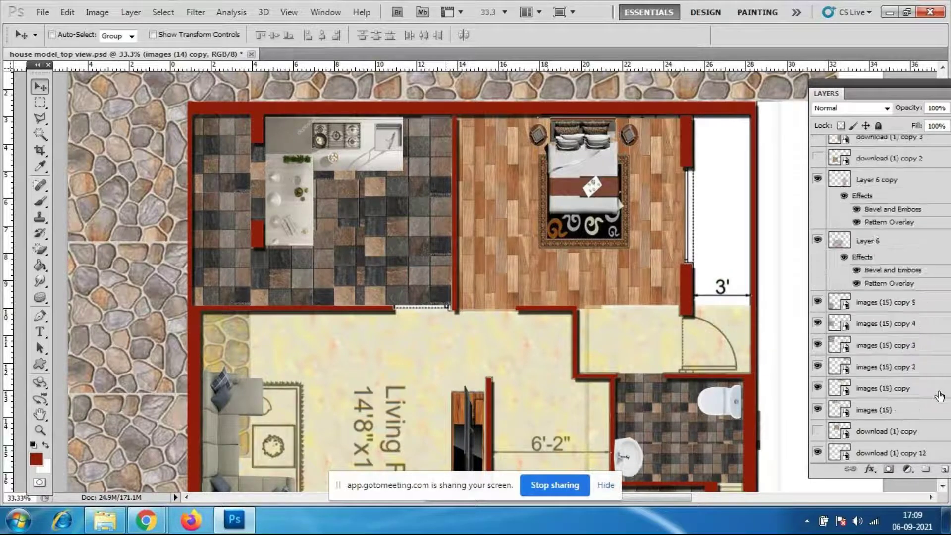
pyautogui.scroll(7, 940, 397)
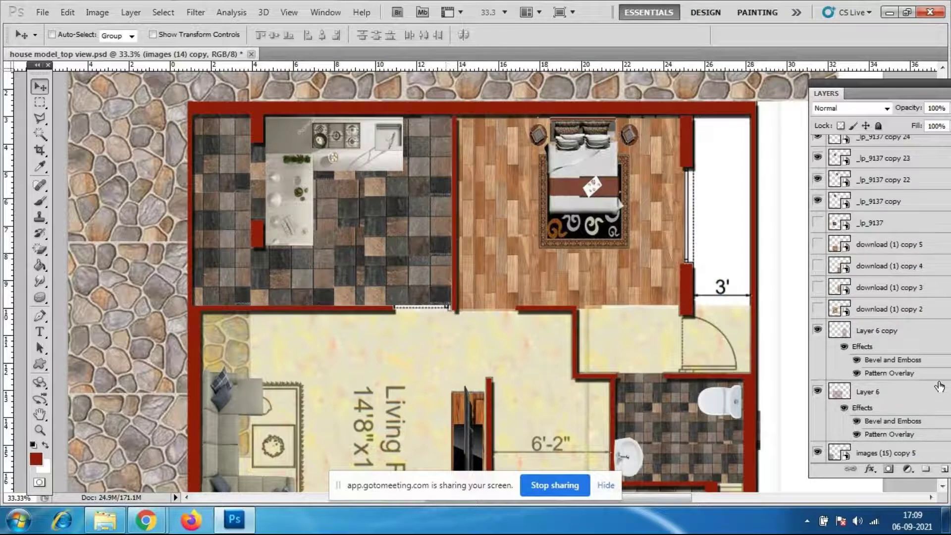
pyautogui.scroll(13, 940, 386)
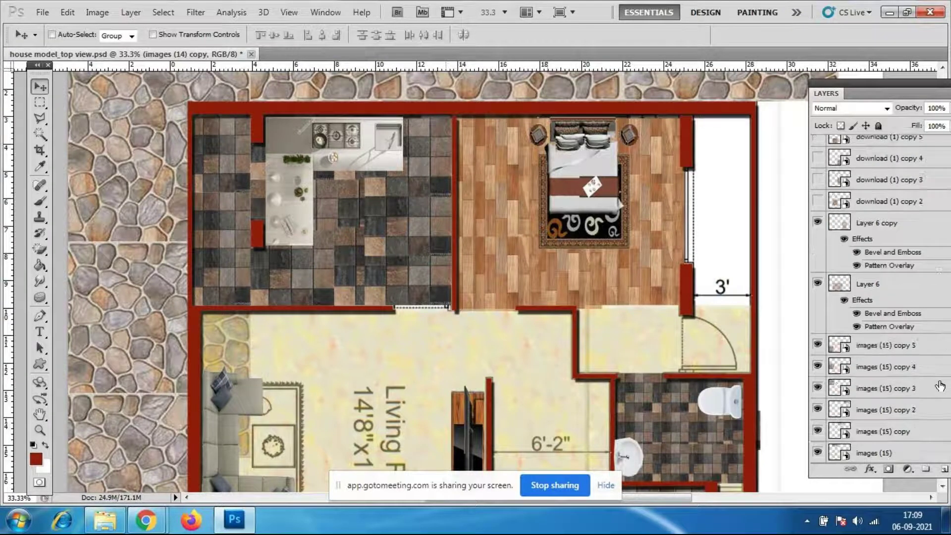
pyautogui.scroll(16, 905, 364)
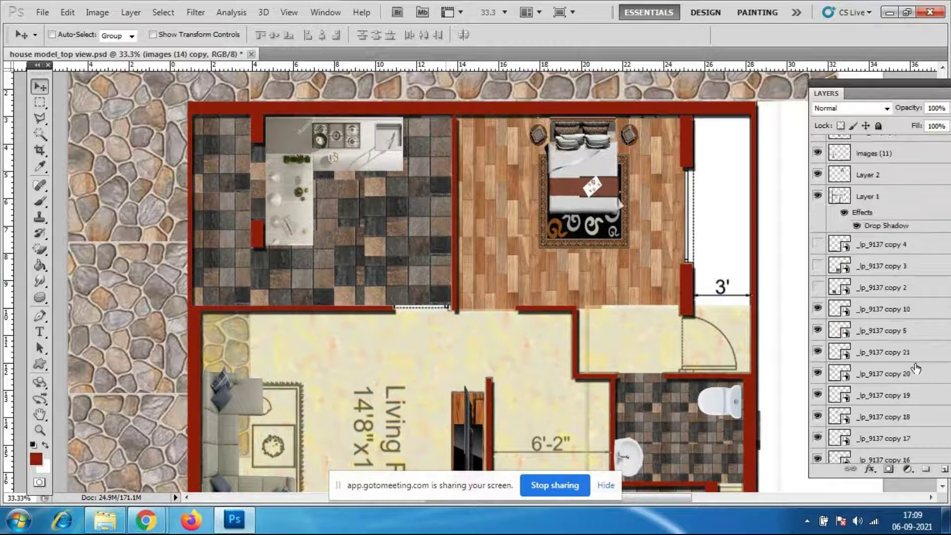
pyautogui.scroll(-20, 905, 364)
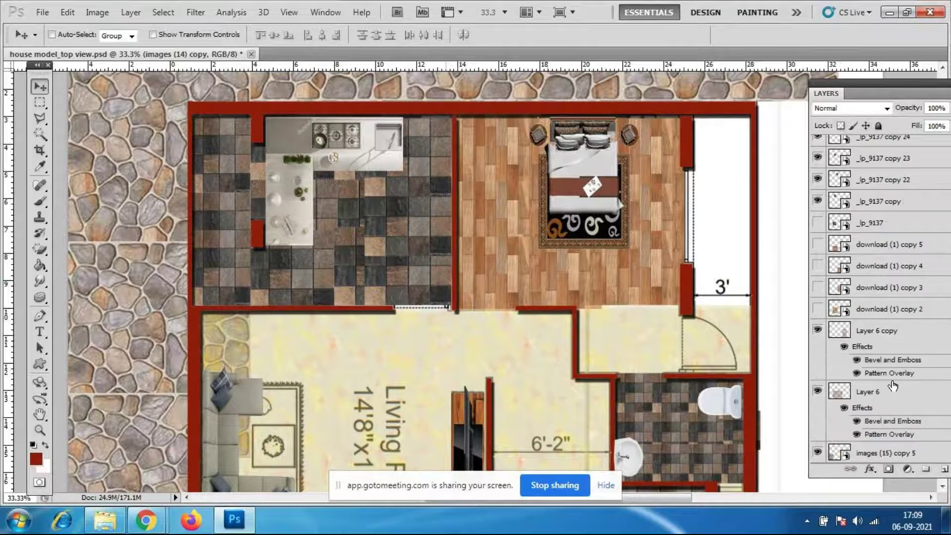
pyautogui.click(817, 331)
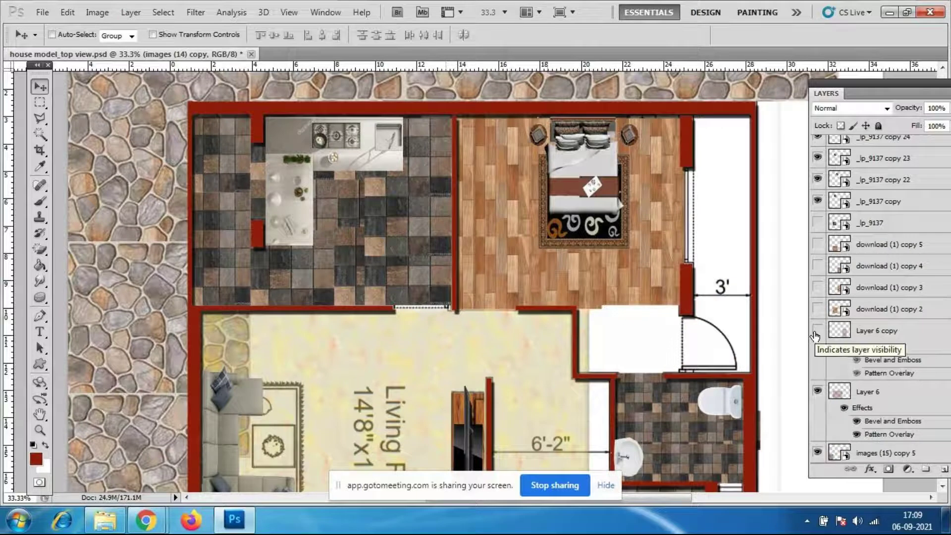
pyautogui.click(817, 332)
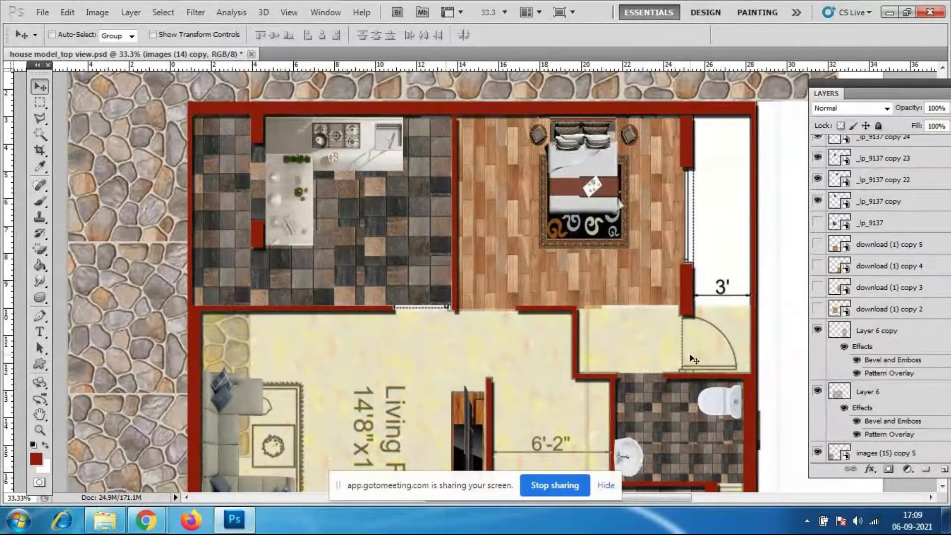
# Review the plan from the living room and bathrooms up to the kitchen and bedroom for areas needing texture
pyautogui.scroll(-3, 694, 359)
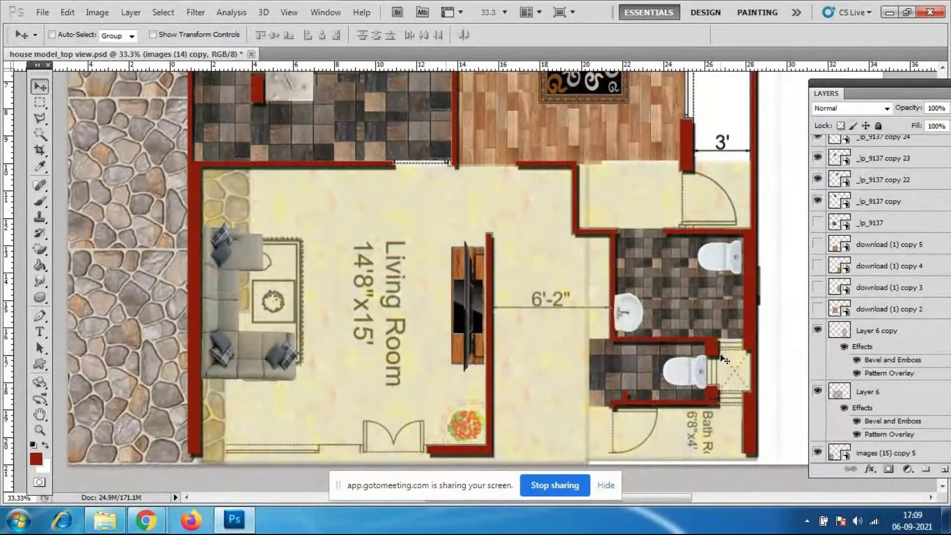
pyautogui.scroll(-2, 725, 360)
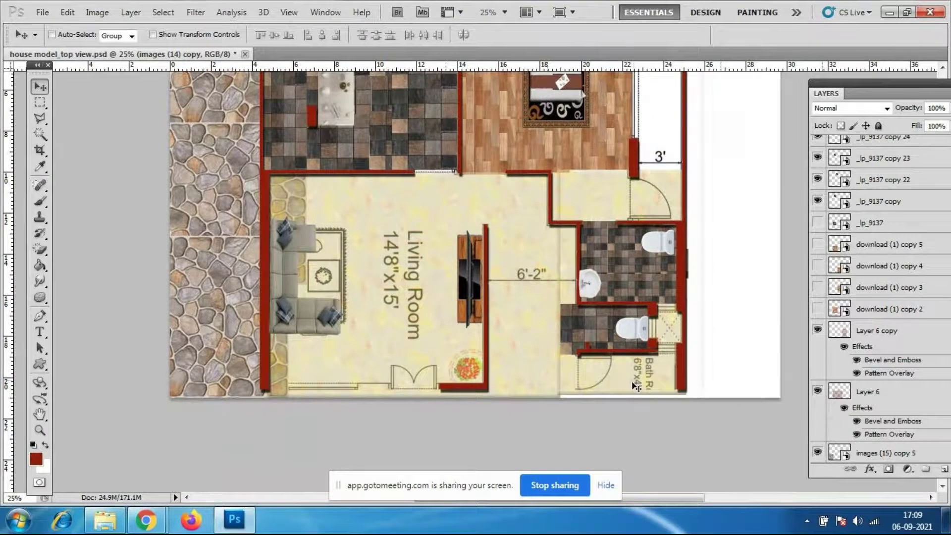
pyautogui.scroll(1, 652, 366)
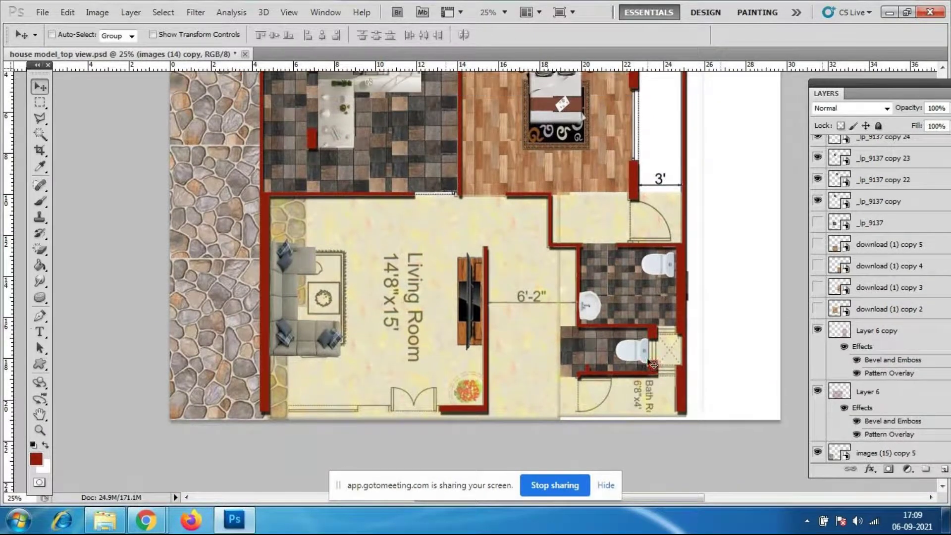
pyautogui.scroll(2, 653, 365)
pyautogui.scroll(2, 653, 365)
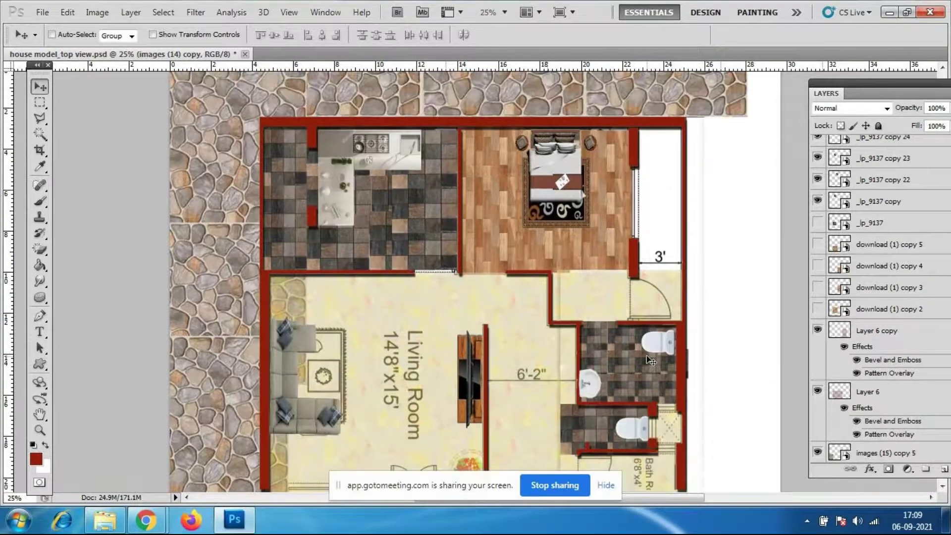
pyautogui.scroll(-4, 646, 356)
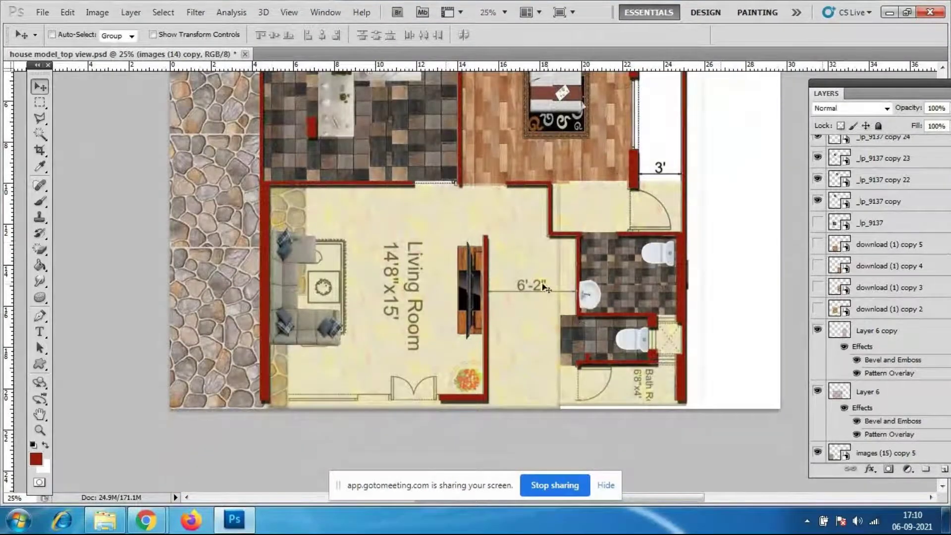
pyautogui.scroll(4, 679, 233)
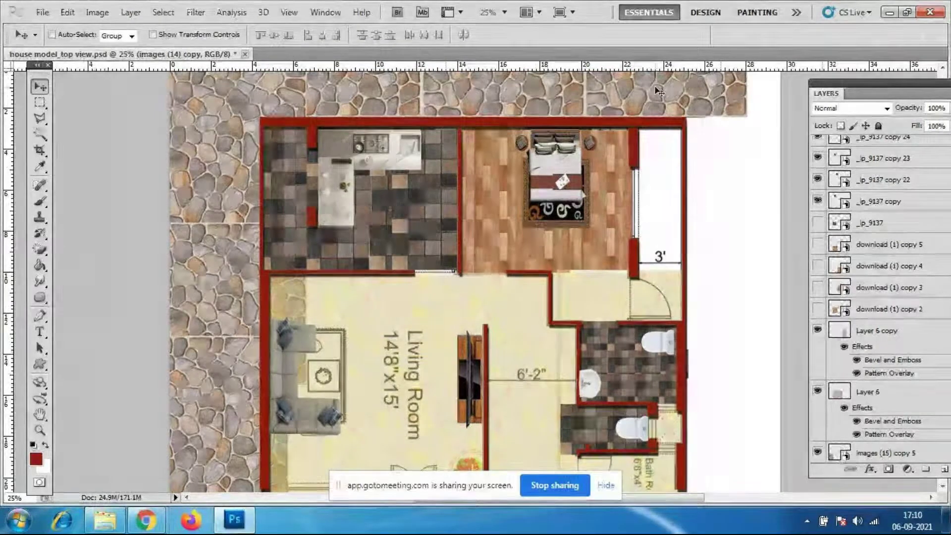
# Duplicate the images (15) copy 5 stone paving and place the copy over the 3' strip beside the bedroom
pyautogui.scroll(-5, 883, 297)
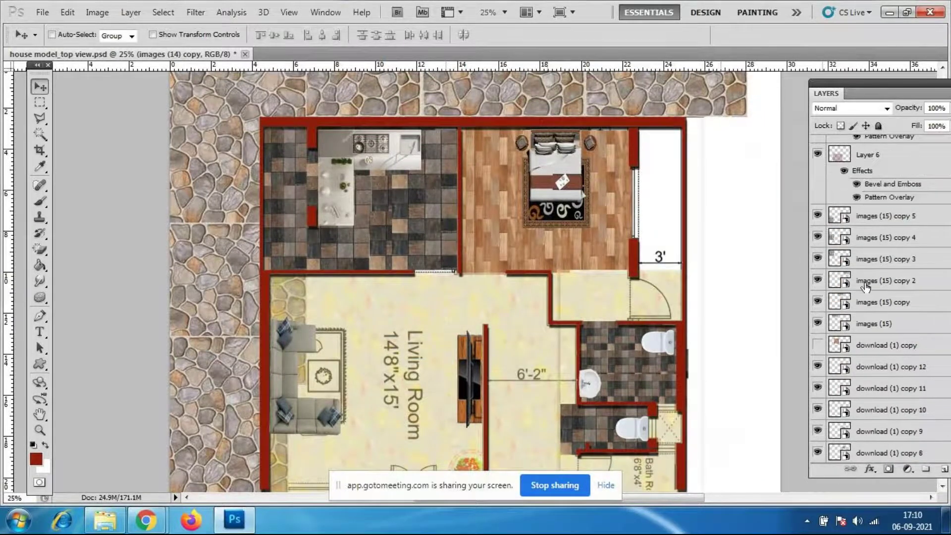
pyautogui.click(818, 216)
pyautogui.click(818, 216)
pyautogui.click(922, 217)
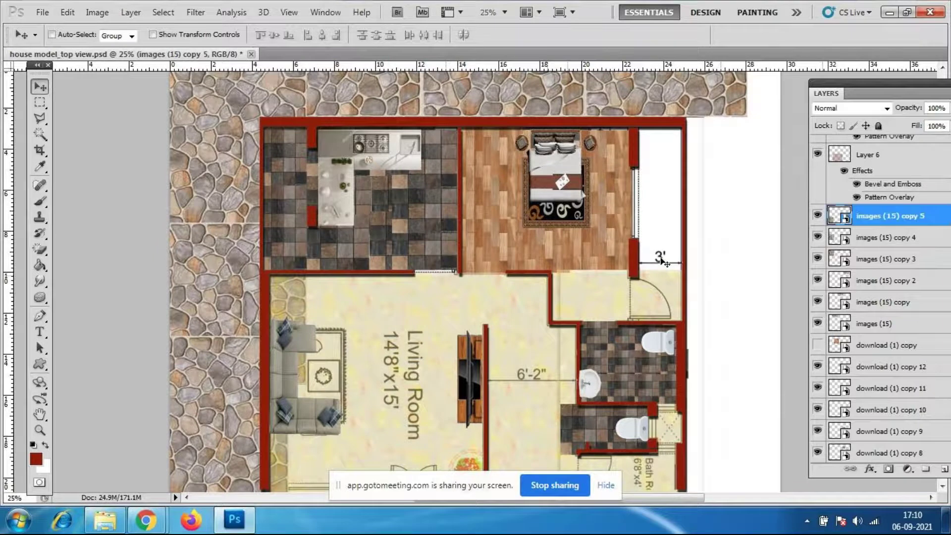
pyautogui.moveTo(220, 439); pyautogui.dragTo(734, 242)
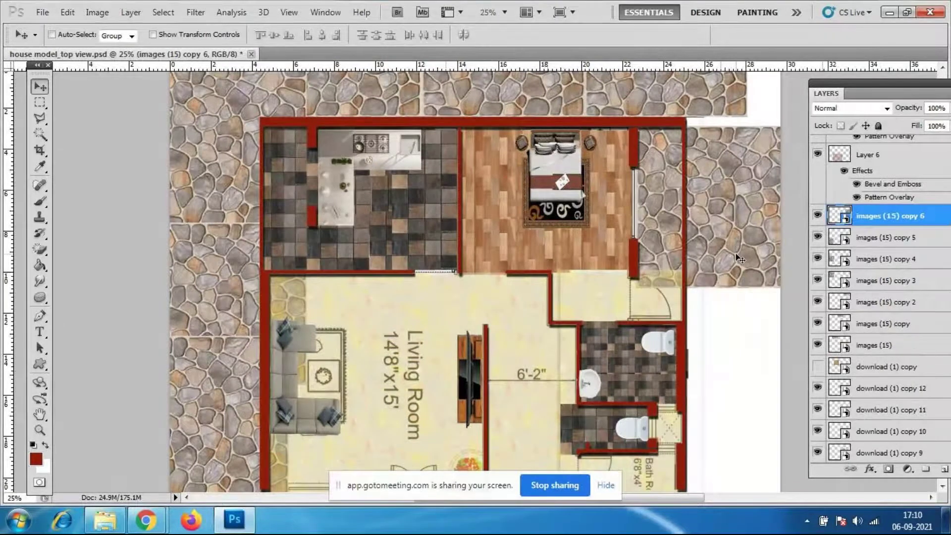
# Scale the stone copy to 30.49% width and about a third of the strip's height, and duplicate it downward to pave the strip
pyautogui.hotkey('ctrl', 't')
pyautogui.moveTo(767, 210); pyautogui.dragTo(657, 210)
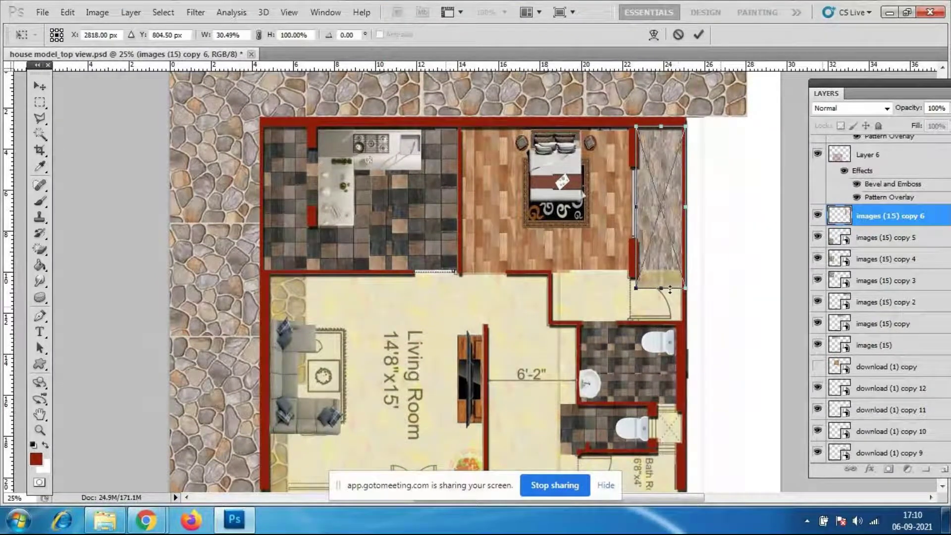
pyautogui.moveTo(669, 289); pyautogui.dragTo(668, 173)
pyautogui.press('Return')
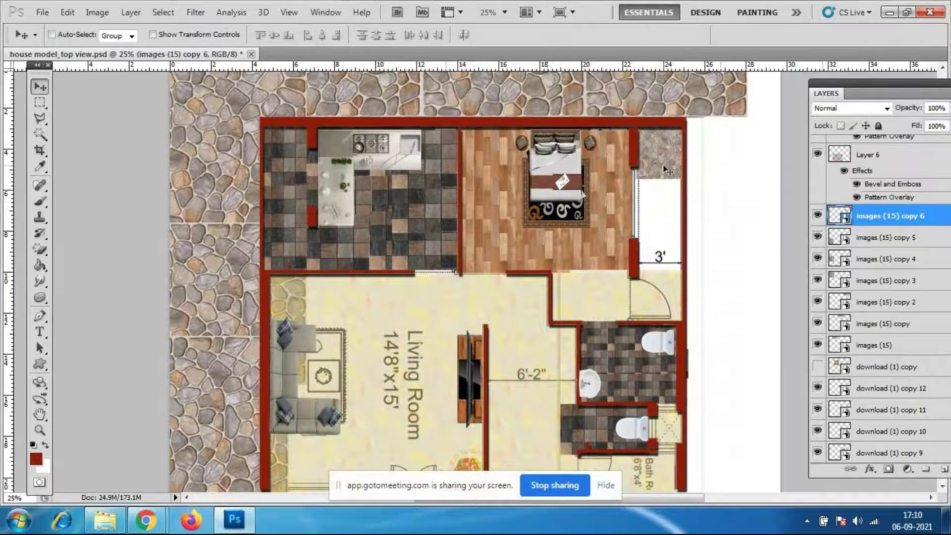
pyautogui.moveTo(667, 170); pyautogui.dragTo(665, 272)
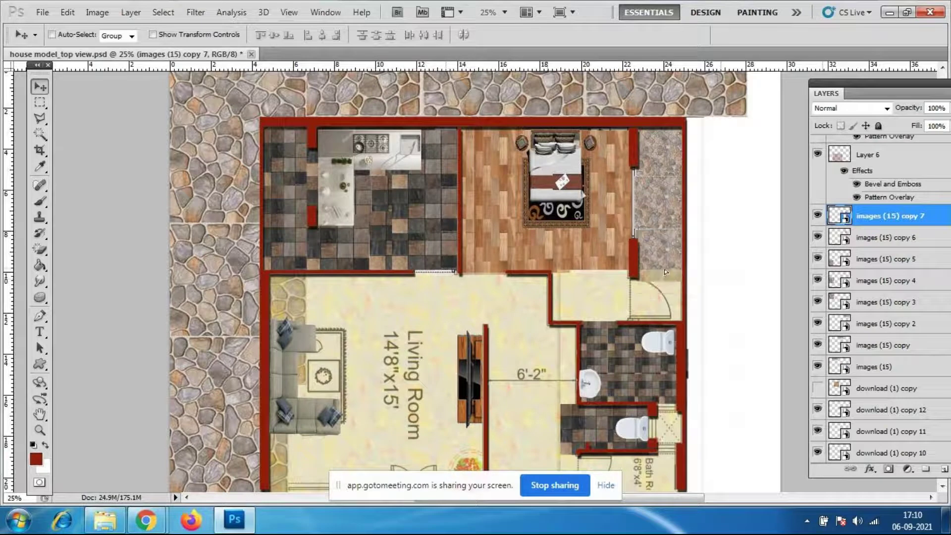
pyautogui.hotkey('ctrl', 'j')
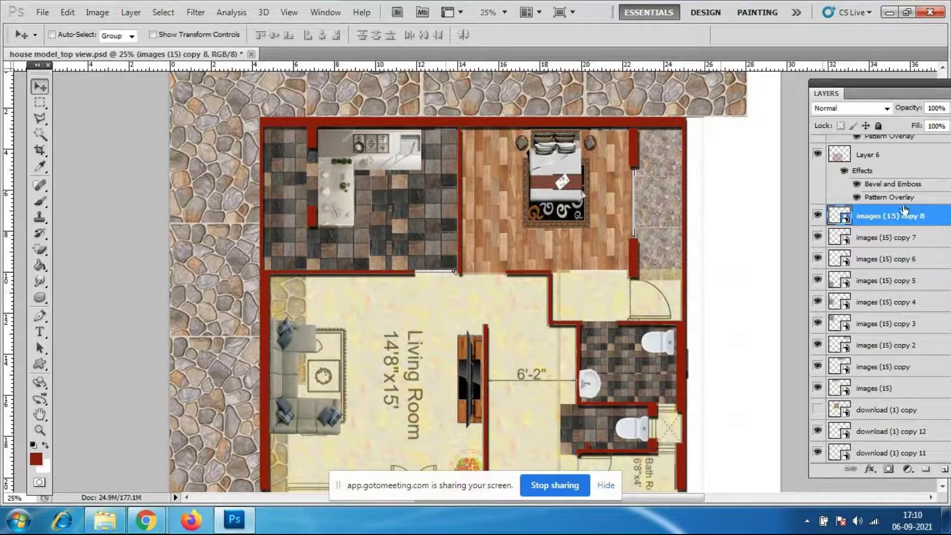
# Review the whole floor plan, from the kitchen and bedroom to the living room and bathrooms, for areas still needing furnishing or texture
pyautogui.click(879, 241)
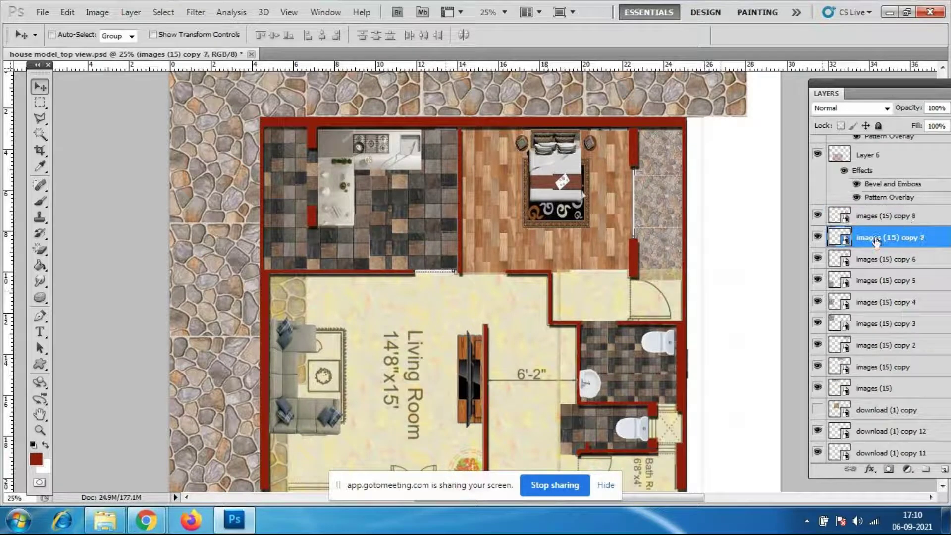
pyautogui.click(818, 277)
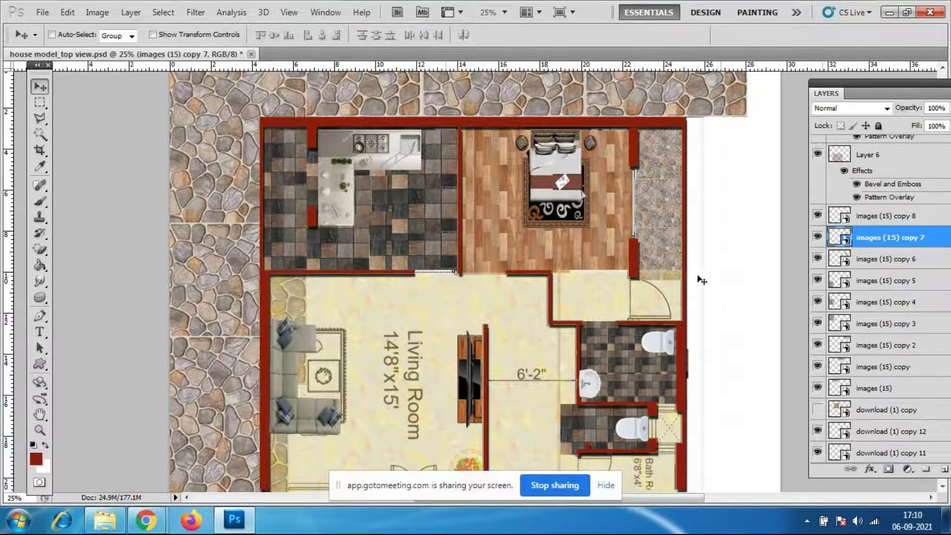
pyautogui.hotkey('ctrl', '+')
pyautogui.hotkey('ctrl', '-')
pyautogui.hotkey('ctrl', '-')
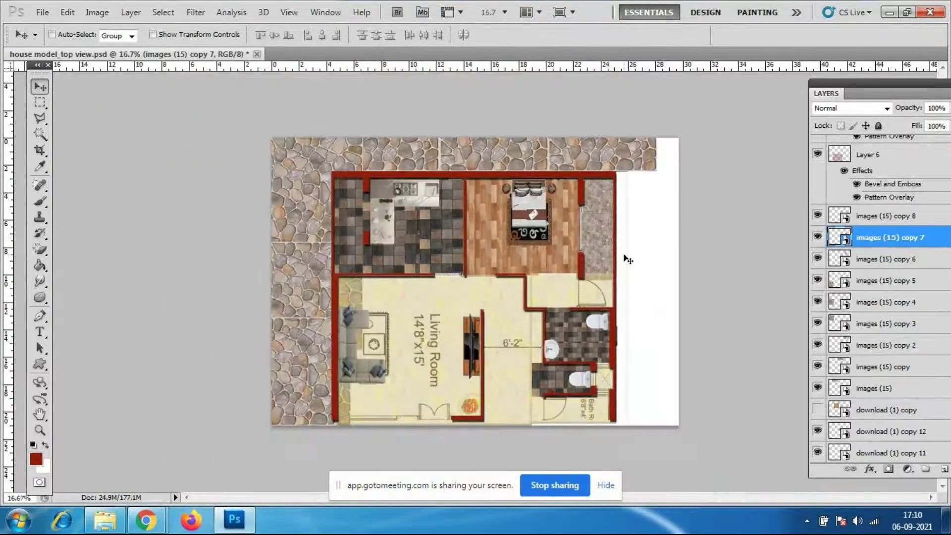
pyautogui.hotkey('ctrl', '+')
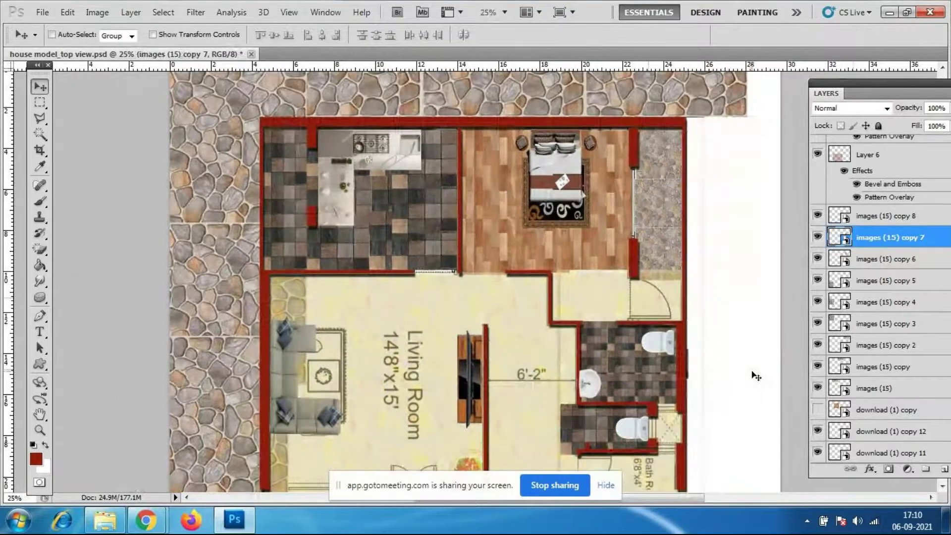
pyautogui.scroll(-3, 263, 167)
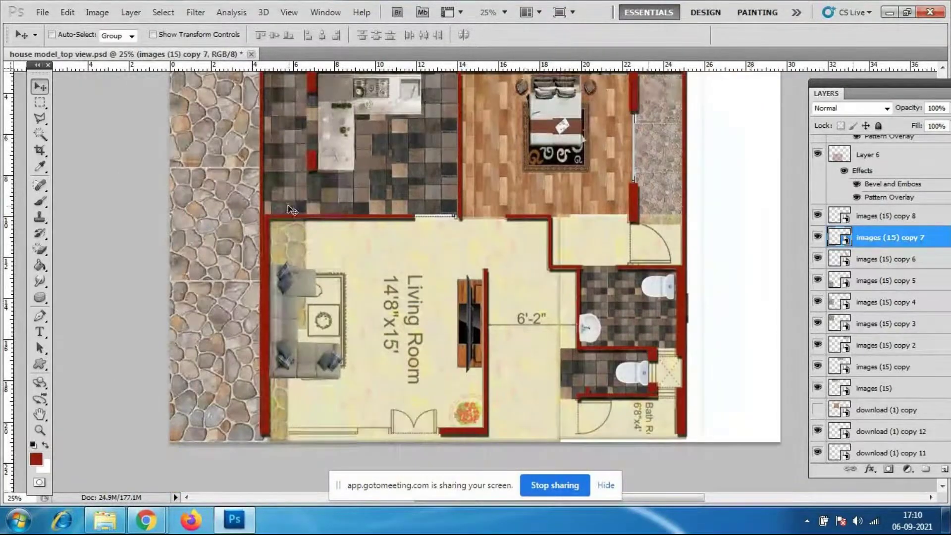
pyautogui.hscroll(-3, 287, 205)
pyautogui.scroll(7, 653, 265)
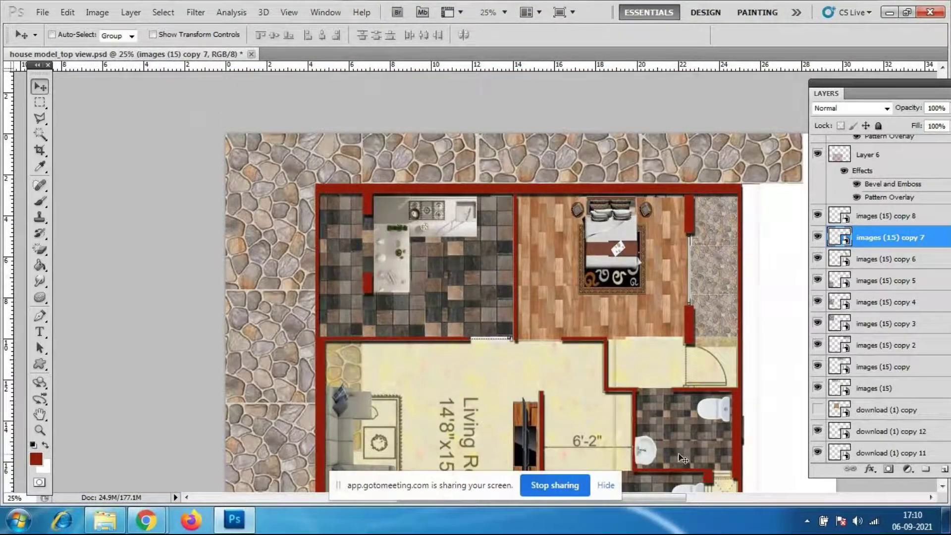
pyautogui.hotkey('ctrl', '-')
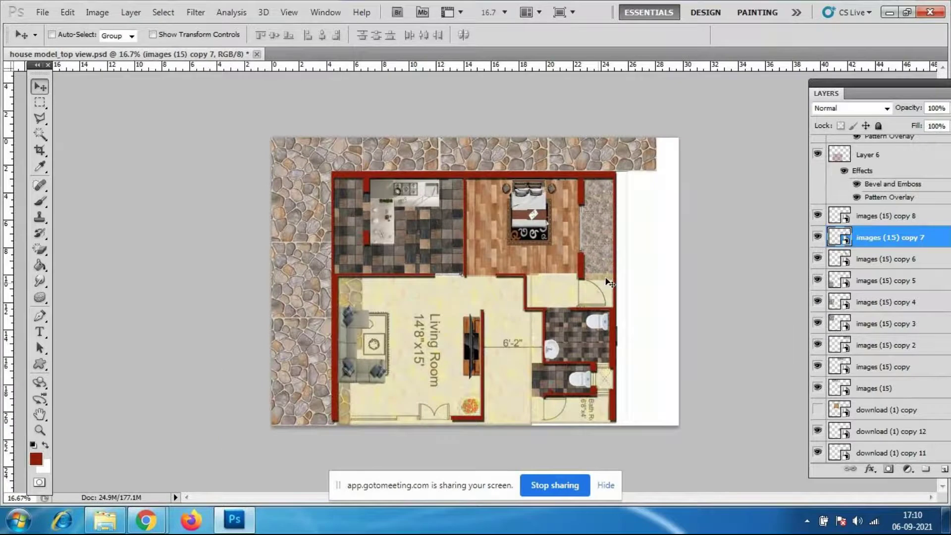
pyautogui.hotkey('ctrl', '+')
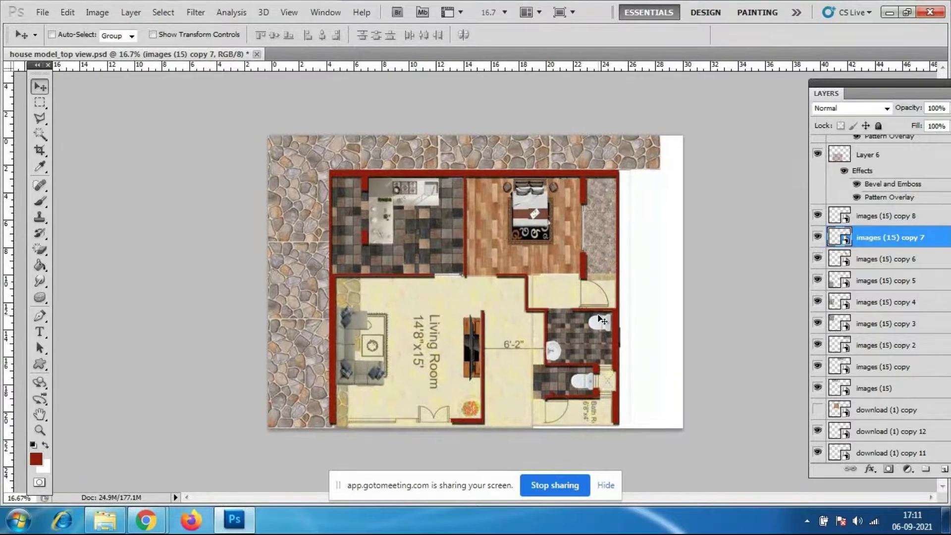
pyautogui.scroll(-2, 570, 277)
pyautogui.scroll(1, 575, 294)
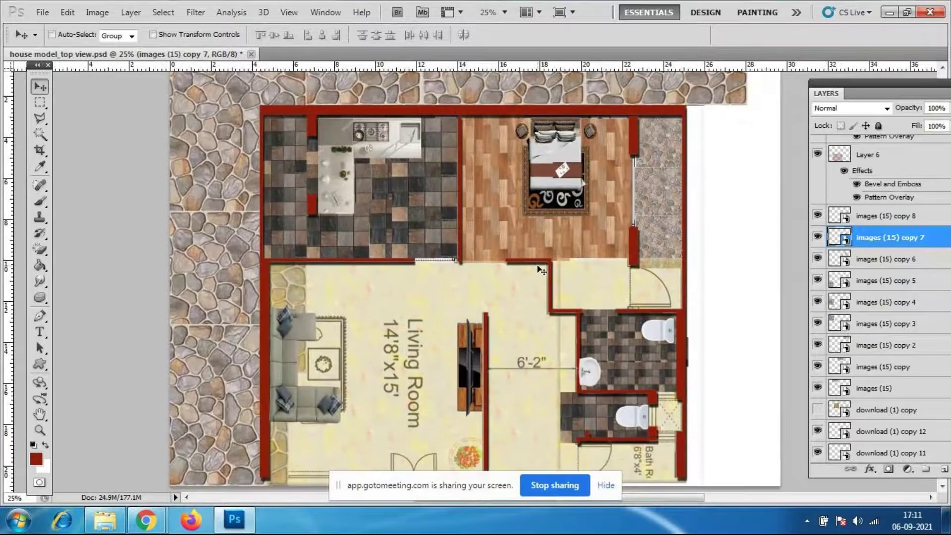
pyautogui.click(43, 12)
pyautogui.click(59, 281)
pyautogui.click(568, 198)
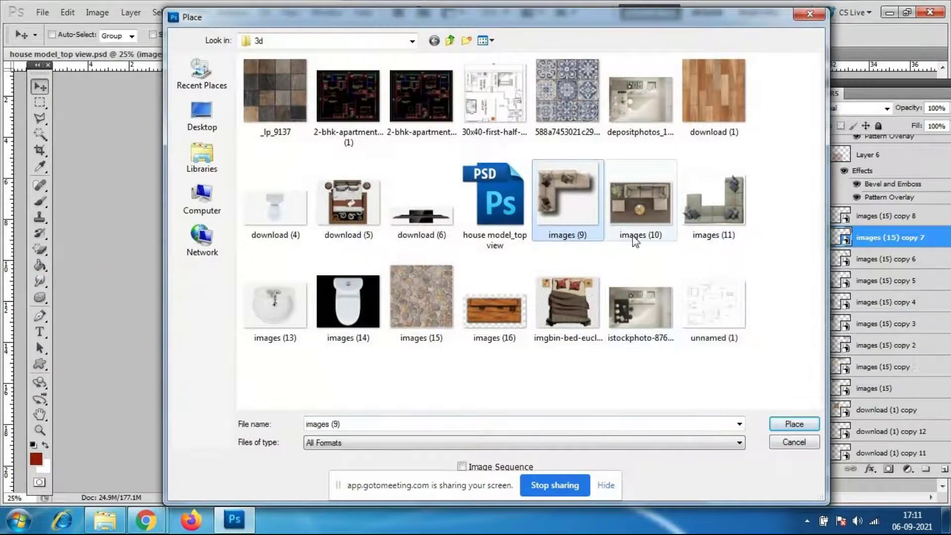
pyautogui.click(806, 425)
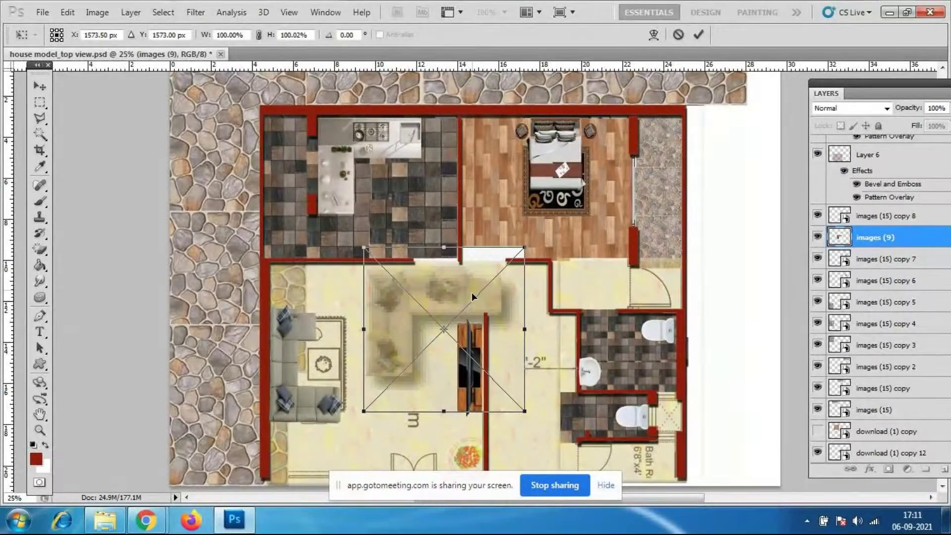
pyautogui.press('Return')
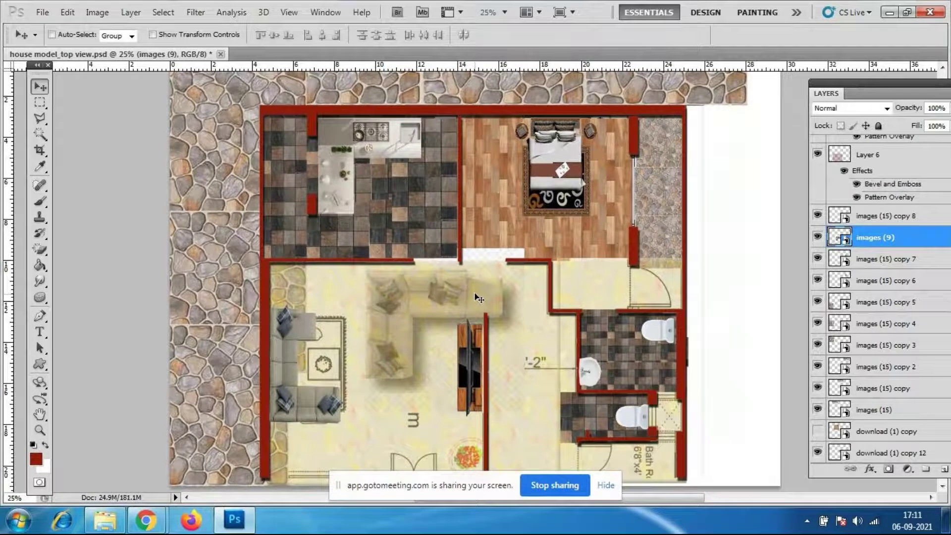
pyautogui.click(818, 238)
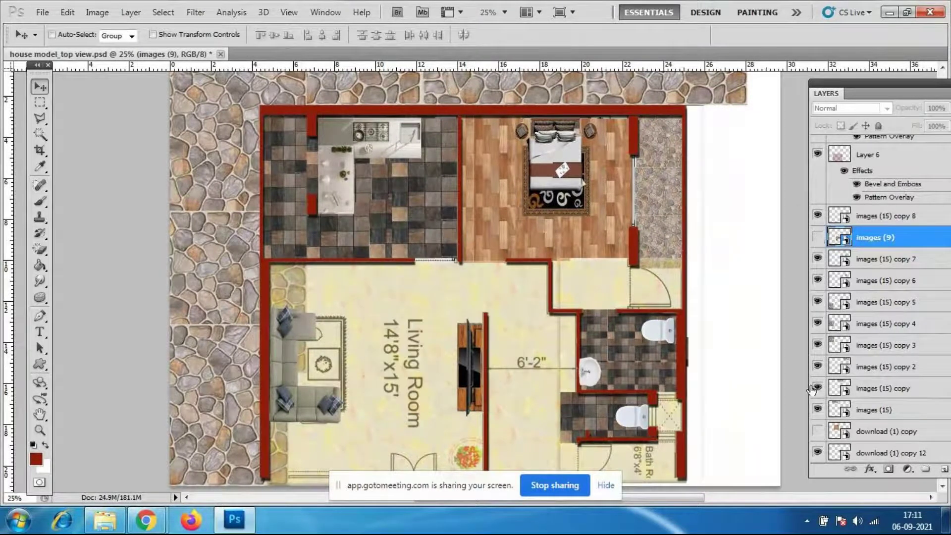
pyautogui.press('Delete')
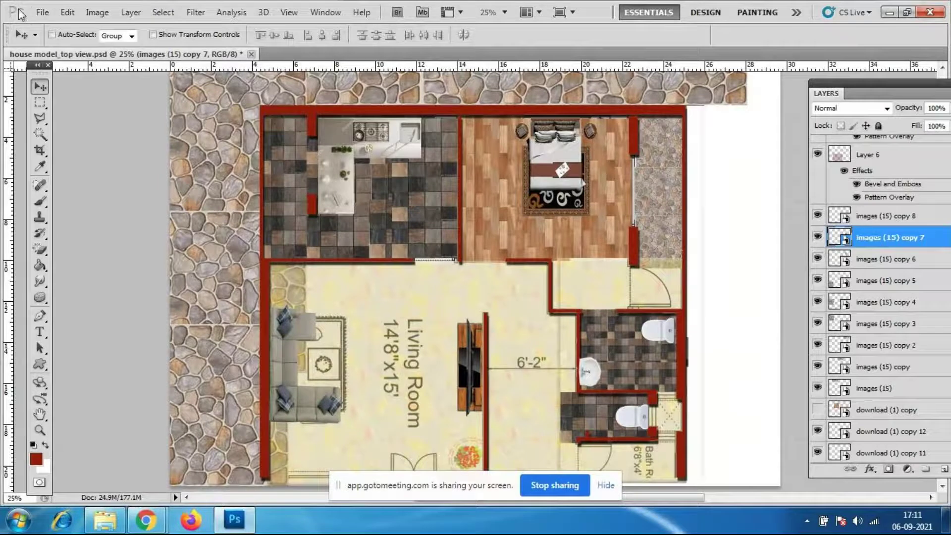
# Place the L-shaped sofa picture images (9) from the 3d folder into the plan
pyautogui.click(42, 12)
pyautogui.click(58, 284)
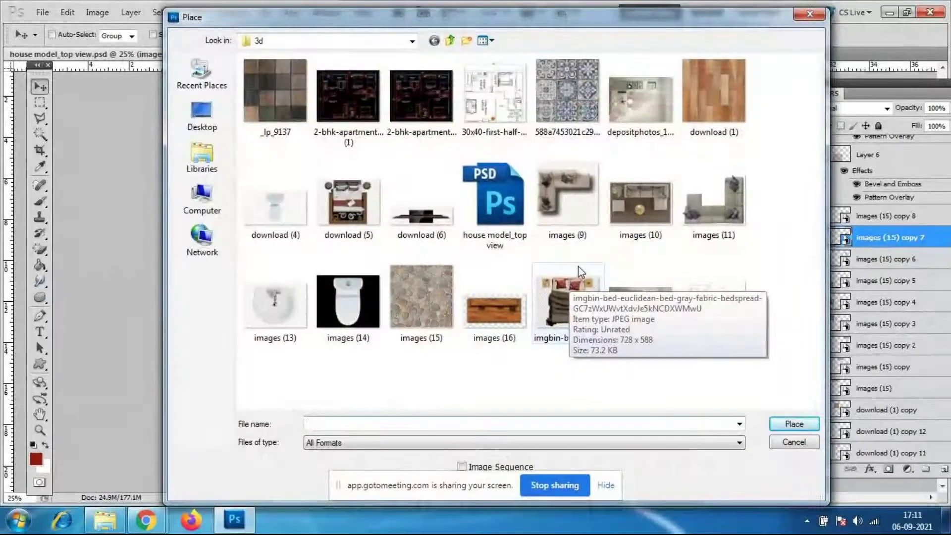
pyautogui.press('i')
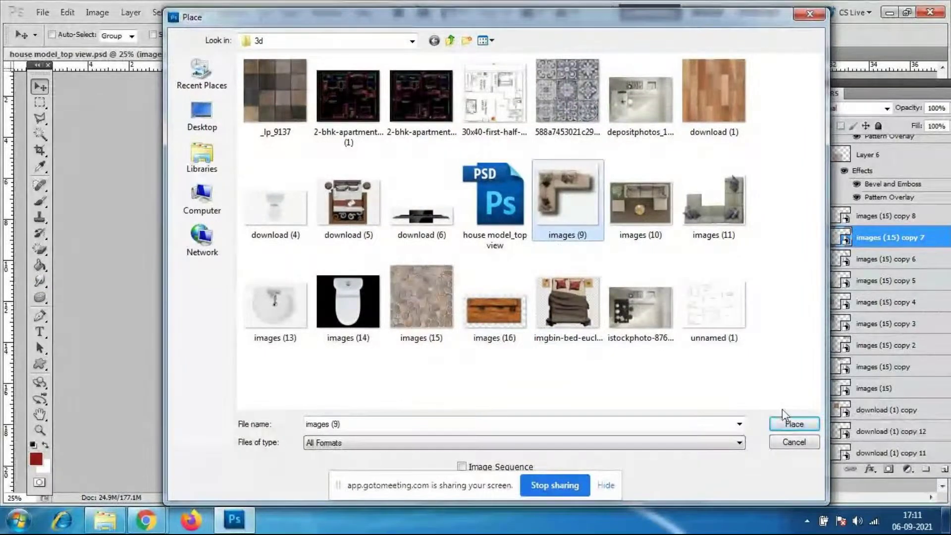
pyautogui.click(785, 418)
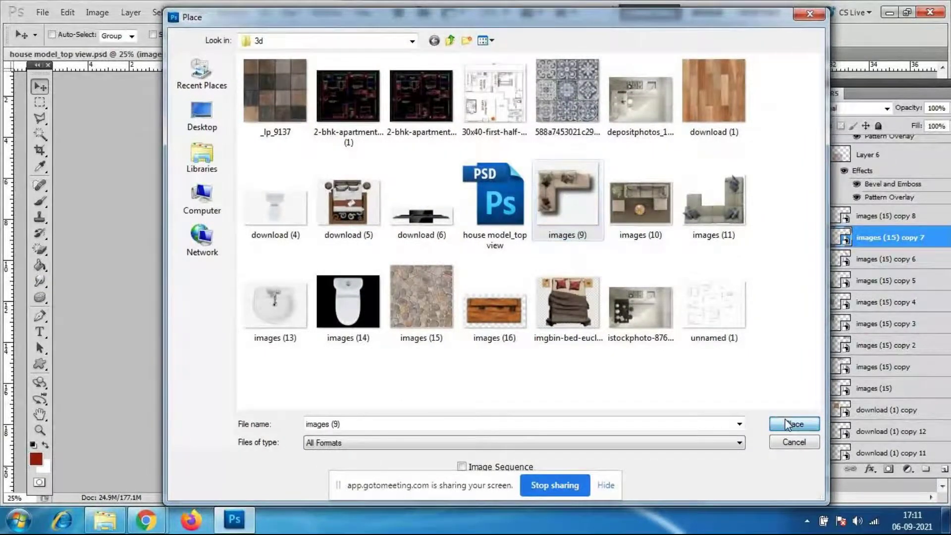
pyautogui.press('Return')
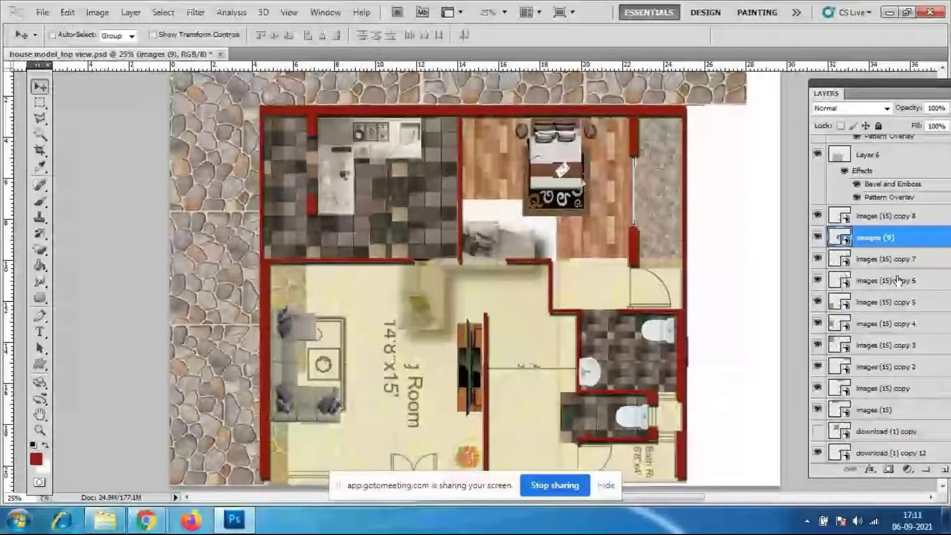
# Raise the images (9) layer to sit between Layer 5 and download (6), and shift the sofa slightly toward the living room
pyautogui.scroll(3, 872, 223)
pyautogui.scroll(2, 880, 262)
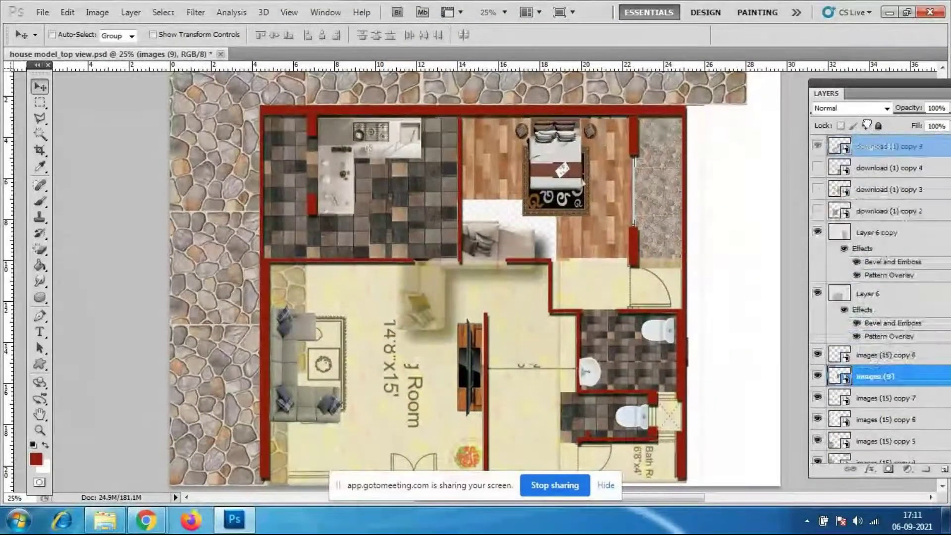
pyautogui.moveTo(868, 124); pyautogui.dragTo(839, 158)
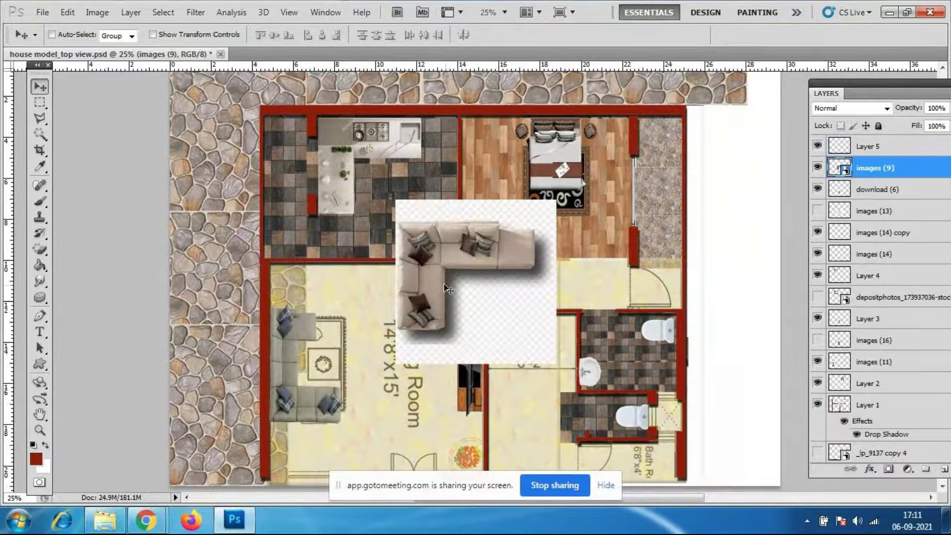
pyautogui.moveTo(465, 255); pyautogui.dragTo(452, 255)
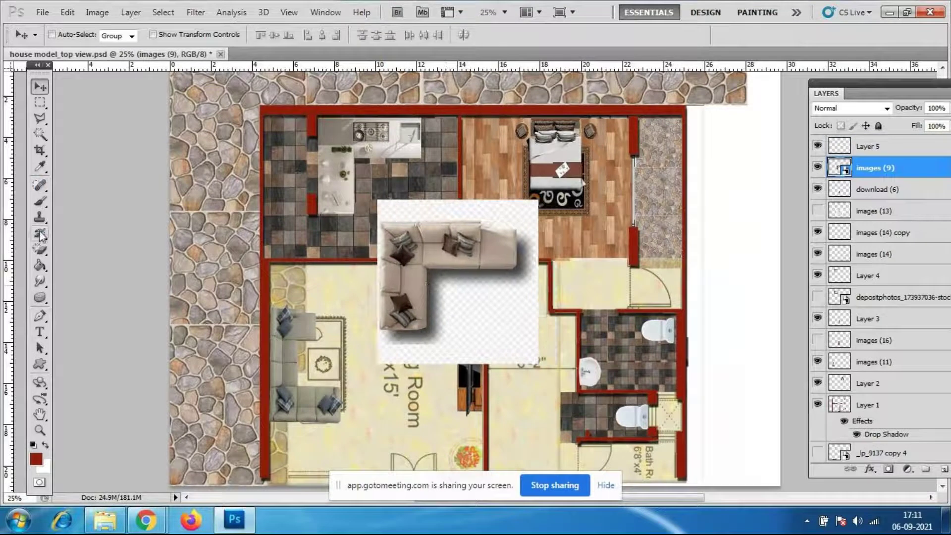
# Rasterize the images (9) sofa and remove its white background with the Magic Eraser at tolerance 32
pyautogui.click(42, 250)
pyautogui.click(451, 212)
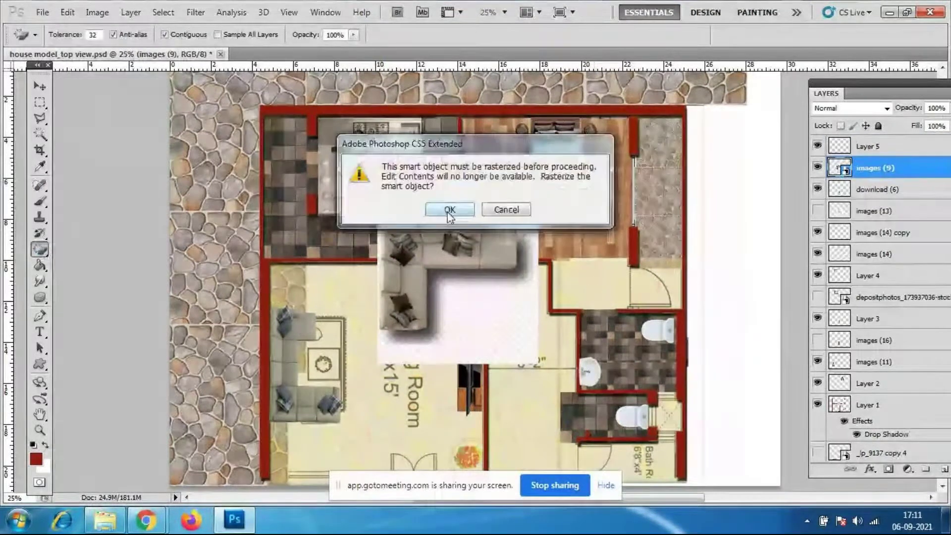
pyautogui.click(450, 210)
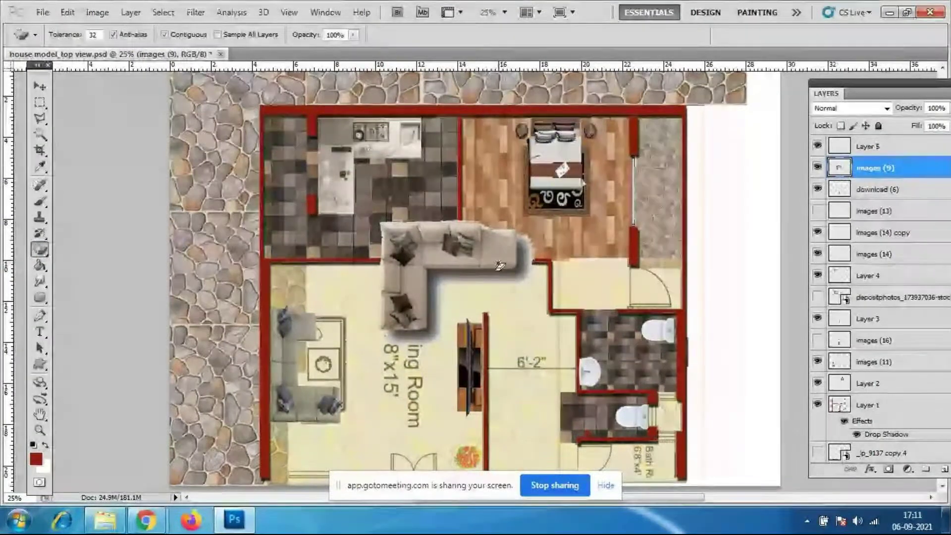
# Outline the shadow along the sofa's inner, lower and right edges with the Polygonal Lasso at 3 px feather, and delete it
pyautogui.moveTo(40, 250); pyautogui.dragTo(99, 251)
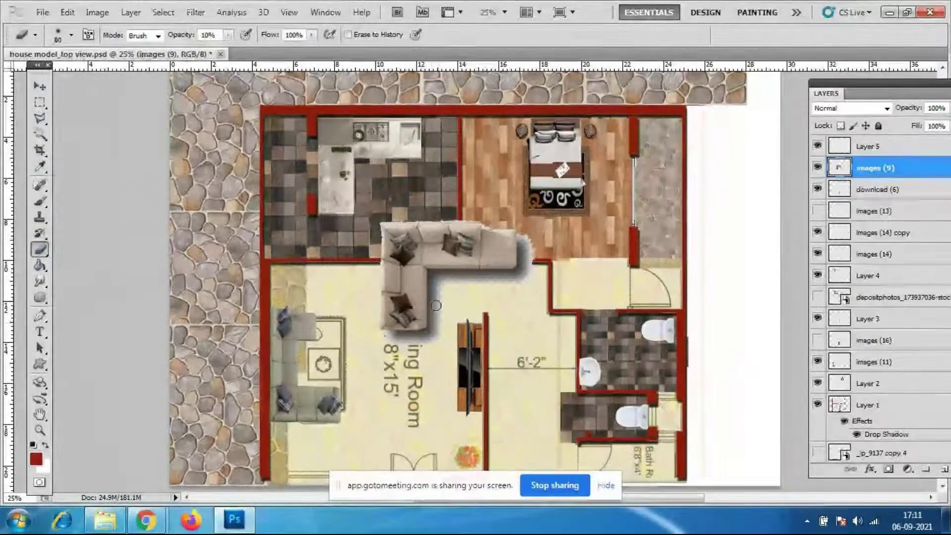
pyautogui.press('l')
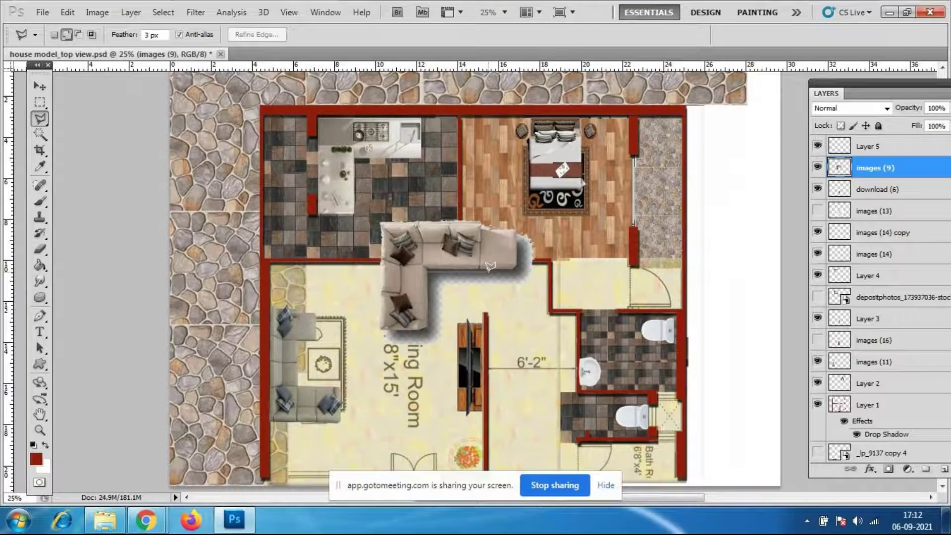
pyautogui.click(546, 219)
pyautogui.click(565, 274)
pyautogui.click(550, 311)
pyautogui.click(453, 343)
pyautogui.click(391, 369)
pyautogui.click(365, 366)
pyautogui.click(364, 350)
pyautogui.click(384, 331)
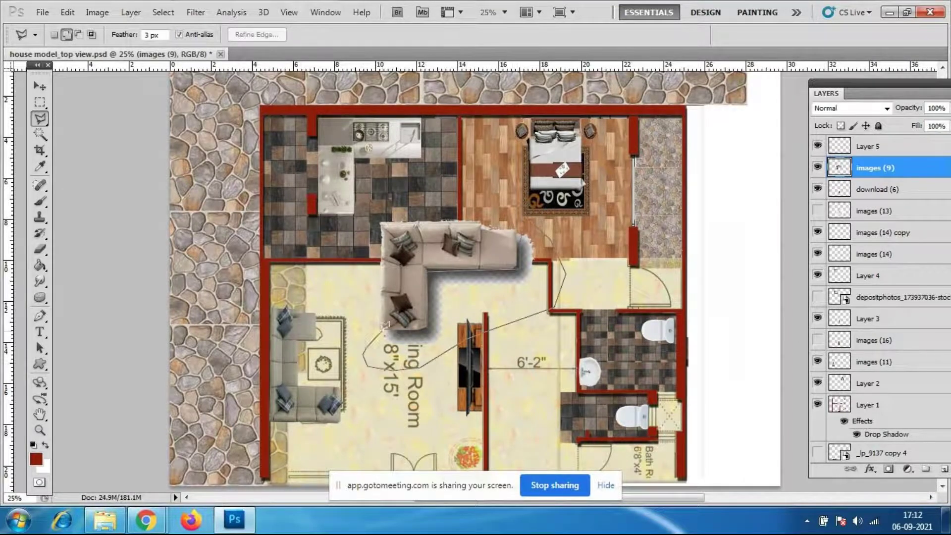
pyautogui.doubleClick(429, 326)
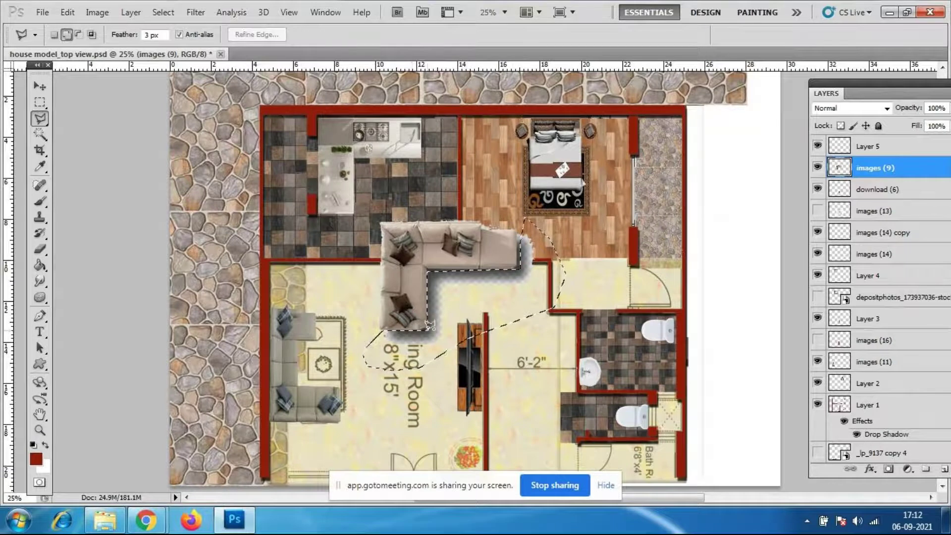
pyautogui.doubleClick(460, 342)
pyautogui.press('Delete')
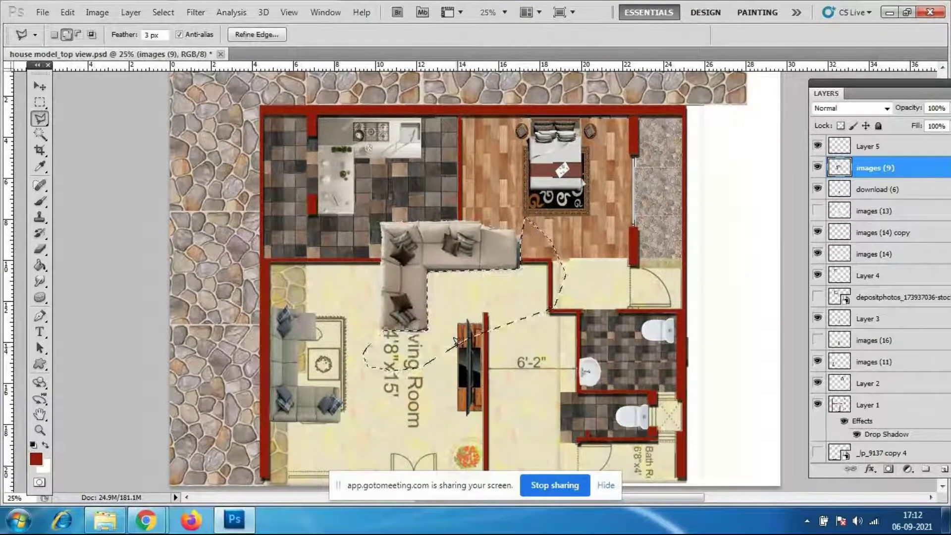
pyautogui.hotkey('ctrl', 'd')
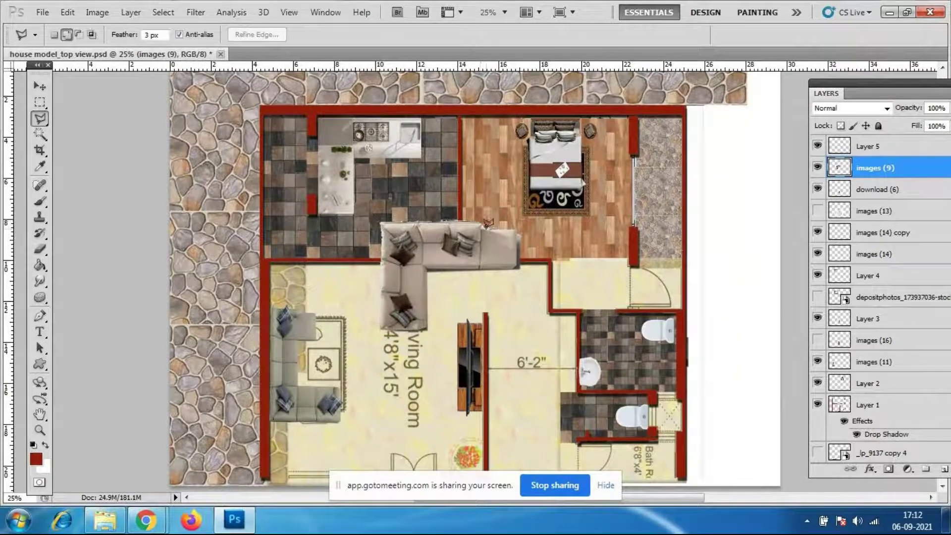
# Outline the leftover fringe along the sofa's upper and right edges with the lasso, delete it and clear the selection
pyautogui.click(519, 232)
pyautogui.click(521, 283)
pyautogui.moveTo(557, 280)
pyautogui.mouseDown()
pyautogui.moveTo(550, 178)
pyautogui.moveTo(379, 194)
pyautogui.moveTo(386, 219)
pyautogui.mouseUp()
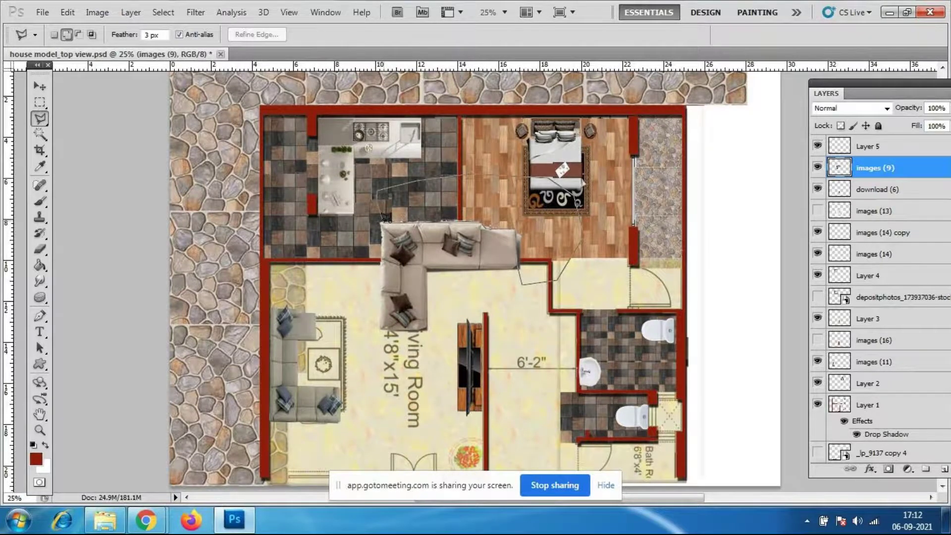
pyautogui.click(387, 219)
pyautogui.hotkey('ctrl', 'd')
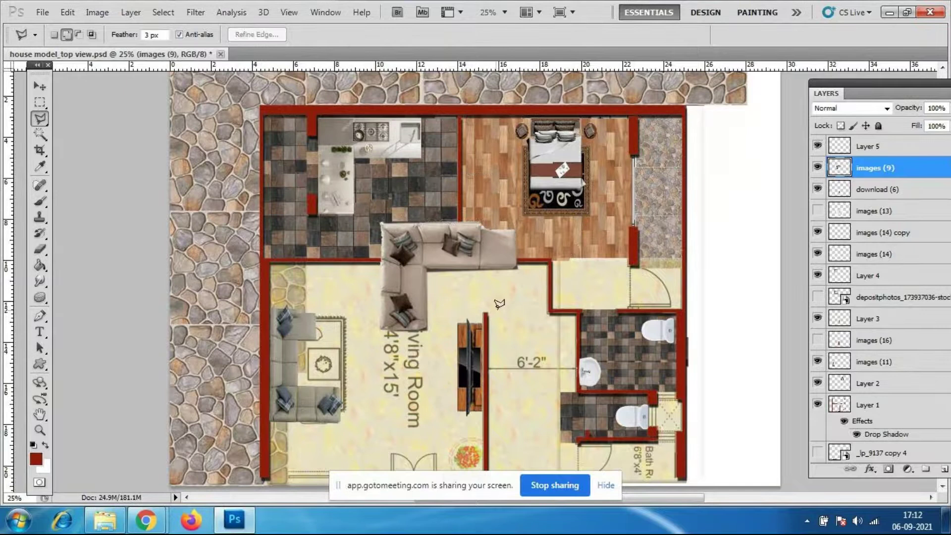
# Move the beige sofa into the living room, scale it proportionally to 57.98%, and place it between the grey sofa and the TV unit
pyautogui.click(40, 86)
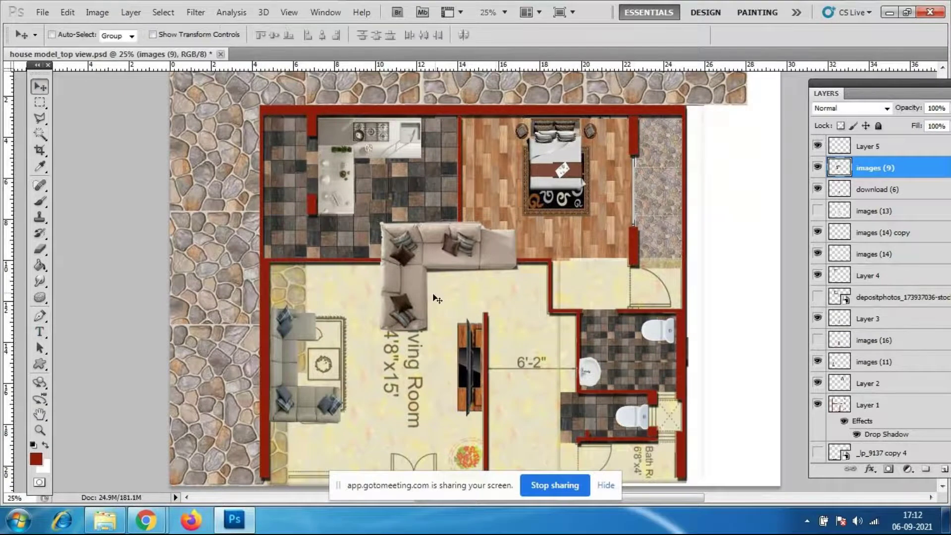
pyautogui.moveTo(447, 244); pyautogui.dragTo(392, 283)
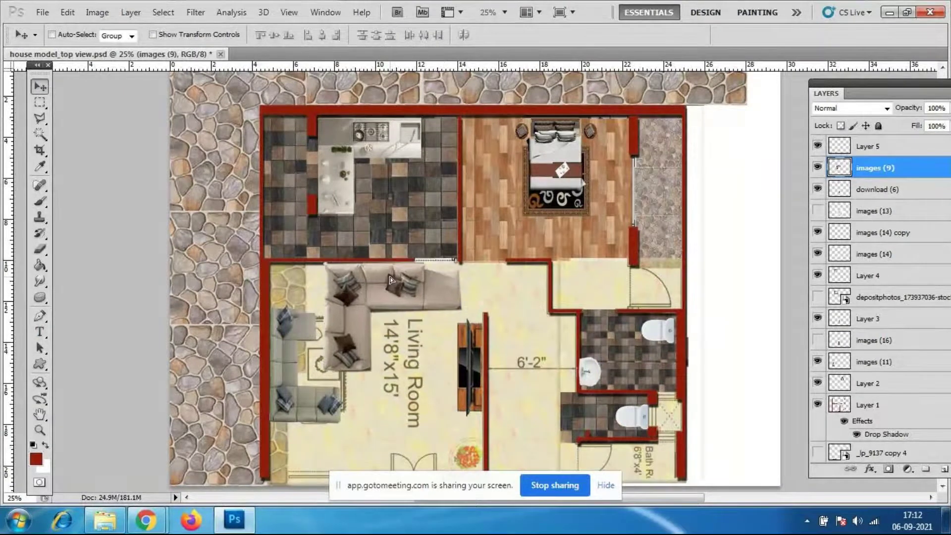
pyautogui.hotkey('ctrl', 't')
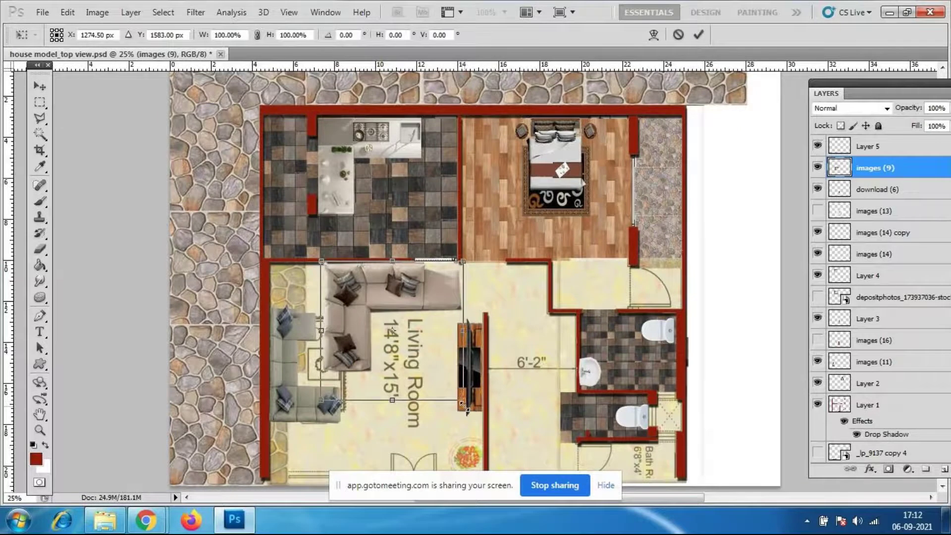
pyautogui.moveTo(464, 406); pyautogui.dragTo(433, 371)
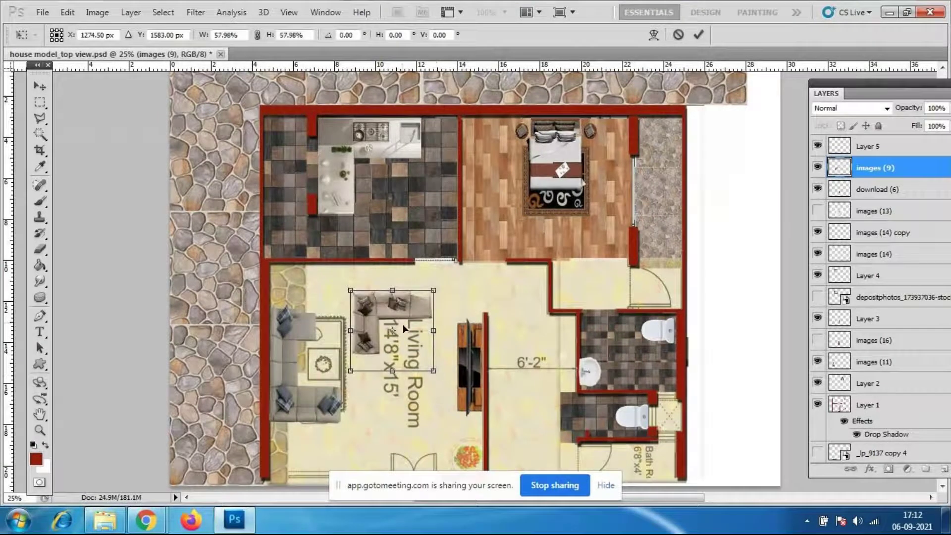
pyautogui.press('Return')
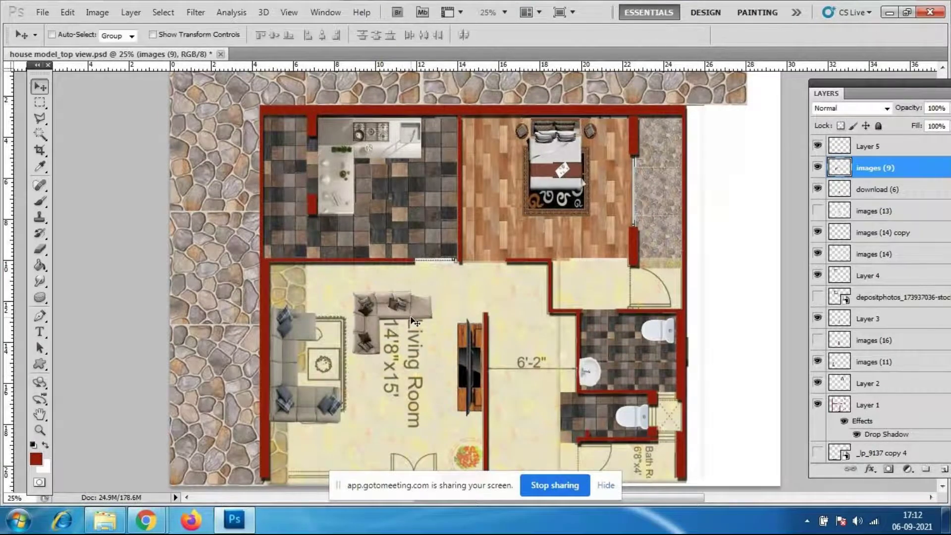
pyautogui.moveTo(410, 305); pyautogui.dragTo(425, 326)
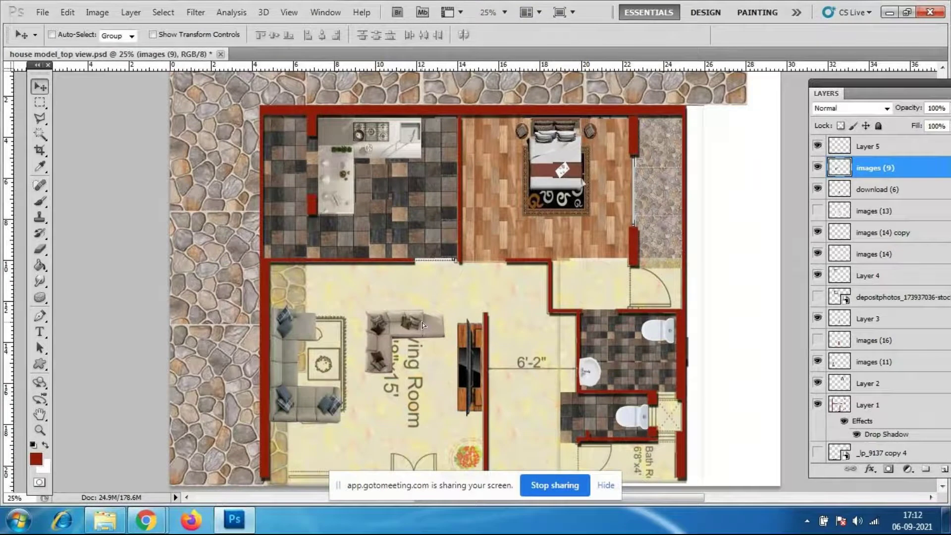
# Cut the beige sofa down to its vertical section by deleting its horizontal section and the thin strip along the right edge with rectangular selections
pyautogui.click(40, 103)
pyautogui.moveTo(387, 298)
pyautogui.mouseDown()
pyautogui.moveTo(418, 327)
pyautogui.moveTo(461, 342)
pyautogui.moveTo(452, 339)
pyautogui.mouseUp()
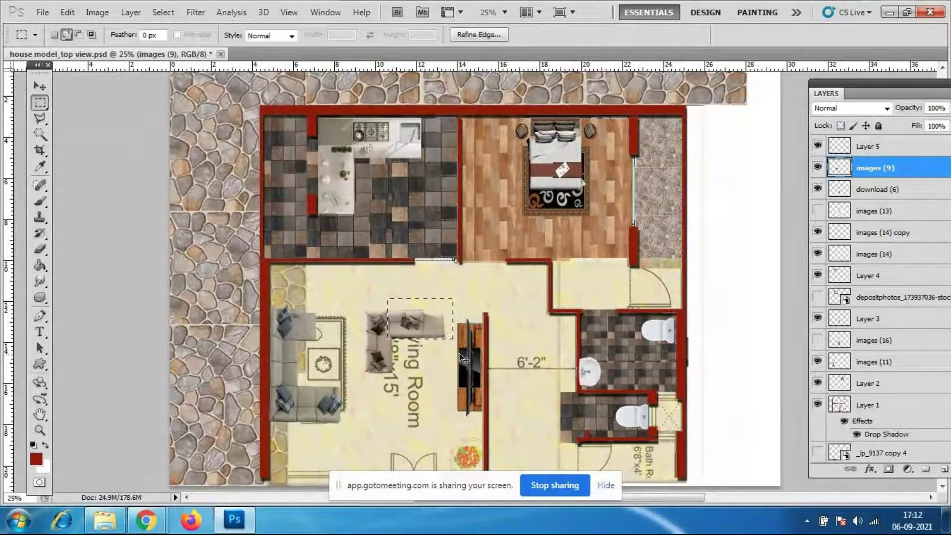
pyautogui.click(460, 357)
pyautogui.hotkey('ctrl', '+')
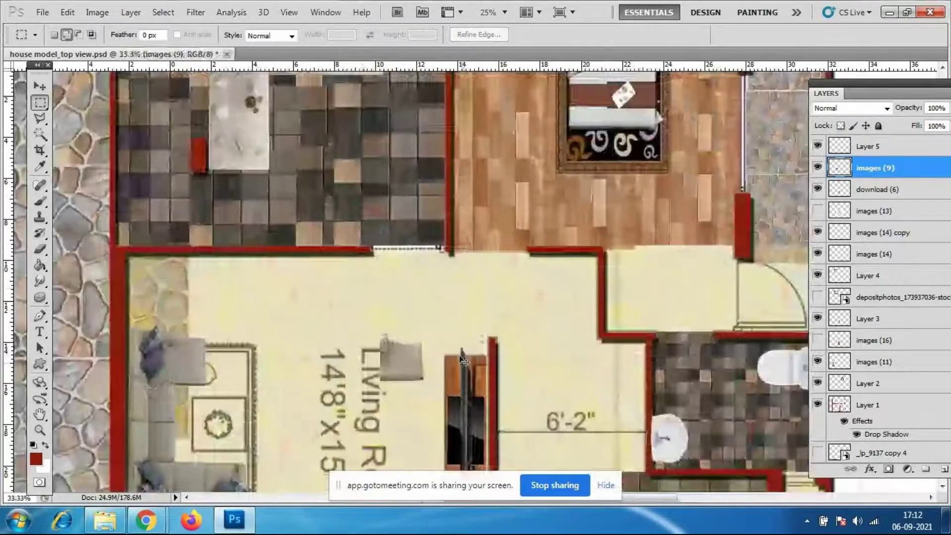
pyautogui.hotkey('ctrl', '+')
pyautogui.moveTo(300, 283); pyautogui.dragTo(433, 355)
pyautogui.click(305, 297)
pyautogui.moveTo(305, 296); pyautogui.dragTo(431, 358)
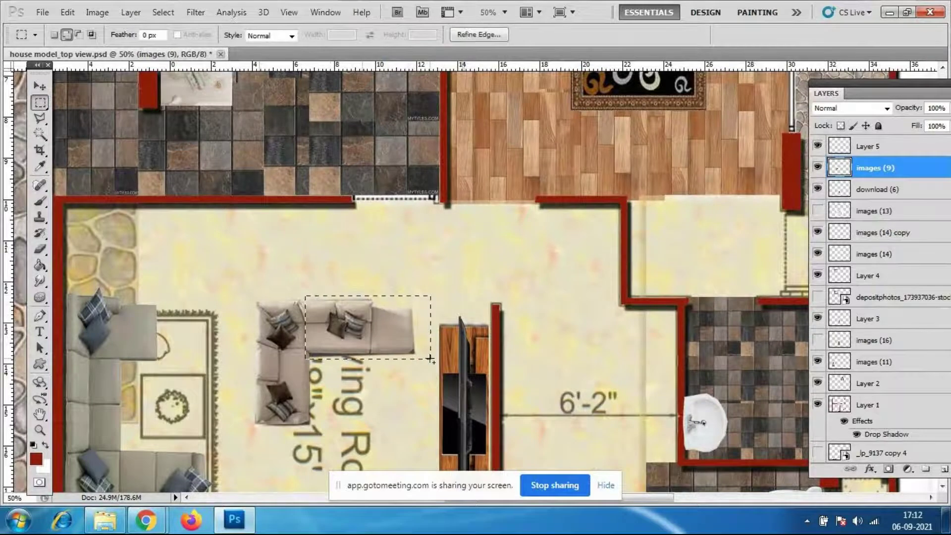
pyautogui.press('Delete')
pyautogui.click(307, 344)
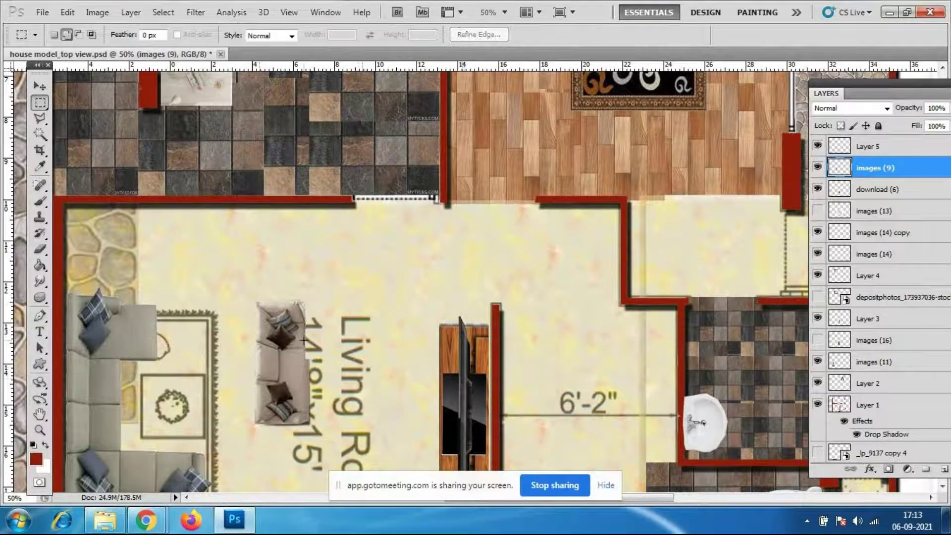
pyautogui.moveTo(307, 344); pyautogui.dragTo(338, 445)
# Move the trimmed sofa into the bedroom and set it against the wall shared with the kitchen
pyautogui.click(48, 89)
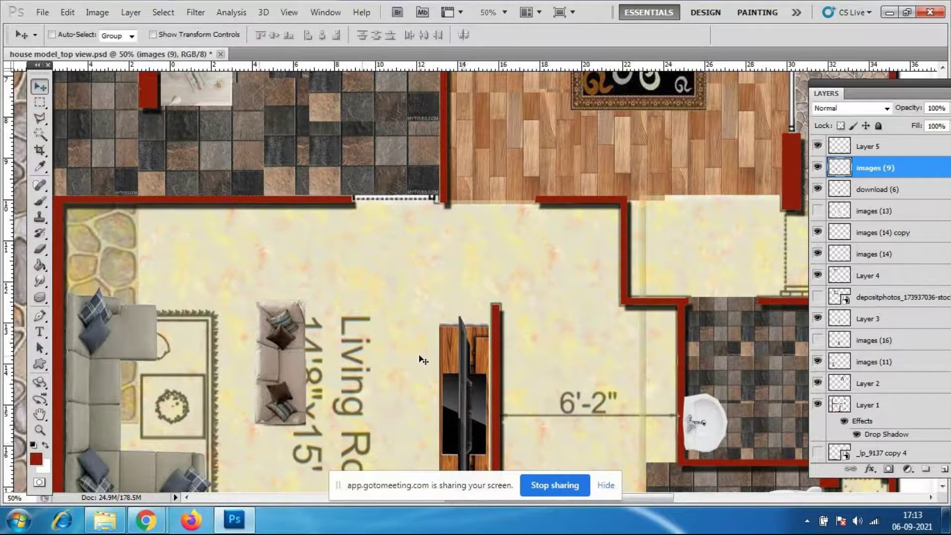
pyautogui.hotkey('ctrl', '-')
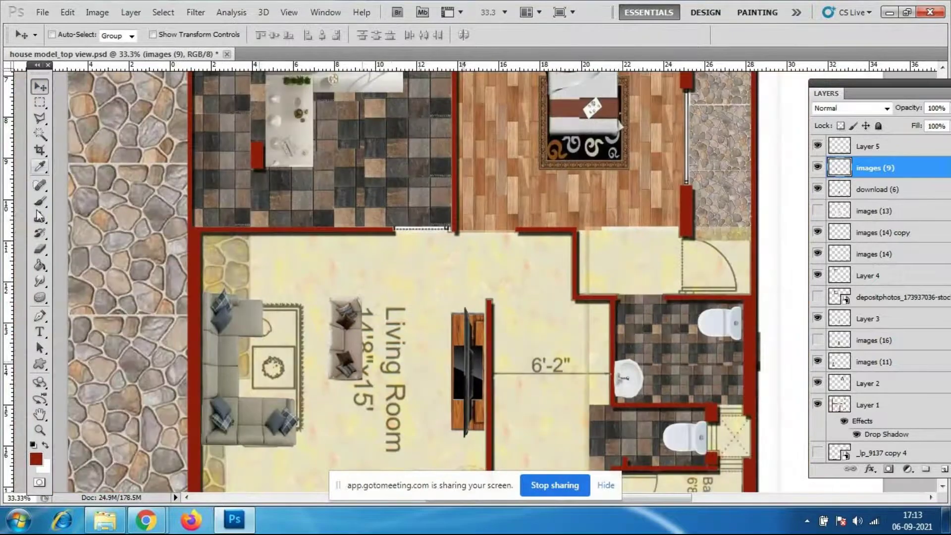
pyautogui.moveTo(363, 381); pyautogui.dragTo(493, 164)
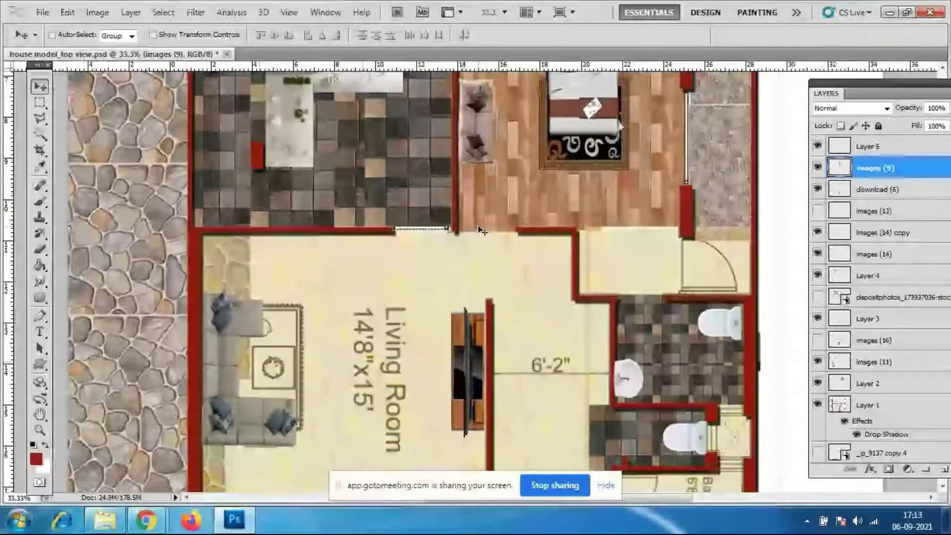
pyautogui.scroll(3, 483, 209)
pyautogui.moveTo(483, 187); pyautogui.dragTo(461, 199)
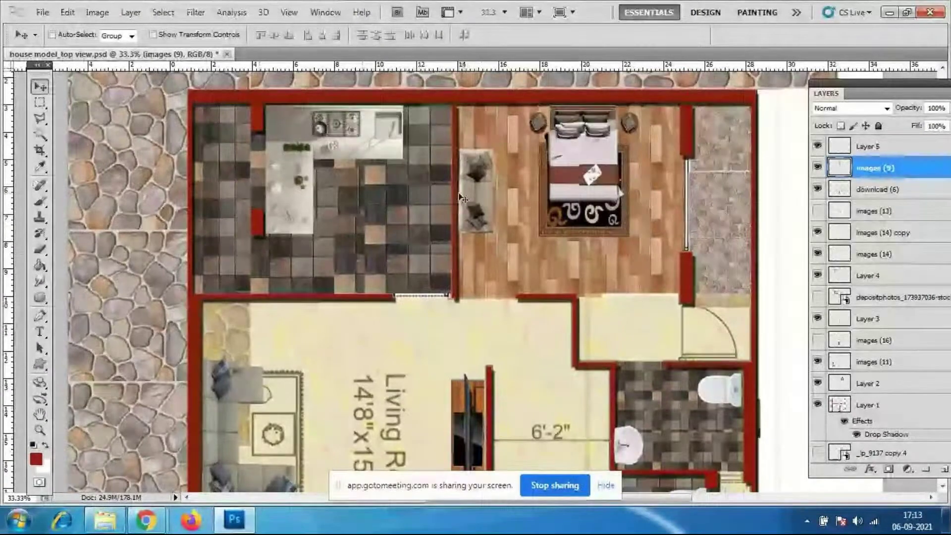
# Review the whole floor plan and save the document
pyautogui.scroll(-9, 460, 198)
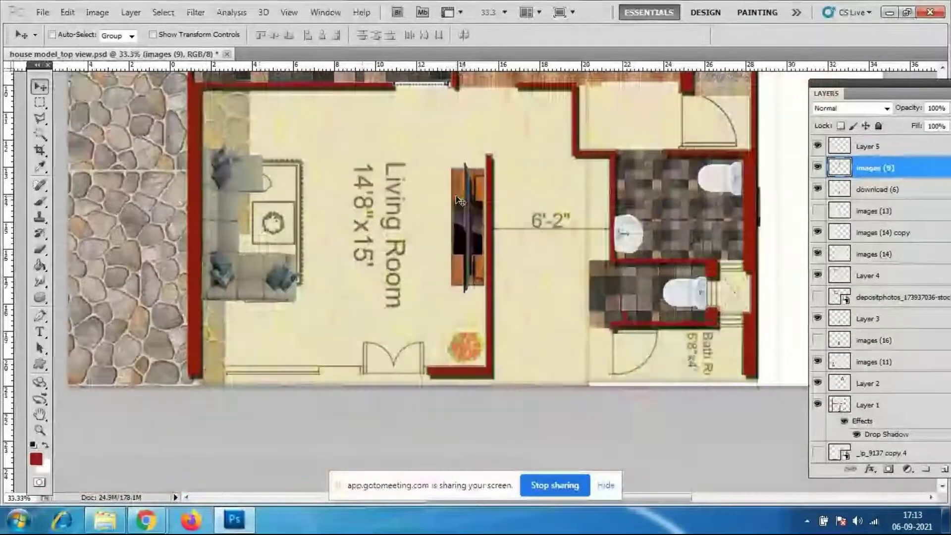
pyautogui.scroll(5, 461, 198)
pyautogui.hotkey('ctrl', '-')
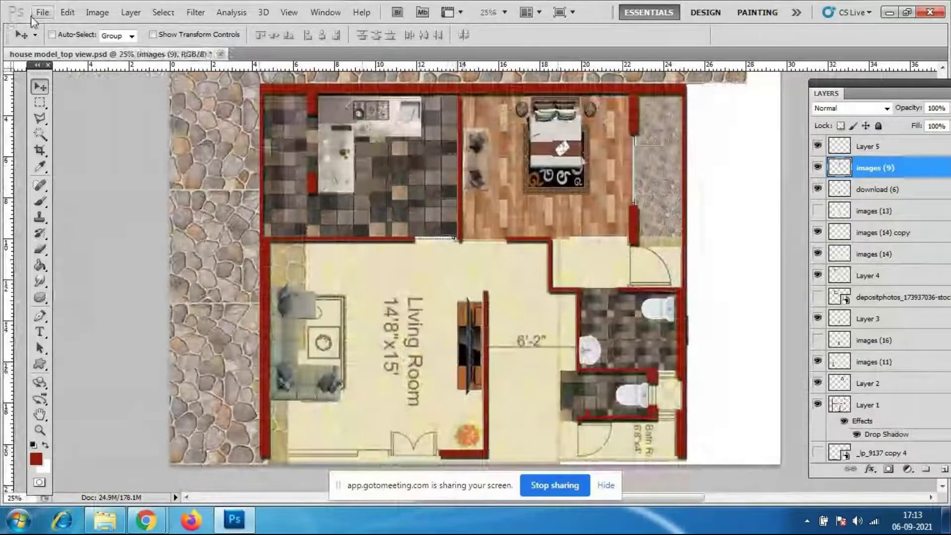
pyautogui.click(42, 11)
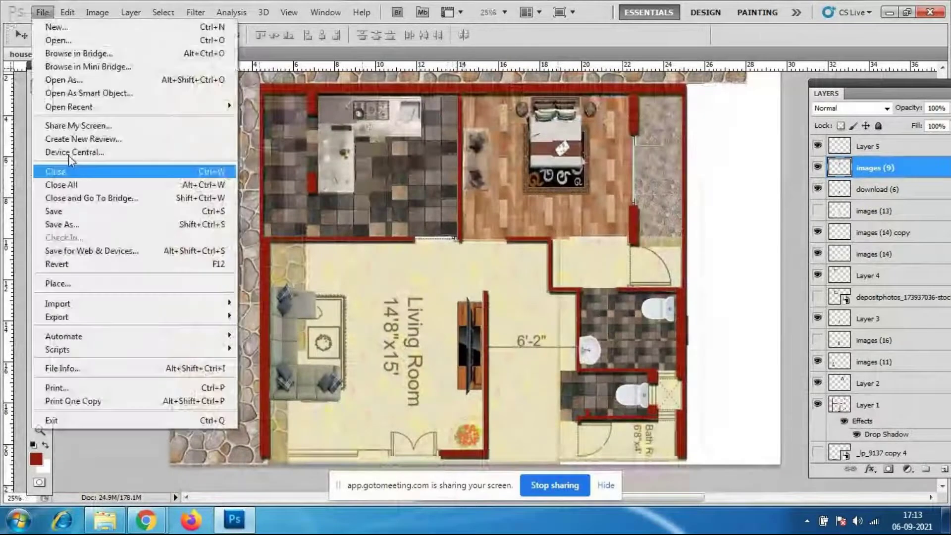
pyautogui.click(67, 212)
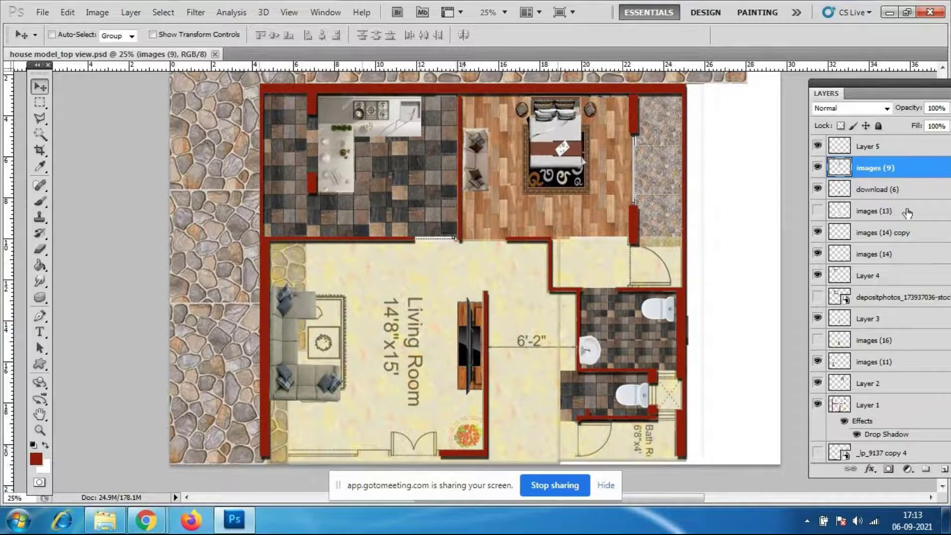
# Identify the cream floor layers and narrow Layer 6 to 95.02% width so its right edge meets the wall beside the passage
pyautogui.scroll(-2, 903, 207)
pyautogui.scroll(-5, 902, 208)
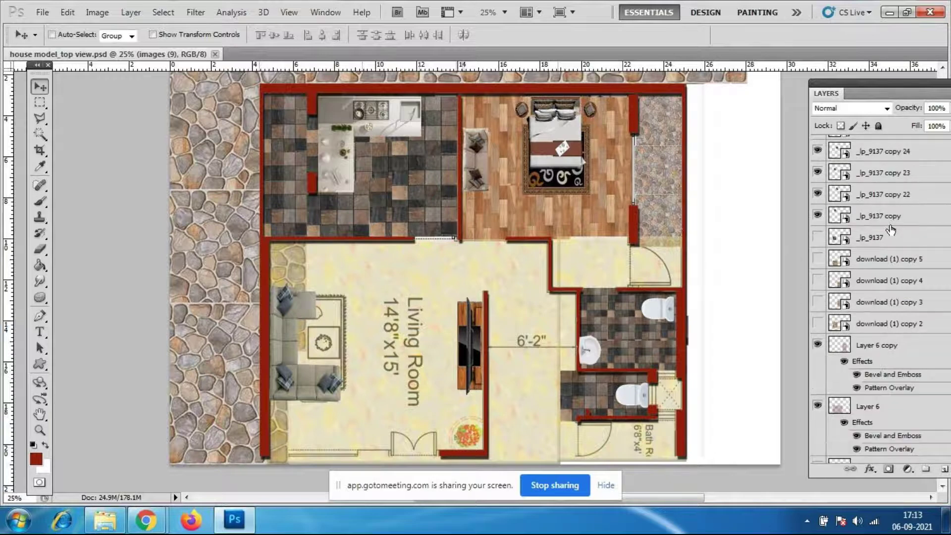
pyautogui.click(818, 343)
pyautogui.click(818, 344)
pyautogui.click(819, 344)
pyautogui.click(818, 343)
pyautogui.click(818, 406)
pyautogui.click(818, 405)
pyautogui.click(894, 408)
pyautogui.hotkey('ctrl', 't')
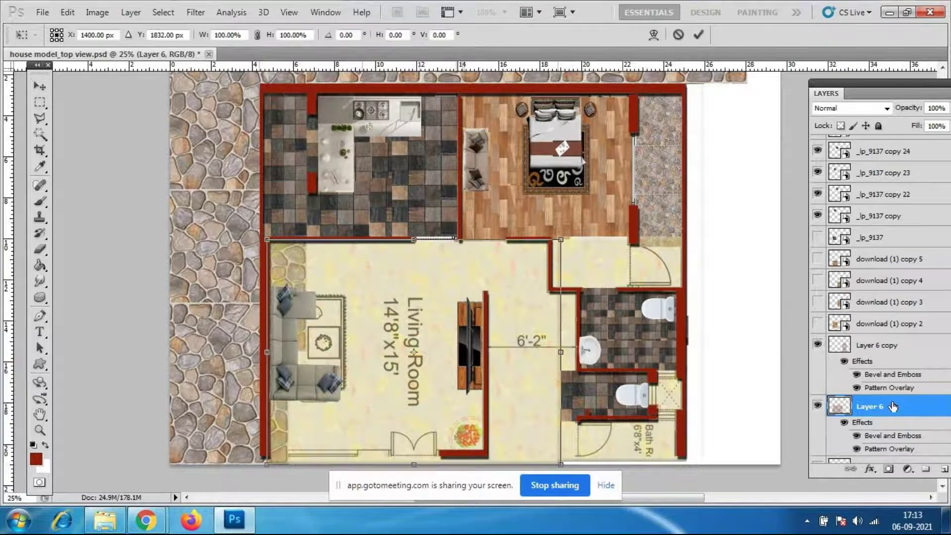
pyautogui.moveTo(560, 352); pyautogui.dragTo(547, 352)
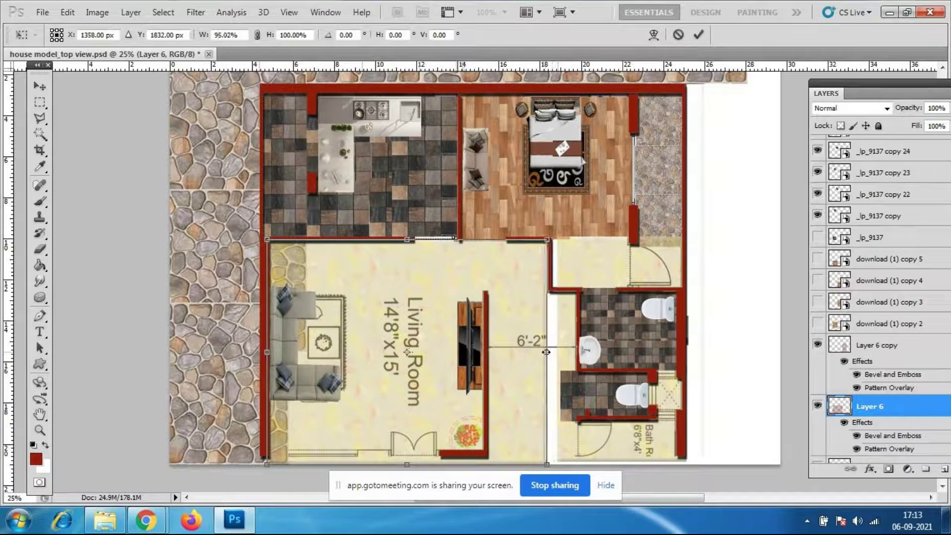
pyautogui.press('Return')
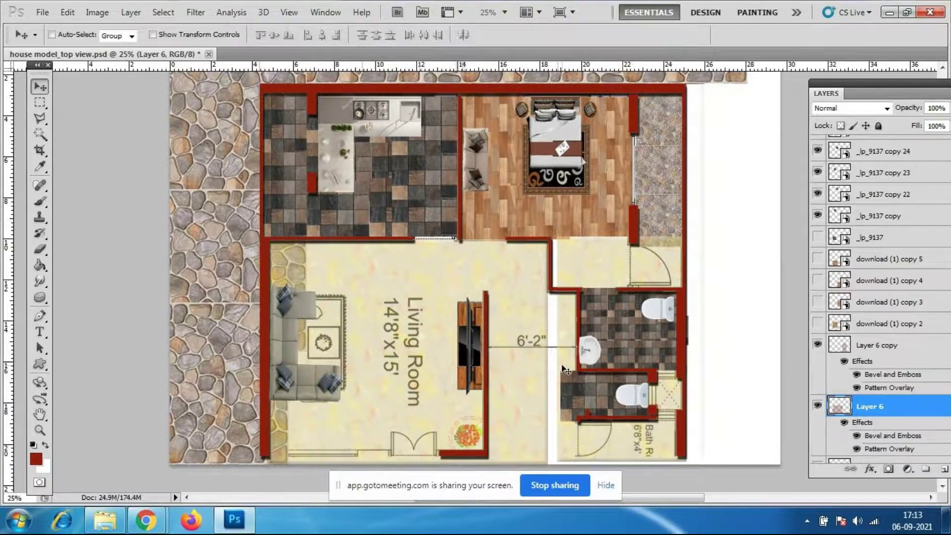
# Try to fit Layer 6 copy between the living-room floor's edge and the outer right wall by squeezing its width to 46.39%
pyautogui.click(893, 348)
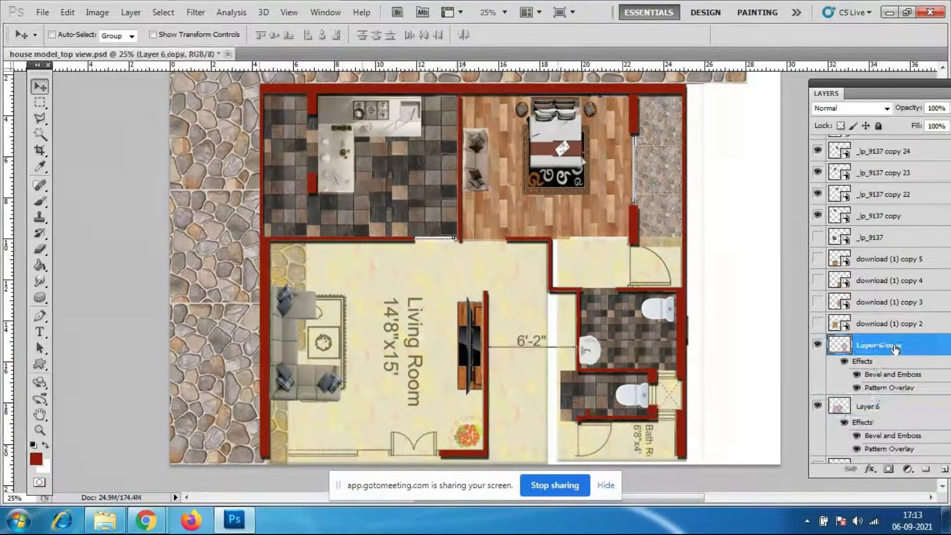
pyautogui.hotkey('ctrl', 't')
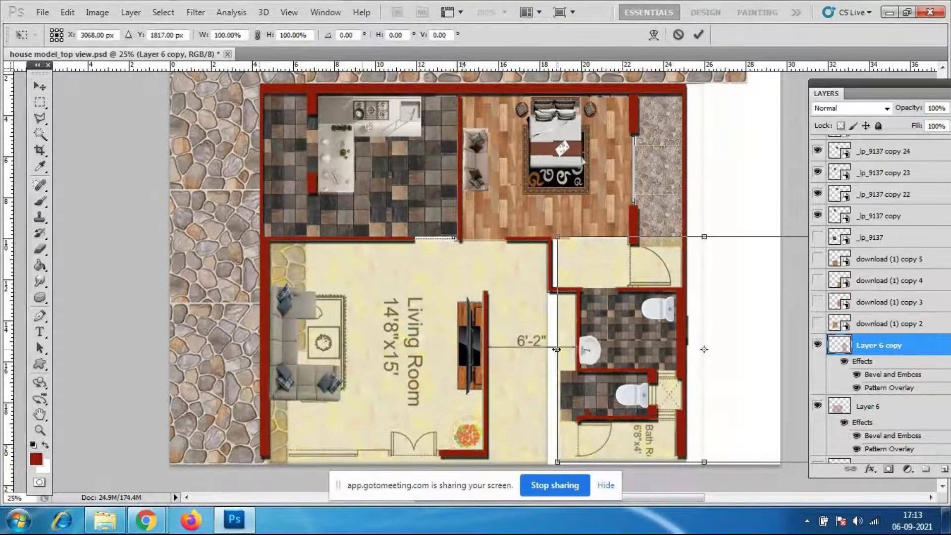
pyautogui.moveTo(554, 349); pyautogui.dragTo(548, 349)
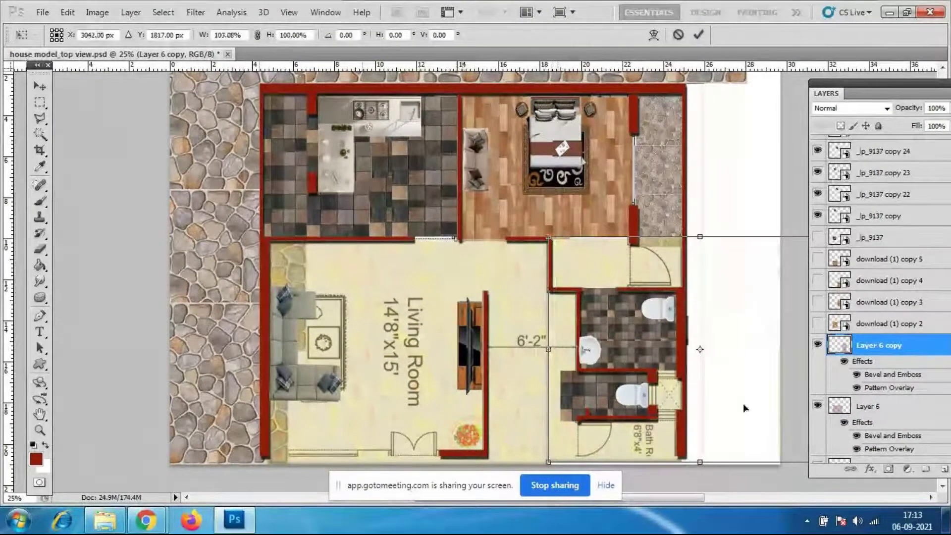
pyautogui.hotkey('ctrl', '-')
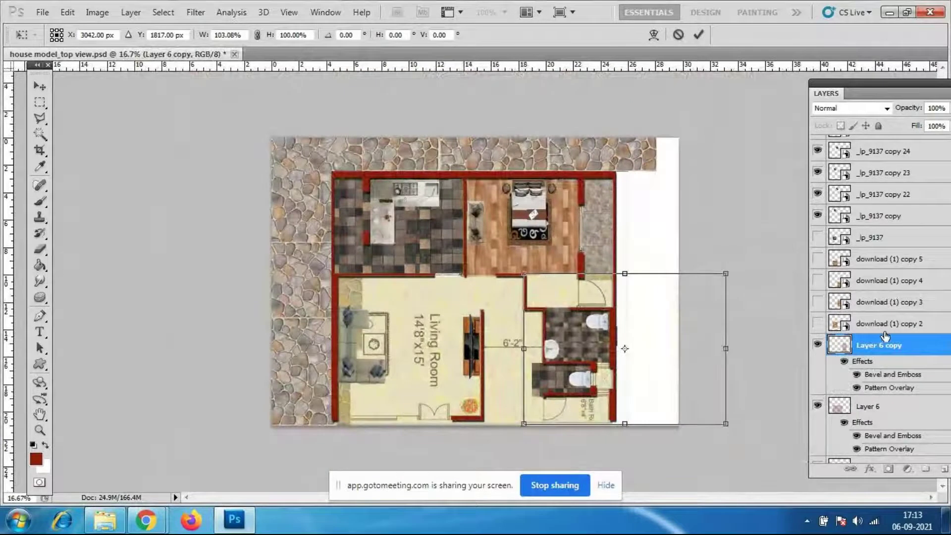
pyautogui.moveTo(735, 348); pyautogui.dragTo(615, 348)
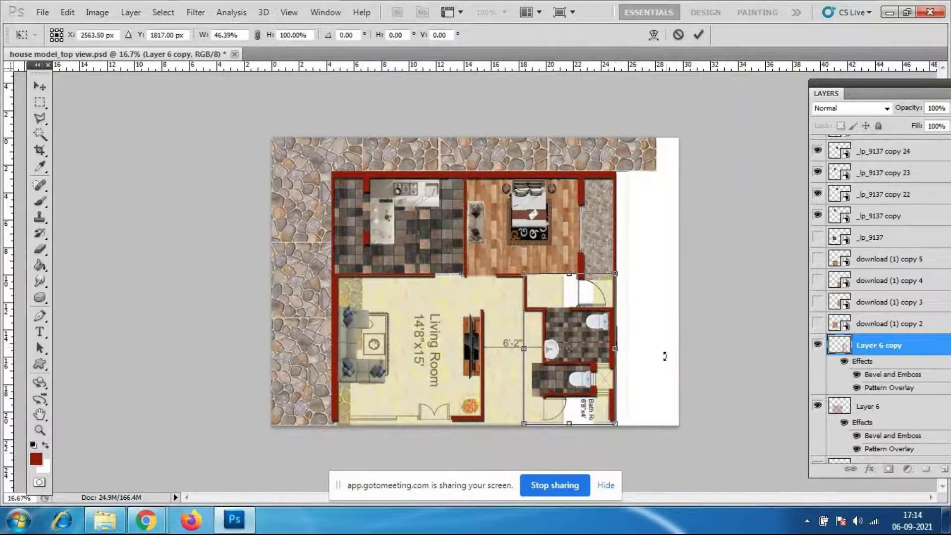
pyautogui.press('Return')
pyautogui.hotkey('ctrl', '+')
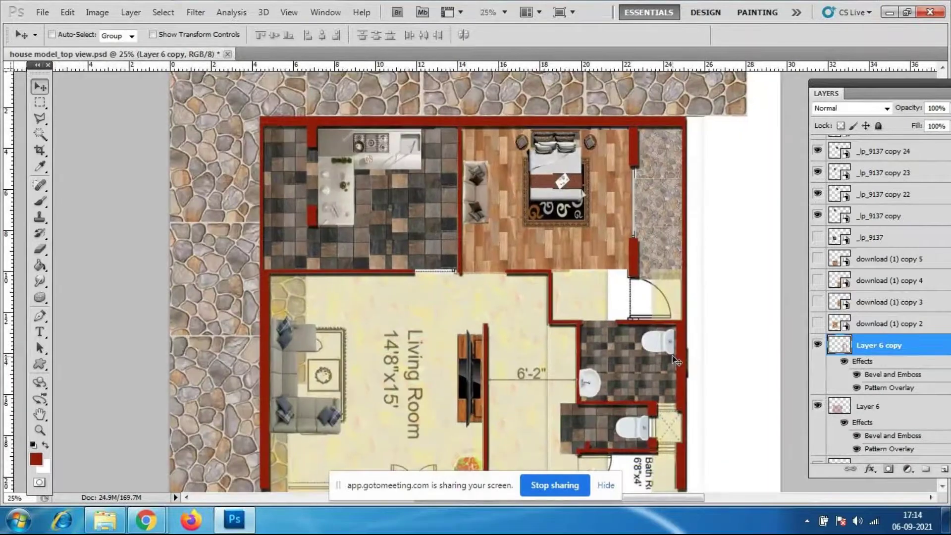
pyautogui.hotkey('ctrl', '+')
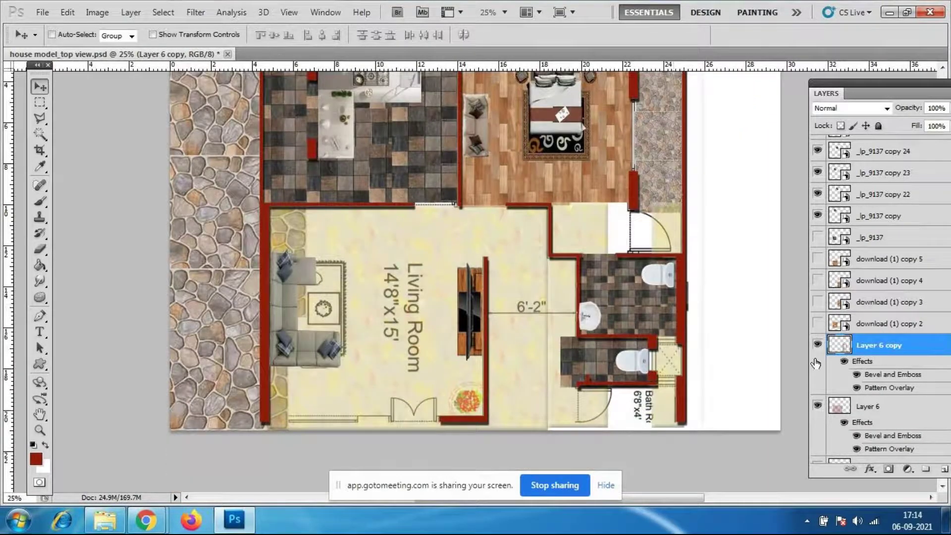
# Check the extent of Layer 6 copy, move it up and to the right of the bathrooms, and hide it
pyautogui.click(818, 346)
pyautogui.click(818, 345)
pyautogui.click(818, 345)
pyautogui.click(818, 345)
pyautogui.click(818, 346)
pyautogui.click(818, 346)
pyautogui.moveTo(562, 412); pyautogui.dragTo(655, 351)
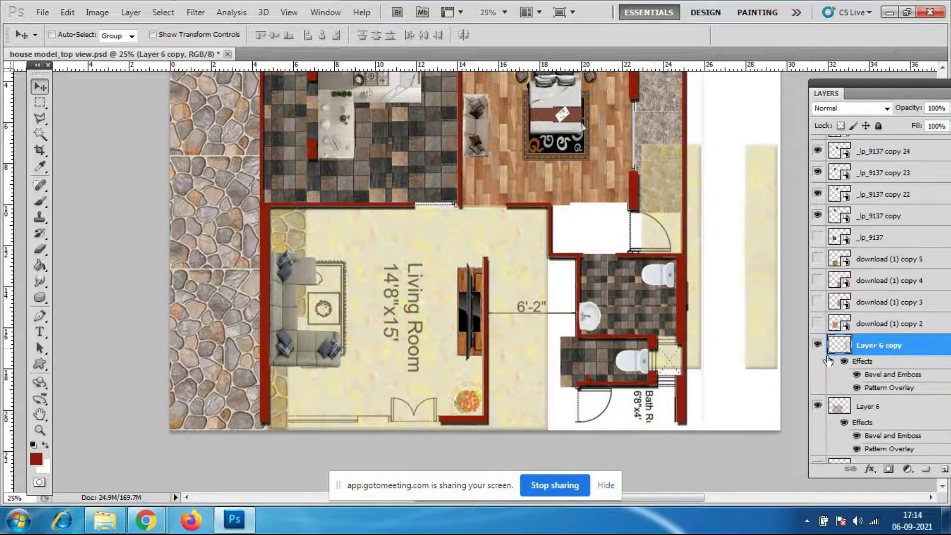
pyautogui.click(818, 346)
# Duplicate Layer 6 beside the living-room floor and narrow the new copy to 48.45% width so it reaches the outer right wall
pyautogui.click(878, 406)
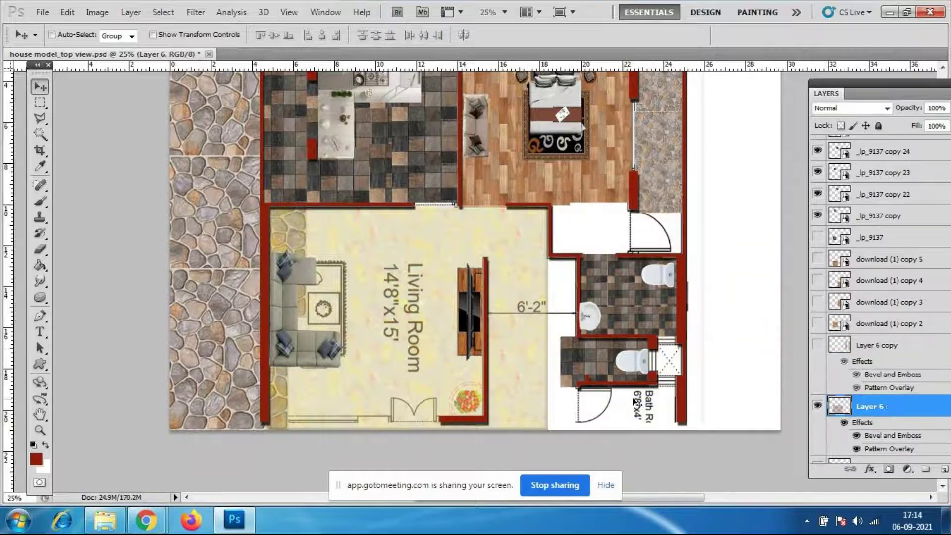
pyautogui.moveTo(522, 366); pyautogui.dragTo(797, 375)
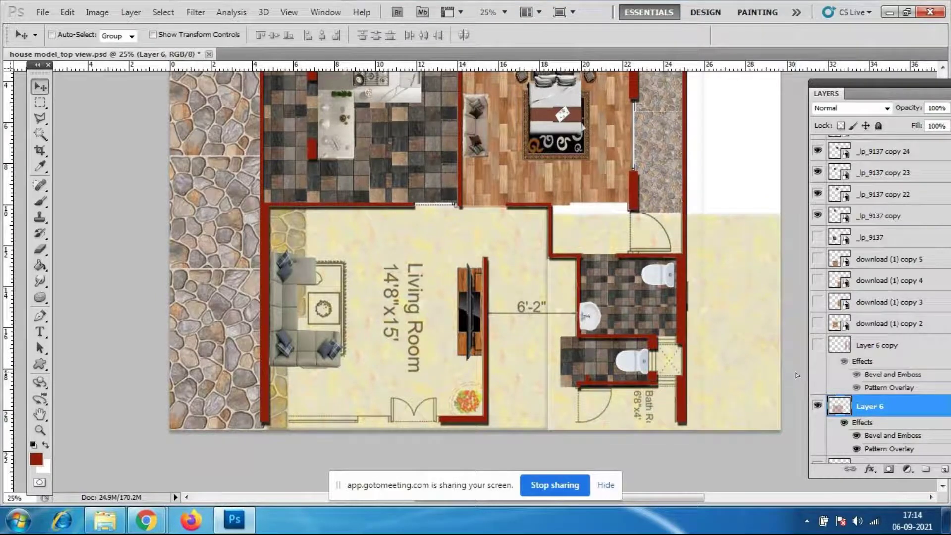
pyautogui.hotkey('ctrl', 'j')
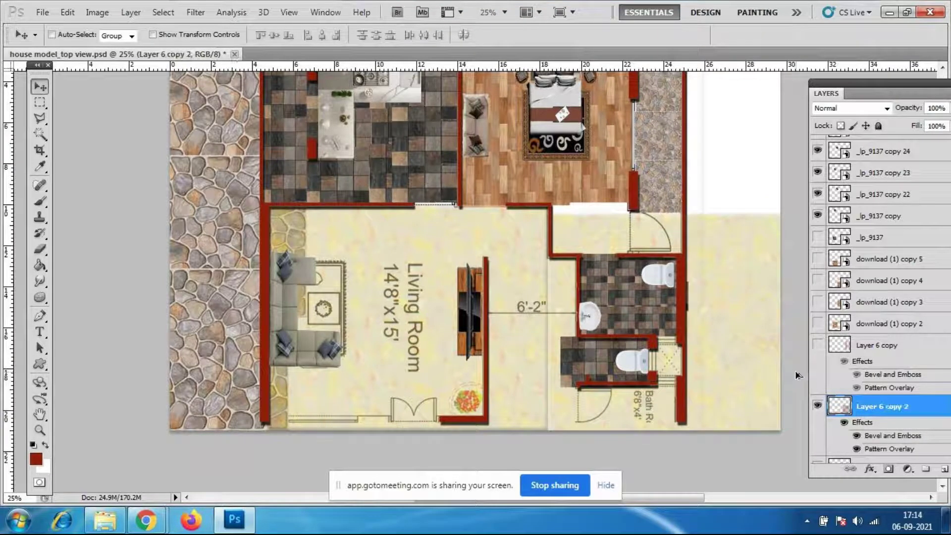
pyautogui.hotkey('ctrl', 't')
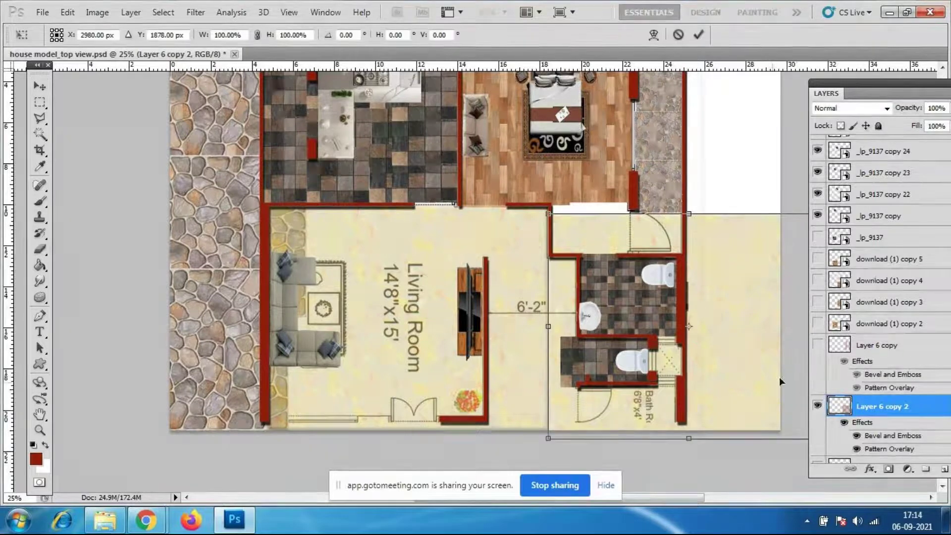
pyautogui.moveTo(665, 498); pyautogui.dragTo(697, 498)
pyautogui.moveTo(733, 337); pyautogui.dragTo(582, 346)
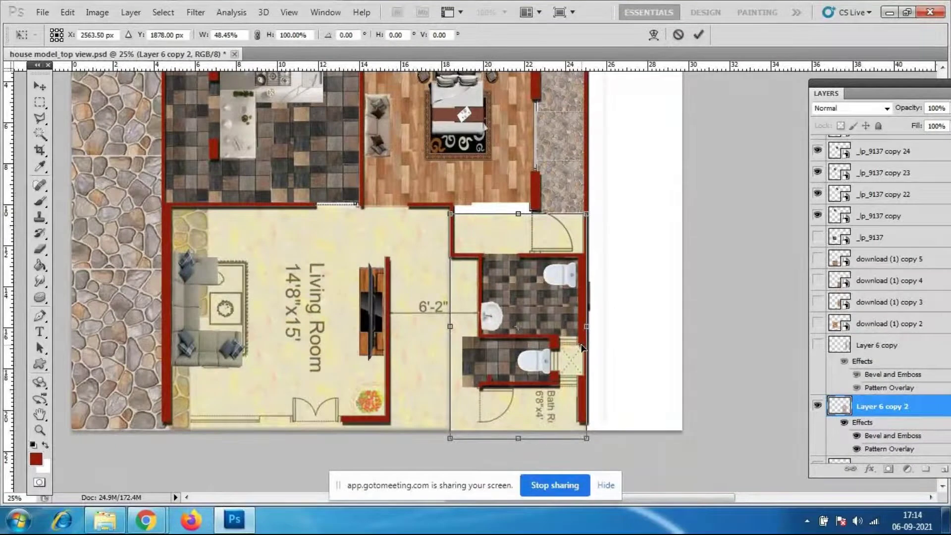
pyautogui.press('Return')
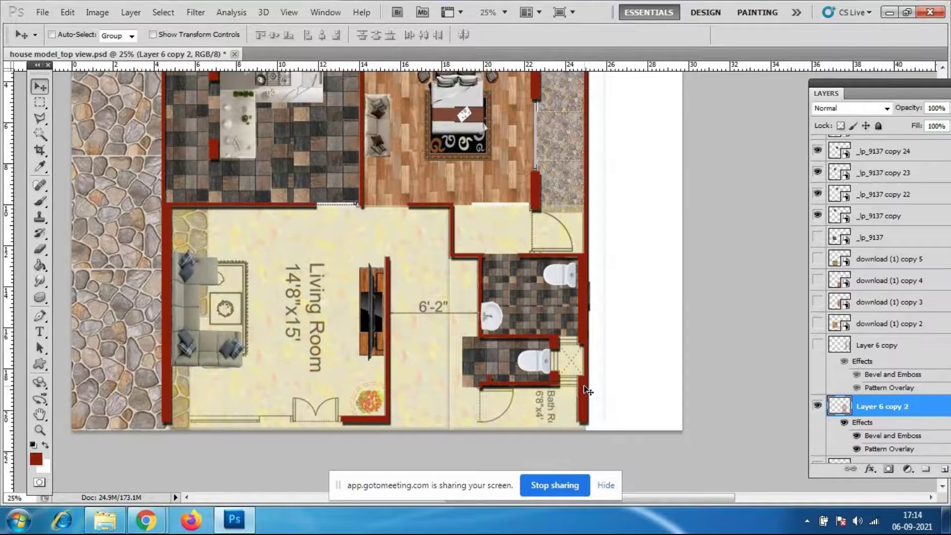
# Delete the strip of the new cream floor copy that overlaps the stone balcony floor above the door, and deselect
pyautogui.hotkey('ctrl', '+')
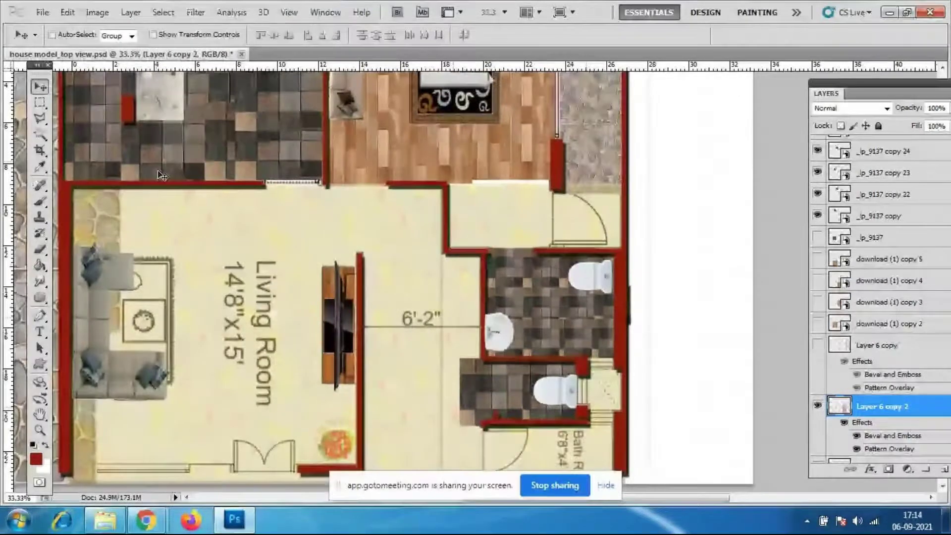
pyautogui.press('m')
pyautogui.moveTo(553, 178); pyautogui.dragTo(635, 192)
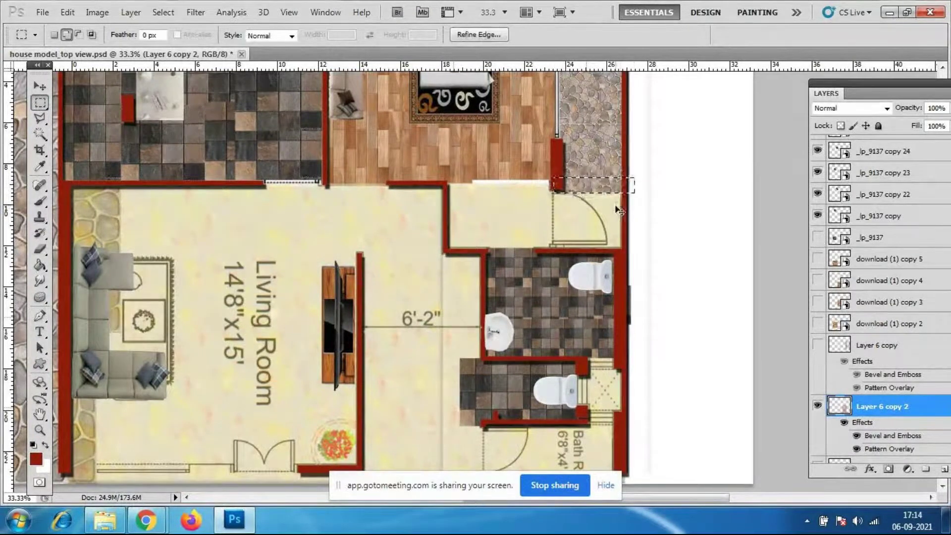
pyautogui.click(619, 210)
# Review the floor plan and toggle individual layers off and on to identify which ones hold the outdoor stone paving
pyautogui.scroll(2, 495, 274)
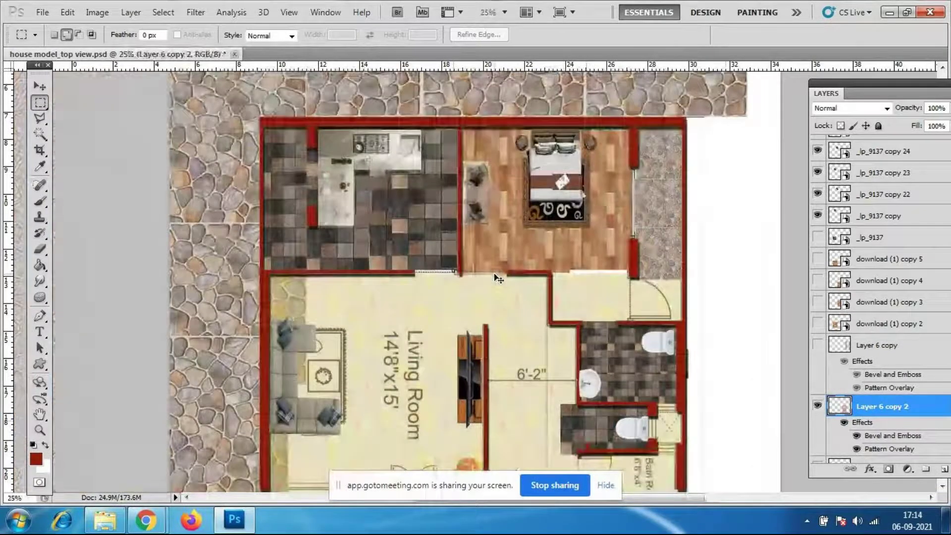
pyautogui.scroll(-3, 498, 278)
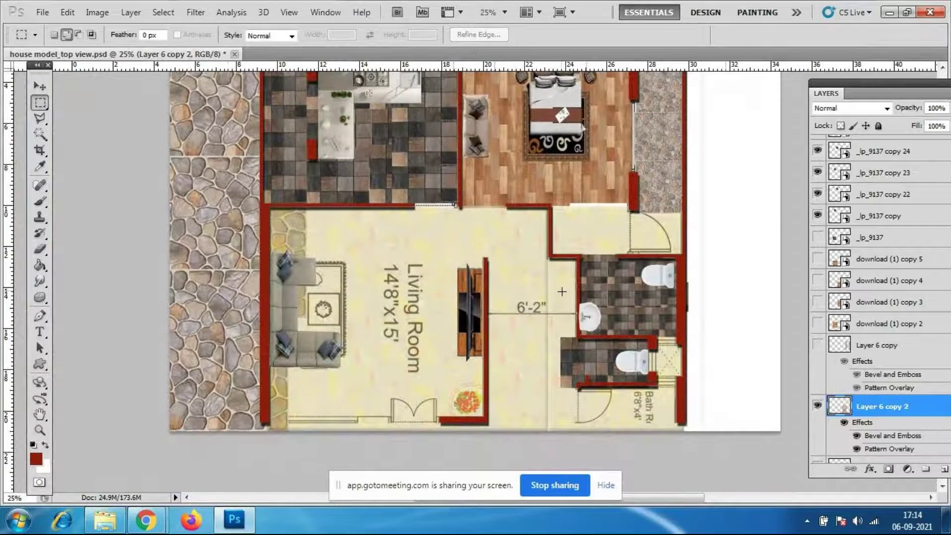
pyautogui.scroll(-1, 562, 292)
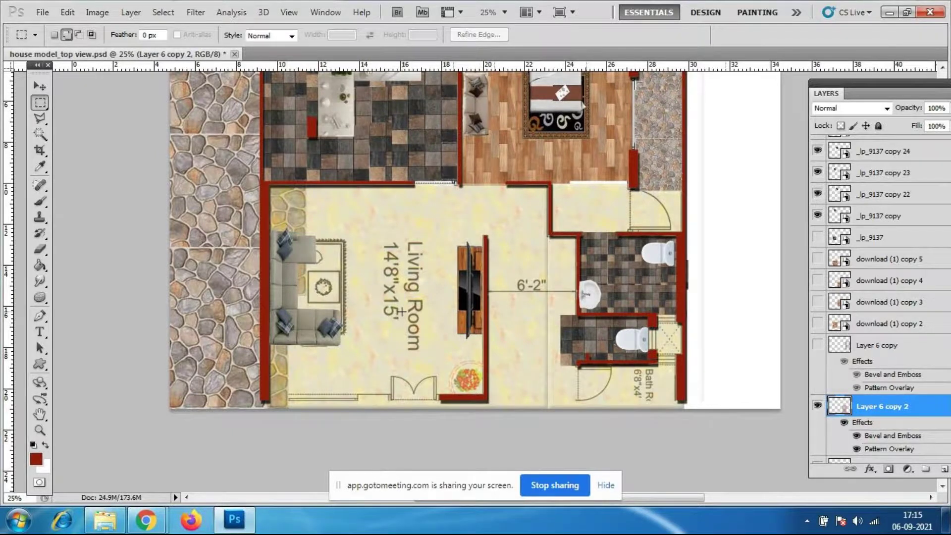
pyautogui.scroll(8, 401, 311)
pyautogui.click(38, 86)
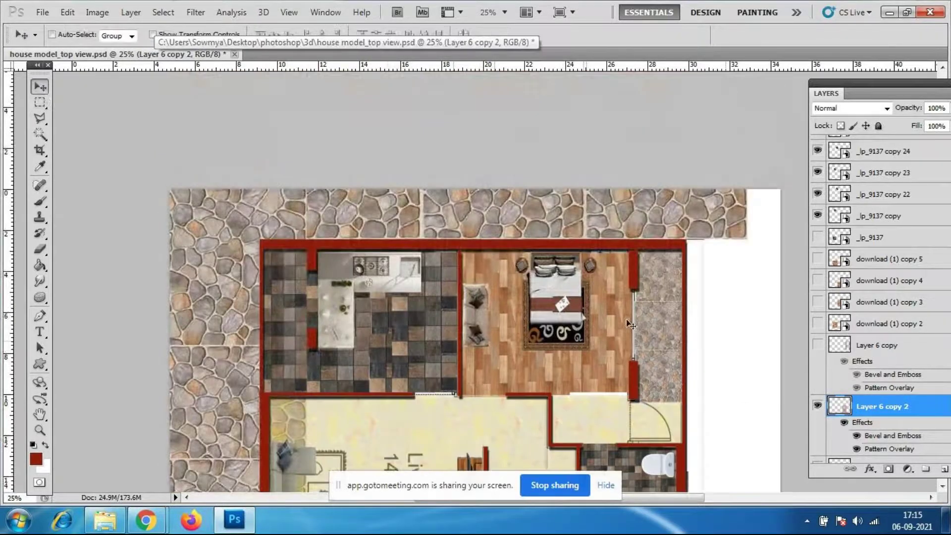
pyautogui.scroll(-10, 860, 327)
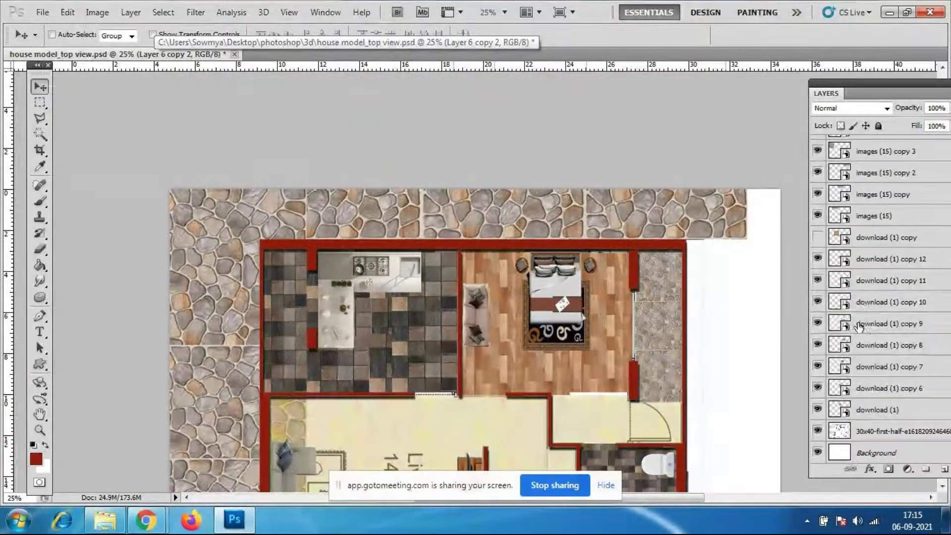
pyautogui.click(917, 346)
pyautogui.click(818, 346)
pyautogui.click(818, 346)
pyautogui.scroll(5, 853, 342)
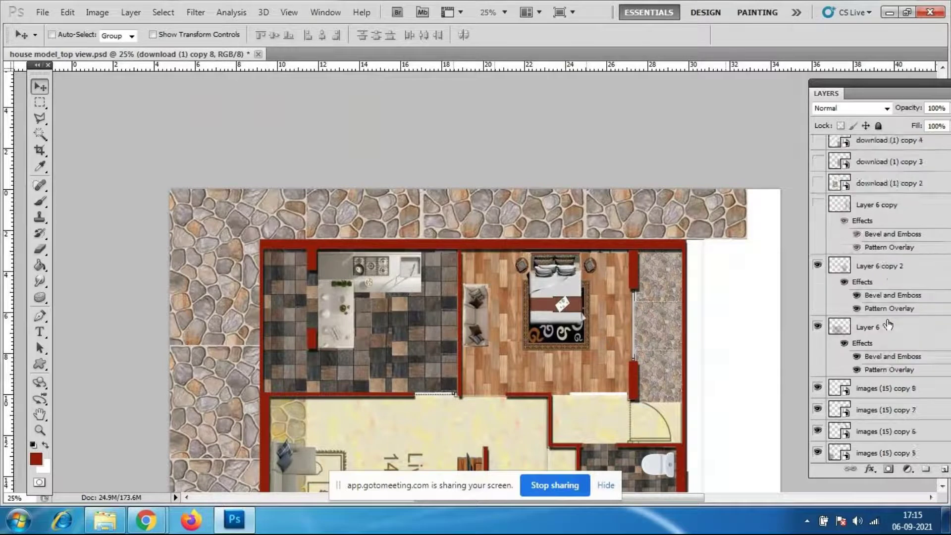
pyautogui.scroll(8, 889, 324)
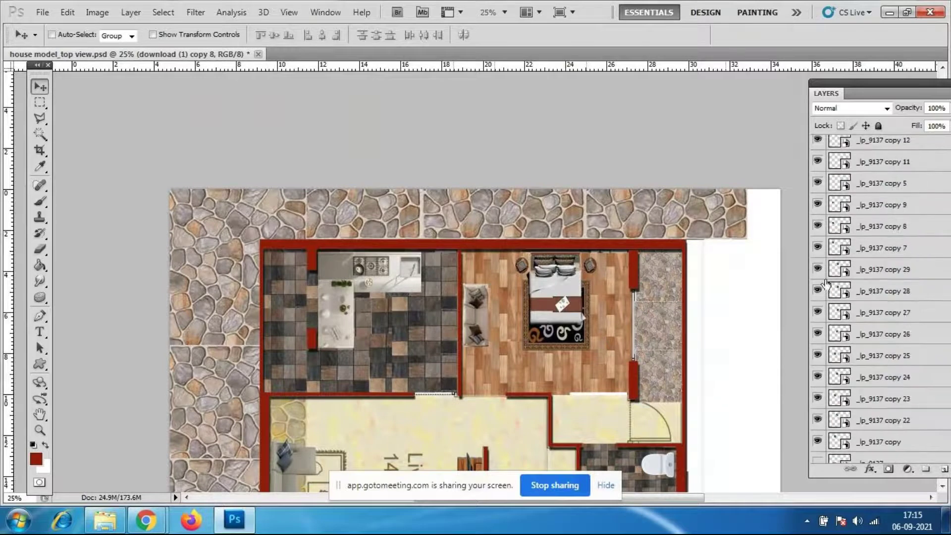
pyautogui.click(818, 247)
pyautogui.click(818, 247)
pyautogui.click(817, 356)
pyautogui.click(818, 356)
pyautogui.scroll(-3, 820, 347)
pyautogui.click(818, 312)
pyautogui.click(818, 312)
pyautogui.scroll(-4, 873, 346)
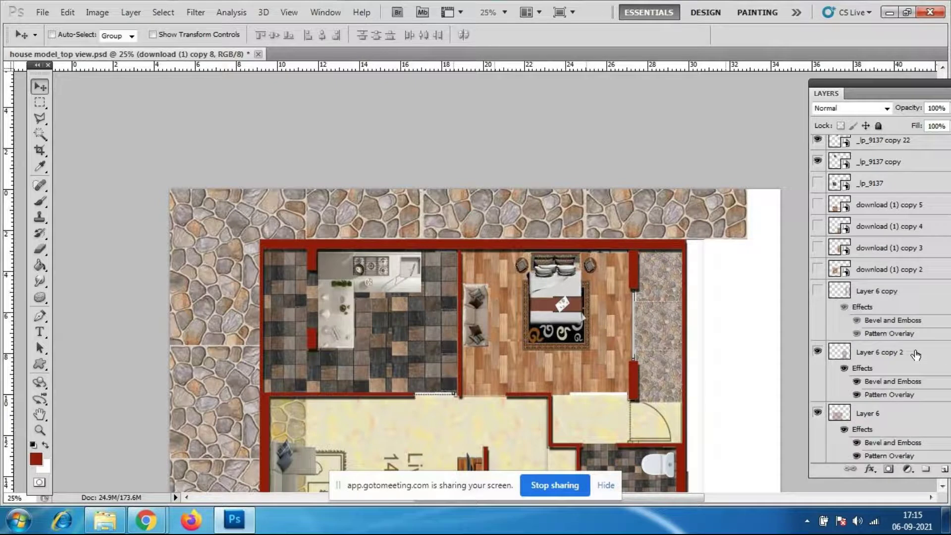
pyautogui.scroll(-6, 915, 354)
pyautogui.click(816, 304)
pyautogui.click(816, 303)
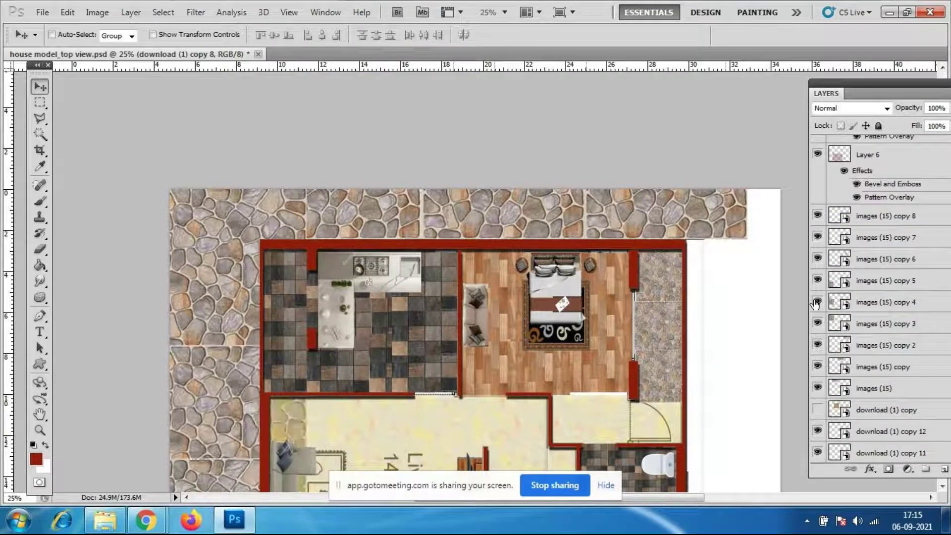
pyautogui.click(818, 343)
# Shrink images (15) copy 3, the paving tile at the plan's upper-left corner, to 50% width and 36.76% height
pyautogui.click(887, 325)
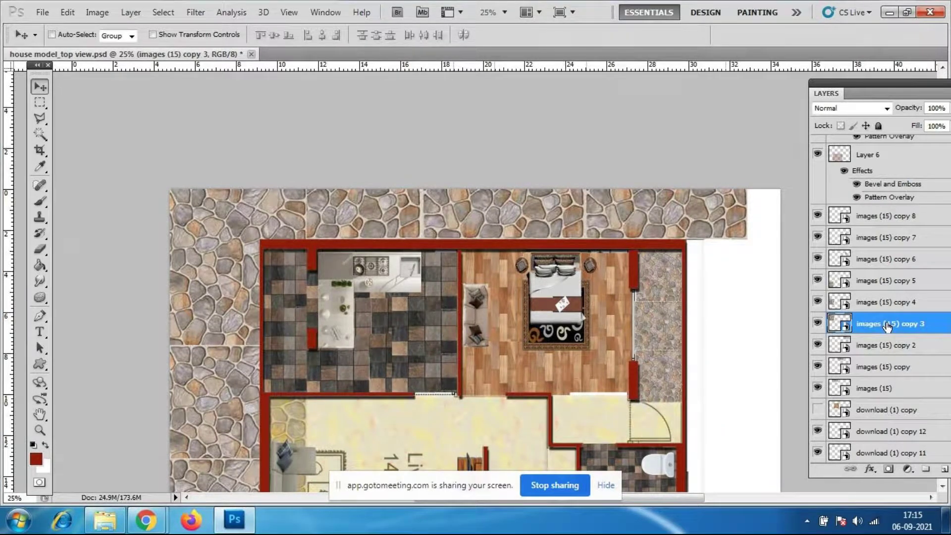
pyautogui.hotkey('ctrl', 't')
pyautogui.moveTo(303, 270); pyautogui.dragTo(242, 271)
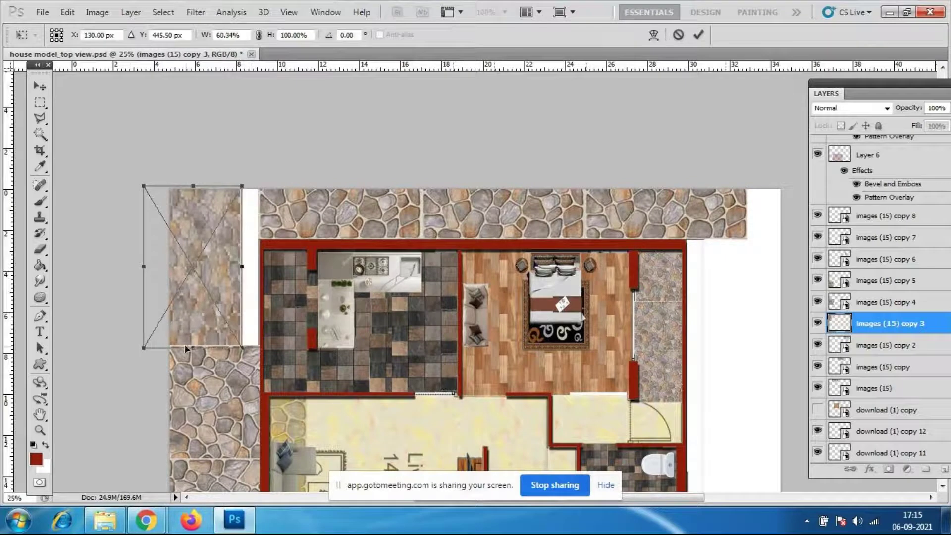
pyautogui.moveTo(186, 347); pyautogui.dragTo(186, 243)
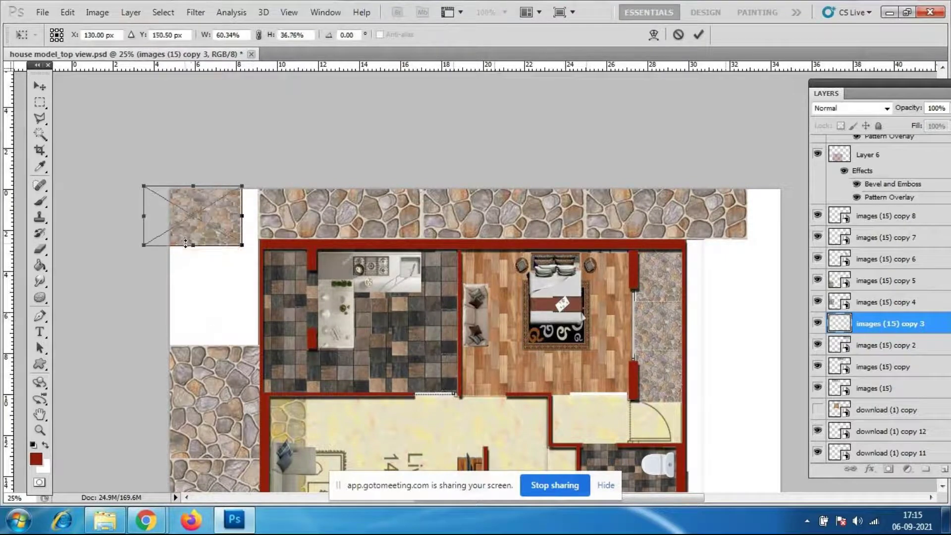
pyautogui.press('Return')
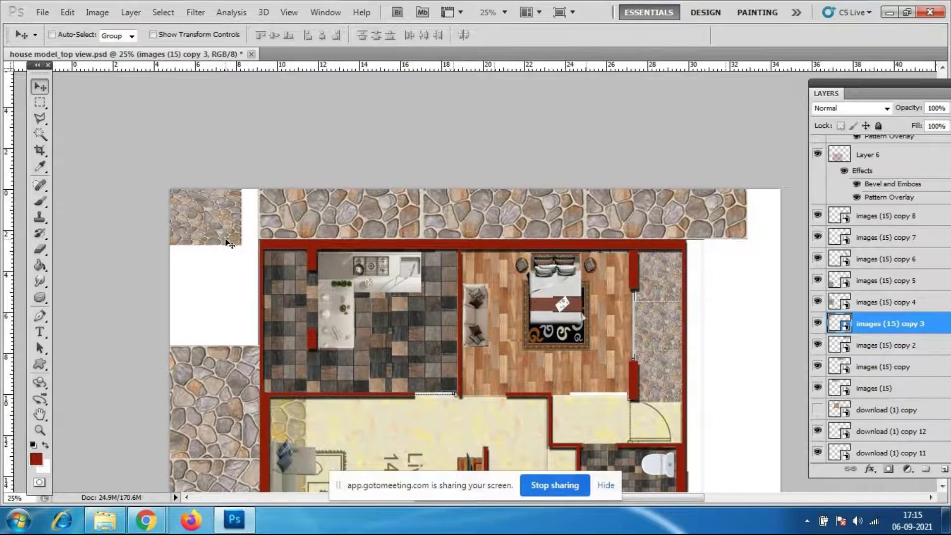
pyautogui.hotkey('ctrl', 't')
pyautogui.moveTo(242, 216); pyautogui.dragTo(222, 216)
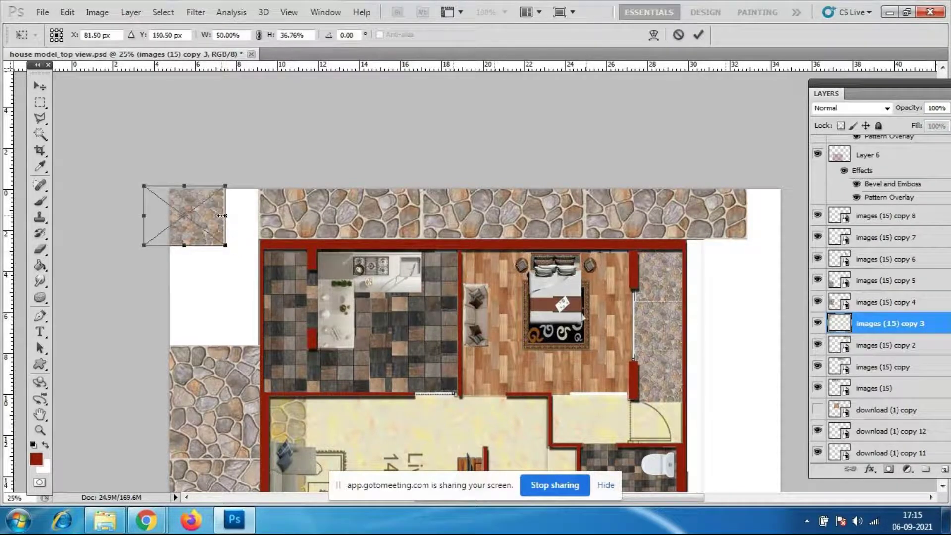
pyautogui.press('Return')
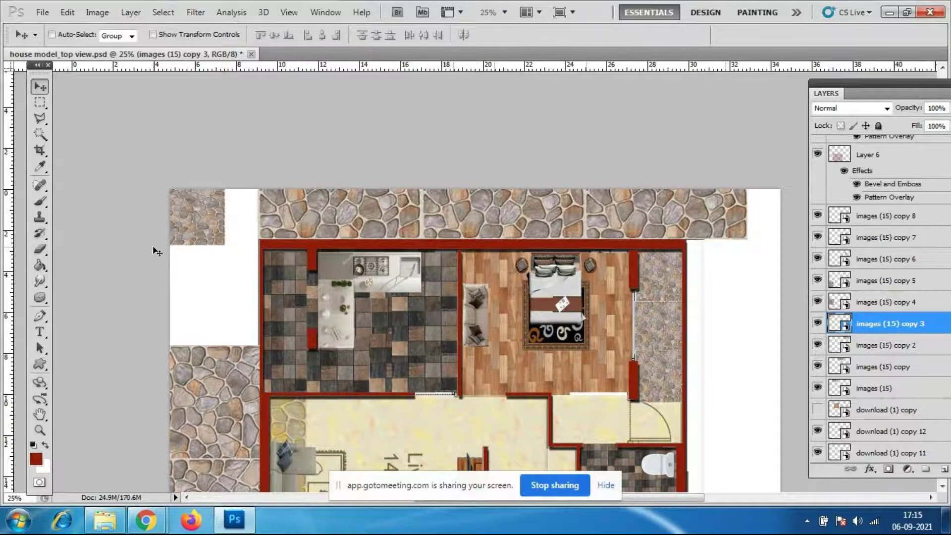
# Hide the large paving tiles images (15), images (15) copy, copy 2, copy 4 and copy 5
pyautogui.click(818, 347)
pyautogui.click(818, 367)
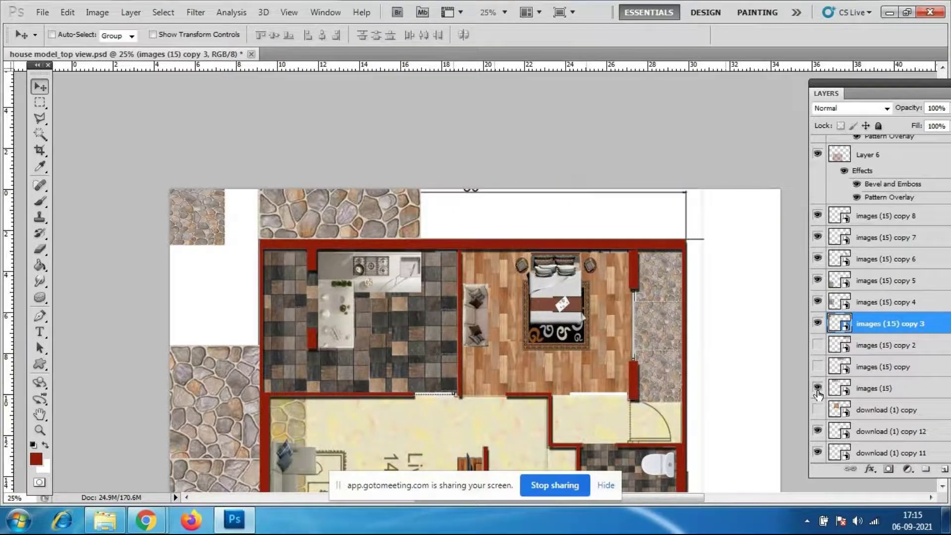
pyautogui.click(818, 390)
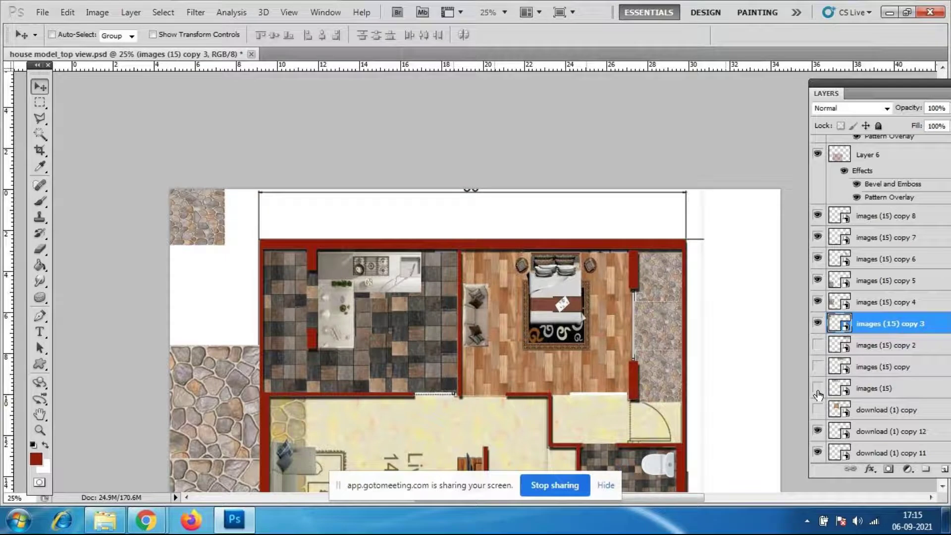
pyautogui.click(818, 302)
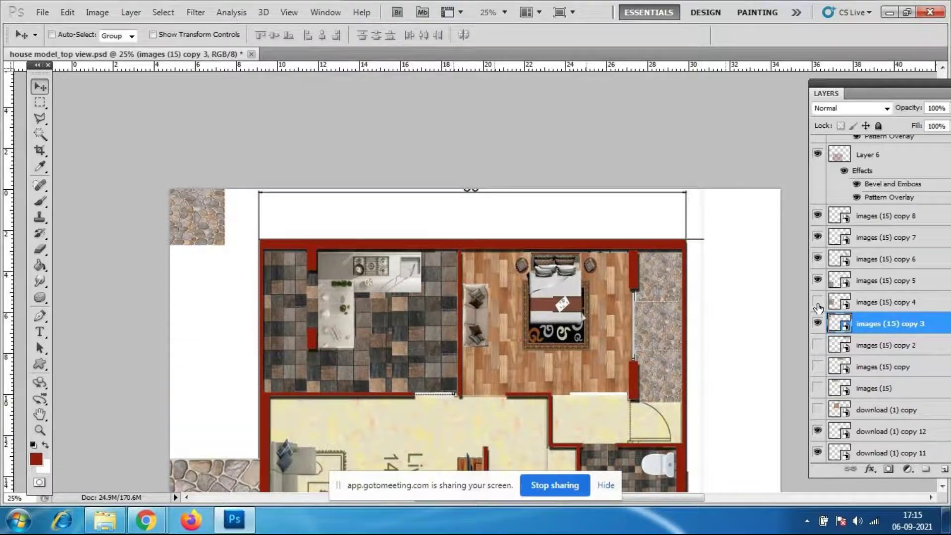
pyautogui.click(818, 280)
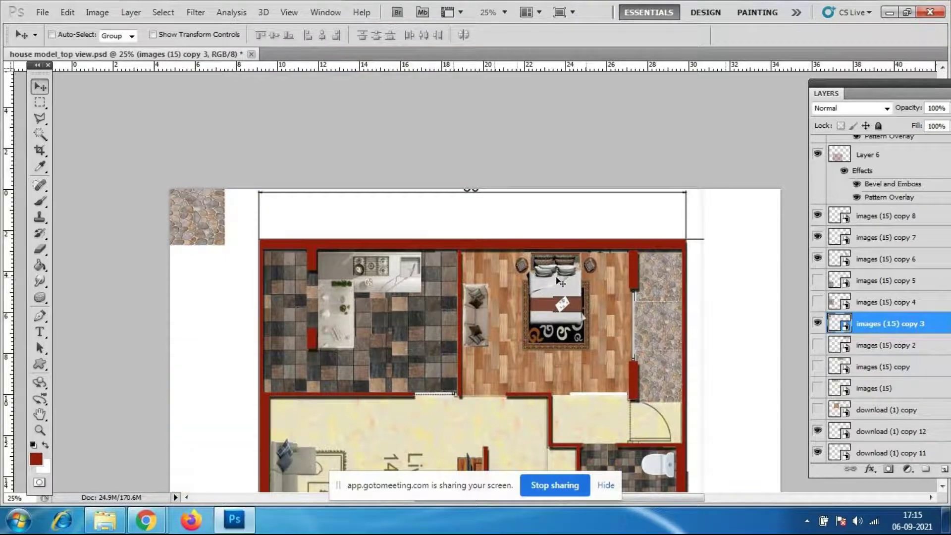
# Group images (15) copy 3 and lay three copies of the small tile in a row above the kitchen, fitting their size
pyautogui.scroll(-5, 401, 310)
pyautogui.scroll(3, 401, 310)
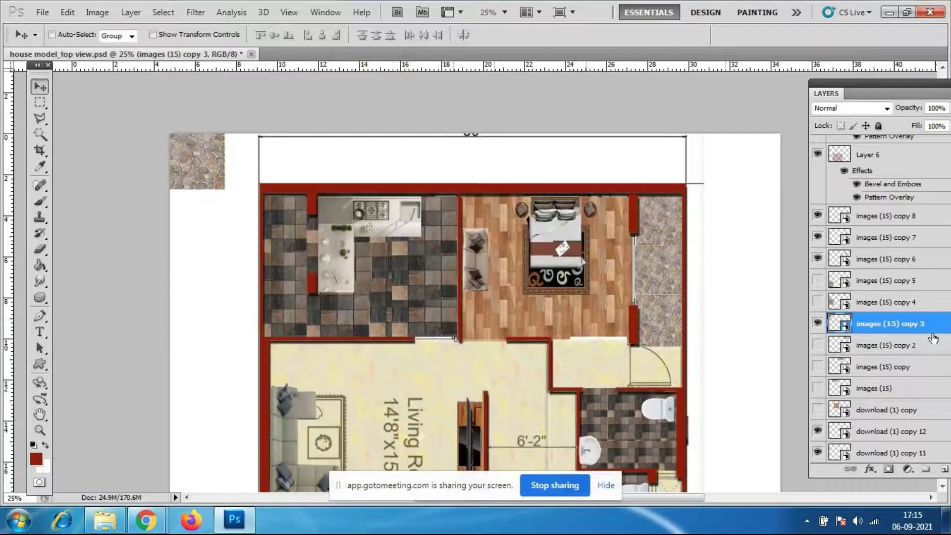
pyautogui.hotkey('ctrl', 'g')
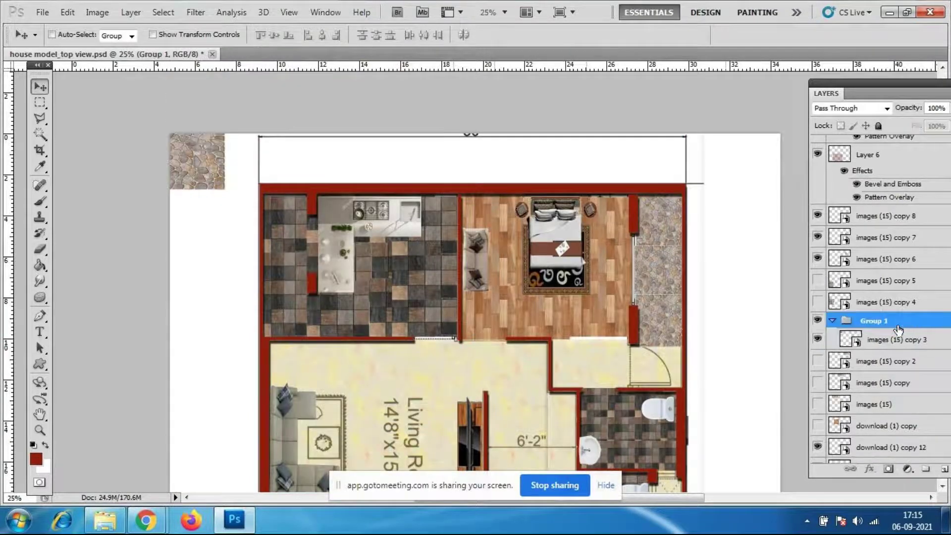
pyautogui.click(892, 343)
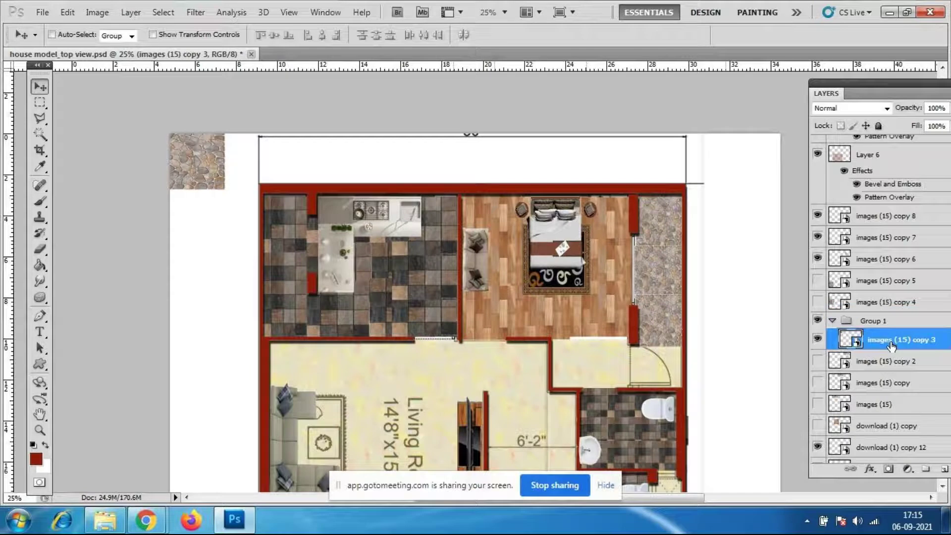
pyautogui.moveTo(218, 160); pyautogui.dragTo(461, 169)
pyautogui.hotkey('ctrl', 't')
pyautogui.press('Return')
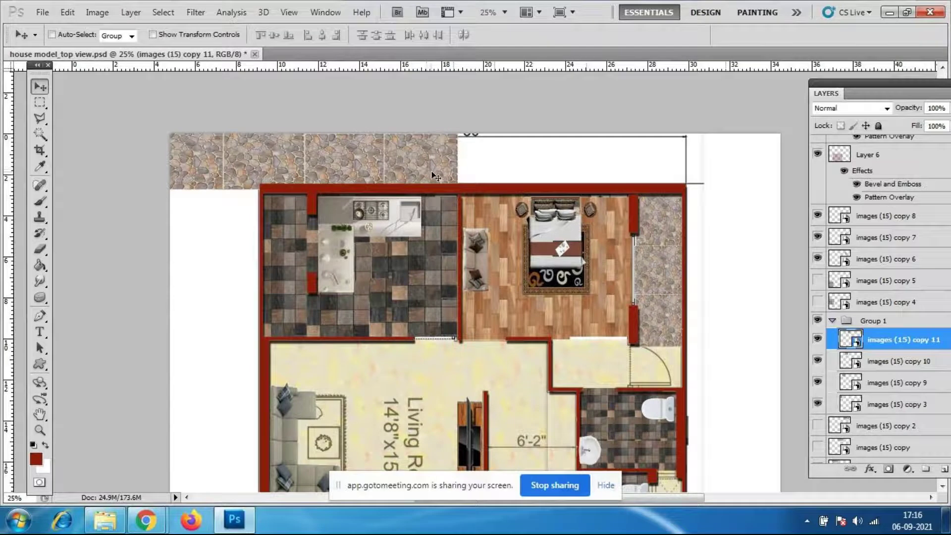
# Extend the paving row past the bedroom with four more copies and place another below the corner tile, narrowed to 33.69% width
pyautogui.moveTo(436, 173); pyautogui.dragTo(216, 228)
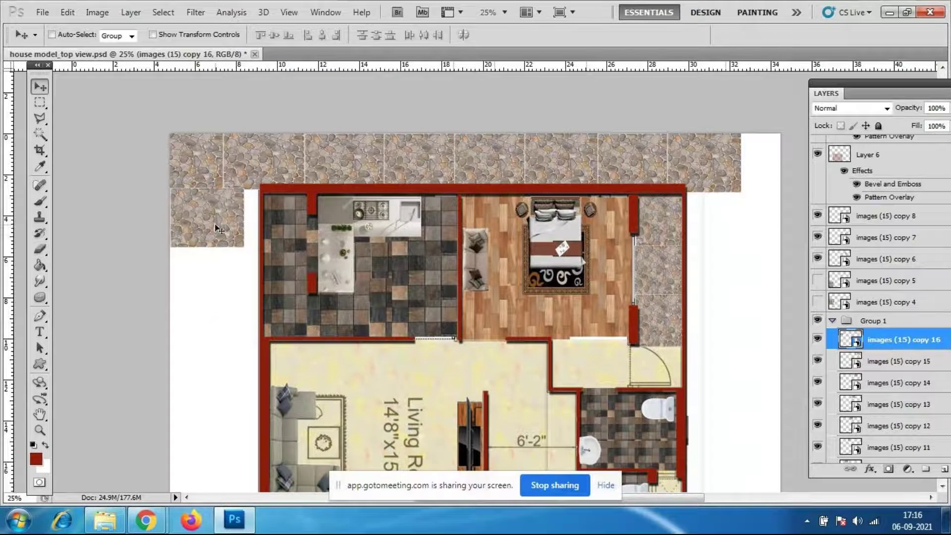
pyautogui.hotkey('ctrl', 'alt', 't')
pyautogui.moveTo(244, 217); pyautogui.dragTo(227, 218)
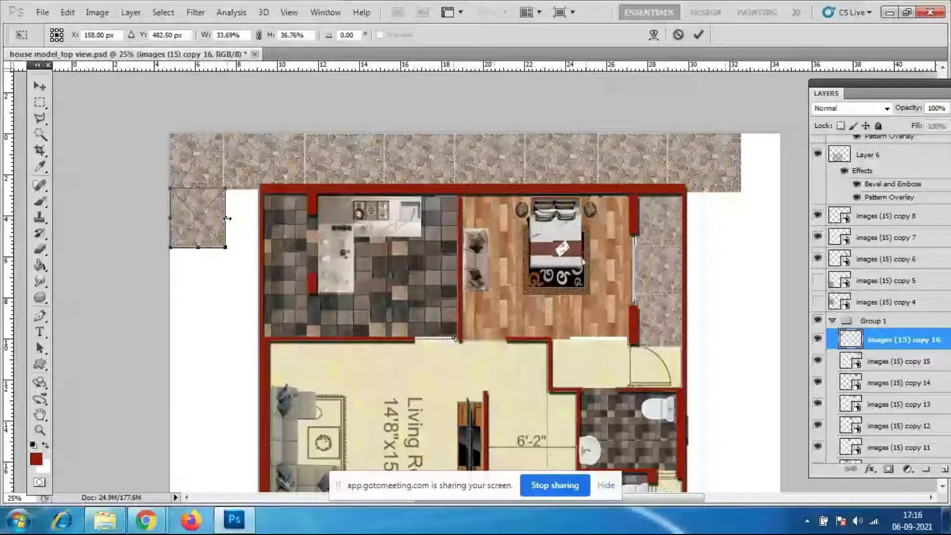
pyautogui.press('Return')
# Lay nine more copies of the narrowed paving tile in two columns down the strip beside the kitchen and living room
pyautogui.moveTo(228, 218); pyautogui.dragTo(247, 466)
pyautogui.hotkey('ctrl', 'j')
pyautogui.hotkey('ctrl', 'j')
pyautogui.hotkey('ctrl', 'j')
pyautogui.hotkey('ctrl', 'j')
pyautogui.hotkey('ctrl', 'j')
pyautogui.hotkey('ctrl', 'j')
pyautogui.hotkey('ctrl', 'j')
pyautogui.hotkey('ctrl', 'j')
pyautogui.hotkey('ctrl', 'j')
pyautogui.scroll(-1, 246, 411)
pyautogui.scroll(-3, 245, 411)
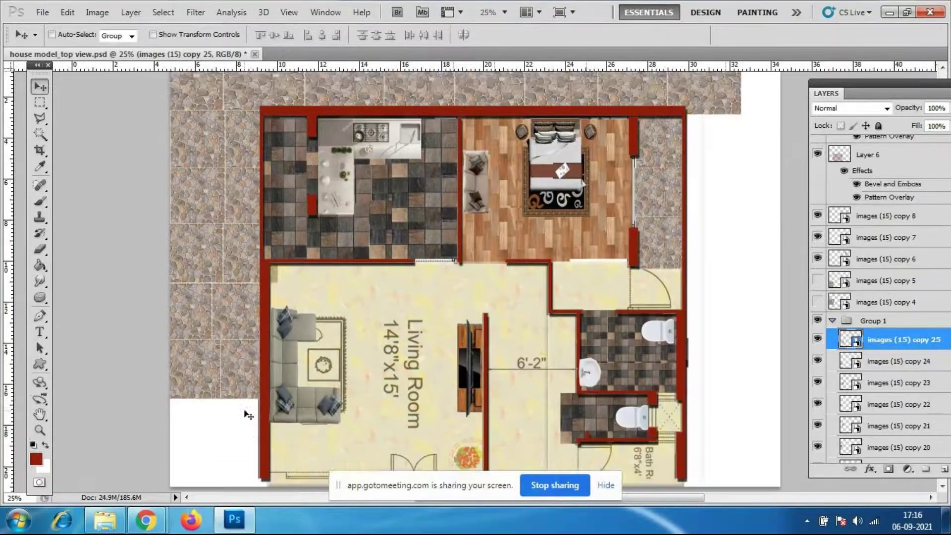
# Align the last paving tile and extend both columns with four more copies down to the plan's lower edge
pyautogui.moveTo(234, 359); pyautogui.dragTo(251, 360)
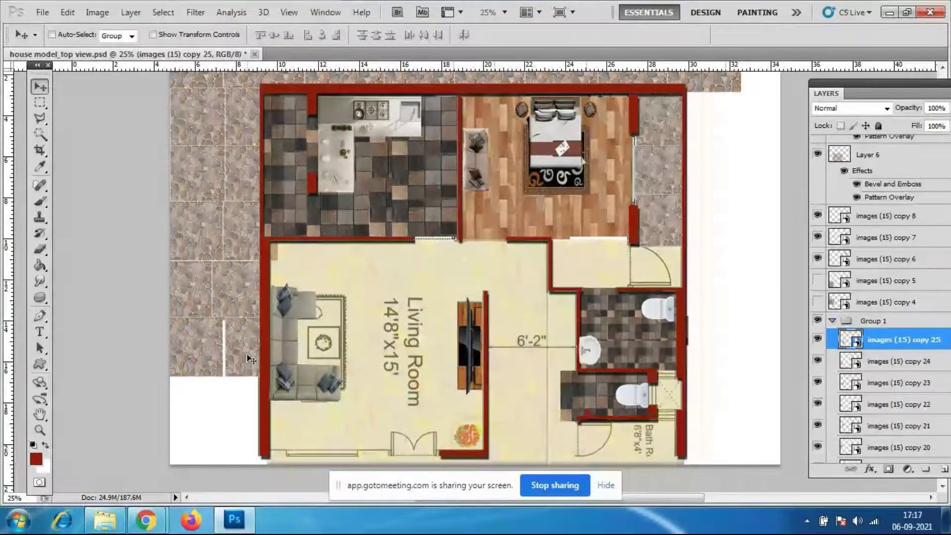
pyautogui.moveTo(251, 360); pyautogui.dragTo(249, 359)
pyautogui.scroll(2, 264, 378)
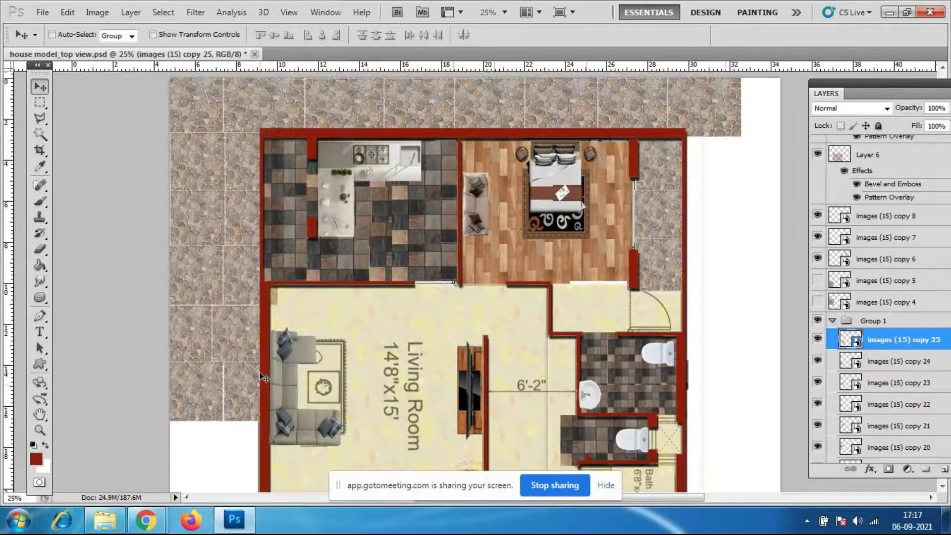
pyautogui.moveTo(261, 422); pyautogui.dragTo(242, 460)
pyautogui.scroll(-3, 241, 461)
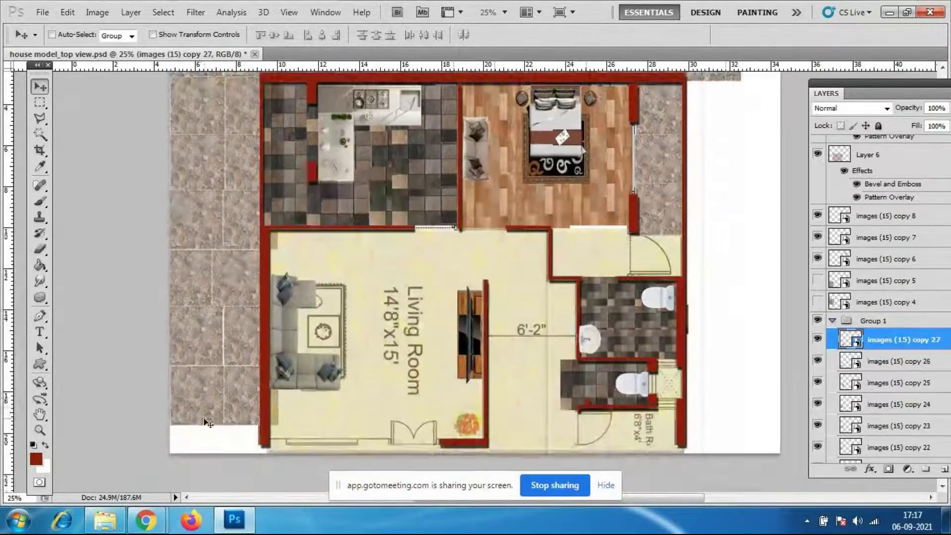
pyautogui.moveTo(236, 353); pyautogui.dragTo(201, 133)
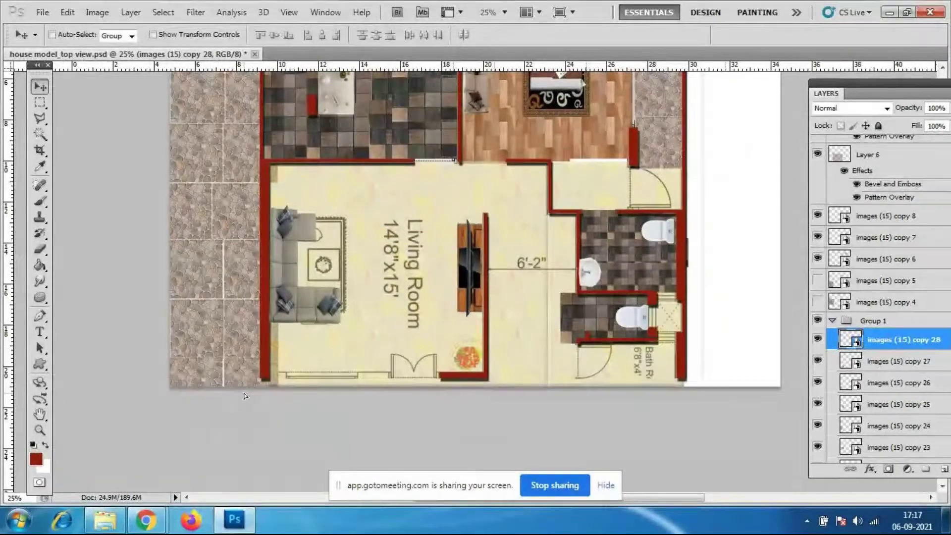
pyautogui.scroll(2, 345, 356)
pyautogui.scroll(2, 345, 356)
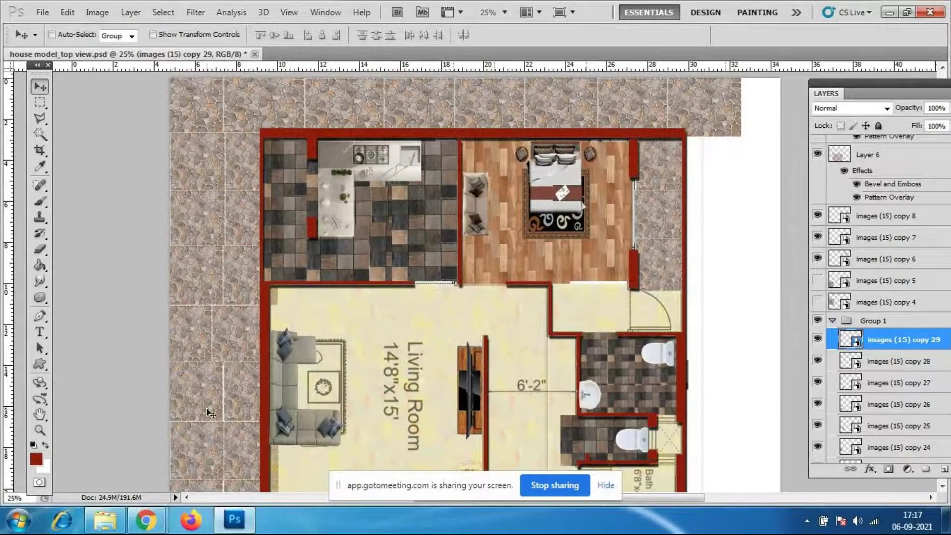
# Go through the paving tile layers from copy 25 downward and nudge images (15) copy 20 to the right to close its gap beside the kitchen
pyautogui.scroll(-2, 894, 348)
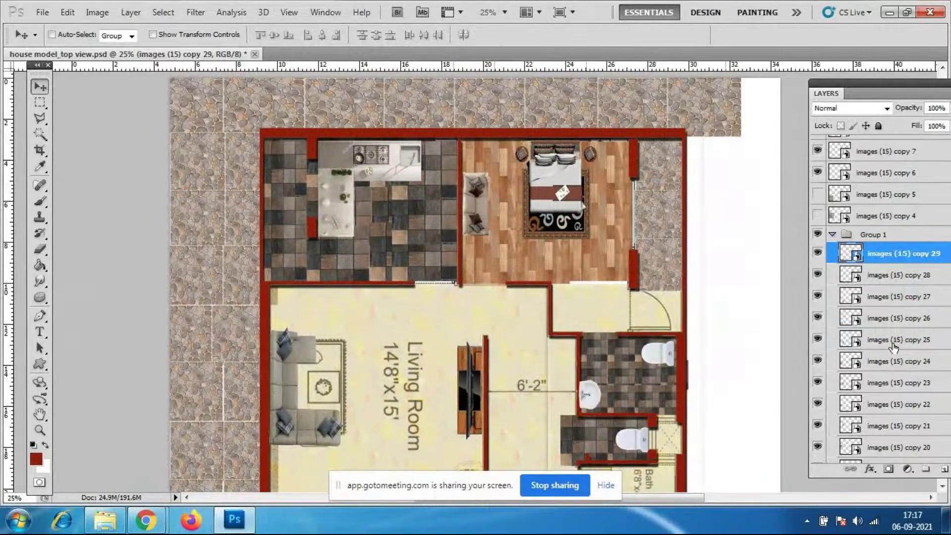
pyautogui.click(894, 347)
pyautogui.click(819, 341)
pyautogui.click(819, 341)
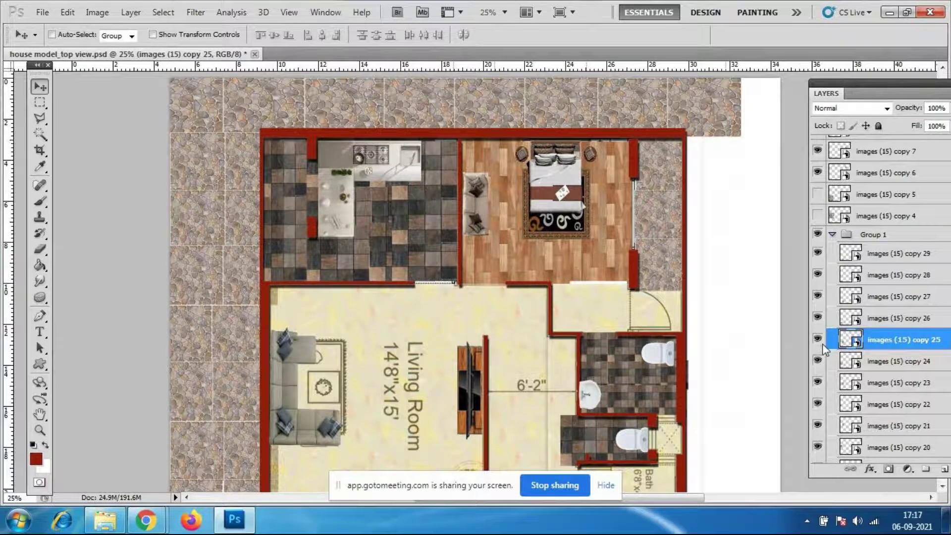
pyautogui.click(907, 364)
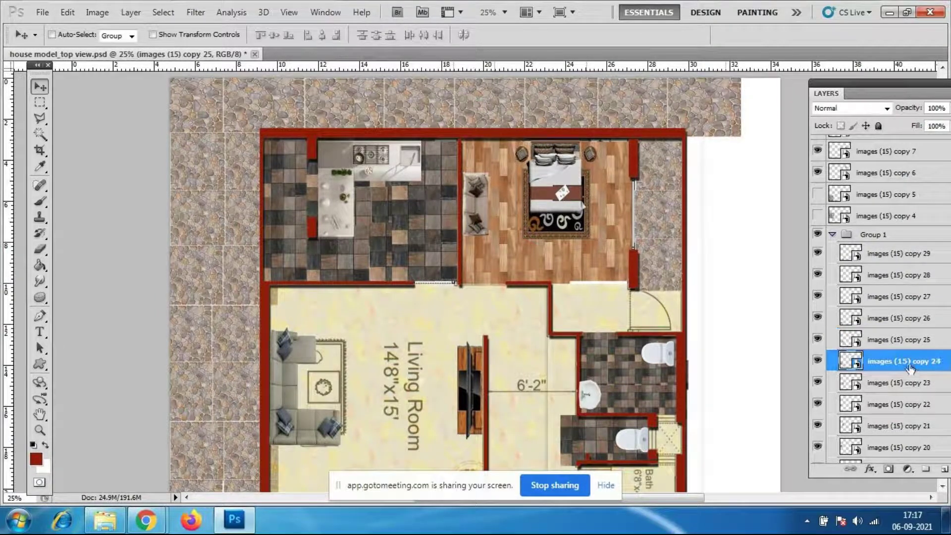
pyautogui.click(902, 404)
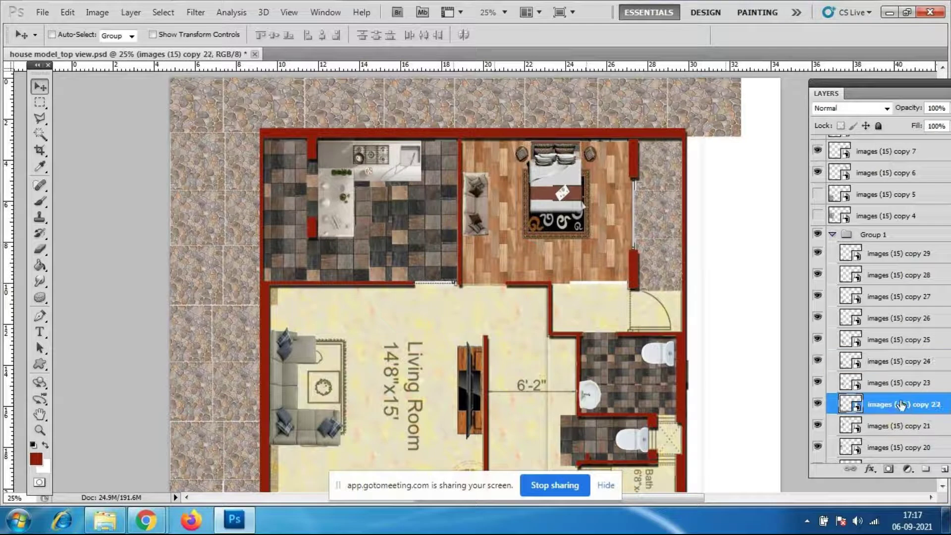
pyautogui.scroll(-2, 905, 405)
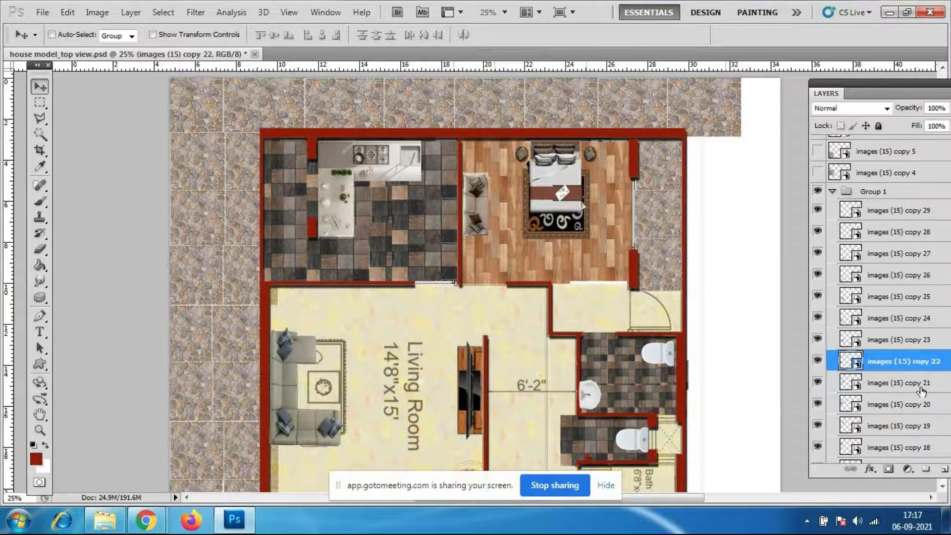
pyautogui.click(911, 385)
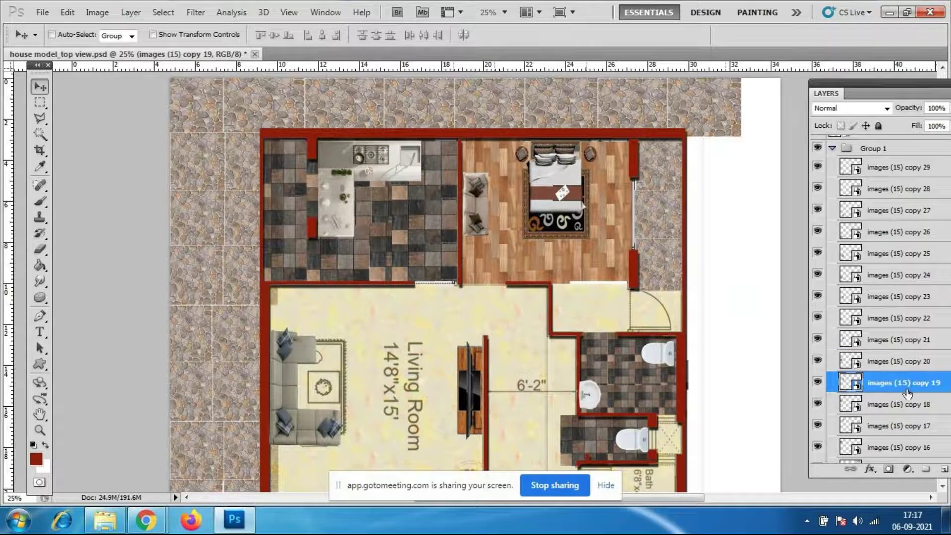
pyautogui.click(904, 368)
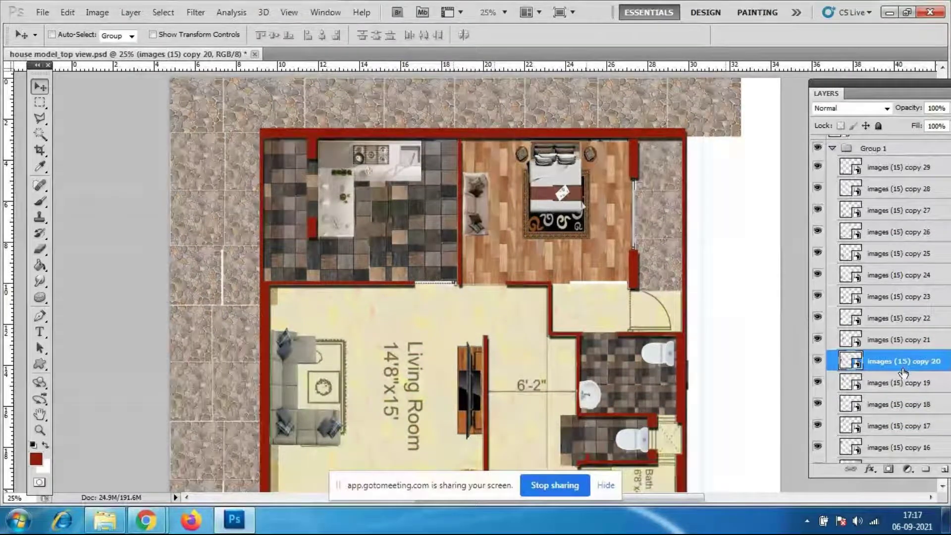
pyautogui.press('Right')
pyautogui.press('Right')
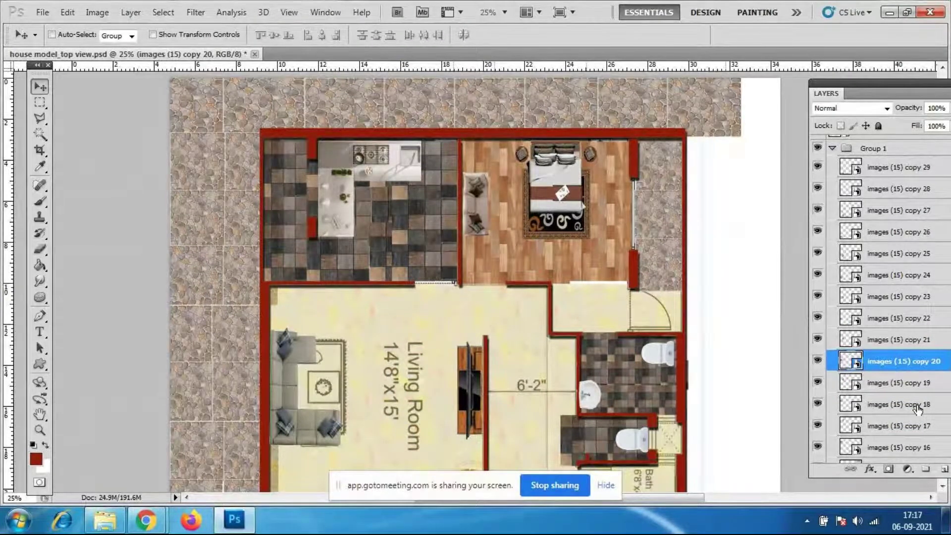
pyautogui.click(916, 409)
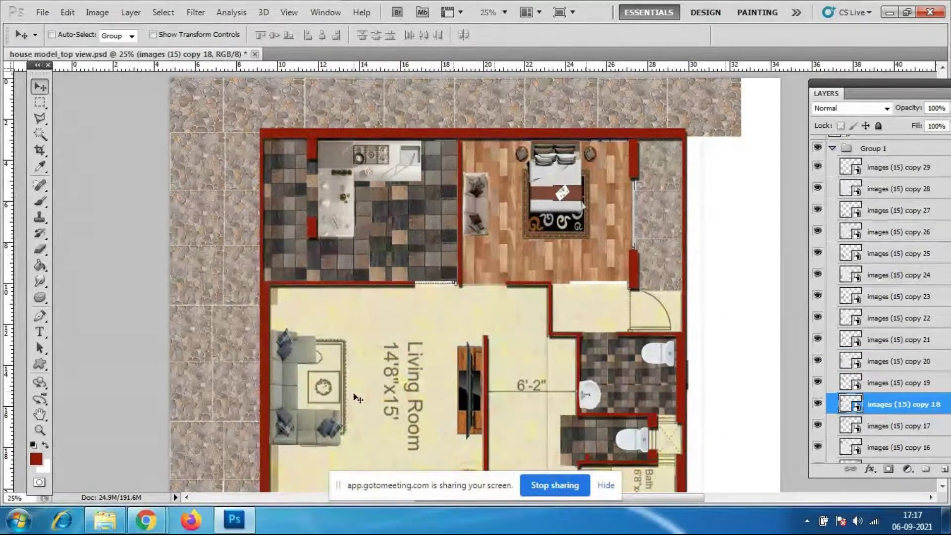
pyautogui.scroll(-2, 362, 254)
pyautogui.scroll(4, 361, 254)
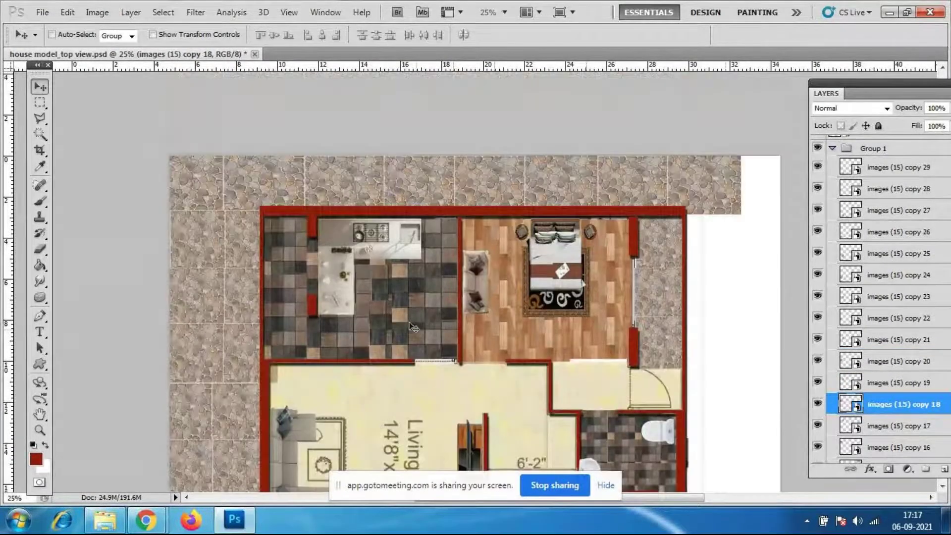
# Save the house model_top view file
pyautogui.click(43, 13)
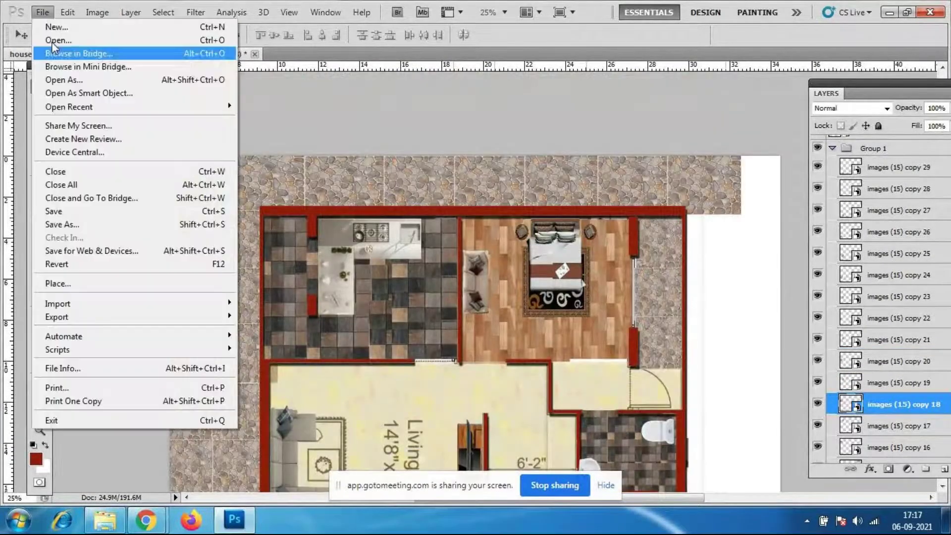
pyautogui.click(64, 209)
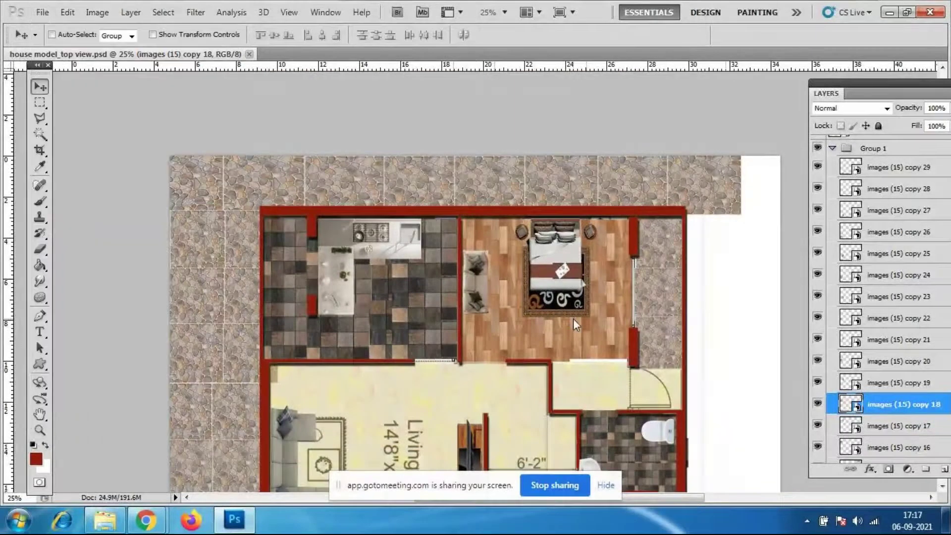
pyautogui.scroll(-6, 580, 308)
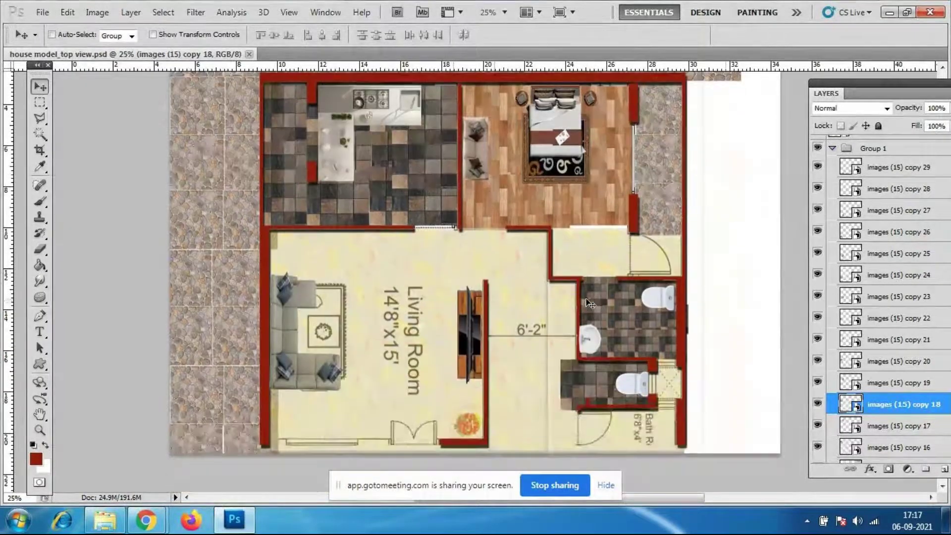
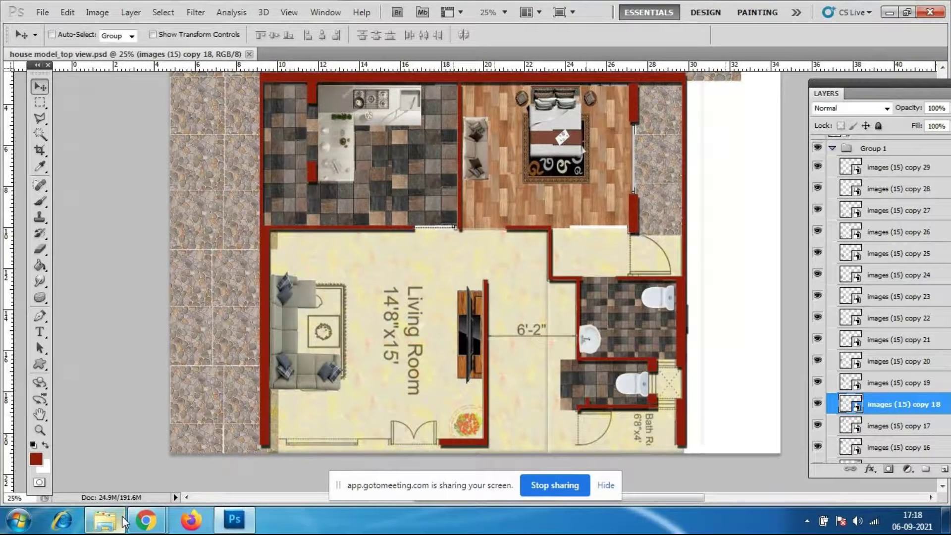
# Look through the 3d folder for a pattern image and place 588a7453021c29a83b9f4de223935d0b into the house plan
pyautogui.moveTo(102, 528)
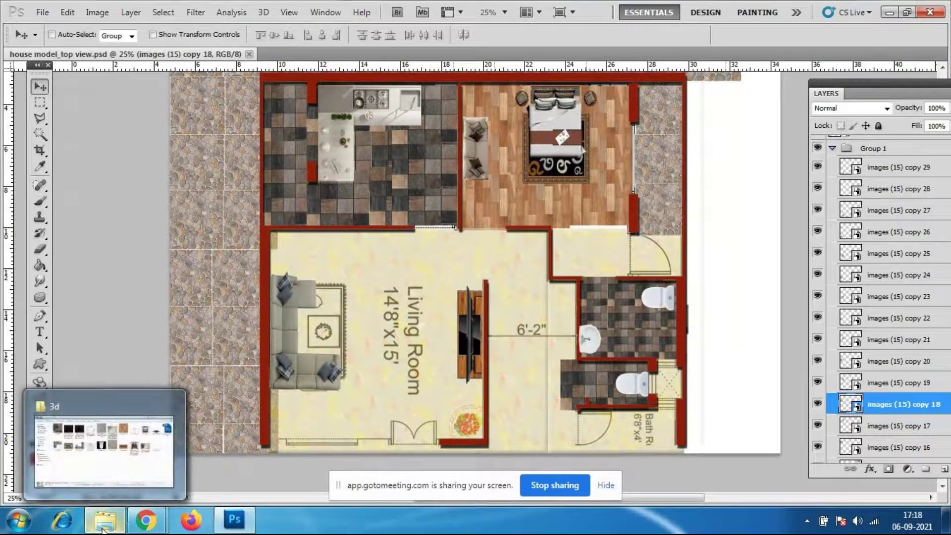
pyautogui.click(124, 471)
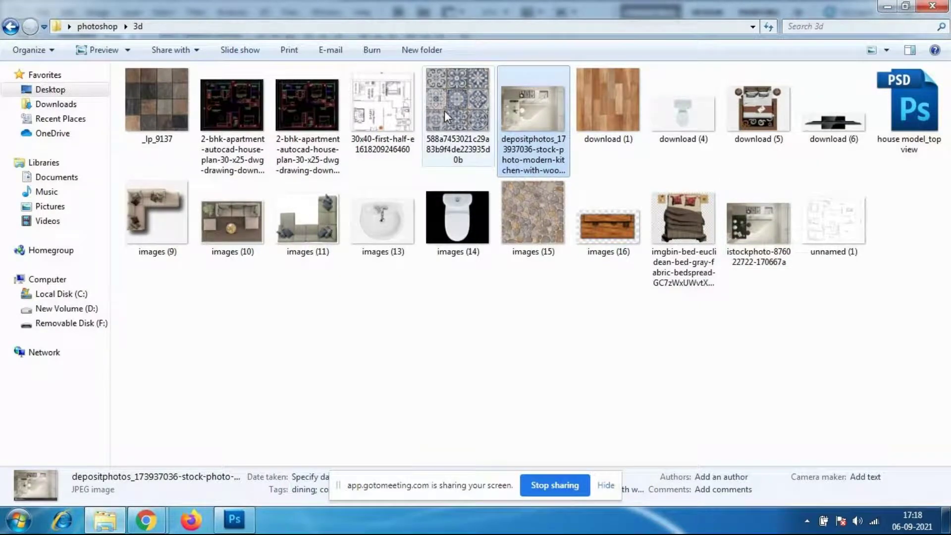
pyautogui.click(230, 522)
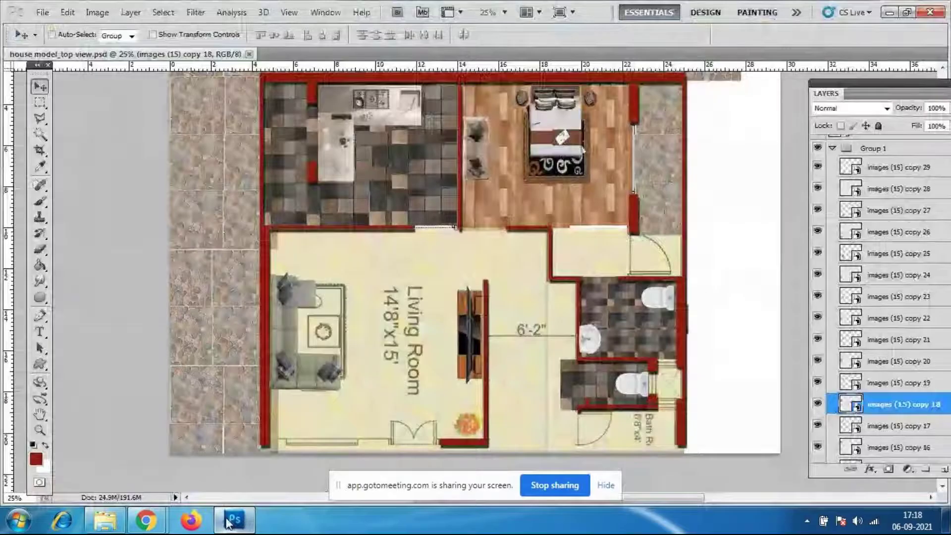
pyautogui.click(42, 12)
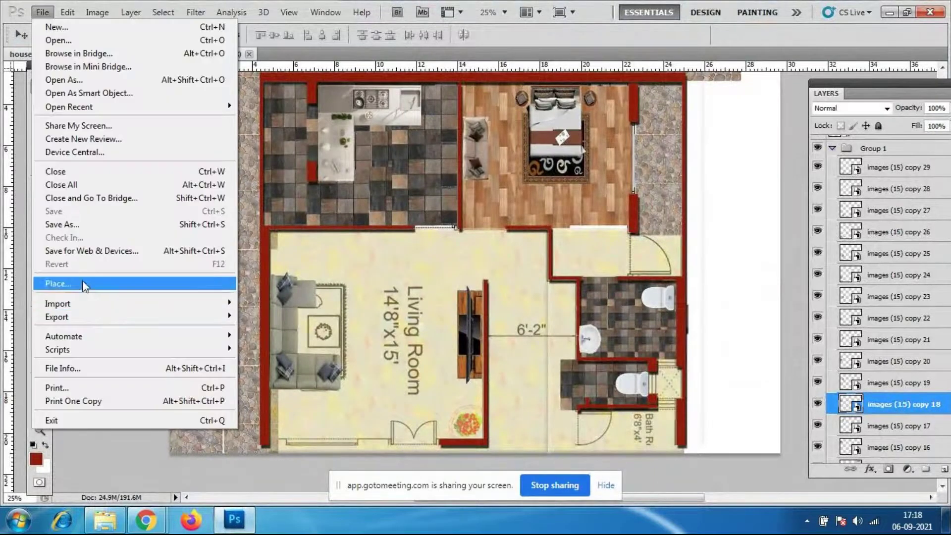
pyautogui.click(84, 287)
pyautogui.click(549, 83)
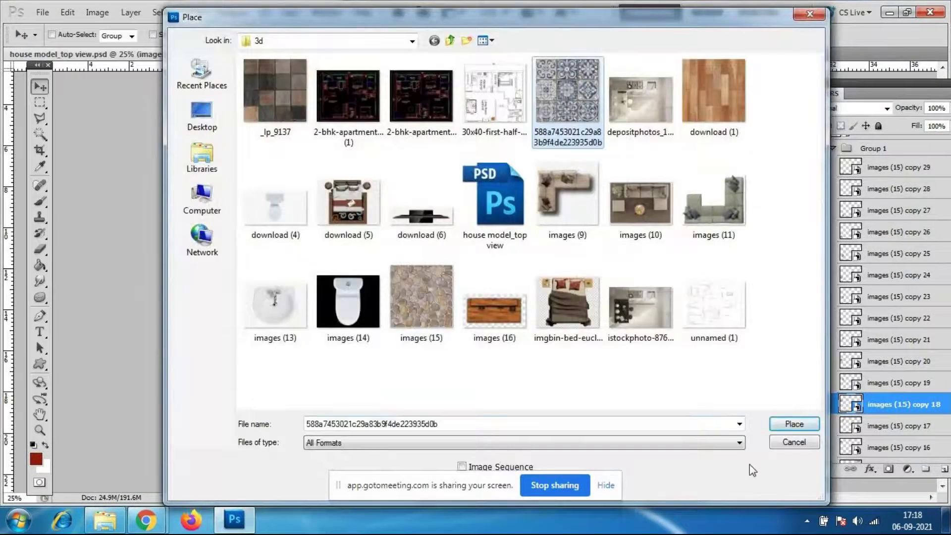
pyautogui.click(794, 425)
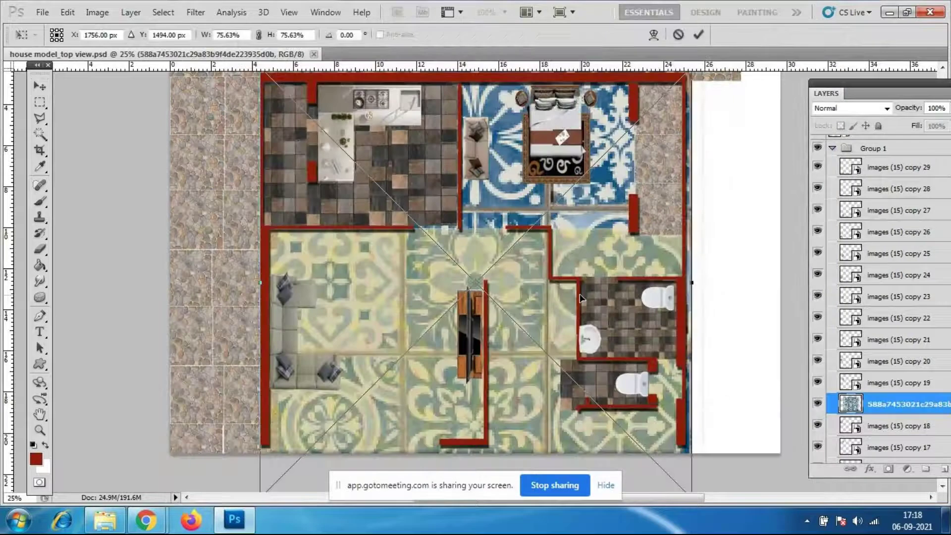
pyautogui.press('Return')
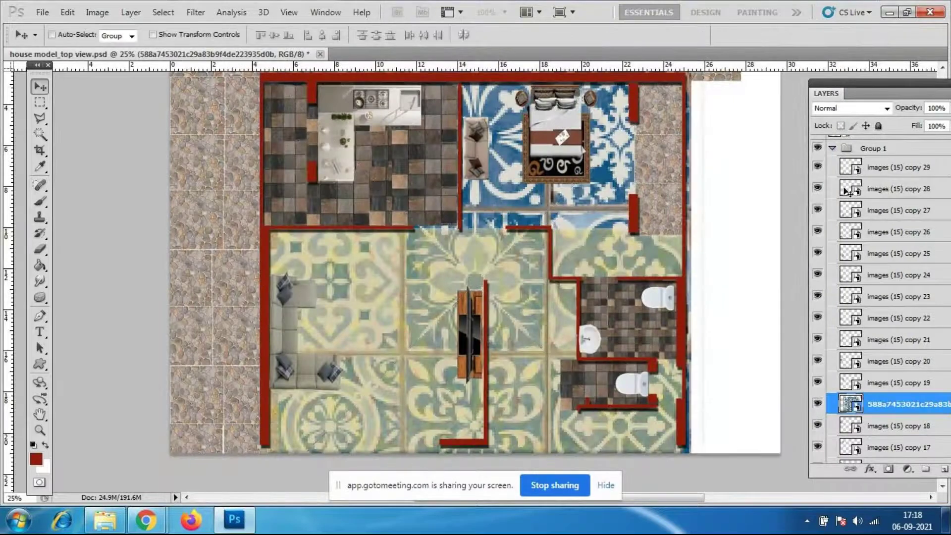
# Move the blue patterned tile layer to the top of the layer stack and shrink it proportionally to about 15.89%
pyautogui.moveTo(887, 404); pyautogui.dragTo(866, 143)
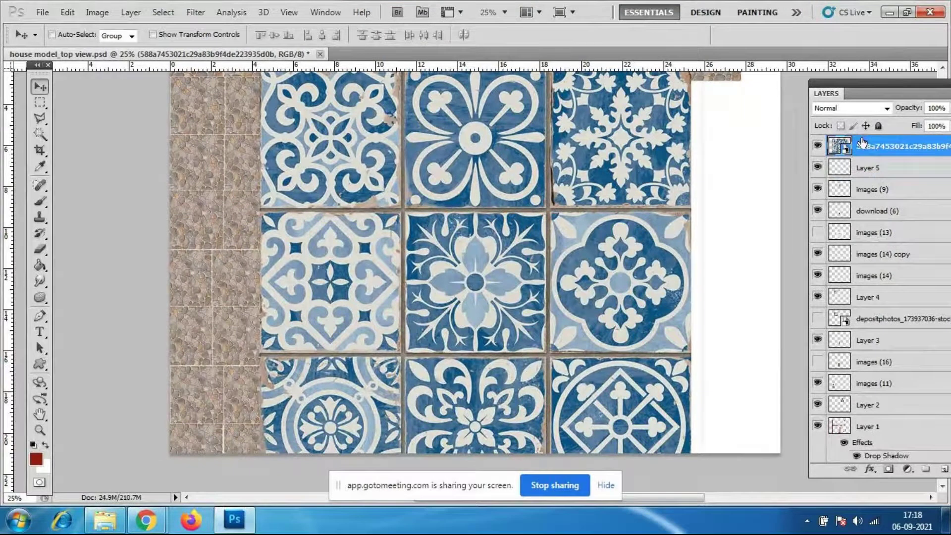
pyautogui.hotkey('ctrl', 't')
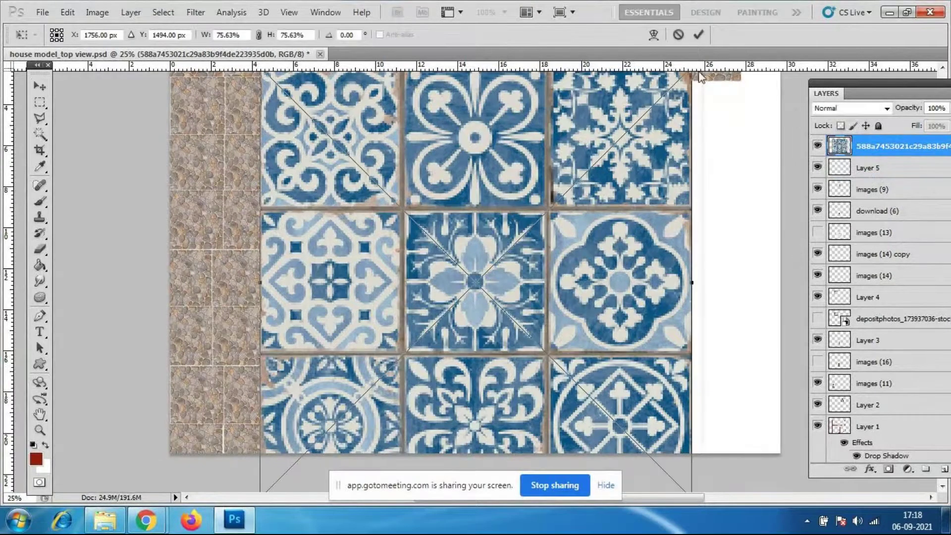
pyautogui.hotkey('ctrl', '-')
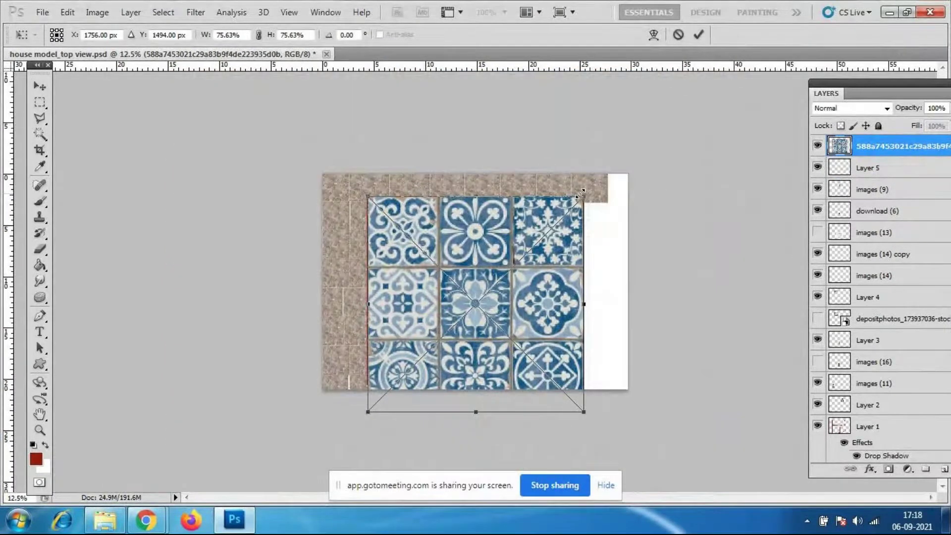
pyautogui.moveTo(581, 193); pyautogui.dragTo(497, 279)
pyautogui.press('Return')
pyautogui.hotkey('ctrl', '+')
pyautogui.hotkey('ctrl', '+')
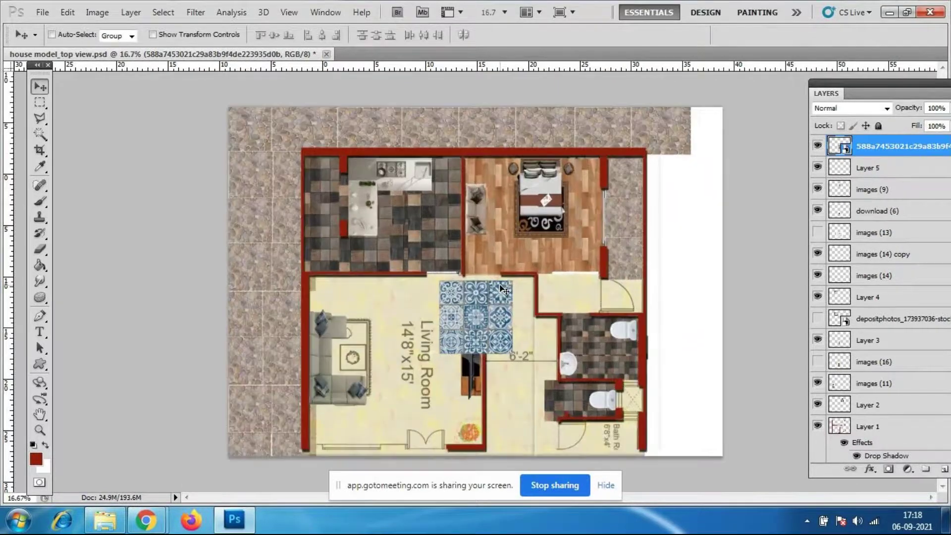
pyautogui.hotkey('ctrl', '+')
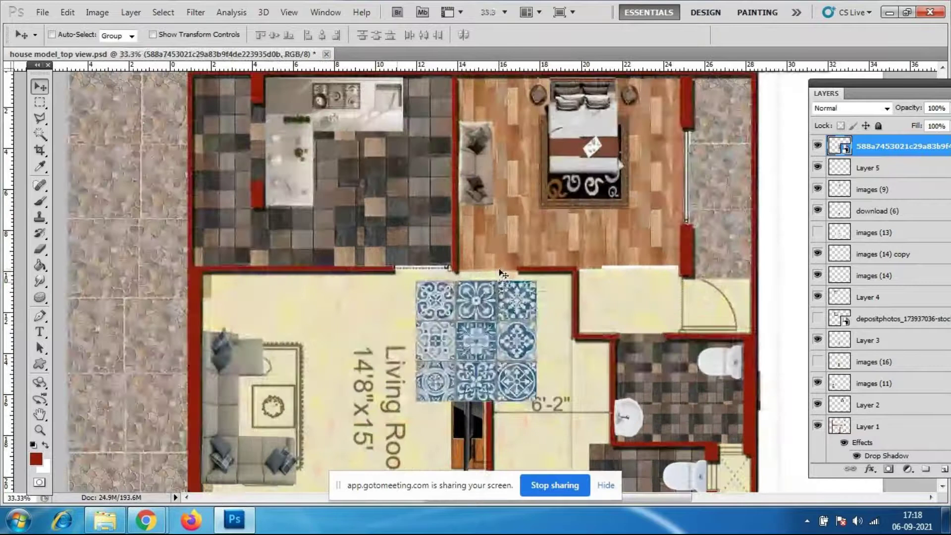
# Move the blue patterned tile to the middle of the living room beside the sofa and enlarge it proportionally about its centre
pyautogui.scroll(-3, 504, 270)
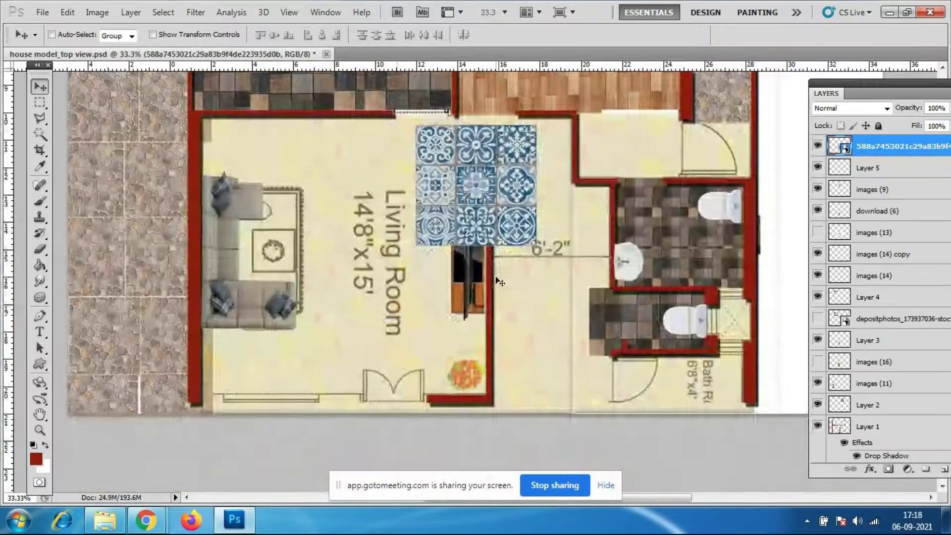
pyautogui.moveTo(494, 234); pyautogui.dragTo(347, 298)
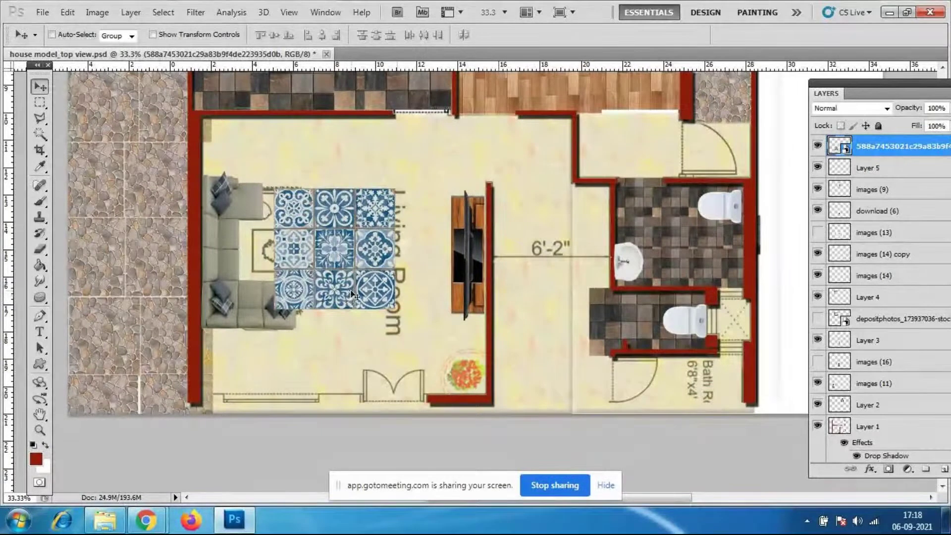
pyautogui.hotkey('ctrl', 't')
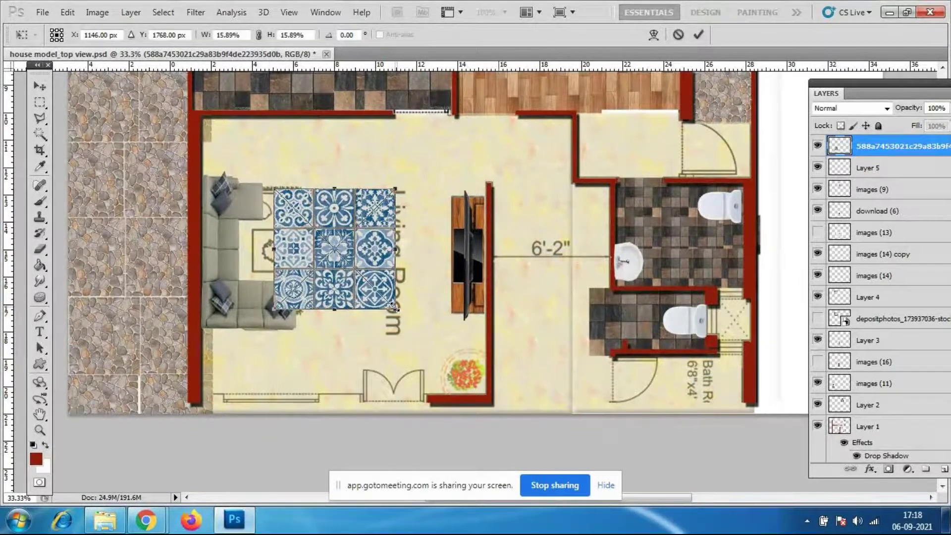
pyautogui.moveTo(395, 308); pyautogui.dragTo(415, 327)
pyautogui.press('Return')
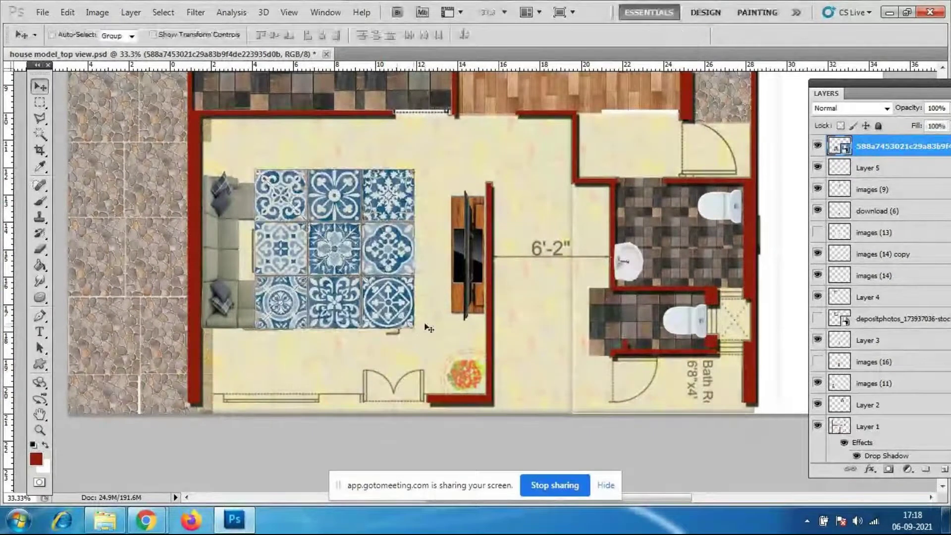
pyautogui.moveTo(386, 296); pyautogui.dragTo(394, 304)
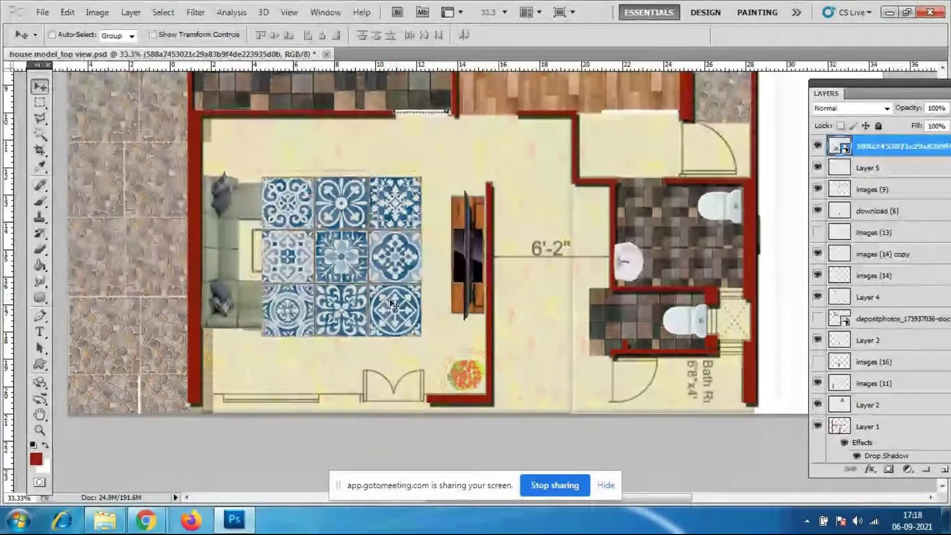
# Shrink the blue patterned tile and duplicate it three times into a two-by-two block beside the living room sofa
pyautogui.hotkey('ctrl', 't')
pyautogui.moveTo(423, 339); pyautogui.dragTo(393, 299)
pyautogui.press('Return')
pyautogui.hotkey('ctrl', 'j')
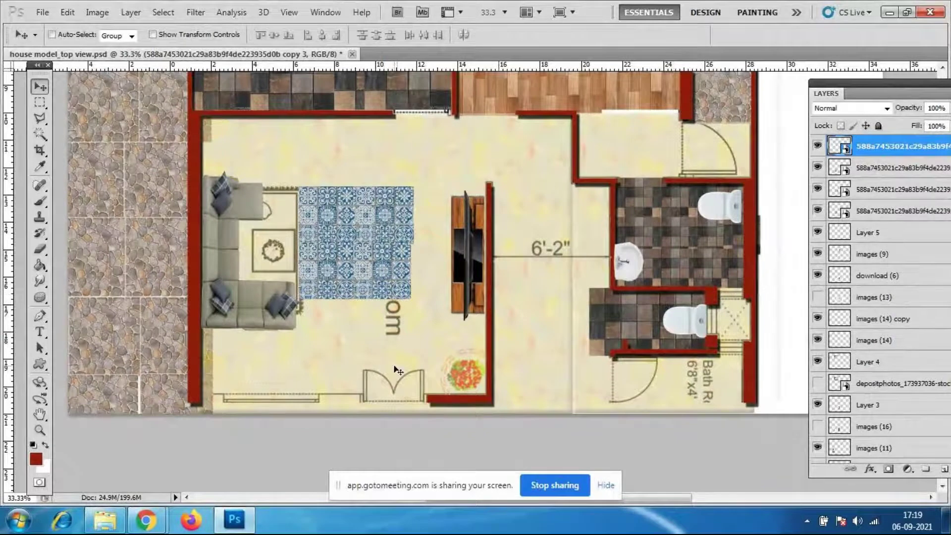
# Hide all four blue patterned tile layers in the living room
pyautogui.scroll(2, 404, 276)
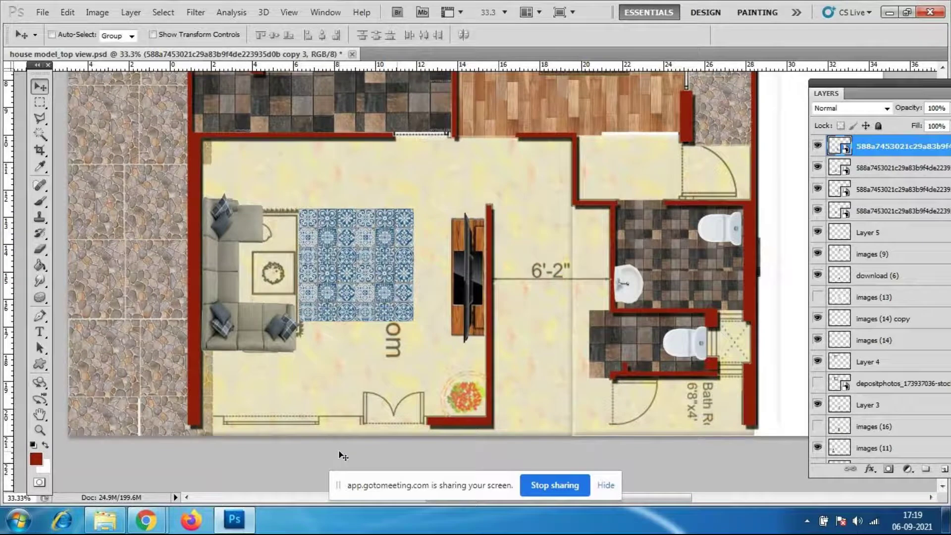
pyautogui.scroll(10, 385, 368)
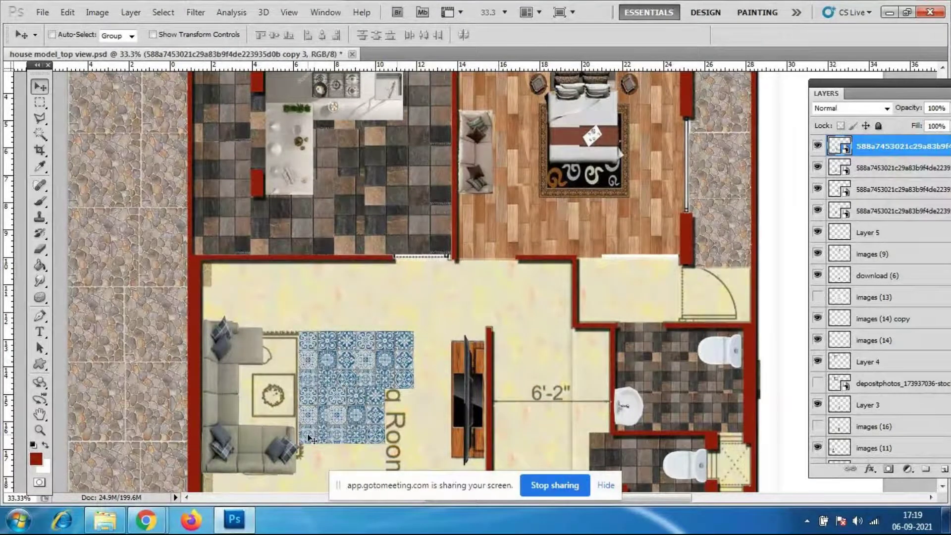
pyautogui.hotkey('ctrl', '-')
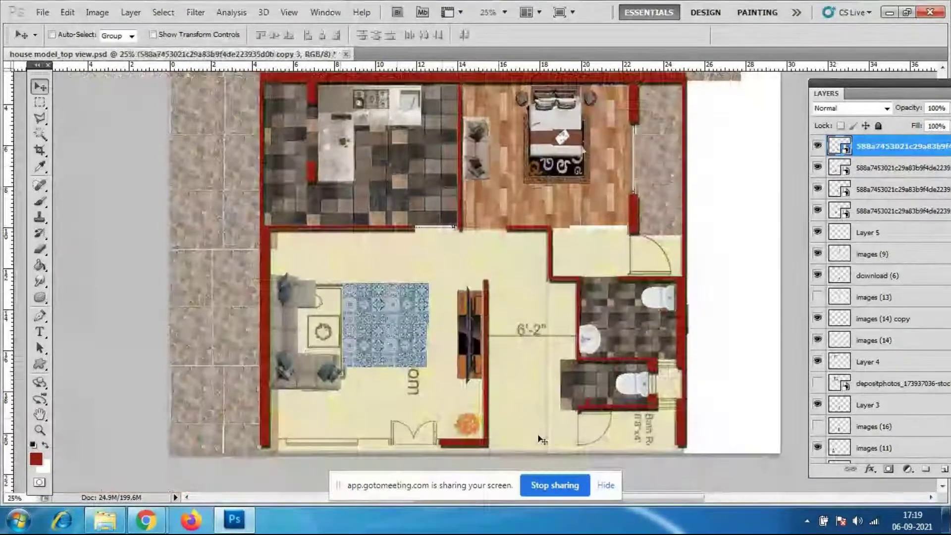
pyautogui.moveTo(818, 146); pyautogui.dragTo(822, 201)
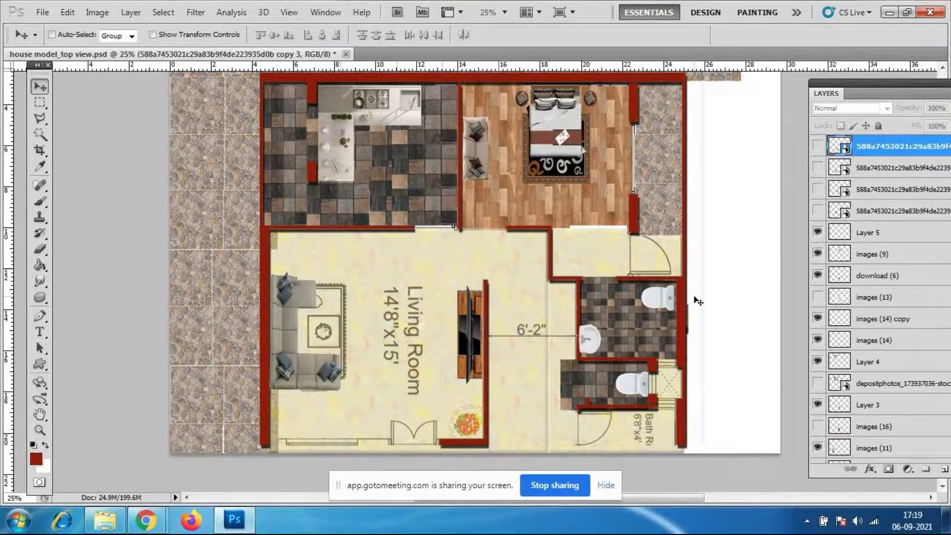
pyautogui.scroll(-5, 698, 300)
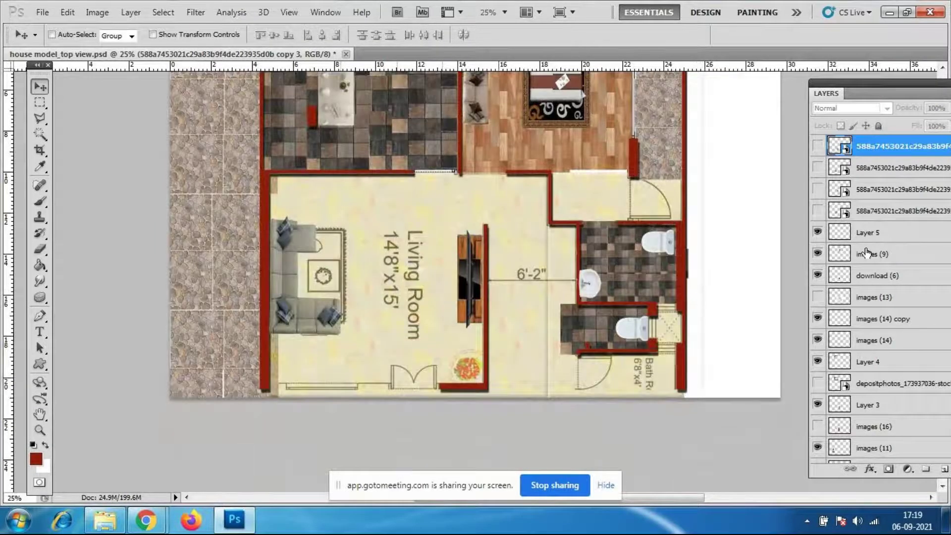
pyautogui.click(146, 520)
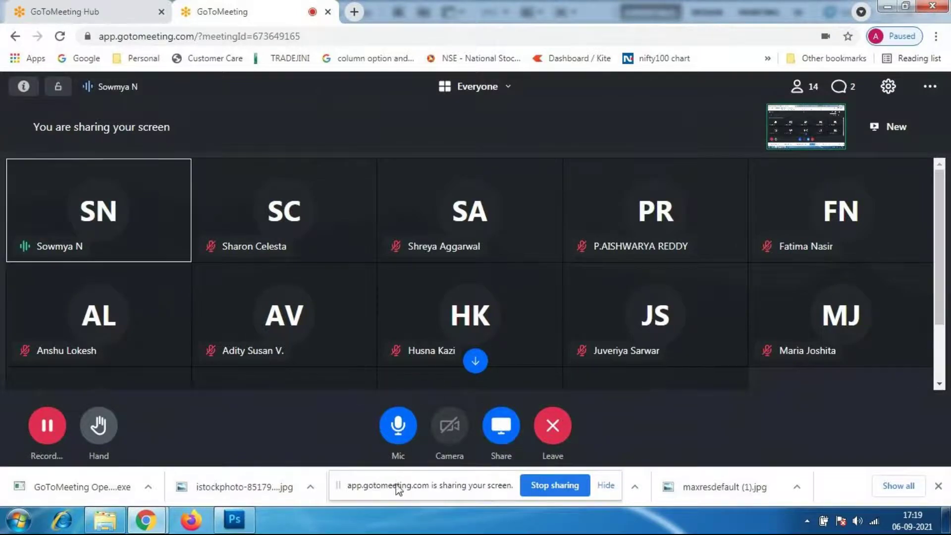
pyautogui.click(234, 521)
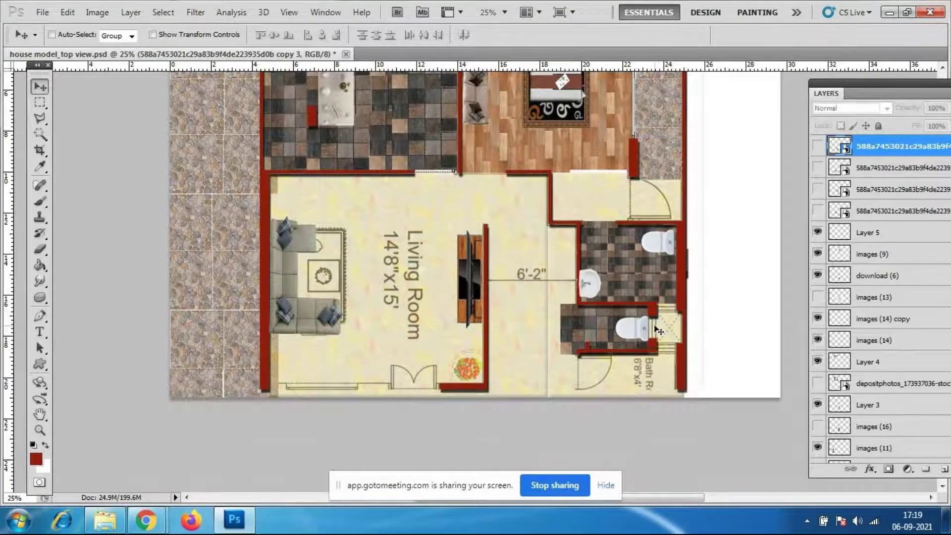
# Select the WC floor tile layer _lp_9137 copy 10 and narrow it to 6.75% width so it ends at the room's outer wall line
pyautogui.scroll(1, 647, 330)
pyautogui.rightClick(590, 347)
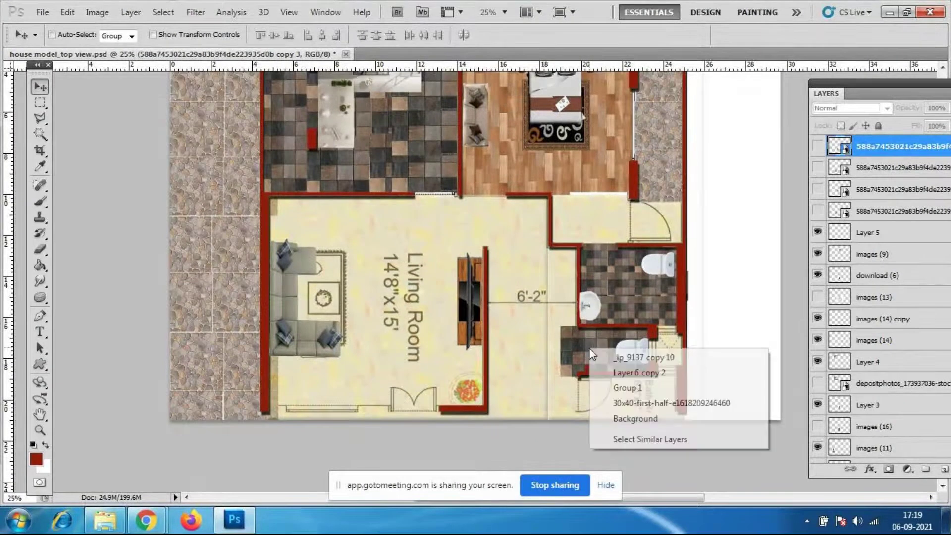
pyautogui.click(651, 374)
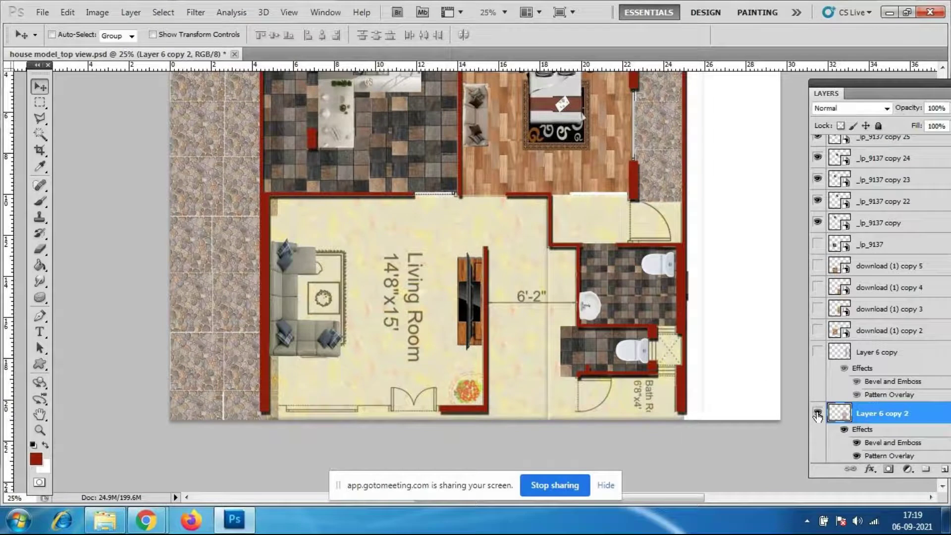
pyautogui.rightClick(589, 348)
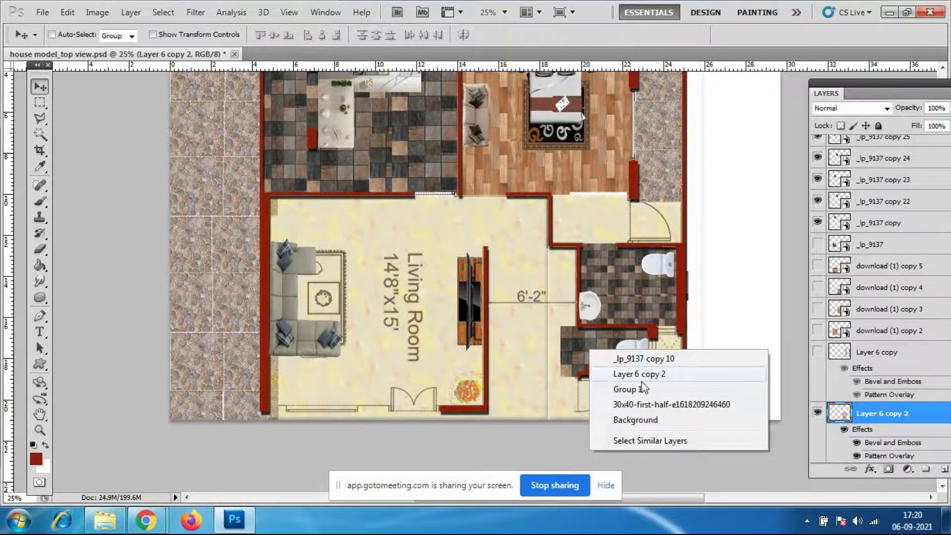
pyautogui.click(813, 418)
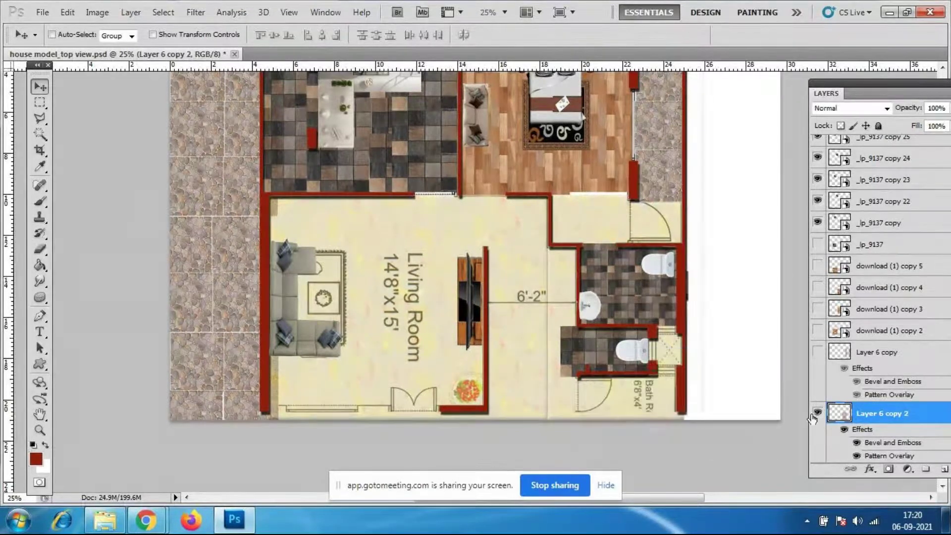
pyautogui.rightClick(583, 346)
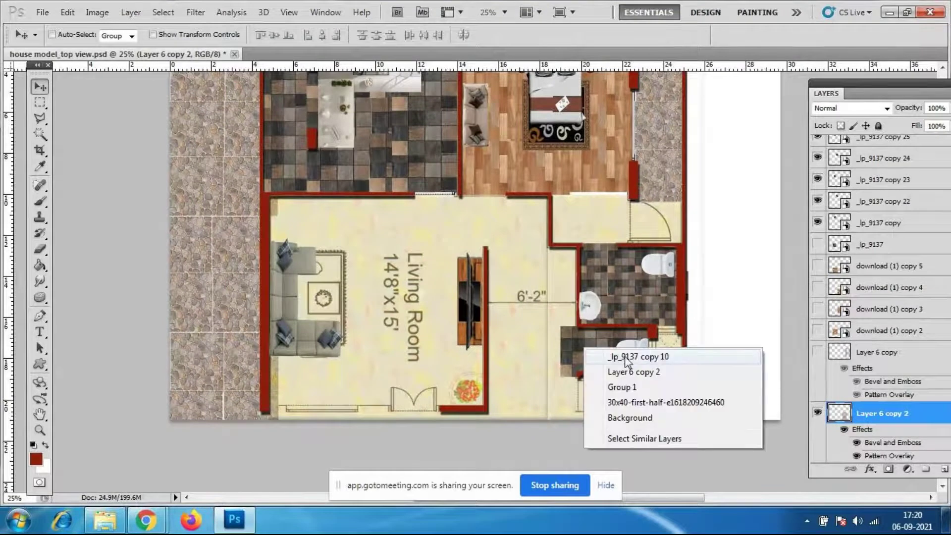
pyautogui.click(625, 356)
pyautogui.click(817, 148)
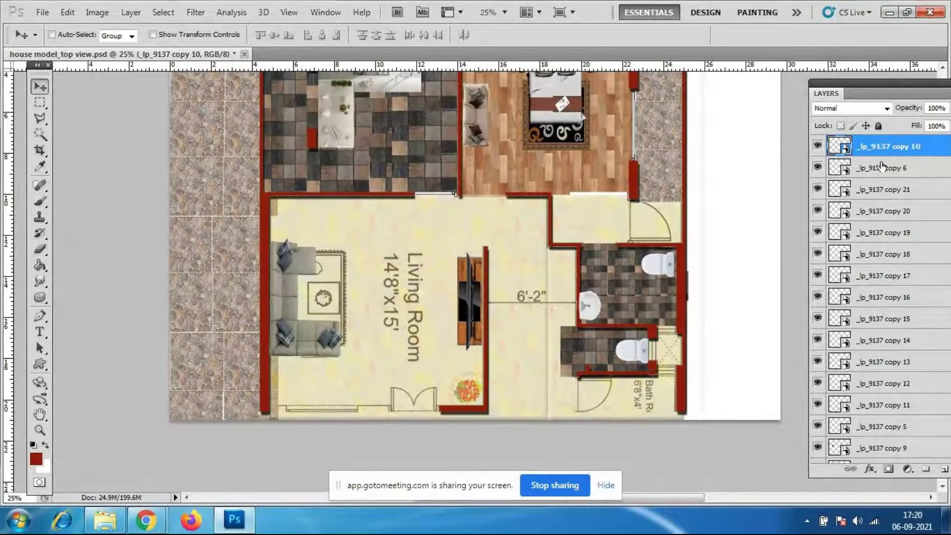
pyautogui.hotkey('ctrl', 't')
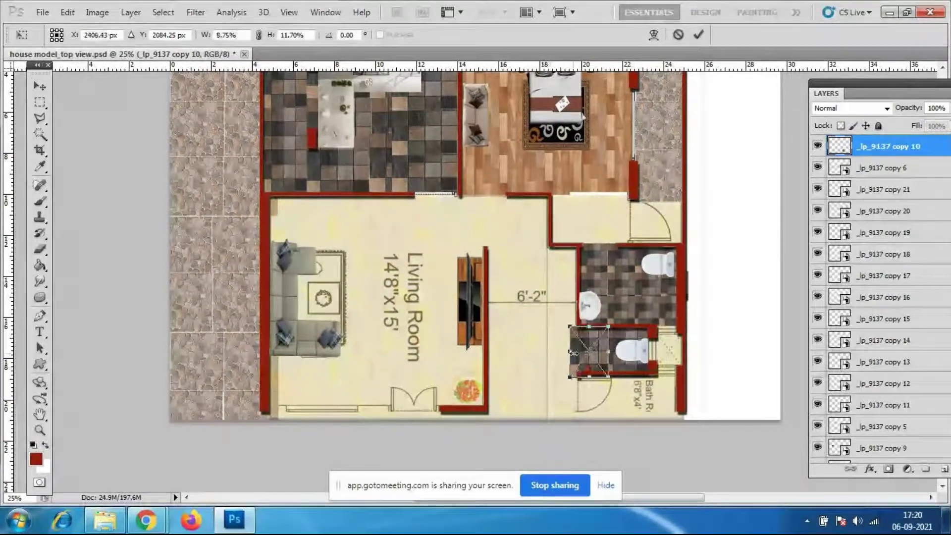
pyautogui.moveTo(571, 353); pyautogui.dragTo(579, 352)
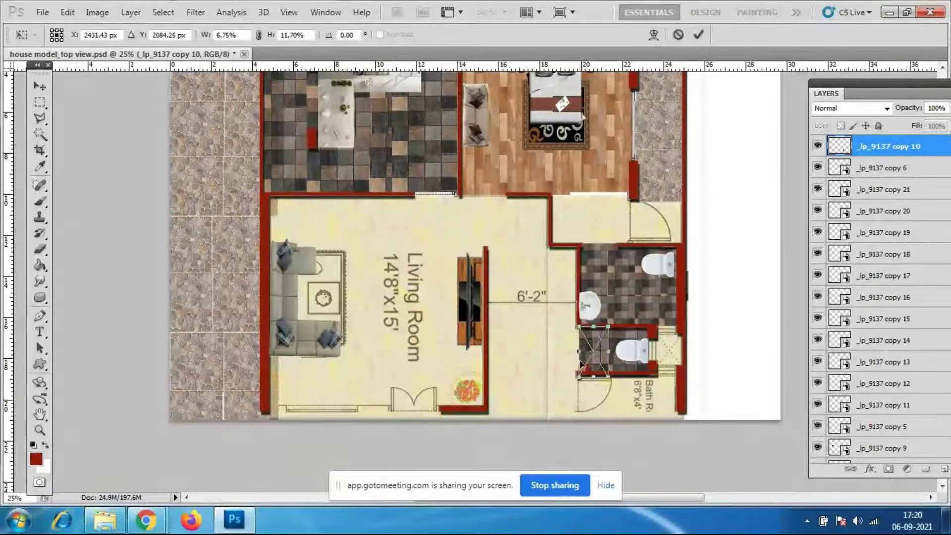
pyautogui.press('Return')
# Group the floor tile layers from _lp_9137 copy 10 down to copy 18 and toggle the group's visibility to check what it covers
pyautogui.scroll(4, 454, 247)
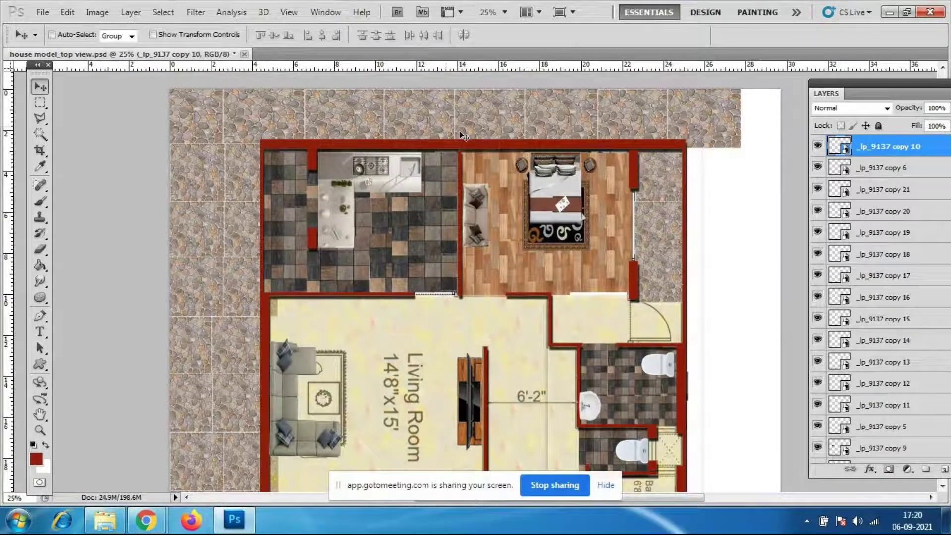
pyautogui.click(817, 147)
pyautogui.click(818, 147)
pyautogui.click(818, 190)
pyautogui.click(819, 190)
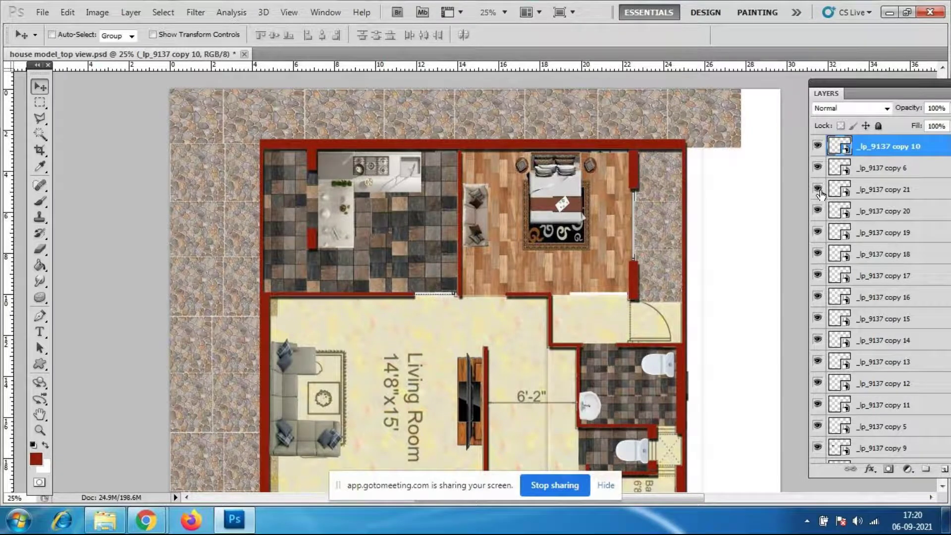
pyautogui.keyDown('shift'); pyautogui.click(888, 256); pyautogui.keyUp('shift')
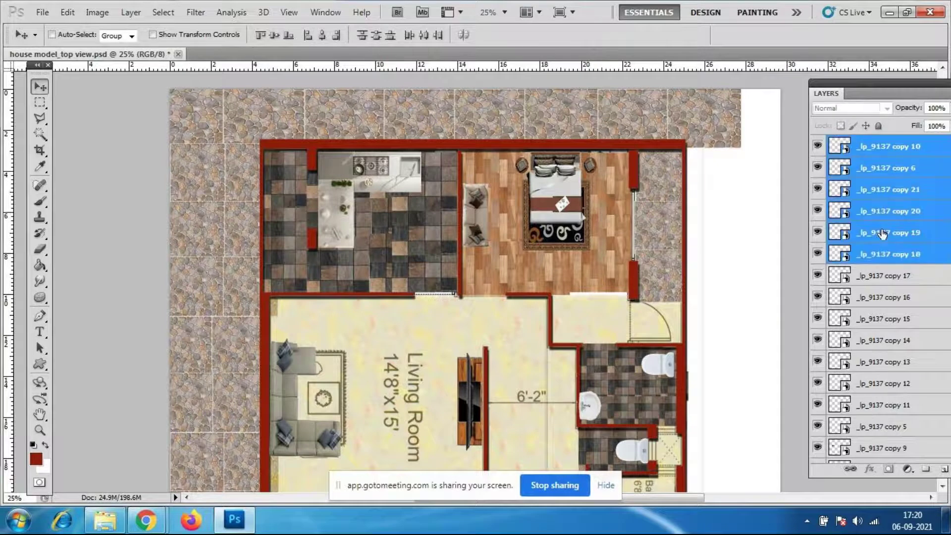
pyautogui.hotkey('ctrl', 'g')
pyautogui.click(818, 149)
pyautogui.click(819, 148)
pyautogui.click(819, 148)
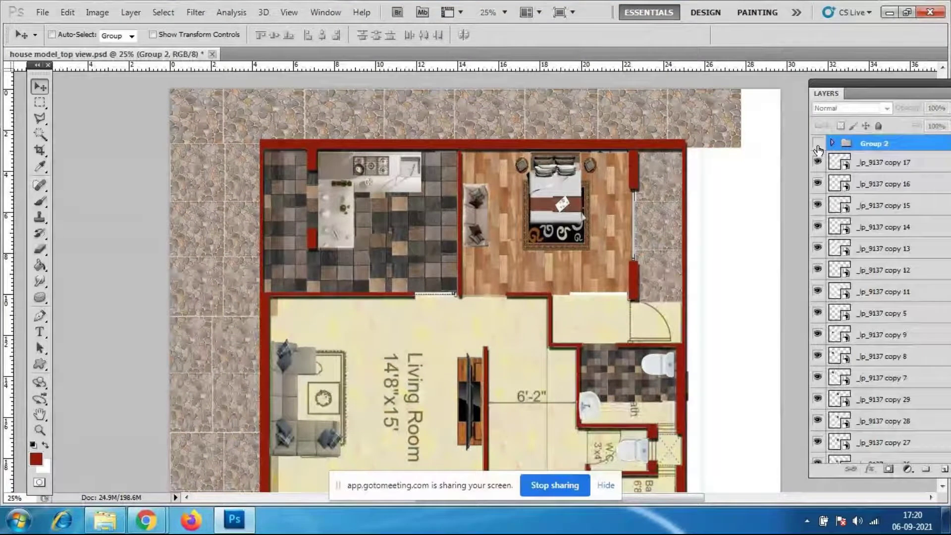
pyautogui.click(819, 149)
# Add the layers _lp_9137 copy 17 and copy 16 to Group 2 and check the group's coverage by hiding and showing it
pyautogui.click(832, 143)
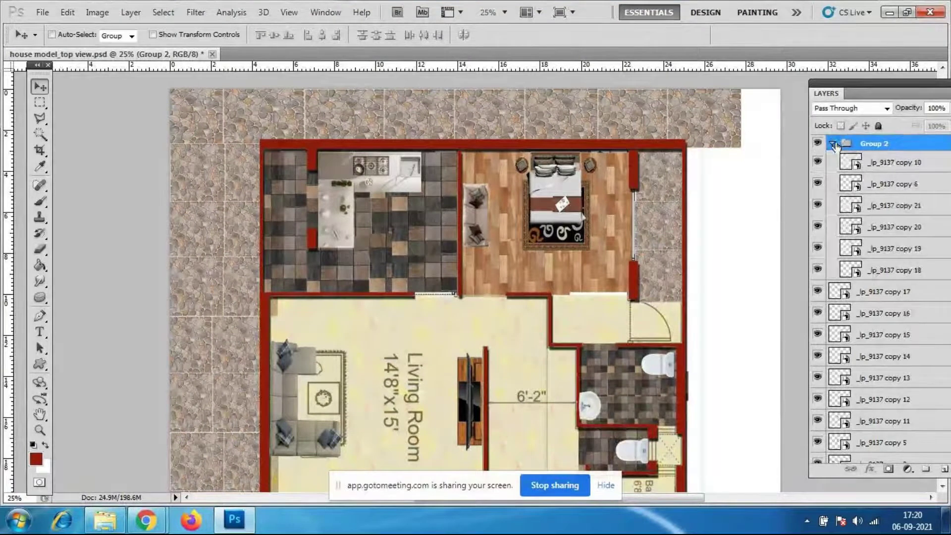
pyautogui.click(875, 292)
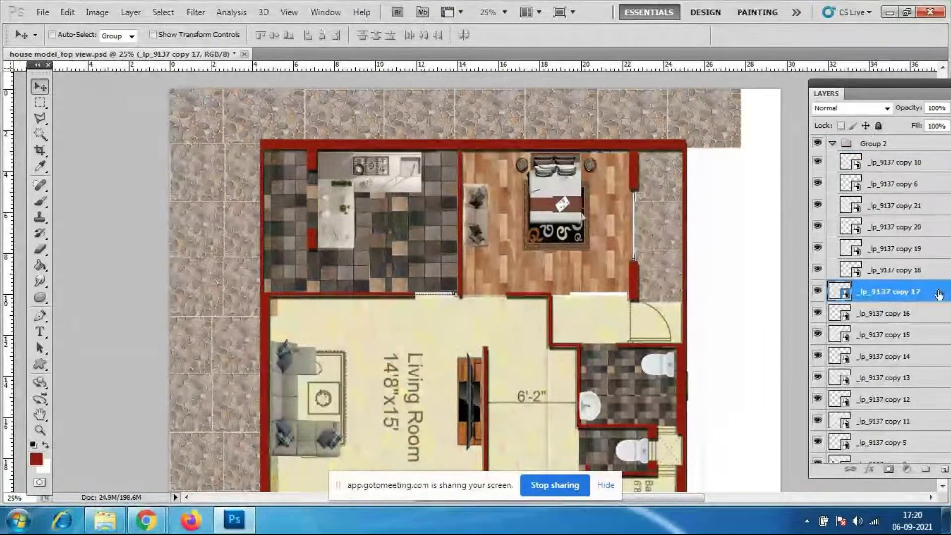
pyautogui.moveTo(887, 293); pyautogui.dragTo(894, 315)
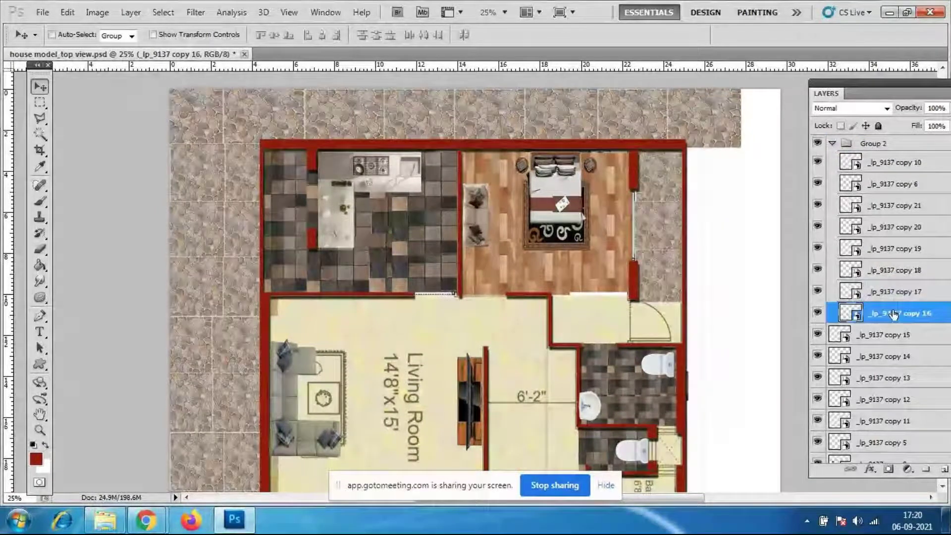
pyautogui.click(826, 143)
pyautogui.click(819, 142)
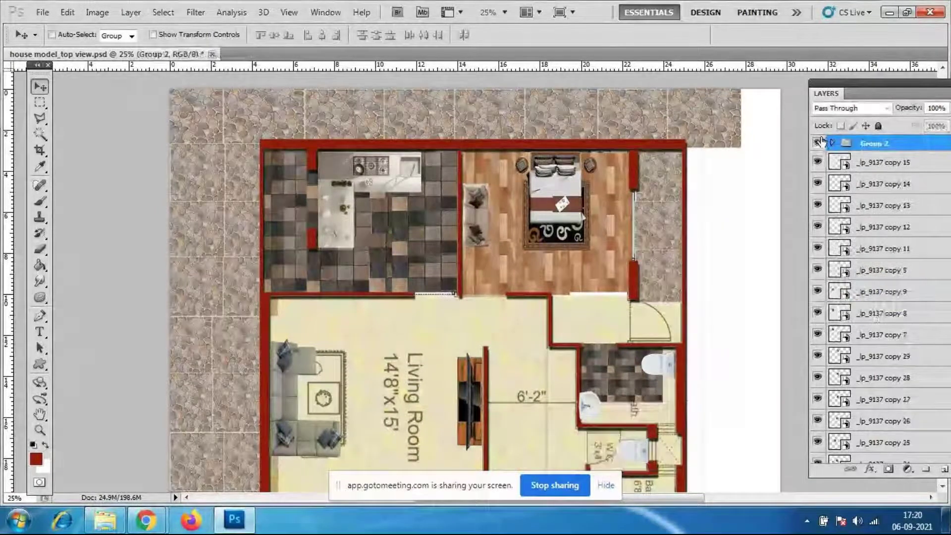
pyautogui.click(820, 140)
# Open the floor plan image unnamed (1) from the 3d folder, examine its room layout and close it
pyautogui.scroll(-2, 711, 429)
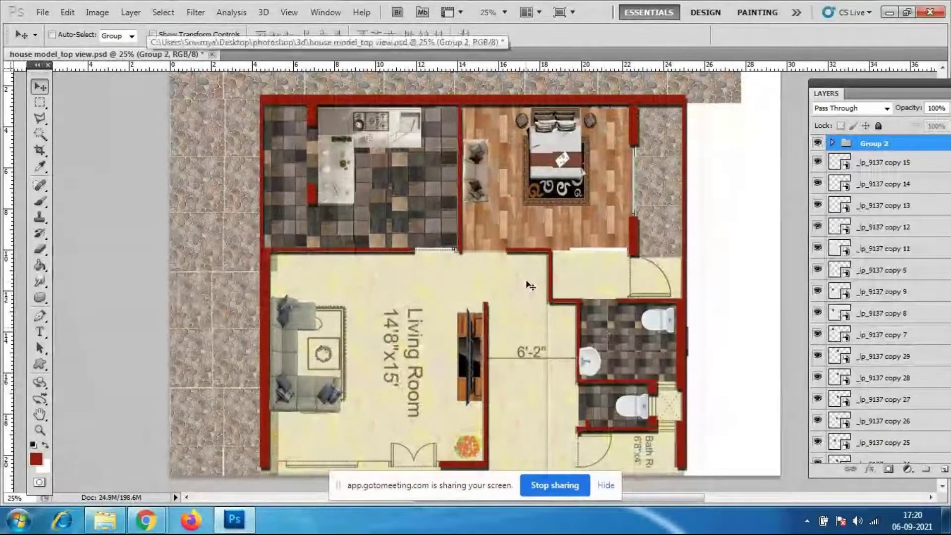
pyautogui.scroll(-2, 525, 285)
pyautogui.scroll(4, 531, 279)
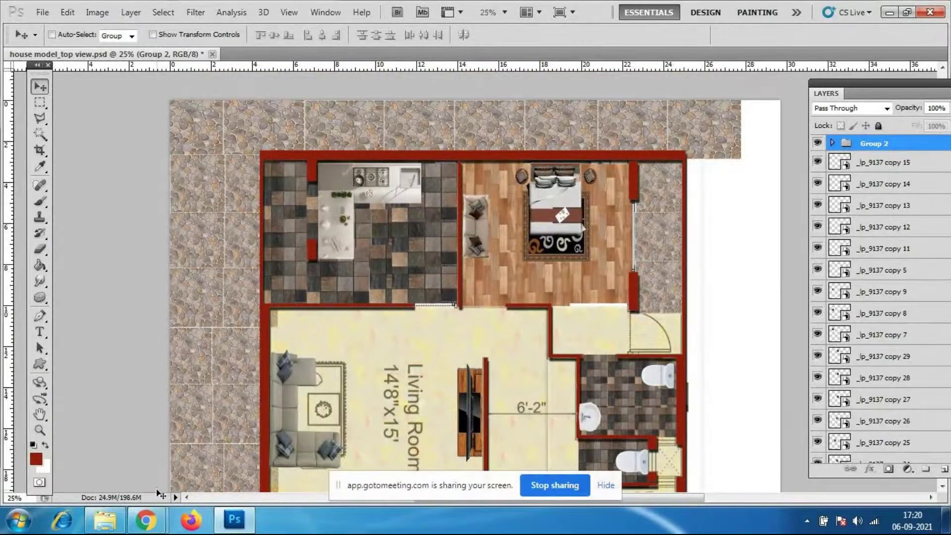
pyautogui.click(105, 521)
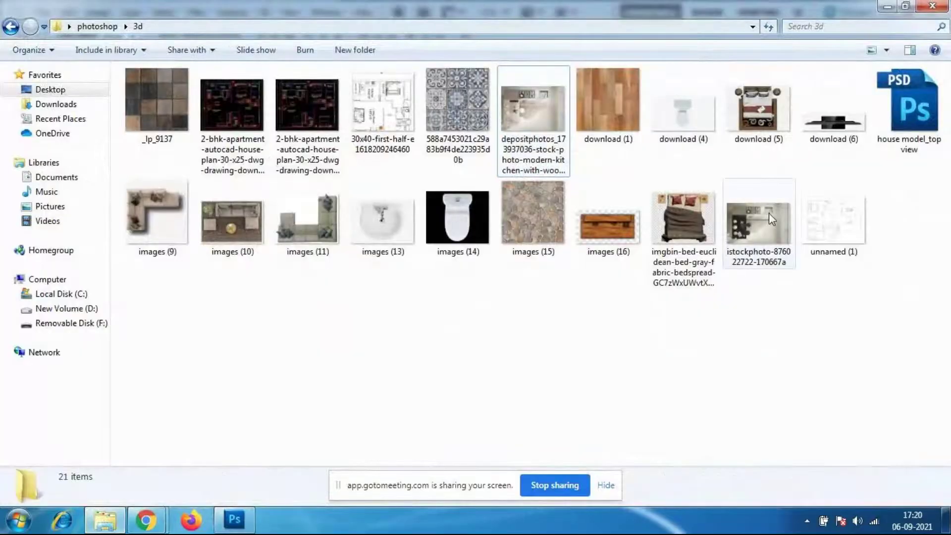
pyautogui.doubleClick(852, 224)
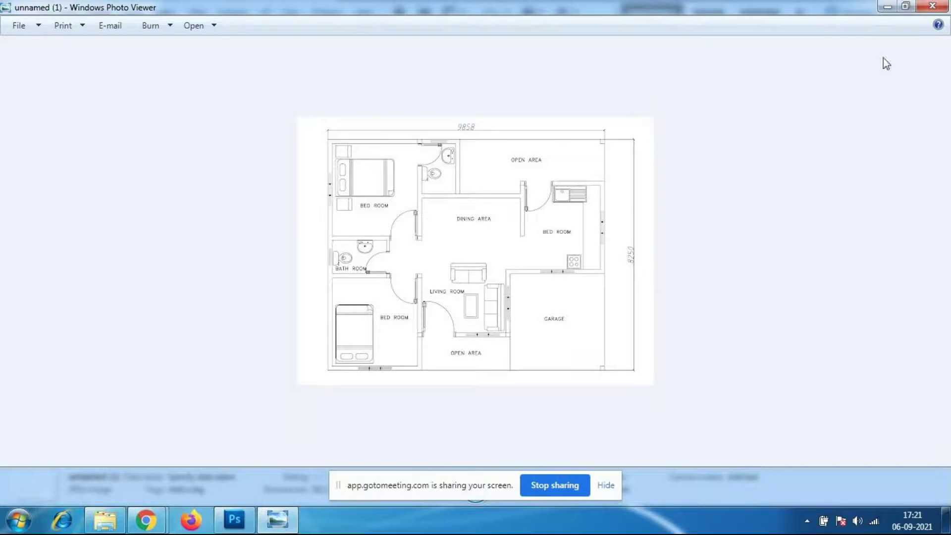
pyautogui.click(934, 7)
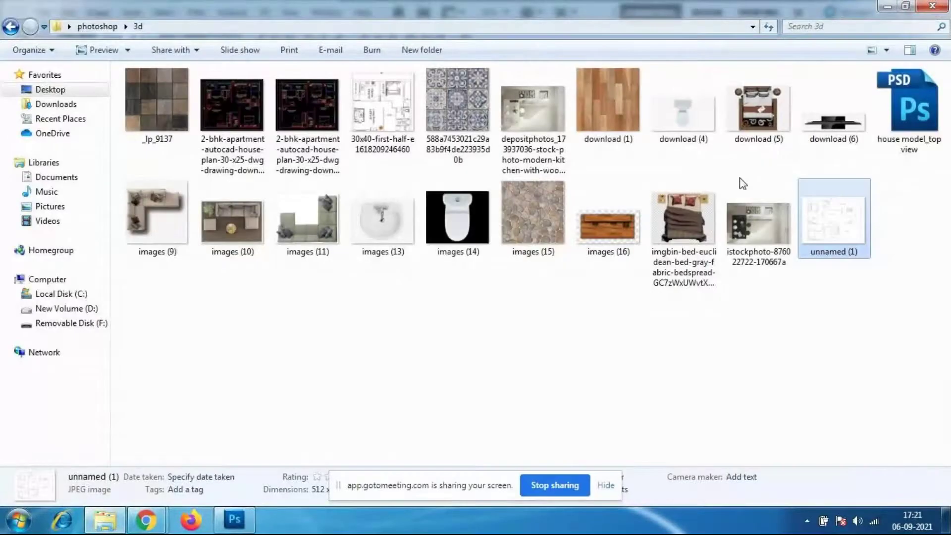
pyautogui.doubleClick(393, 130)
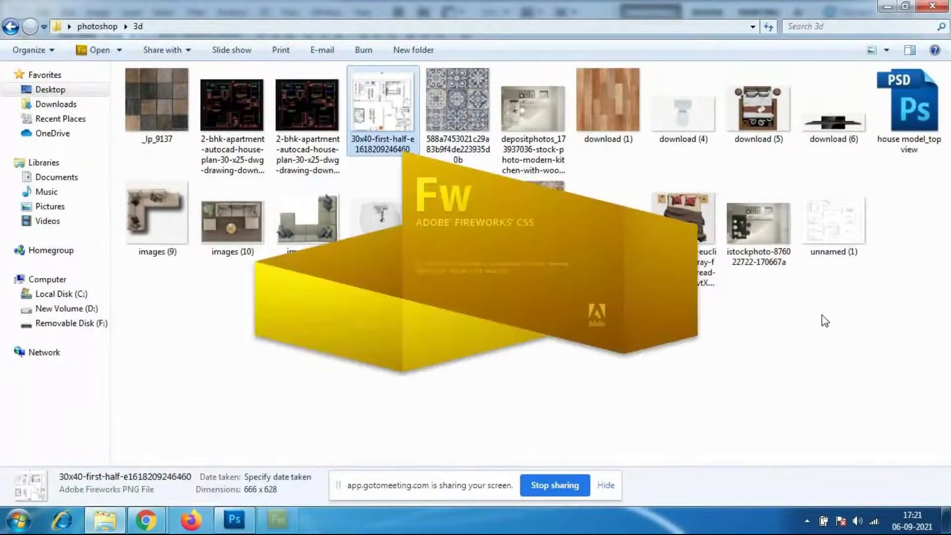
pyautogui.click(642, 375)
pyautogui.click(236, 520)
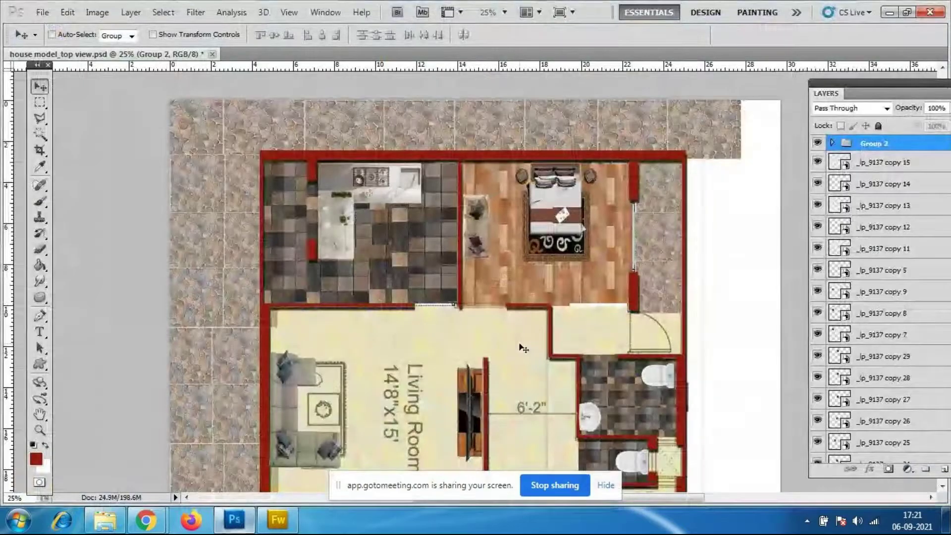
pyautogui.scroll(-3, 662, 264)
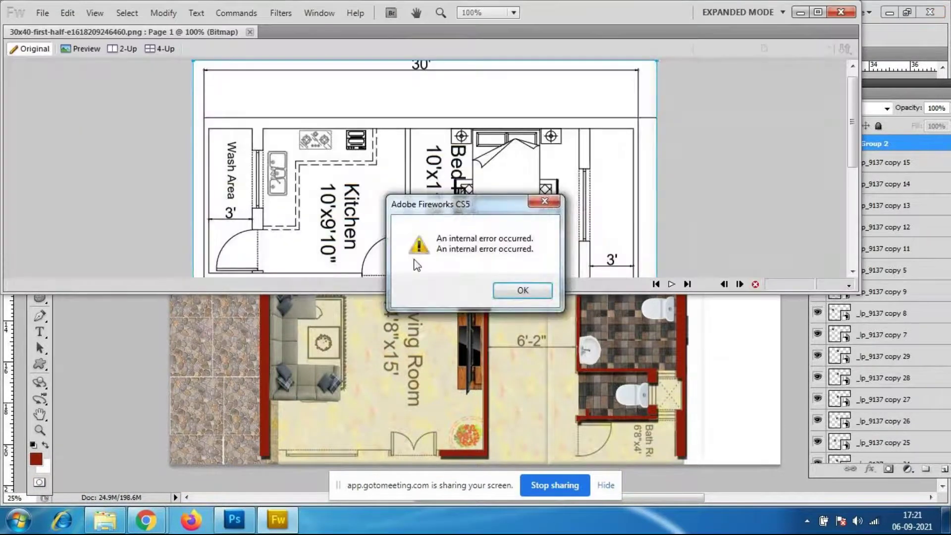
pyautogui.click(517, 291)
pyautogui.click(525, 292)
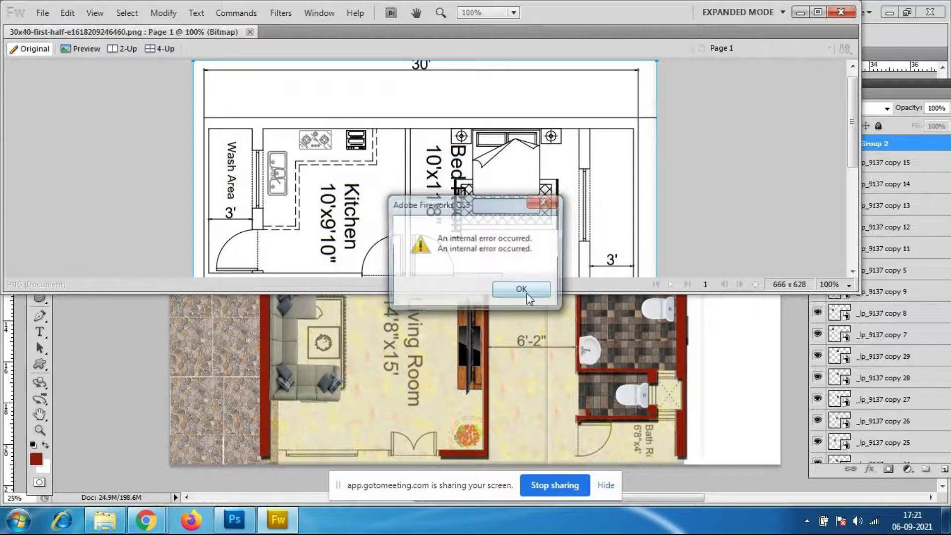
pyautogui.click(234, 521)
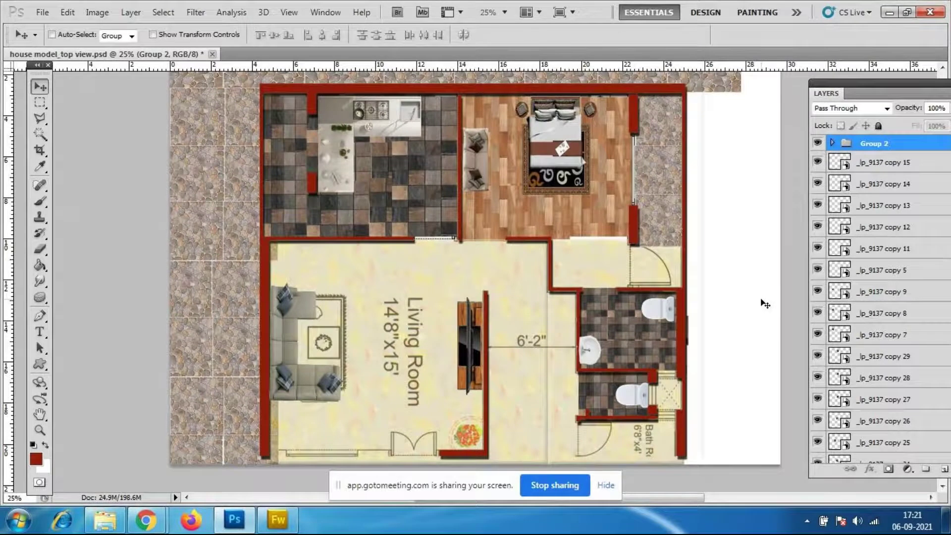
# Save a JPEG copy of the plan as house model_top view.jpg in the 3d folder with quality 12 (Maximum) and Baseline Optimized
pyautogui.scroll(-1, 761, 302)
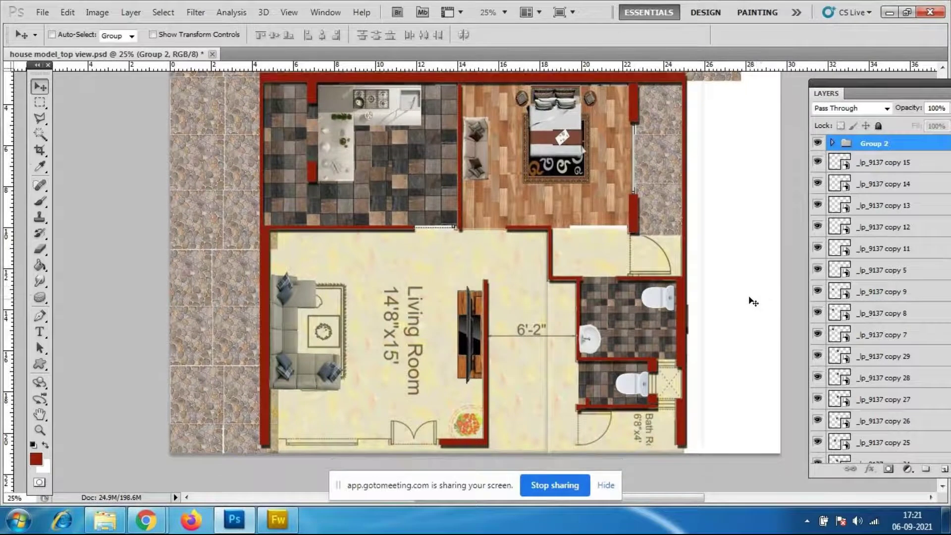
pyautogui.scroll(5, 552, 365)
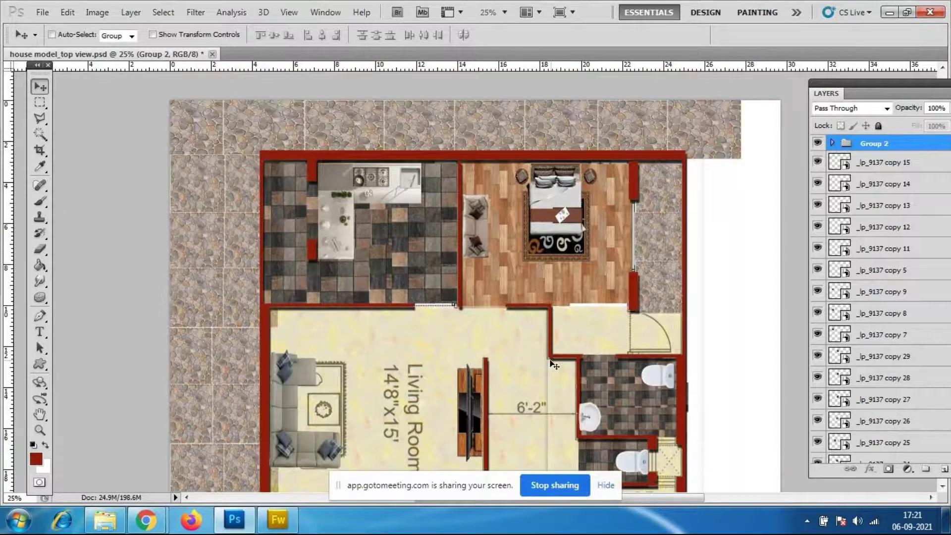
pyautogui.scroll(-3, 550, 376)
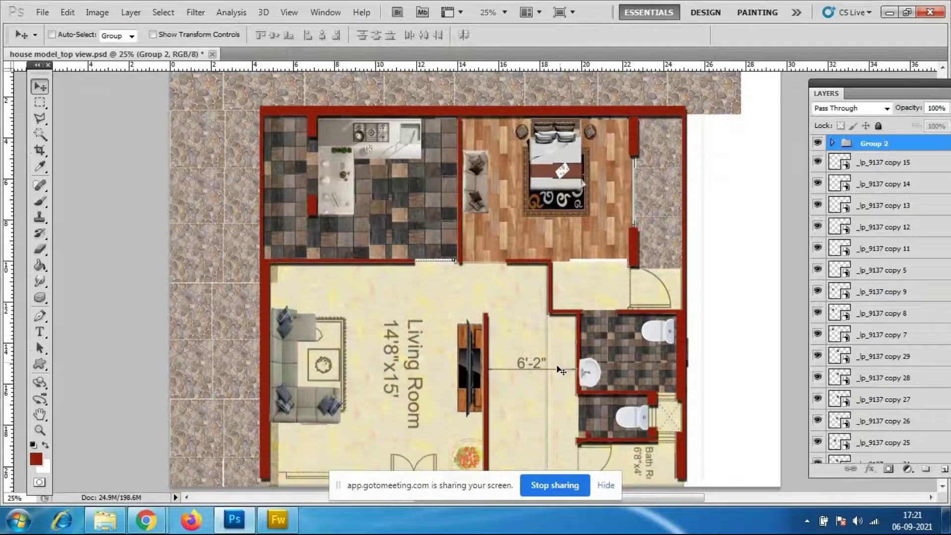
pyautogui.click(42, 12)
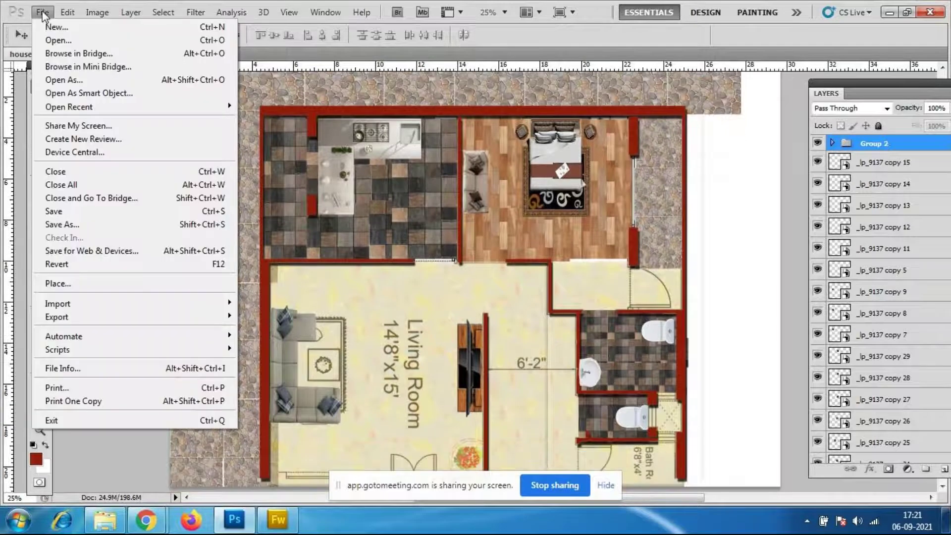
pyautogui.click(56, 225)
pyautogui.click(424, 335)
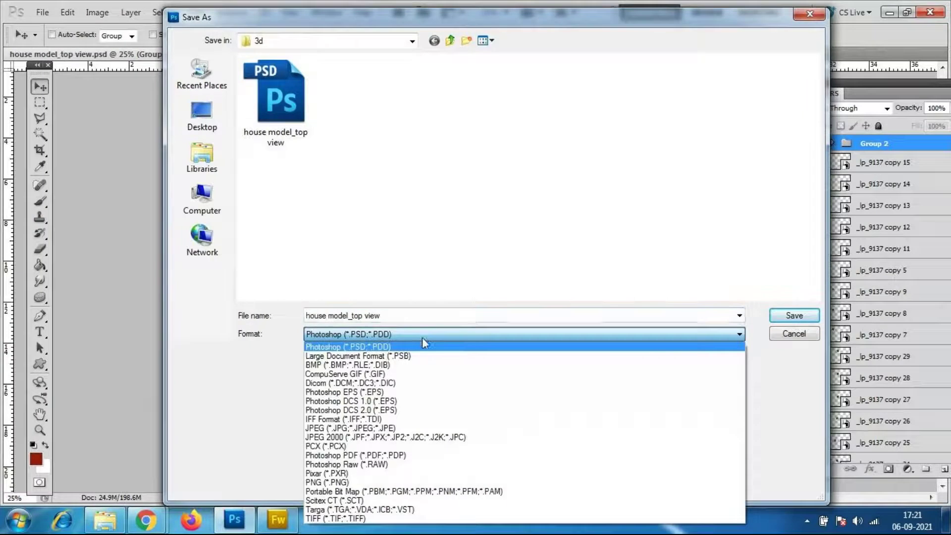
pyautogui.click(384, 429)
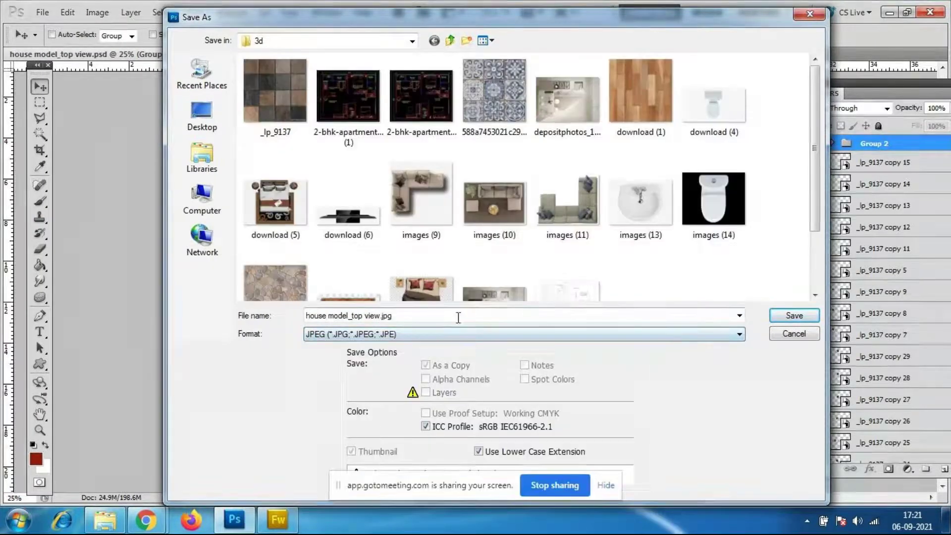
pyautogui.click(790, 322)
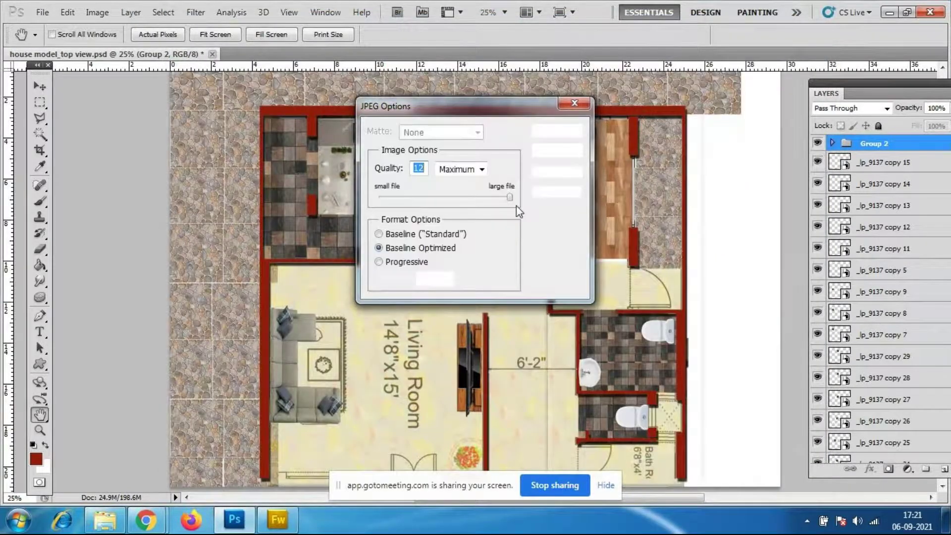
pyautogui.click(557, 131)
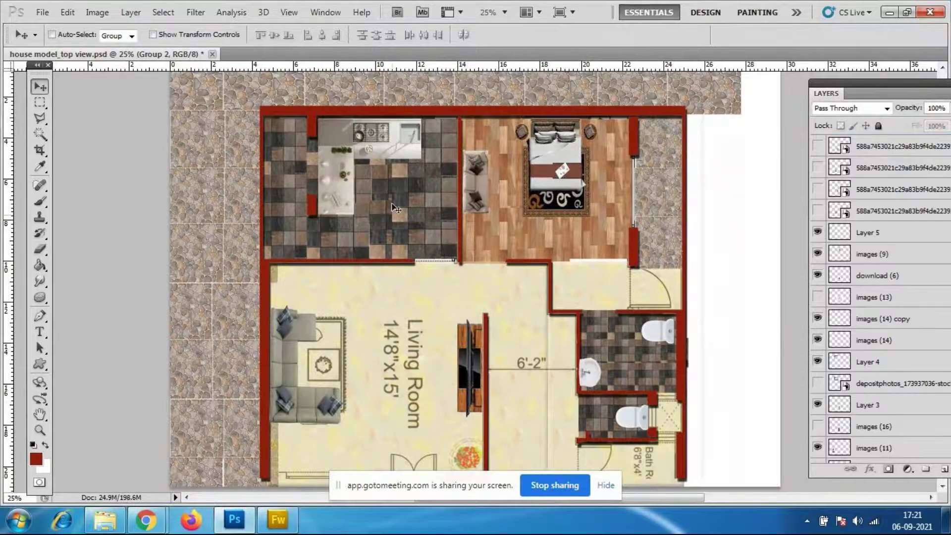
# Look over the floor plan's rooms and bathrooms, check the GoToMeeting window and return to Photoshop
pyautogui.scroll(-1, 616, 268)
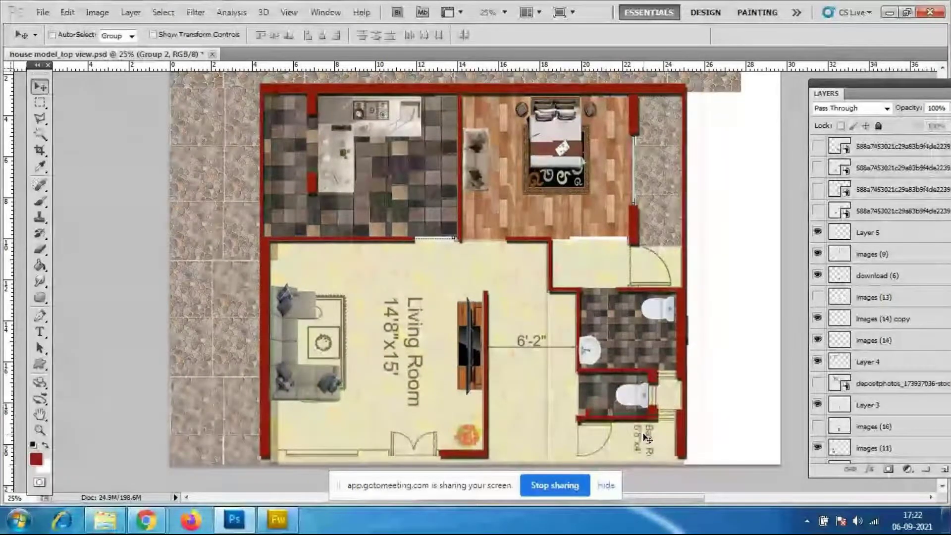
pyautogui.scroll(3, 602, 343)
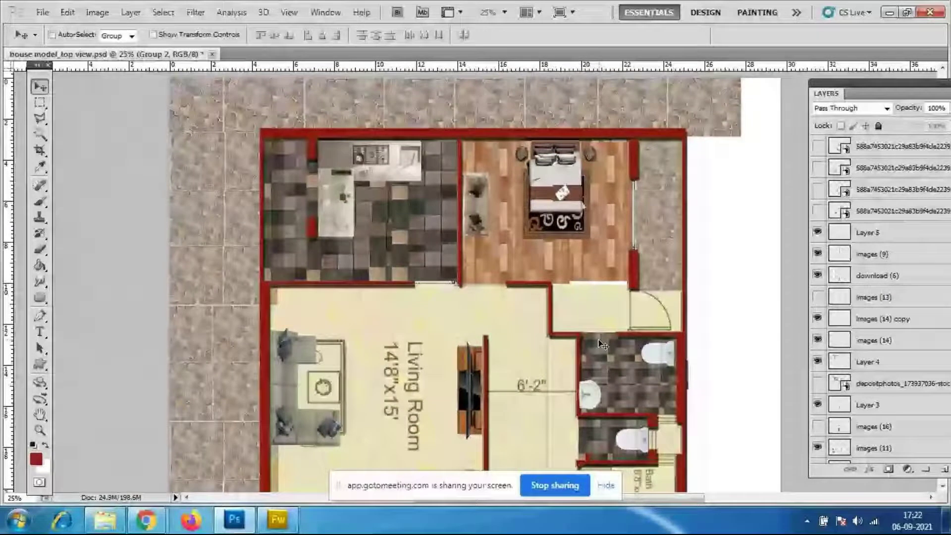
pyautogui.scroll(-2, 602, 343)
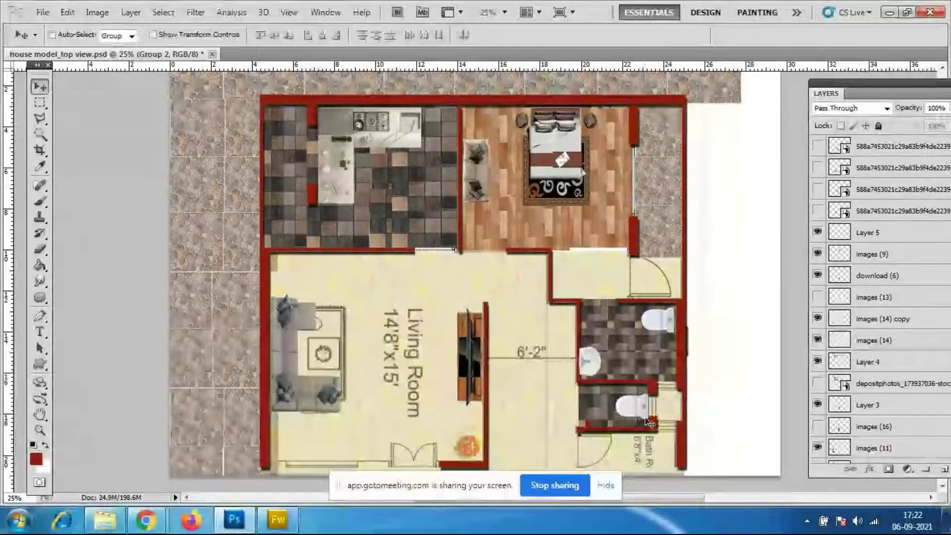
pyautogui.scroll(-2, 718, 382)
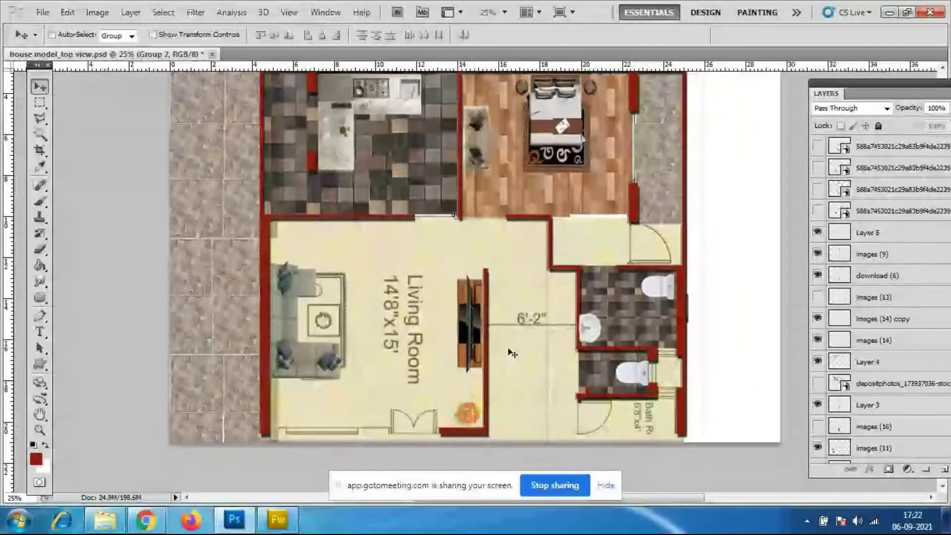
pyautogui.scroll(1, 708, 362)
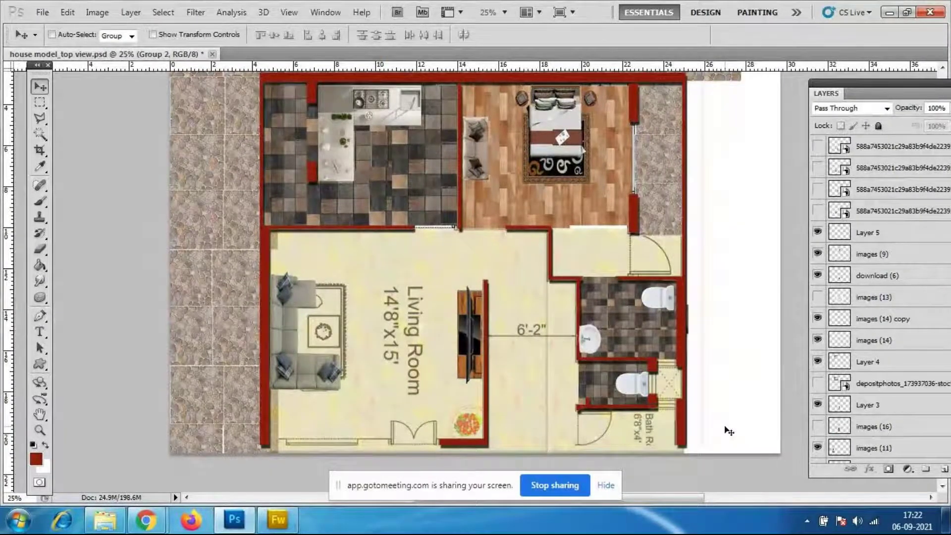
pyautogui.click(146, 520)
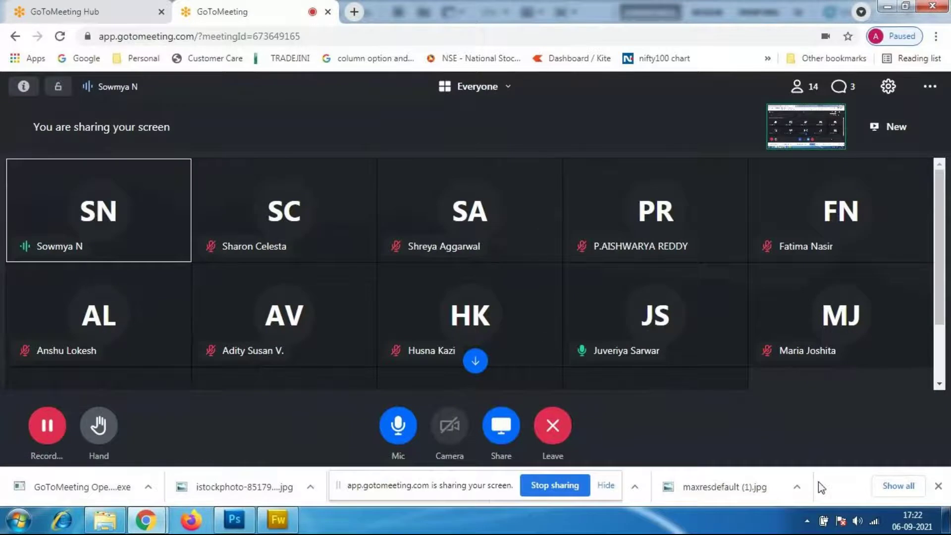
pyautogui.click(230, 520)
# Select the long window outline in the living room's lower wall, beside the double door, with a rectangular marquee
pyautogui.scroll(-3, 481, 331)
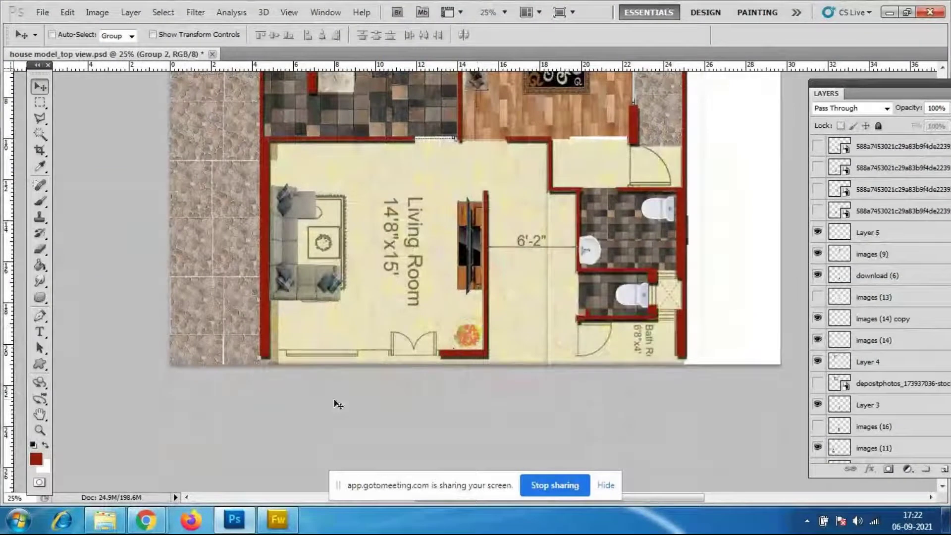
pyautogui.click(41, 104)
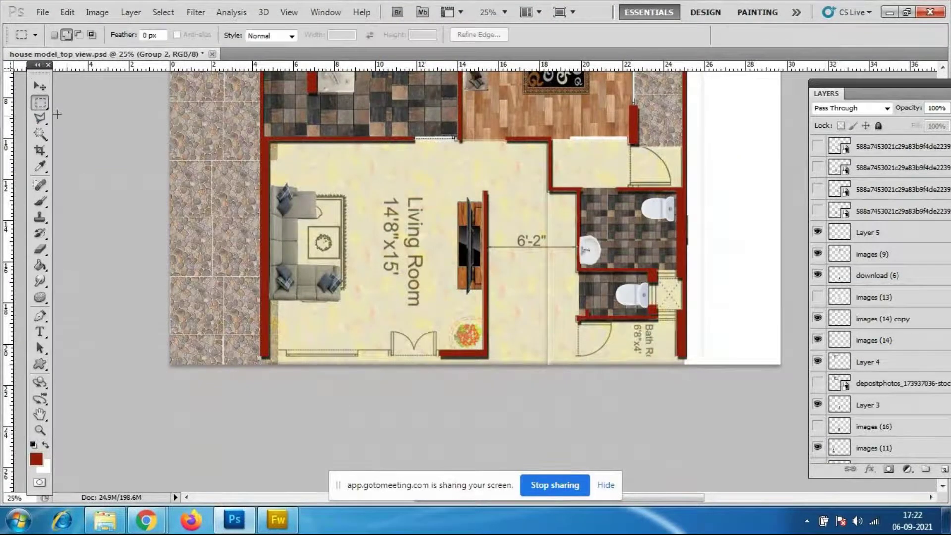
pyautogui.keyDown('ctrl'); pyautogui.click(434, 365); pyautogui.keyUp('ctrl')
pyautogui.hotkey('ctrl', '+')
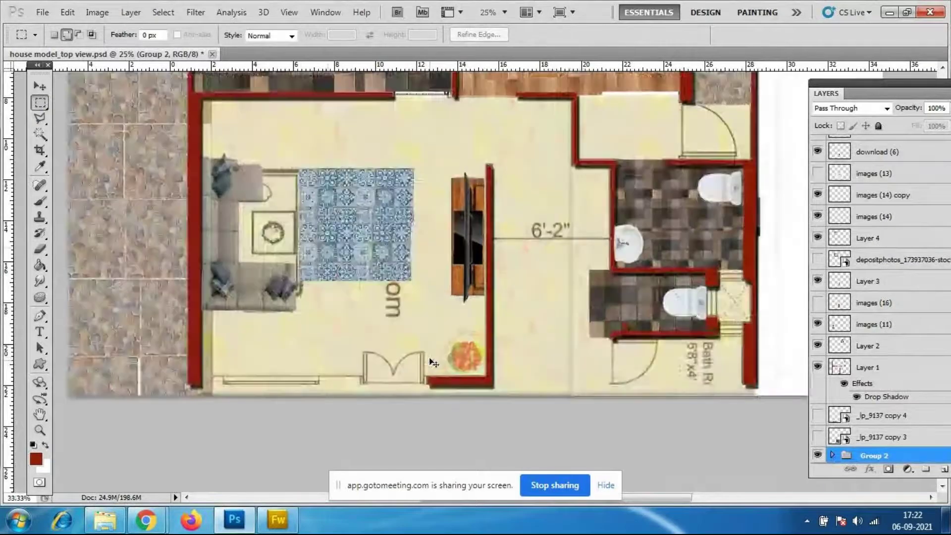
pyautogui.hotkey('ctrl', '+')
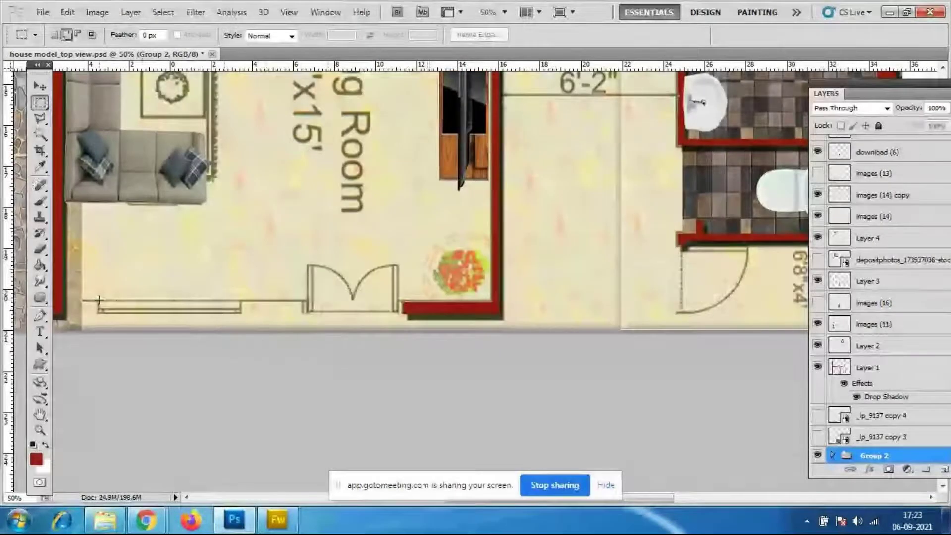
pyautogui.moveTo(215, 308); pyautogui.dragTo(241, 313)
# Add a new empty layer above the topmost patterned tile layer
pyautogui.scroll(2, 854, 245)
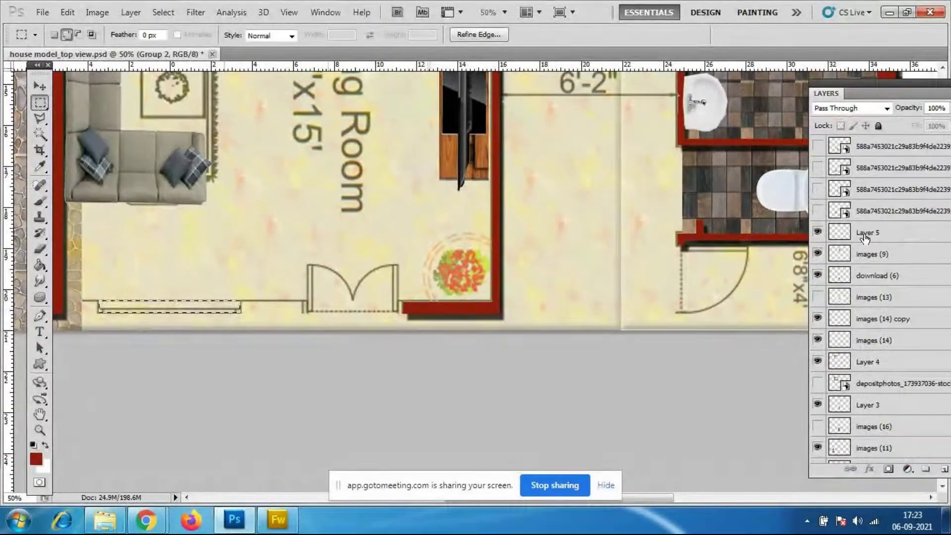
pyautogui.click(898, 147)
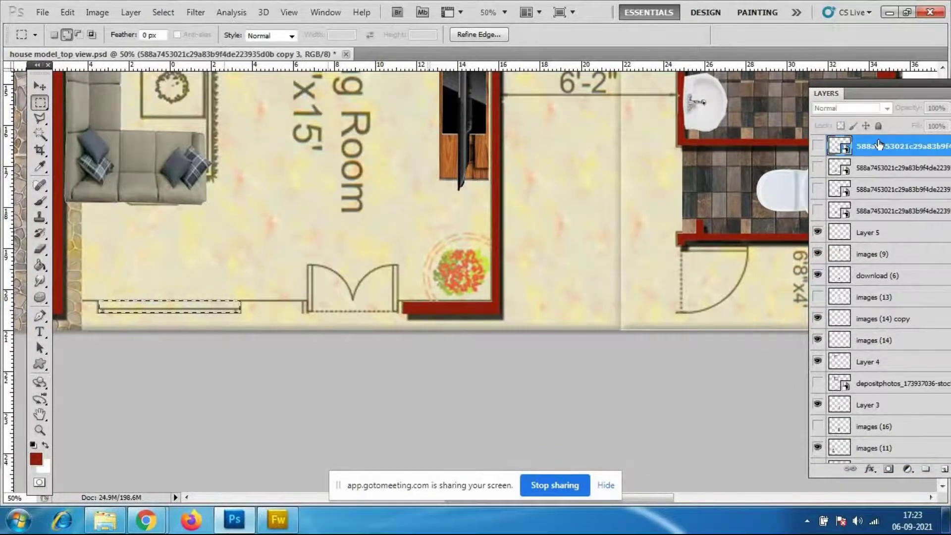
pyautogui.moveTo(890, 79); pyautogui.dragTo(788, 77)
pyautogui.click(843, 467)
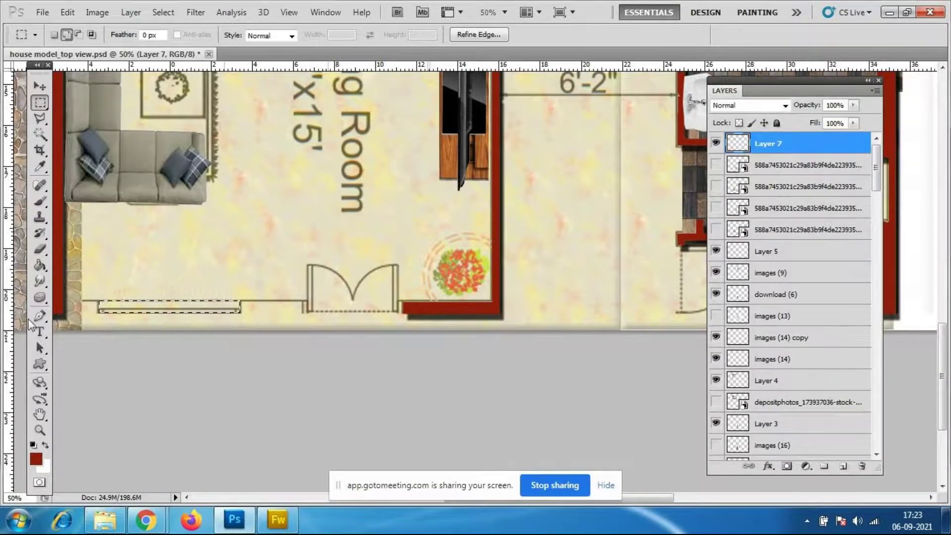
# Set the foreground colour to a light yellow-green and fill the window selection with the Paint Bucket at 50% opacity
pyautogui.click(39, 267)
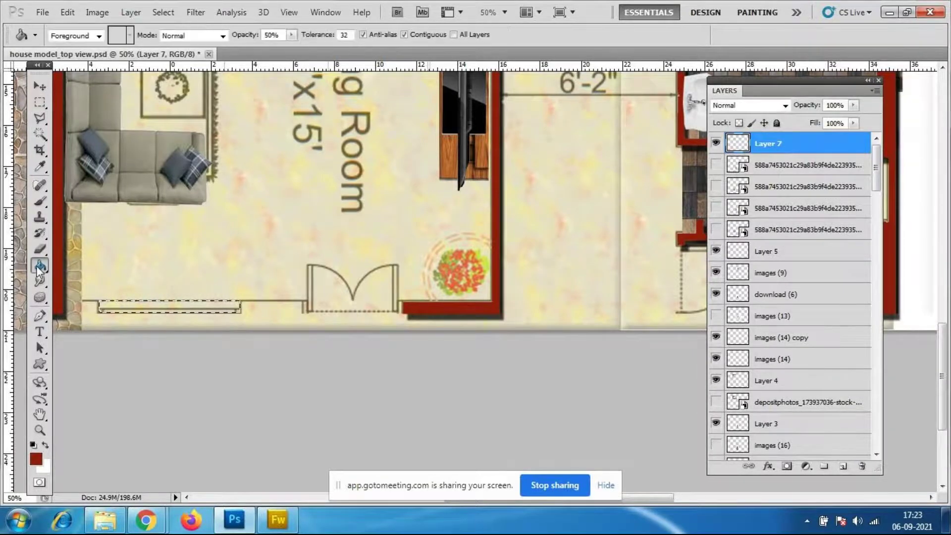
pyautogui.click(36, 459)
pyautogui.click(771, 290)
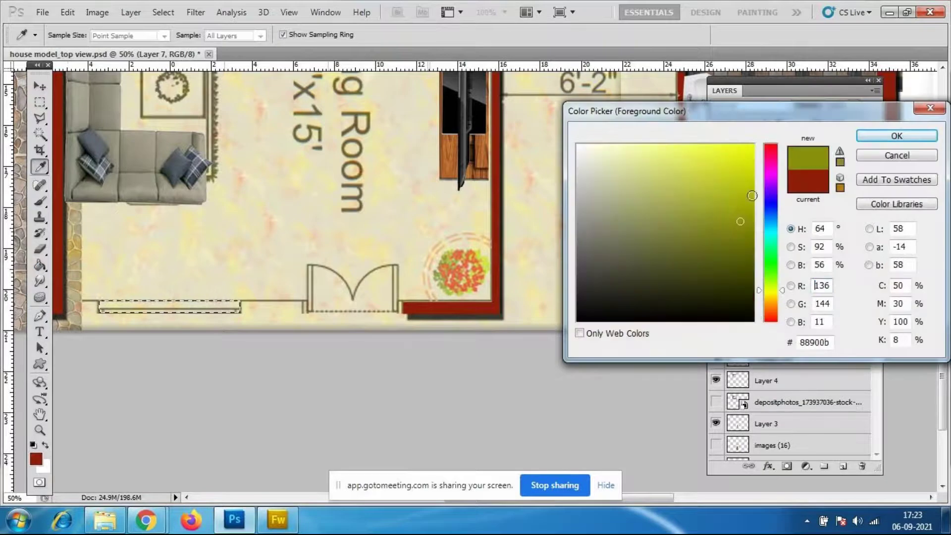
pyautogui.click(733, 167)
pyautogui.click(701, 167)
pyautogui.click(736, 242)
pyautogui.click(688, 170)
pyautogui.click(897, 136)
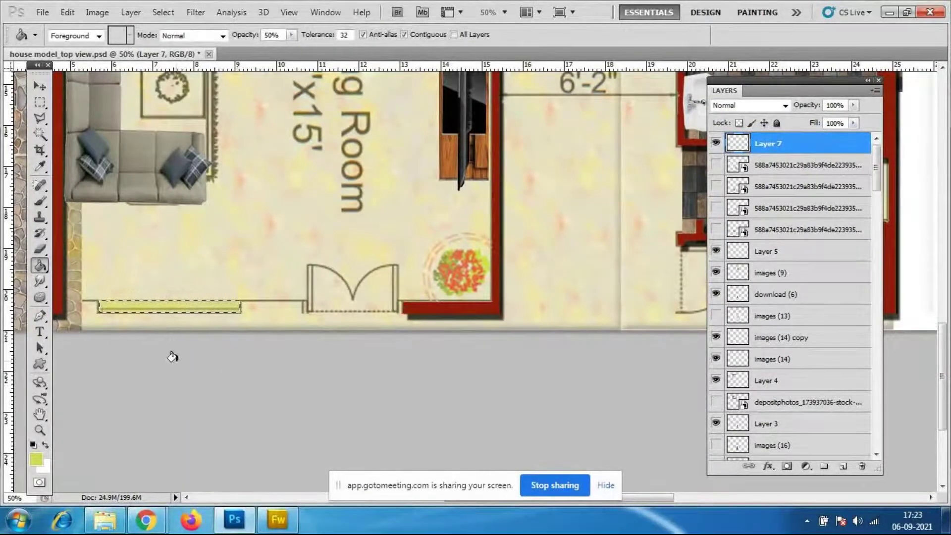
# Apply the purple preset style with bevel and pattern overlay to the window fill on Layer 7 and switch to the Move tool
pyautogui.rightClick(751, 143)
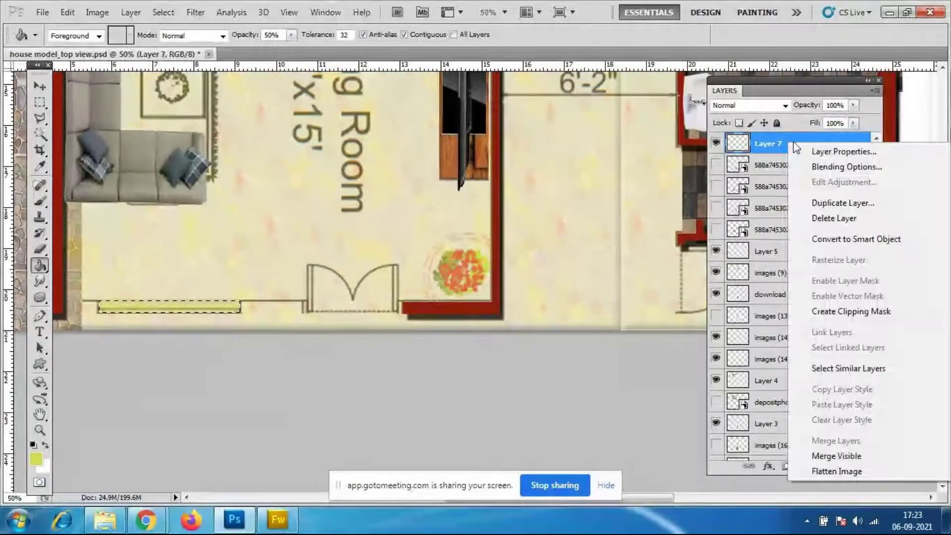
pyautogui.click(838, 169)
pyautogui.click(570, 194)
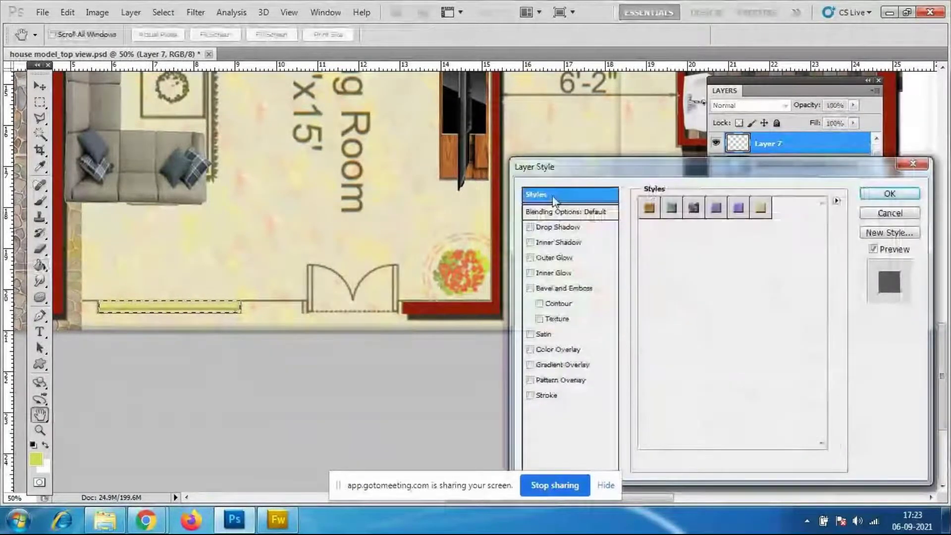
pyautogui.click(716, 207)
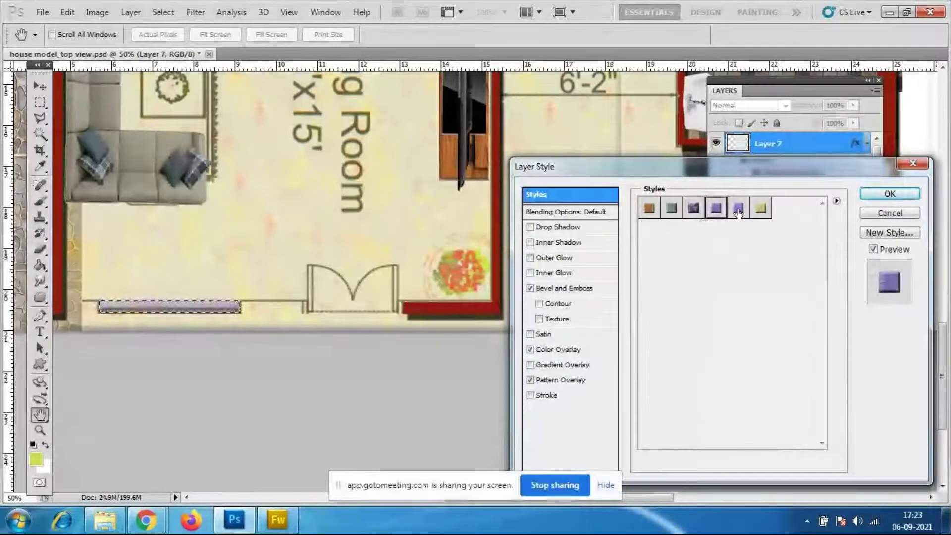
pyautogui.click(738, 209)
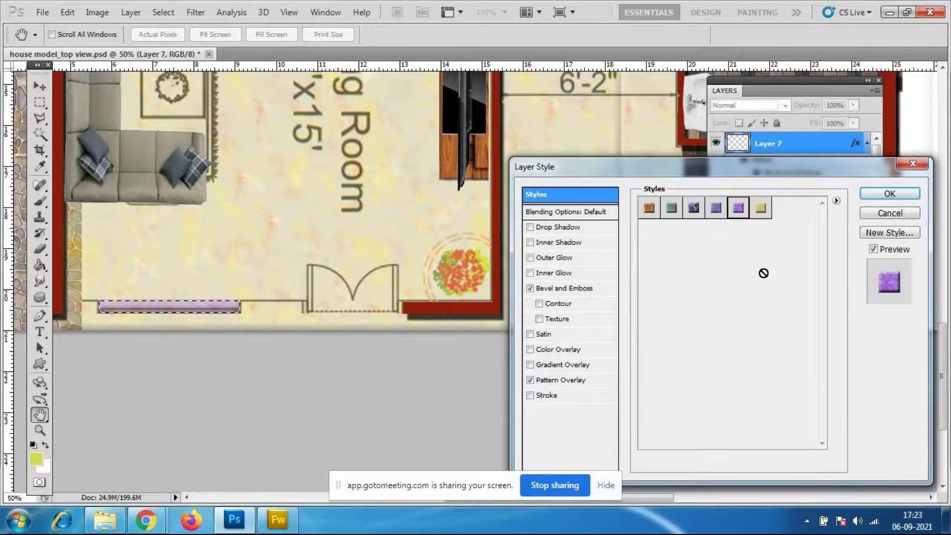
pyautogui.click(887, 195)
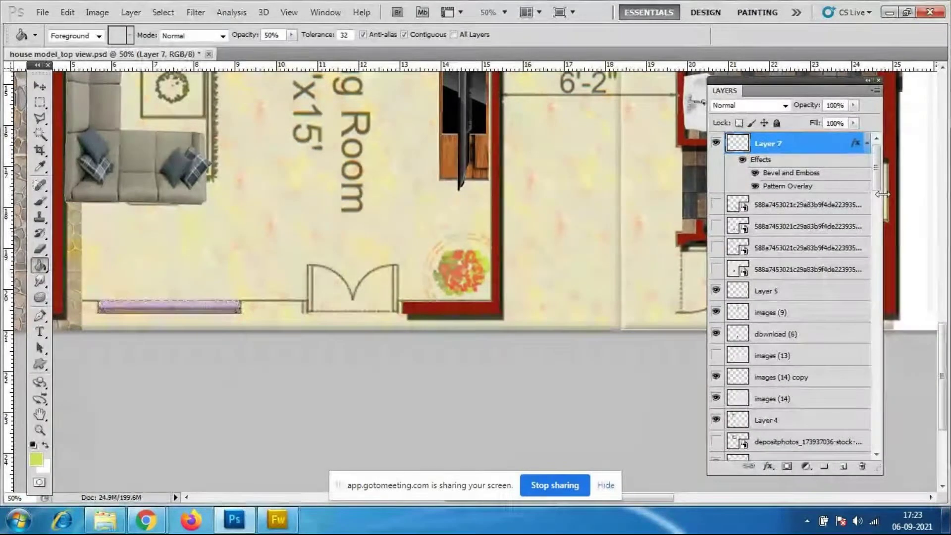
pyautogui.hotkey('ctrl', '-')
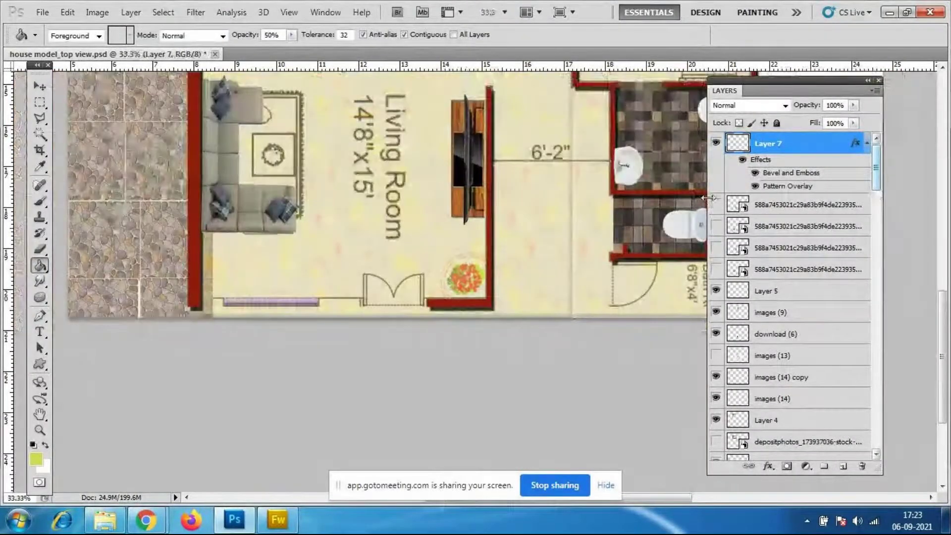
pyautogui.scroll(1, 480, 403)
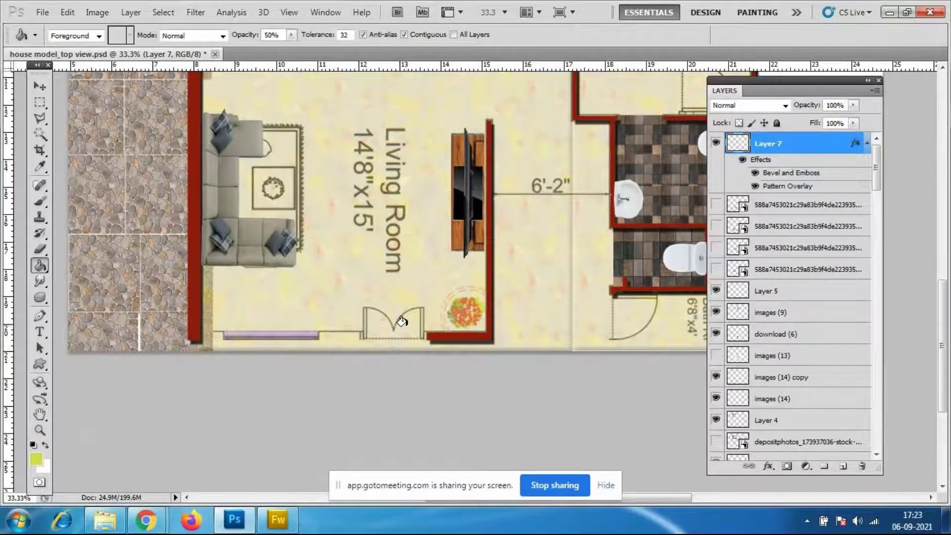
pyautogui.click(41, 87)
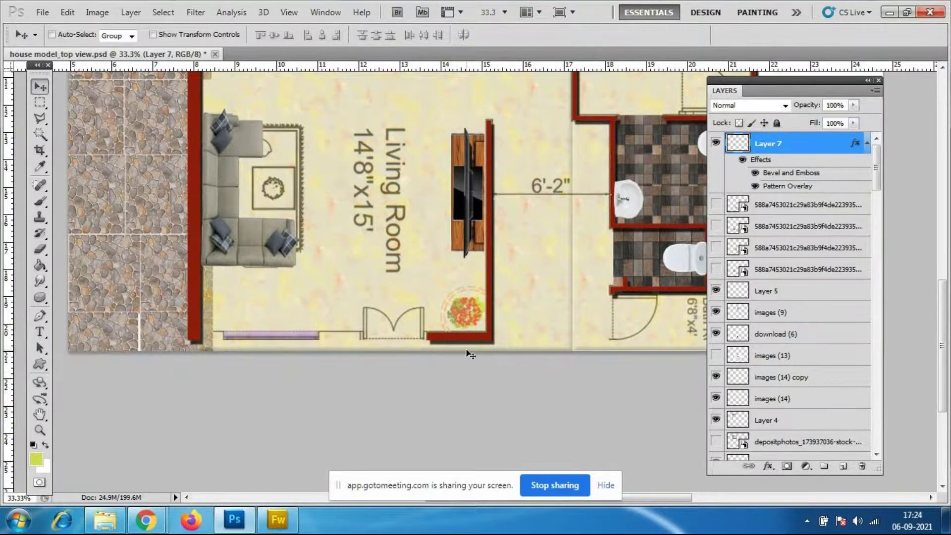
# Look over the living room, passage, bathrooms and neighbouring rooms of the floor plan
pyautogui.scroll(2, 423, 312)
pyautogui.scroll(-2, 424, 312)
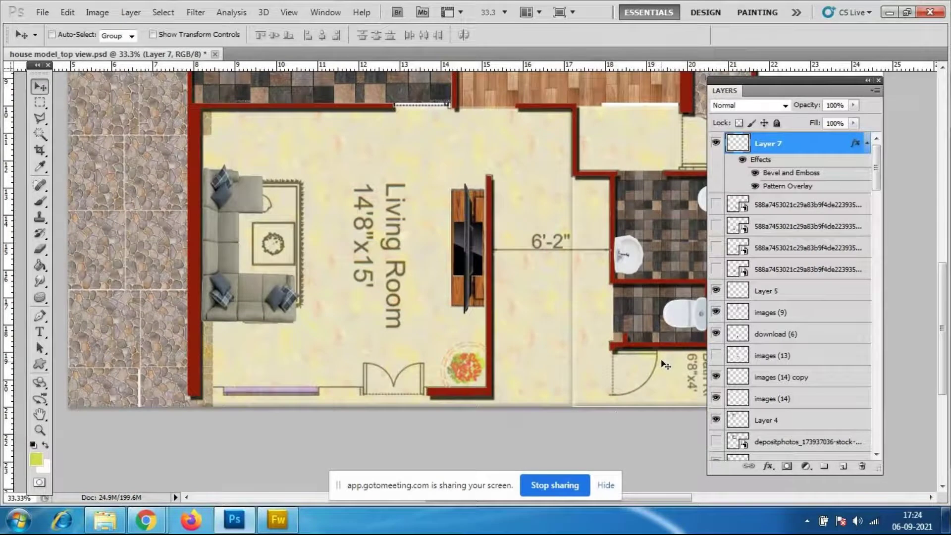
pyautogui.scroll(3, 535, 334)
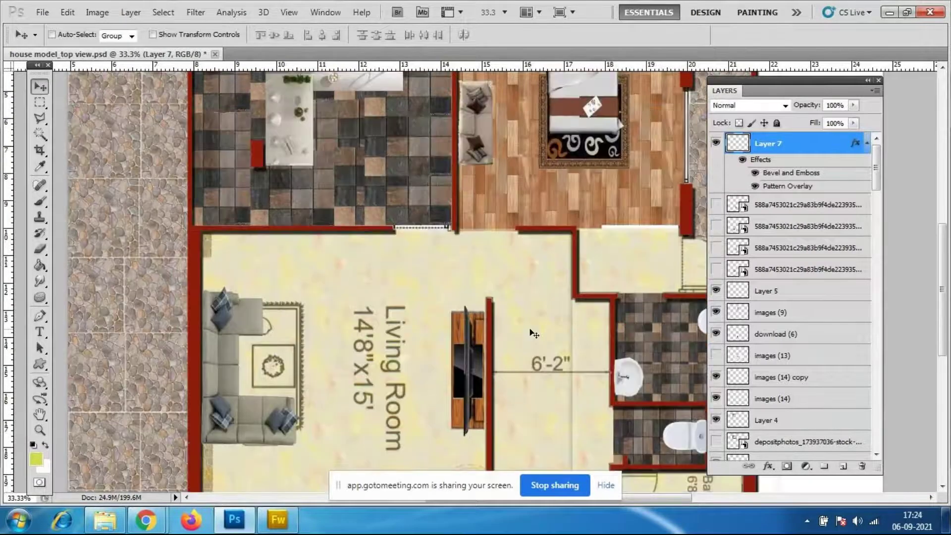
pyautogui.scroll(1, 526, 333)
pyautogui.scroll(-1, 639, 357)
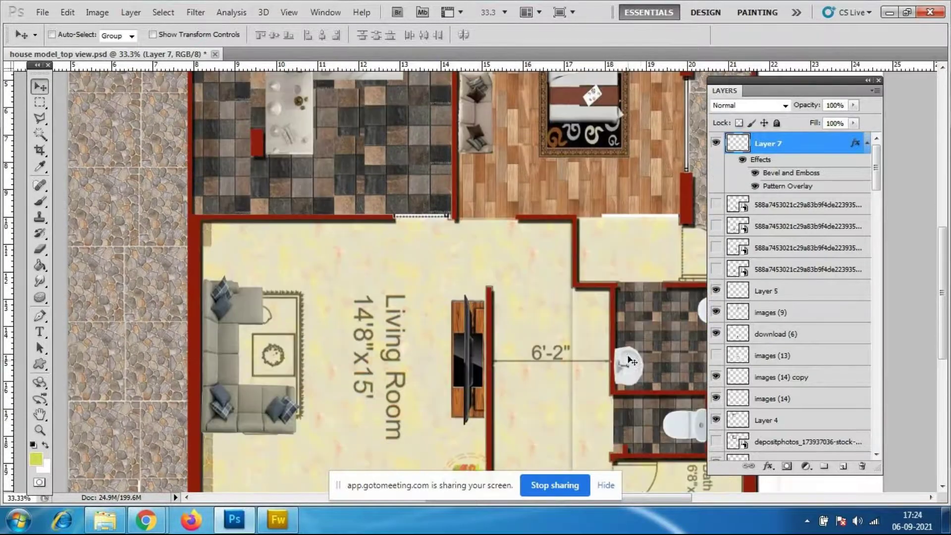
pyautogui.moveTo(645, 497); pyautogui.dragTo(691, 500)
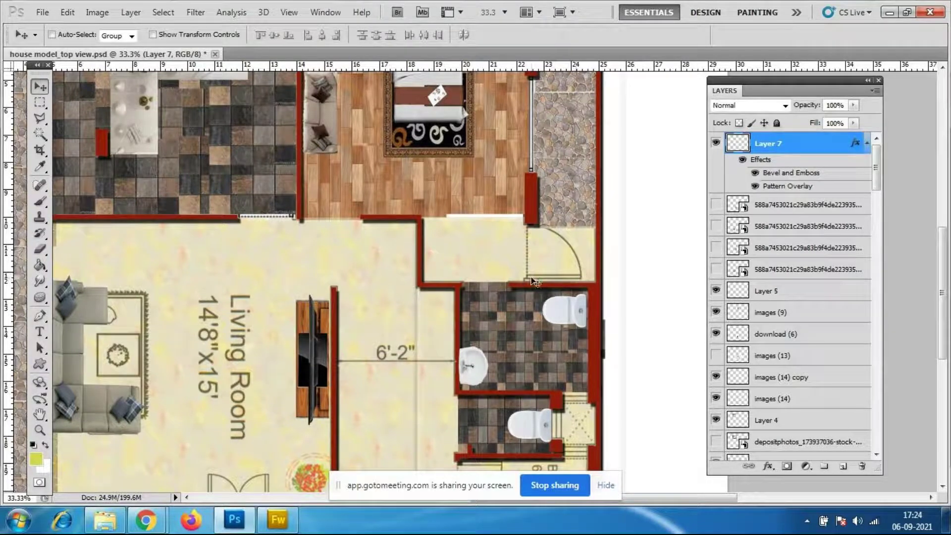
pyautogui.moveTo(670, 499)
pyautogui.mouseDown()
pyautogui.moveTo(618, 499)
pyautogui.moveTo(670, 495)
pyautogui.mouseUp()
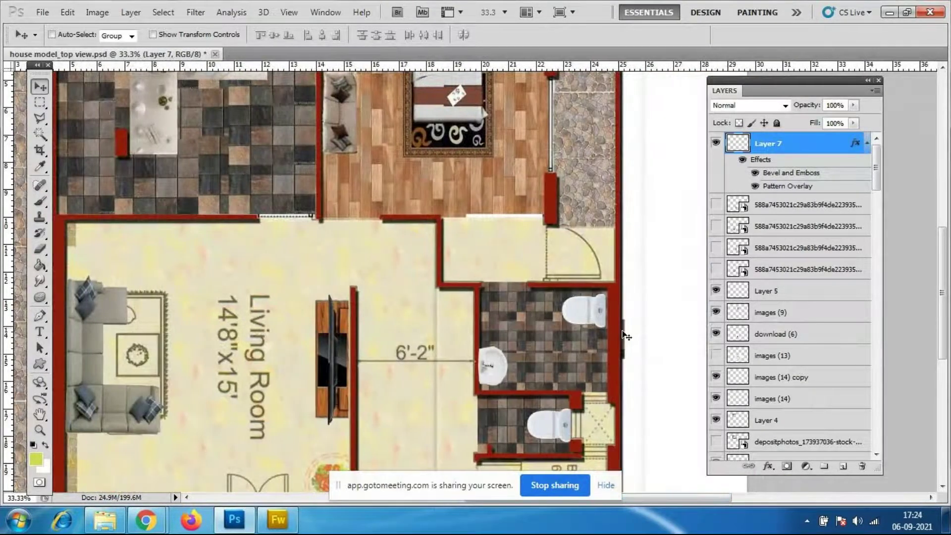
pyautogui.scroll(-5, 575, 285)
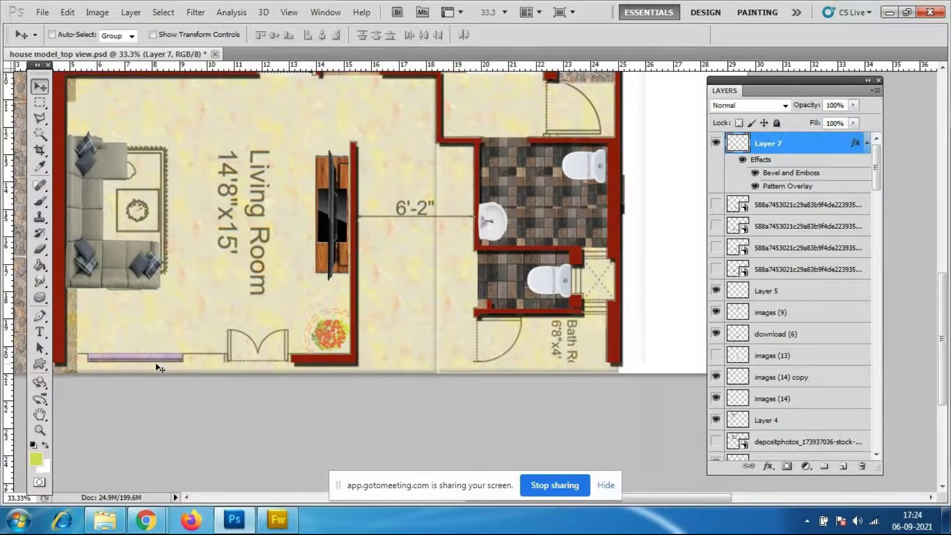
pyautogui.moveTo(695, 498); pyautogui.dragTo(666, 500)
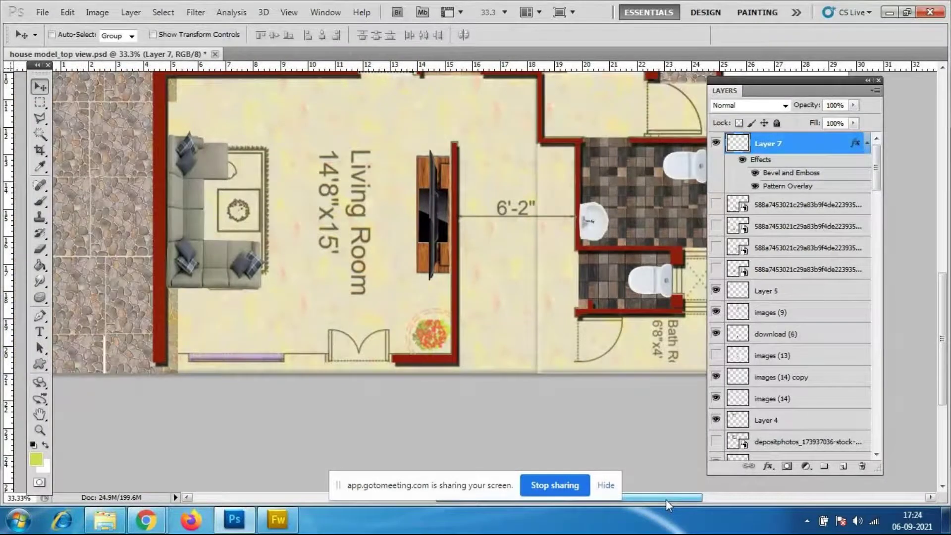
pyautogui.scroll(5, 561, 401)
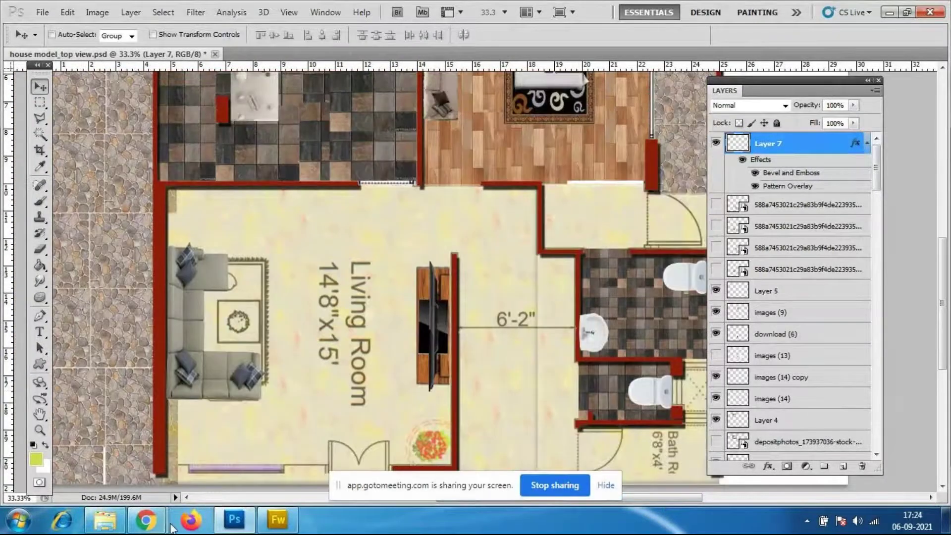
# Switch to the GoToMeeting window in Chrome, look through the participant list and return to Photoshop
pyautogui.click(149, 522)
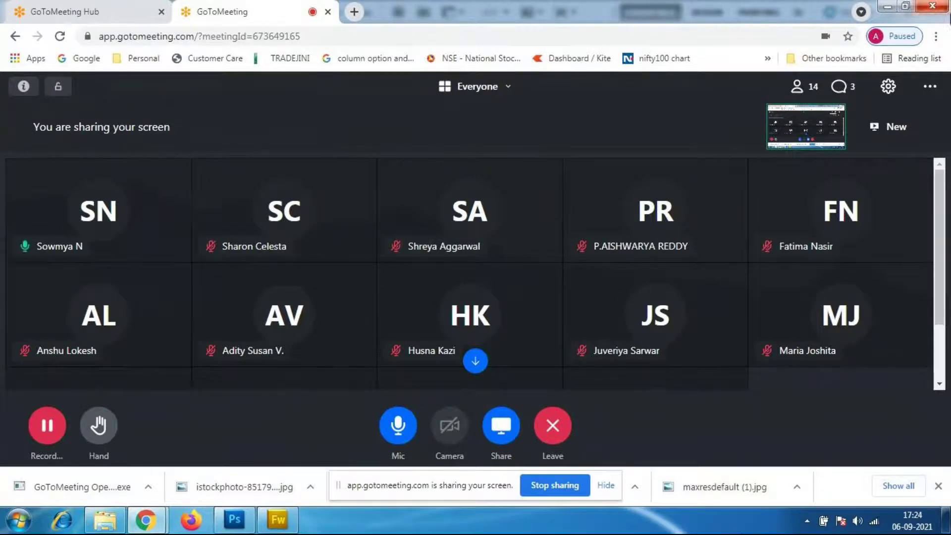
pyautogui.moveTo(944, 249); pyautogui.dragTo(948, 326)
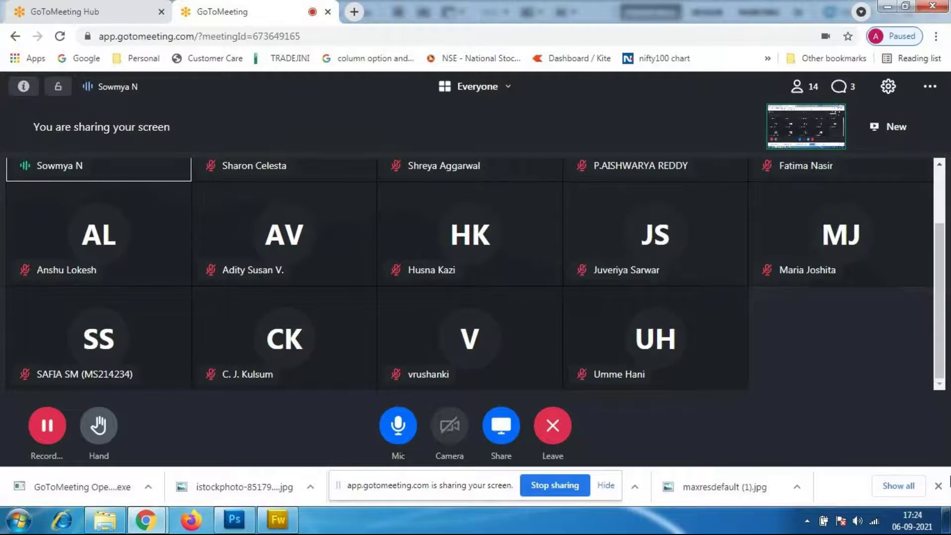
pyautogui.scroll(2, 863, 358)
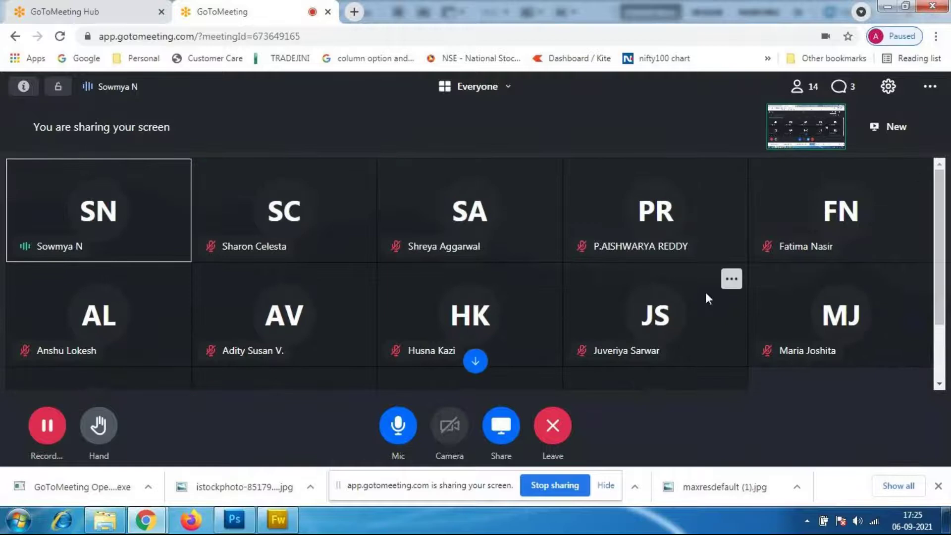
pyautogui.click(236, 521)
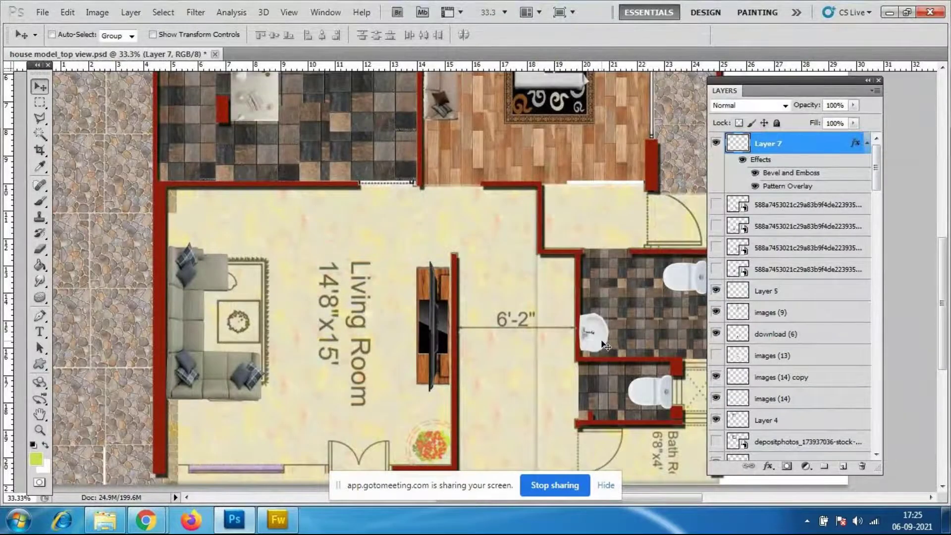
# Move the layer list clear of the floor plan, save house model_top view.psd and close the document
pyautogui.hotkey('ctrl', '-')
pyautogui.moveTo(791, 87); pyautogui.dragTo(835, 104)
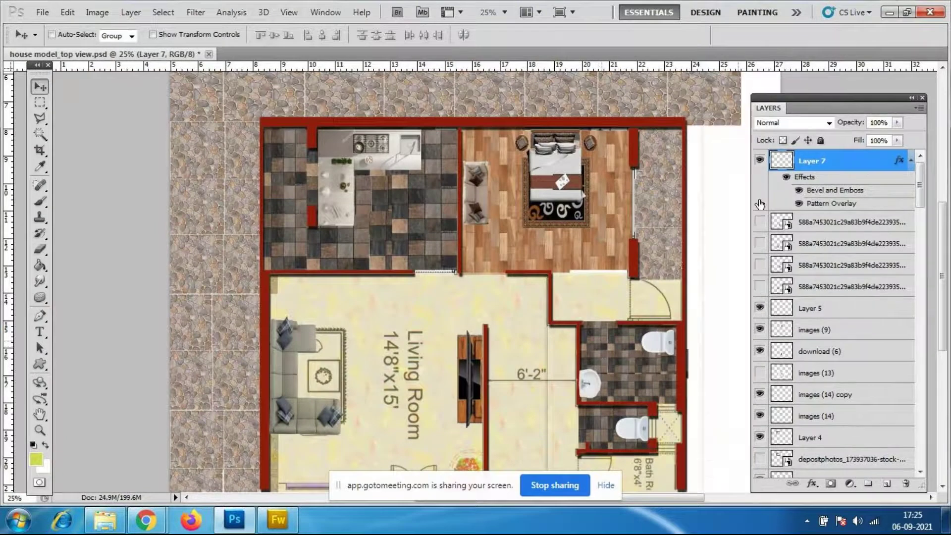
pyautogui.scroll(-2, 516, 293)
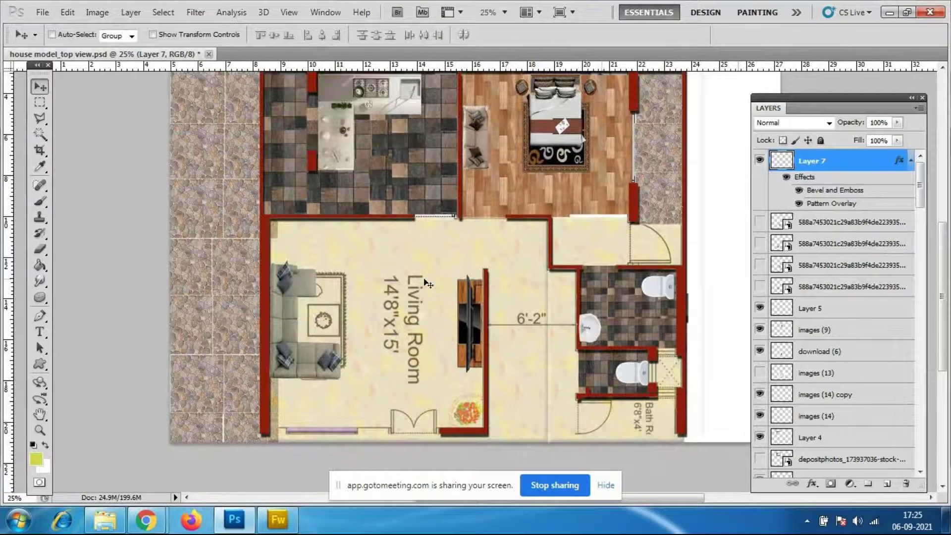
pyautogui.scroll(1, 614, 277)
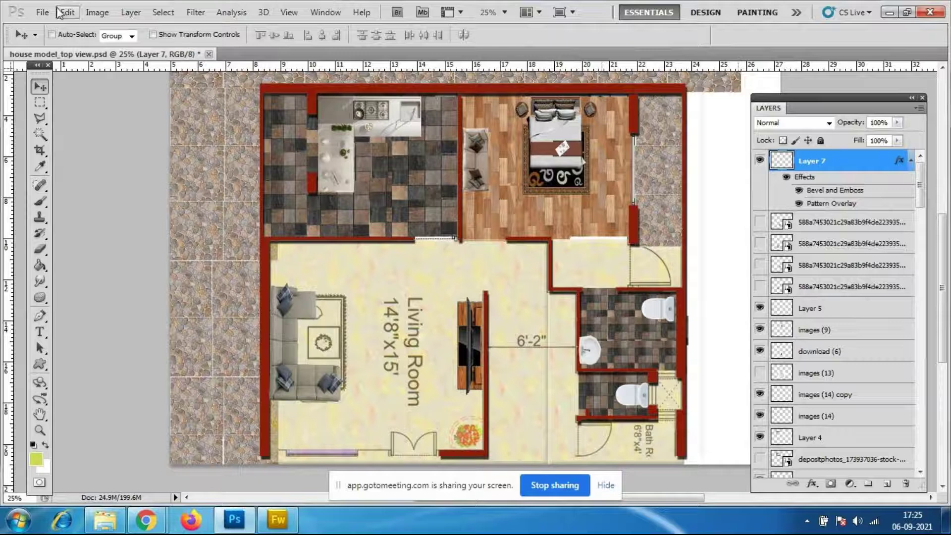
pyautogui.click(38, 13)
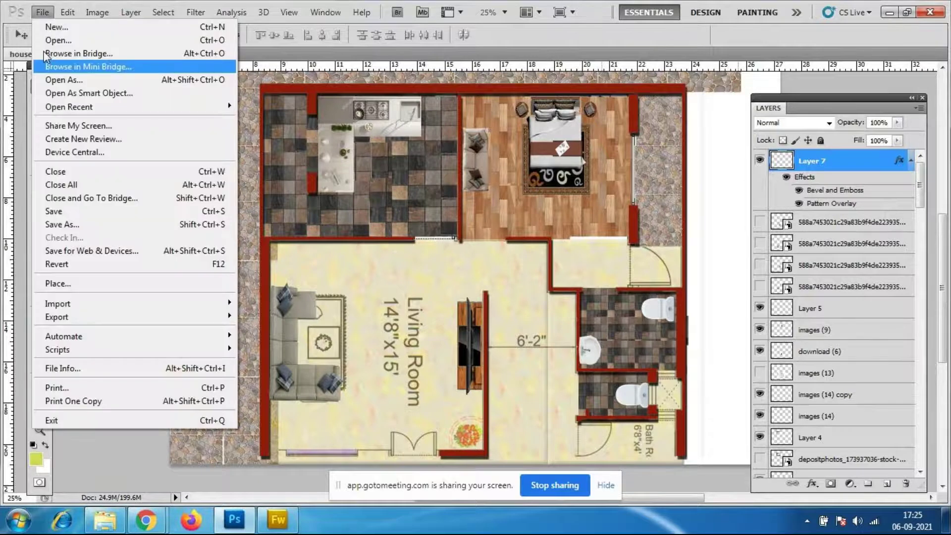
pyautogui.click(58, 212)
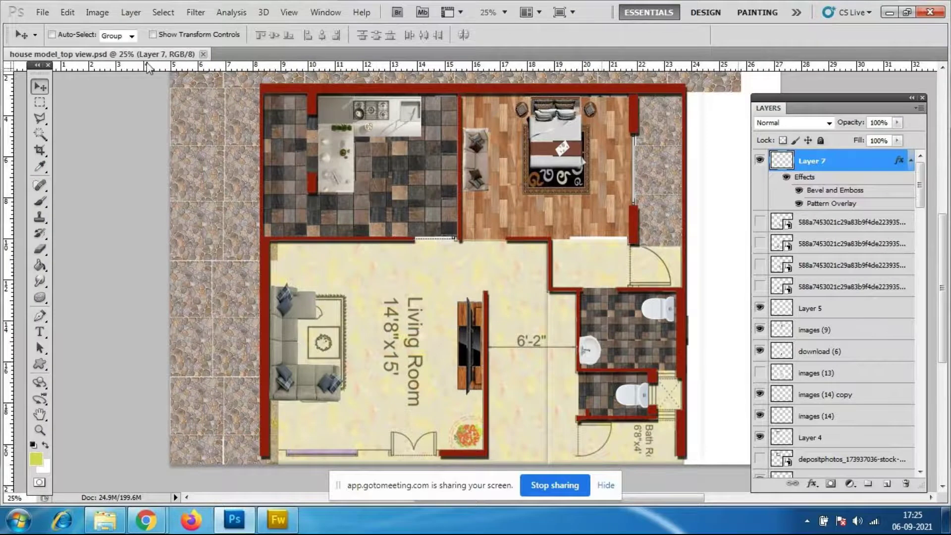
pyautogui.moveTo(148, 54); pyautogui.dragTo(268, 95)
pyautogui.click(494, 90)
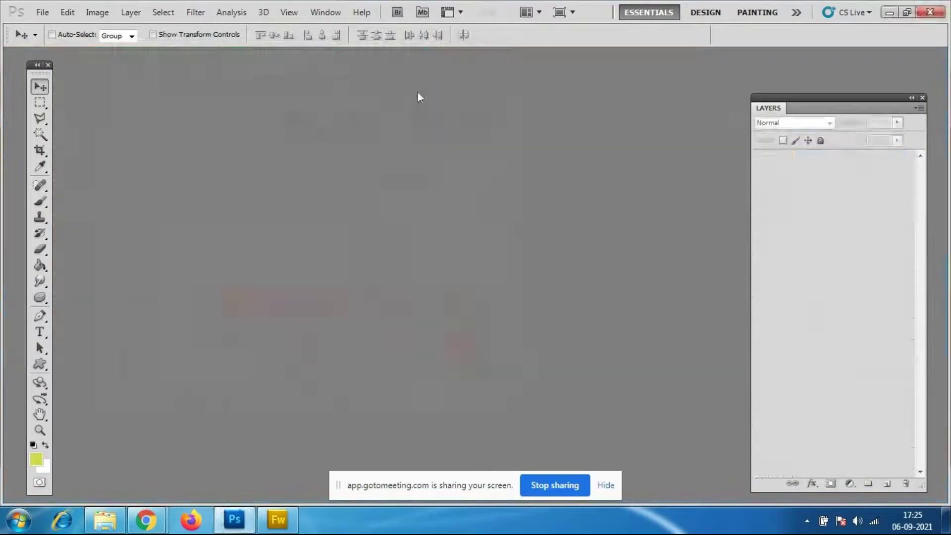
# Switch to Windows Explorer, view the house model_top view JPEG from the 3d folder in Windows Photo Viewer and close it
pyautogui.click(106, 520)
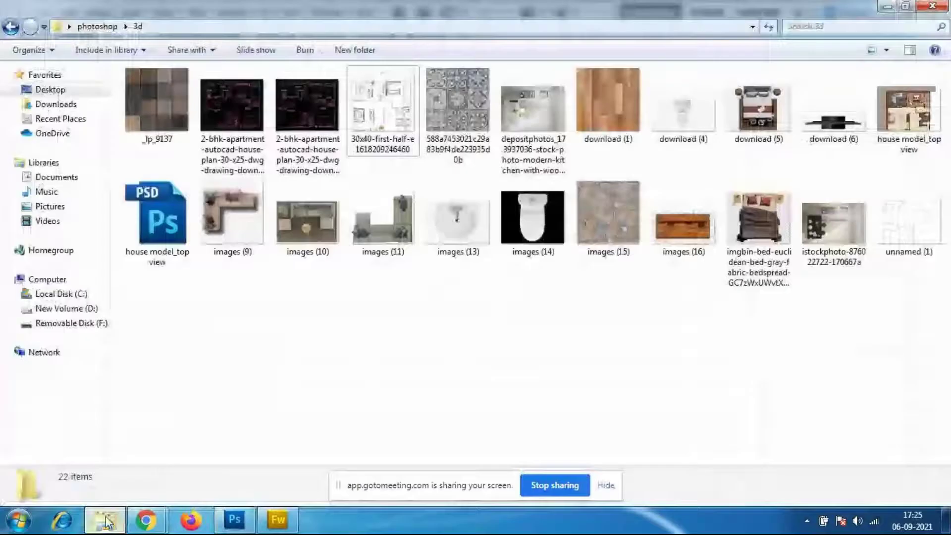
pyautogui.doubleClick(920, 123)
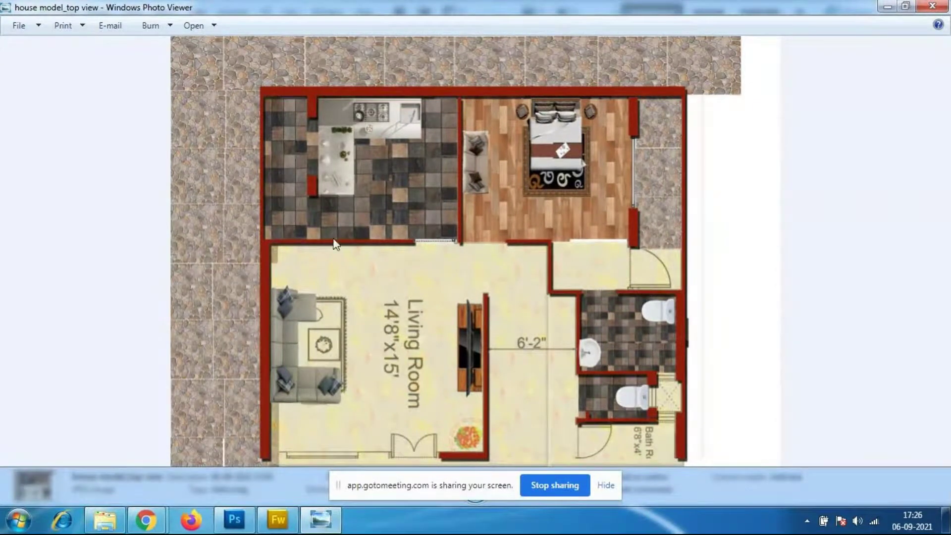
pyautogui.click(933, 6)
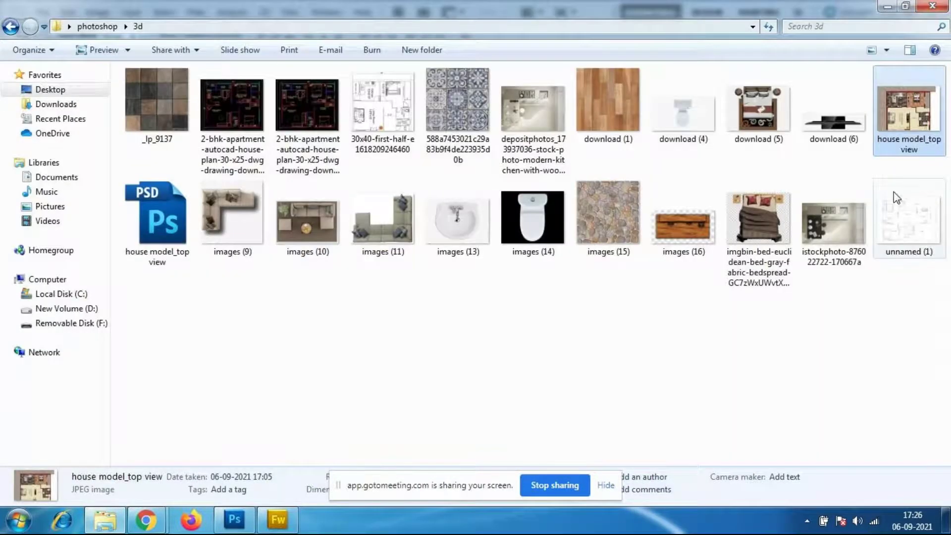
pyautogui.doubleClick(901, 109)
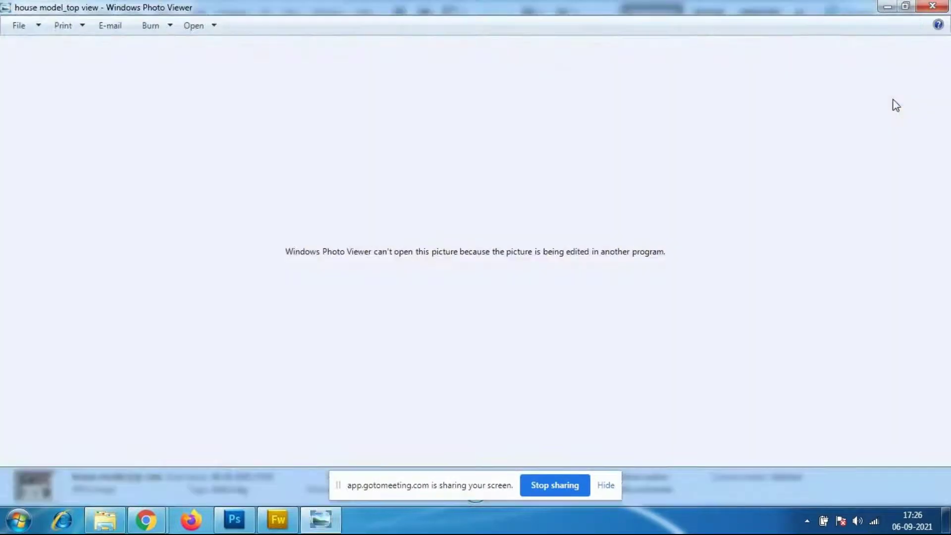
pyautogui.click(933, 6)
pyautogui.click(656, 381)
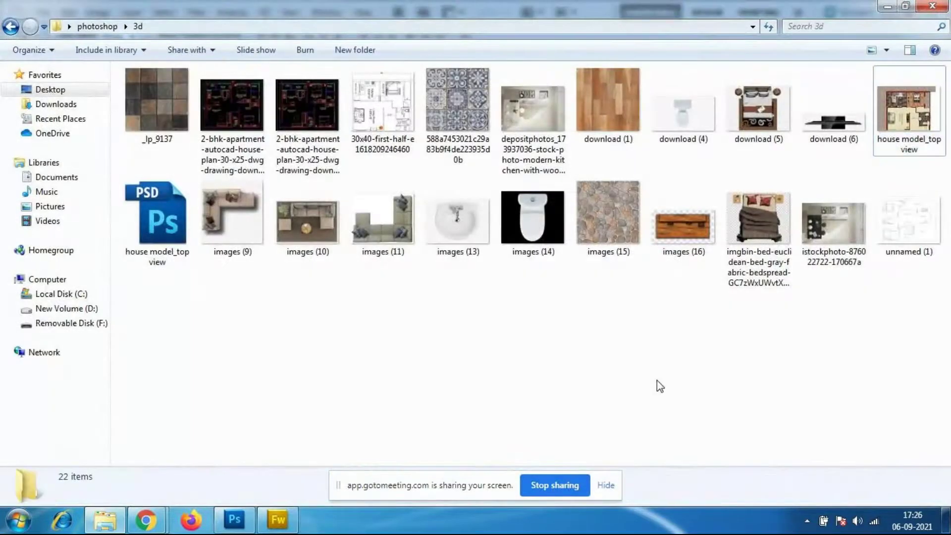
# Return to Photoshop and reopen house model_top view.psd from the recent files
pyautogui.click(234, 519)
pyautogui.click(43, 12)
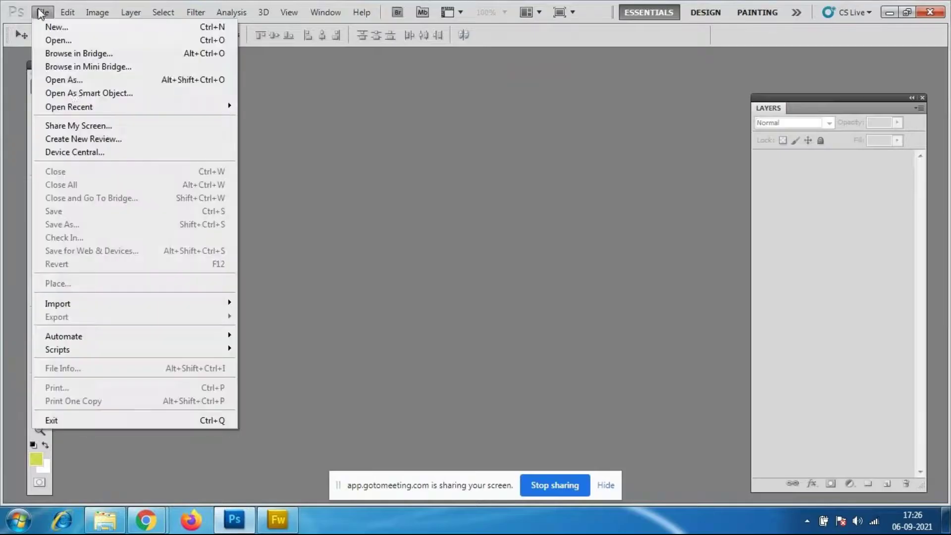
pyautogui.moveTo(118, 107)
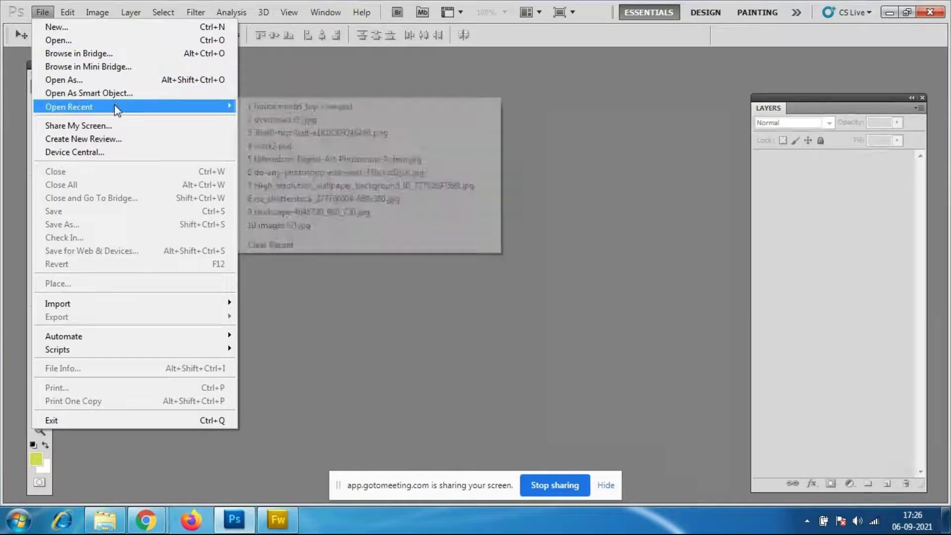
pyautogui.click(297, 106)
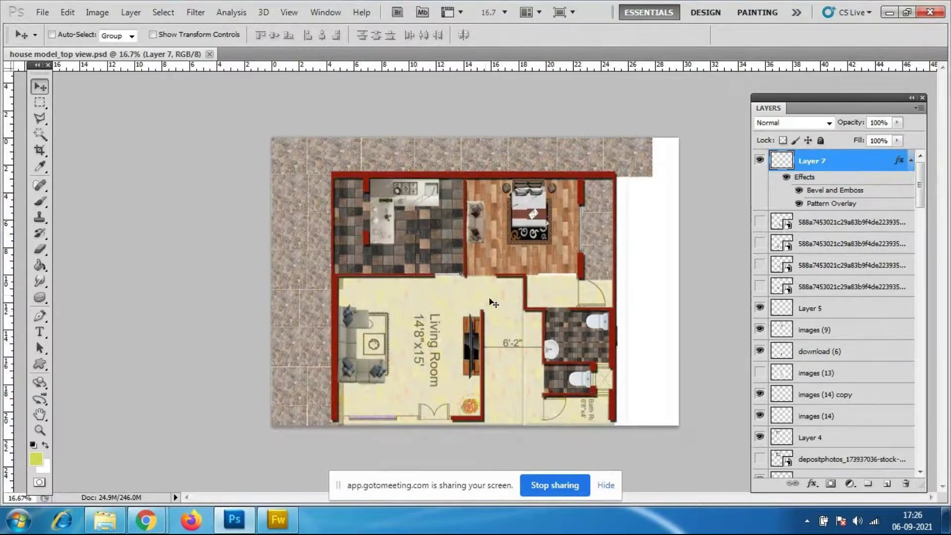
# Look through the layer stack and toggle the visibility of images (15) copy 19 and copy 15 to identify their floor tiles
pyautogui.scroll(-5, 803, 308)
pyautogui.scroll(-15, 803, 308)
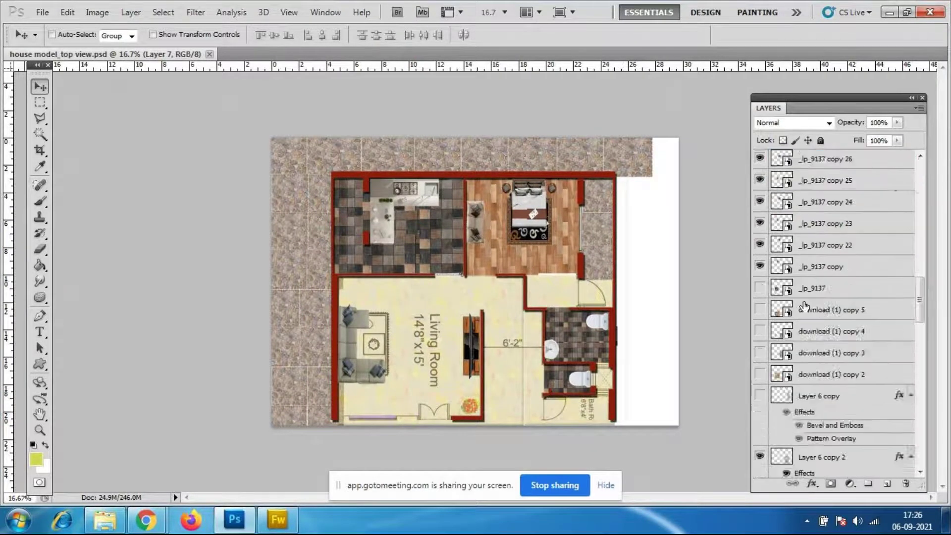
pyautogui.scroll(-3, 803, 300)
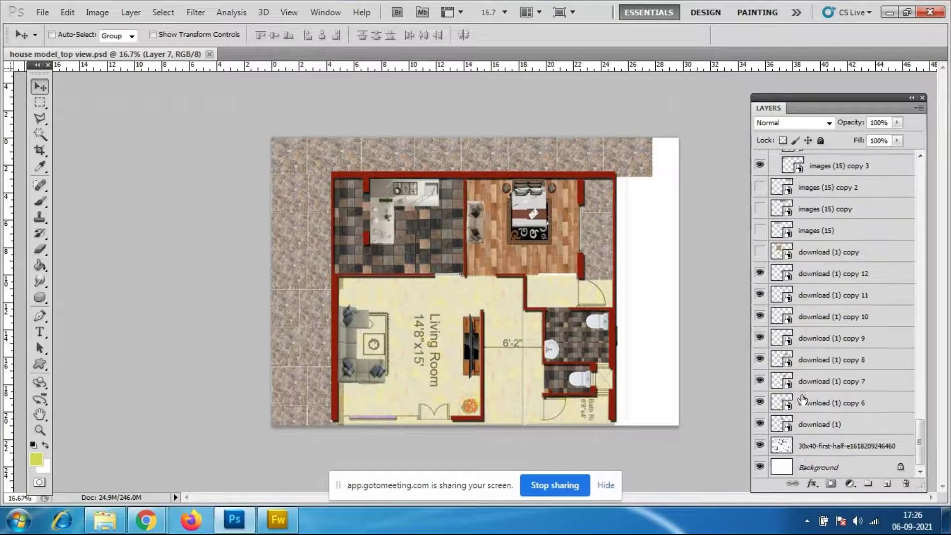
pyautogui.scroll(10, 828, 290)
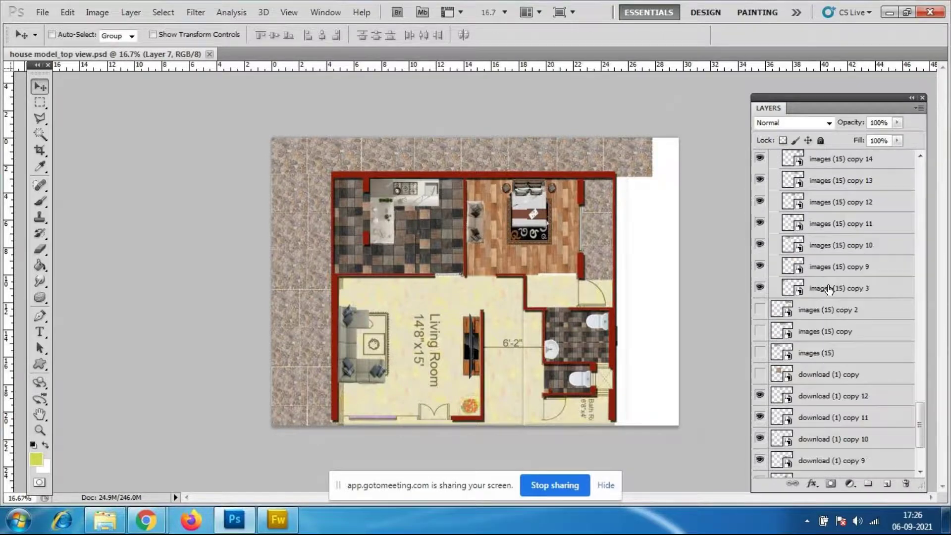
pyautogui.scroll(3, 832, 297)
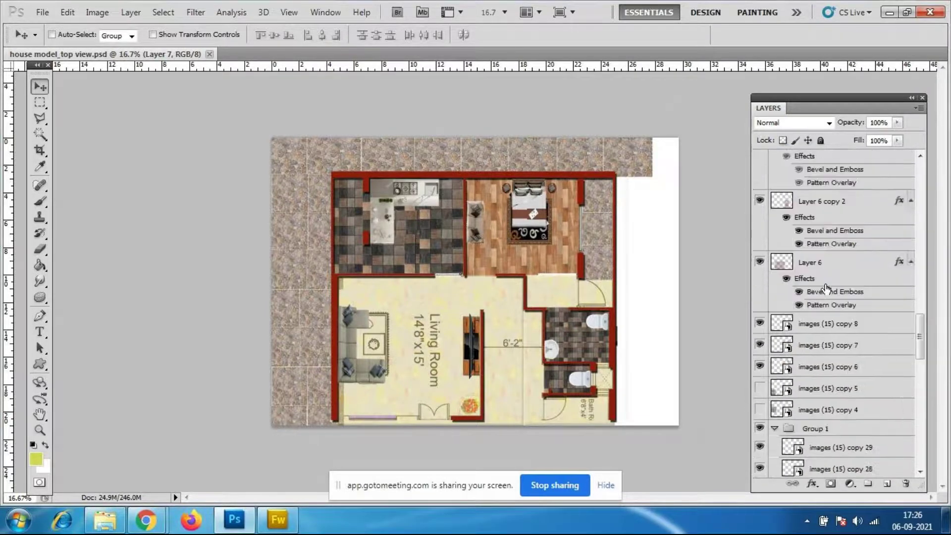
pyautogui.scroll(-3, 769, 393)
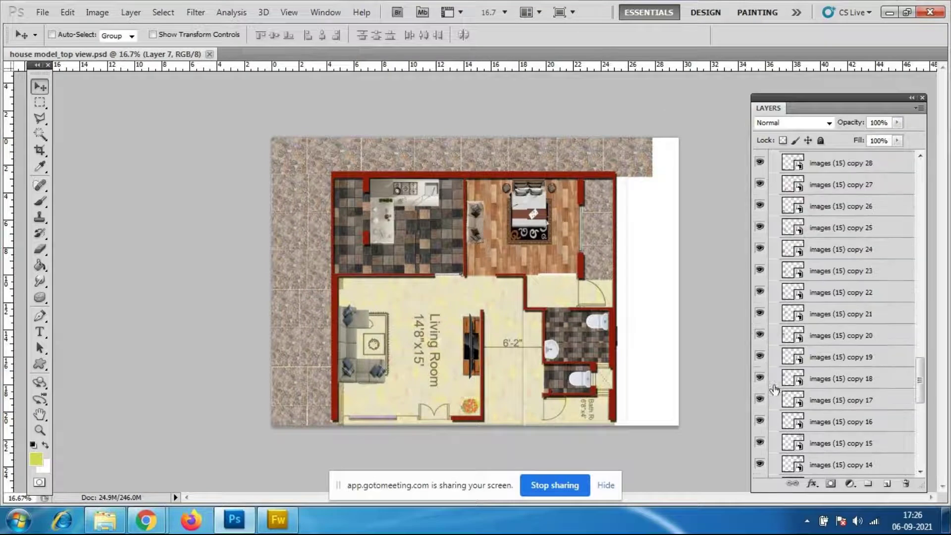
pyautogui.click(761, 357)
pyautogui.click(760, 357)
pyautogui.click(761, 358)
pyautogui.click(761, 357)
pyautogui.click(764, 443)
pyautogui.click(763, 443)
# Pick the layer under the kitchen floor, and toggle Group 2 and _lp_9137 copy 29 off and on to identify their tiles
pyautogui.rightClick(442, 240)
pyautogui.click(478, 247)
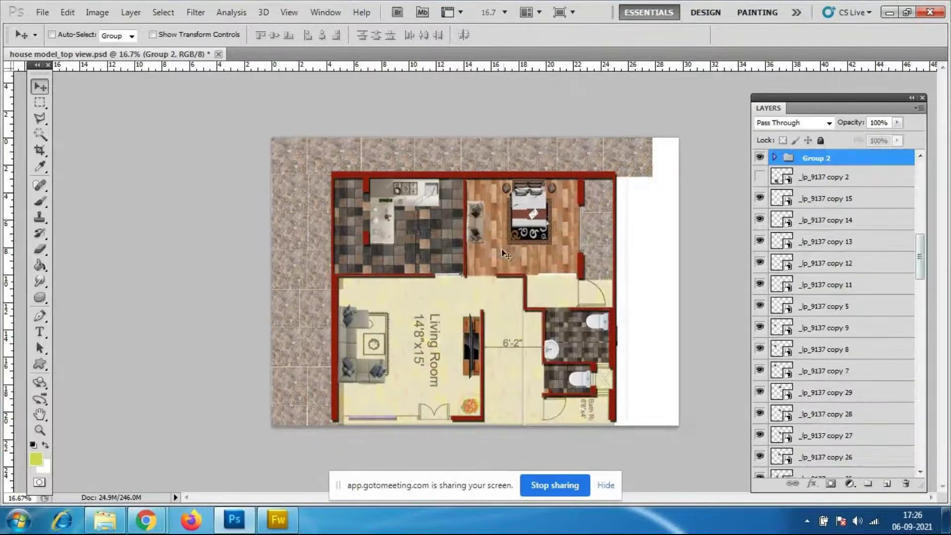
pyautogui.click(760, 158)
pyautogui.click(760, 159)
pyautogui.click(760, 393)
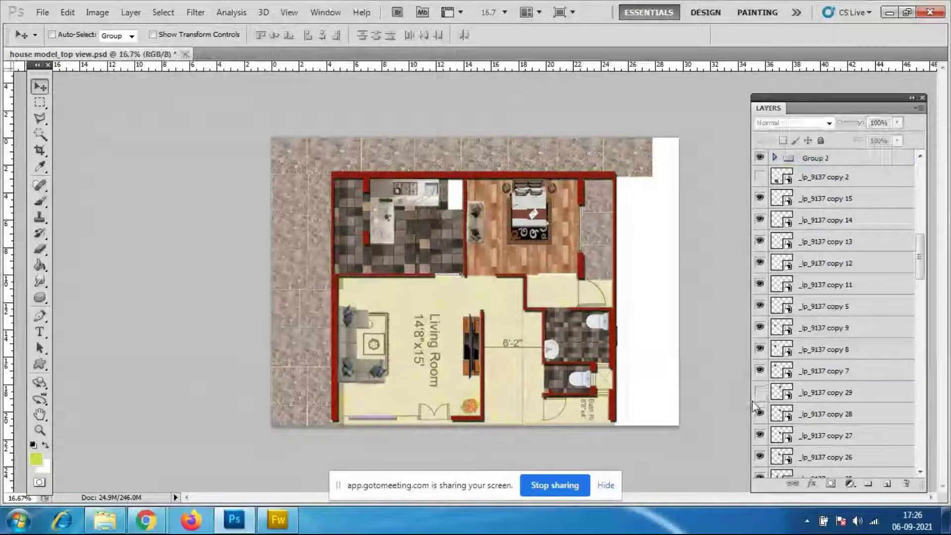
pyautogui.click(760, 392)
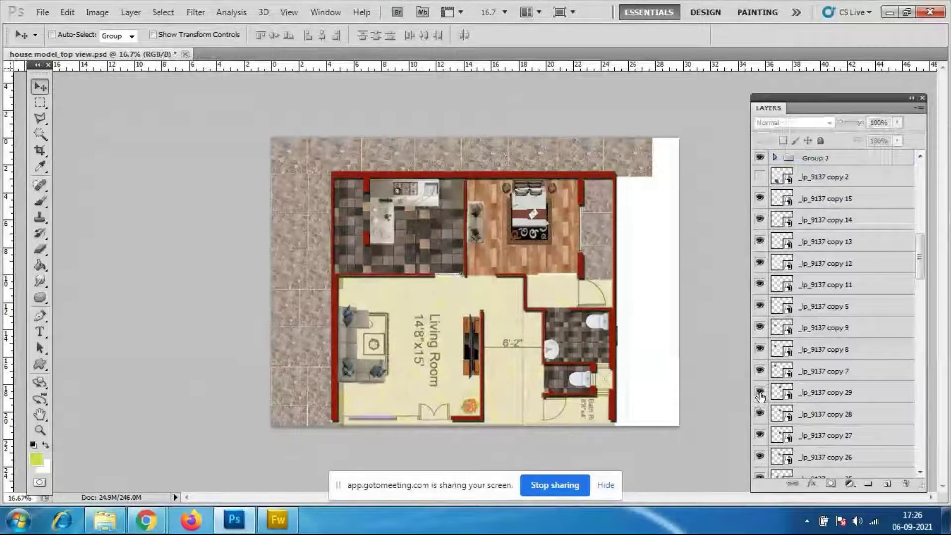
# Group the kitchen tile layers from _lp_9137 copy 5 down to _lp_9137 copy 28
pyautogui.click(818, 414)
pyautogui.keyDown('shift'); pyautogui.click(828, 313); pyautogui.keyUp('shift')
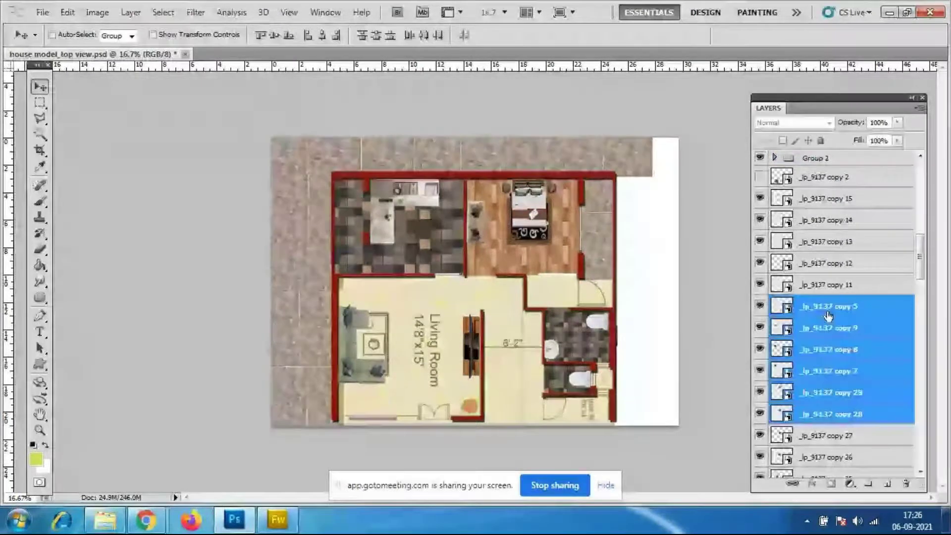
pyautogui.hotkey('ctrl', 'g')
pyautogui.click(760, 304)
pyautogui.click(761, 323)
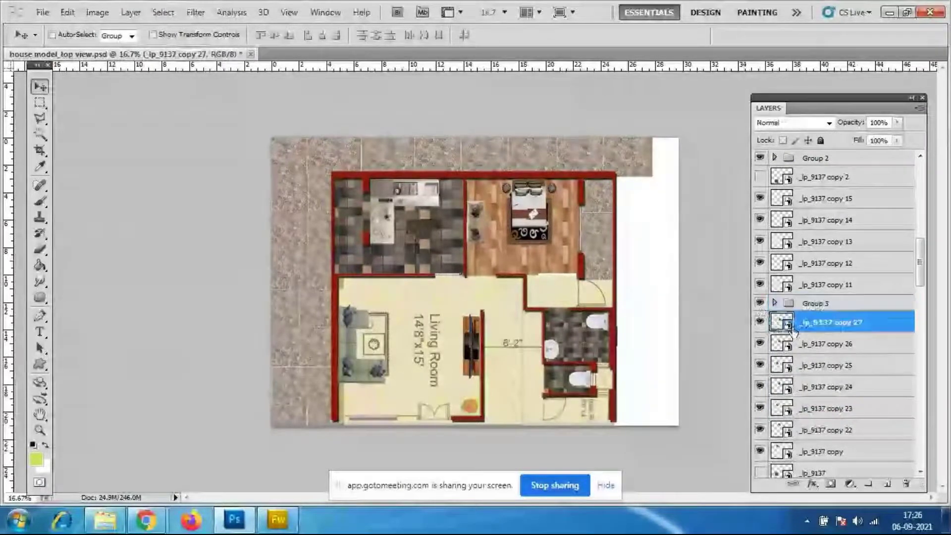
# Expand Group 3 and move the loose tile layers _lp_9137 copy 24, 25, 26 and 27 into it
pyautogui.click(774, 302)
pyautogui.scroll(-2, 866, 385)
pyautogui.scroll(-3, 866, 385)
pyautogui.moveTo(842, 207); pyautogui.dragTo(892, 190)
pyautogui.moveTo(815, 228); pyautogui.dragTo(825, 202)
pyautogui.moveTo(831, 259); pyautogui.dragTo(859, 247)
# Group the tile layers from _lp_9137 copy 5 down to _lp_9137 copy 22 into a nested group inside Group 3
pyautogui.scroll(5, 861, 251)
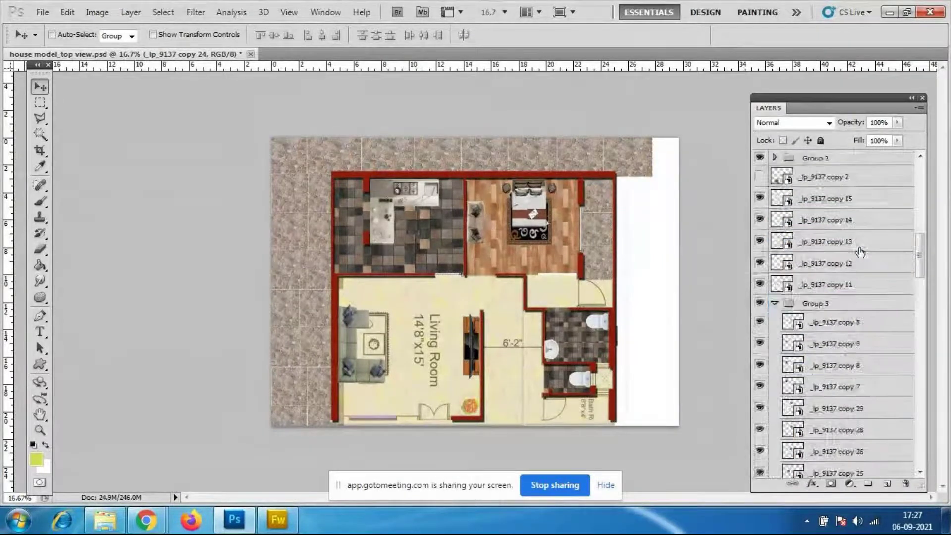
pyautogui.scroll(-3, 860, 251)
pyautogui.click(865, 261)
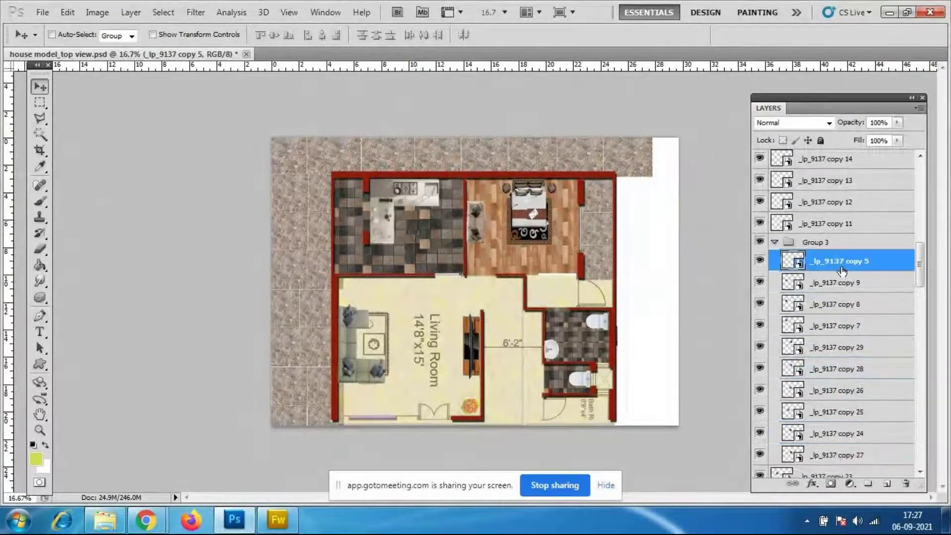
pyautogui.scroll(12, 852, 317)
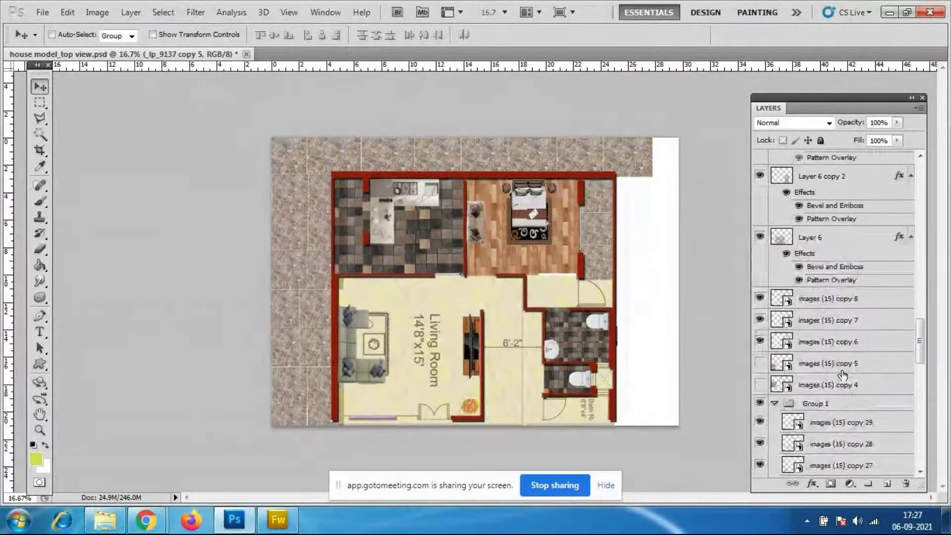
pyautogui.scroll(-10, 867, 352)
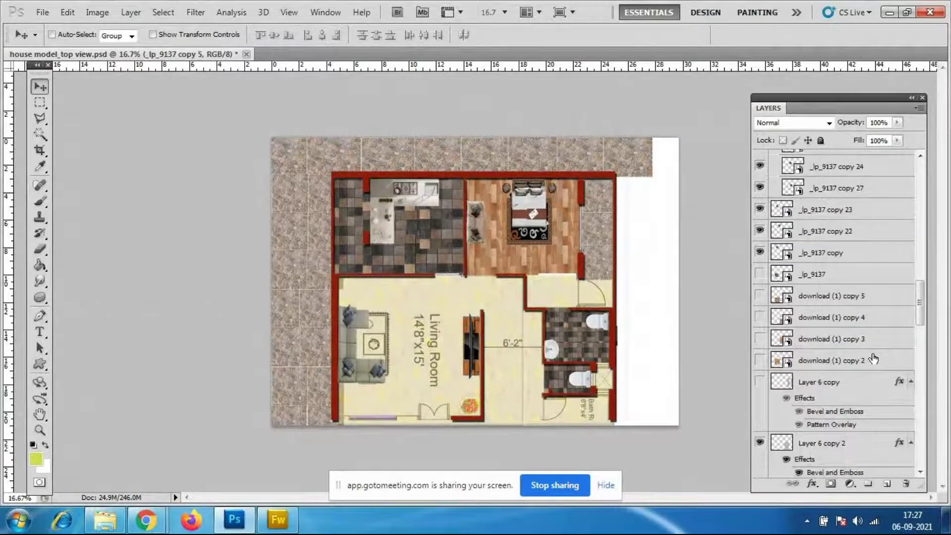
pyautogui.scroll(5, 874, 359)
pyautogui.scroll(-5, 871, 367)
pyautogui.scroll(5, 924, 334)
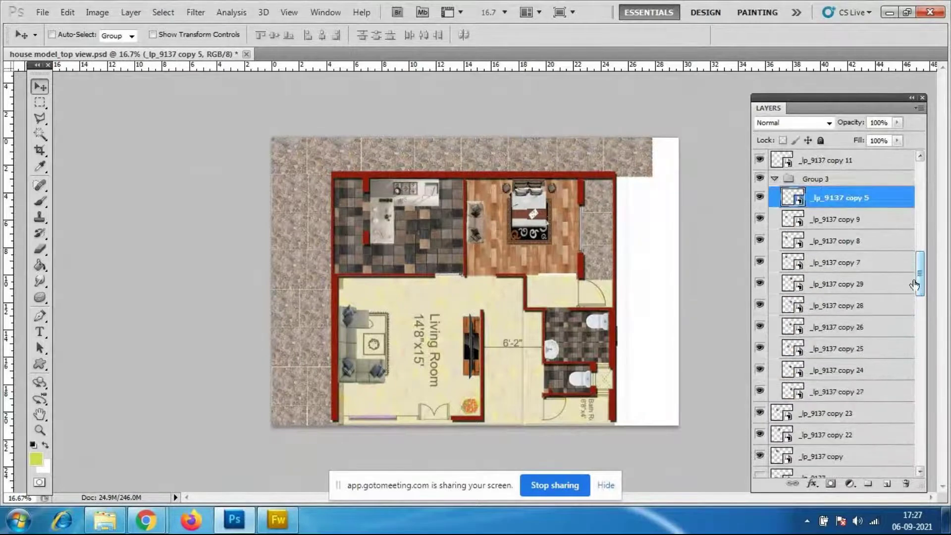
pyautogui.keyDown('shift'); pyautogui.click(813, 436); pyautogui.keyUp('shift')
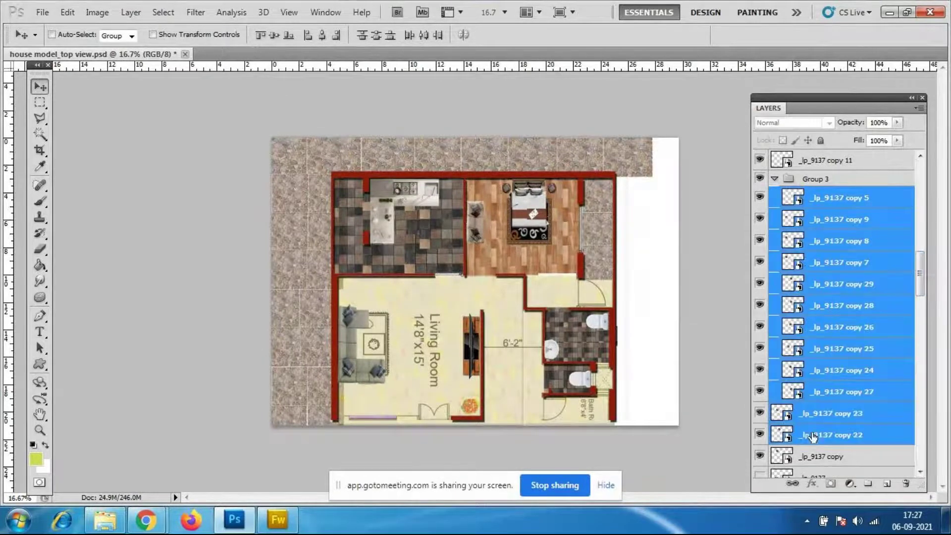
pyautogui.hotkey('ctrl', 'g')
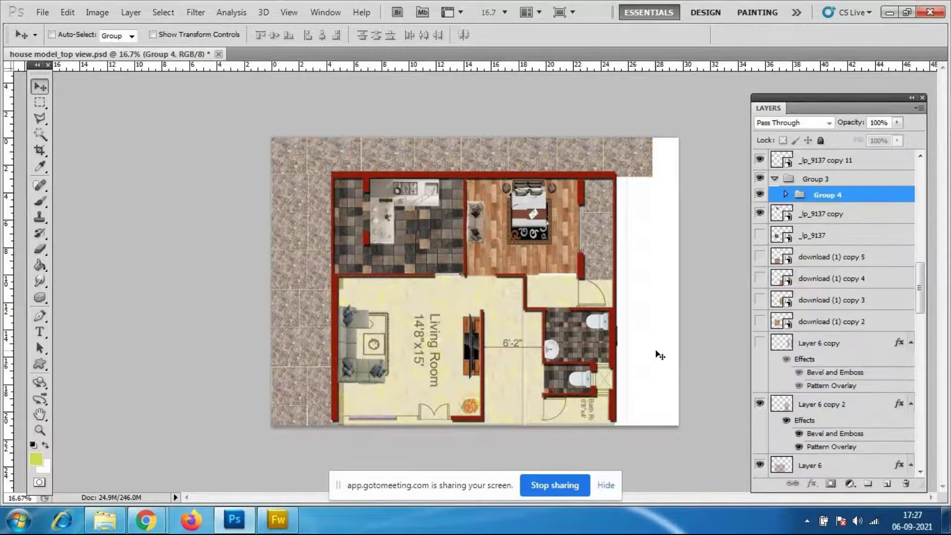
# Toggle the visibility of Group 4 repeatedly to check which kitchen tiles it contains
pyautogui.click(759, 195)
pyautogui.click(759, 195)
pyautogui.click(760, 194)
pyautogui.click(759, 195)
pyautogui.click(760, 195)
pyautogui.click(760, 195)
pyautogui.click(759, 194)
pyautogui.click(759, 195)
pyautogui.click(759, 194)
pyautogui.click(760, 195)
# Select Layer 6 copy 2 and toggle its visibility to identify the floor area it covers
pyautogui.click(843, 412)
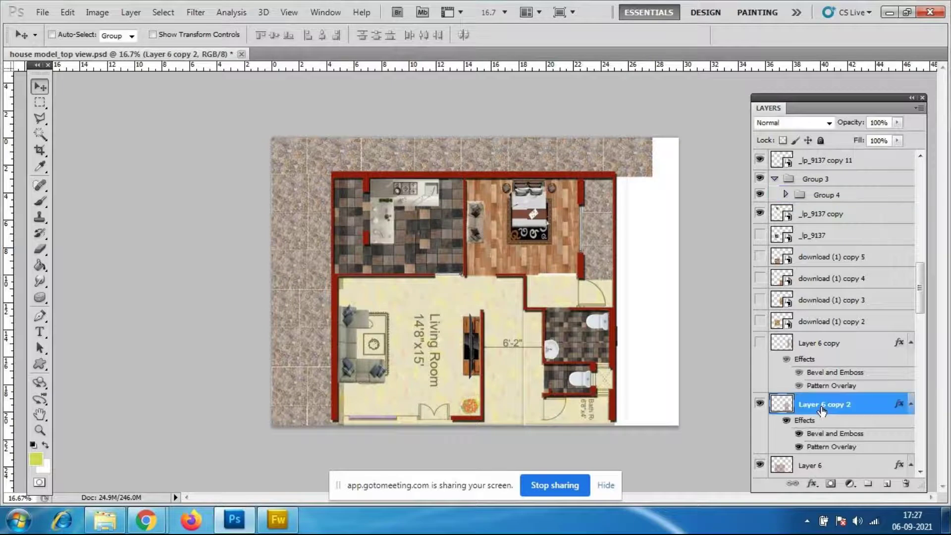
pyautogui.click(760, 404)
pyautogui.click(760, 404)
pyautogui.click(760, 404)
pyautogui.click(759, 404)
# Duplicate Layer 6 copy 2 within the same document and raise the duplicate above the kitchen tile group in the layer stack
pyautogui.rightClick(843, 406)
pyautogui.click(817, 128)
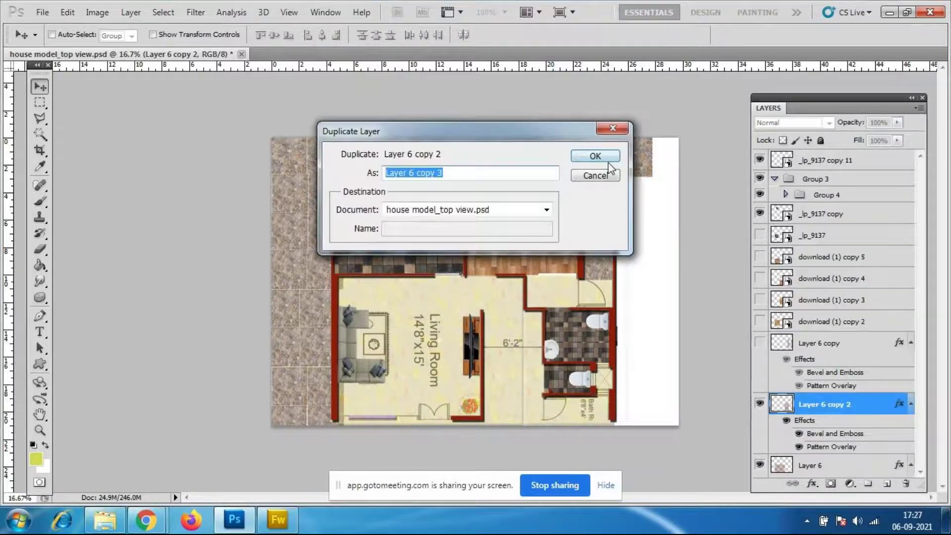
pyautogui.click(608, 153)
pyautogui.hotkey('ctrl', ']')
pyautogui.hotkey('ctrl', ']')
pyautogui.hotkey('ctrl', ']')
pyautogui.hotkey('ctrl', ']')
pyautogui.hotkey('ctrl', ']')
pyautogui.hotkey('ctrl', ']')
pyautogui.hotkey('ctrl', ']')
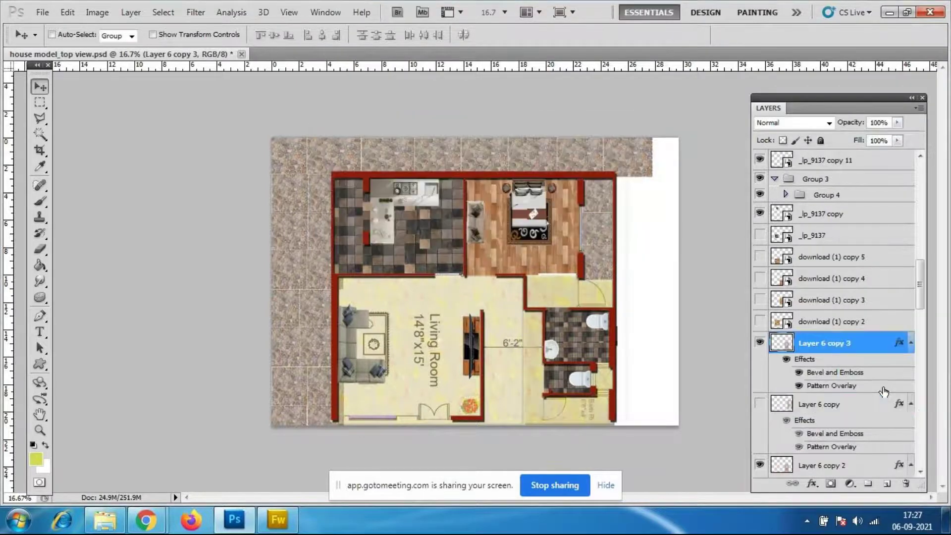
pyautogui.hotkey('ctrl', ']')
pyautogui.hotkey('ctrl', ']')
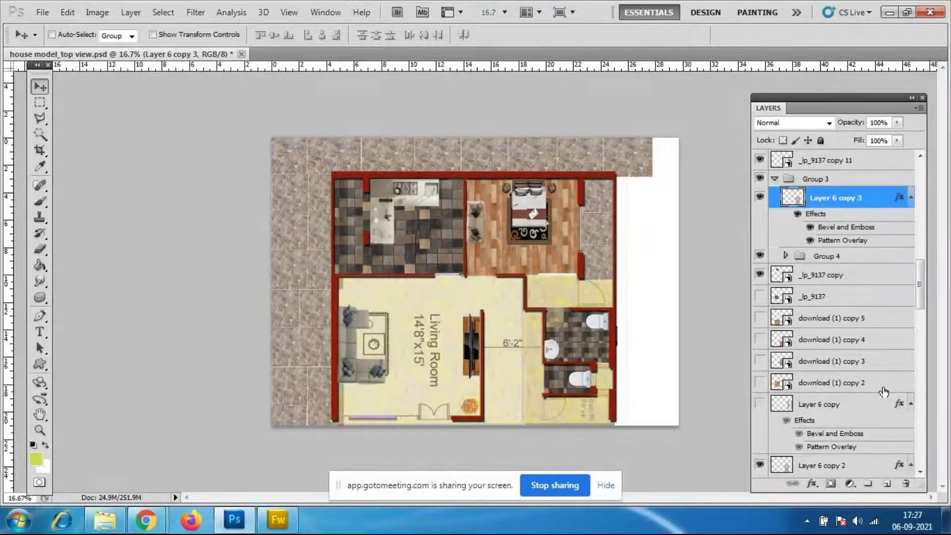
# Move the duplicated cream floor over the kitchen and try to resize it to the kitchen's walls with Free Transform
pyautogui.moveTo(573, 378); pyautogui.dragTo(412, 312)
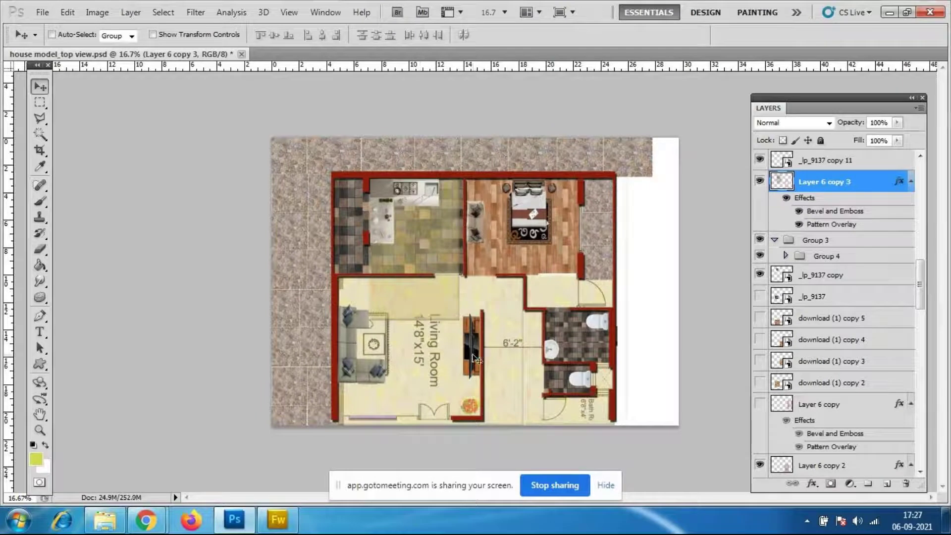
pyautogui.hotkey('ctrl', 't')
pyautogui.moveTo(414, 320); pyautogui.dragTo(415, 271)
pyautogui.moveTo(458, 221); pyautogui.dragTo(464, 221)
pyautogui.press('Return')
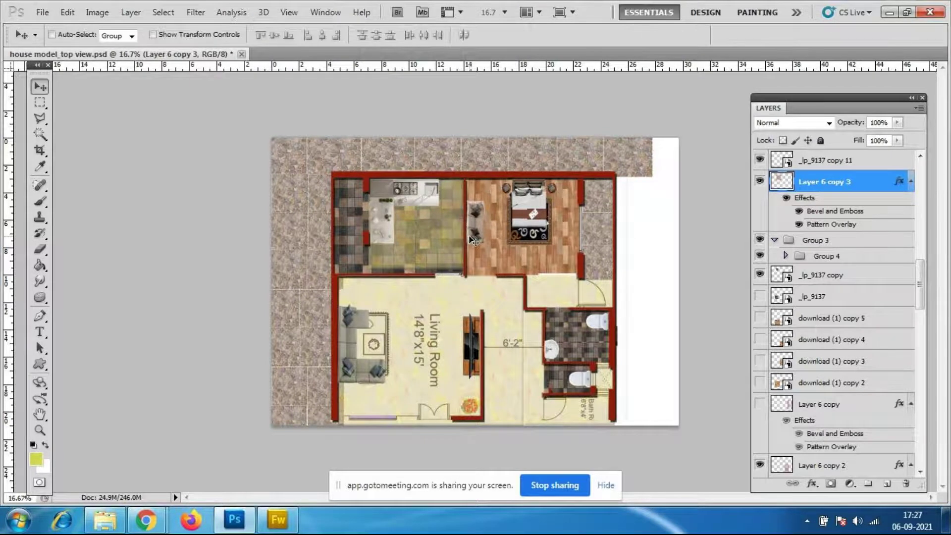
# Hide Group 3 to compare the kitchen floors, and restore it with the duplicated cream floor layer hidden
pyautogui.click(761, 240)
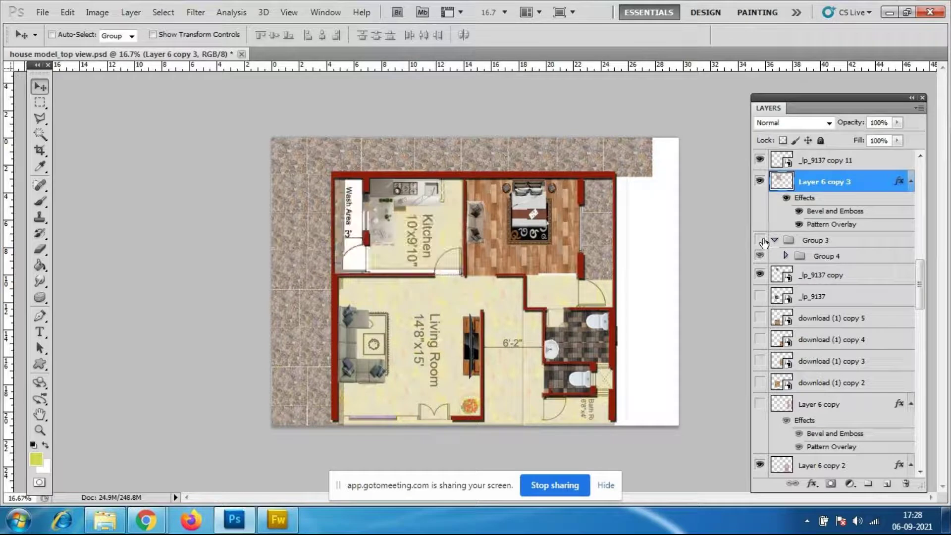
pyautogui.moveTo(440, 244); pyautogui.dragTo(439, 237)
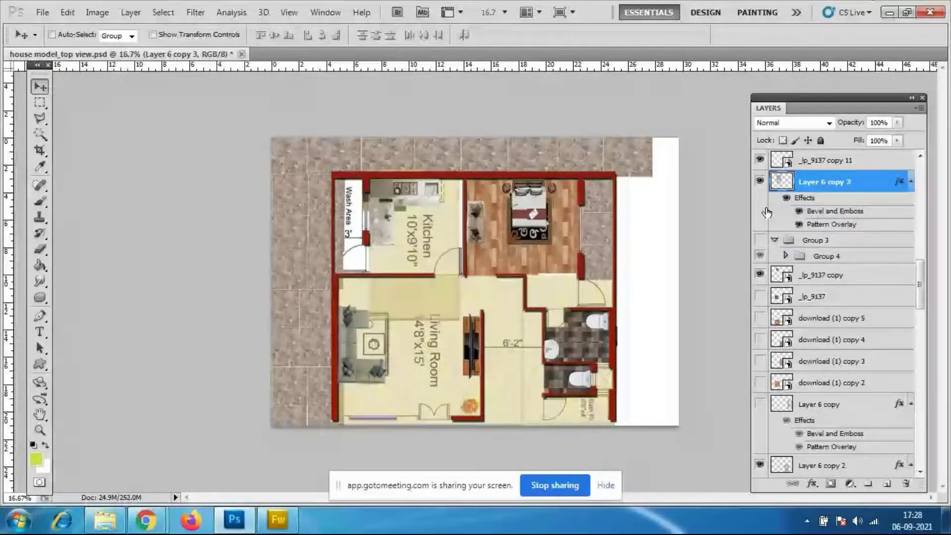
pyautogui.click(760, 182)
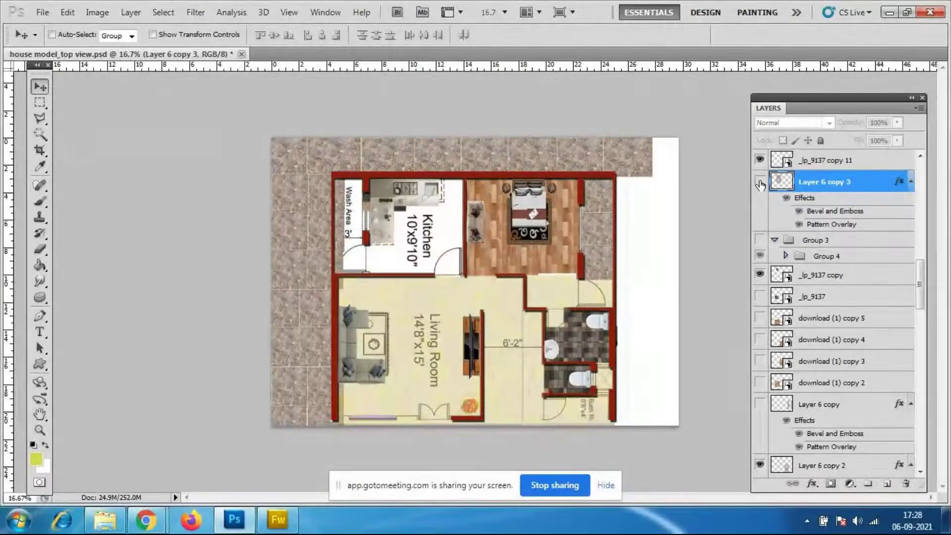
pyautogui.click(760, 240)
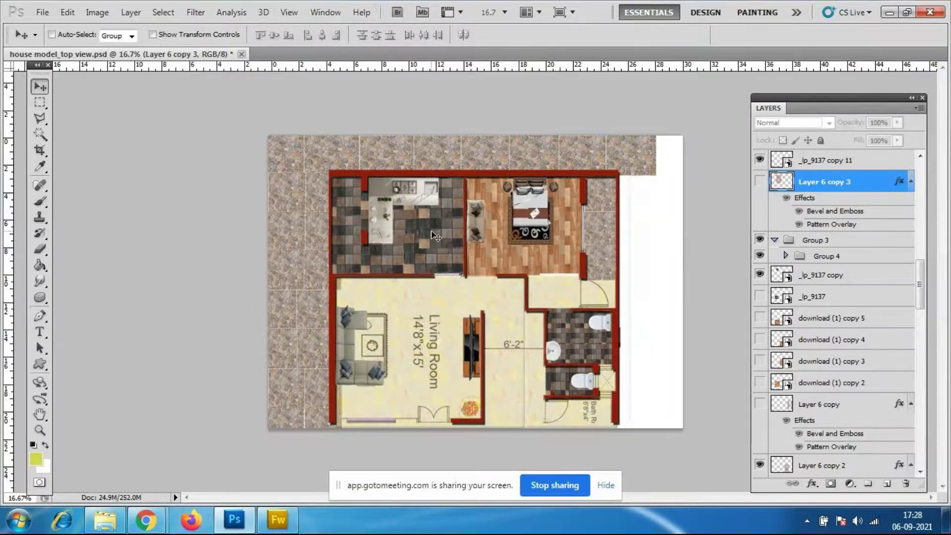
# Examine the kitchen, bedroom, living room and bathrooms of the floor plan at closer and wider zoom
pyautogui.scroll(3, 431, 227)
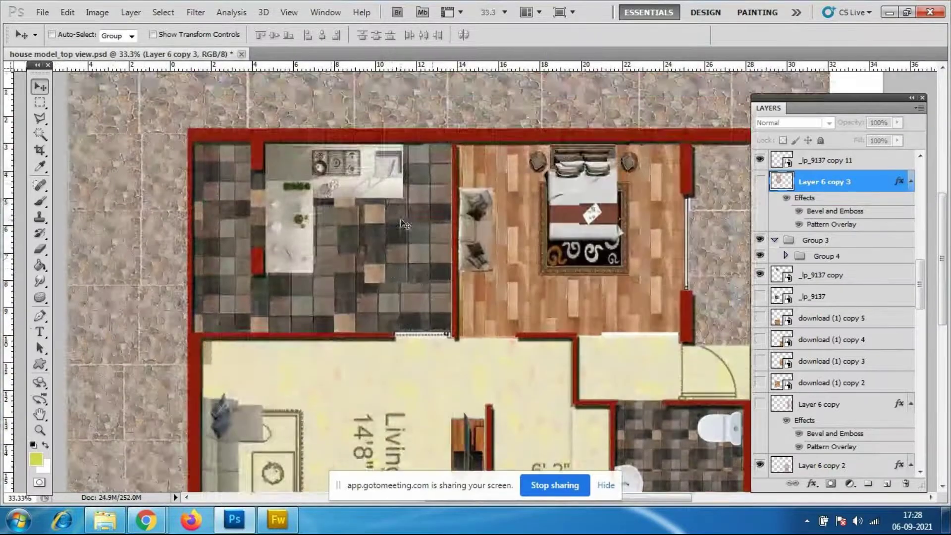
pyautogui.scroll(-5, 476, 313)
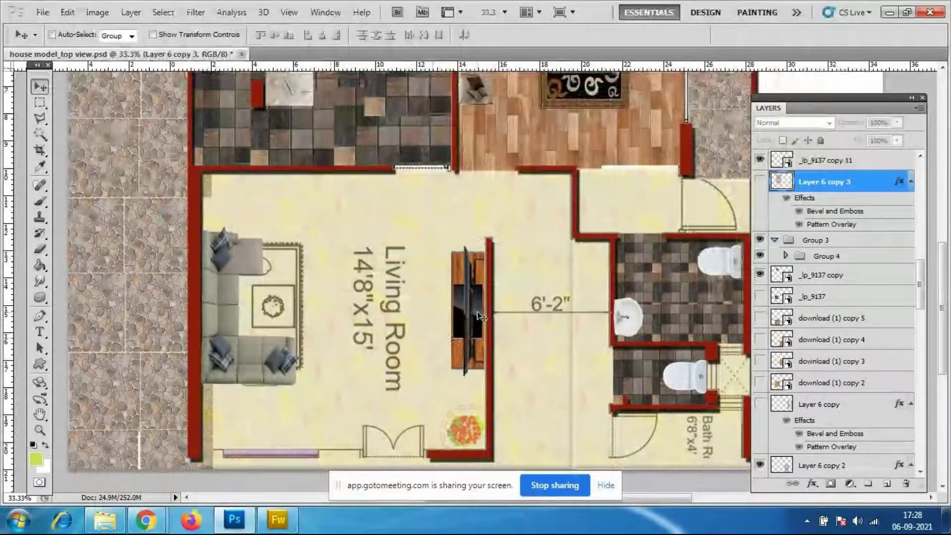
pyautogui.scroll(-1, 480, 316)
pyautogui.scroll(-1, 492, 306)
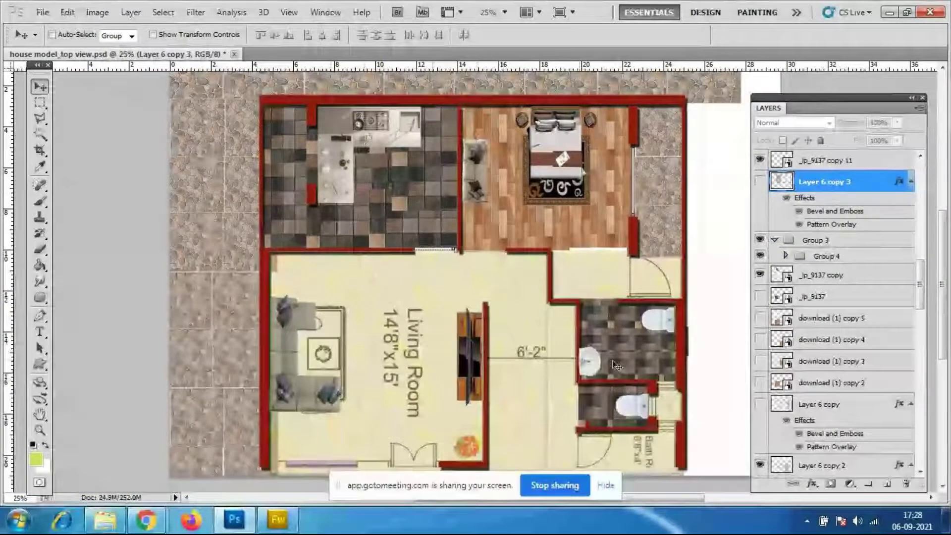
pyautogui.scroll(-5, 849, 347)
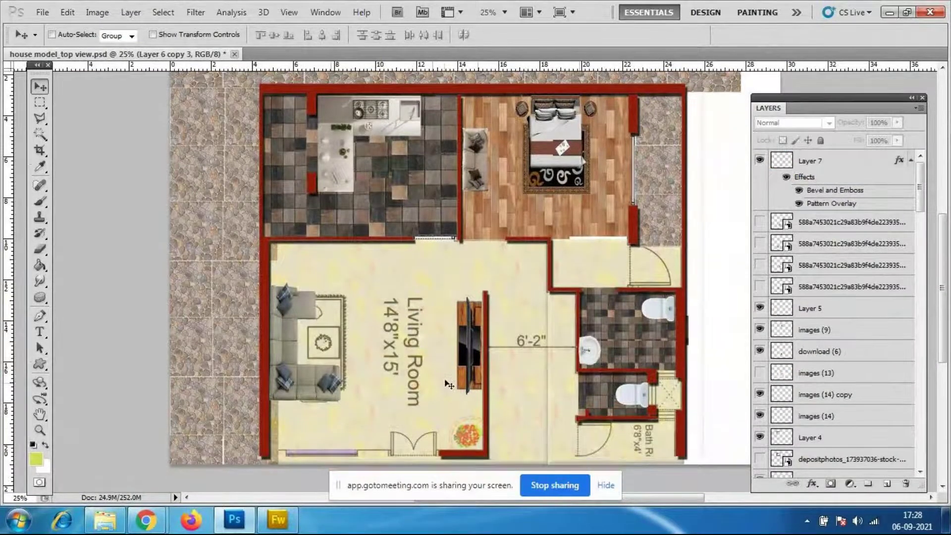
pyautogui.hotkey('ctrl', '-')
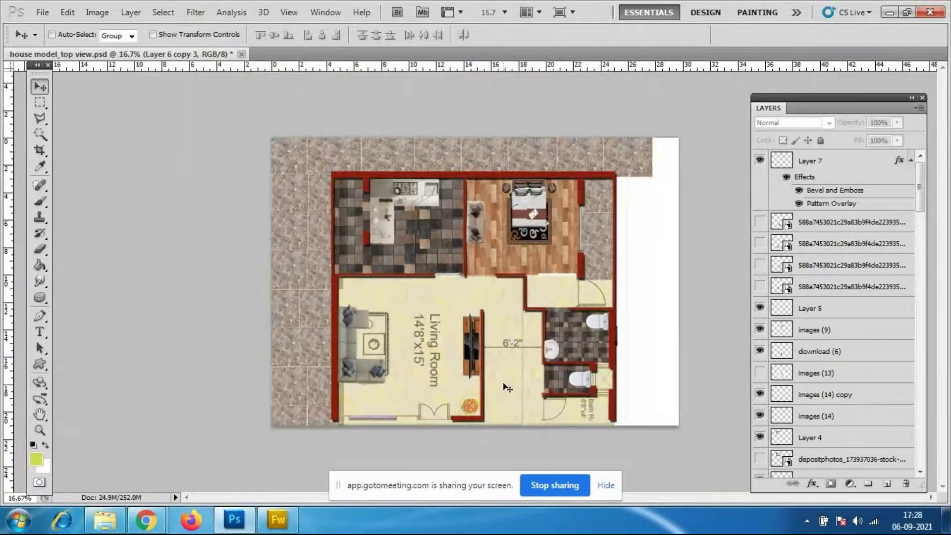
pyautogui.hotkey('ctrl', '+')
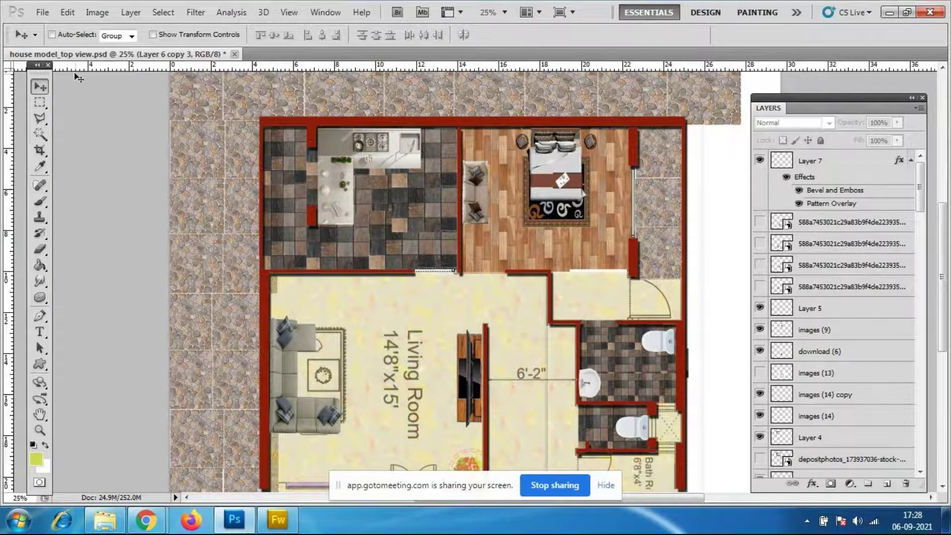
pyautogui.scroll(-3, 499, 316)
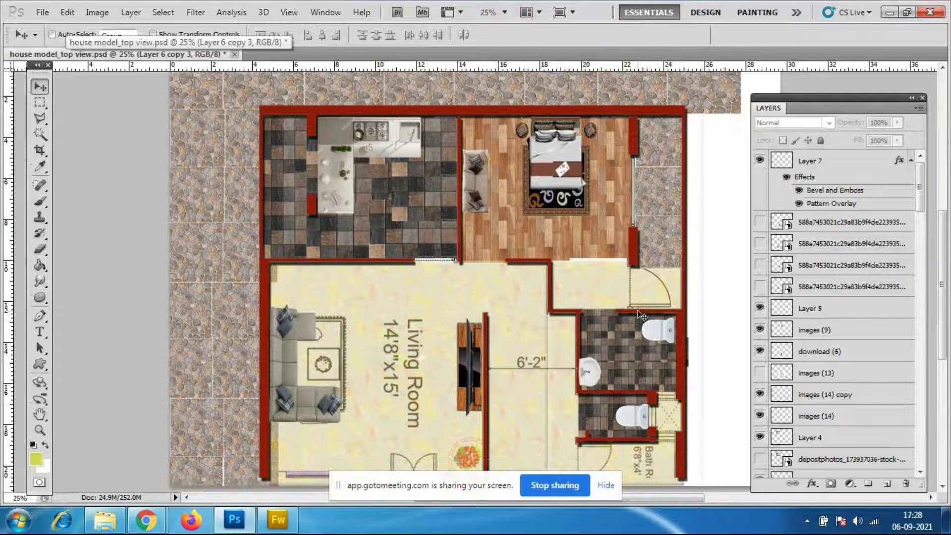
# Save the floor plan document house model_top view.psd and close it
pyautogui.click(43, 11)
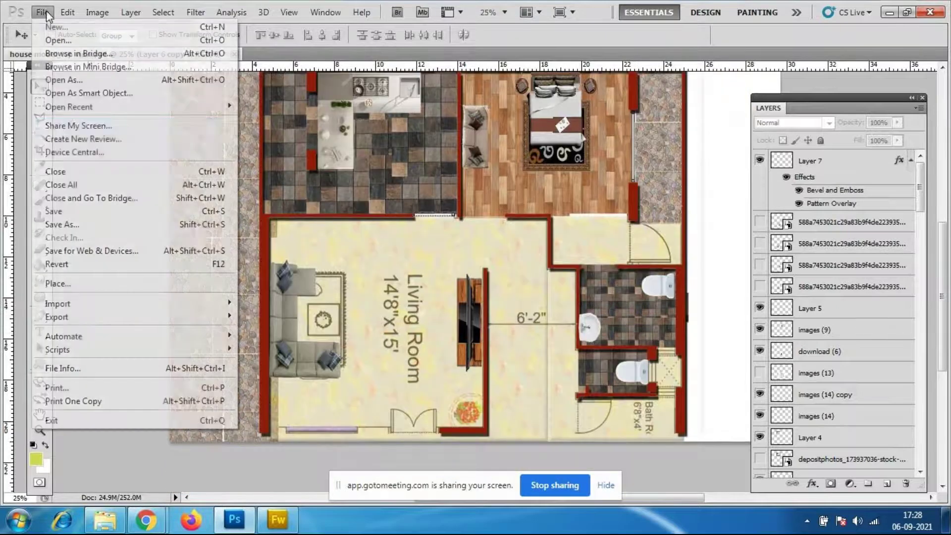
pyautogui.click(53, 213)
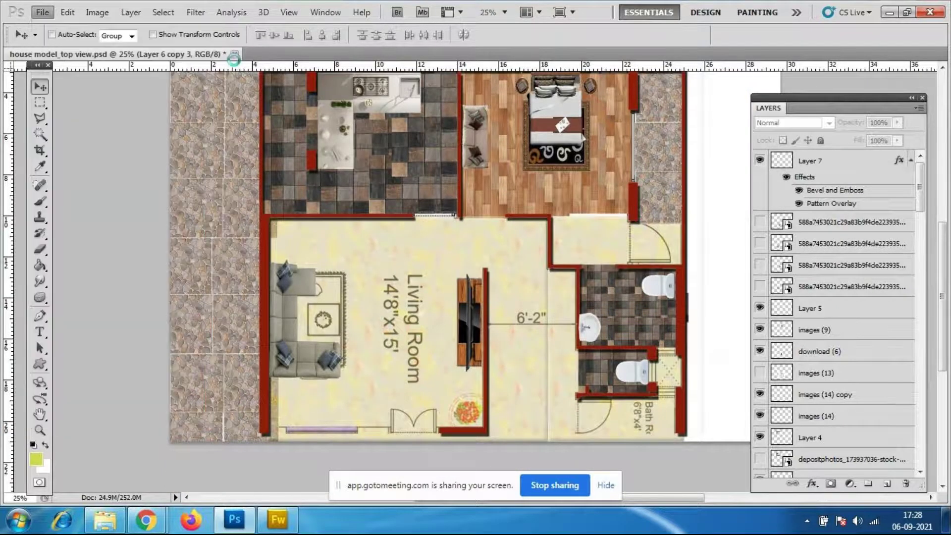
pyautogui.click(228, 54)
# Open makeup-fashion-girl-blue-style-wallpaper-preview from the photoshop folder's poster subfolder, and move the Layers panel clear of the image
pyautogui.click(44, 11)
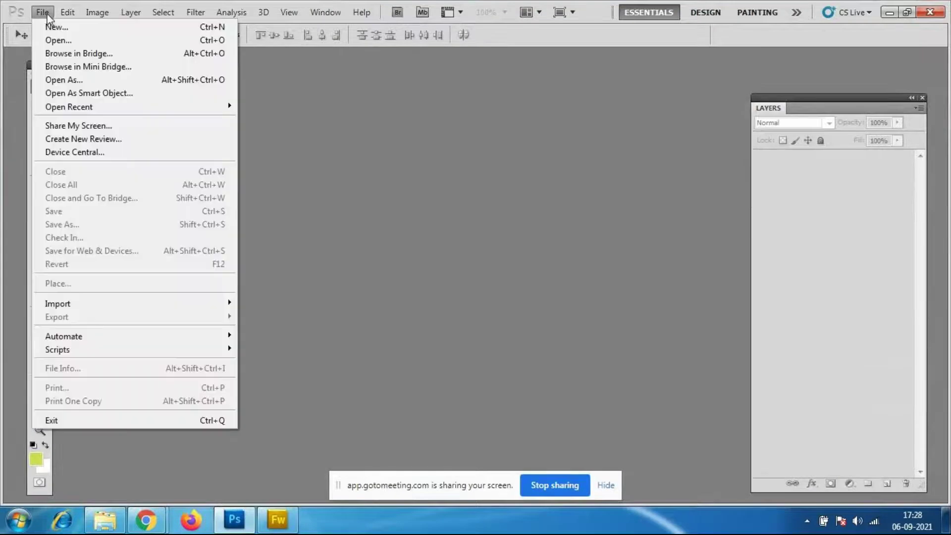
pyautogui.click(80, 40)
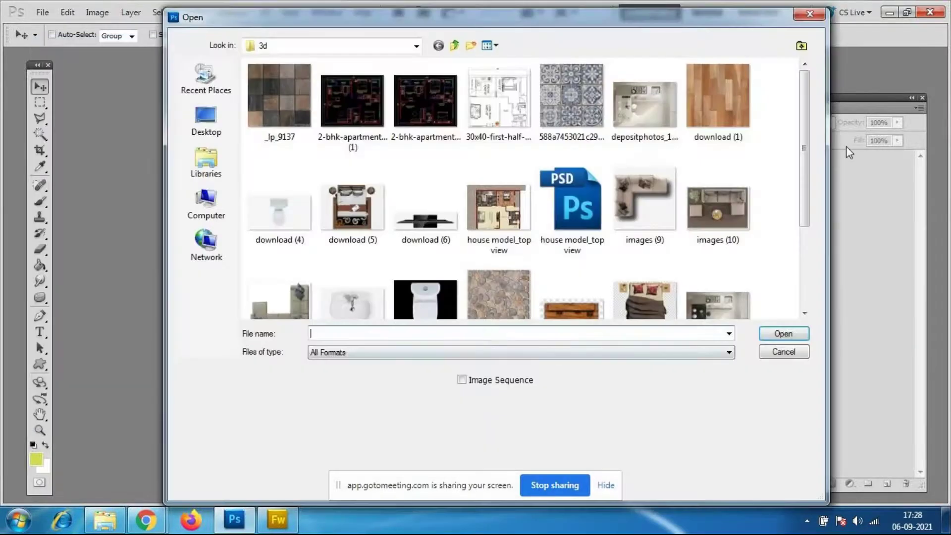
pyautogui.click(455, 46)
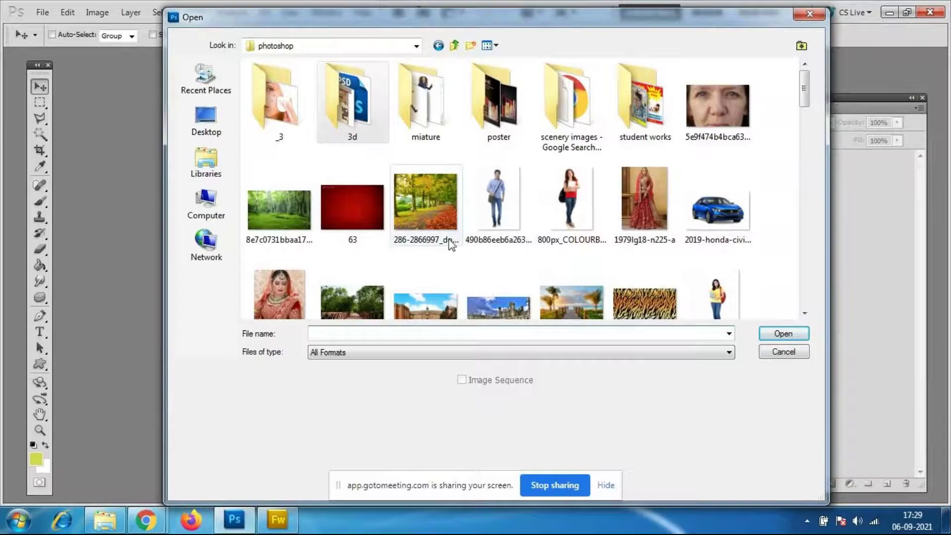
pyautogui.moveTo(806, 105); pyautogui.dragTo(806, 105)
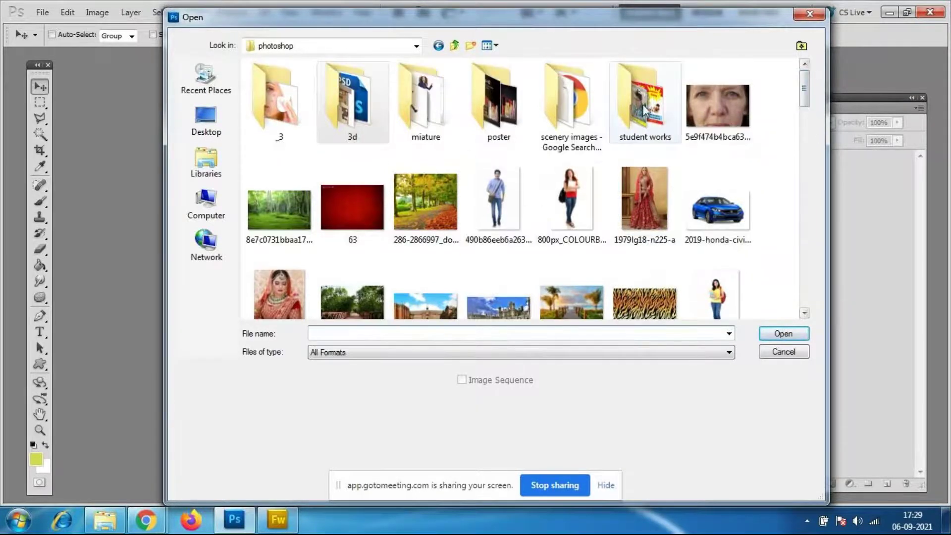
pyautogui.doubleClick(499, 99)
pyautogui.rightClick(631, 288)
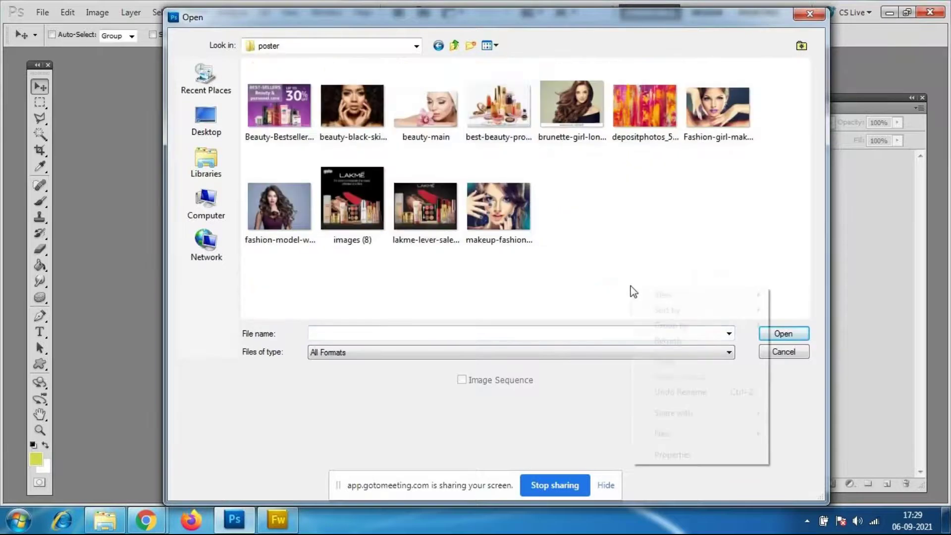
pyautogui.click(667, 340)
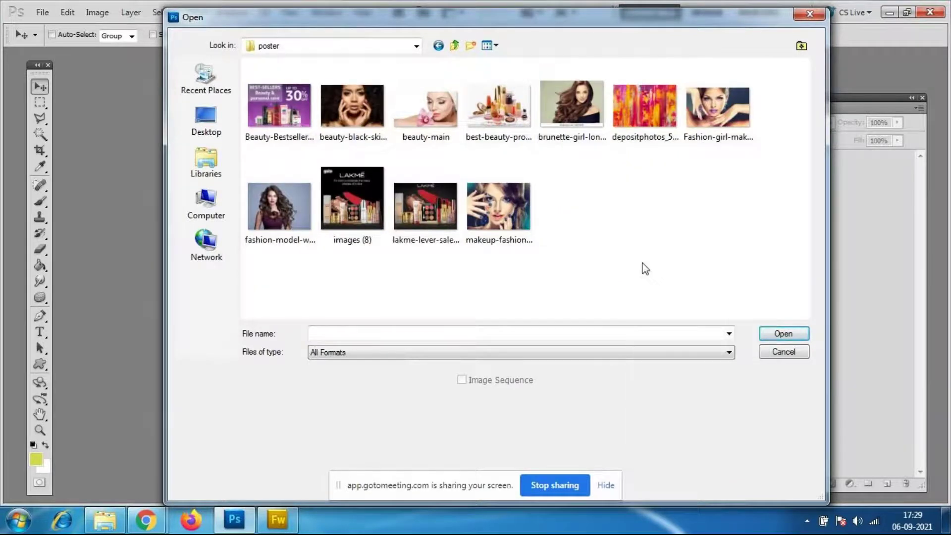
pyautogui.click(498, 206)
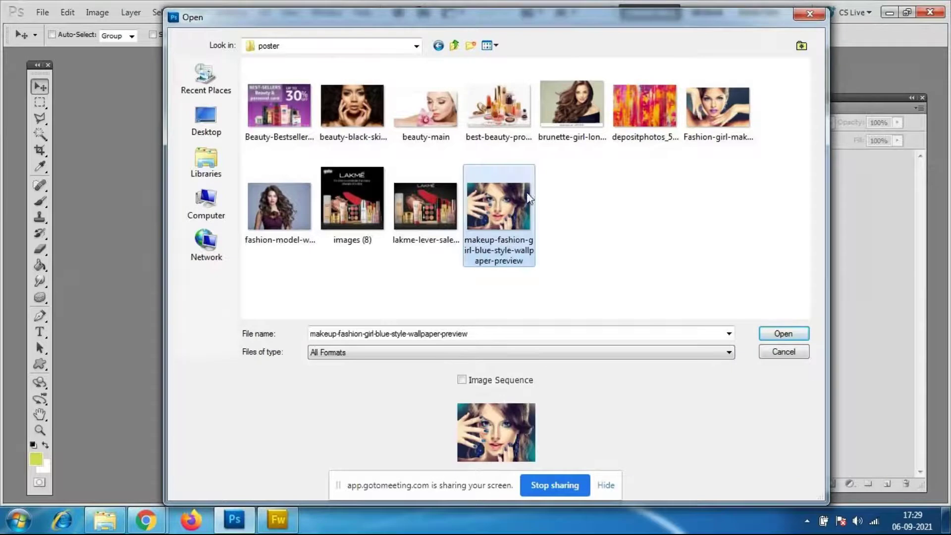
pyautogui.click(784, 333)
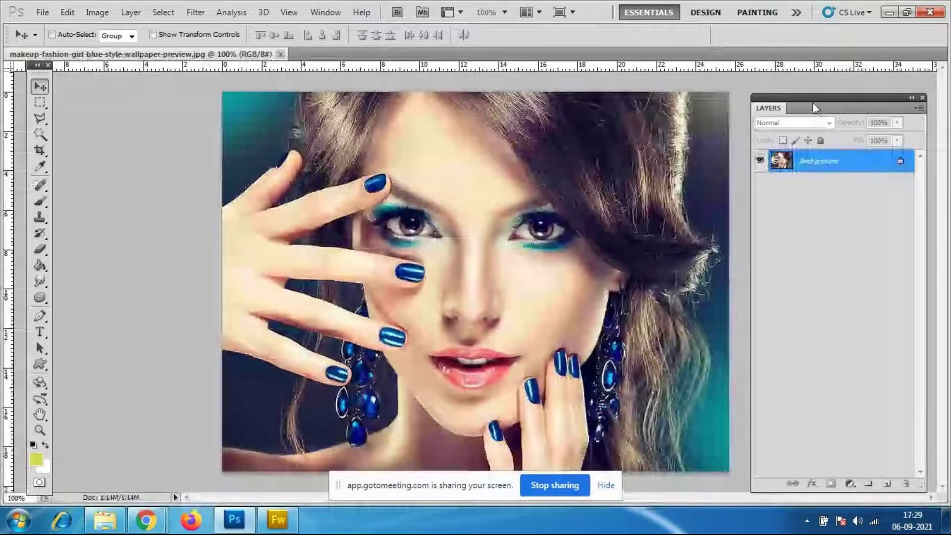
pyautogui.moveTo(815, 108); pyautogui.dragTo(847, 104)
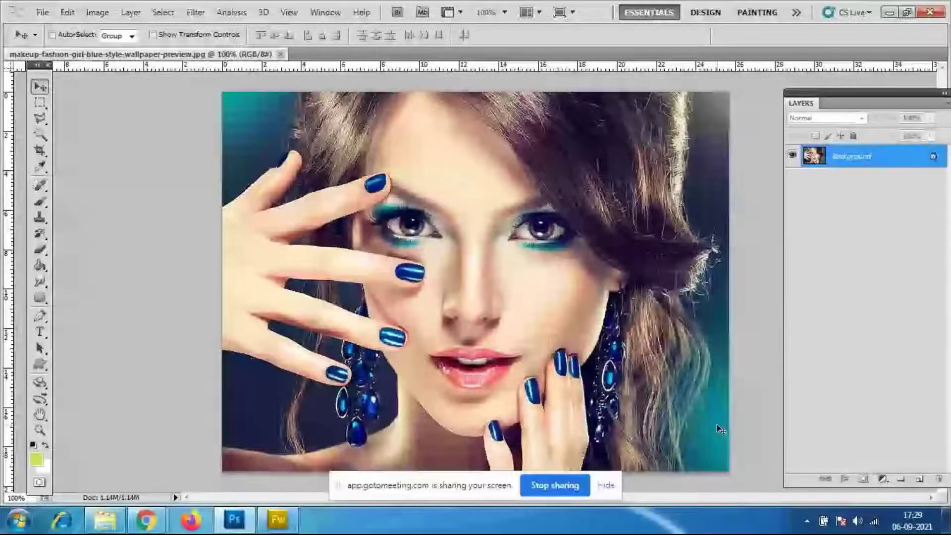
# Try lowering the portrait's brightness to -62 with Brightness/Contrast
pyautogui.hotkey('ctrl', '-')
pyautogui.click(98, 12)
pyautogui.moveTo(101, 49)
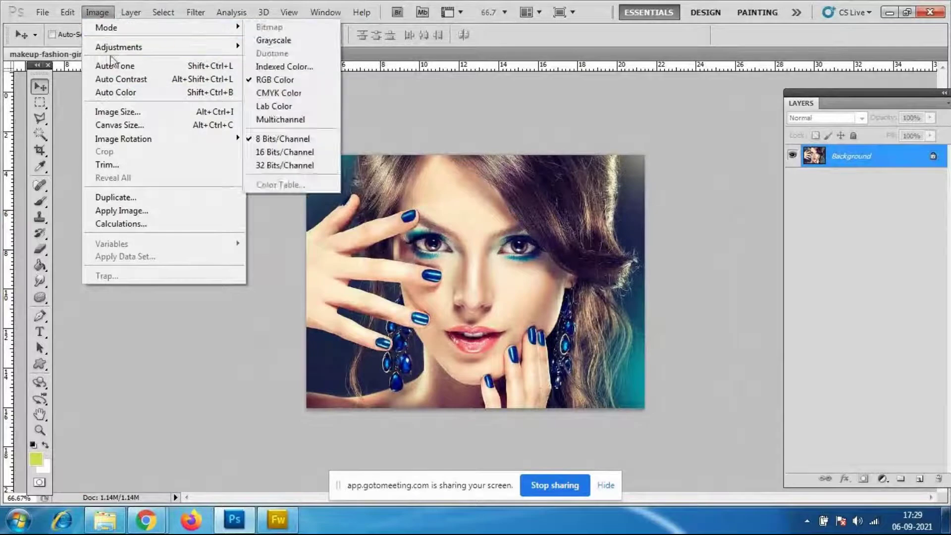
pyautogui.moveTo(108, 45)
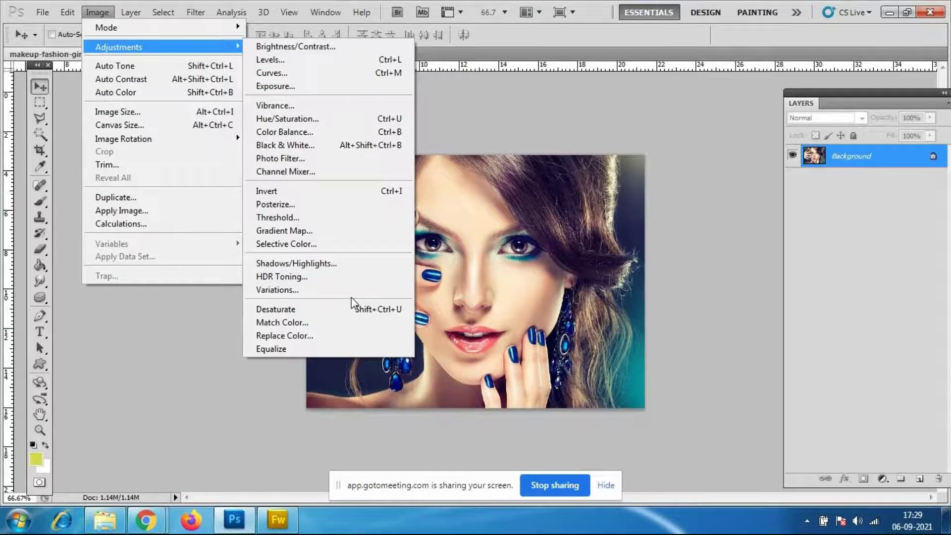
pyautogui.click(363, 47)
pyautogui.moveTo(584, 240); pyautogui.dragTo(207, 162)
pyautogui.moveTo(122, 207); pyautogui.dragTo(94, 223)
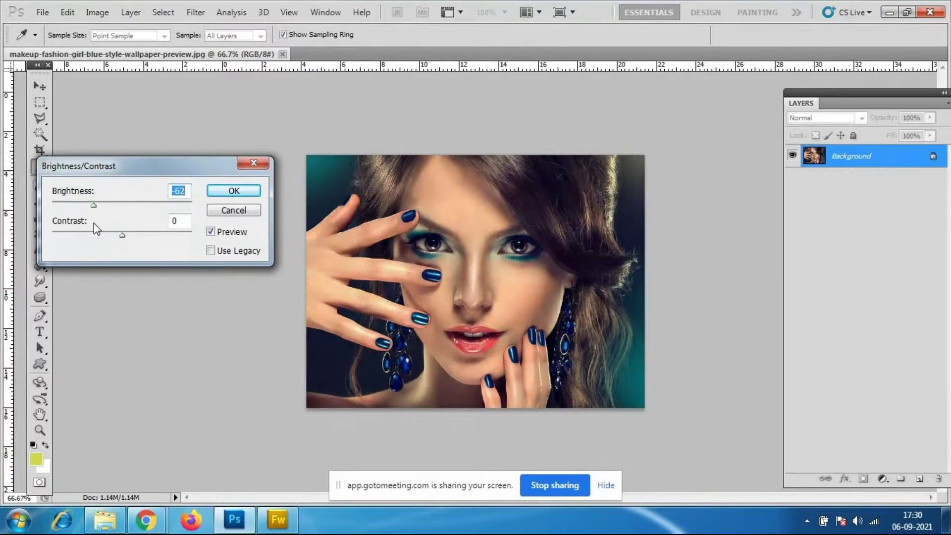
pyautogui.click(250, 213)
pyautogui.click(43, 12)
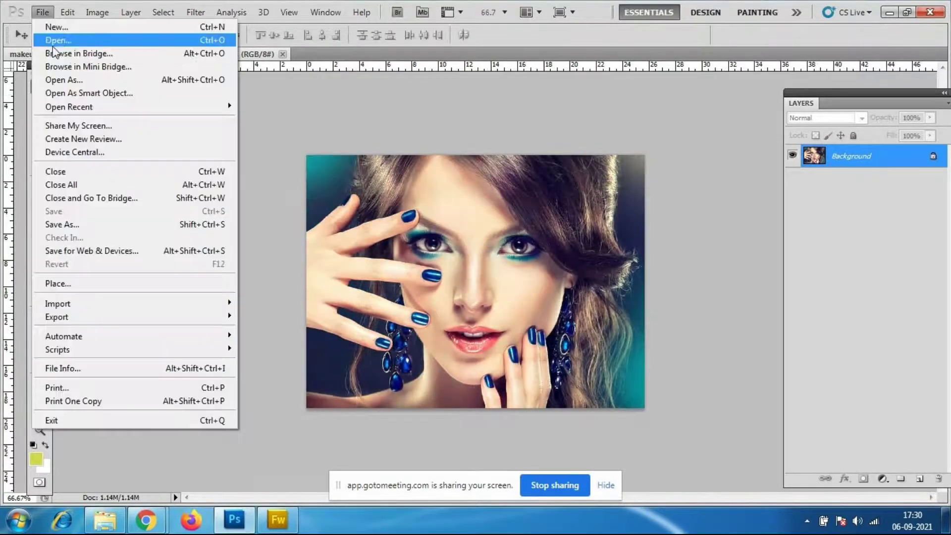
pyautogui.click(53, 41)
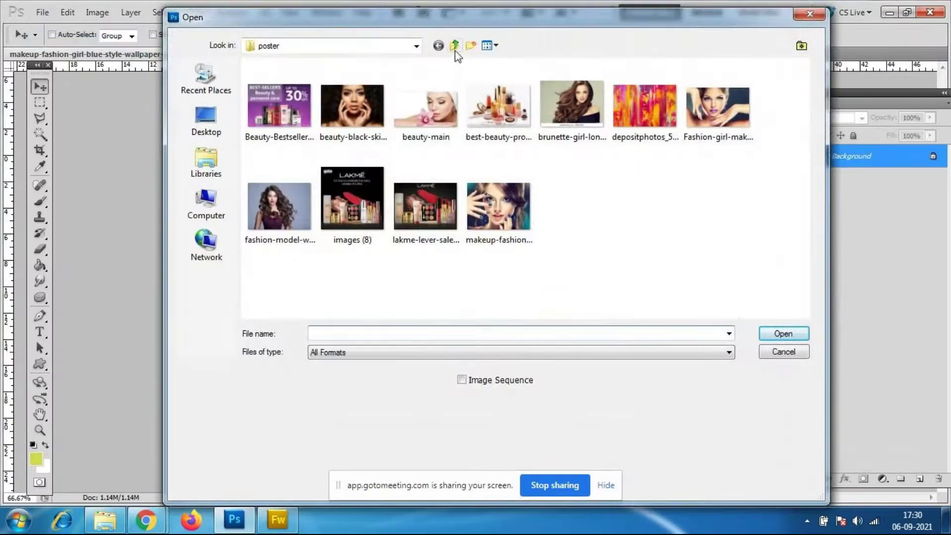
pyautogui.click(452, 45)
pyautogui.scroll(-3, 806, 117)
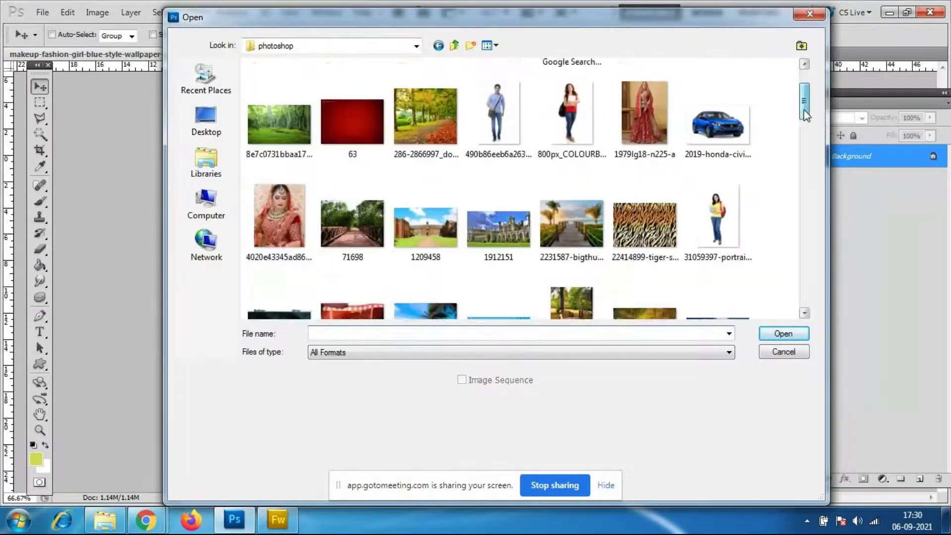
pyautogui.moveTo(804, 119); pyautogui.dragTo(805, 255)
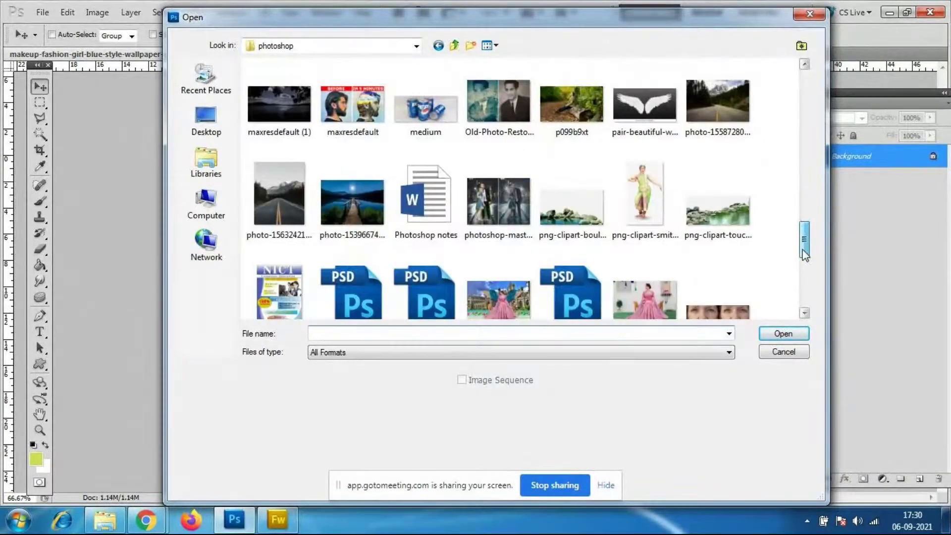
pyautogui.click(331, 205)
pyautogui.doubleClick(340, 229)
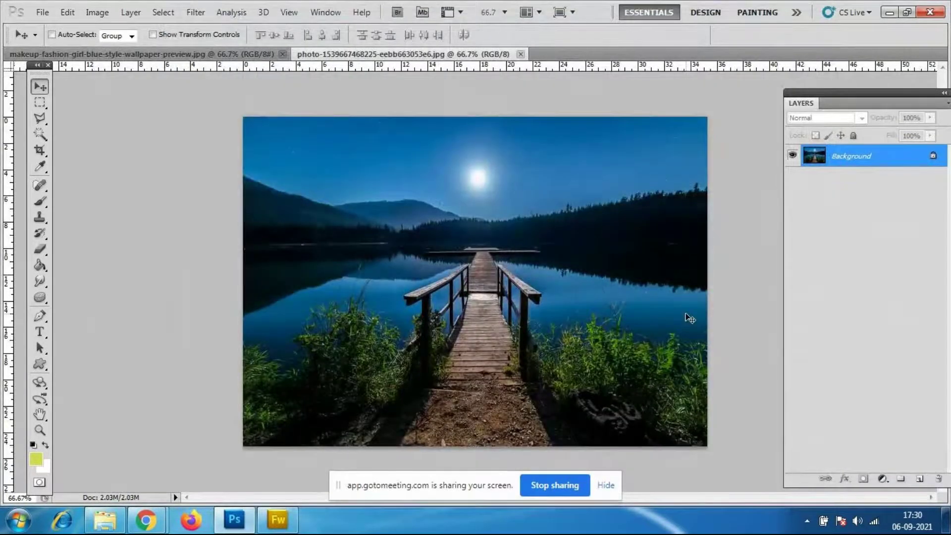
# Duplicate the lake photo's Background layer within the same document as Background copy
pyautogui.click(97, 13)
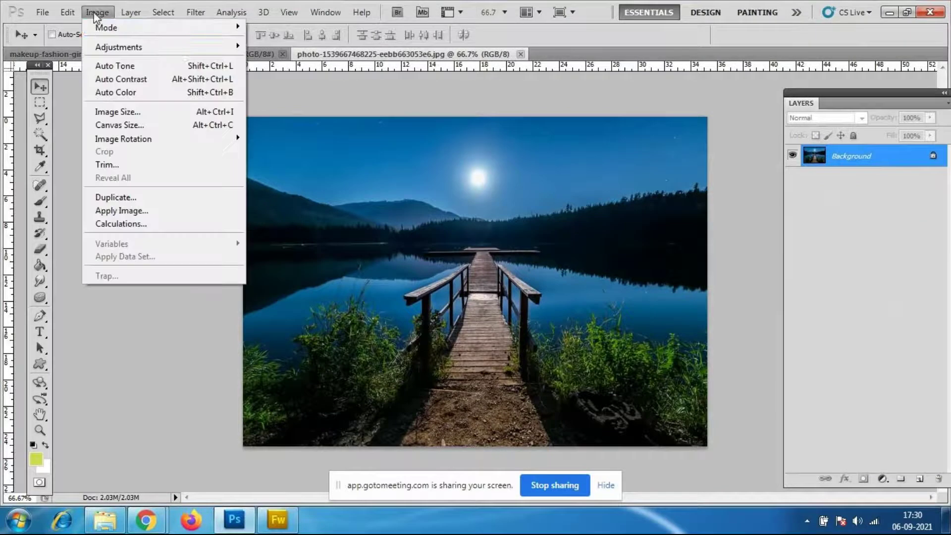
pyautogui.click(872, 169)
pyautogui.rightClick(870, 156)
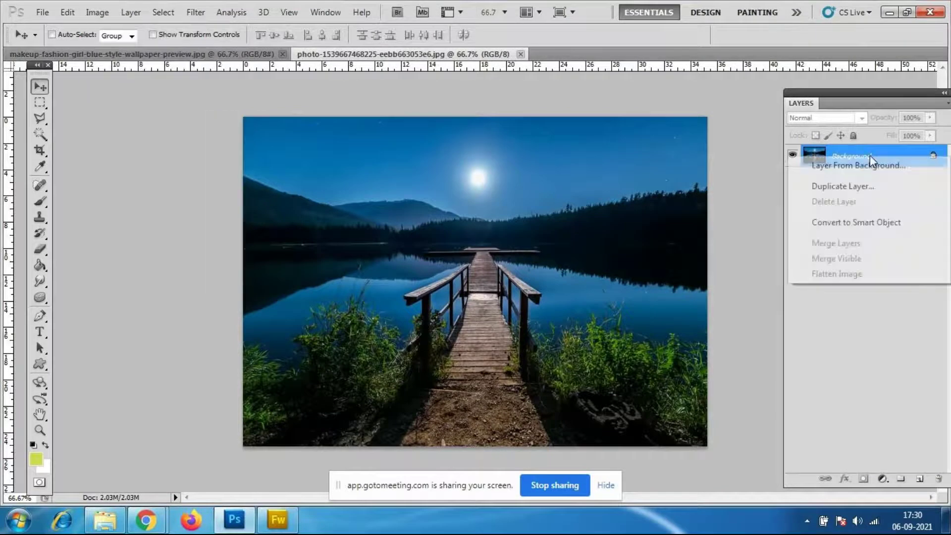
pyautogui.click(871, 186)
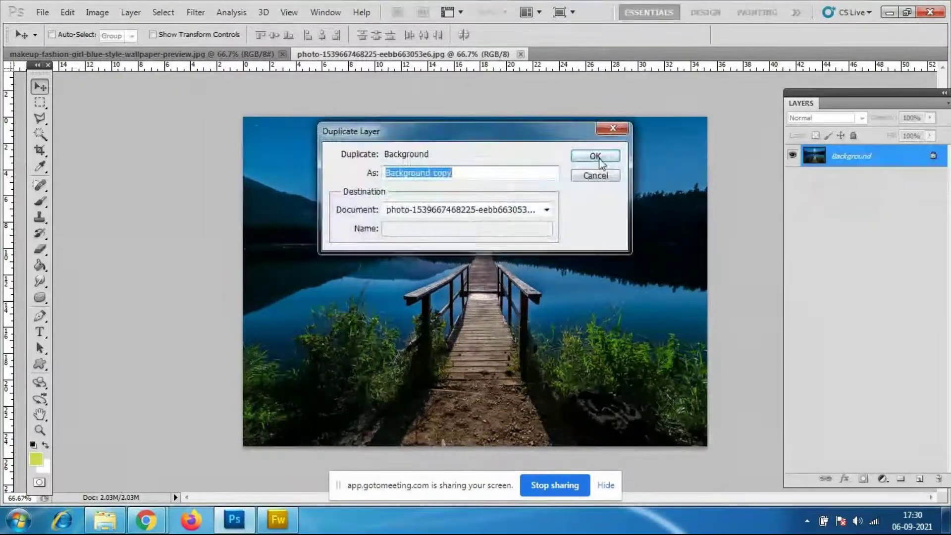
pyautogui.click(595, 156)
# Try raising the Background copy layer's brightness to 144 with Brightness/Contrast
pyautogui.click(97, 15)
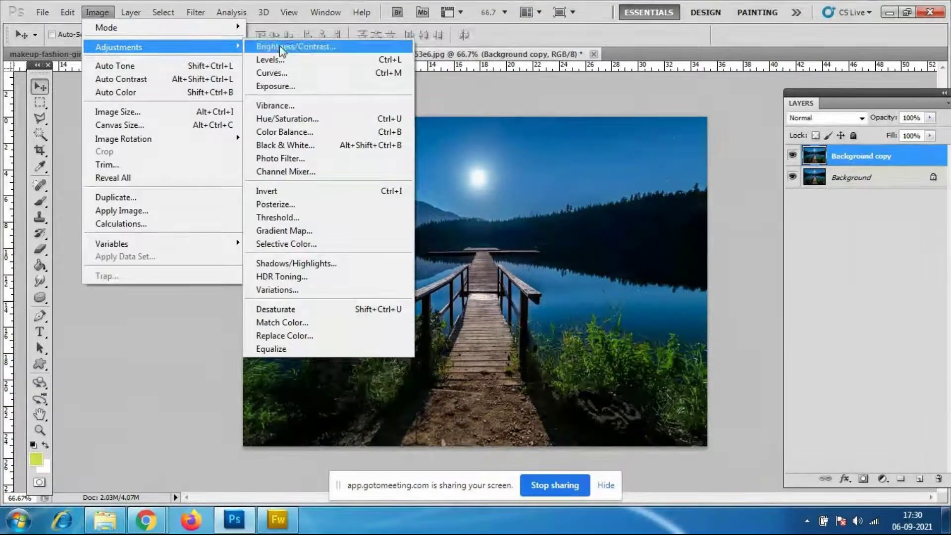
pyautogui.click(280, 46)
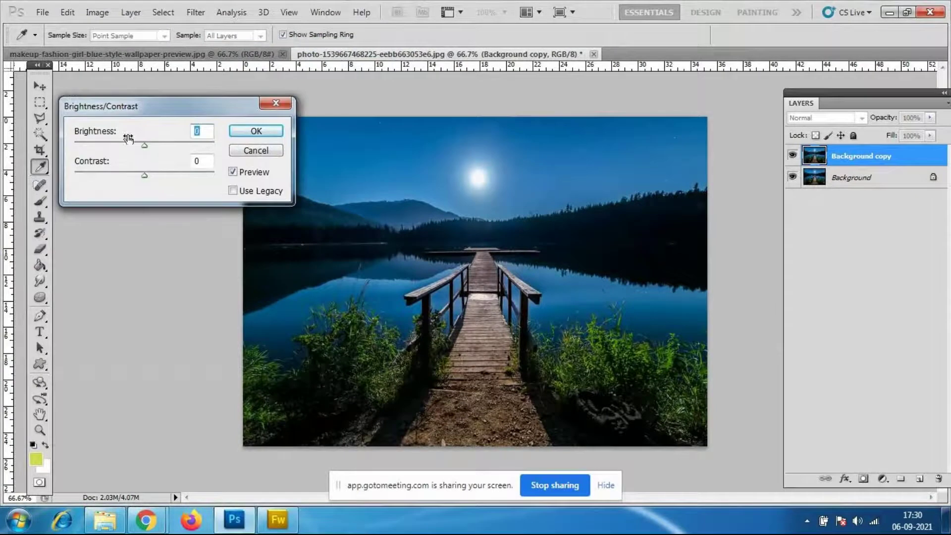
pyautogui.moveTo(150, 147); pyautogui.dragTo(211, 152)
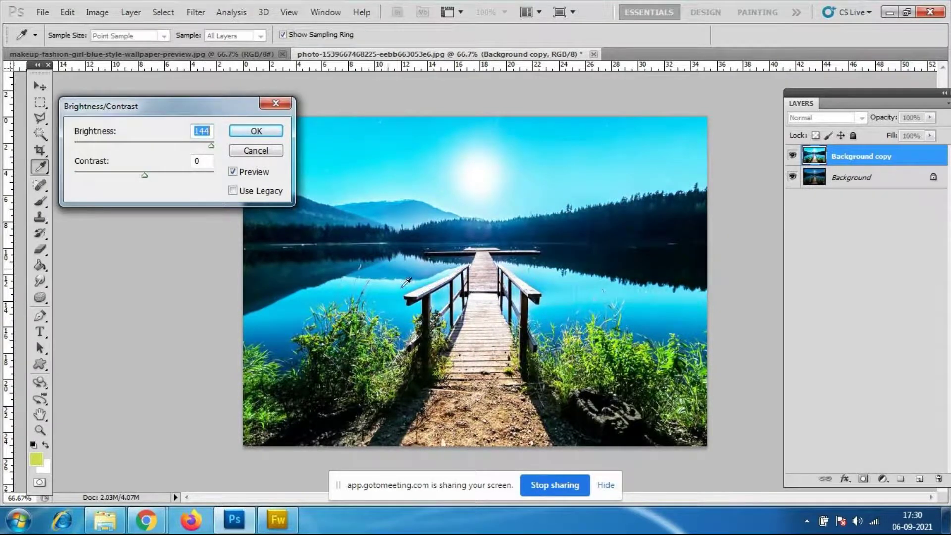
pyautogui.click(256, 150)
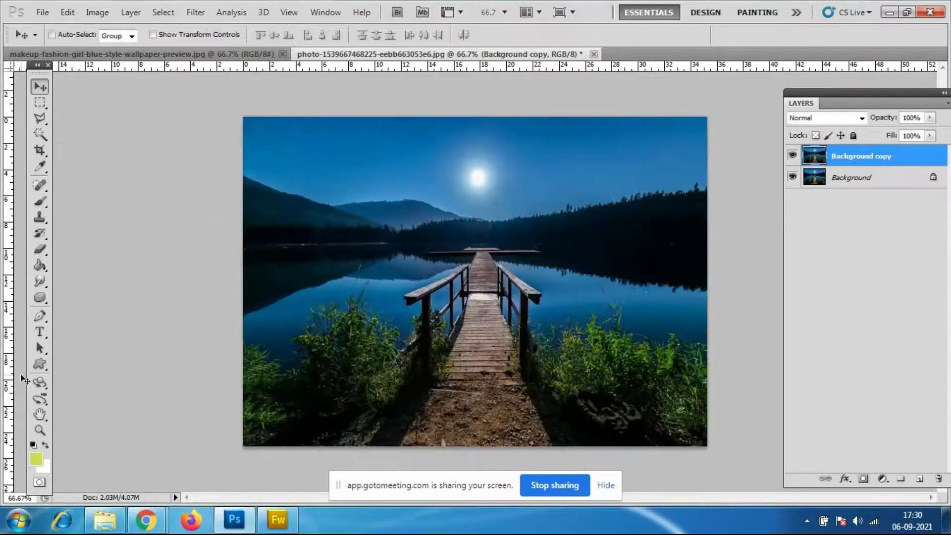
# Draw a Pen path along the far shoreline and around the sky and mountains, and convert it to a selection
pyautogui.click(40, 316)
pyautogui.click(239, 245)
pyautogui.click(319, 241)
pyautogui.click(408, 241)
pyautogui.click(486, 239)
pyautogui.click(552, 241)
pyautogui.click(691, 247)
pyautogui.moveTo(734, 244); pyautogui.dragTo(746, 190)
pyautogui.click(711, 187)
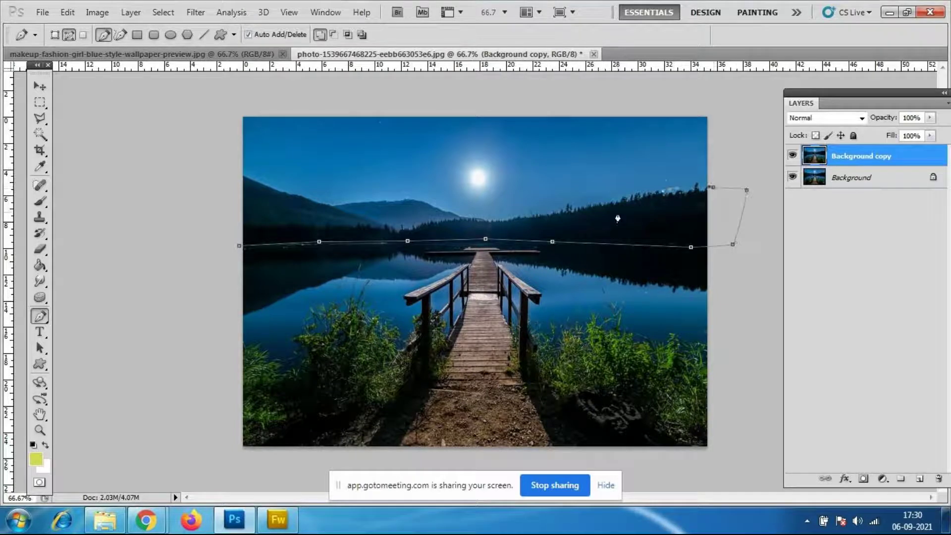
pyautogui.moveTo(738, 100); pyautogui.dragTo(248, 108)
pyautogui.click(223, 105)
pyautogui.click(215, 184)
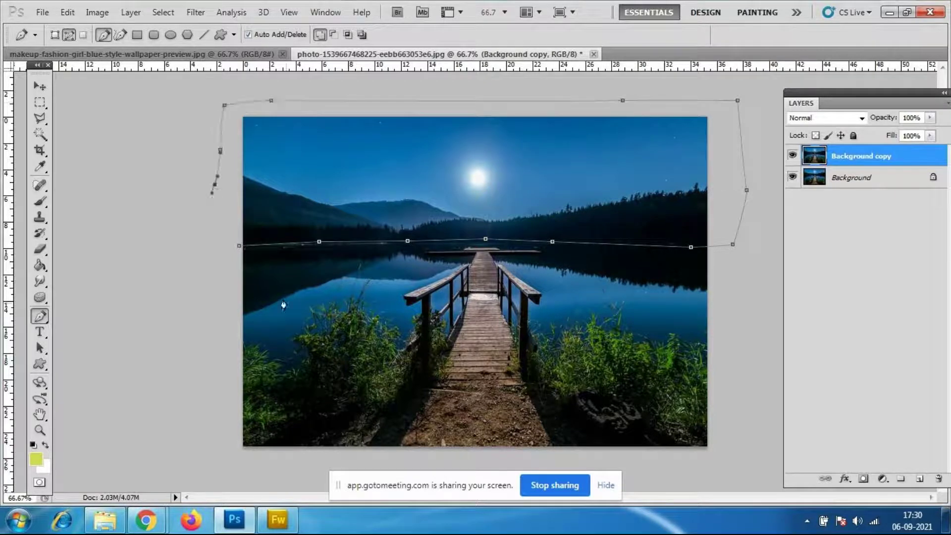
pyautogui.hotkey('ctrl', 'Return')
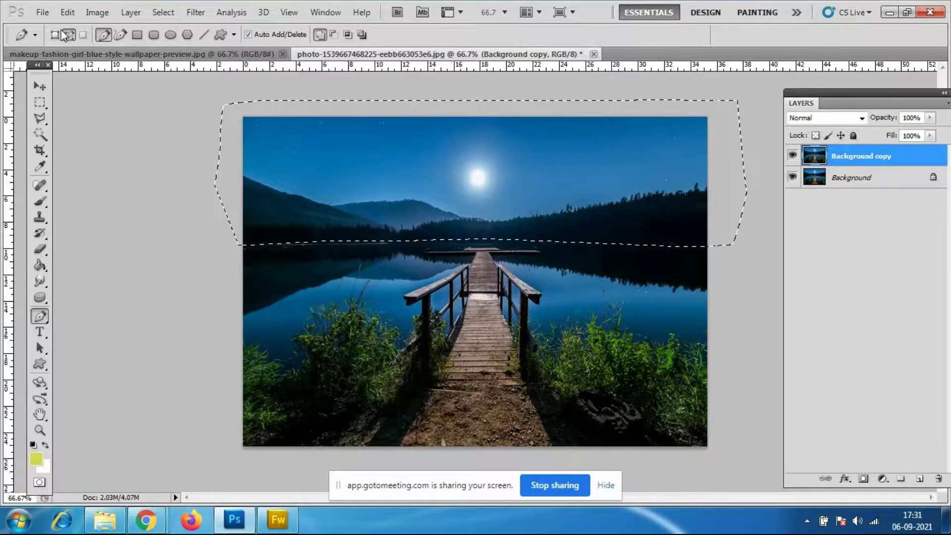
# Try brightening the selected sky and mountains with Curves by bending the RGB curve strongly upward at input 43
pyautogui.click(97, 12)
pyautogui.moveTo(101, 46)
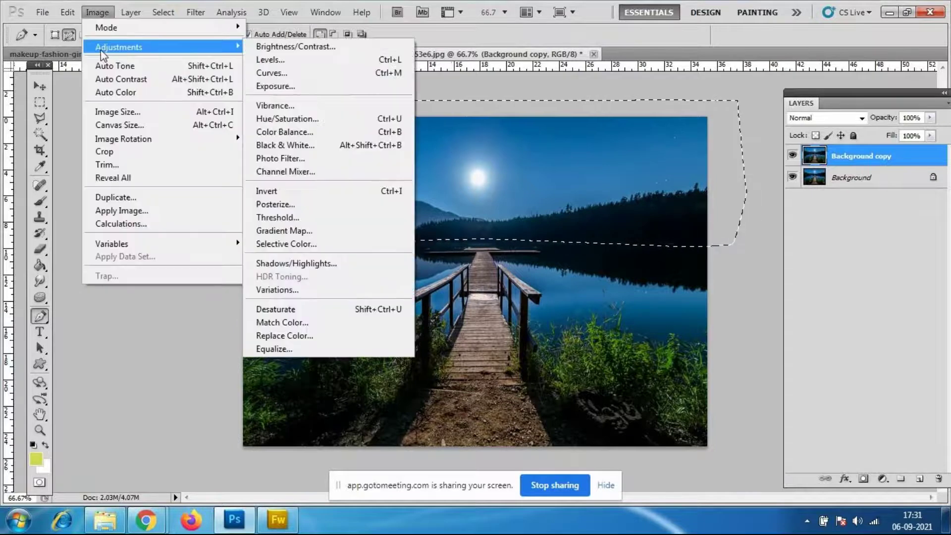
pyautogui.click(276, 73)
pyautogui.moveTo(571, 53); pyautogui.dragTo(116, 96)
pyautogui.moveTo(91, 245); pyautogui.dragTo(33, 246)
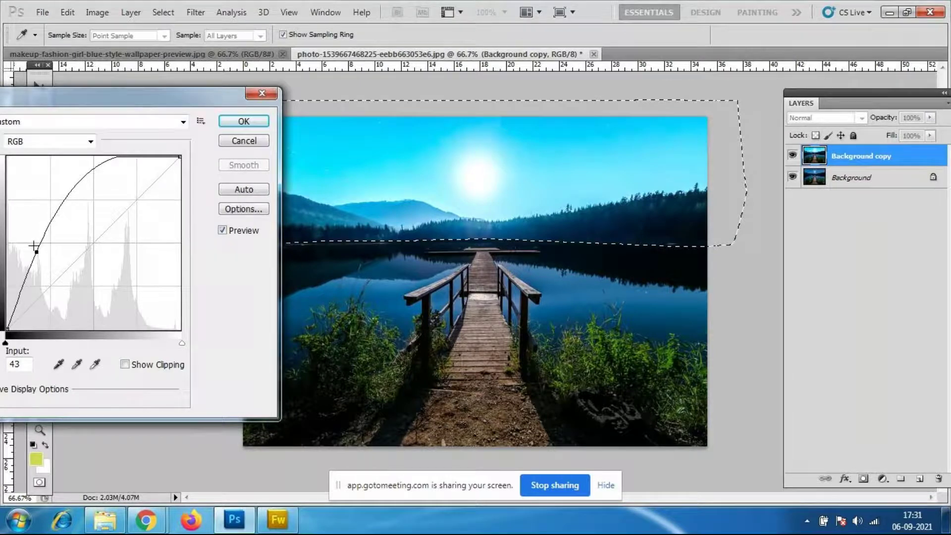
pyautogui.press('Return')
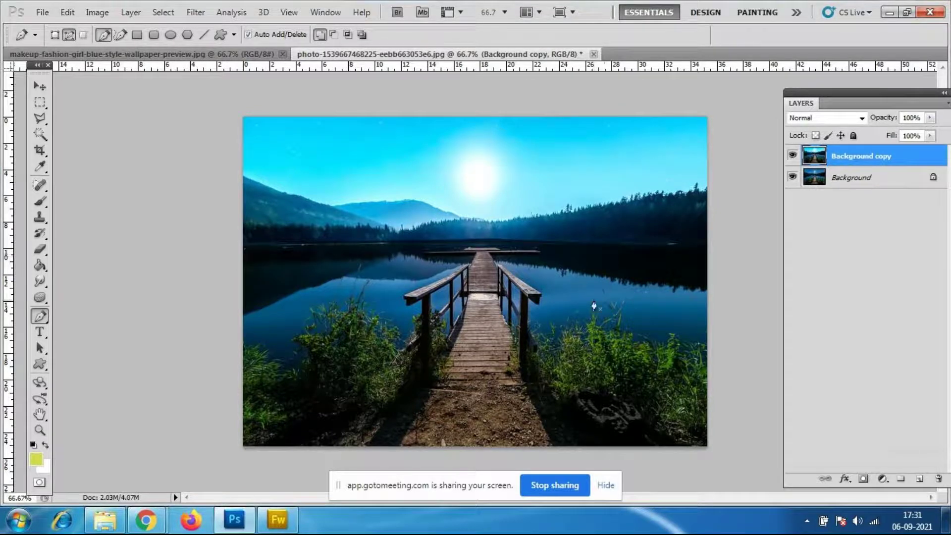
pyautogui.hotkey('ctrl', 'shift', 'd')
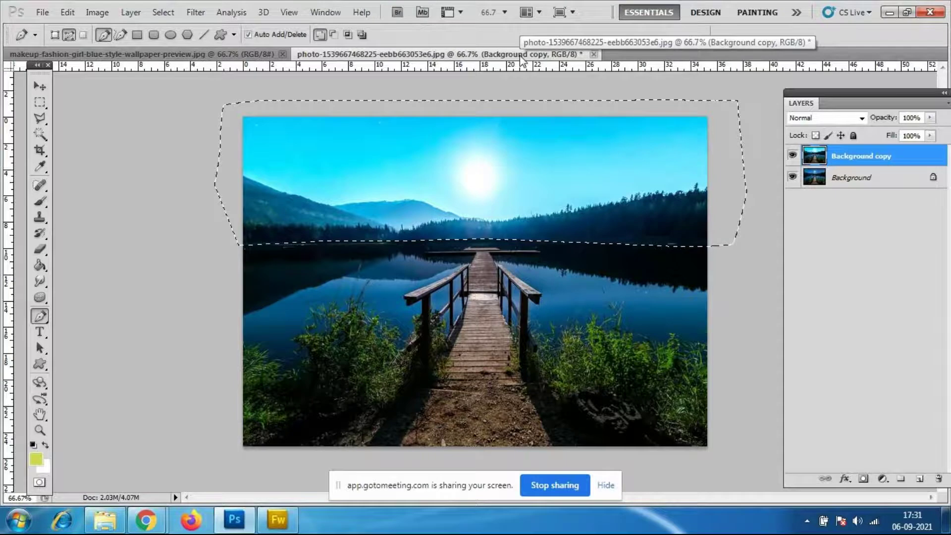
pyautogui.hotkey('ctrl', 'z')
# Replace the sky selection with a rectangular marquee covering the right half of the image from the moon's centre, ready for an image adjustment
pyautogui.press('m')
pyautogui.hotkey('ctrl', 'd')
pyautogui.moveTo(477, 117); pyautogui.dragTo(564, 261)
pyautogui.moveTo(550, 231); pyautogui.dragTo(740, 458)
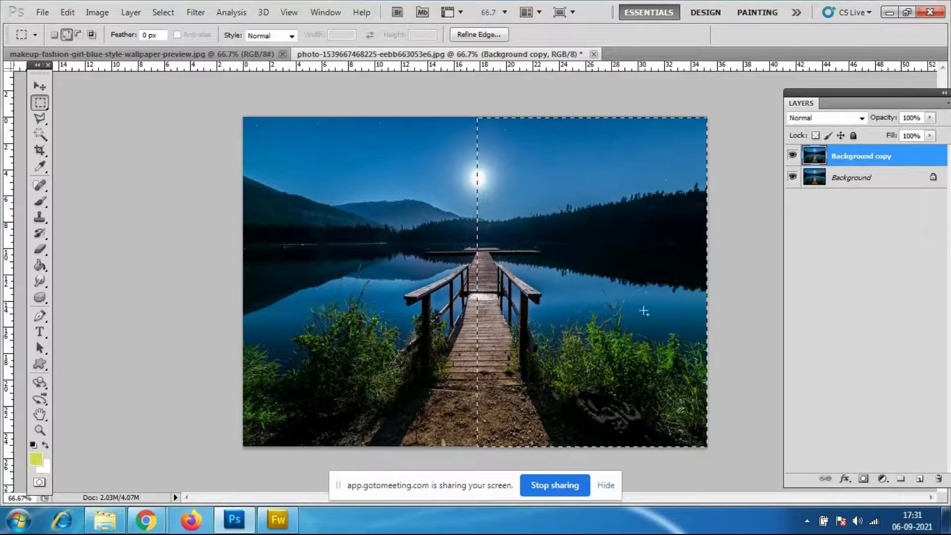
pyautogui.click(97, 12)
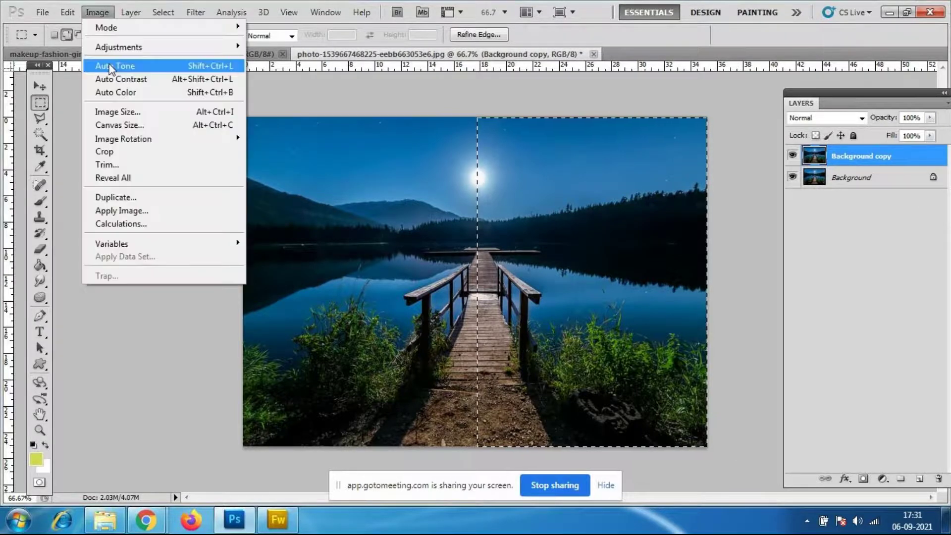
# Brighten the selected right half of the Background copy with Levels, clearing the selection, and compare it with the original photo
pyautogui.moveTo(112, 48)
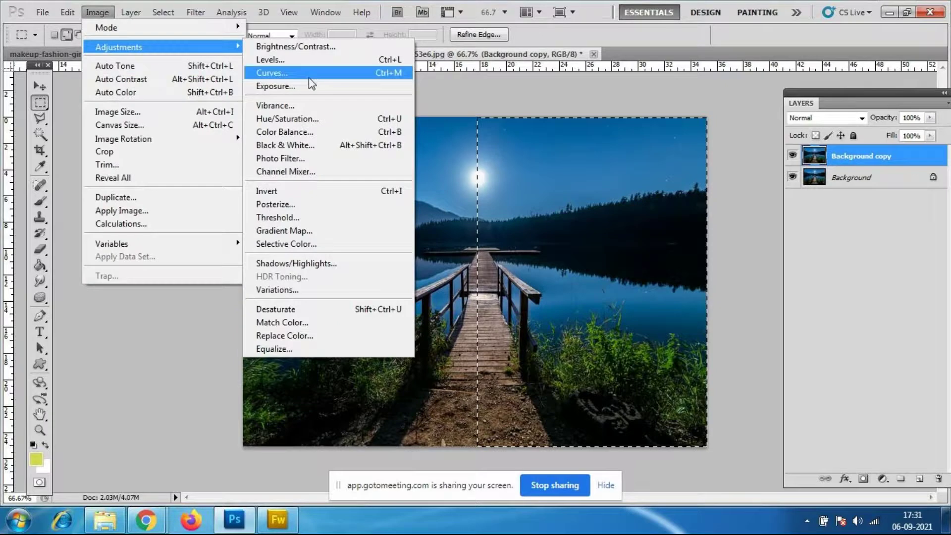
pyautogui.click(302, 61)
pyautogui.moveTo(531, 105); pyautogui.dragTo(160, 105)
pyautogui.moveTo(157, 264); pyautogui.dragTo(99, 263)
pyautogui.click(306, 135)
pyautogui.press('m')
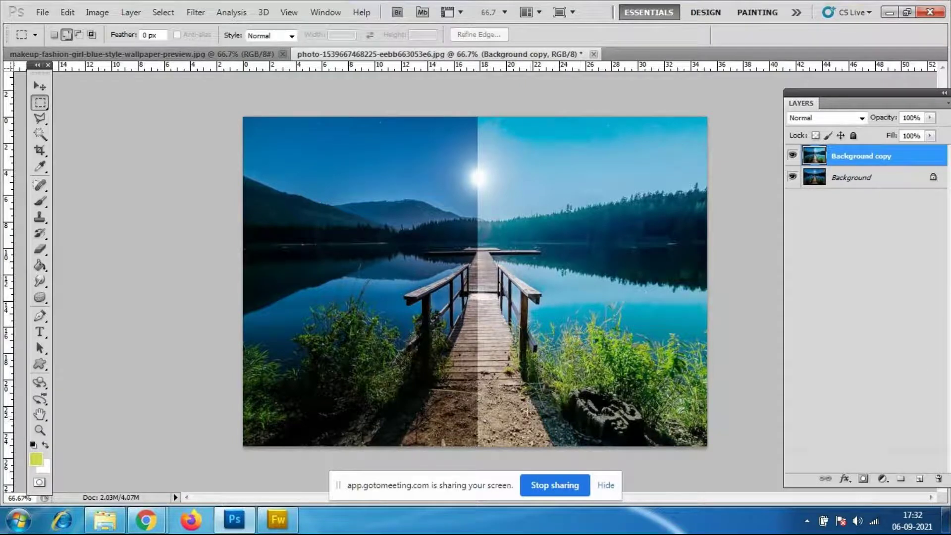
pyautogui.click(792, 155)
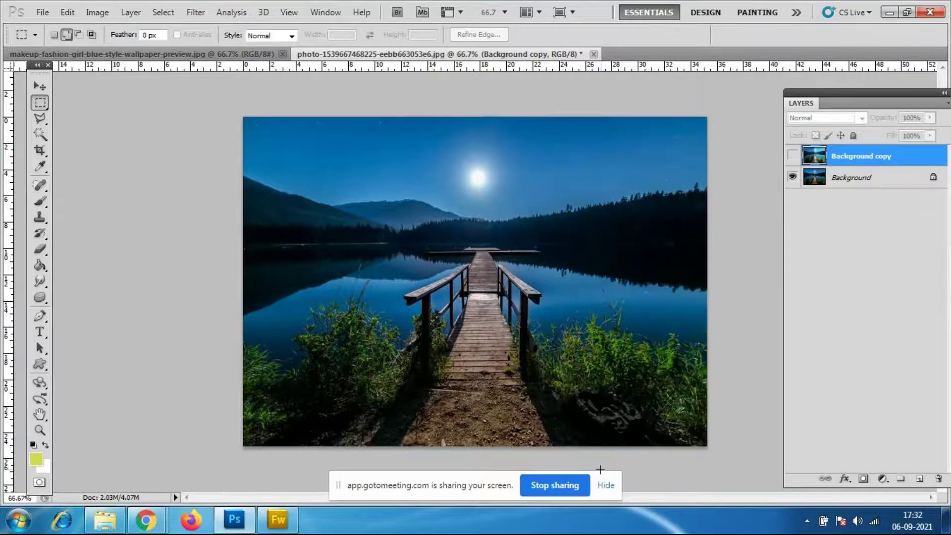
pyautogui.click(792, 156)
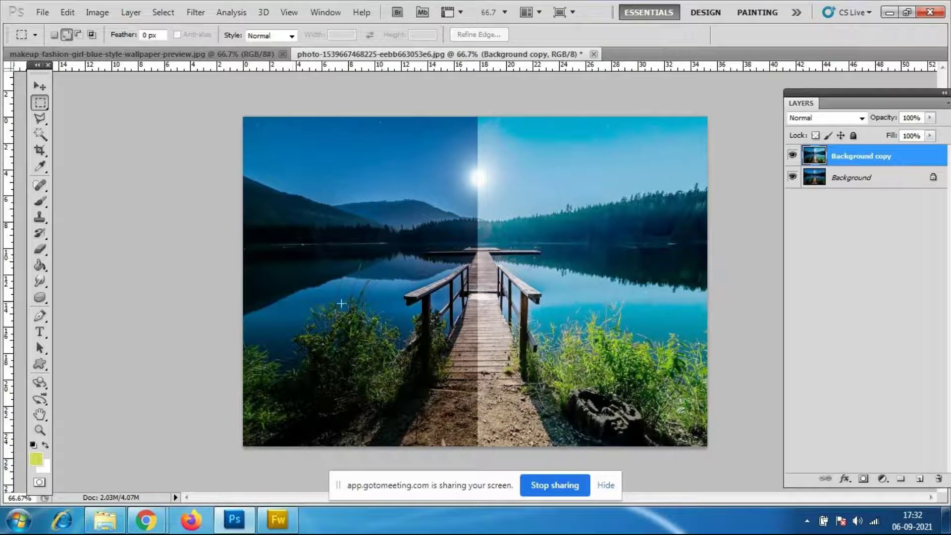
pyautogui.click(52, 5)
pyautogui.click(52, 37)
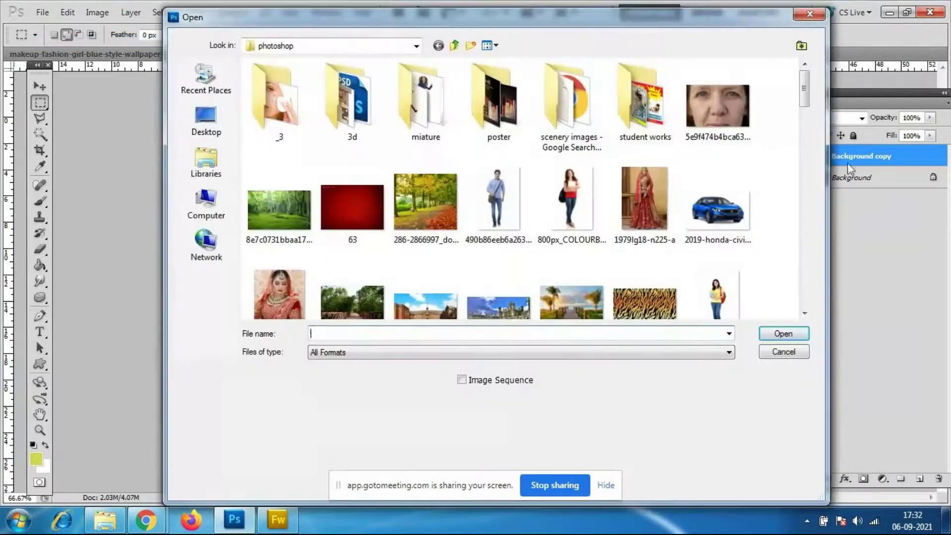
pyautogui.moveTo(803, 87); pyautogui.dragTo(815, 163)
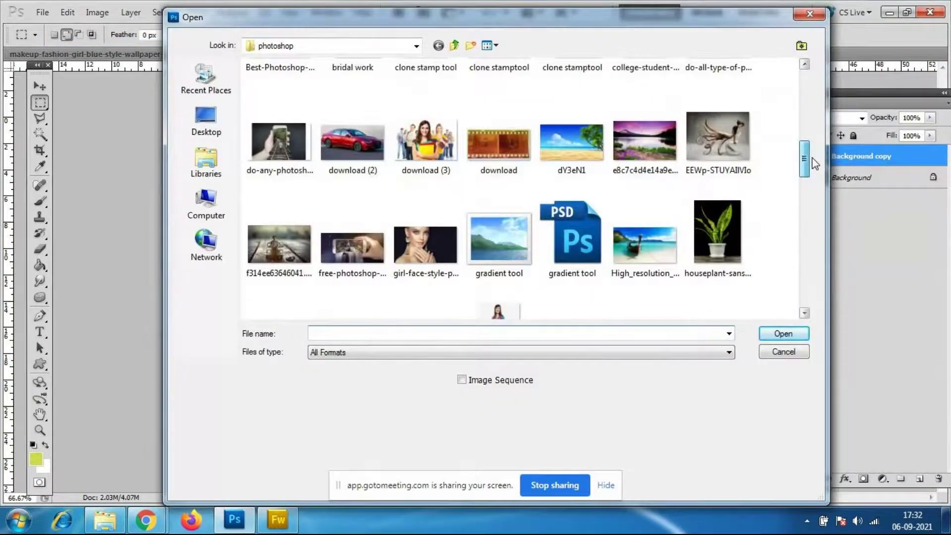
pyautogui.moveTo(815, 163); pyautogui.dragTo(820, 247)
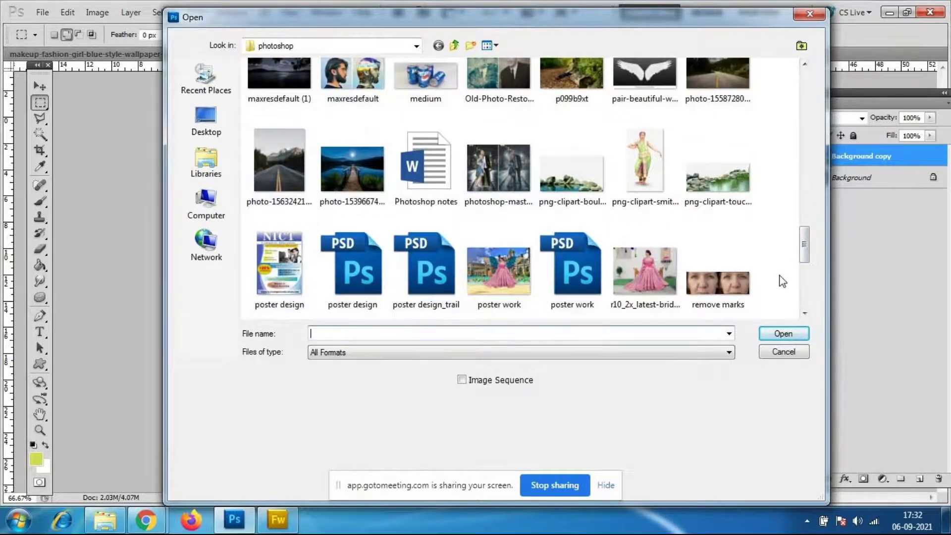
pyautogui.moveTo(803, 245); pyautogui.dragTo(814, 301)
pyautogui.click(352, 79)
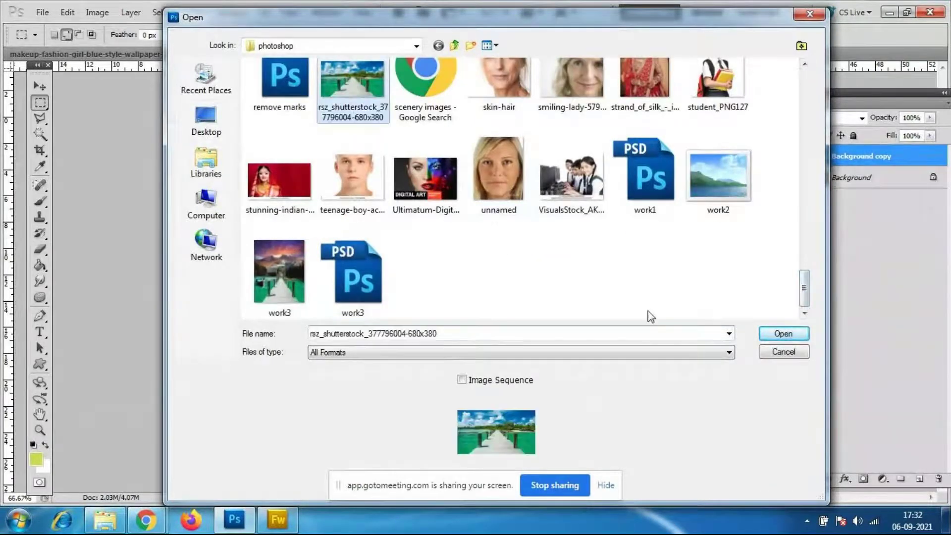
pyautogui.click(781, 333)
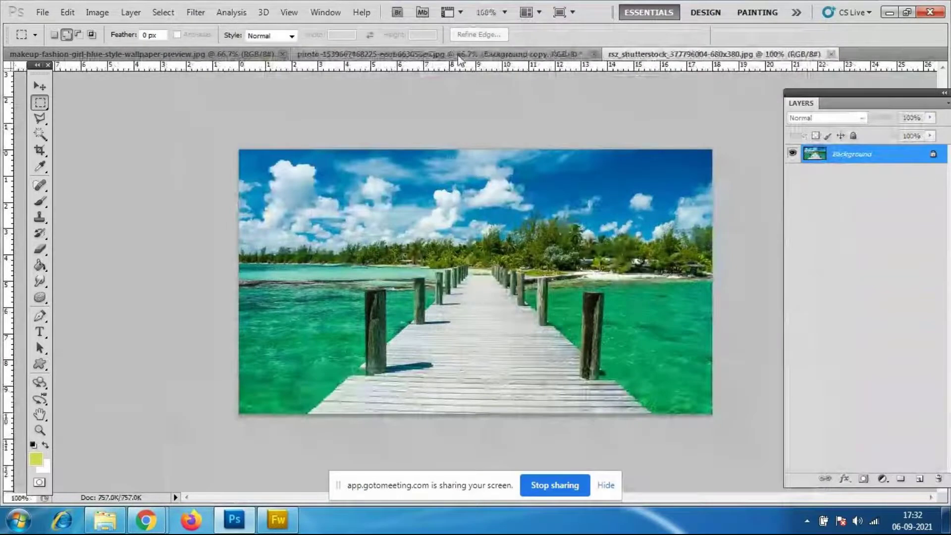
# Try a Black & White adjustment with the Default preset on the pier photo's Background layer, and undo it
pyautogui.click(112, 13)
pyautogui.moveTo(115, 42)
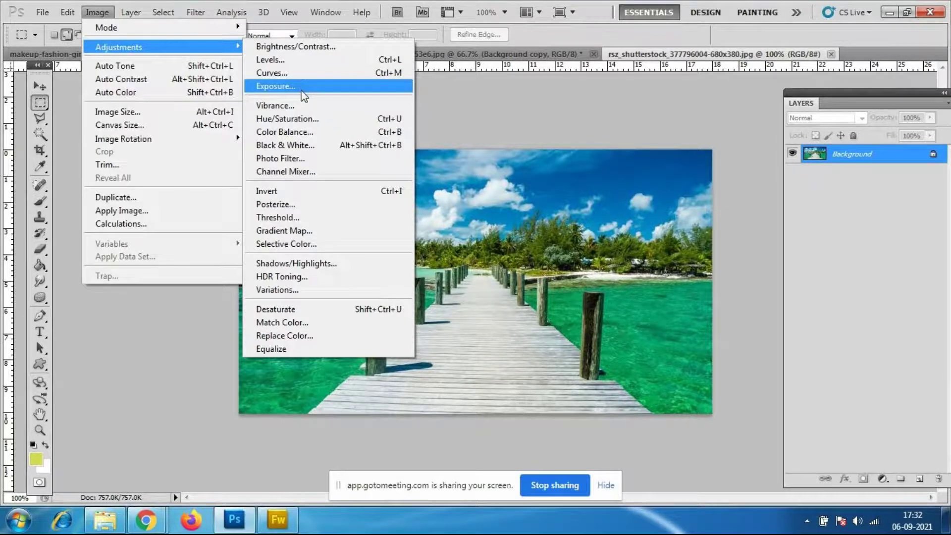
pyautogui.click(309, 149)
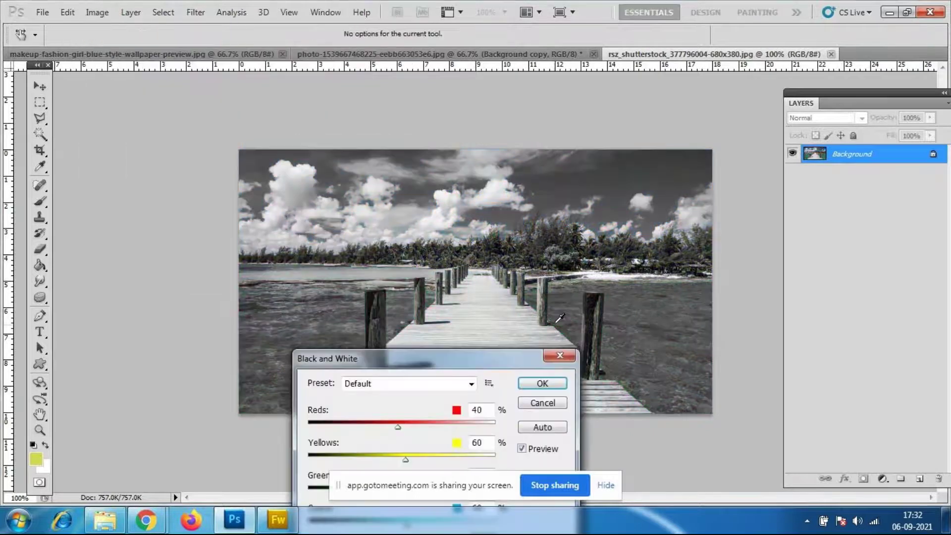
pyautogui.moveTo(498, 364); pyautogui.dragTo(867, 134)
pyautogui.press('Return')
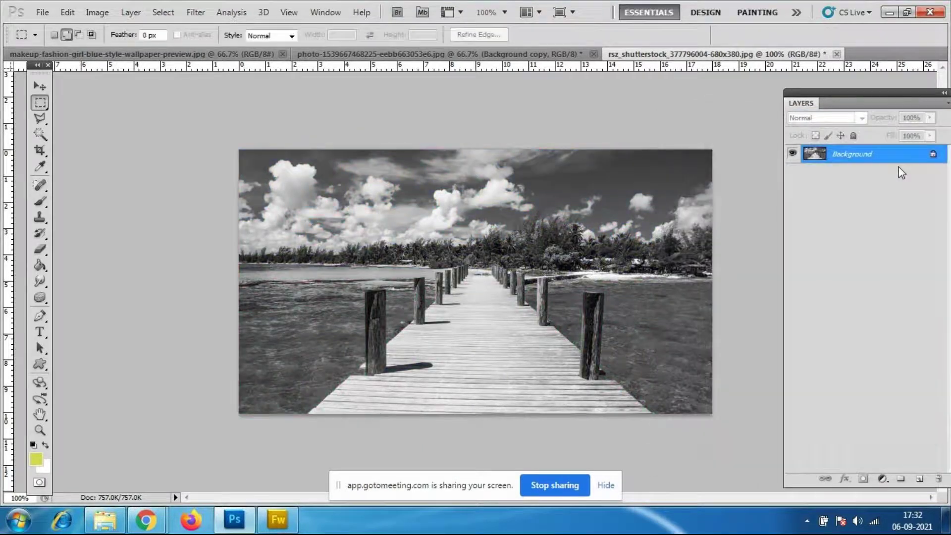
pyautogui.hotkey('ctrl', 'z')
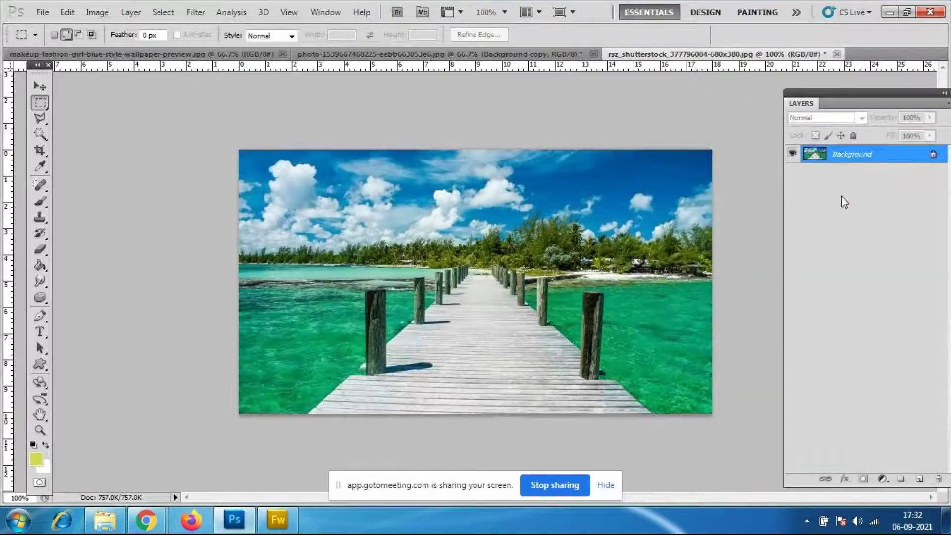
# Duplicate the pier photo's Background layer and convert the copy to monochrome with the Black & White adjustment
pyautogui.click(40, 87)
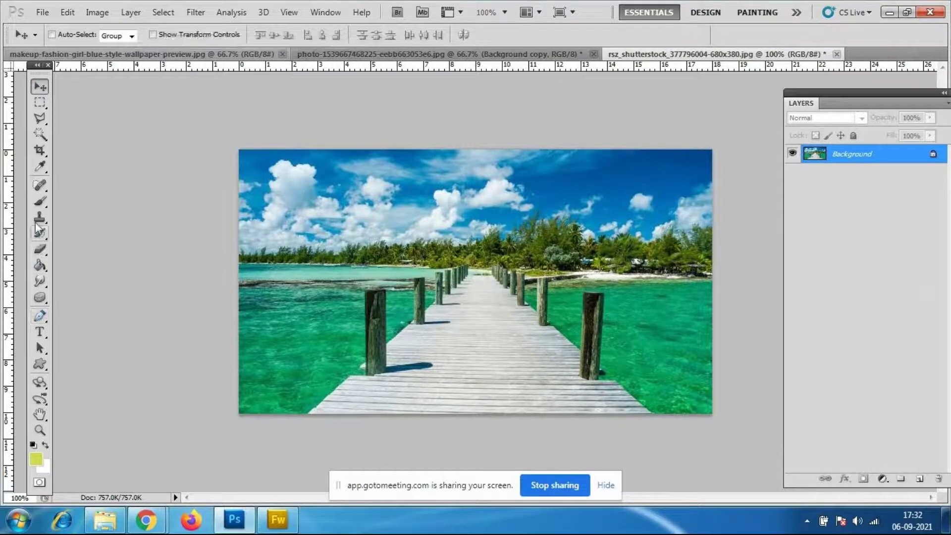
pyautogui.click(97, 13)
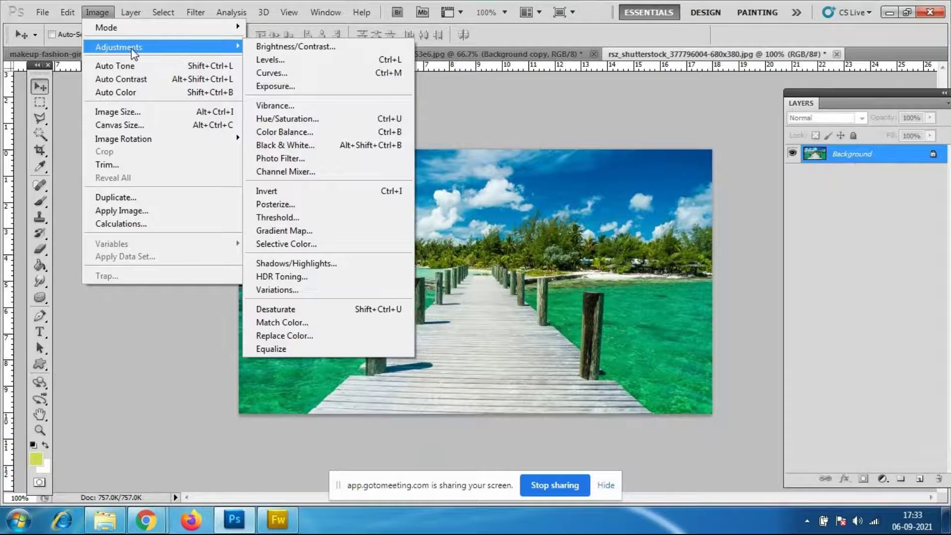
pyautogui.click(857, 158)
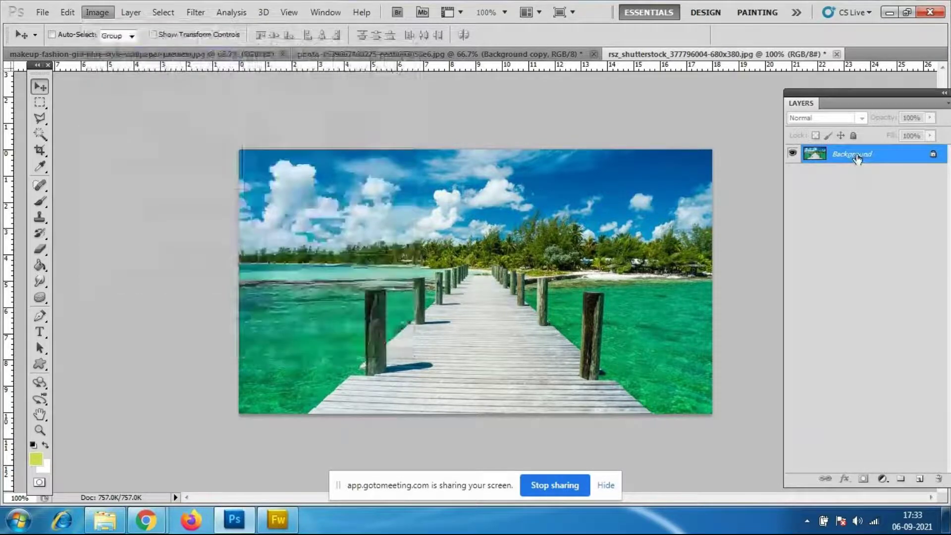
pyautogui.rightClick(857, 158)
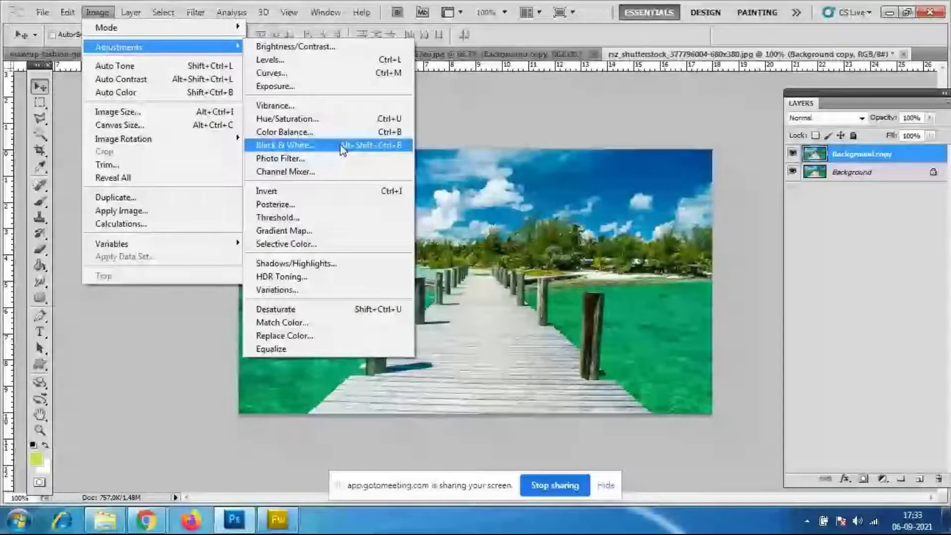
pyautogui.click(341, 145)
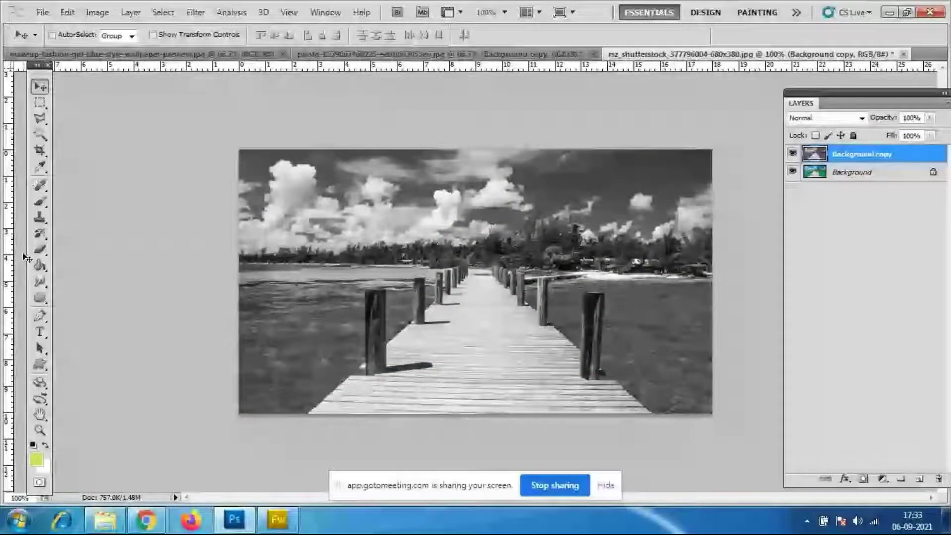
# Reduce the Eraser to size 60 and test faint 10% opacity strokes beside the pier, undoing the one on the right-hand water
pyautogui.click(40, 249)
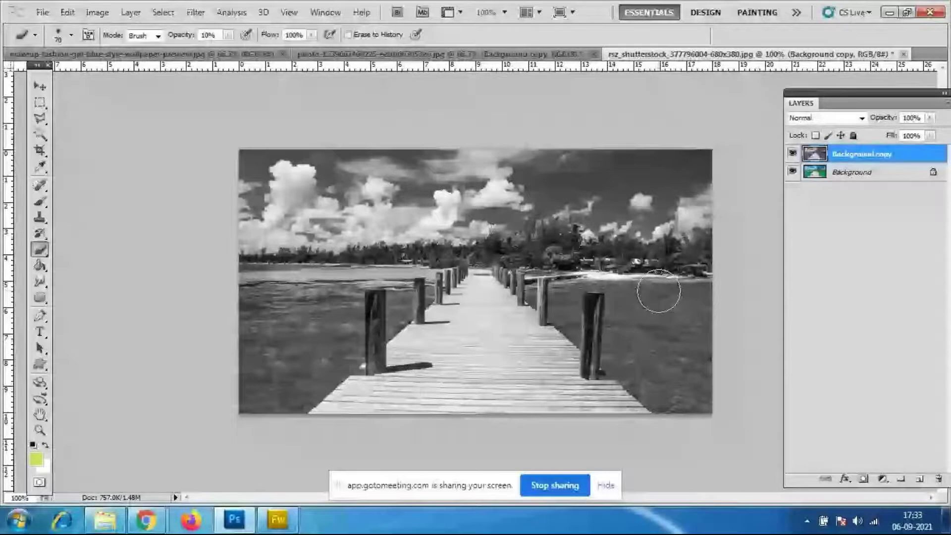
pyautogui.press('[')
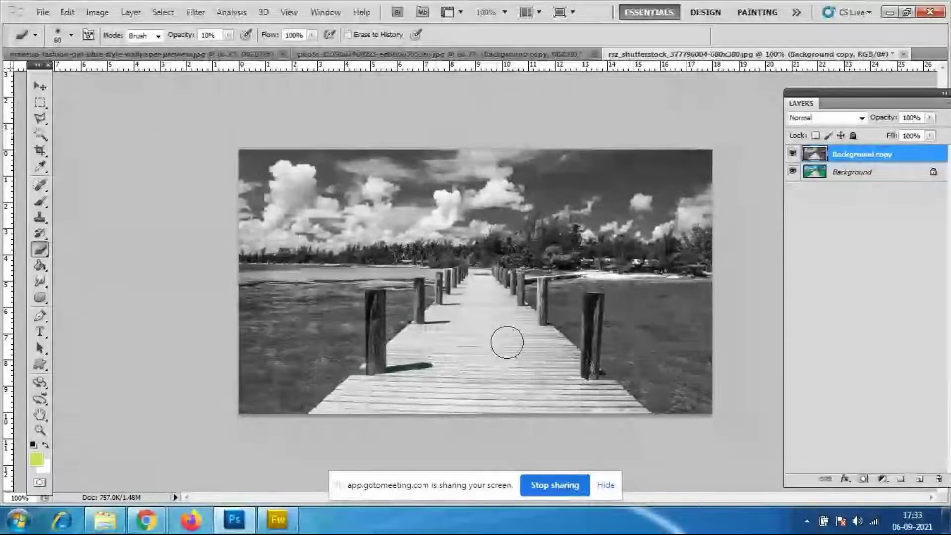
pyautogui.moveTo(410, 322); pyautogui.dragTo(368, 367)
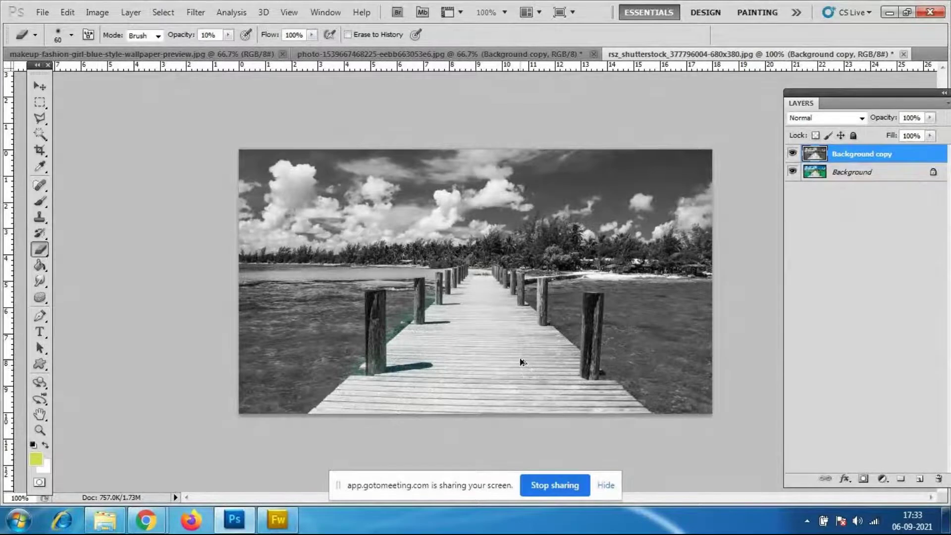
pyautogui.moveTo(629, 291)
pyautogui.mouseDown()
pyautogui.moveTo(690, 354)
pyautogui.moveTo(646, 288)
pyautogui.moveTo(592, 296)
pyautogui.moveTo(617, 295)
pyautogui.moveTo(607, 315)
pyautogui.moveTo(656, 368)
pyautogui.moveTo(694, 366)
pyautogui.mouseUp()
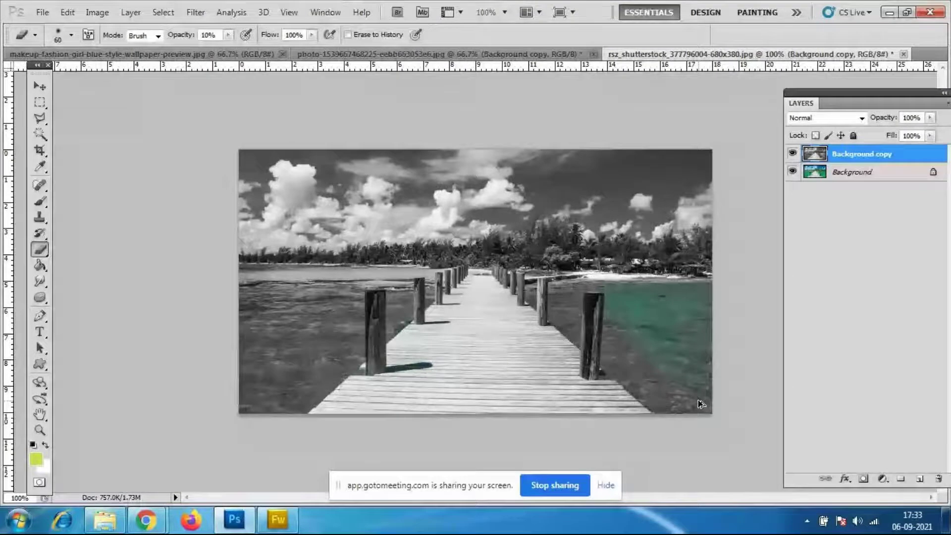
pyautogui.hotkey('ctrl', 'z')
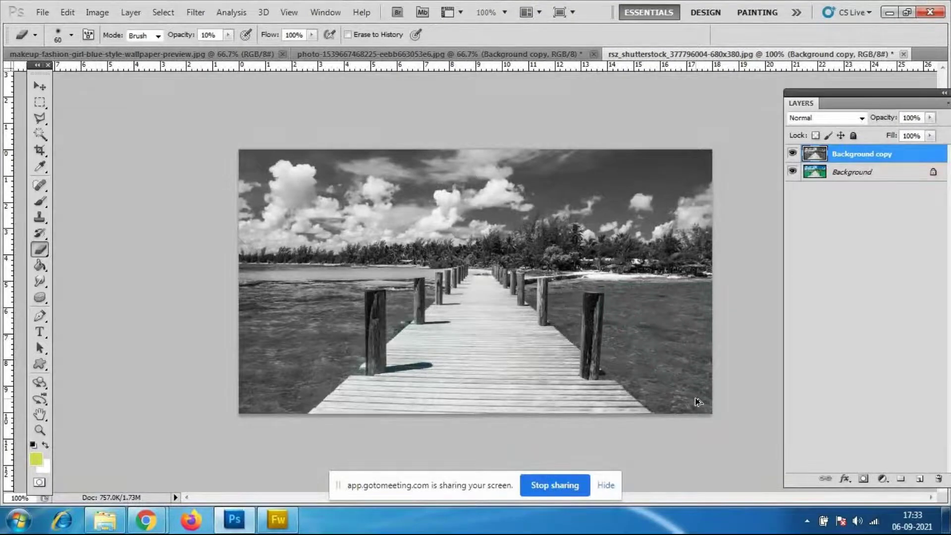
# Set the Eraser opacity to 100% and erase the sky and tree line from the black-and-white copy to restore their colour
pyautogui.moveTo(283, 174); pyautogui.dragTo(347, 158)
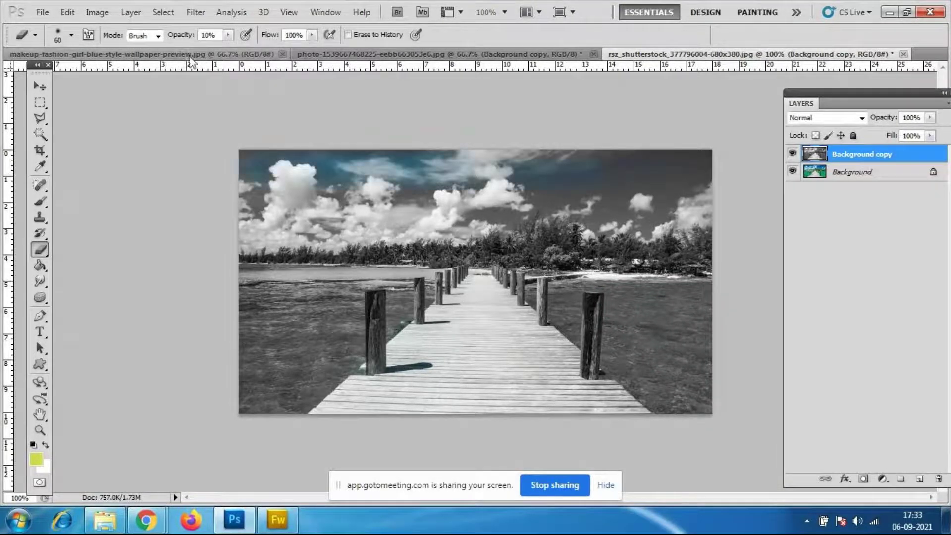
pyautogui.click(219, 39)
pyautogui.write('100')
pyautogui.moveTo(266, 111)
pyautogui.mouseDown()
pyautogui.moveTo(529, 170)
pyautogui.moveTo(376, 170)
pyautogui.moveTo(524, 239)
pyautogui.moveTo(688, 165)
pyautogui.mouseUp()
pyautogui.moveTo(607, 197)
pyautogui.mouseDown()
pyautogui.moveTo(620, 226)
pyautogui.moveTo(643, 206)
pyautogui.moveTo(663, 148)
pyautogui.moveTo(724, 164)
pyautogui.mouseUp()
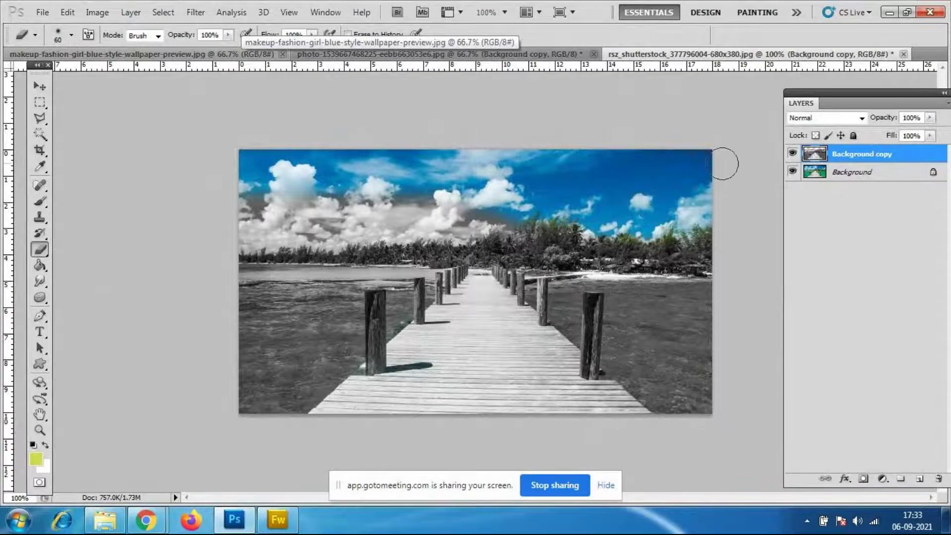
pyautogui.moveTo(270, 206); pyautogui.dragTo(255, 212)
pyautogui.moveTo(503, 215)
pyautogui.mouseDown()
pyautogui.moveTo(448, 216)
pyautogui.moveTo(708, 226)
pyautogui.moveTo(583, 162)
pyautogui.moveTo(264, 226)
pyautogui.moveTo(350, 242)
pyautogui.moveTo(509, 237)
pyautogui.moveTo(478, 232)
pyautogui.moveTo(706, 247)
pyautogui.mouseUp()
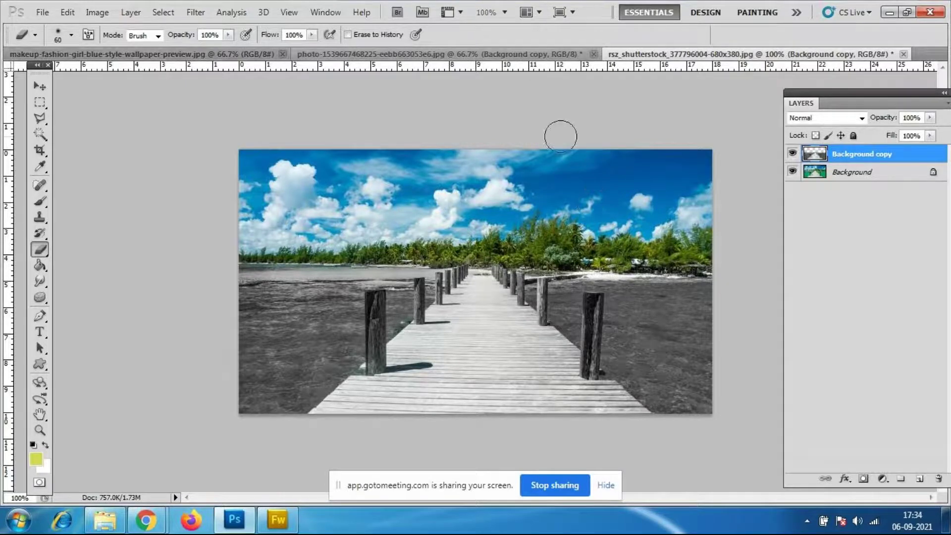
pyautogui.hotkey('alt', 'f')
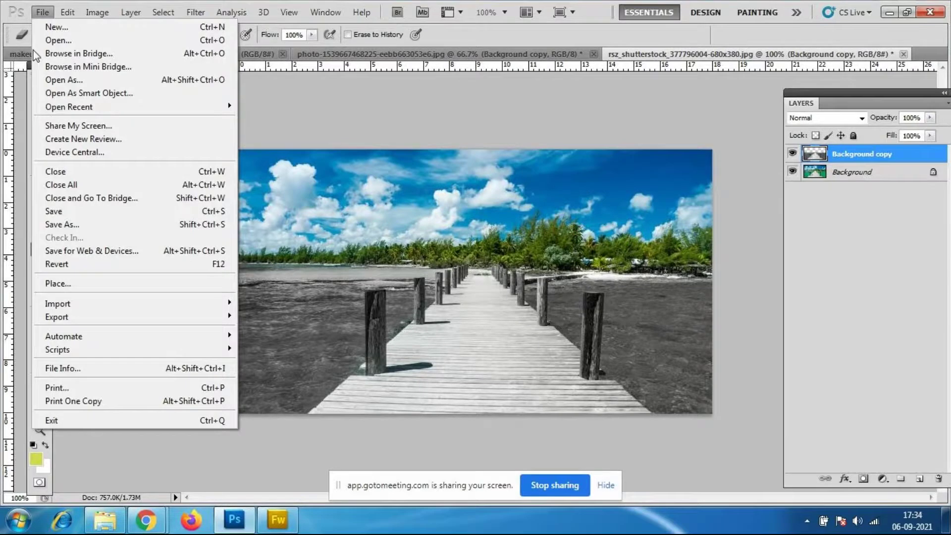
pyautogui.click(46, 42)
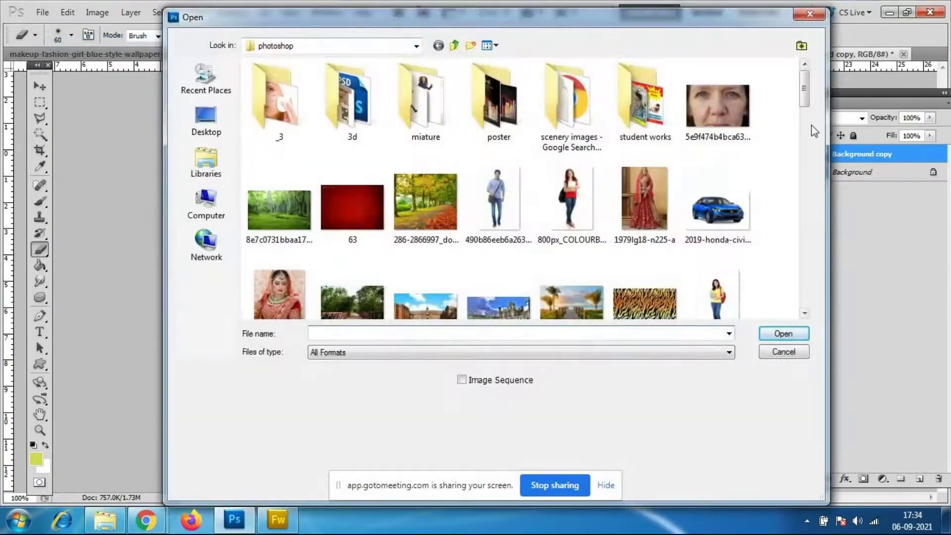
pyautogui.scroll(-2, 805, 126)
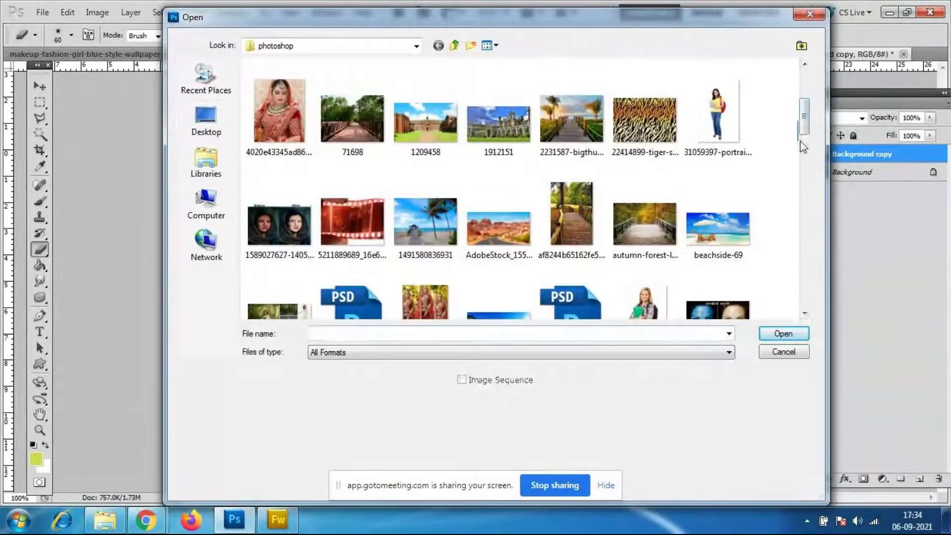
pyautogui.moveTo(803, 126); pyautogui.dragTo(807, 166)
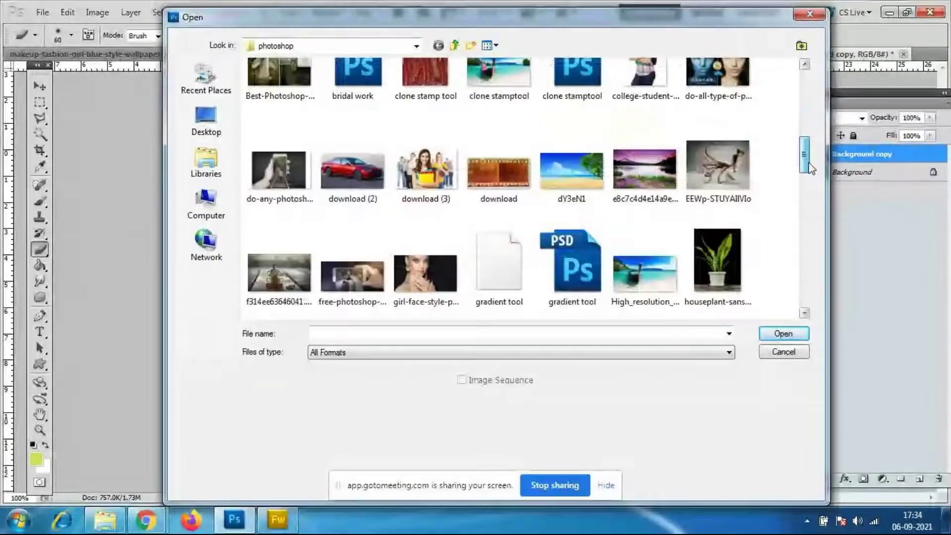
pyautogui.moveTo(812, 164); pyautogui.dragTo(824, 212)
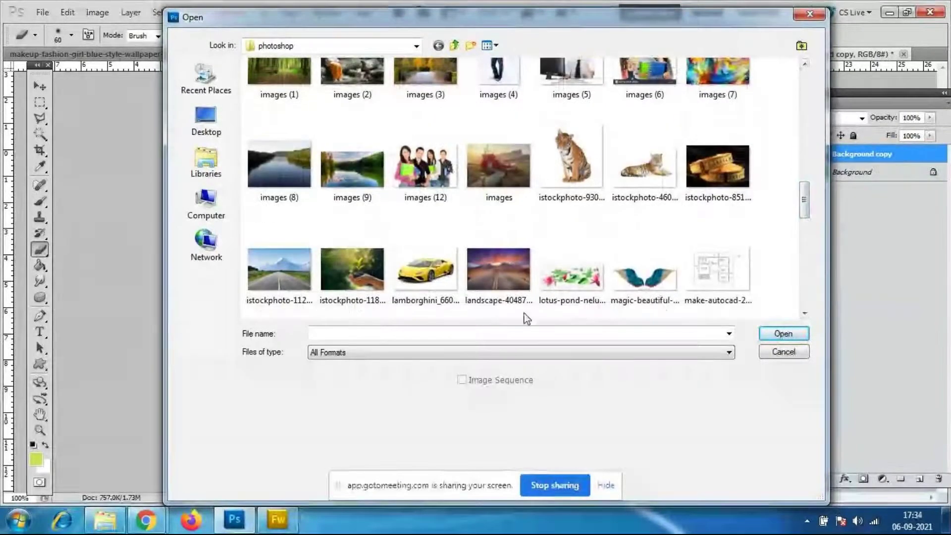
pyautogui.moveTo(802, 210); pyautogui.dragTo(805, 282)
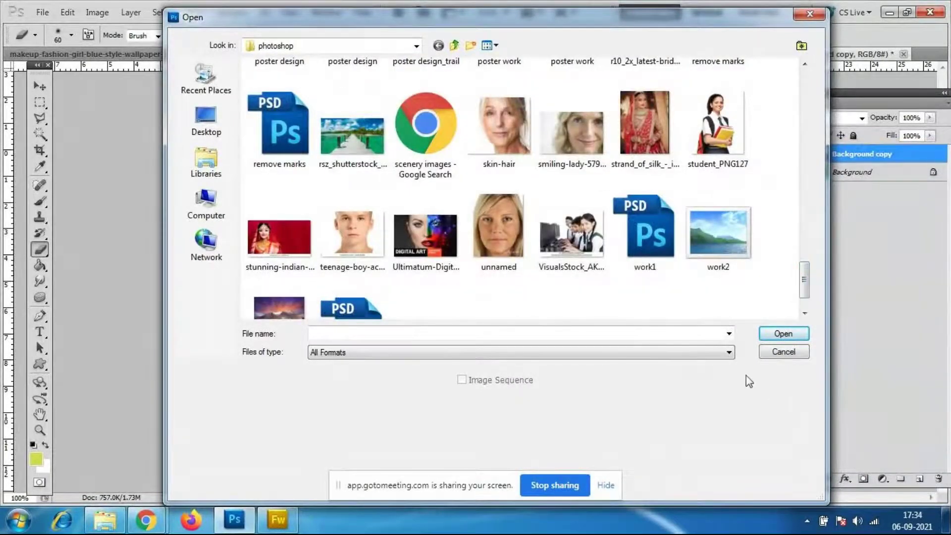
pyautogui.click(791, 350)
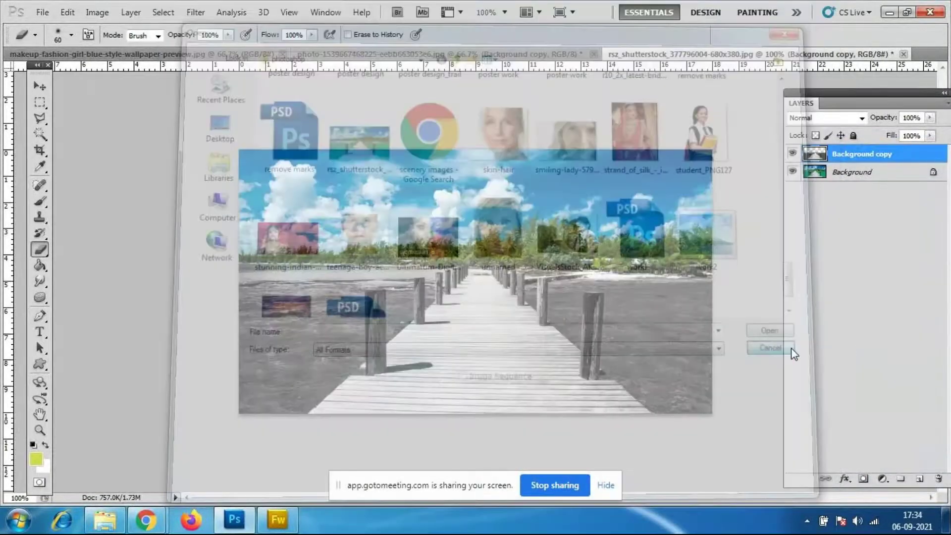
# Open the beachside-69 image from the photoshop folder
pyautogui.click(47, 15)
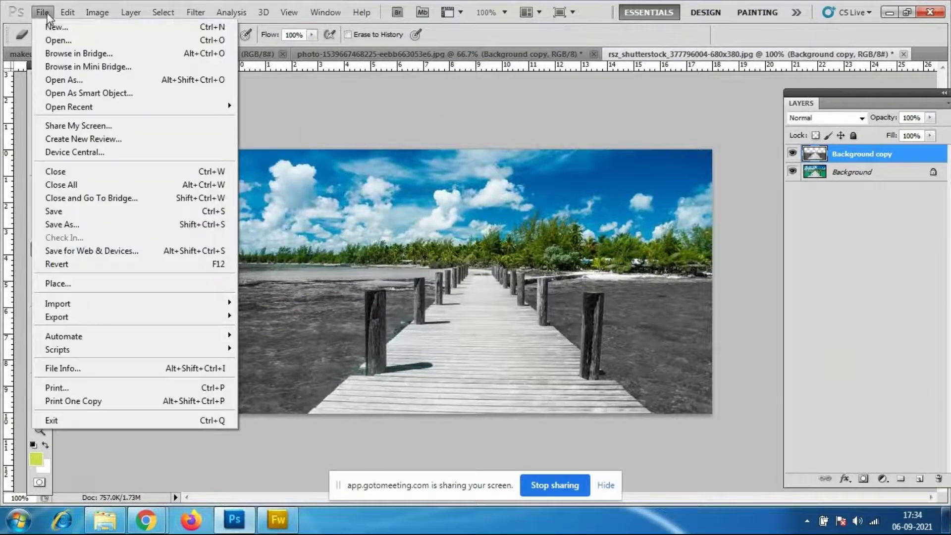
pyautogui.click(49, 40)
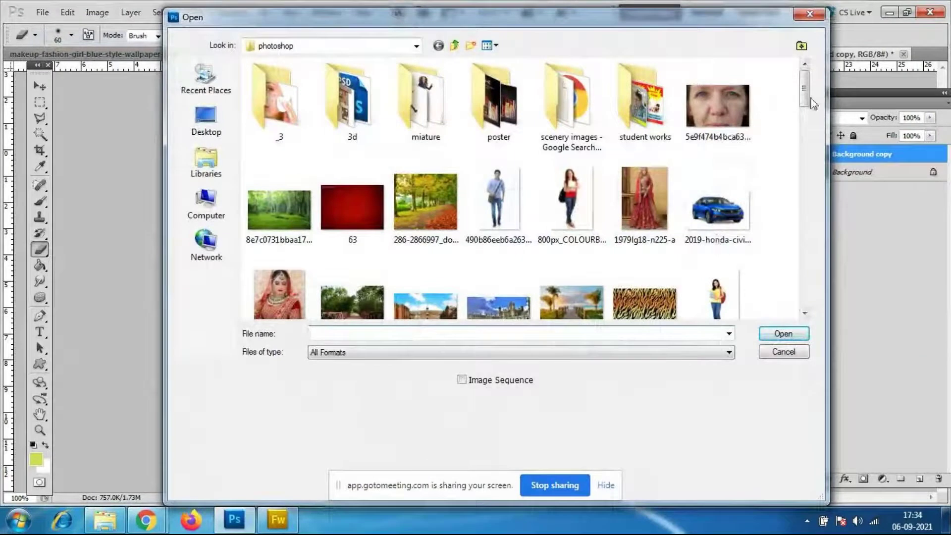
pyautogui.moveTo(805, 88); pyautogui.dragTo(803, 126)
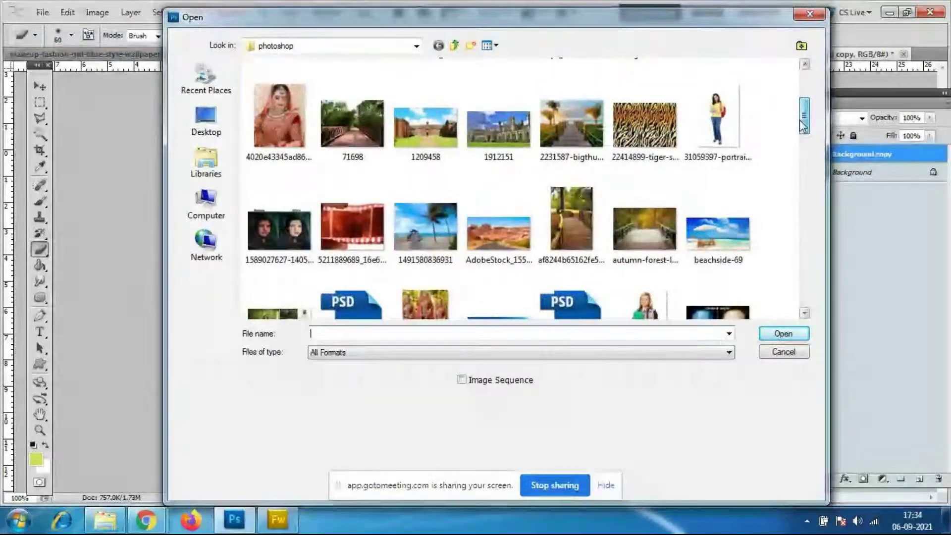
pyautogui.click(718, 233)
pyautogui.click(784, 334)
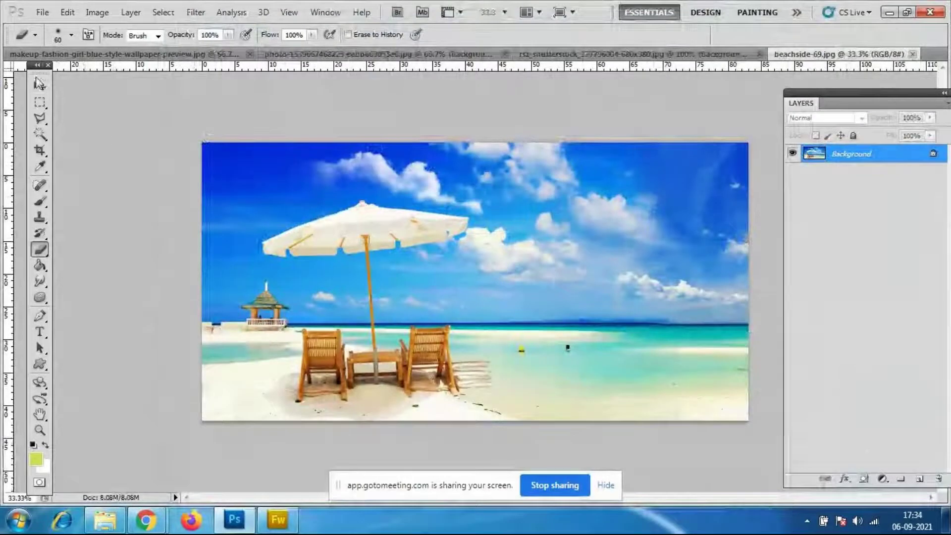
# Try the Invert adjustment on the beach photo's Background layer
pyautogui.press('v')
pyautogui.click(97, 12)
pyautogui.moveTo(115, 48)
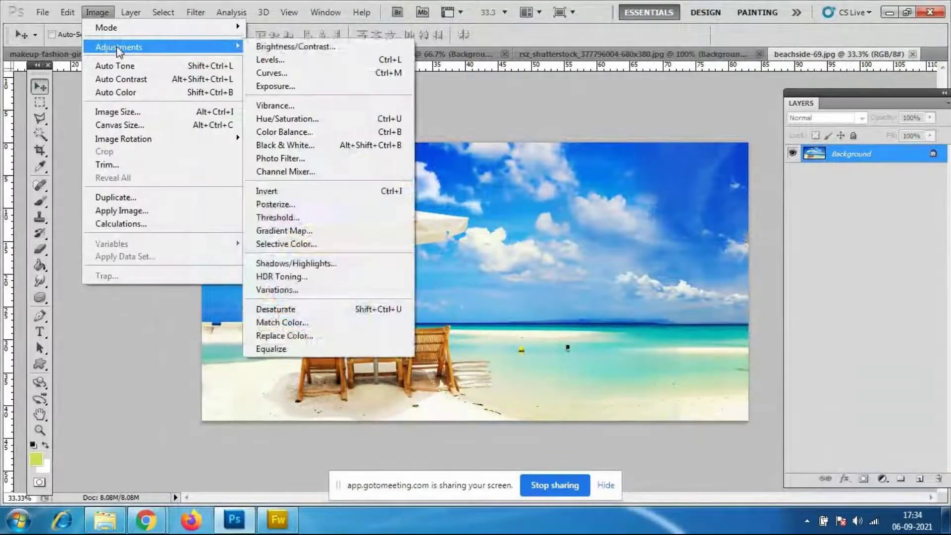
pyautogui.click(299, 194)
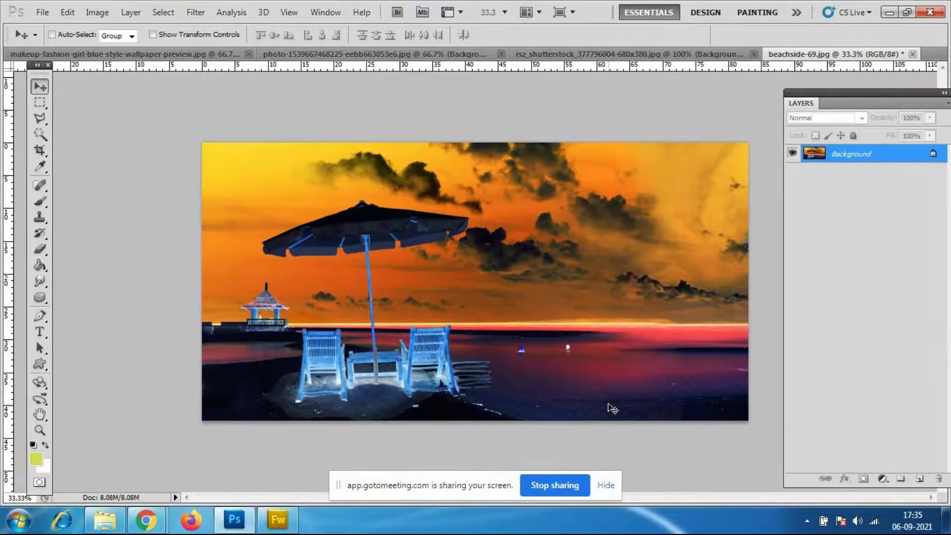
pyautogui.hotkey('alt', 'Tab')
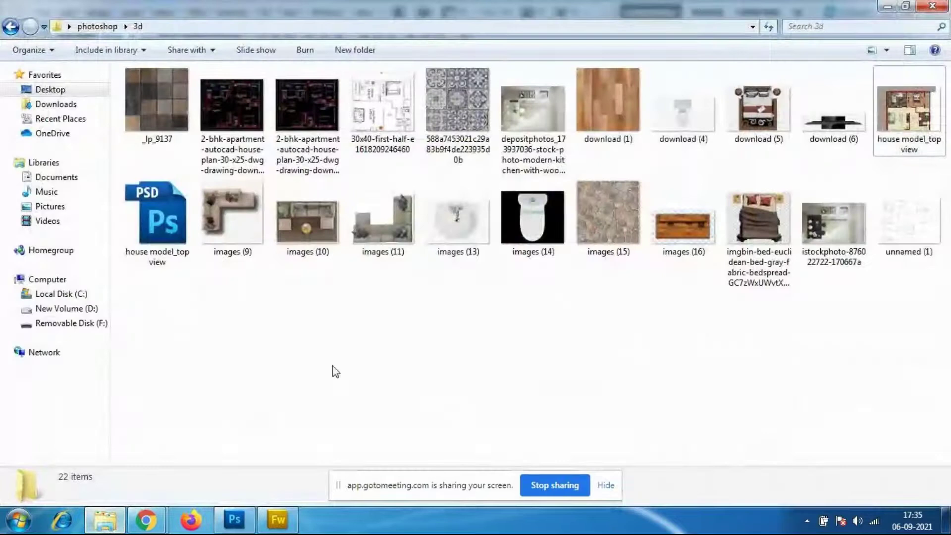
pyautogui.click(11, 27)
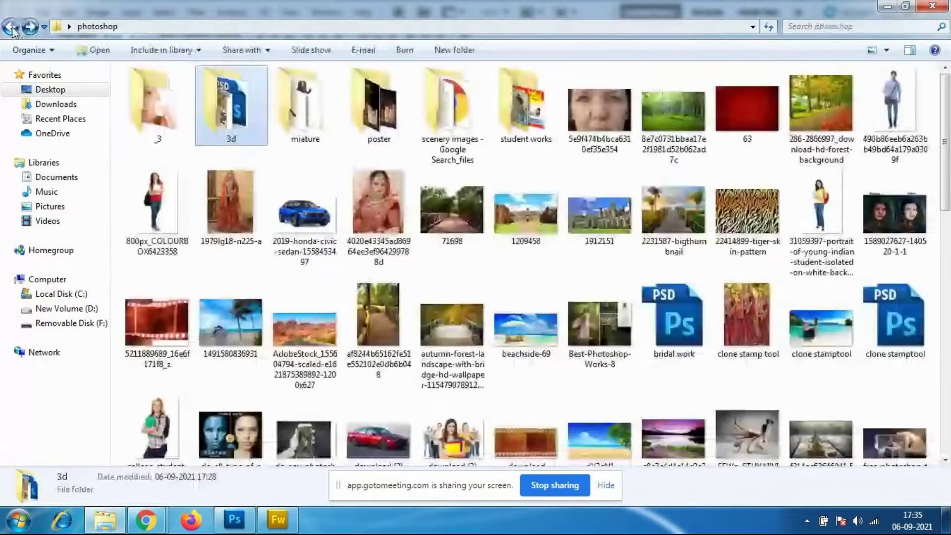
pyautogui.doubleClick(156, 322)
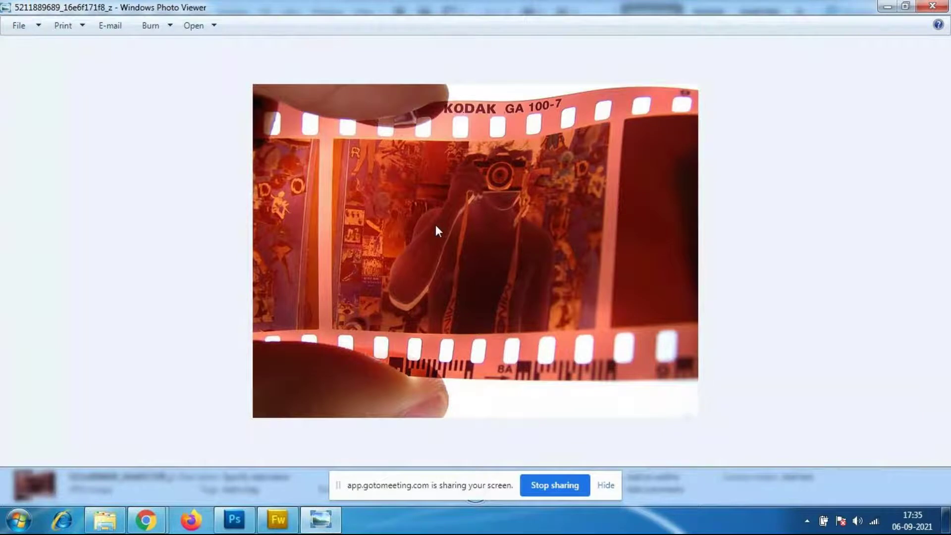
pyautogui.click(932, 6)
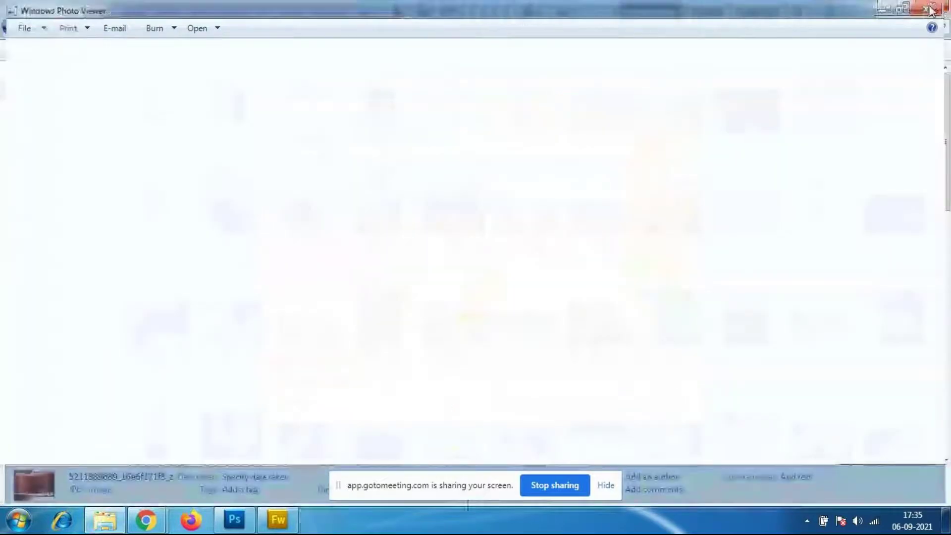
pyautogui.hotkey('alt', 'Tab')
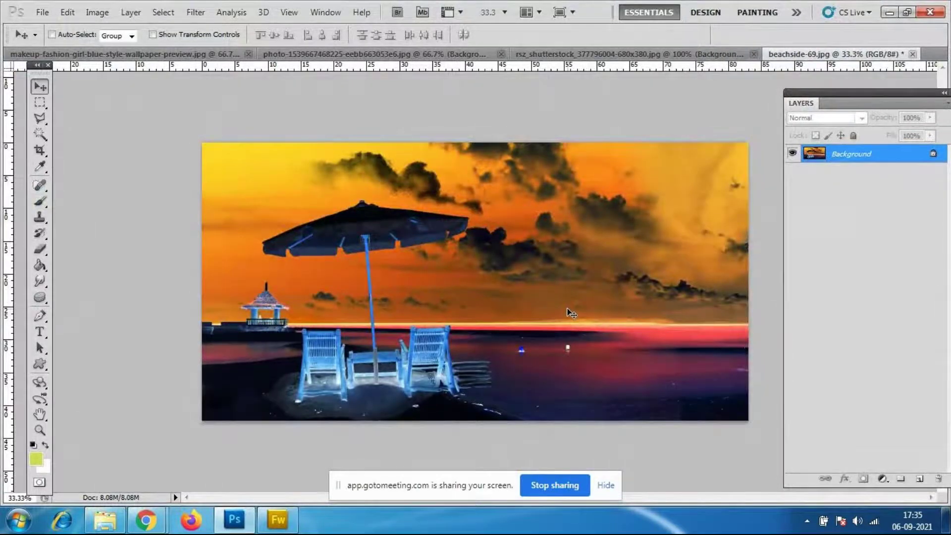
pyautogui.hotkey('ctrl', 'z')
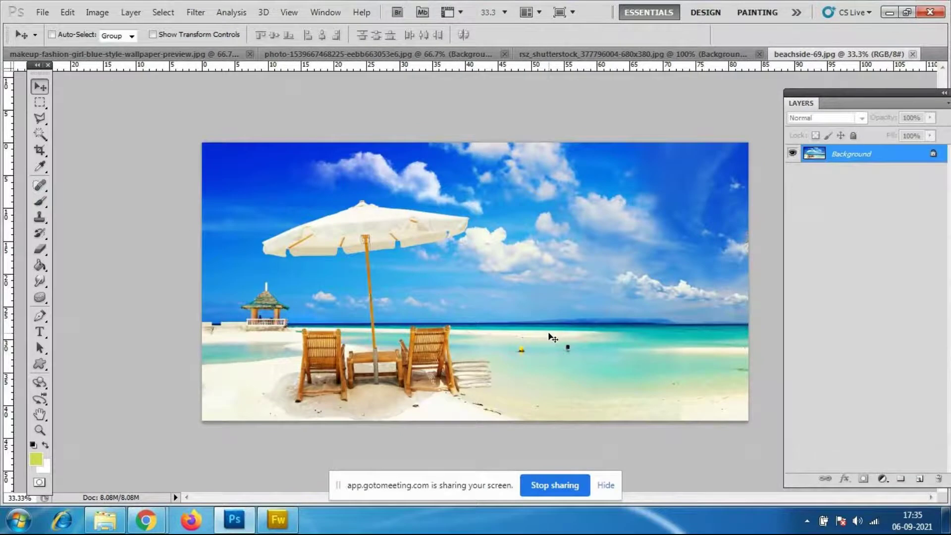
# Try a midtone Color Balance of +88, -100, -100 on the beach photo and cancel it
pyautogui.click(40, 14)
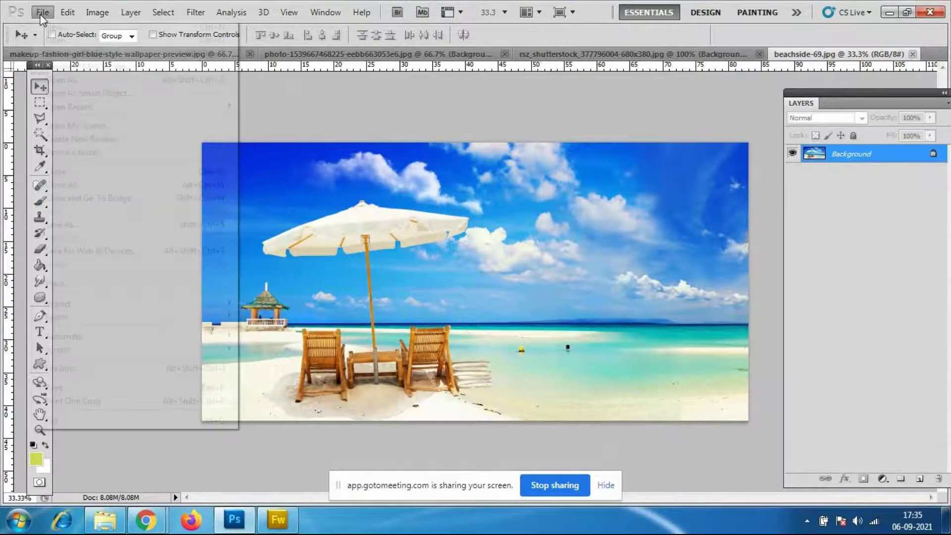
pyautogui.click(92, 12)
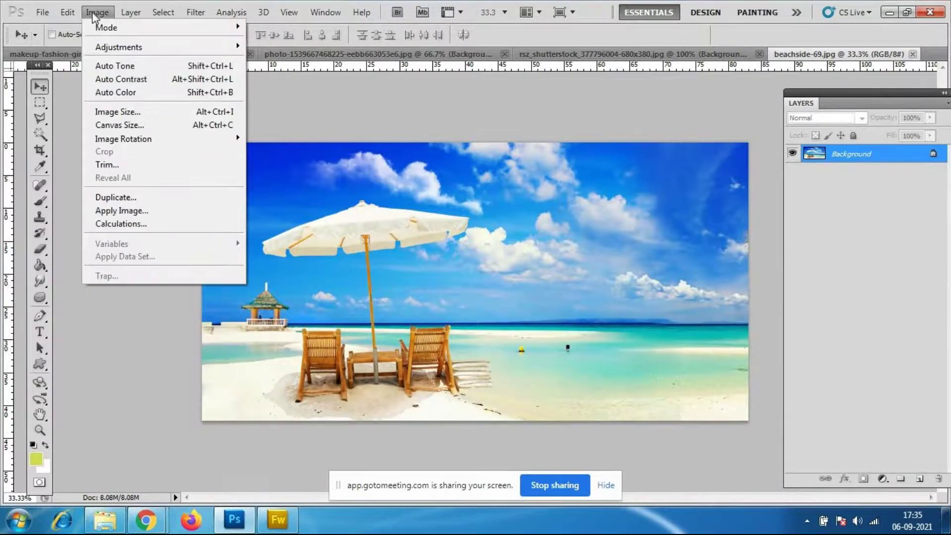
pyautogui.moveTo(117, 47)
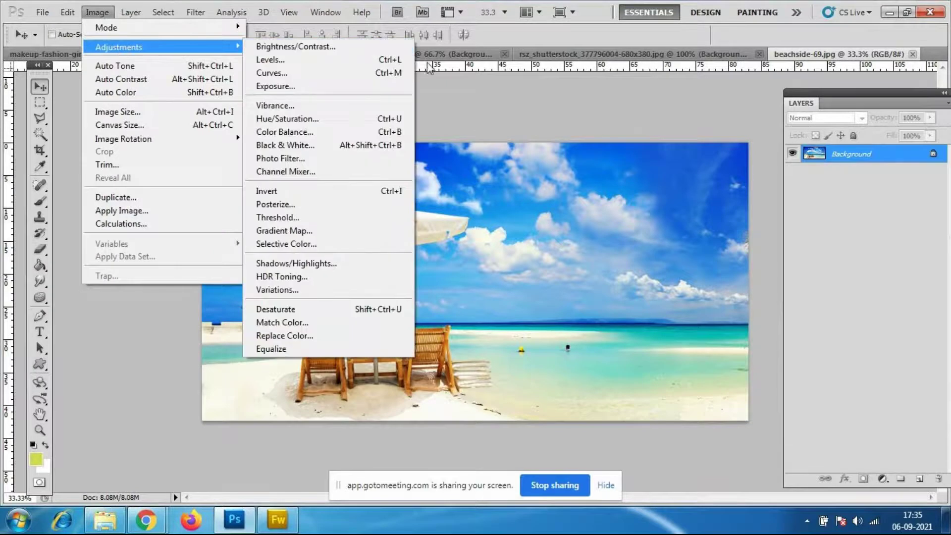
pyautogui.click(340, 142)
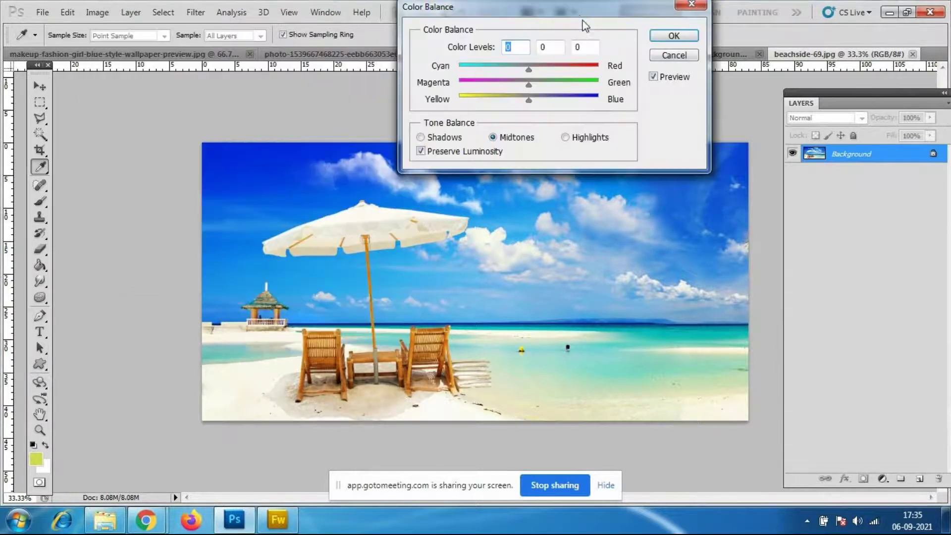
pyautogui.moveTo(580, 16); pyautogui.dragTo(760, 65)
pyautogui.moveTo(709, 117); pyautogui.dragTo(771, 130)
pyautogui.moveTo(710, 132); pyautogui.dragTo(628, 144)
pyautogui.moveTo(710, 149); pyautogui.dragTo(587, 172)
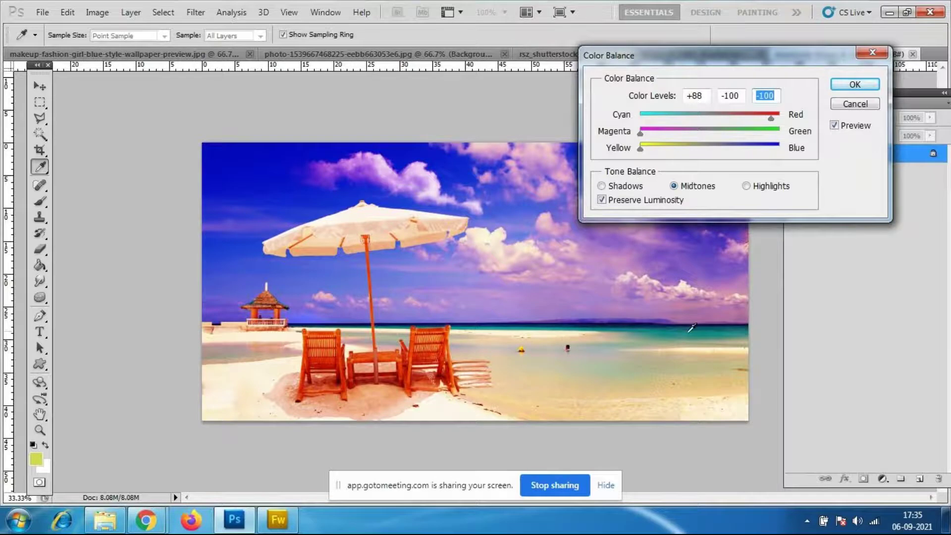
pyautogui.click(865, 104)
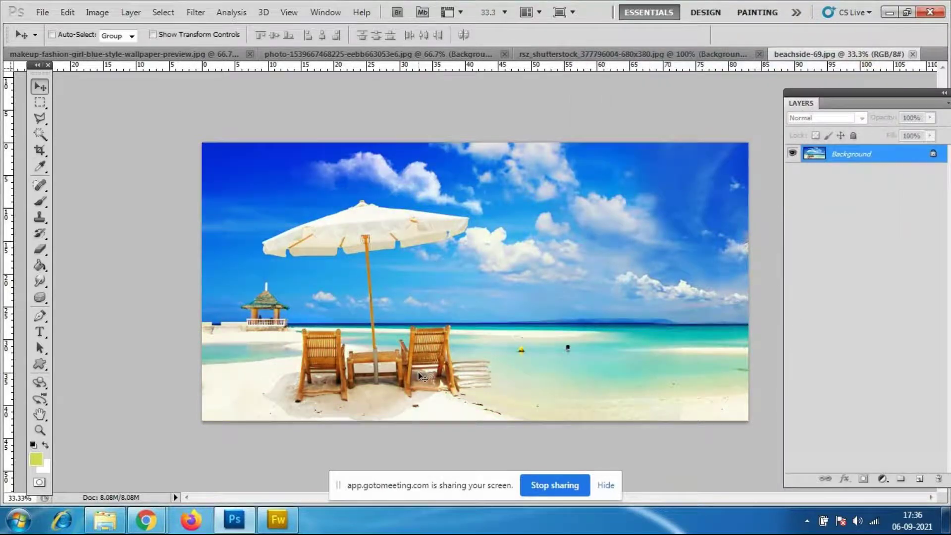
# Preview several Gradient Map presets on the beach photo, including the white-to-purple one, and cancel the adjustment
pyautogui.click(97, 12)
pyautogui.moveTo(105, 47)
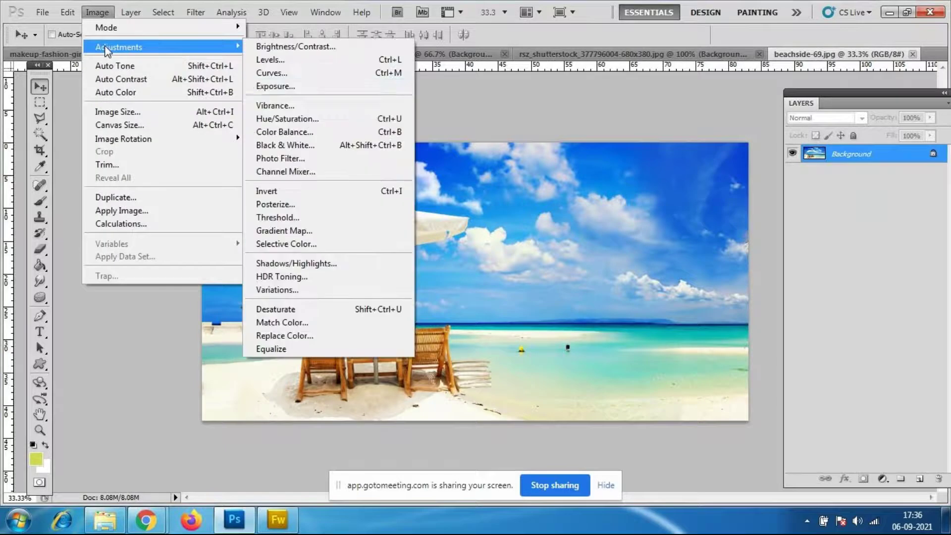
pyautogui.click(345, 230)
pyautogui.moveTo(524, 102); pyautogui.dragTo(785, 59)
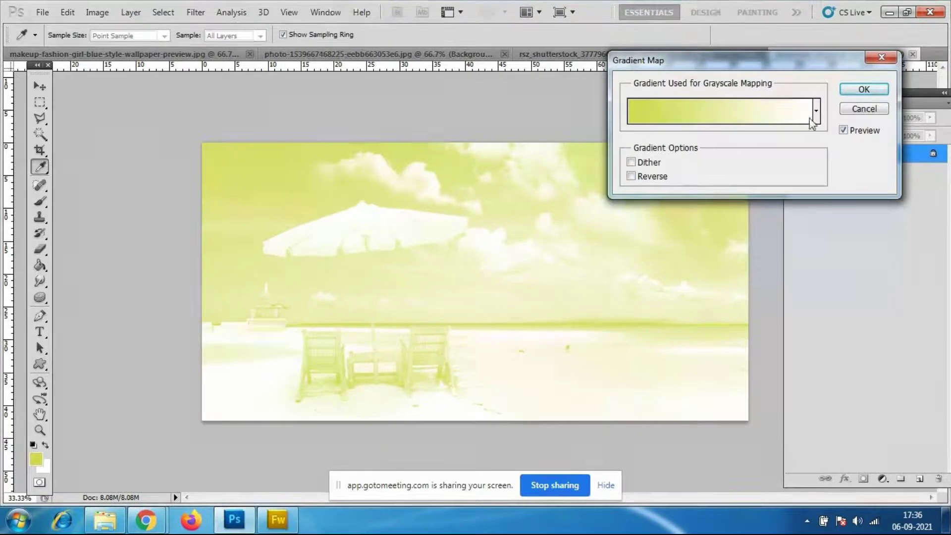
pyautogui.click(817, 112)
pyautogui.click(701, 149)
pyautogui.click(728, 153)
pyautogui.click(742, 166)
pyautogui.click(673, 188)
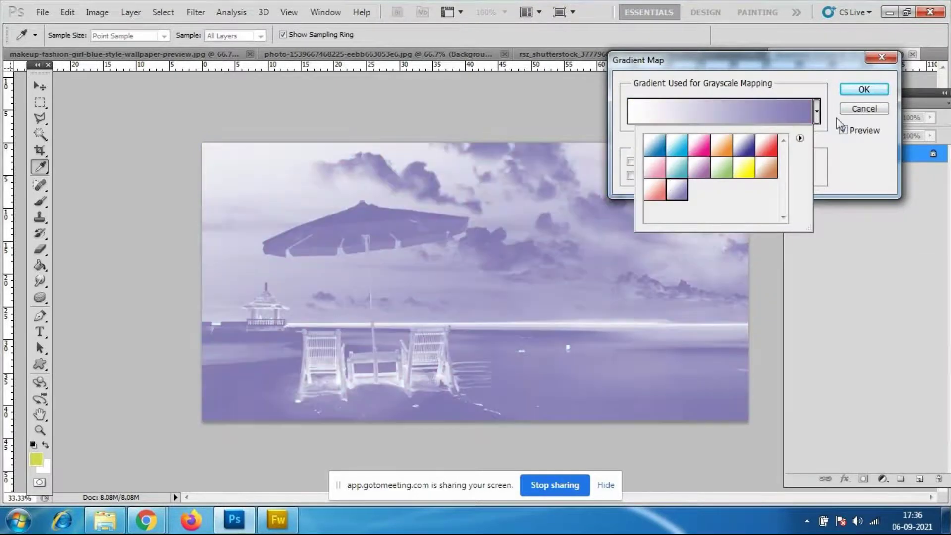
pyautogui.click(861, 110)
# Try darkening the beach photo with a negative Exposure adjustment and cancel it
pyautogui.click(98, 12)
pyautogui.moveTo(117, 46)
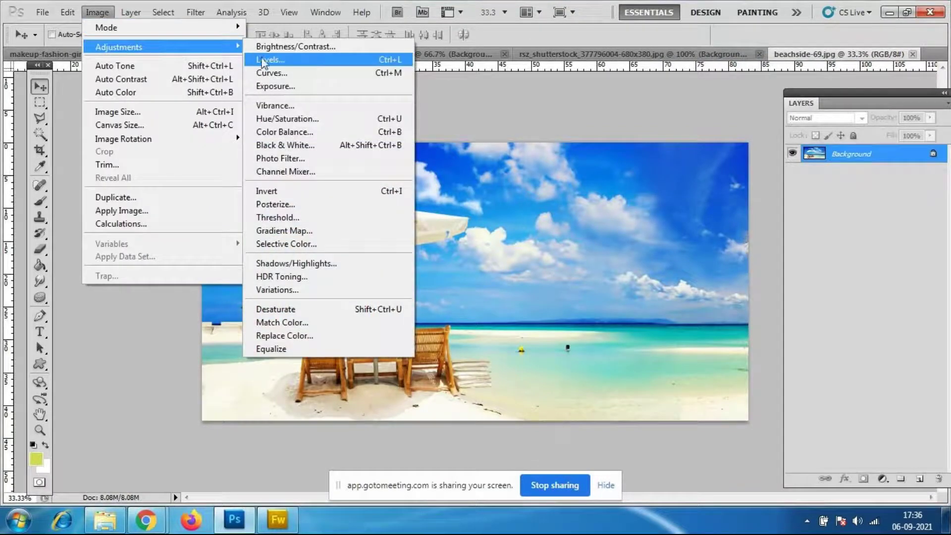
pyautogui.click(312, 88)
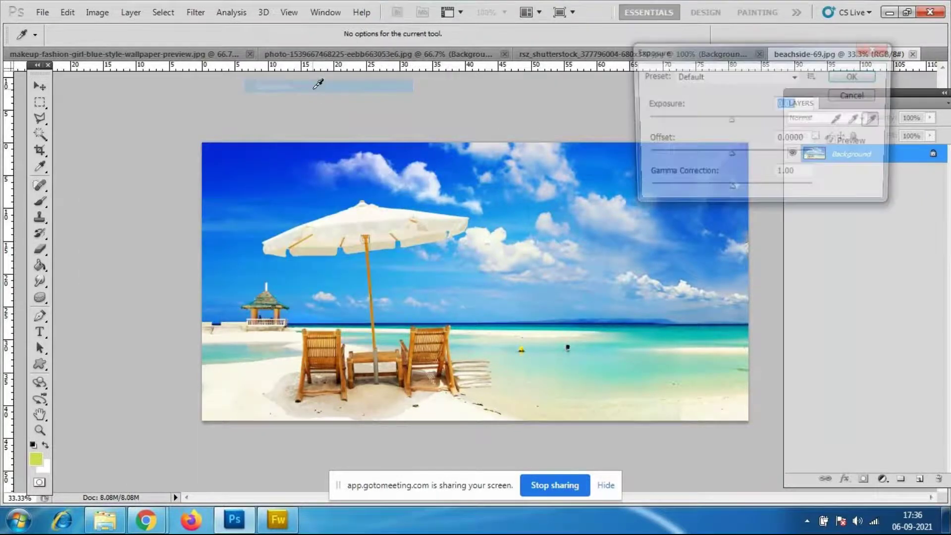
pyautogui.moveTo(732, 119); pyautogui.dragTo(710, 140)
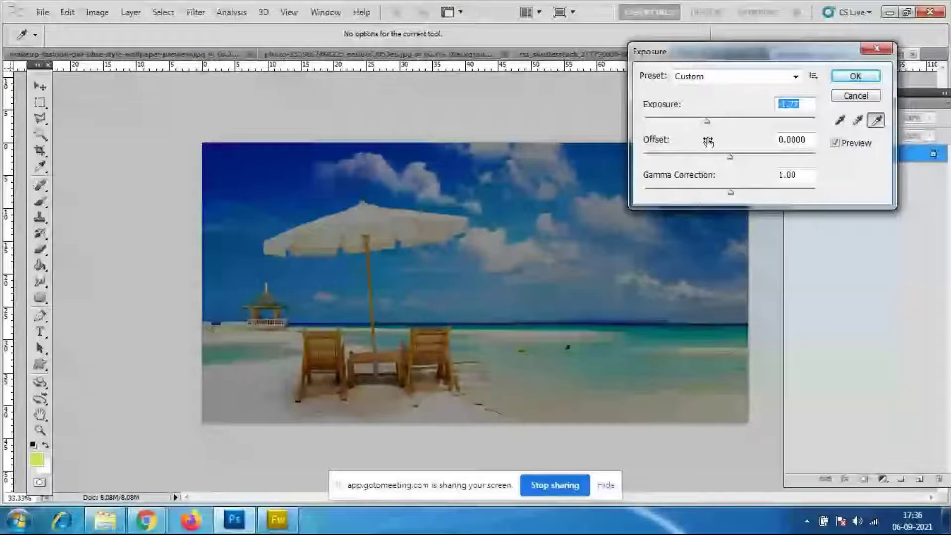
pyautogui.press('Escape')
# Try removing all colour from the beach photo with a Hue/Saturation saturation of -100, and cancel it
pyautogui.click(97, 12)
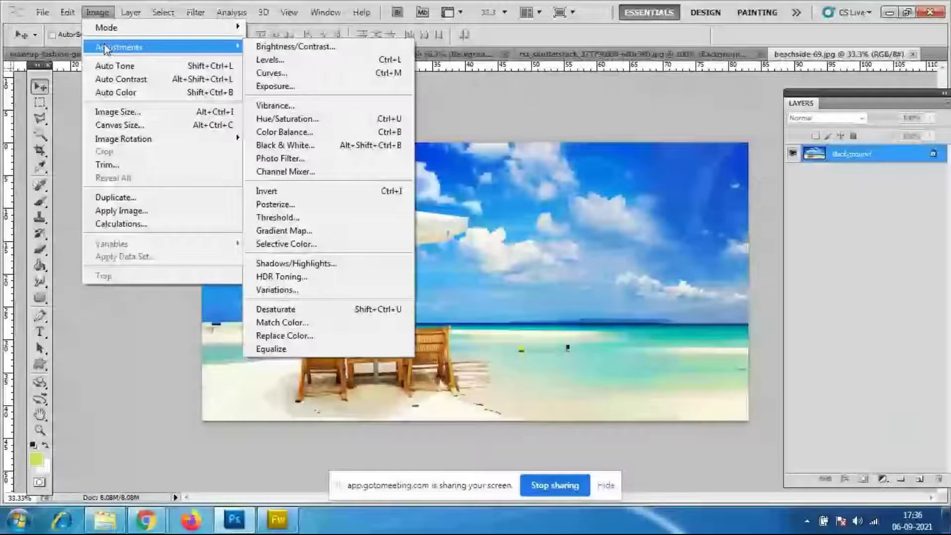
pyautogui.click(293, 122)
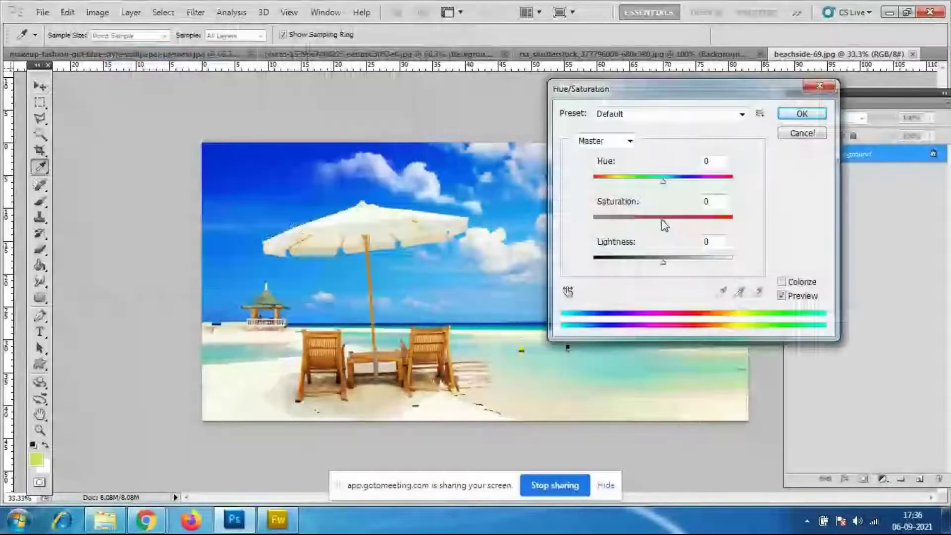
pyautogui.moveTo(665, 225); pyautogui.dragTo(587, 240)
pyautogui.moveTo(608, 95); pyautogui.dragTo(769, 107)
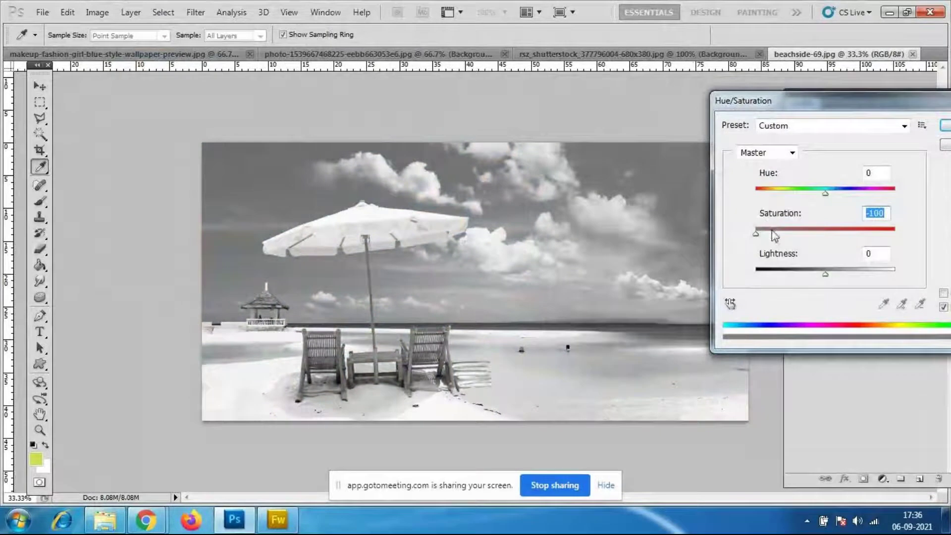
pyautogui.moveTo(757, 237)
pyautogui.mouseDown()
pyautogui.moveTo(842, 244)
pyautogui.moveTo(754, 253)
pyautogui.mouseUp()
pyautogui.moveTo(875, 101); pyautogui.dragTo(764, 104)
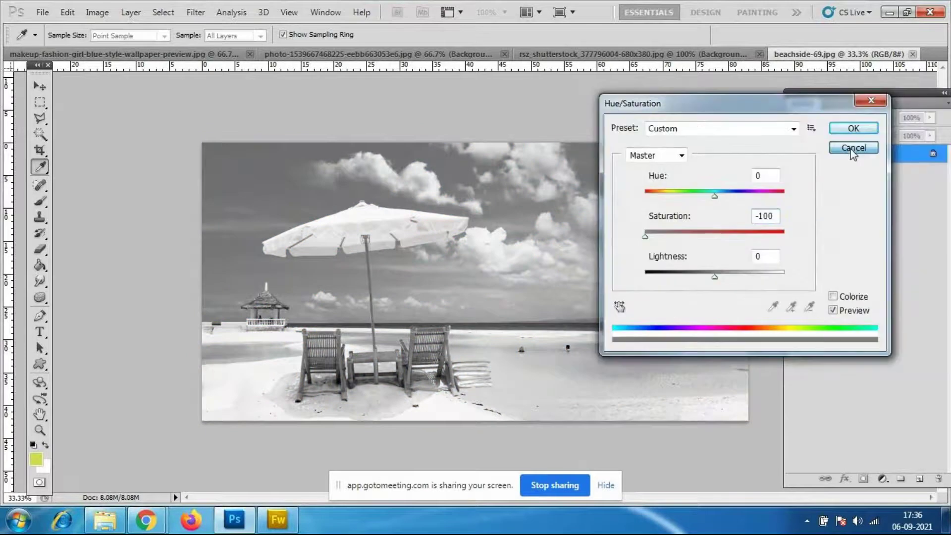
pyautogui.click(853, 148)
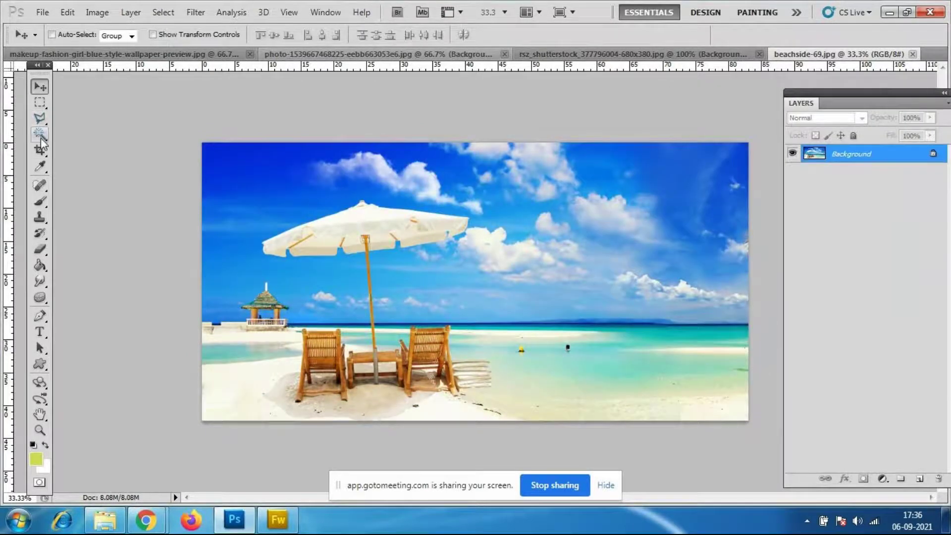
# Outline the area above the horizon, including the sky and umbrella, with the Pen tool and convert the path to a selection
pyautogui.click(40, 316)
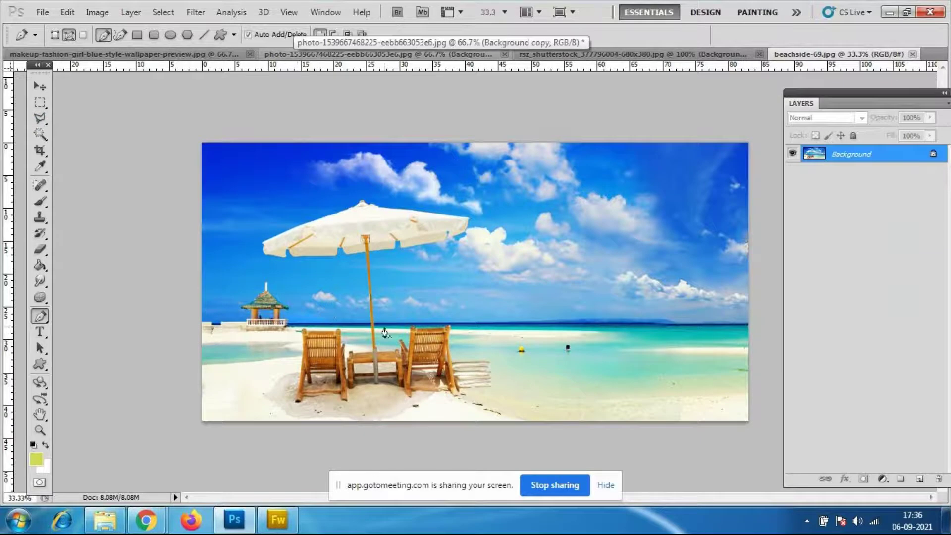
pyautogui.click(751, 337)
pyautogui.click(761, 322)
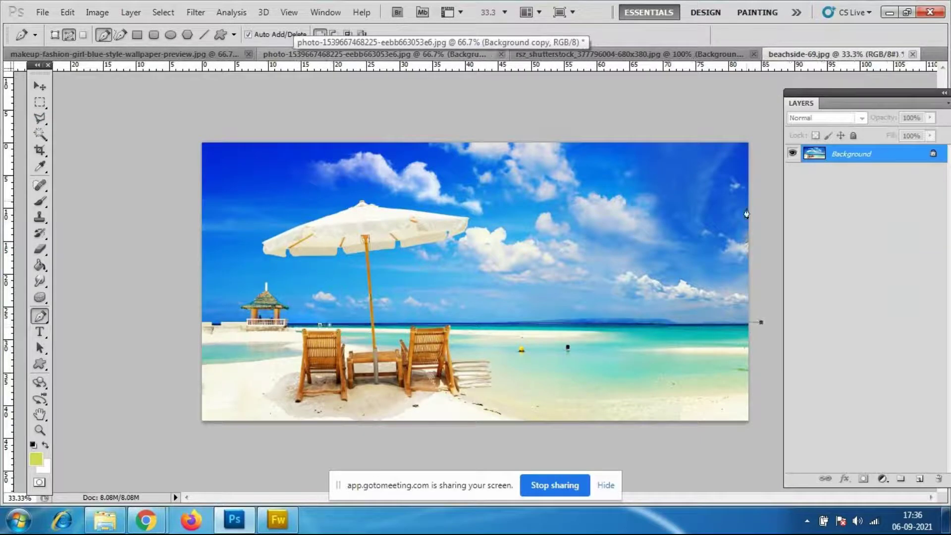
pyautogui.click(751, 131)
pyautogui.click(630, 109)
pyautogui.click(360, 109)
pyautogui.click(242, 114)
pyautogui.click(196, 131)
pyautogui.click(153, 266)
pyautogui.click(171, 317)
pyautogui.click(206, 341)
pyautogui.moveTo(247, 338); pyautogui.dragTo(259, 338)
pyautogui.click(320, 326)
pyautogui.hotkey('ctrl', 'Return')
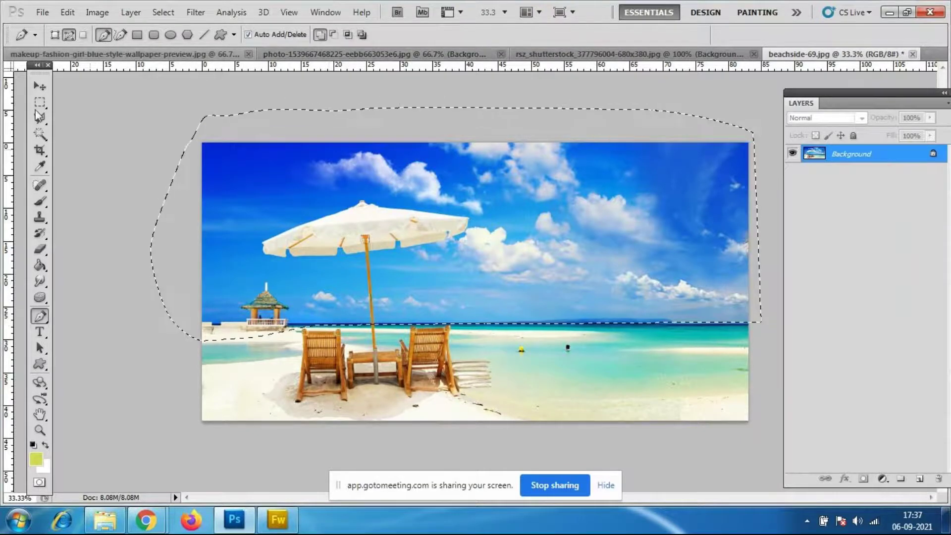
# Desaturate the selected sky area with a Hue/Saturation saturation of -100, and clear the selection
pyautogui.click(95, 12)
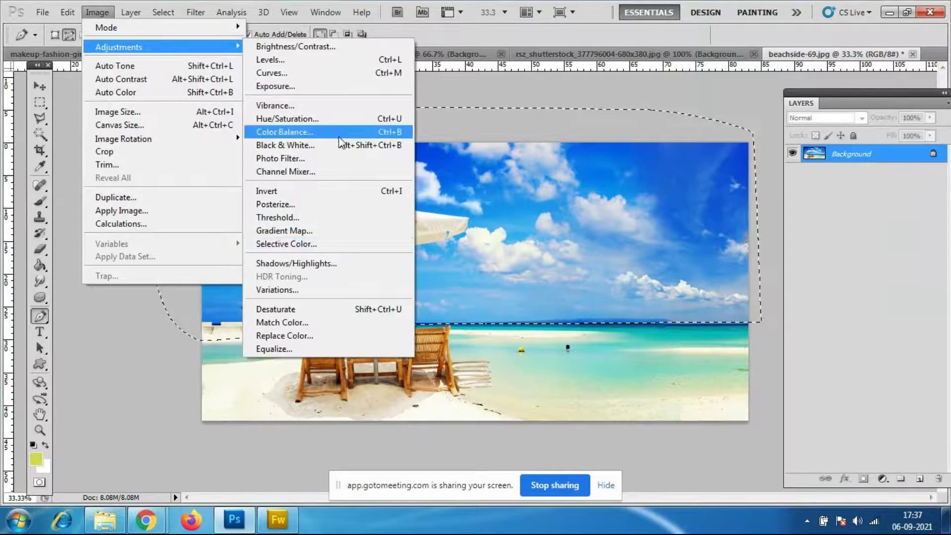
pyautogui.click(277, 116)
pyautogui.moveTo(715, 237); pyautogui.dragTo(624, 240)
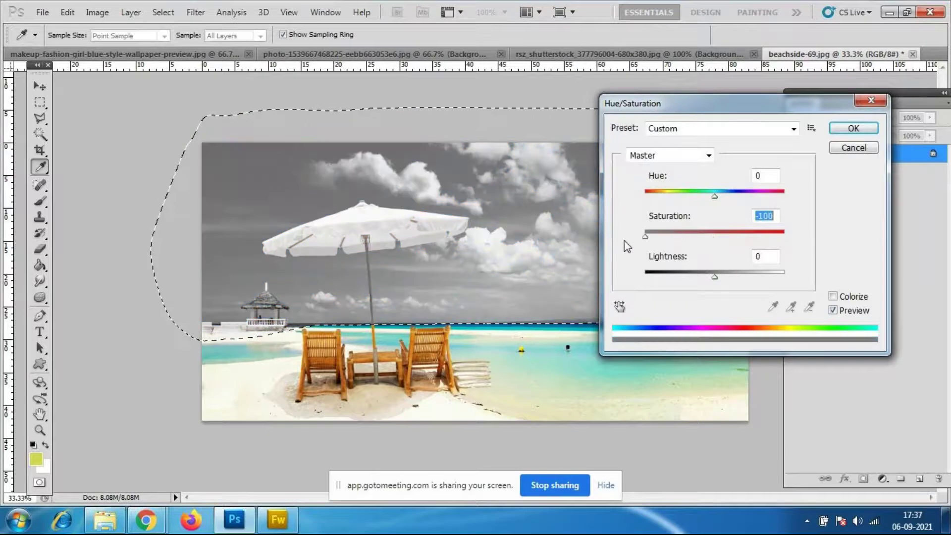
pyautogui.click(854, 128)
pyautogui.hotkey('ctrl', 'd')
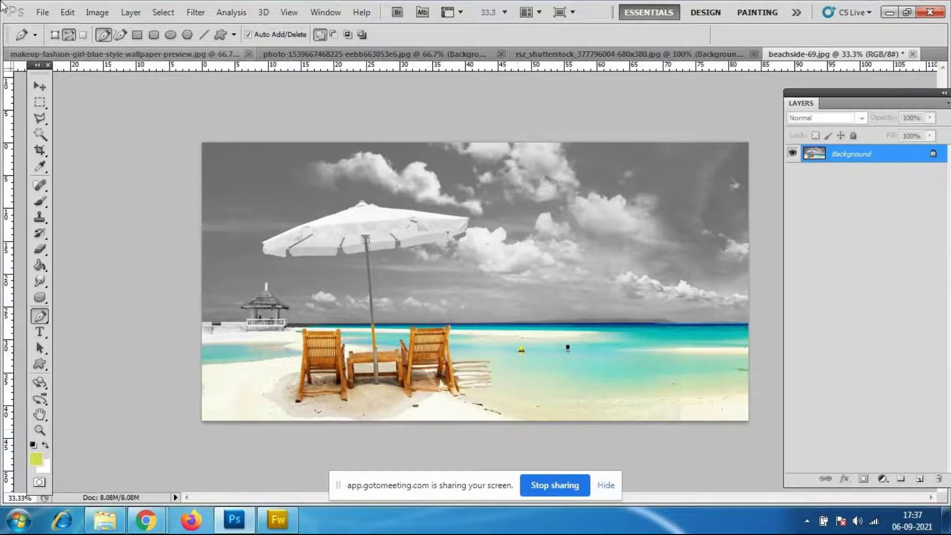
pyautogui.click(98, 12)
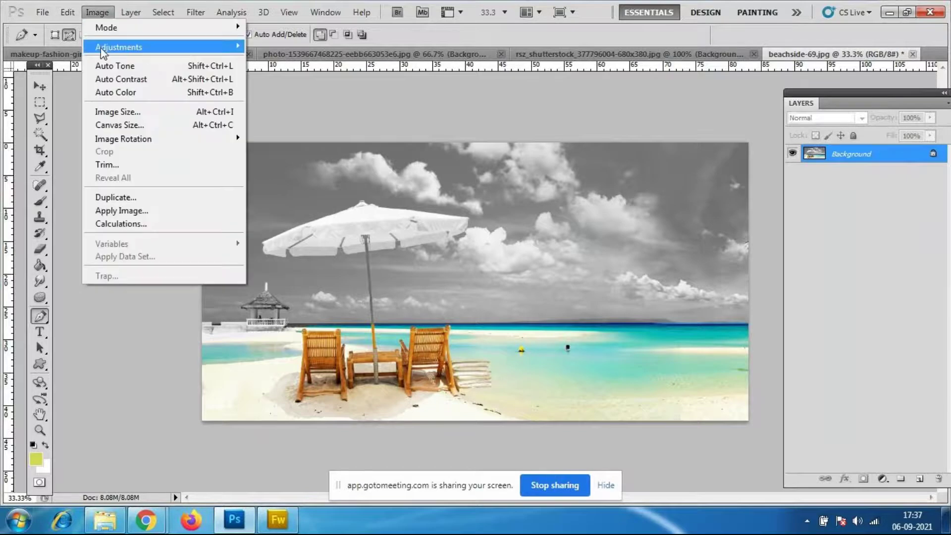
pyautogui.moveTo(100, 47)
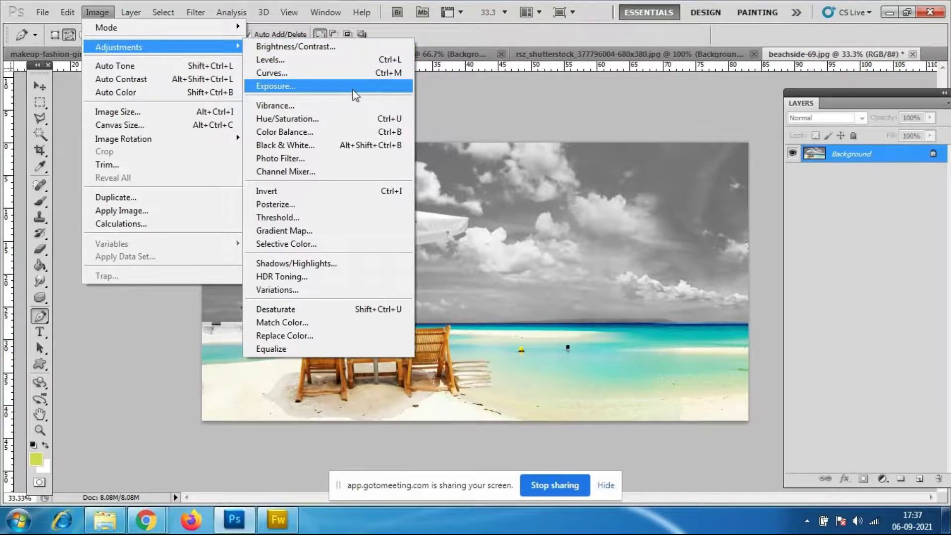
pyautogui.click(289, 12)
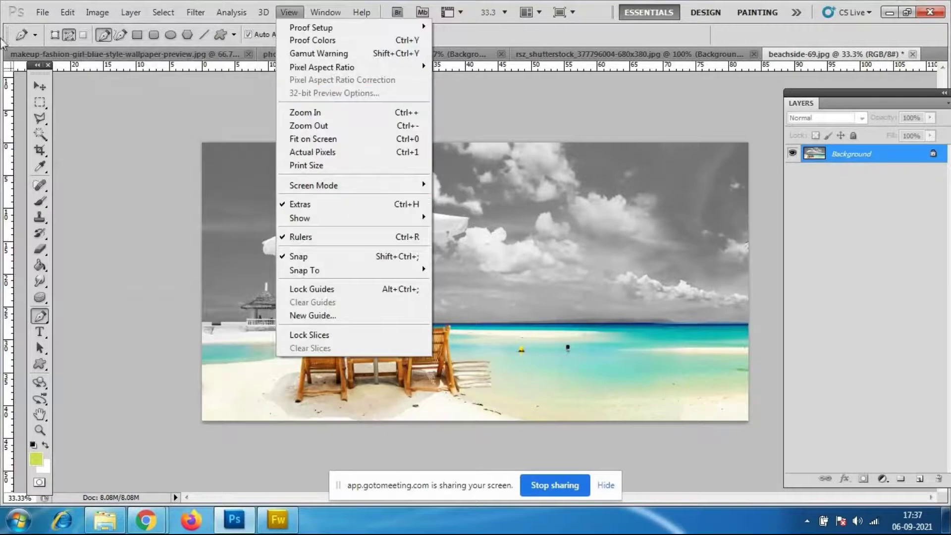
pyautogui.moveTo(97, 13)
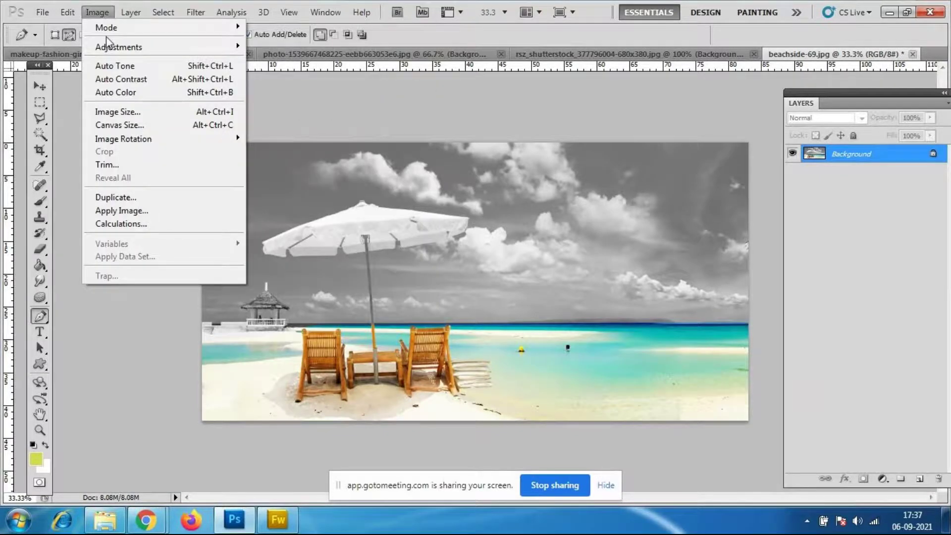
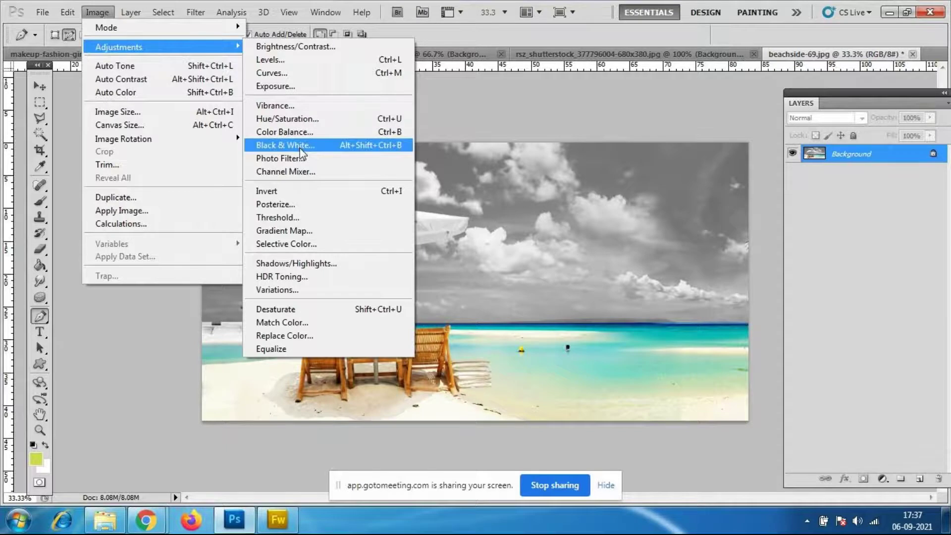
pyautogui.click(461, 95)
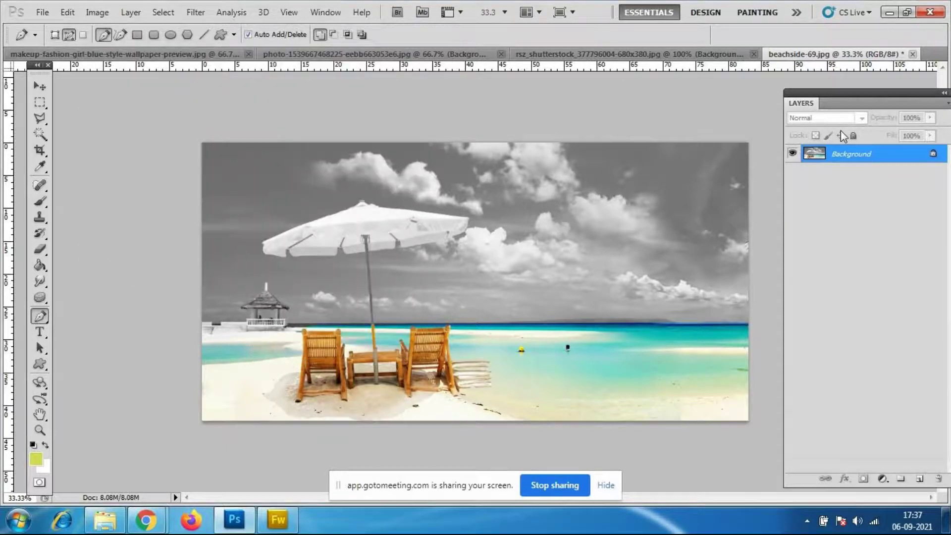
# Review the edited lake pier photo and the wooden boardwalk photo, and return to the beach photo
pyautogui.click(445, 55)
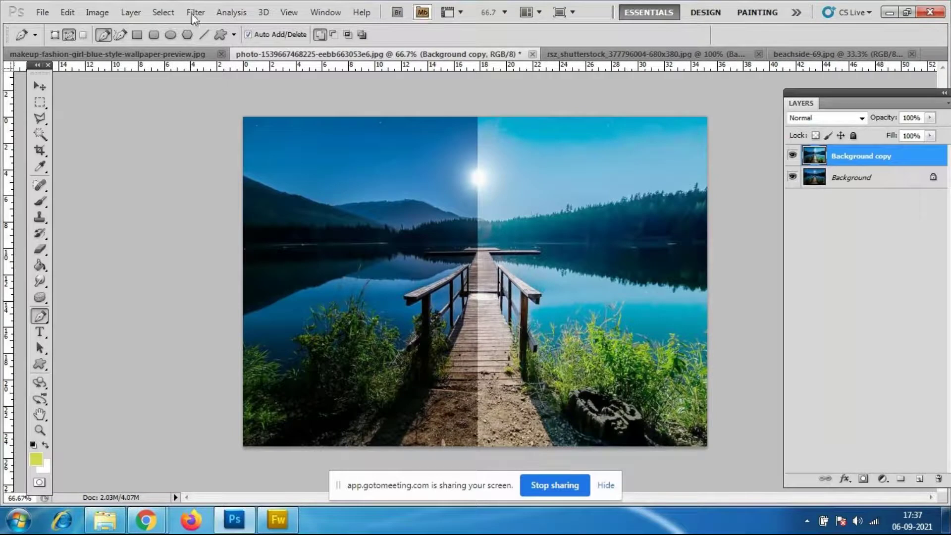
pyautogui.click(629, 56)
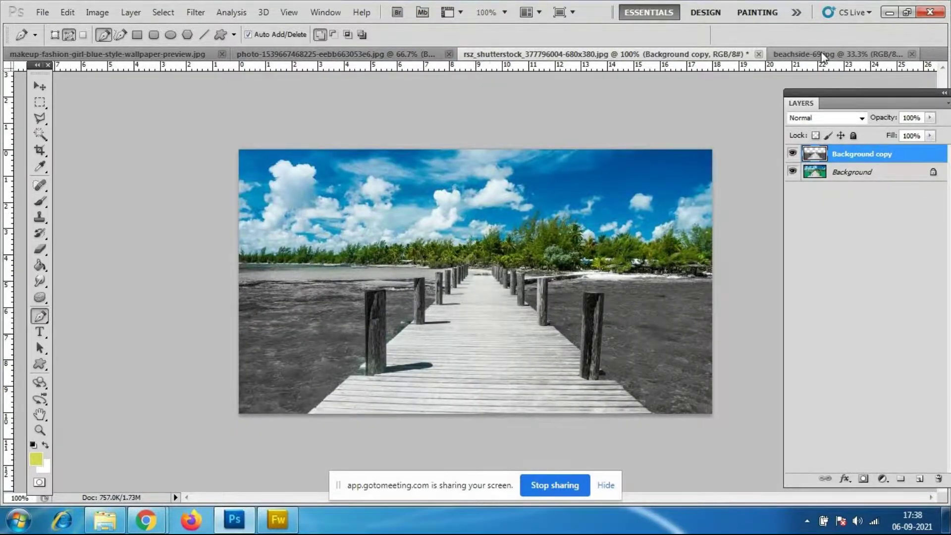
pyautogui.hotkey('ctrl', 'Tab')
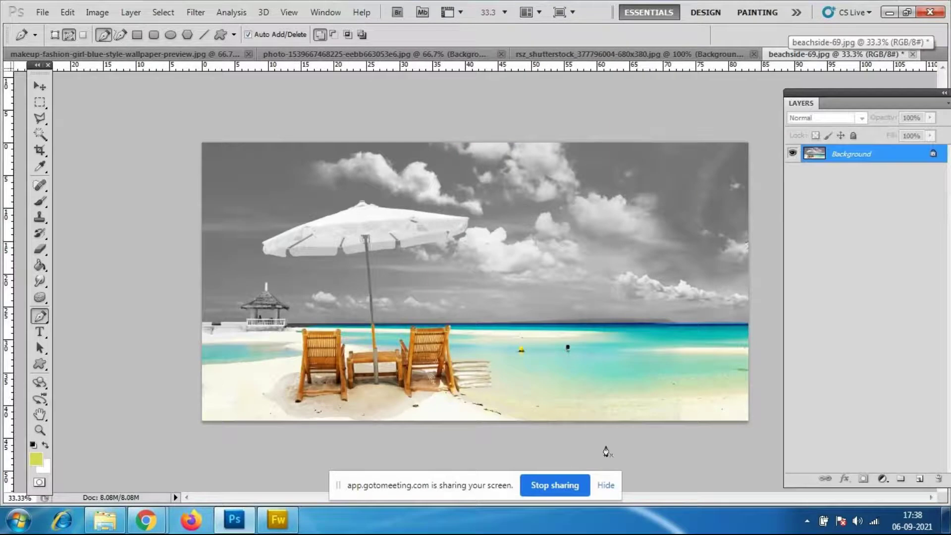
pyautogui.click(42, 12)
pyautogui.click(53, 42)
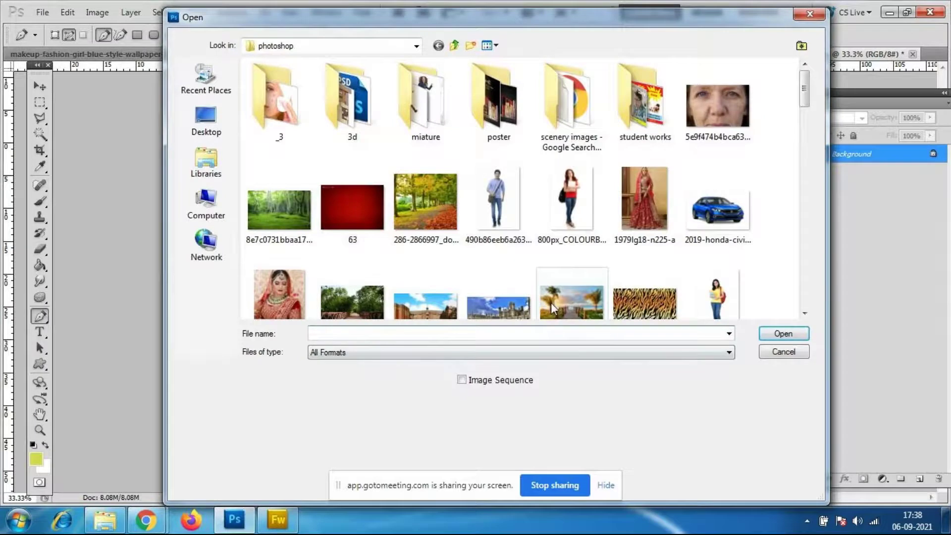
pyautogui.click(498, 295)
pyautogui.scroll(-4, 646, 250)
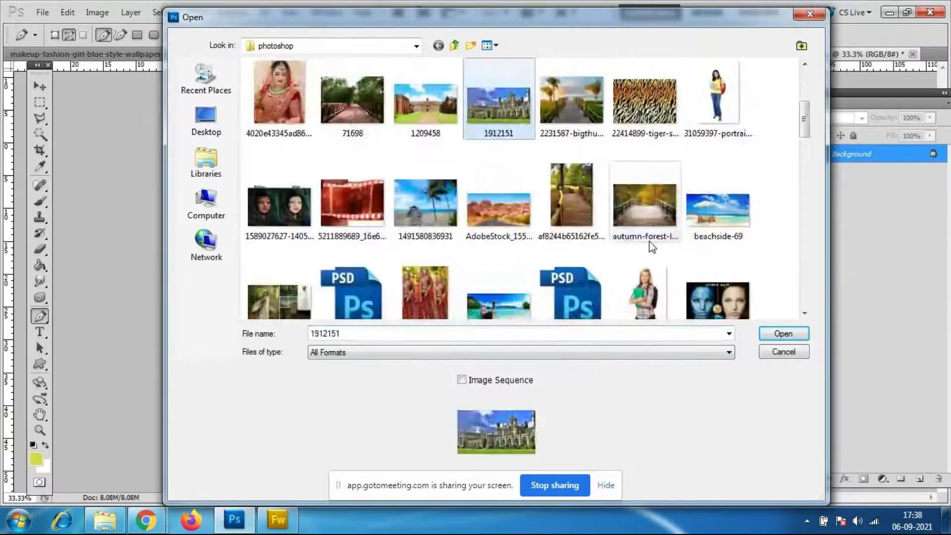
pyautogui.scroll(-3, 649, 245)
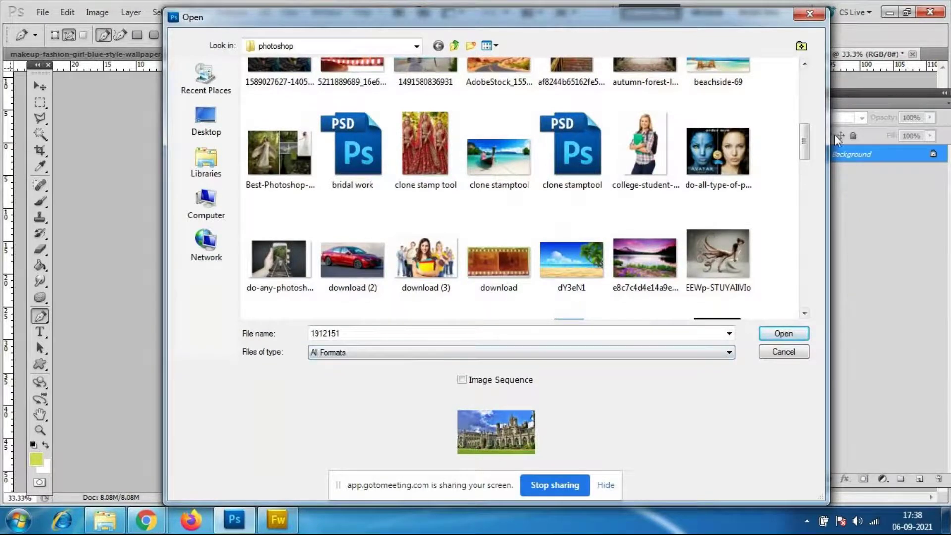
pyautogui.moveTo(805, 141); pyautogui.dragTo(805, 88)
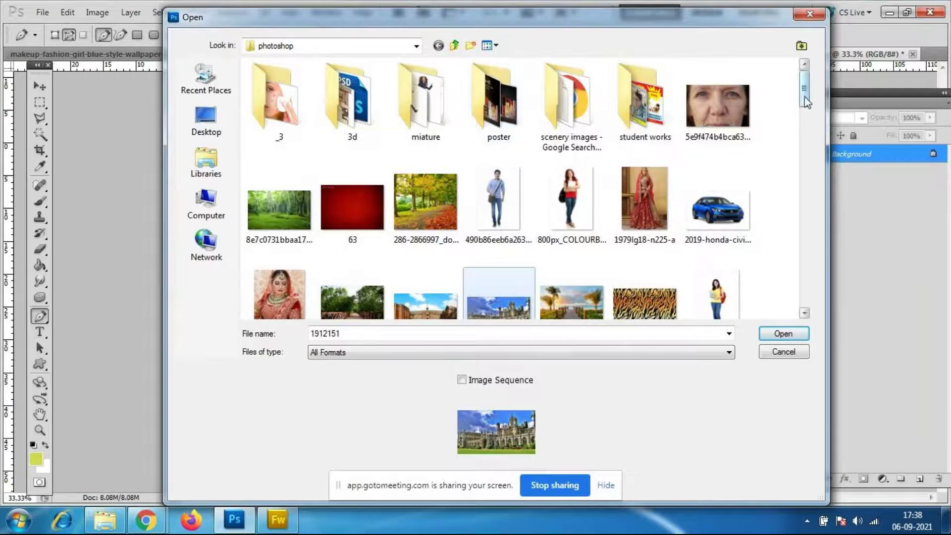
pyautogui.moveTo(805, 97); pyautogui.dragTo(809, 102)
pyautogui.click(489, 93)
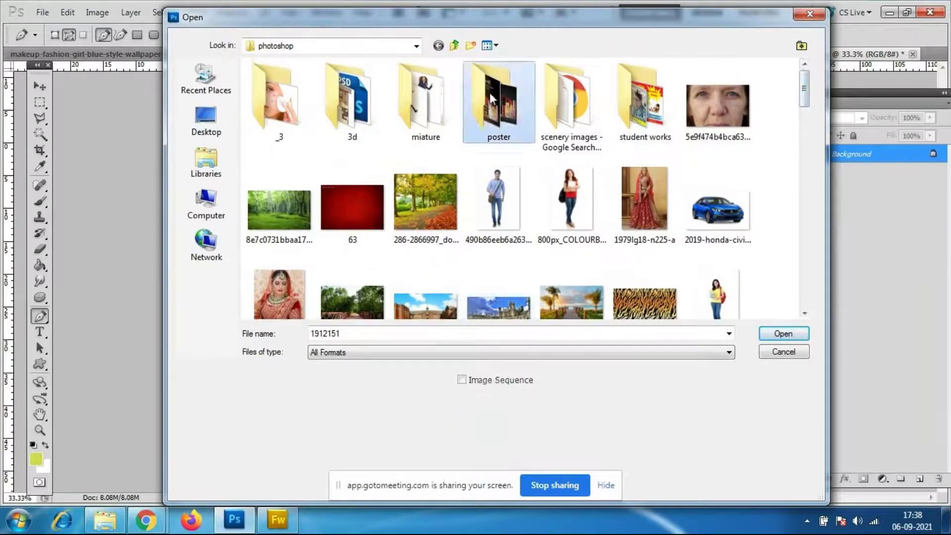
pyautogui.doubleClick(490, 93)
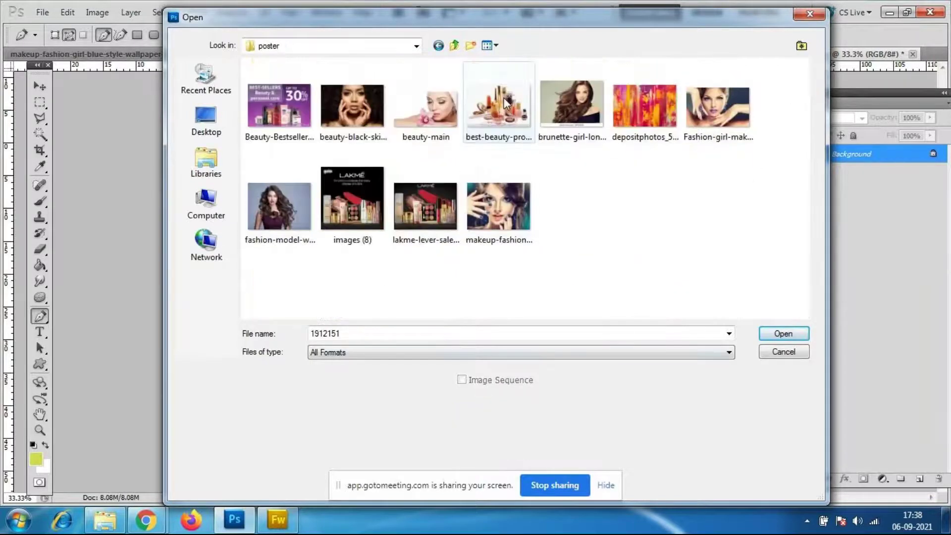
pyautogui.click(787, 352)
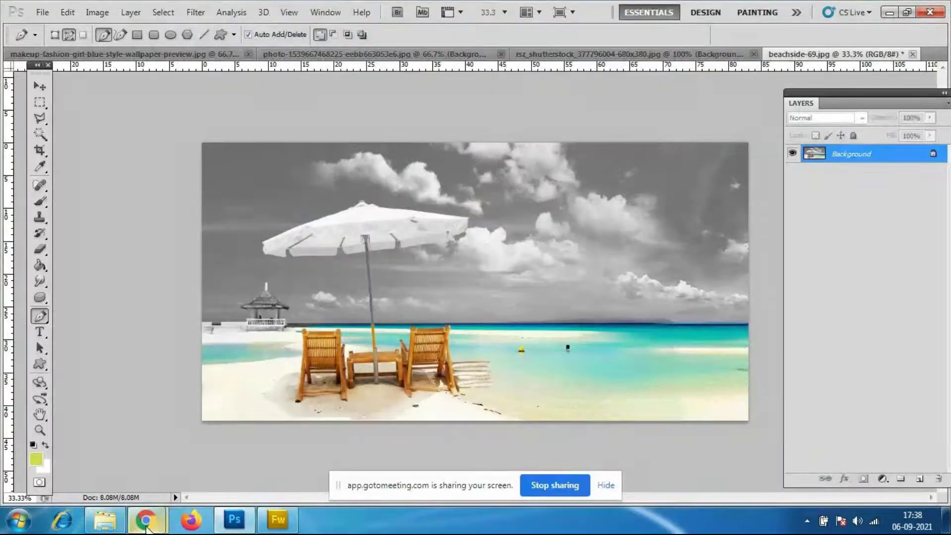
# Switch to the GoToMeeting page in Chrome and look through the whole participant grid
pyautogui.click(146, 520)
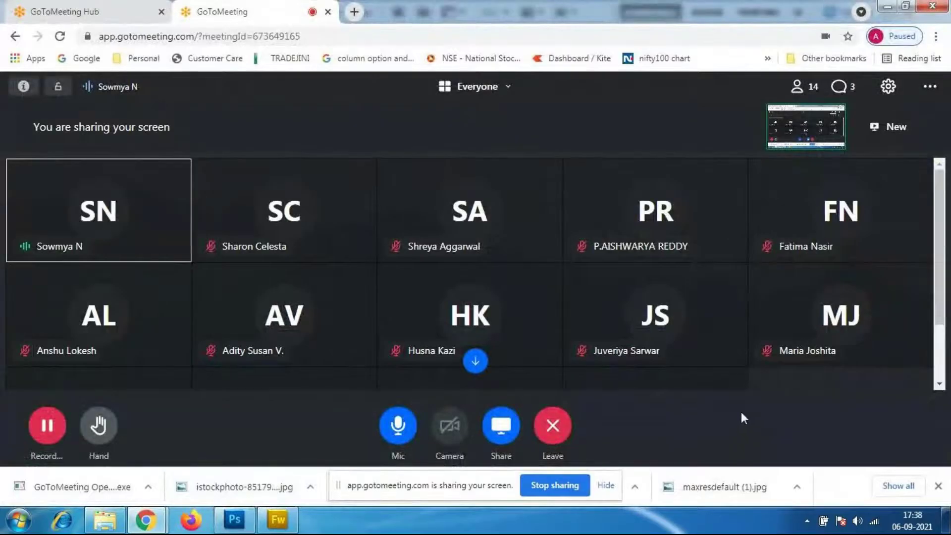
pyautogui.scroll(-1, 930, 267)
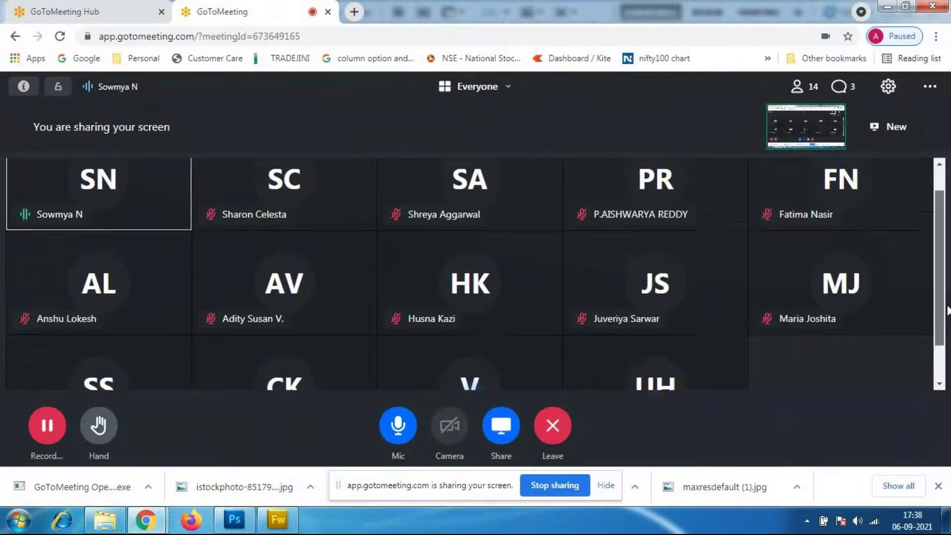
pyautogui.scroll(-1, 947, 315)
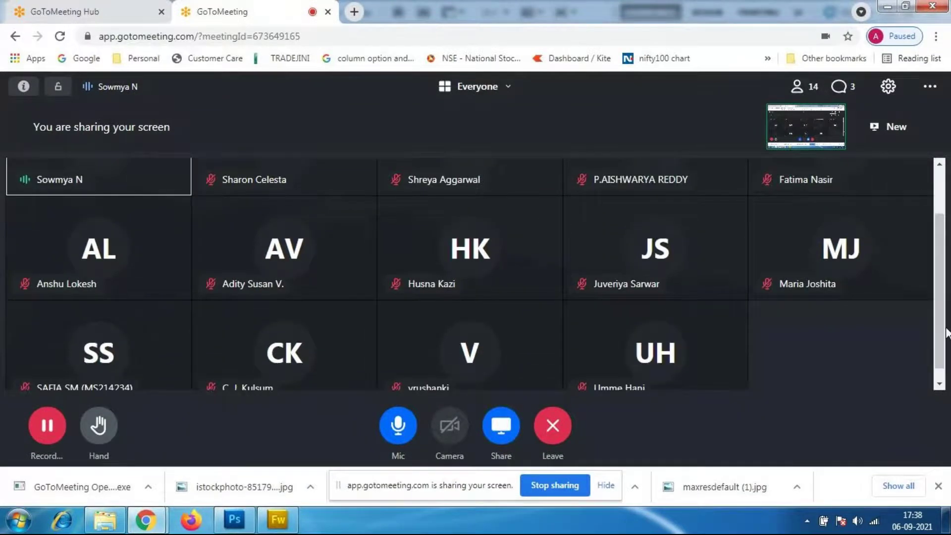
pyautogui.scroll(-1, 942, 369)
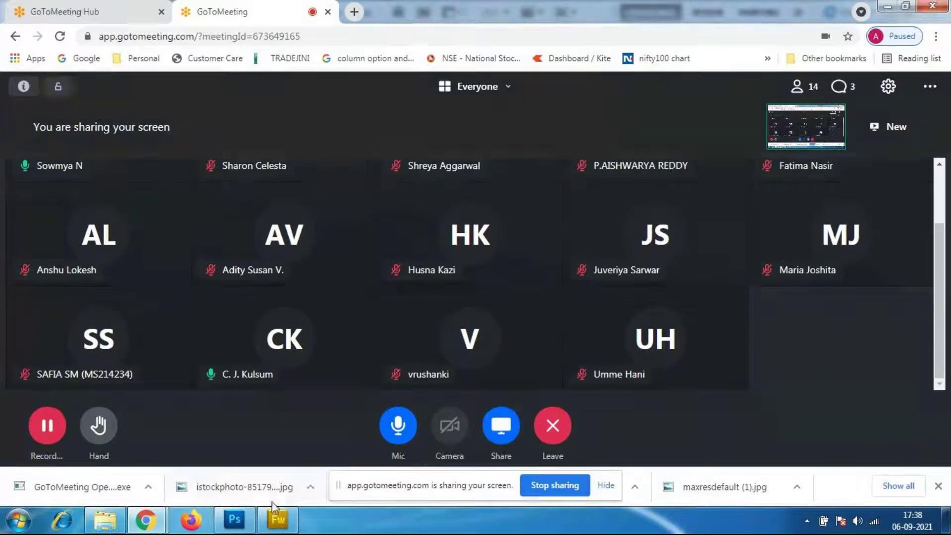
pyautogui.click(236, 522)
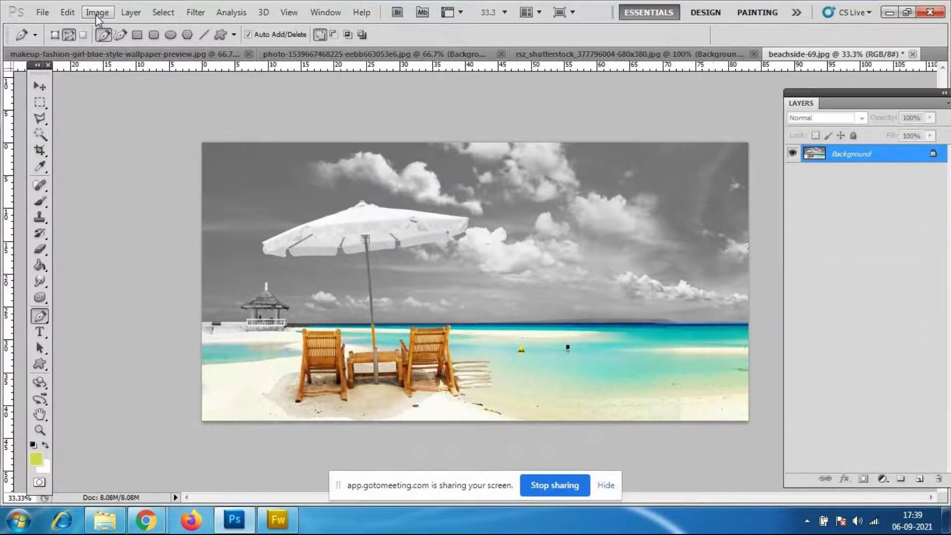
pyautogui.click(42, 13)
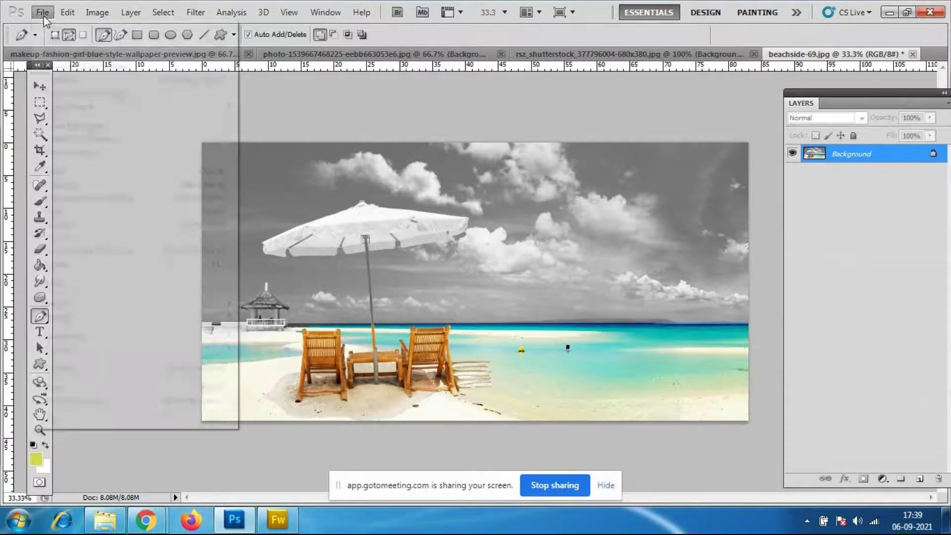
pyautogui.click(56, 42)
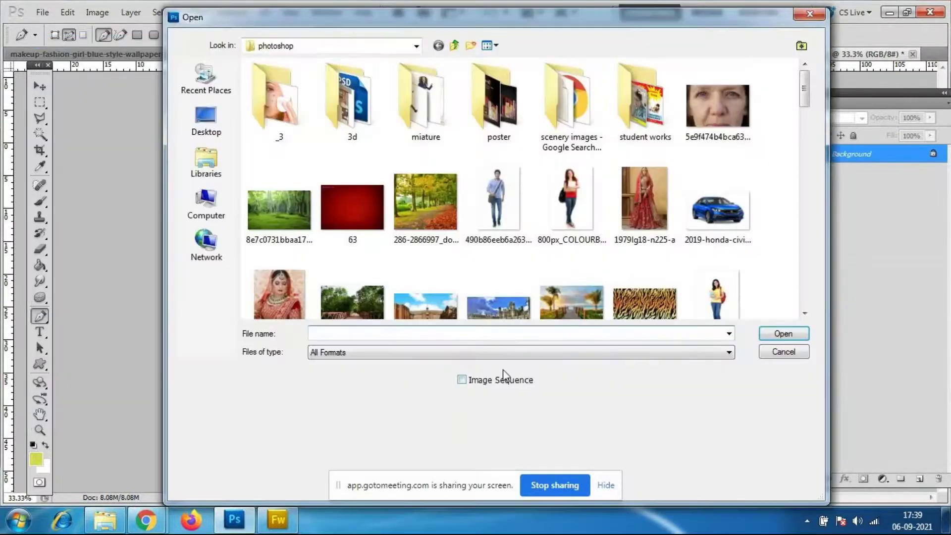
pyautogui.click(442, 202)
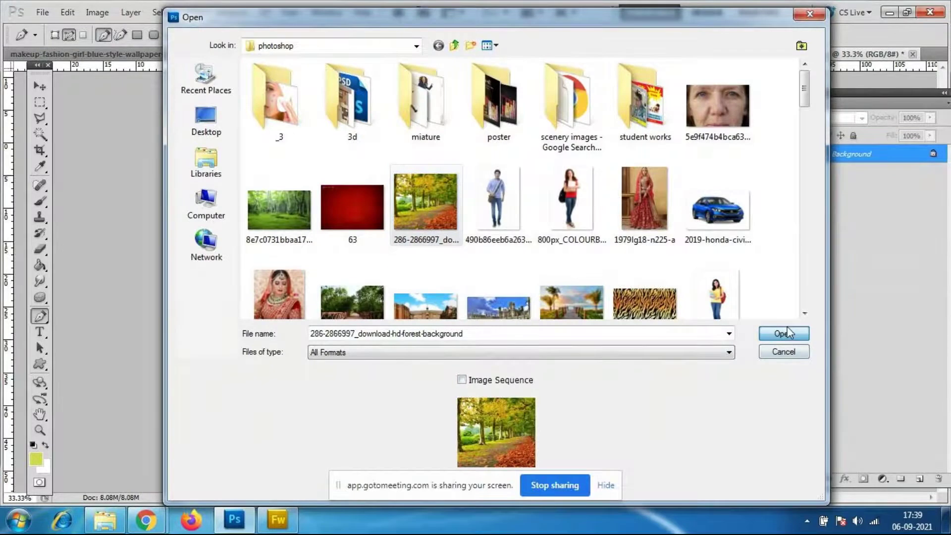
pyautogui.click(783, 333)
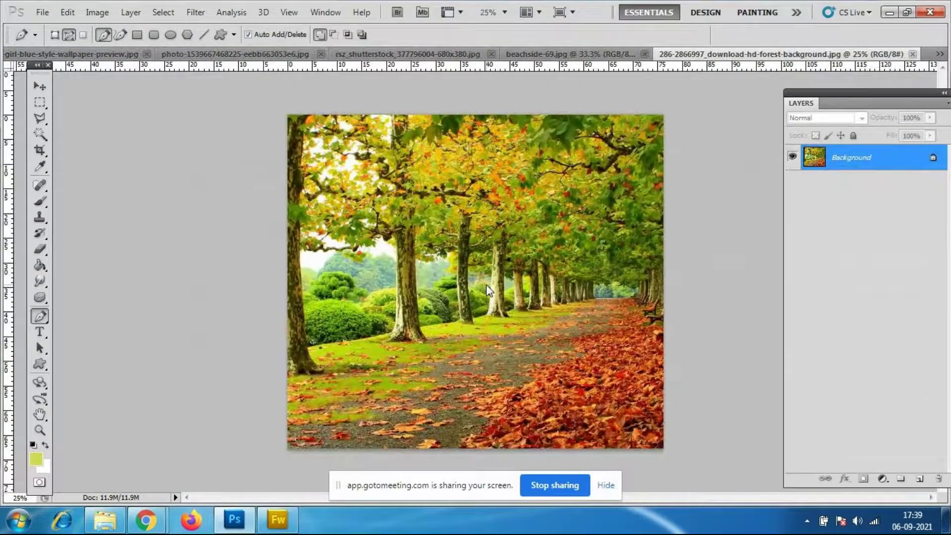
# Outline the ground below the trees, including the path and fallen leaves, with the Pen tool and convert the path to a selection
pyautogui.click(596, 292)
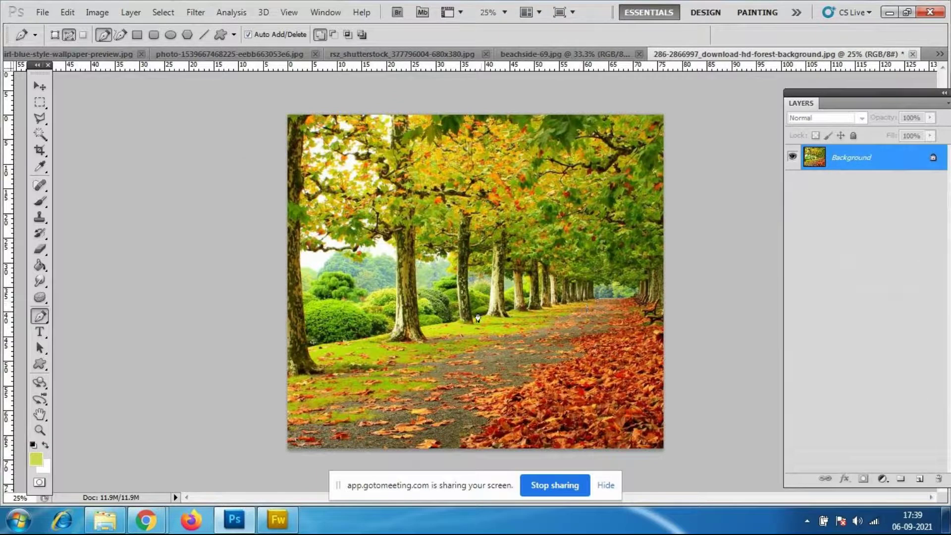
pyautogui.click(412, 321)
pyautogui.click(348, 337)
pyautogui.click(282, 341)
pyautogui.click(258, 391)
pyautogui.click(270, 448)
pyautogui.click(281, 465)
pyautogui.moveTo(318, 465); pyautogui.dragTo(702, 469)
pyautogui.click(737, 370)
pyautogui.click(731, 308)
pyautogui.click(702, 285)
pyautogui.click(657, 279)
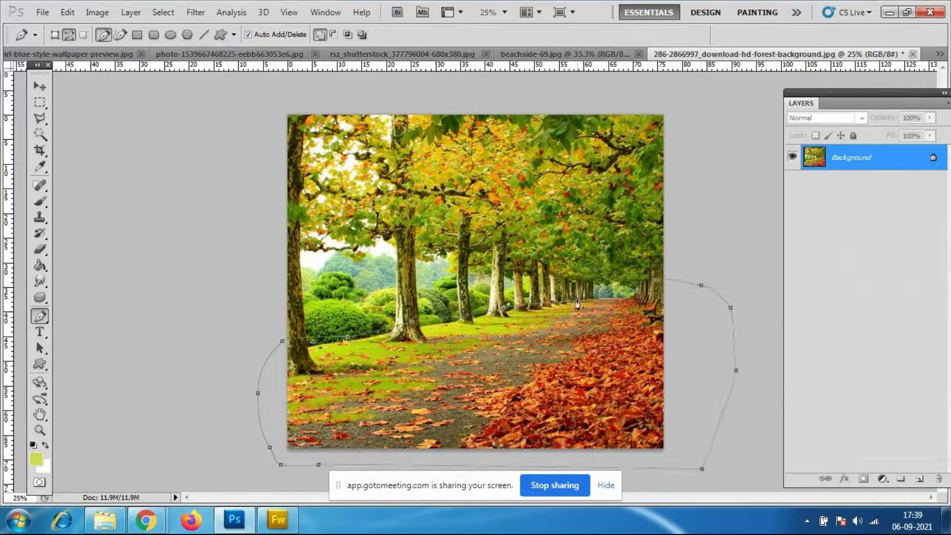
pyautogui.hotkey('ctrl', 'Return')
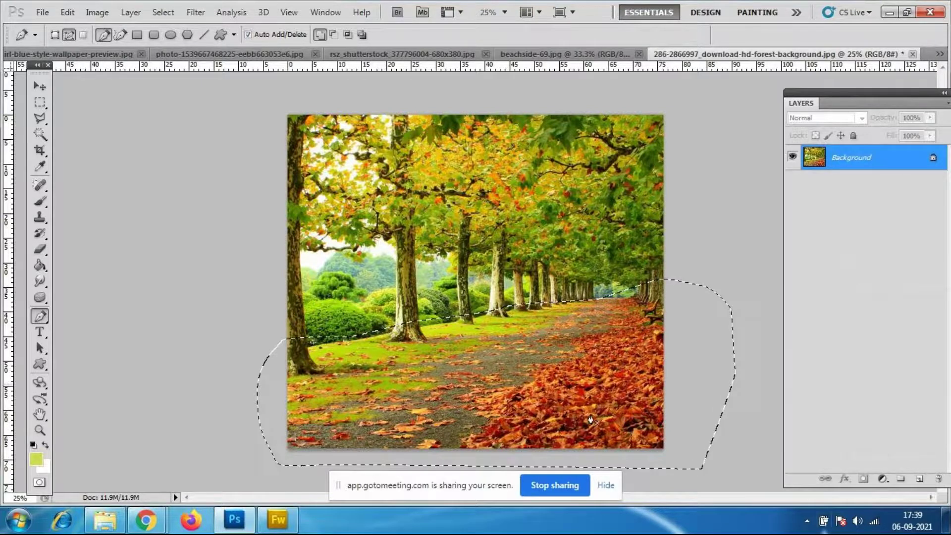
# Convert the selected ground area to black and white with the Default Black & White preset, and clear the selection
pyautogui.click(97, 12)
pyautogui.moveTo(114, 44)
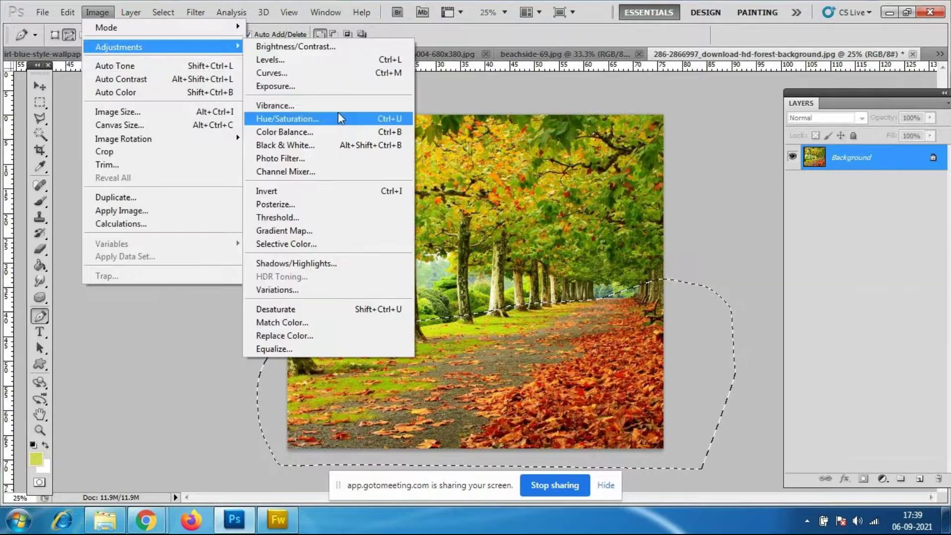
pyautogui.click(327, 145)
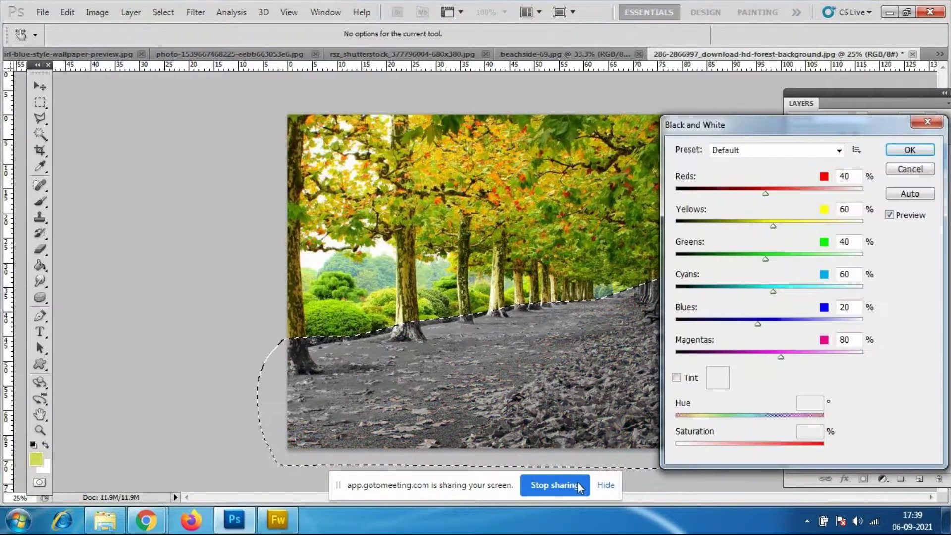
pyautogui.click(910, 149)
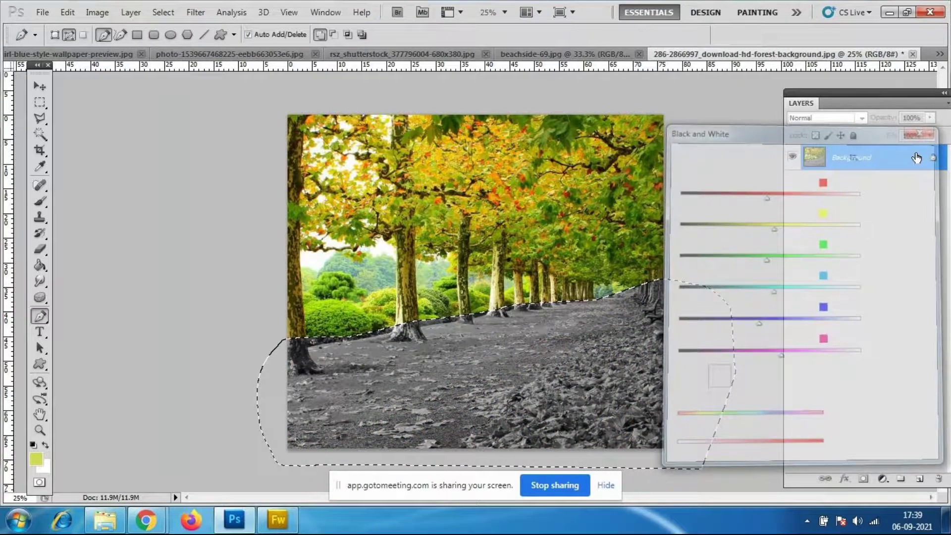
pyautogui.hotkey('ctrl', 'd')
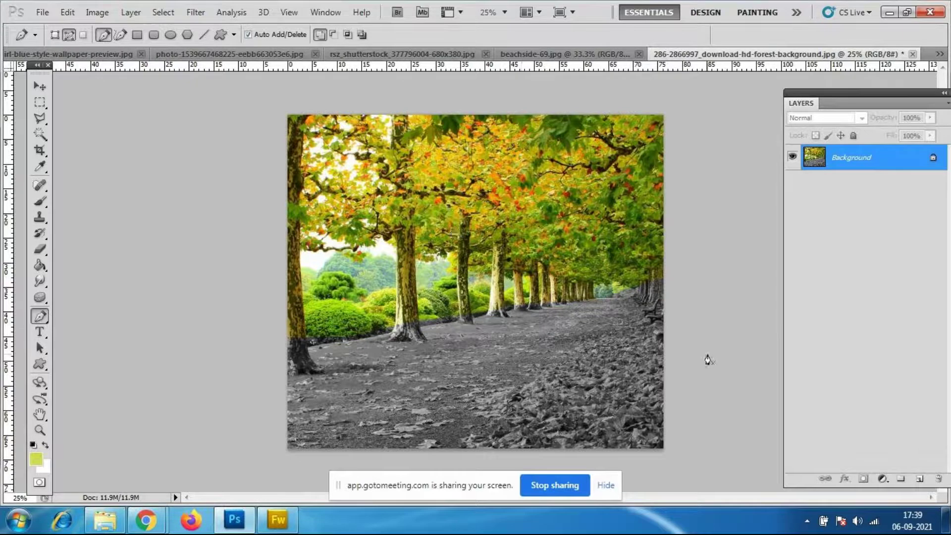
# Undo the deselection, the Black & White adjustment and the ground selection on the forest photo
pyautogui.hotkey('ctrl', 'alt', 'z')
pyautogui.hotkey('ctrl', 'alt', 'z')
pyautogui.hotkey('ctrl', 'alt', 'z')
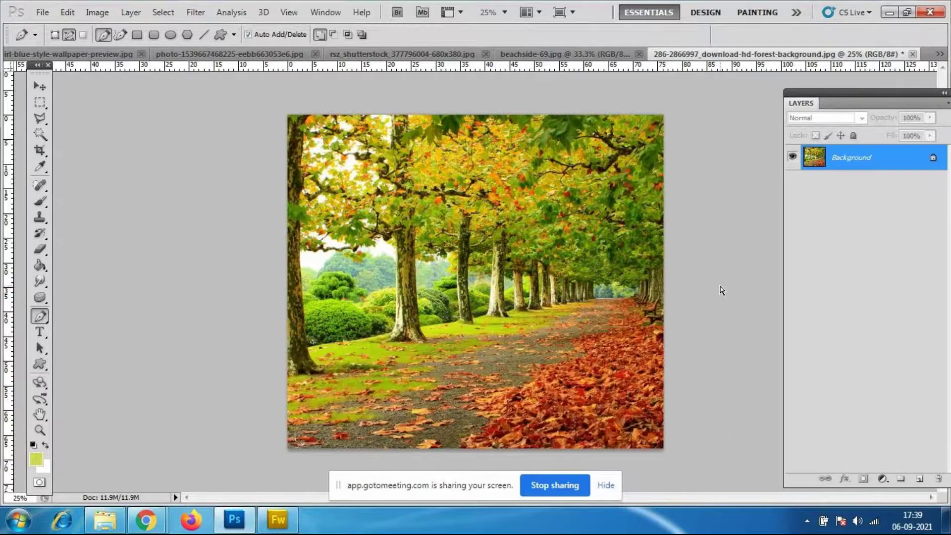
# Try Color Balance on the forest photo's midtones, pushing red to +100 and yellow to -100, and discard the adjustment
pyautogui.click(99, 10)
pyautogui.moveTo(108, 48)
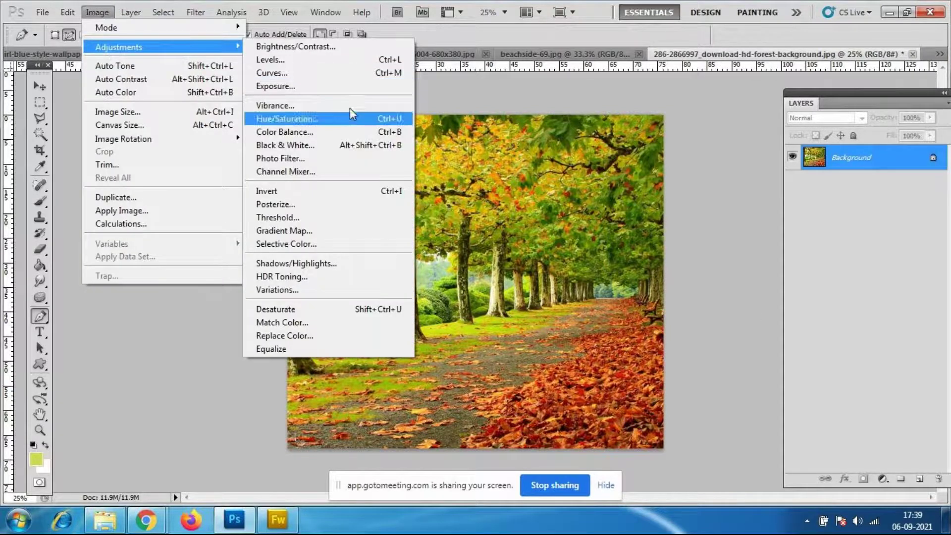
pyautogui.click(333, 133)
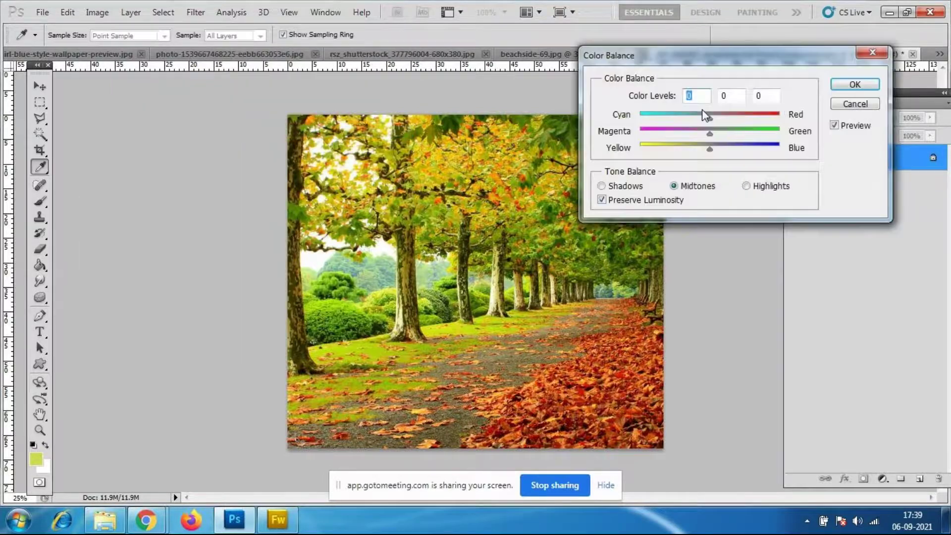
pyautogui.moveTo(708, 115); pyautogui.dragTo(782, 164)
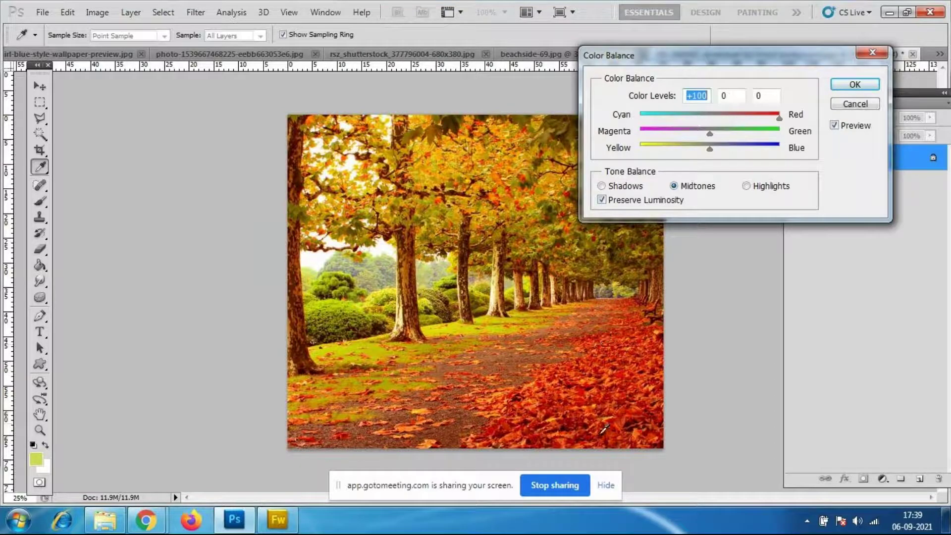
pyautogui.moveTo(781, 119); pyautogui.dragTo(750, 121)
pyautogui.moveTo(708, 150); pyautogui.dragTo(638, 154)
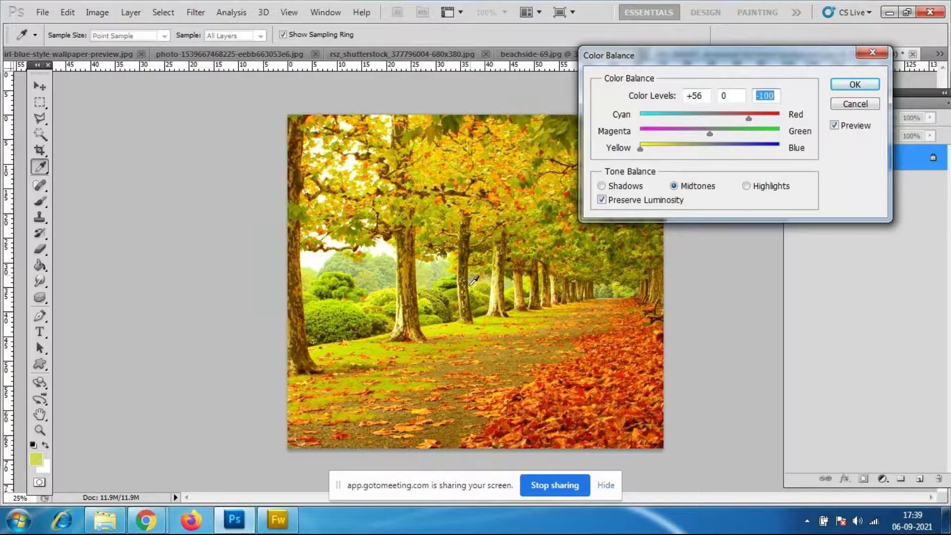
pyautogui.moveTo(640, 148); pyautogui.dragTo(669, 164)
pyautogui.click(865, 108)
pyautogui.press('p')
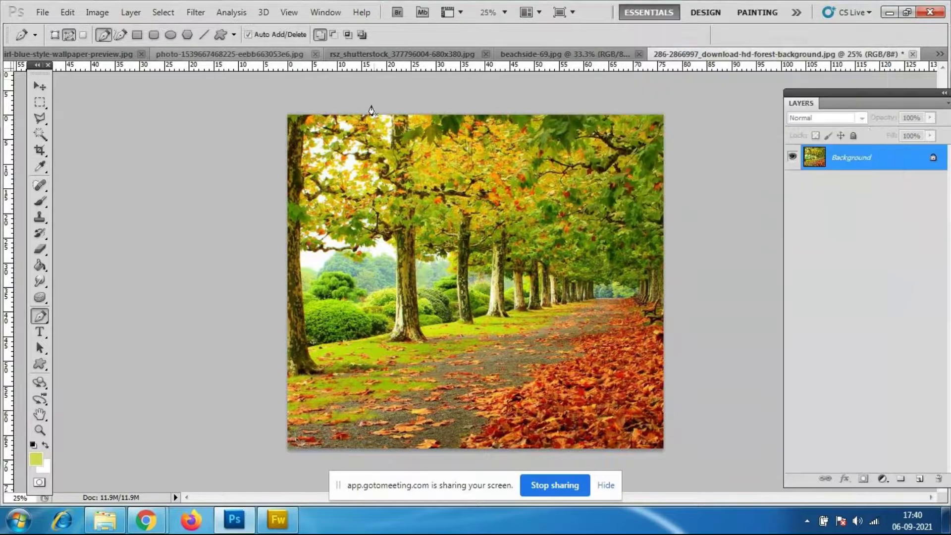
pyautogui.press('v')
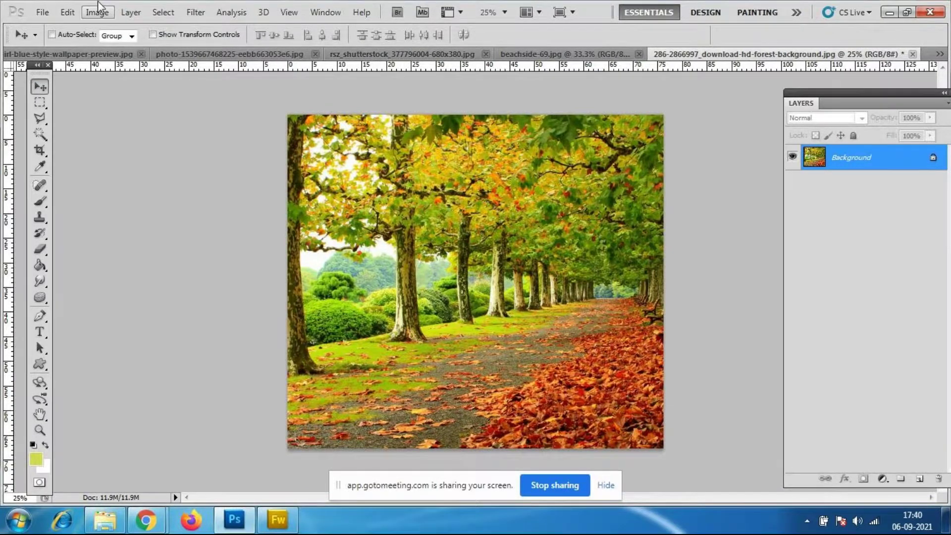
pyautogui.click(42, 12)
pyautogui.click(47, 40)
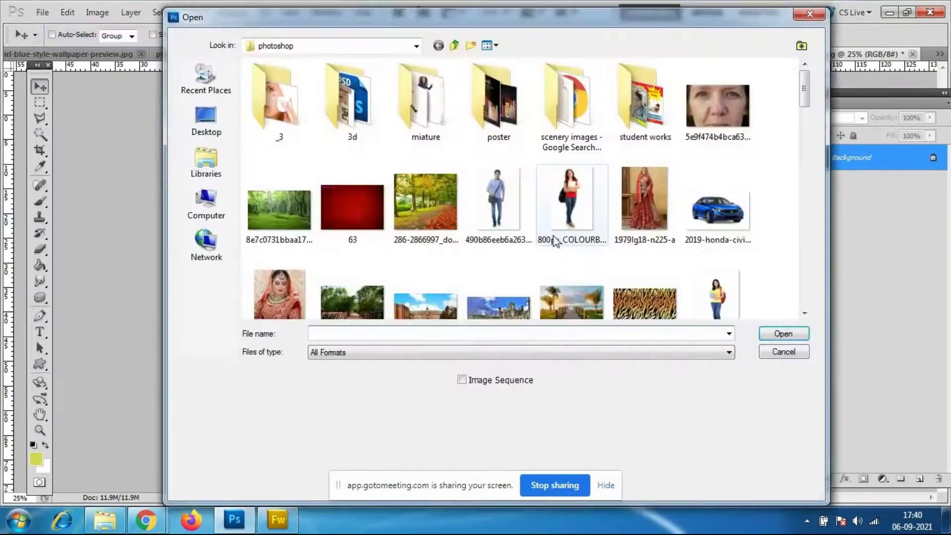
pyautogui.doubleClick(458, 118)
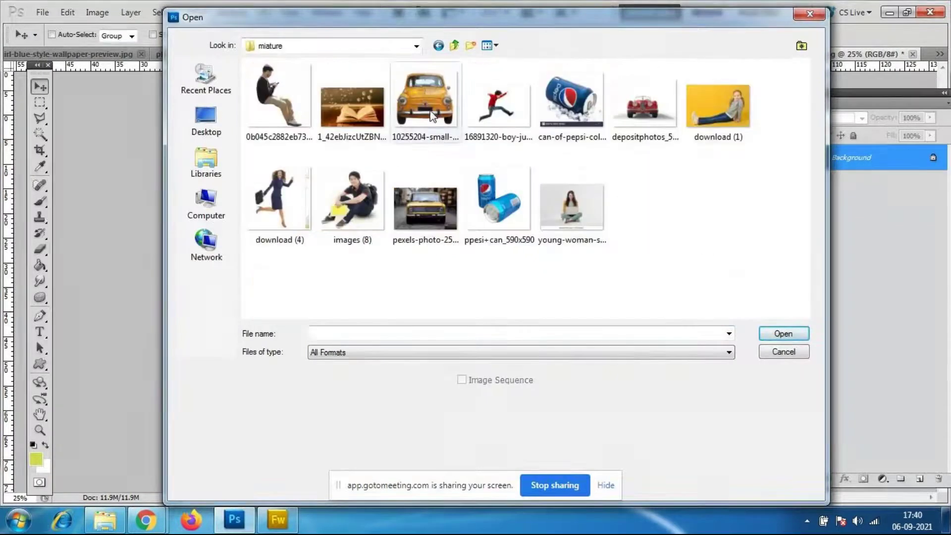
pyautogui.click(798, 355)
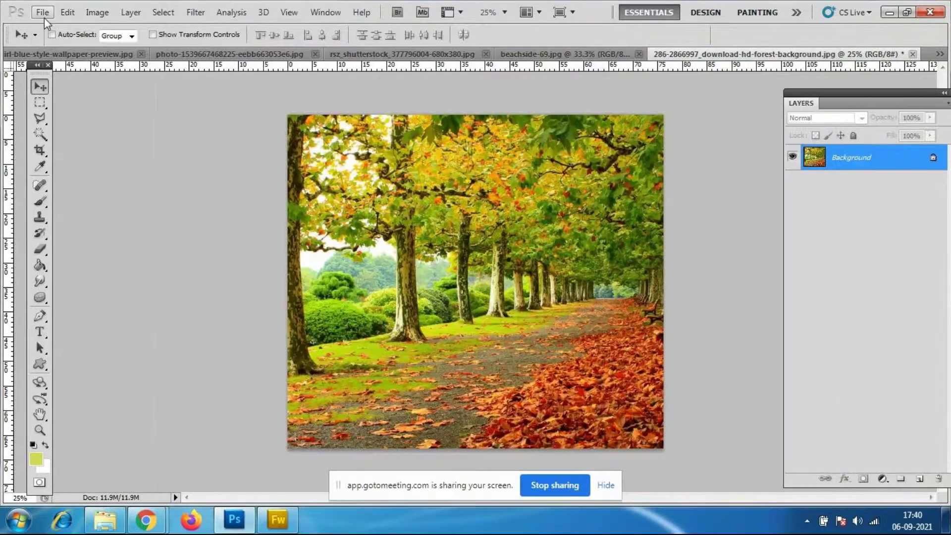
pyautogui.click(43, 15)
pyautogui.click(45, 41)
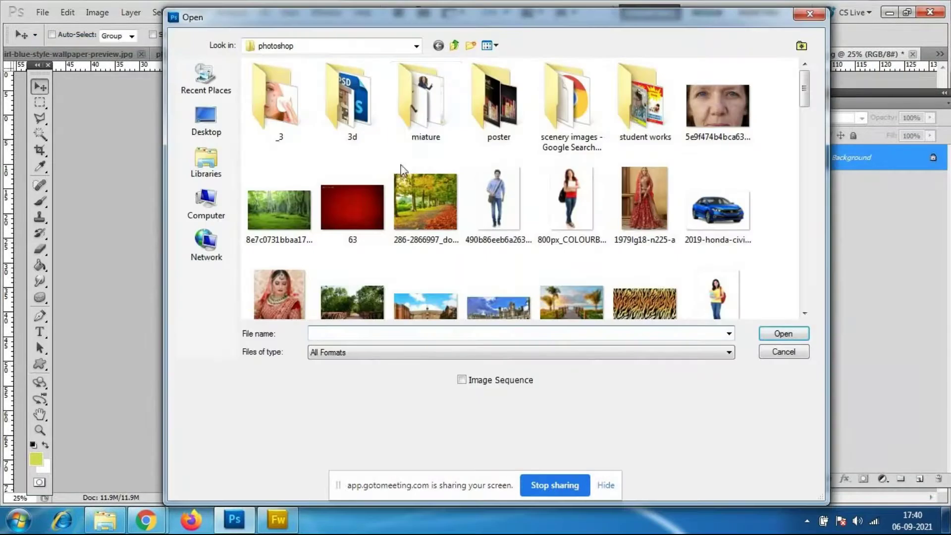
pyautogui.doubleClick(423, 110)
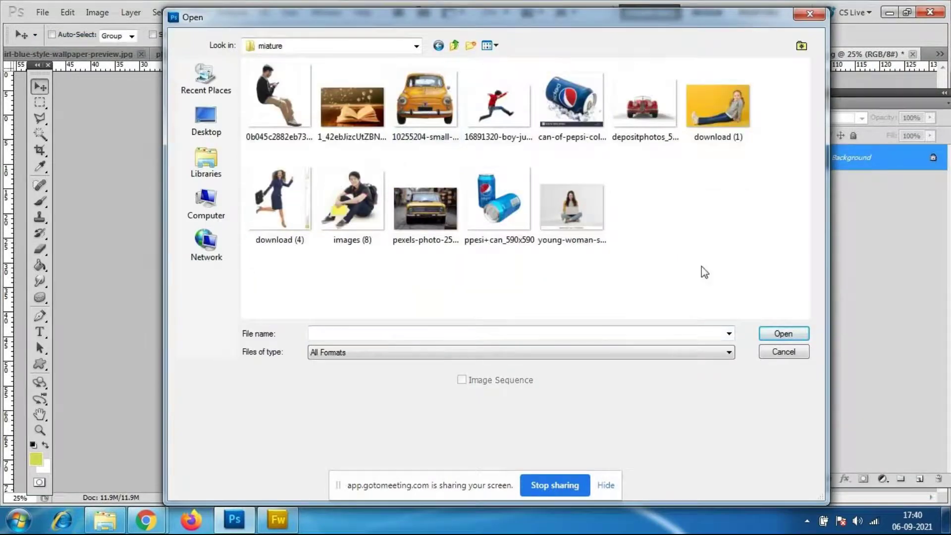
pyautogui.click(789, 357)
# Open the Pepsi cans image ppesi+can_590x590 from the miature folder
pyautogui.click(42, 12)
pyautogui.click(44, 41)
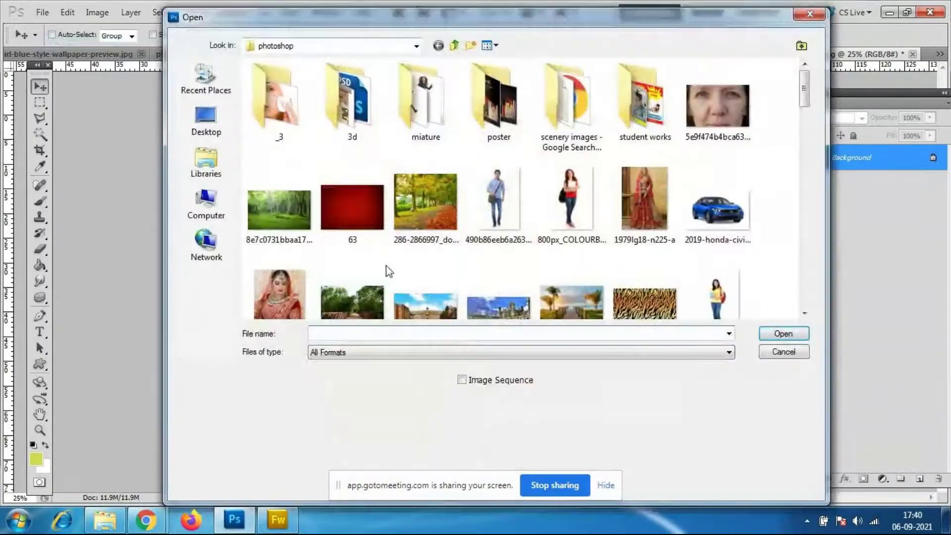
pyautogui.doubleClick(394, 128)
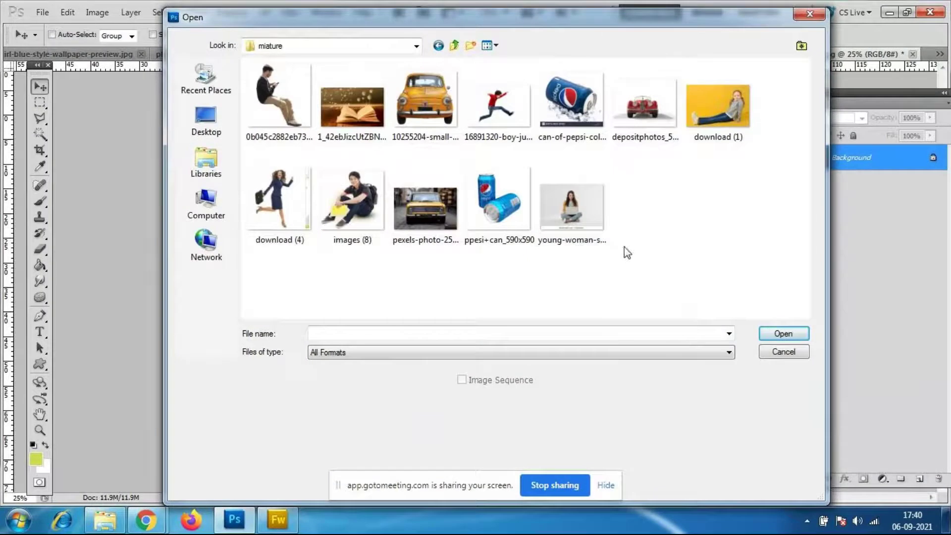
pyautogui.click(499, 199)
pyautogui.click(783, 334)
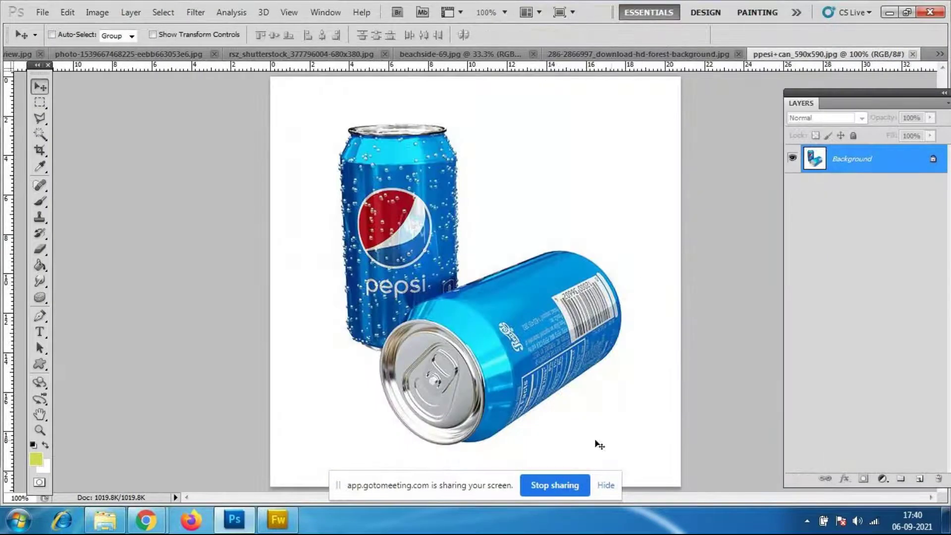
# Open the seated man image 0b045c2882eb73cff59b1e6348f2c298 from the miature folder and float it in its own window
pyautogui.click(42, 12)
pyautogui.click(47, 38)
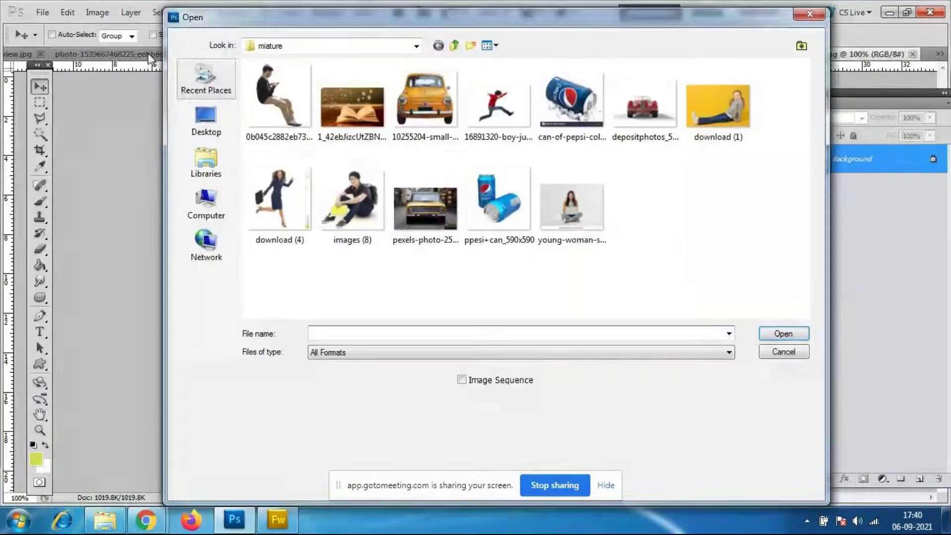
pyautogui.click(279, 99)
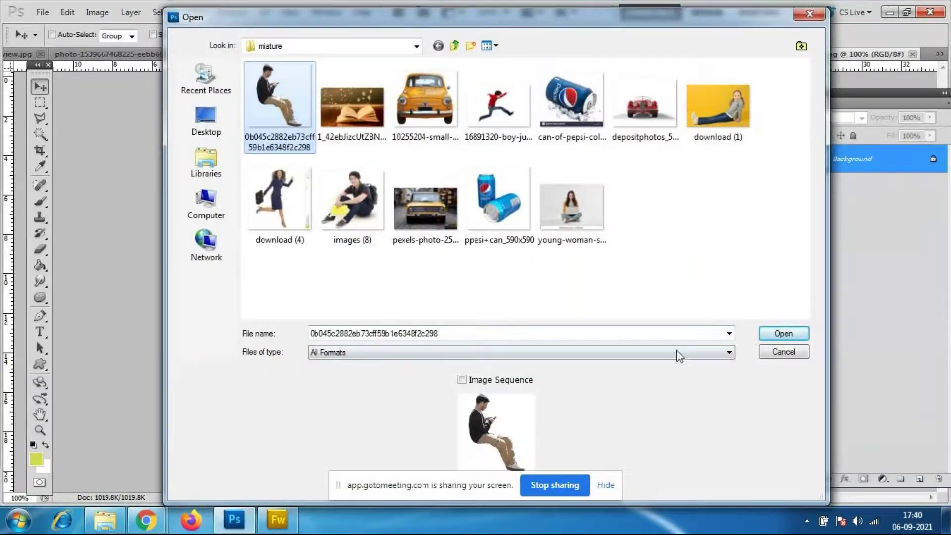
pyautogui.click(785, 336)
pyautogui.moveTo(743, 54); pyautogui.dragTo(739, 106)
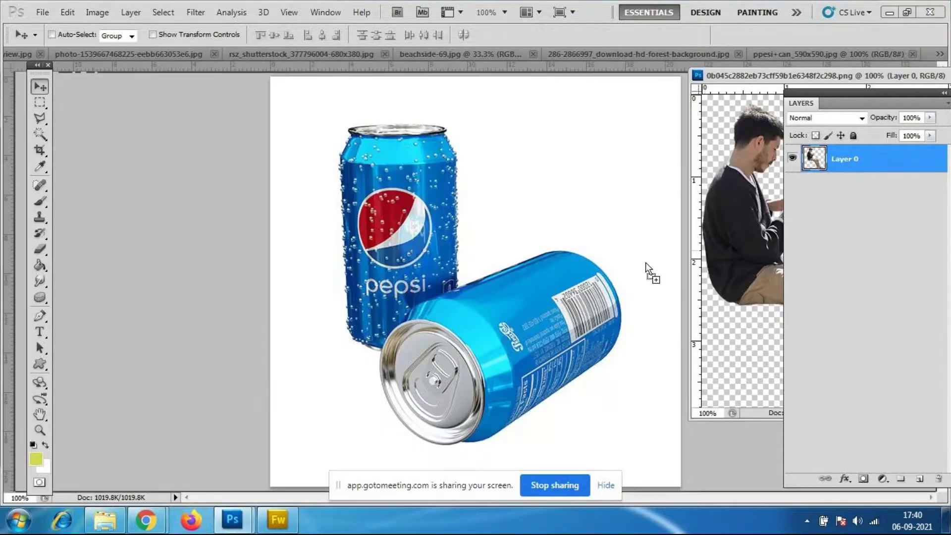
# Copy the seated man into the Pepsi cans image, scale him down proportionally to miniature size and place him on the lying can
pyautogui.moveTo(537, 286); pyautogui.dragTo(542, 297)
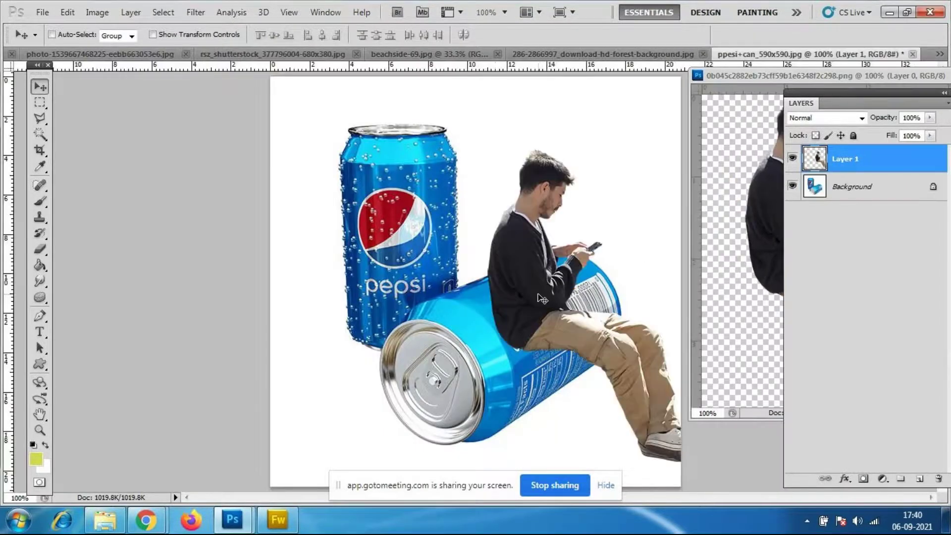
pyautogui.hotkey('ctrl', 't')
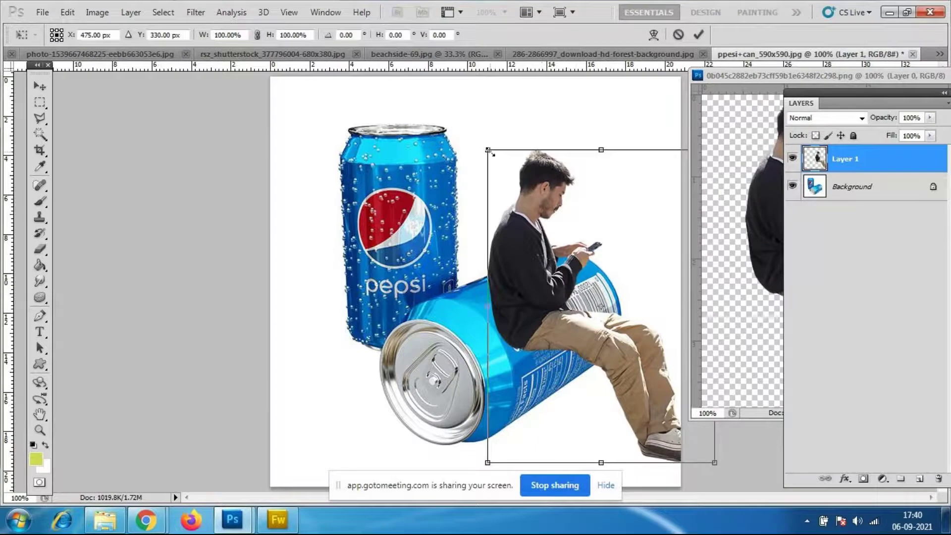
pyautogui.moveTo(489, 151); pyautogui.dragTo(539, 220)
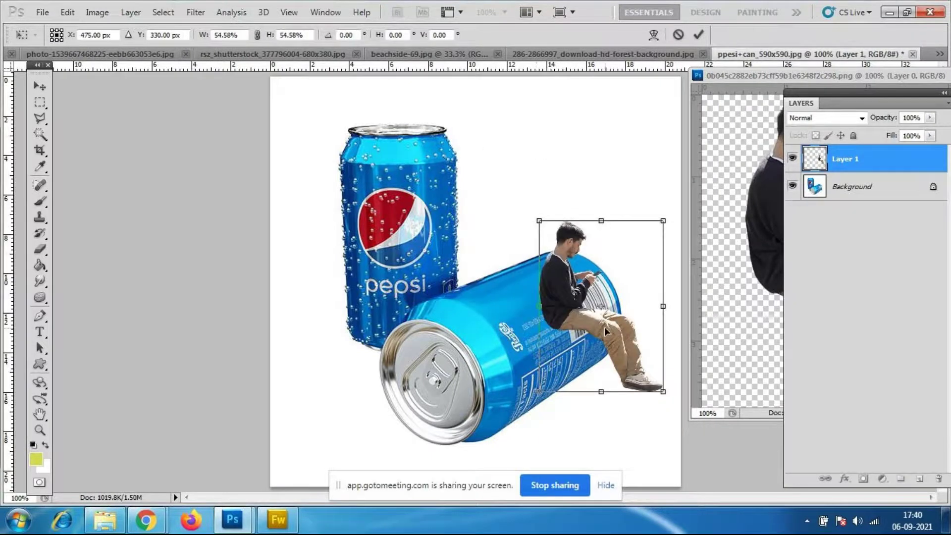
pyautogui.moveTo(605, 327); pyautogui.dragTo(528, 287)
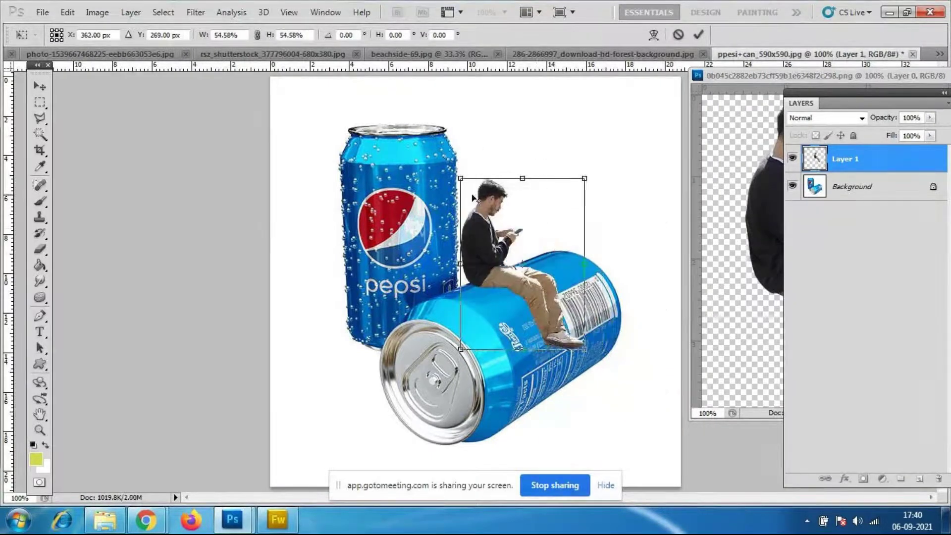
pyautogui.moveTo(462, 182); pyautogui.dragTo(484, 209)
pyautogui.moveTo(531, 277); pyautogui.dragTo(508, 284)
pyautogui.press('Return')
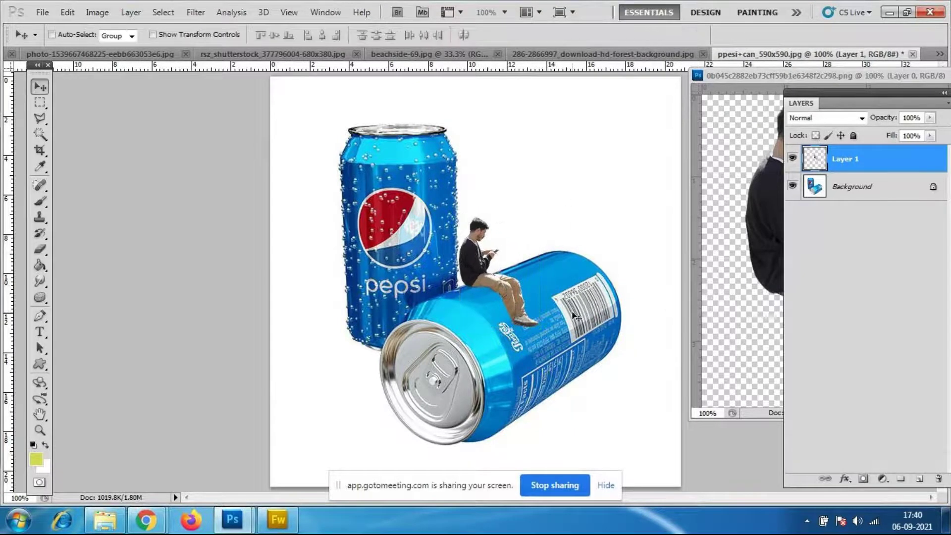
# Close the seated man's source image, scale his layer on the can to 86.64% and shift him closer to the upright can
pyautogui.moveTo(754, 78); pyautogui.dragTo(398, 101)
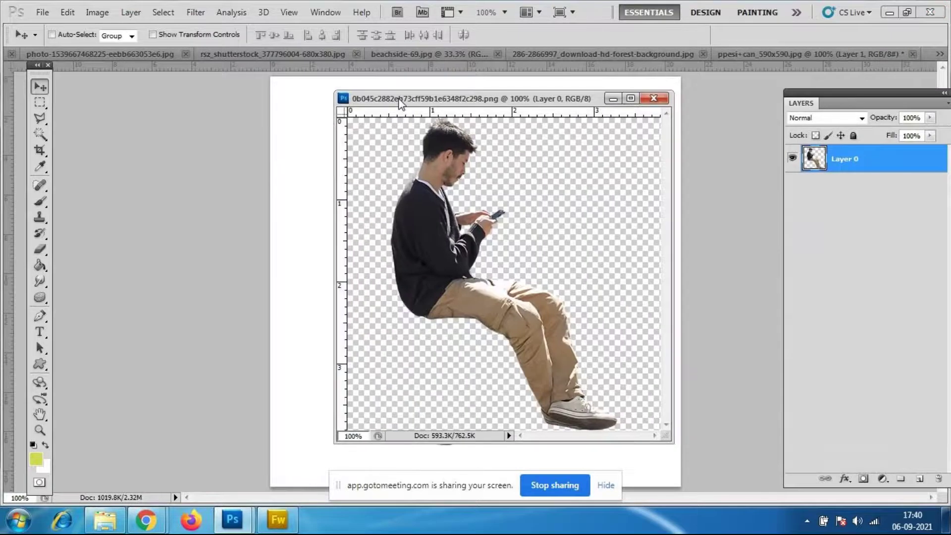
pyautogui.click(654, 98)
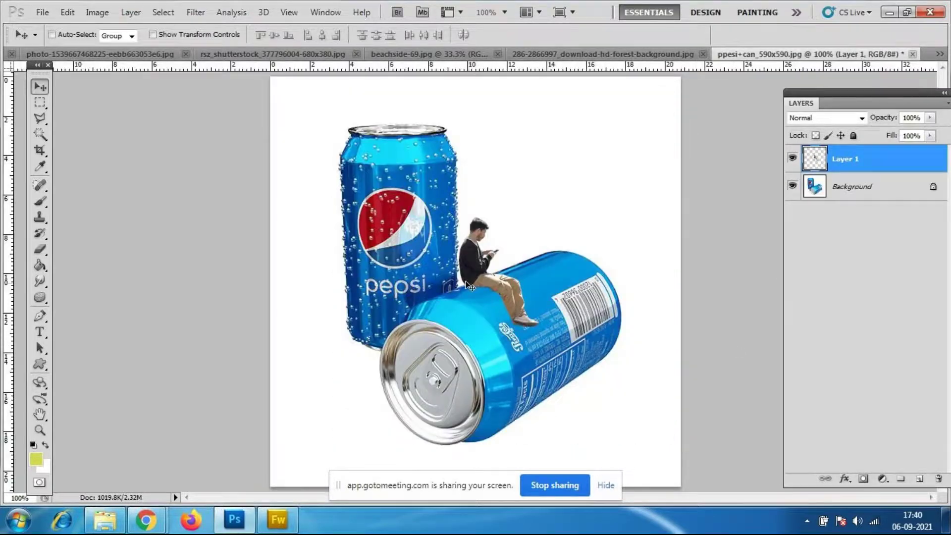
pyautogui.hotkey('ctrl', 't')
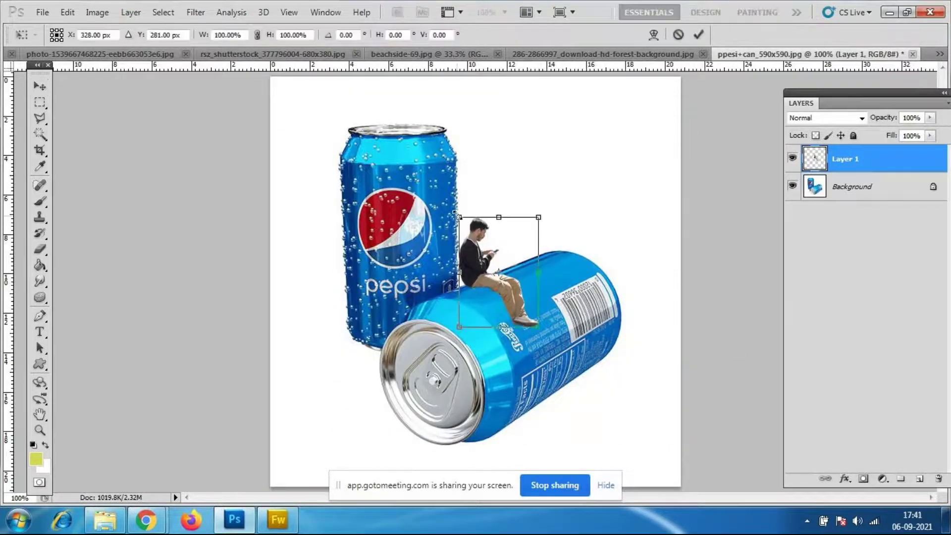
pyautogui.moveTo(458, 218); pyautogui.dragTo(470, 233)
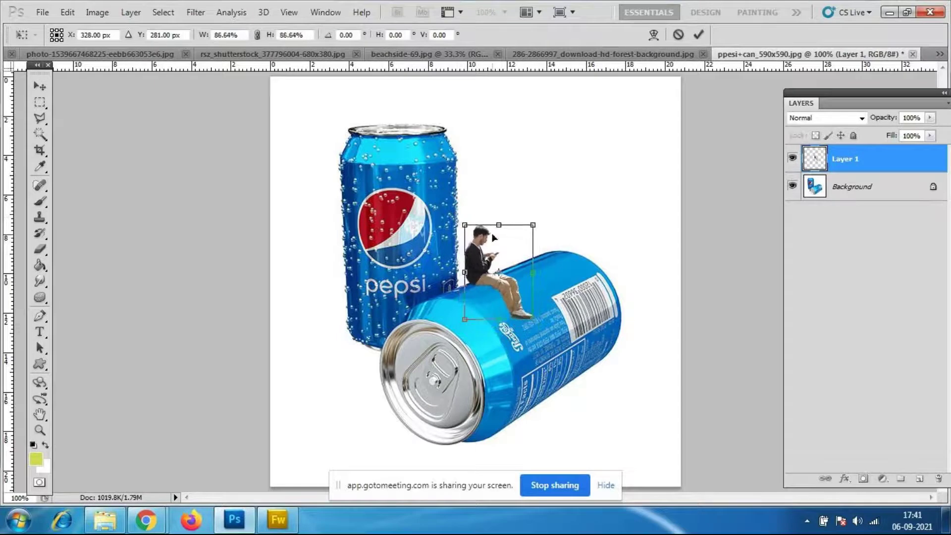
pyautogui.press('Return')
pyautogui.moveTo(502, 273); pyautogui.dragTo(482, 280)
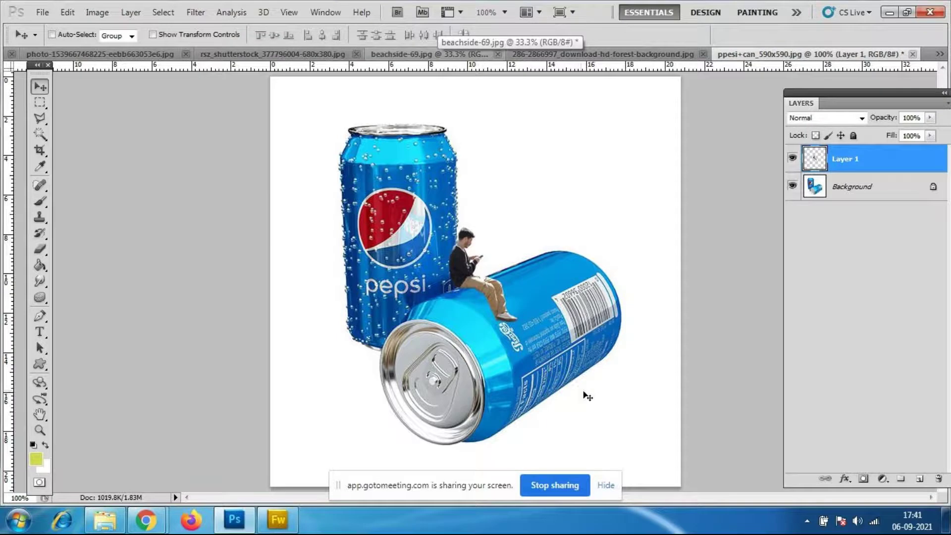
# Duplicate the seated man onto the top of the upright can and flip the copy horizontally
pyautogui.moveTo(492, 287); pyautogui.dragTo(432, 143)
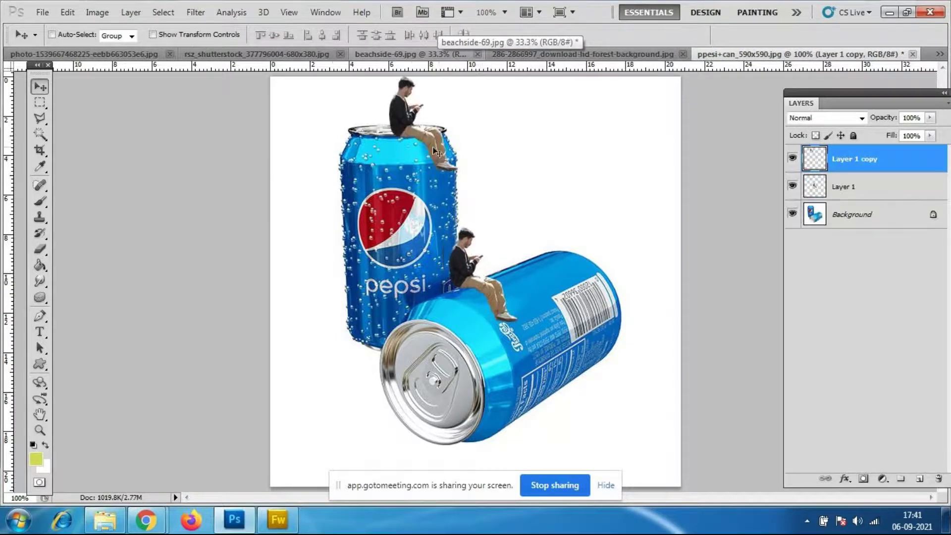
pyautogui.moveTo(433, 142); pyautogui.dragTo(407, 129)
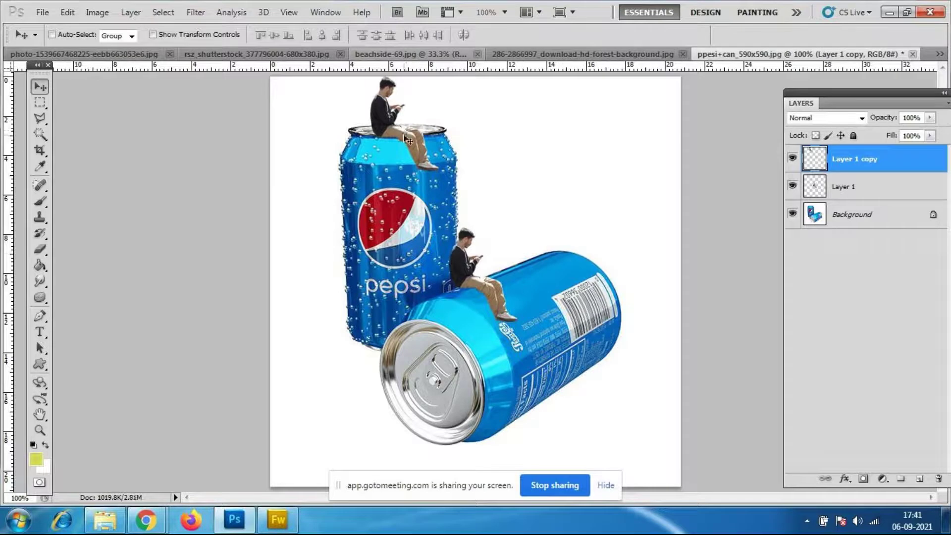
pyautogui.hotkey('ctrl', 't')
pyautogui.rightClick(408, 138)
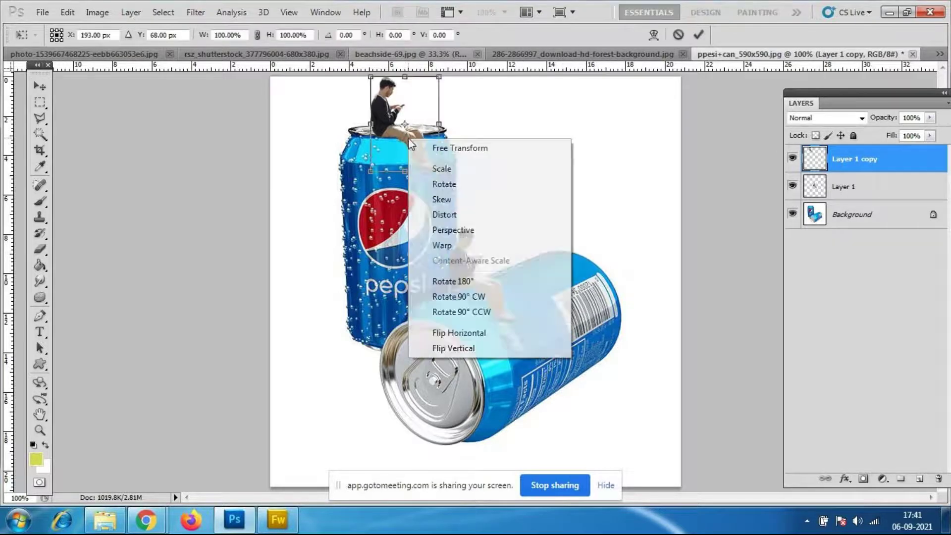
pyautogui.click(474, 333)
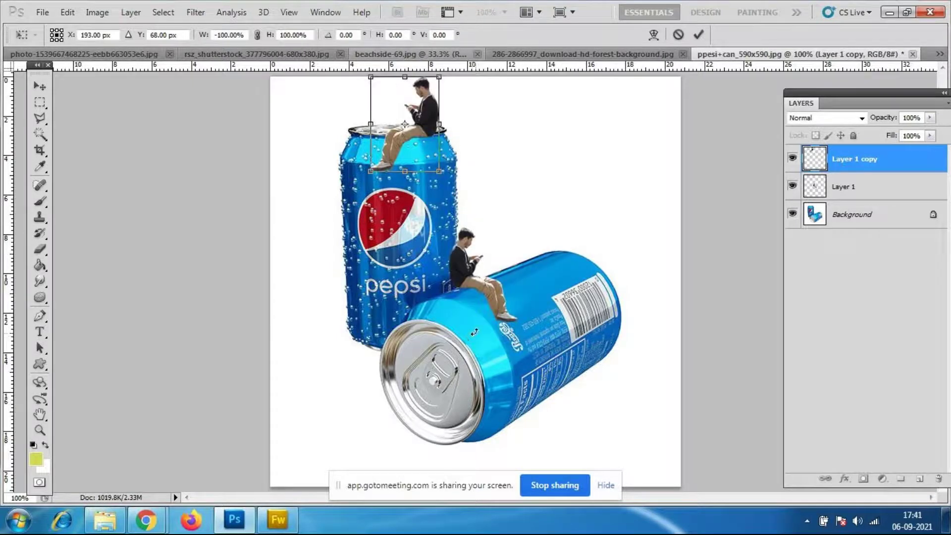
pyautogui.press('Return')
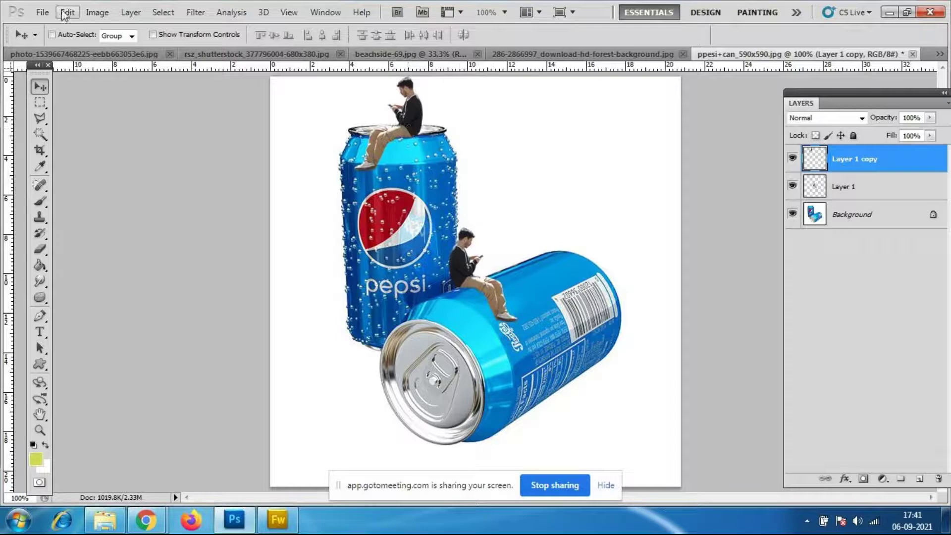
# Open 16891320-boy-jumping-running-isolated-on-white-background from the miature folder and float it in its own window
pyautogui.click(37, 16)
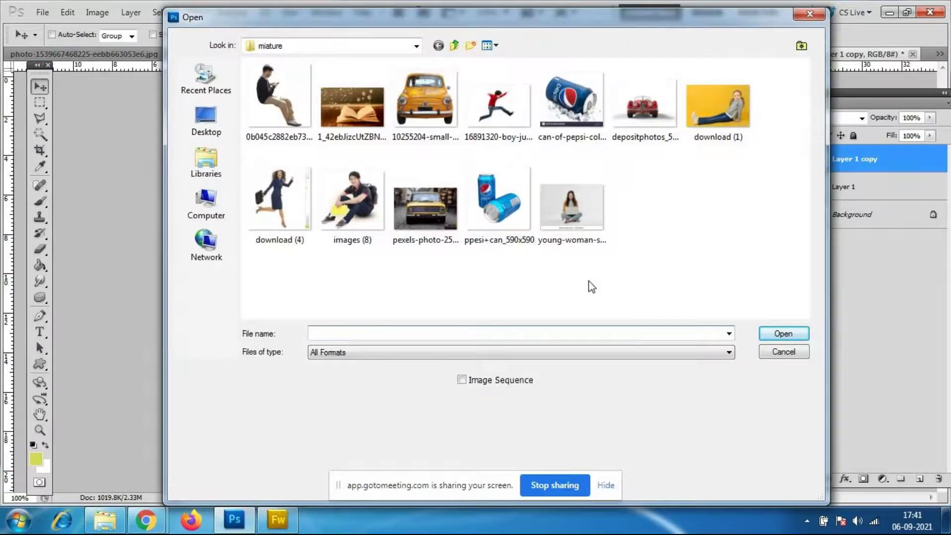
pyautogui.click(522, 148)
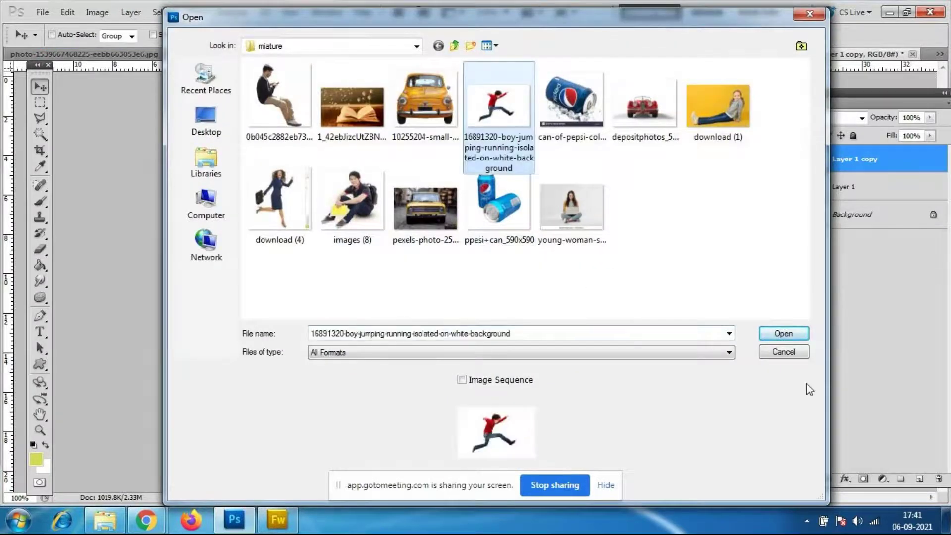
pyautogui.click(783, 333)
pyautogui.moveTo(682, 55); pyautogui.dragTo(622, 74)
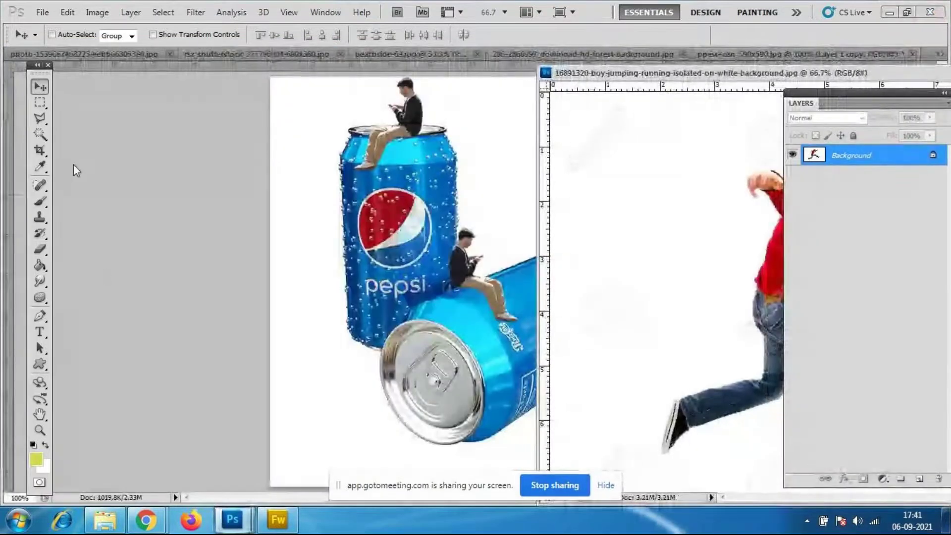
# Erase the white background around the jumping boy with the Magic Eraser Tool at tolerance 32
pyautogui.click(39, 249)
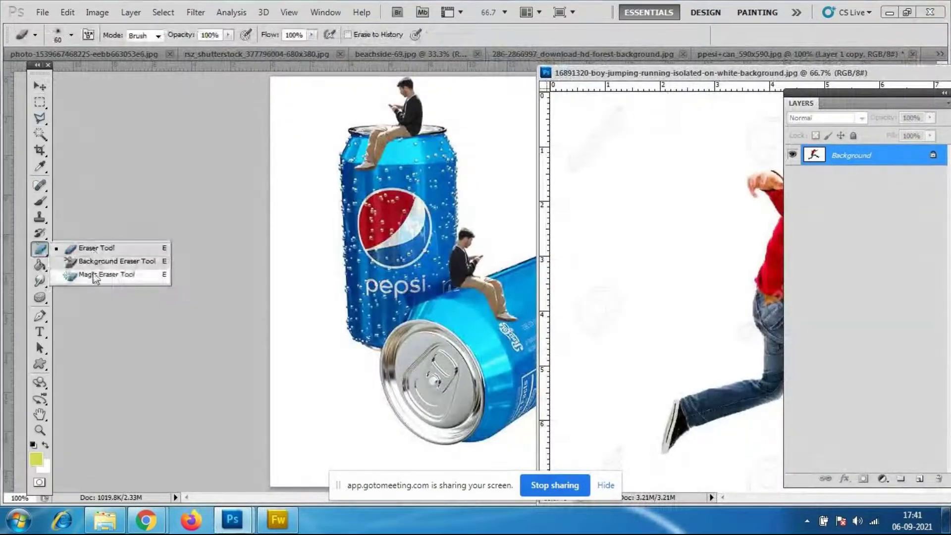
pyautogui.click(96, 276)
pyautogui.click(591, 257)
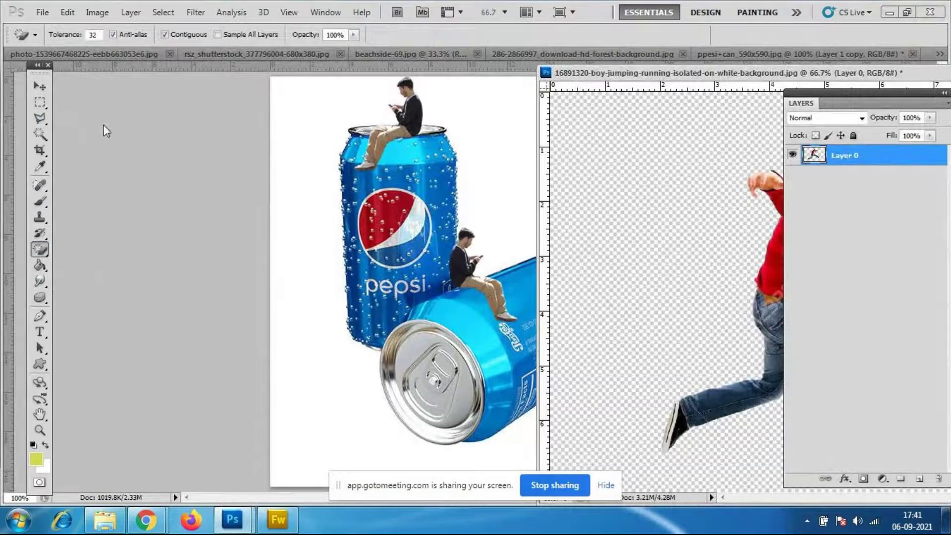
# Copy the cut-out jumping boy into the Pepsi cans image and close his source image
pyautogui.click(40, 87)
pyautogui.moveTo(771, 320); pyautogui.dragTo(471, 317)
pyautogui.moveTo(726, 84); pyautogui.dragTo(262, 103)
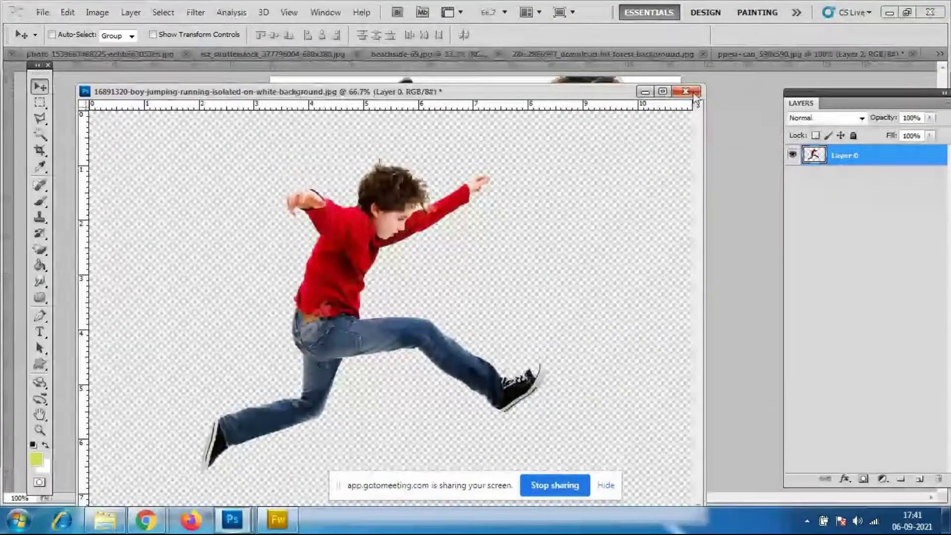
pyautogui.click(686, 92)
pyautogui.click(465, 209)
# Scale the jumping boy's layer proportionally to 13.92% in the Pepsi cans image
pyautogui.moveTo(476, 303); pyautogui.dragTo(422, 303)
pyautogui.hotkey('ctrl', 't')
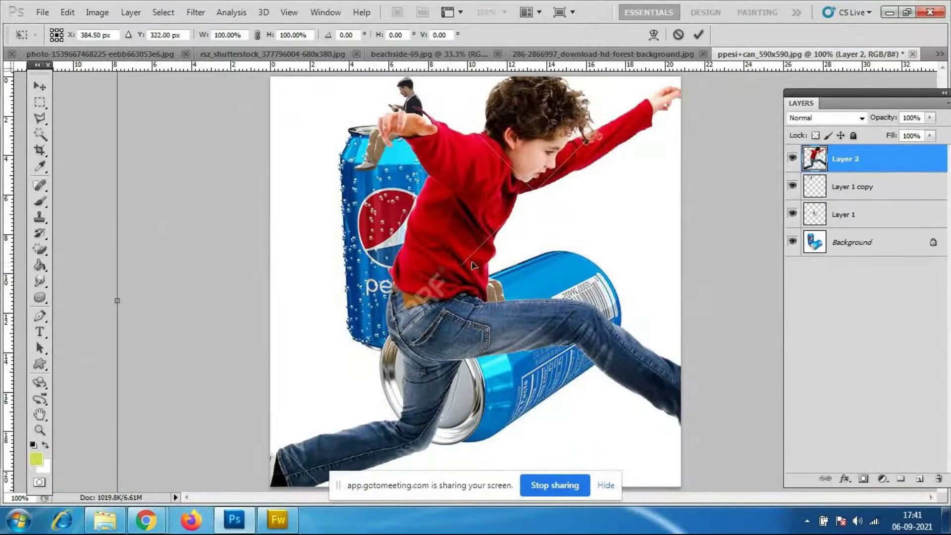
pyautogui.hotkey('ctrl', '-')
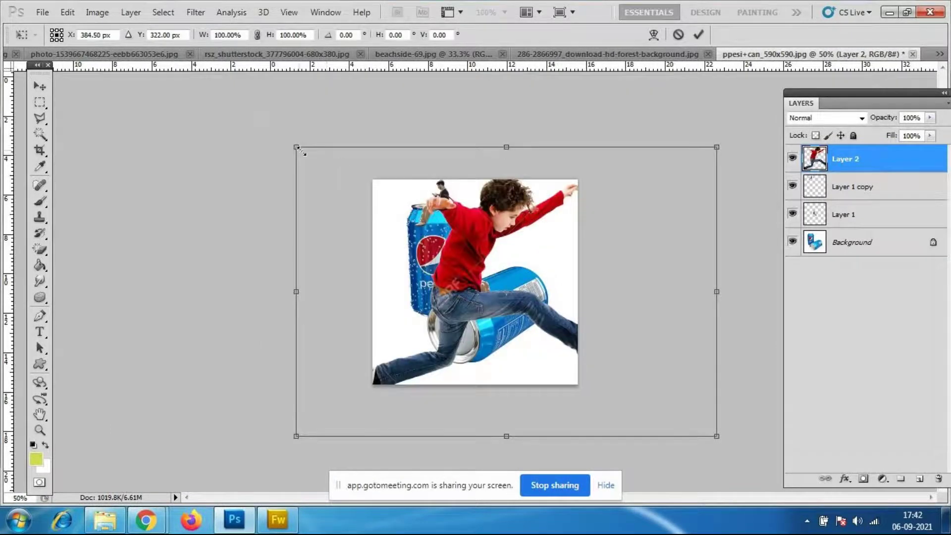
pyautogui.moveTo(289, 144); pyautogui.dragTo(462, 287)
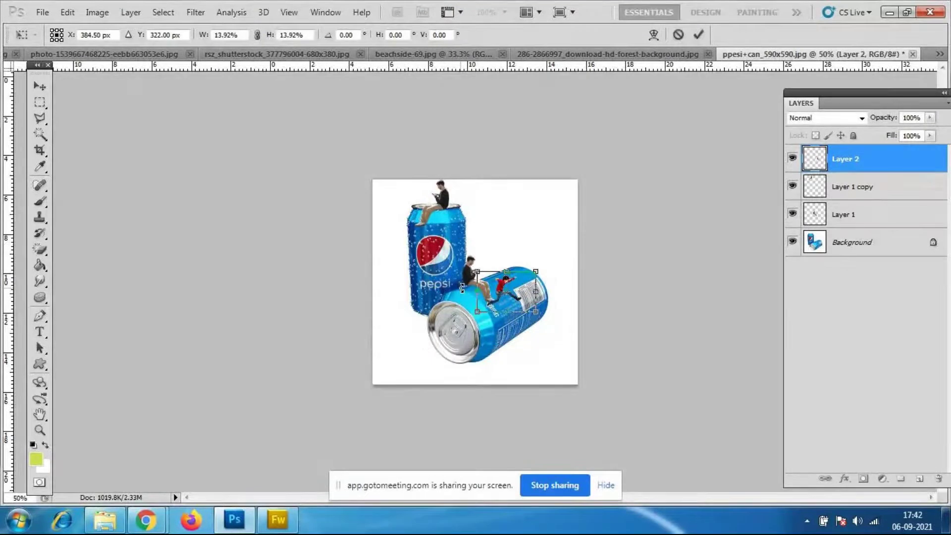
pyautogui.press('Return')
# Move the miniature boy onto the upper edge of the lying can, near its far end
pyautogui.scroll(3, 460, 290)
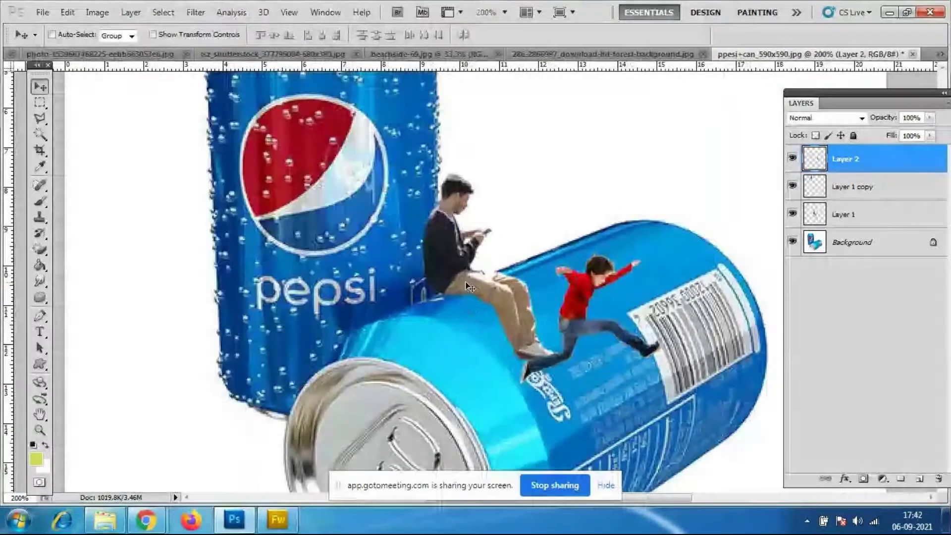
pyautogui.moveTo(649, 330); pyautogui.dragTo(616, 235)
pyautogui.scroll(1, 620, 248)
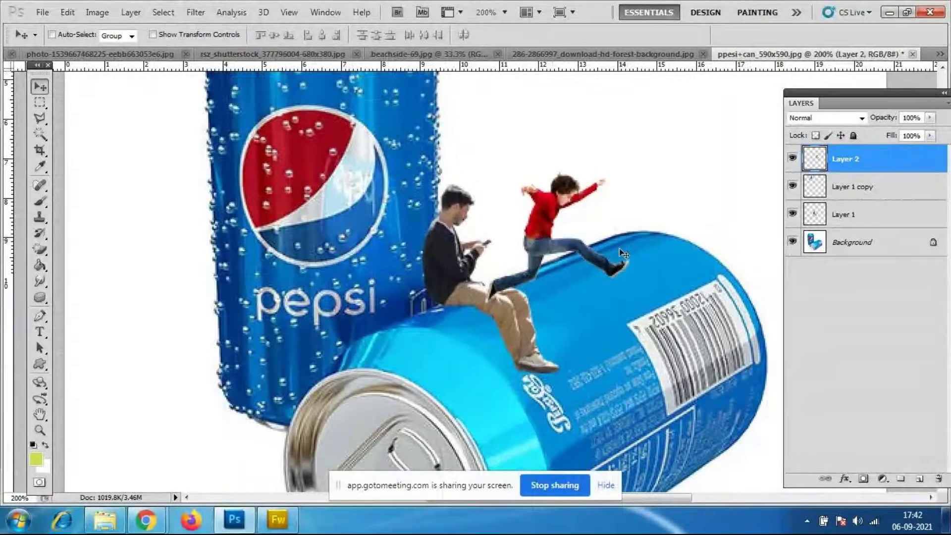
pyautogui.scroll(-2, 619, 248)
pyautogui.moveTo(502, 238); pyautogui.dragTo(543, 252)
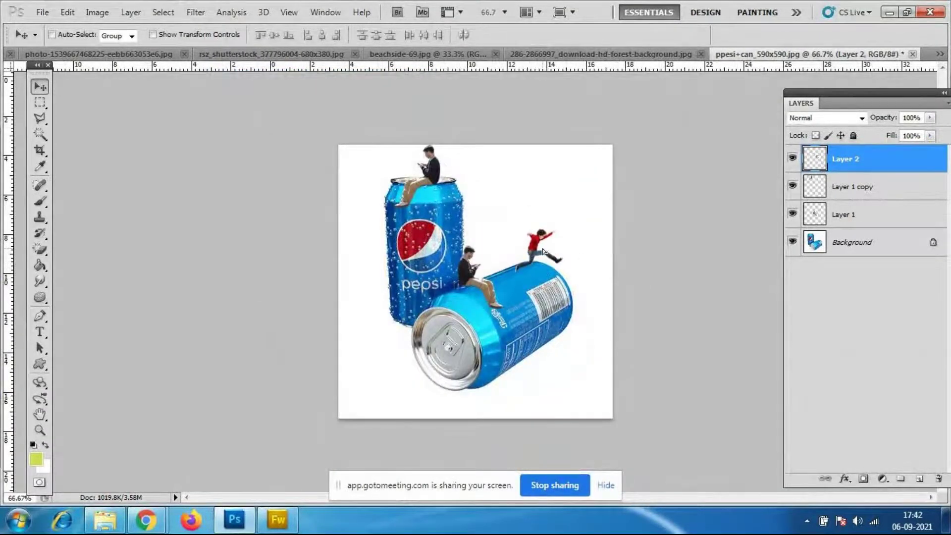
# Rotate the jumping boy slightly and nudge him so his rear foot meets the lying can's surface
pyautogui.hotkey('ctrl', 't')
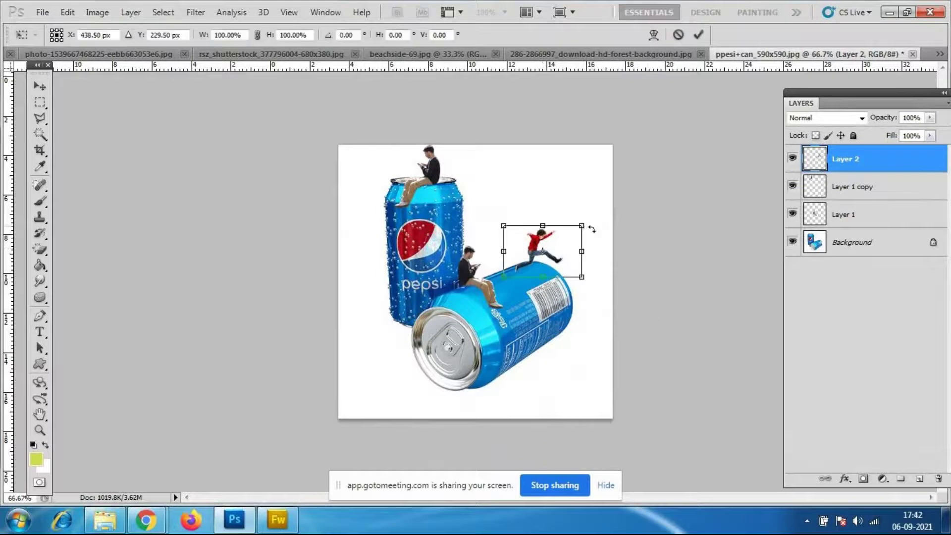
pyautogui.moveTo(587, 224); pyautogui.dragTo(592, 218)
pyautogui.press('Return')
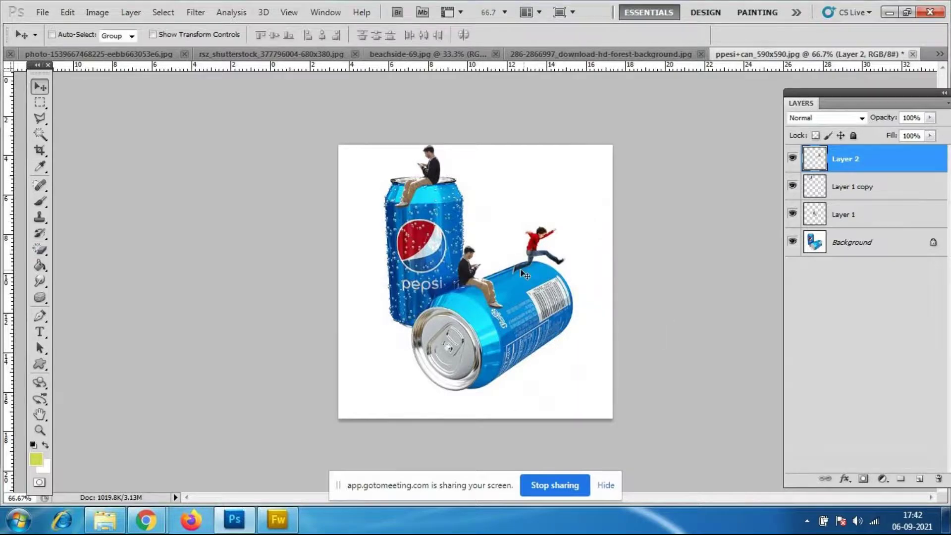
pyautogui.moveTo(535, 262); pyautogui.dragTo(540, 258)
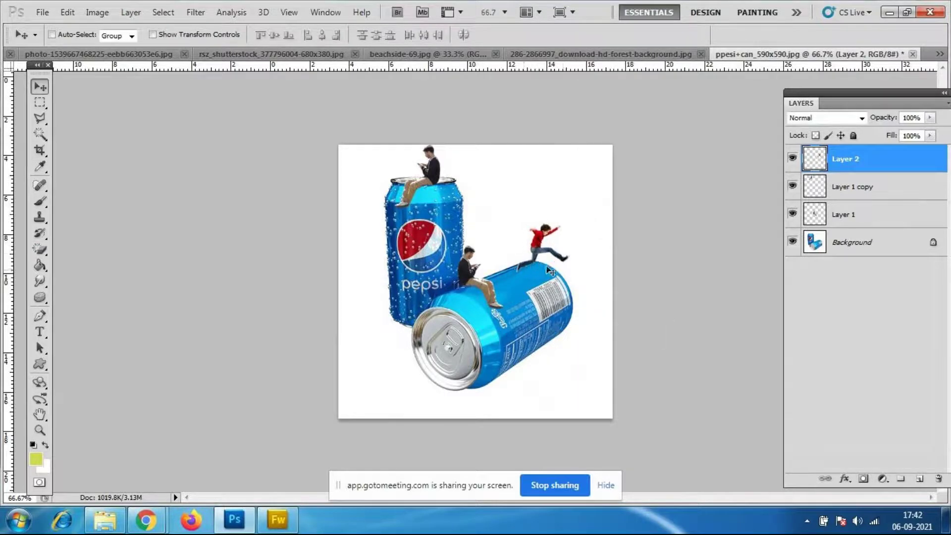
pyautogui.click(41, 13)
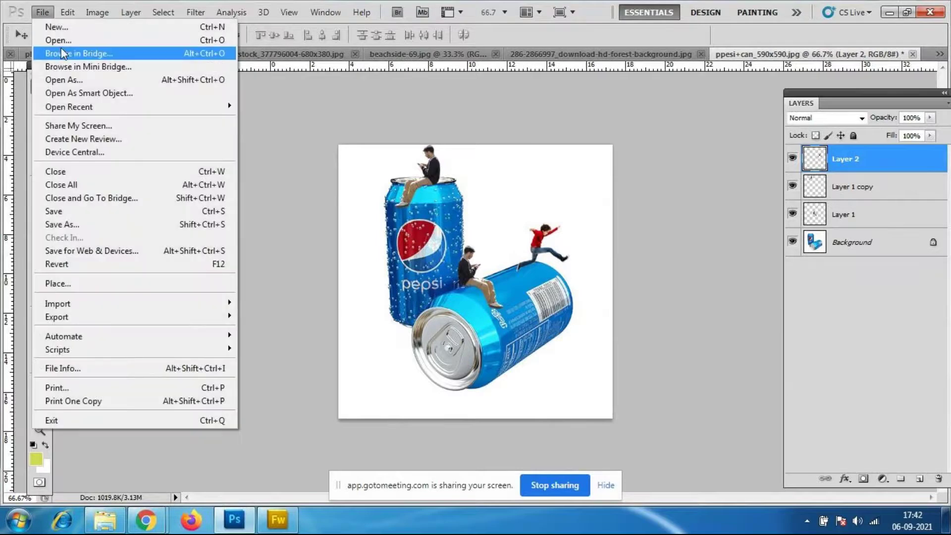
pyautogui.click(62, 39)
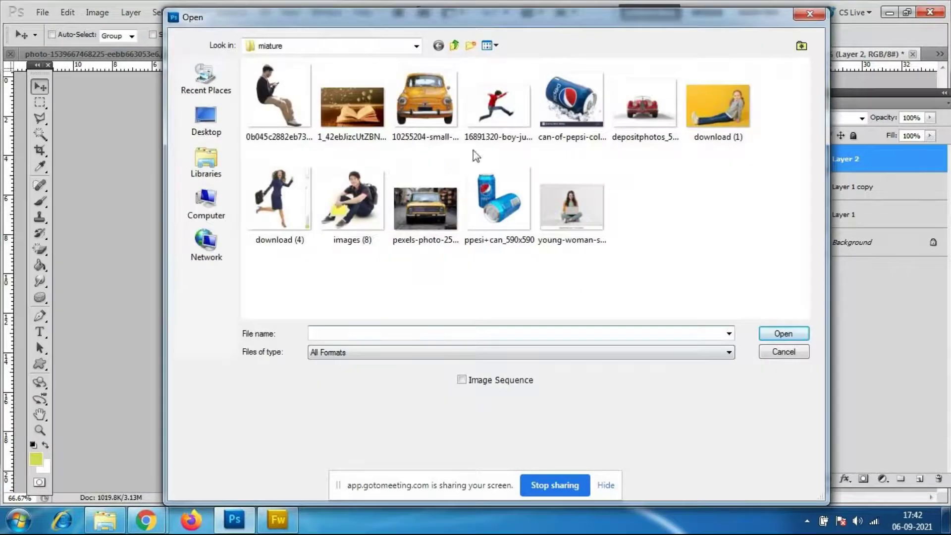
pyautogui.click(454, 46)
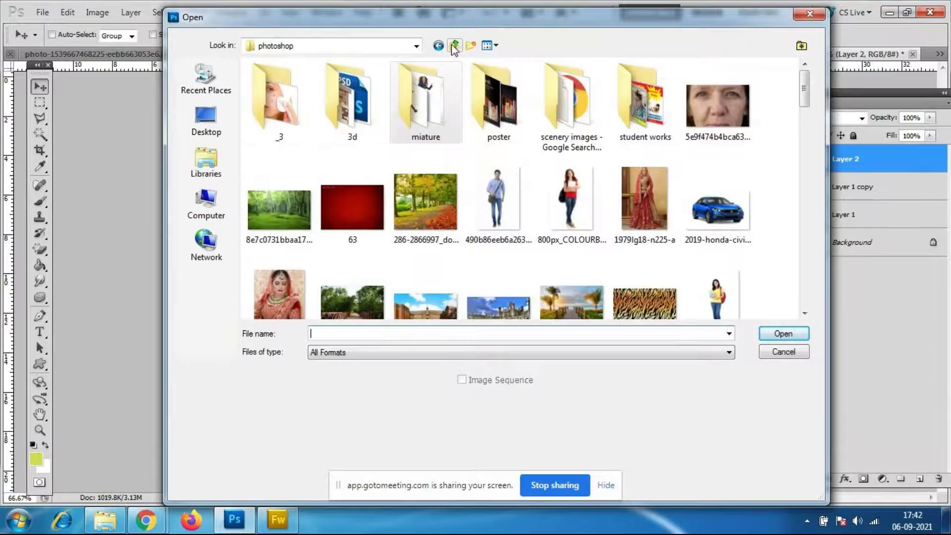
pyautogui.click(647, 198)
pyautogui.scroll(-5, 648, 197)
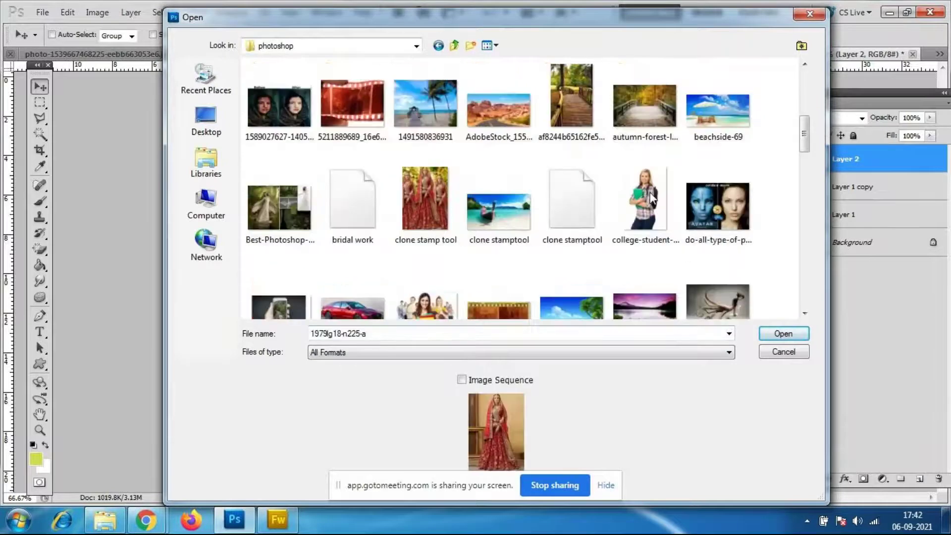
pyautogui.scroll(4, 650, 196)
pyautogui.scroll(-3, 653, 191)
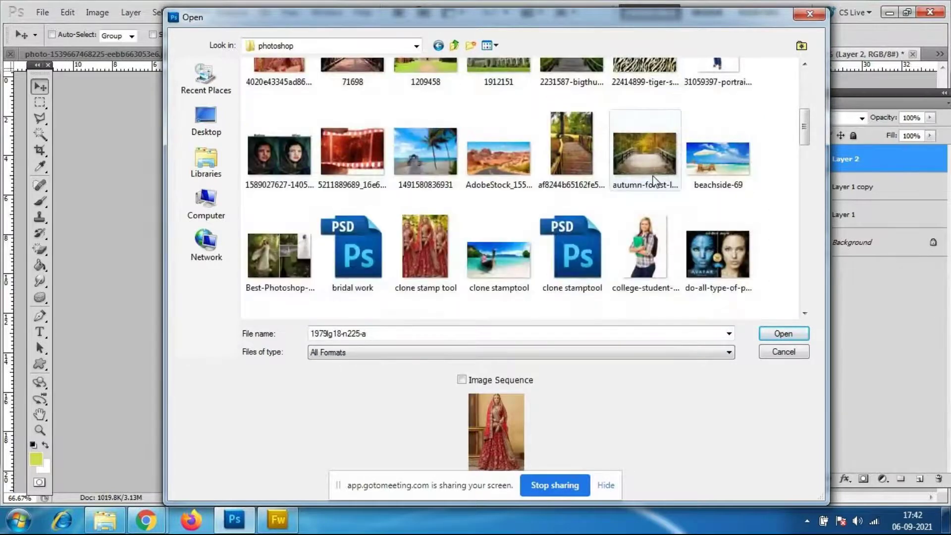
pyautogui.scroll(-10, 659, 182)
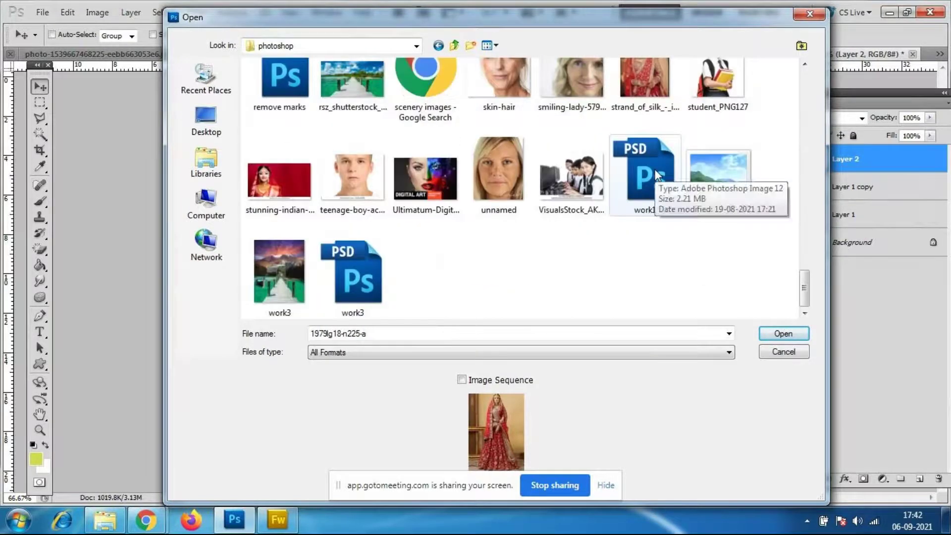
pyautogui.scroll(6, 656, 175)
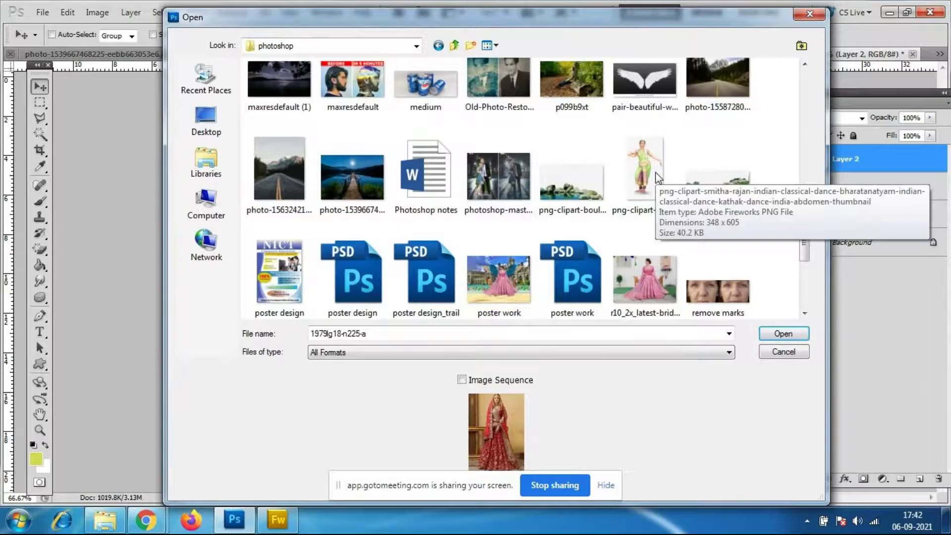
pyautogui.click(733, 97)
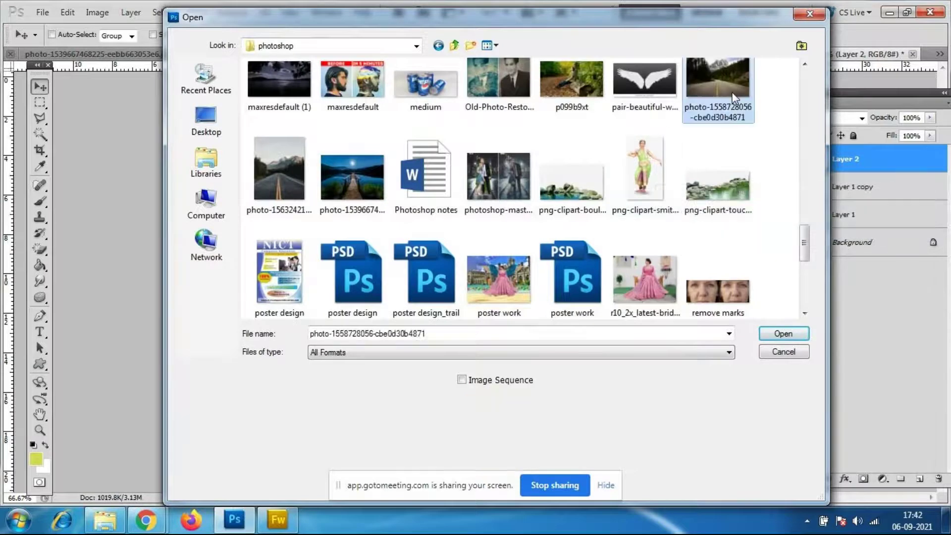
pyautogui.click(786, 334)
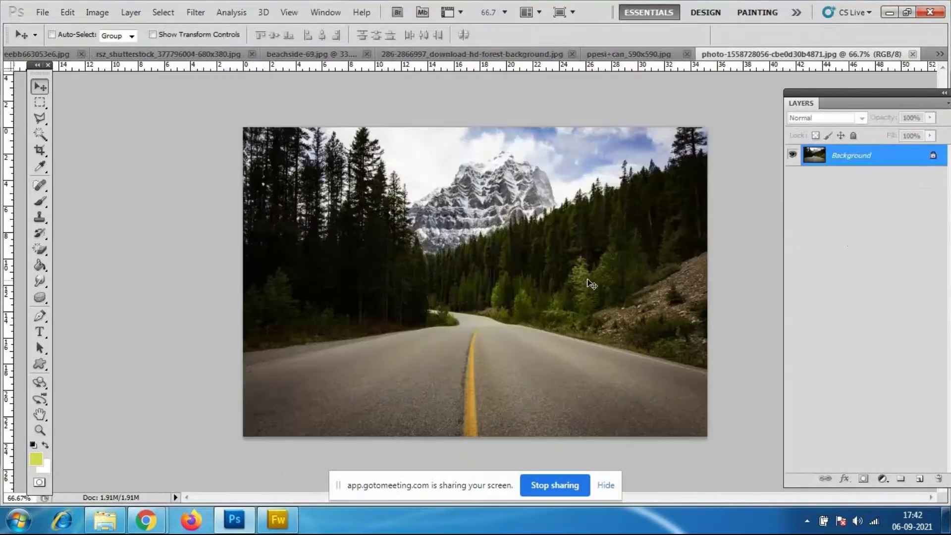
pyautogui.moveTo(761, 54); pyautogui.dragTo(763, 91)
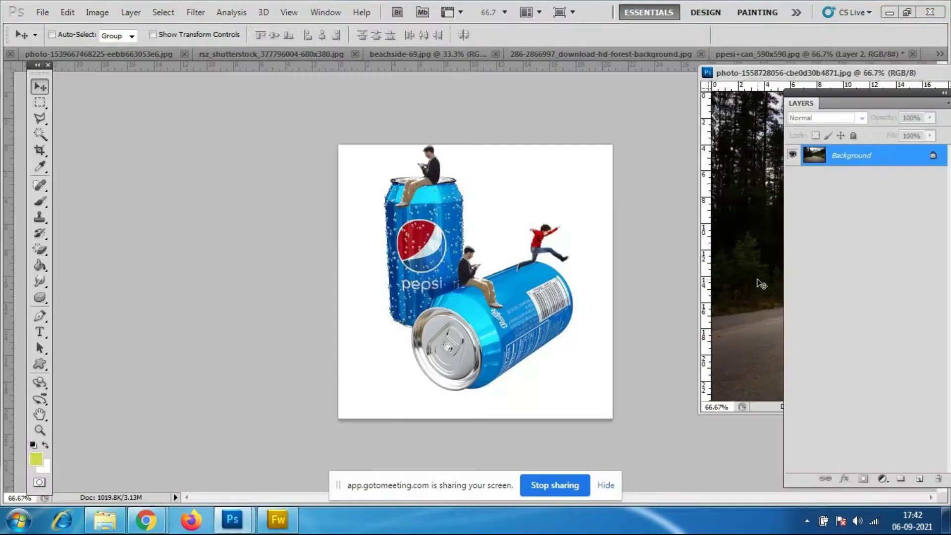
# Copy the road photo into the Pepsi cans image and resize it to fill the whole canvas, with the width at 59%
pyautogui.moveTo(758, 280); pyautogui.dragTo(457, 353)
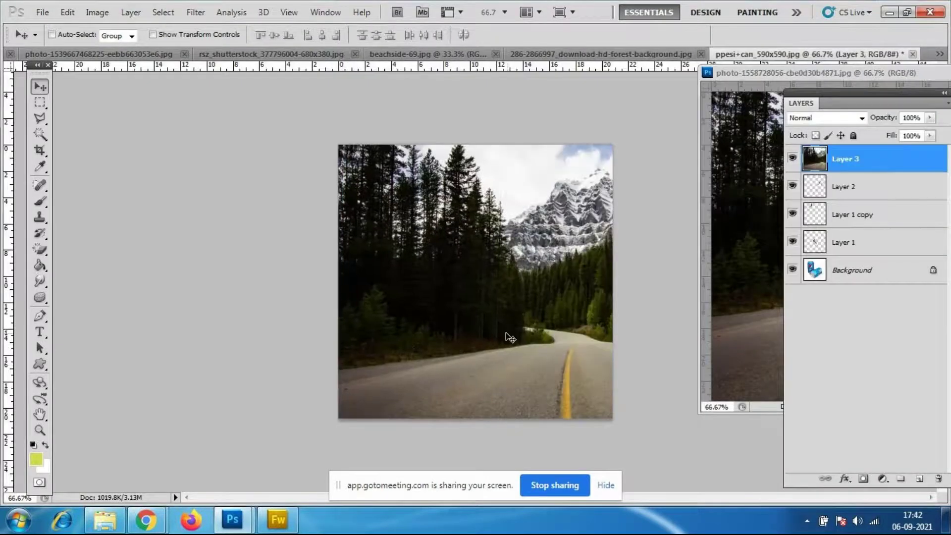
pyautogui.hotkey('ctrl', 't')
pyautogui.moveTo(338, 146); pyautogui.dragTo(456, 218)
pyautogui.moveTo(540, 320); pyautogui.dragTo(452, 260)
pyautogui.moveTo(466, 307); pyautogui.dragTo(472, 401)
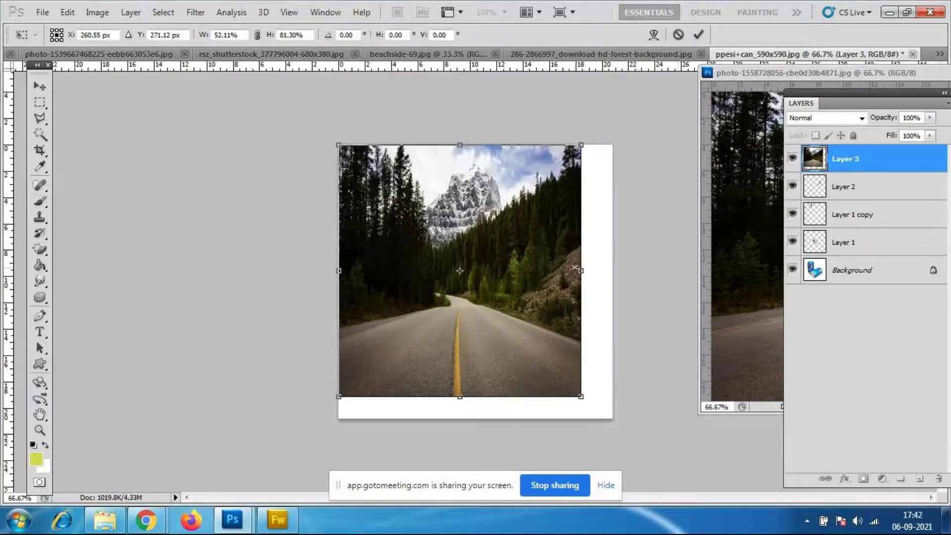
pyautogui.moveTo(581, 271); pyautogui.dragTo(613, 272)
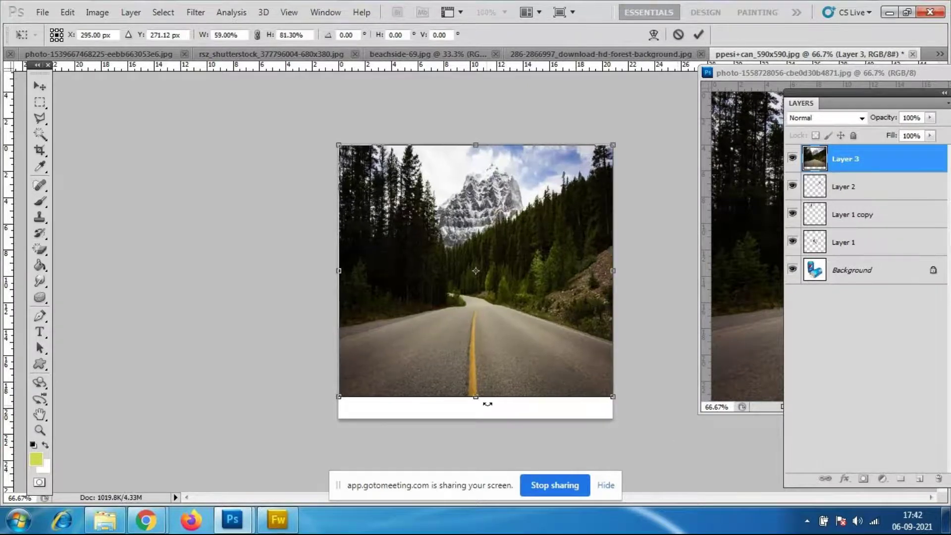
pyautogui.moveTo(476, 397); pyautogui.dragTo(480, 418)
pyautogui.press('Return')
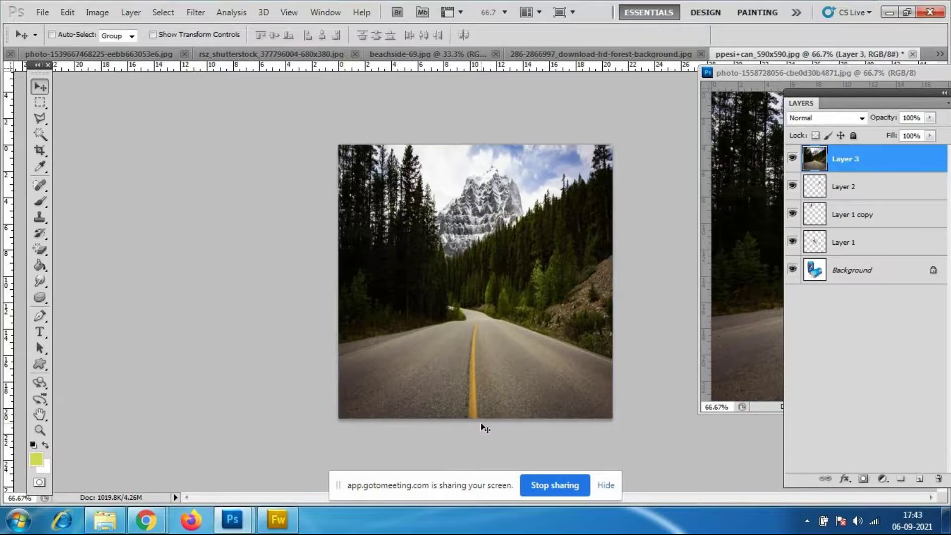
# Convert the cans' Background into a regular layer named Layer 0 and move the road photo's Layer 3 beneath it
pyautogui.moveTo(851, 199); pyautogui.dragTo(860, 284)
pyautogui.doubleClick(931, 273)
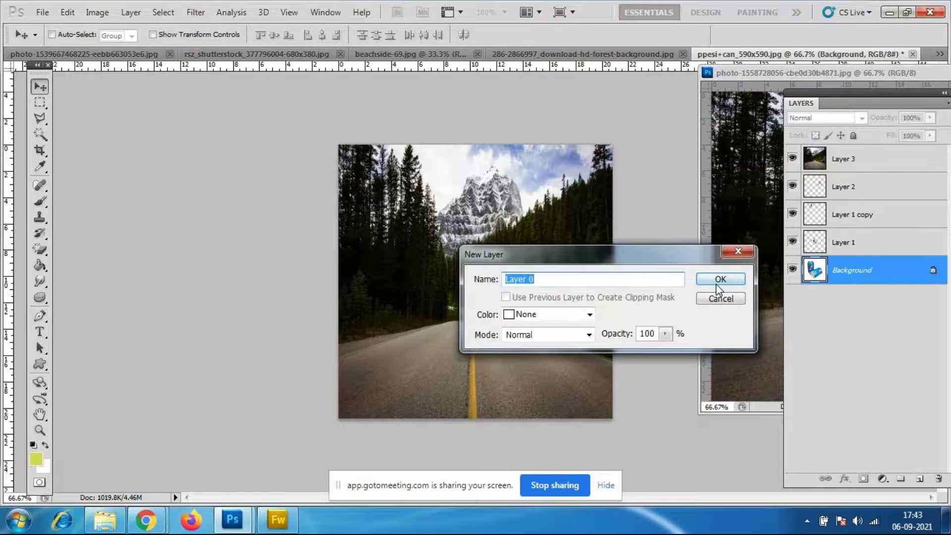
pyautogui.click(725, 280)
pyautogui.moveTo(850, 176); pyautogui.dragTo(863, 280)
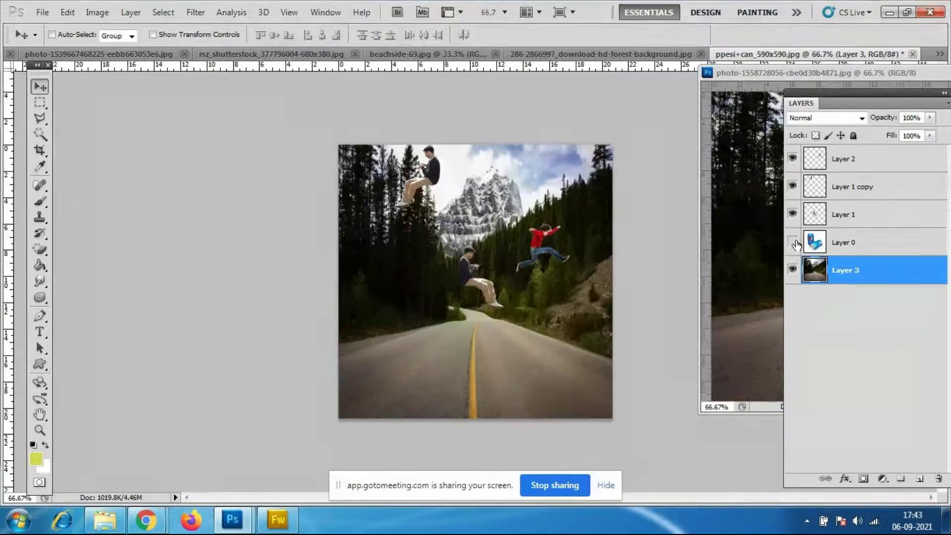
# Erase the white background around the cans on Layer 0 with the Magic Eraser Tool
pyautogui.click(908, 248)
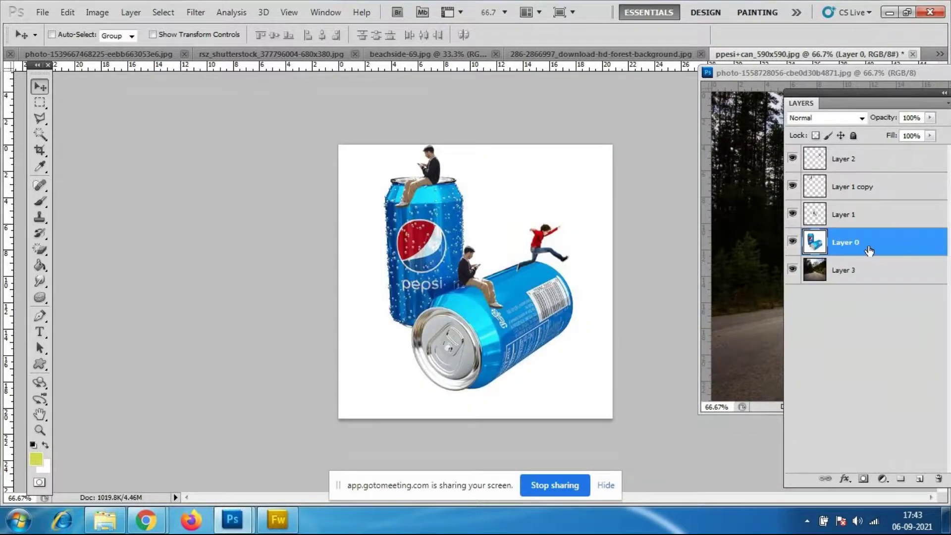
pyautogui.click(40, 249)
pyautogui.click(81, 270)
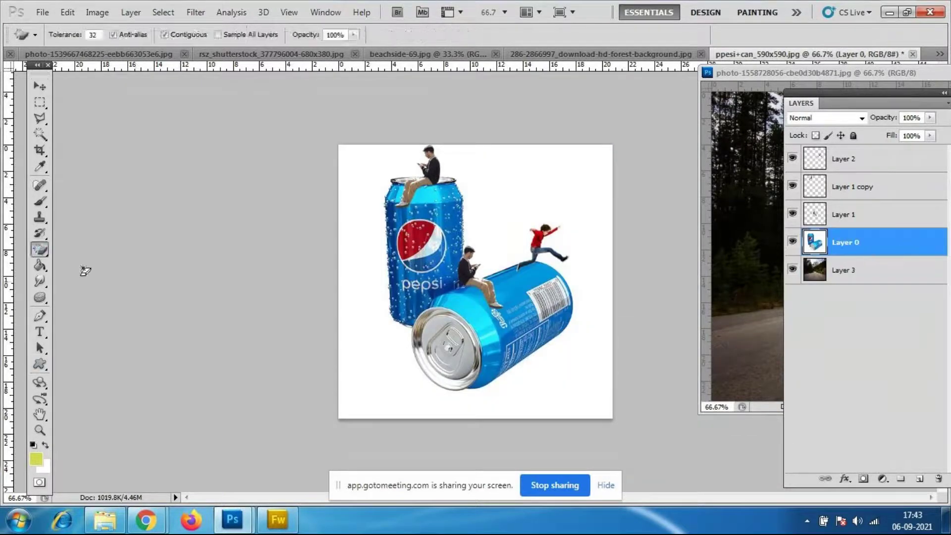
pyautogui.click(342, 354)
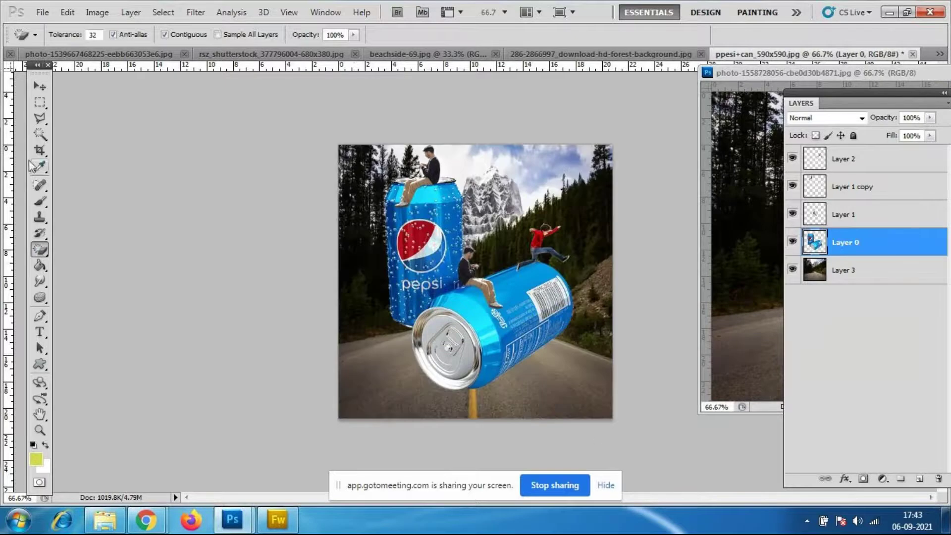
# Group the cans layer with the three people layers and move the group down and slightly left on the road
pyautogui.click(40, 86)
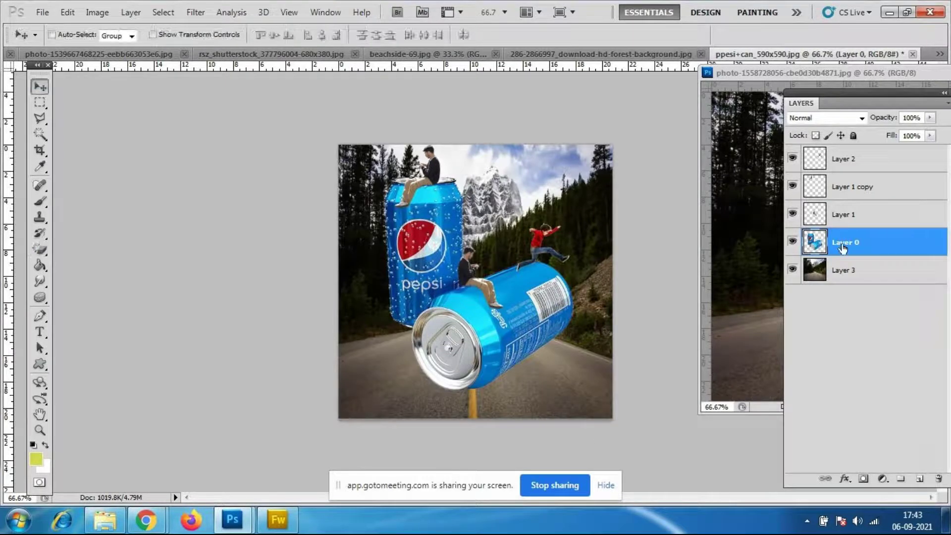
pyautogui.keyDown('shift'); pyautogui.click(871, 161); pyautogui.keyUp('shift')
pyautogui.click(870, 242)
pyautogui.keyDown('shift'); pyautogui.click(867, 163); pyautogui.keyUp('shift')
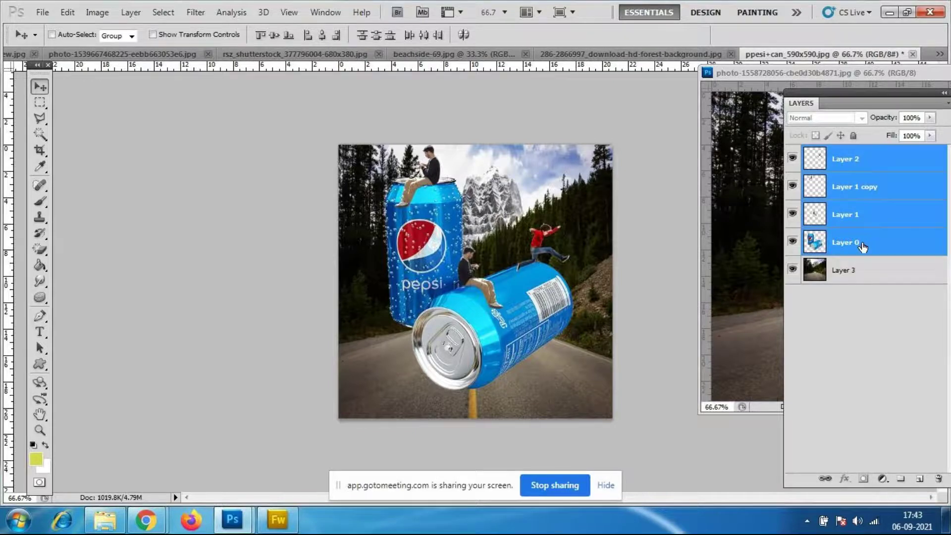
pyautogui.hotkey('ctrl', 'g')
pyautogui.moveTo(502, 325); pyautogui.dragTo(503, 354)
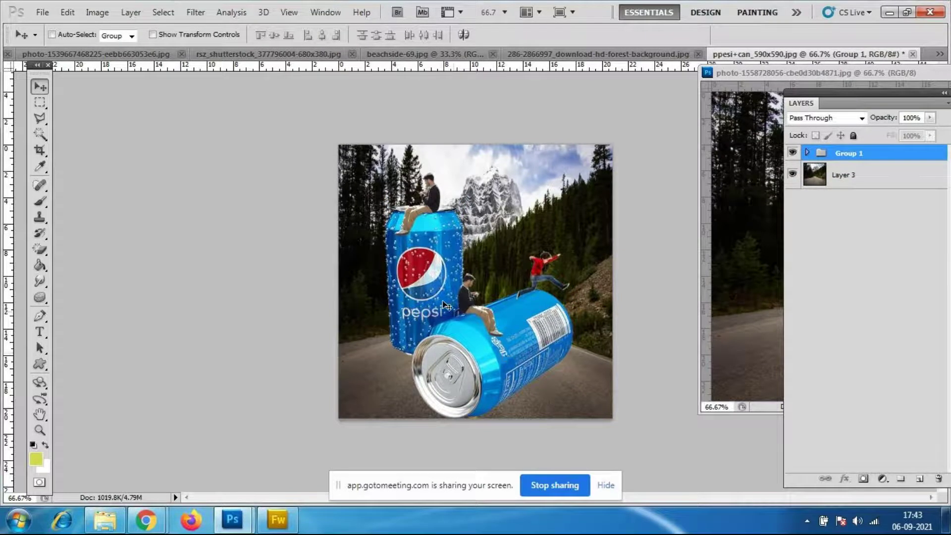
pyautogui.moveTo(522, 346)
pyautogui.mouseDown()
pyautogui.moveTo(493, 345)
pyautogui.moveTo(504, 353)
pyautogui.moveTo(508, 345)
pyautogui.mouseUp()
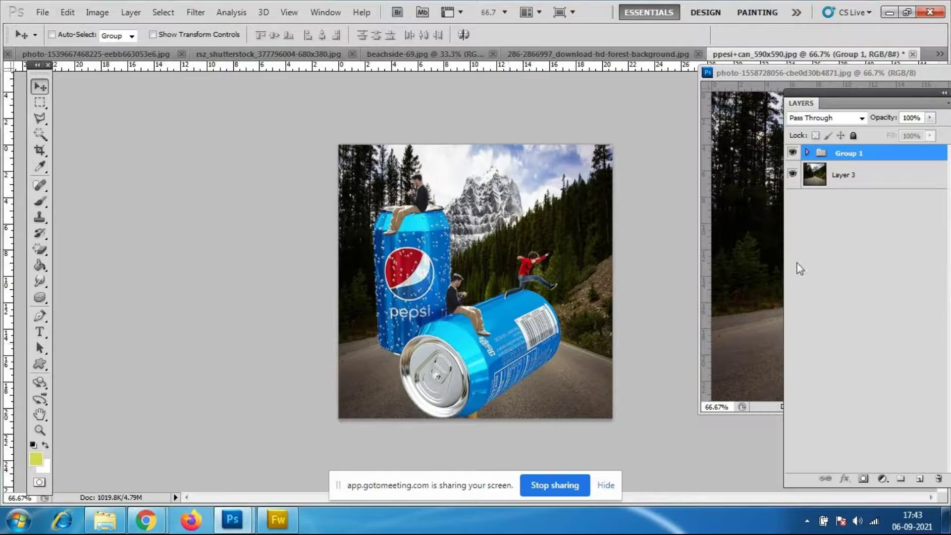
# Compare the cans composite with the road photo on Layer 3 hidden and shown, and inspect it at 100% zoom
pyautogui.click(793, 175)
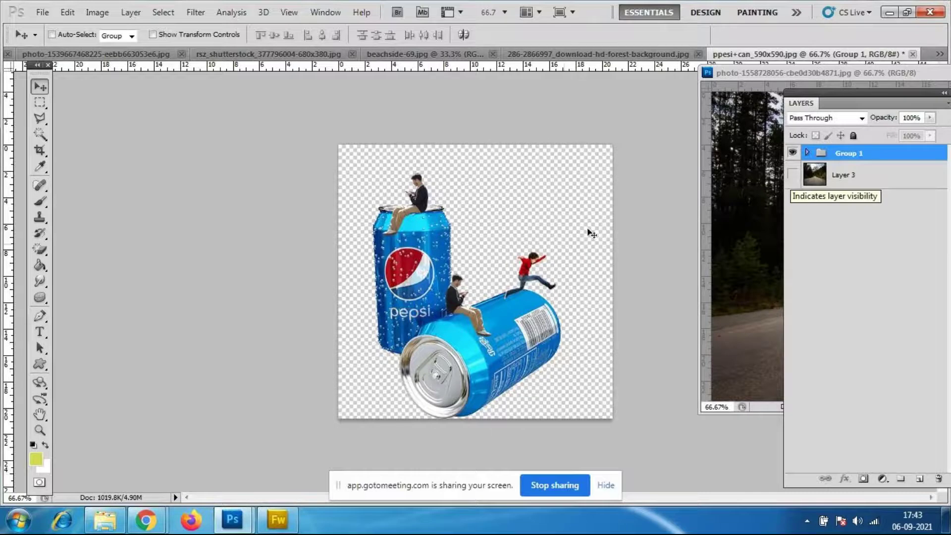
pyautogui.click(793, 176)
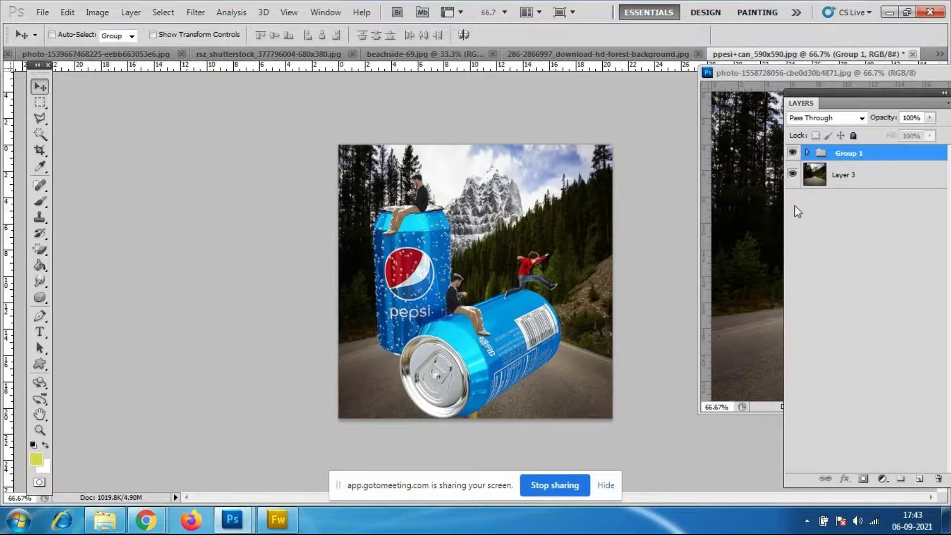
pyautogui.hotkey('ctrl', '+')
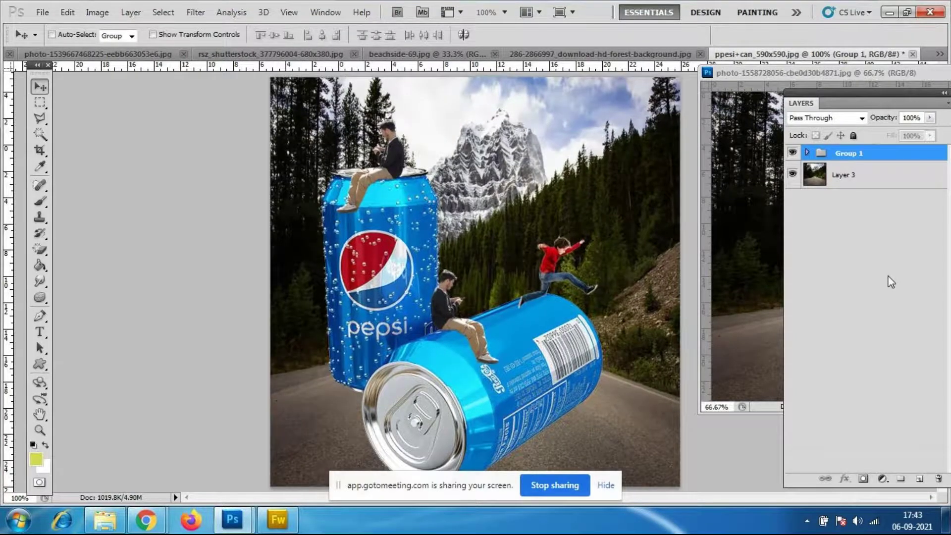
pyautogui.hotkey('ctrl', '-')
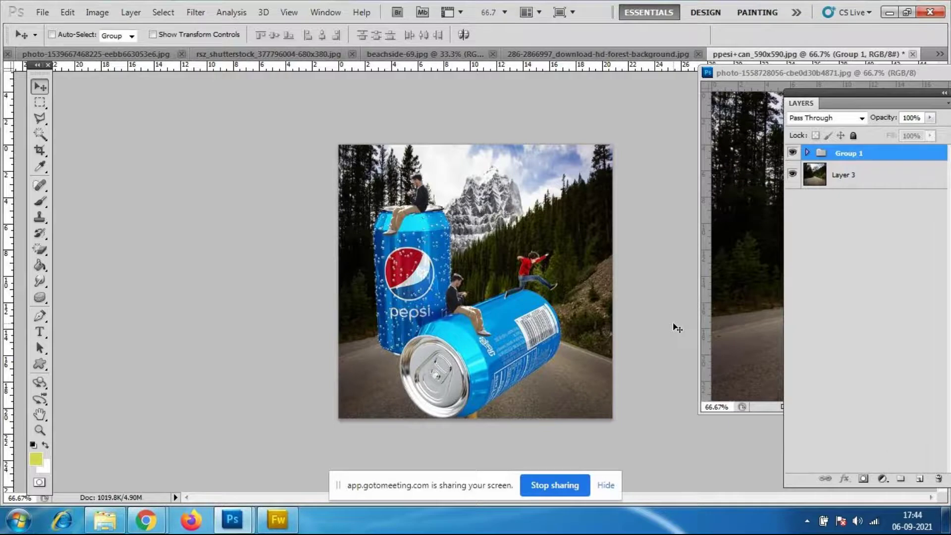
# Open the yellow car photo pexels-photo-253096 from the miature folder
pyautogui.click(41, 13)
pyautogui.click(58, 40)
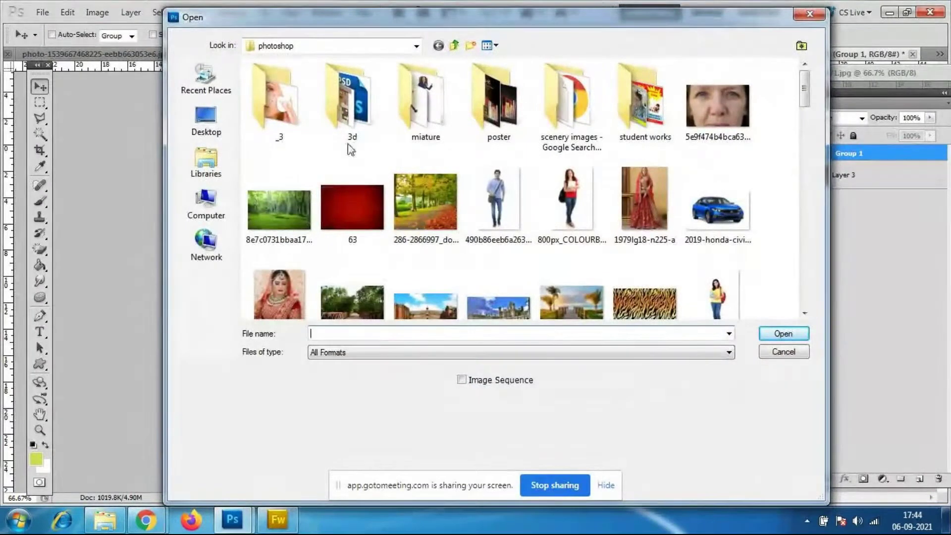
pyautogui.doubleClick(432, 115)
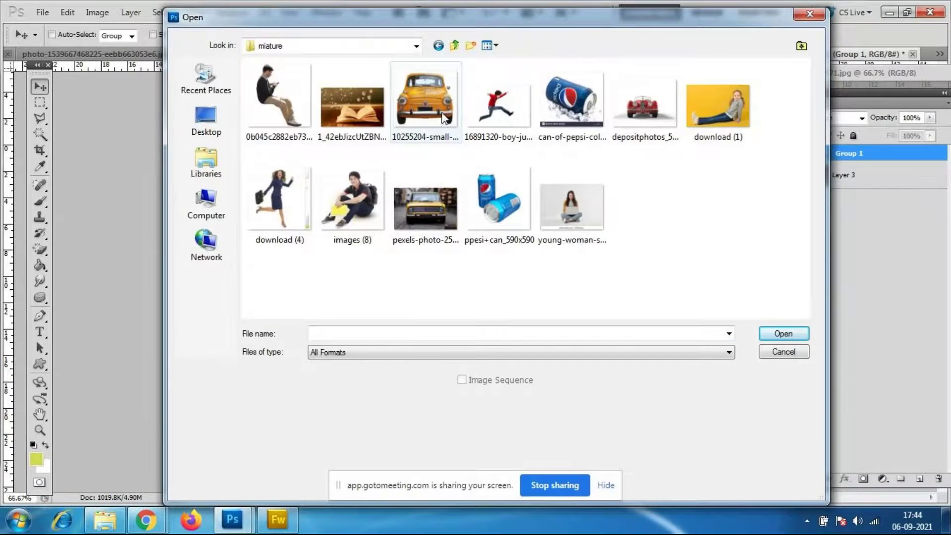
pyautogui.click(421, 197)
pyautogui.click(783, 333)
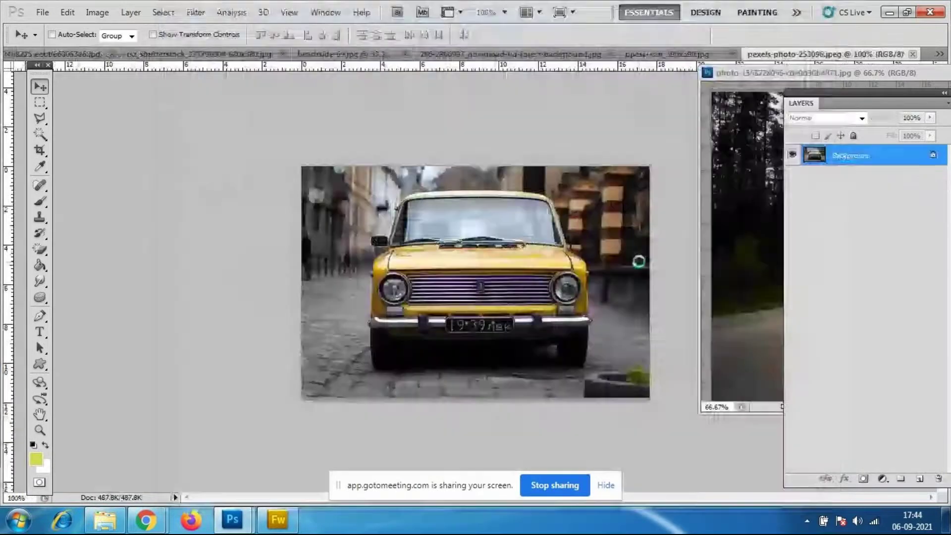
pyautogui.click(44, 15)
pyautogui.click(41, 41)
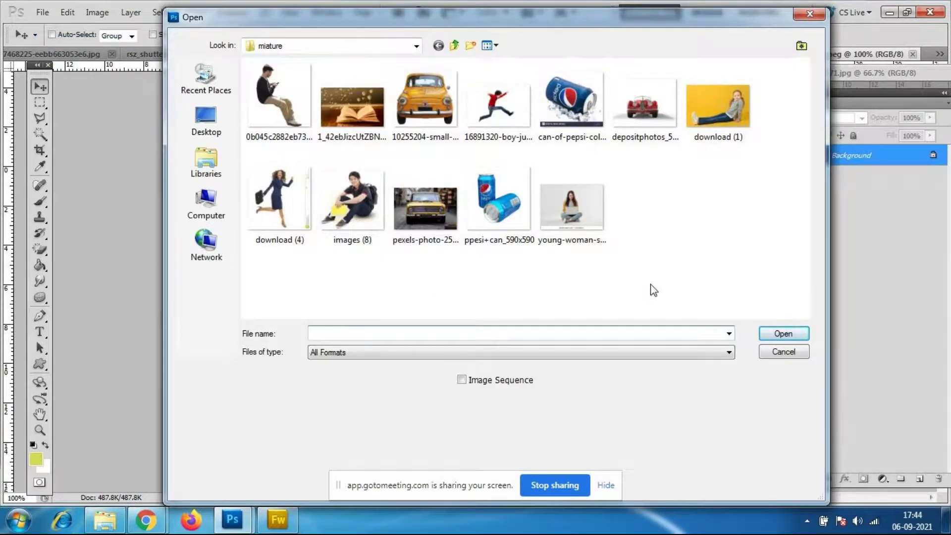
pyautogui.click(790, 355)
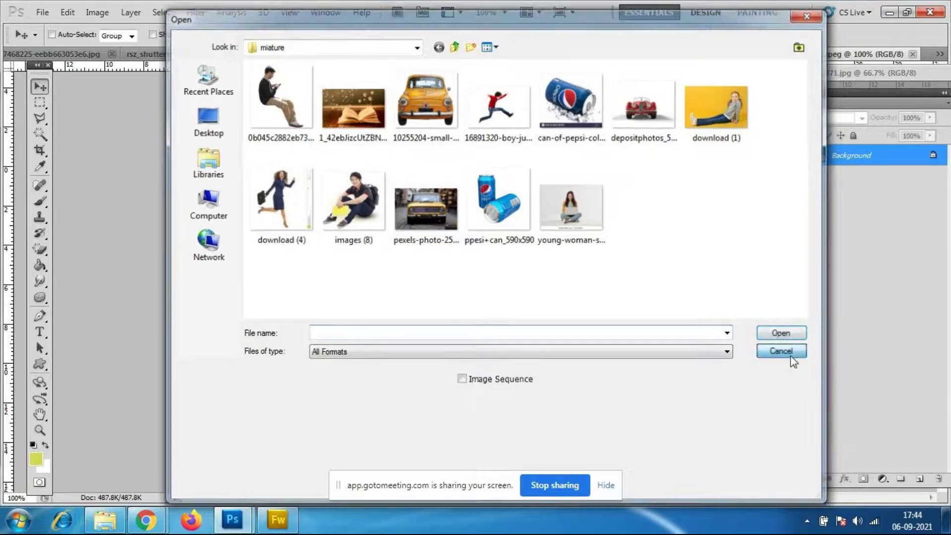
pyautogui.click(43, 20)
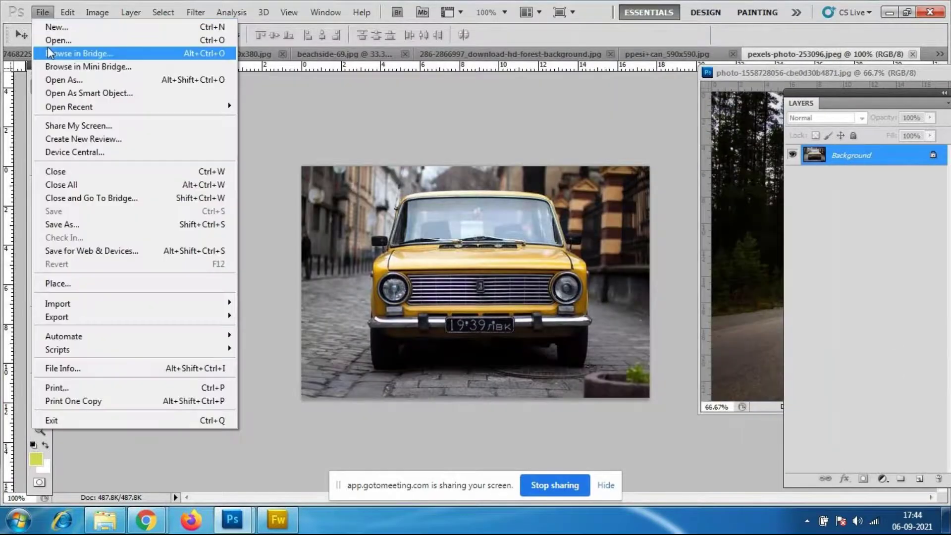
pyautogui.click(47, 46)
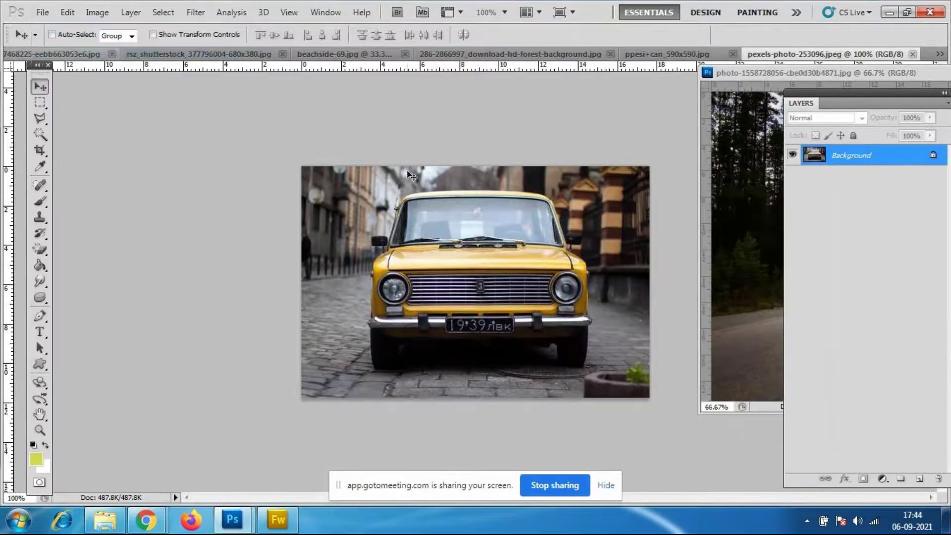
# Open the open-book picture from the miature folder, close the floating forest road photo, and return to Photoshop from Bridge
pyautogui.click(40, 15)
pyautogui.click(65, 36)
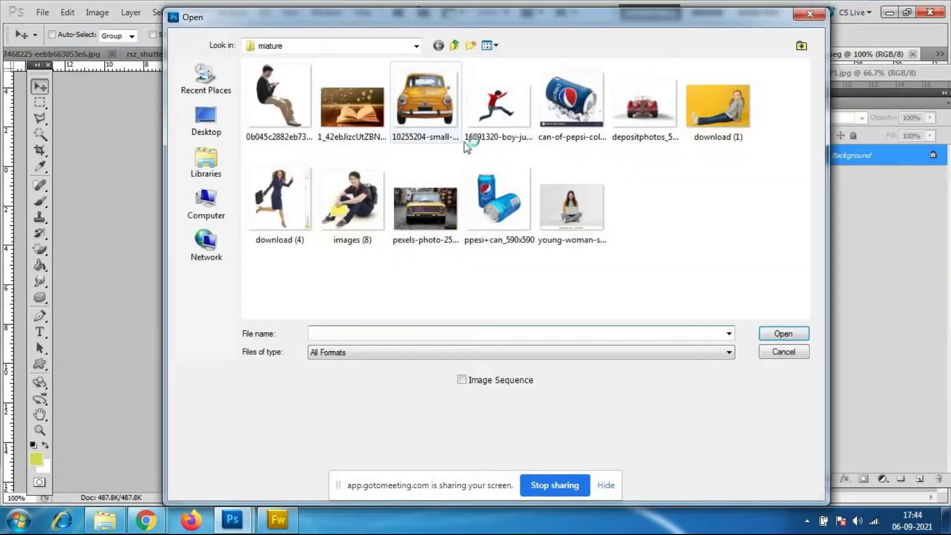
pyautogui.click(361, 104)
pyautogui.click(784, 334)
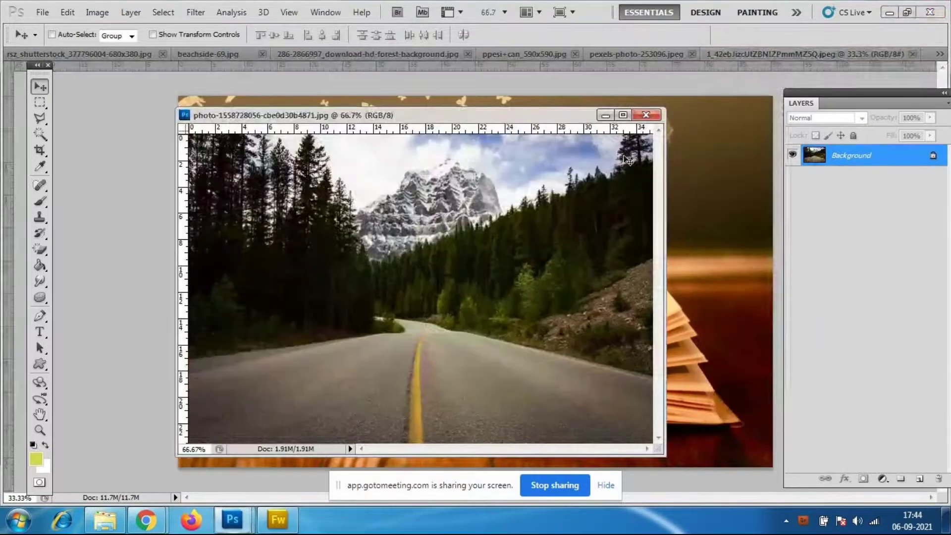
pyautogui.click(646, 115)
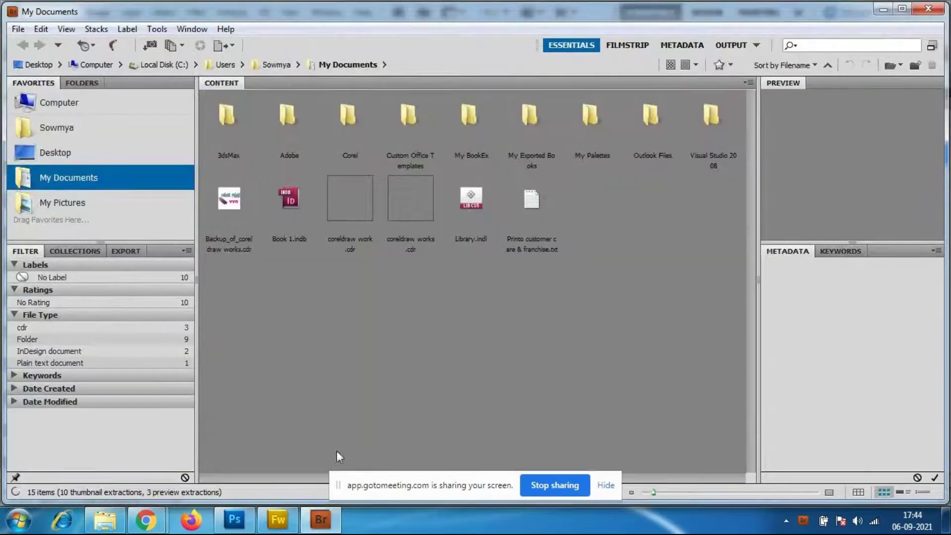
pyautogui.click(230, 522)
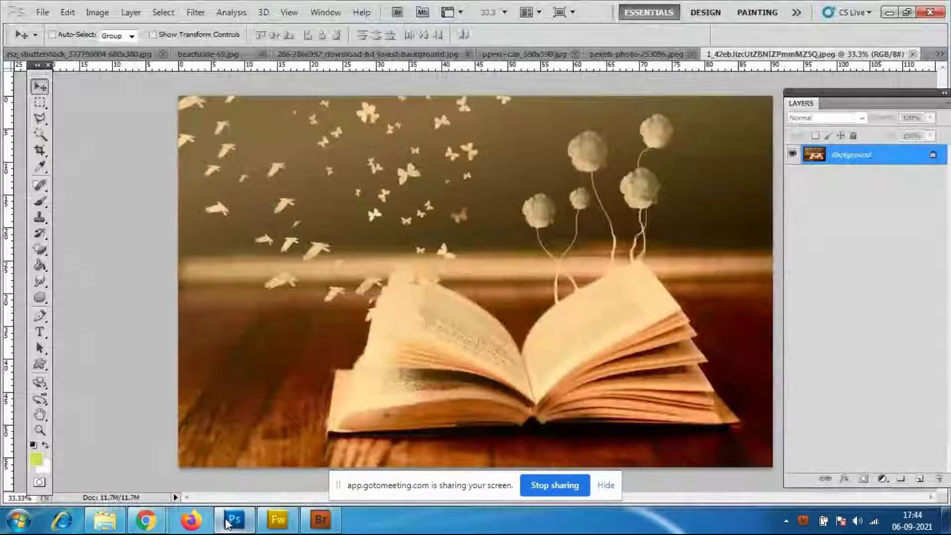
# Open images (8), the seated man with a backpack, from the miature folder
pyautogui.click(43, 12)
pyautogui.click(46, 39)
pyautogui.click(739, 141)
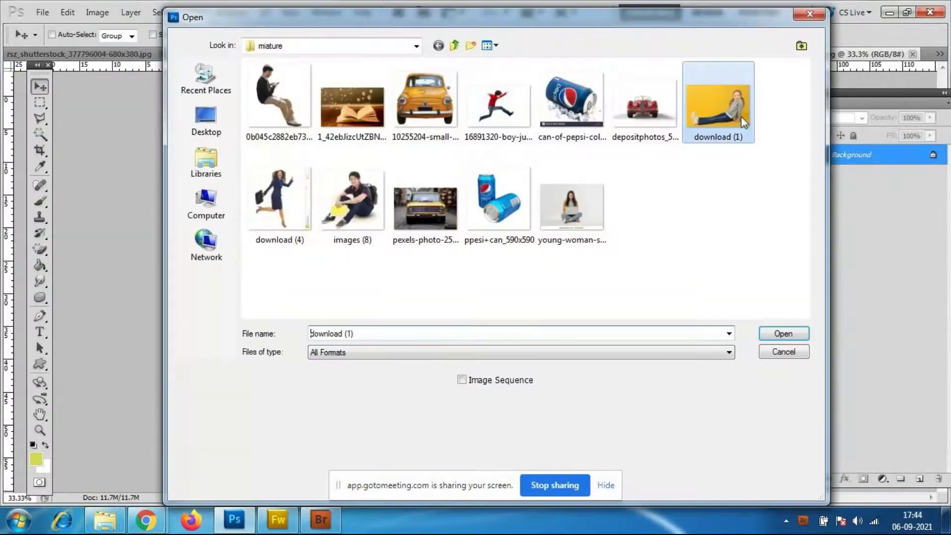
pyautogui.click(346, 197)
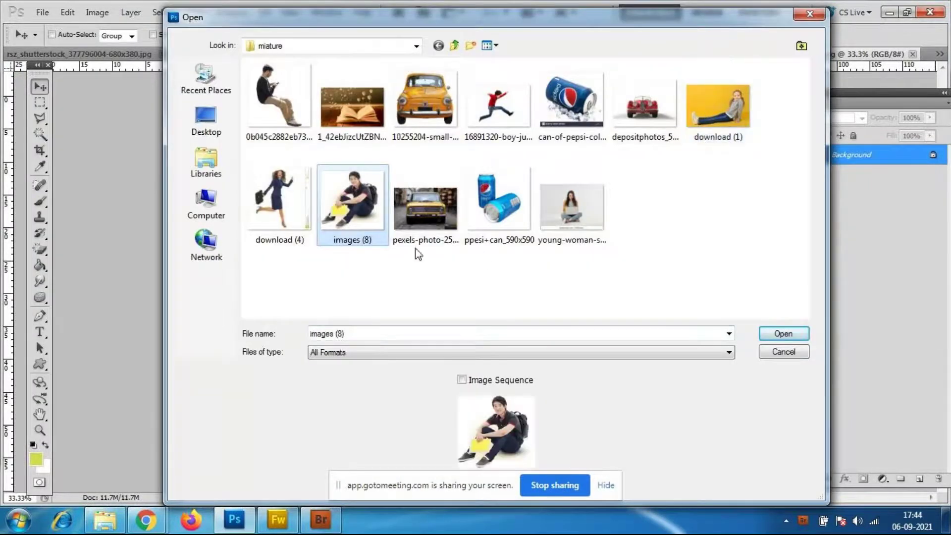
pyautogui.click(779, 339)
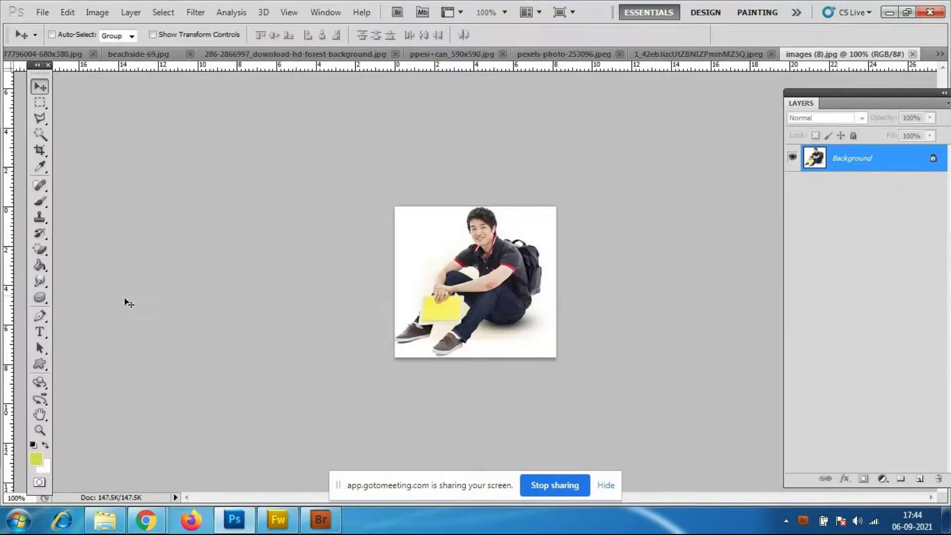
# Erase the white background around the seated man with the Magic Eraser Tool at tolerance 32
pyautogui.click(39, 249)
pyautogui.click(437, 245)
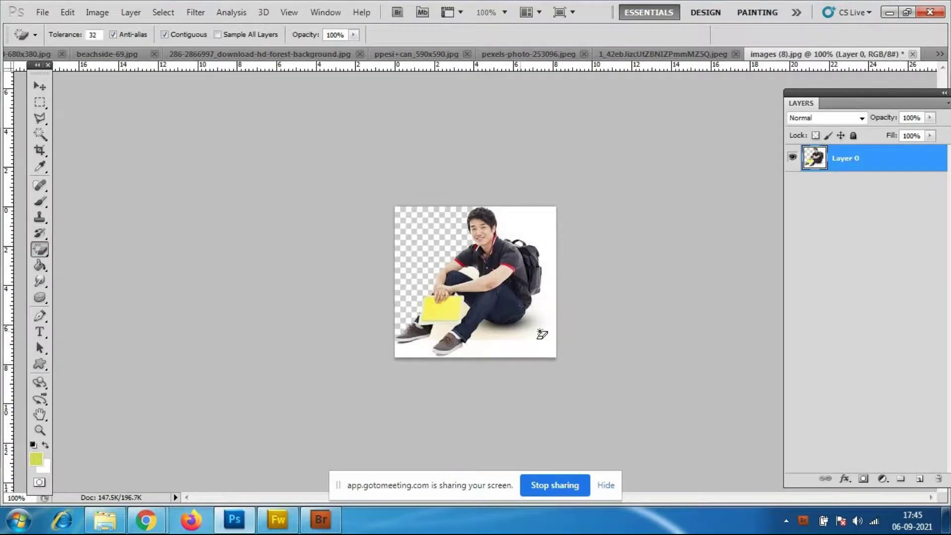
pyautogui.click(416, 355)
pyautogui.click(506, 341)
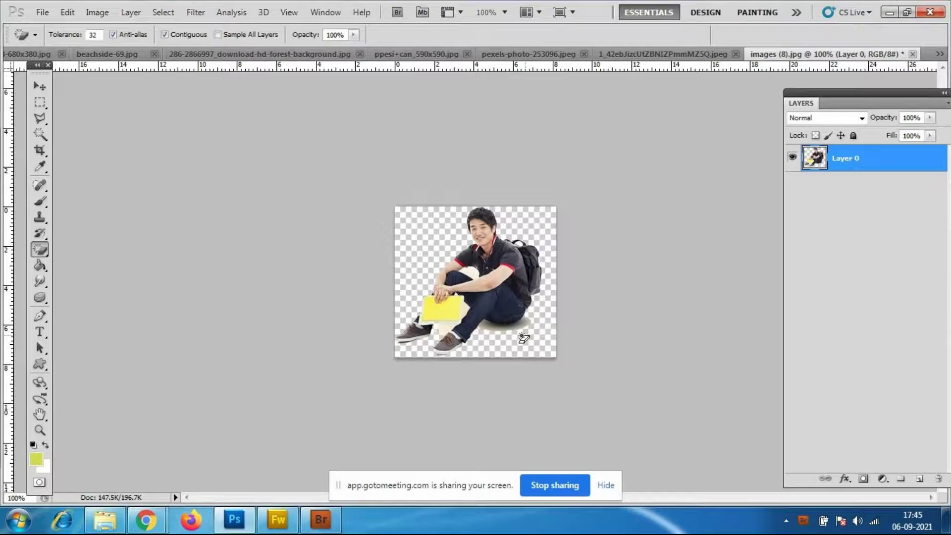
# Copy the cut-out man onto the book image and close images (8).jpg without saving it
pyautogui.click(40, 86)
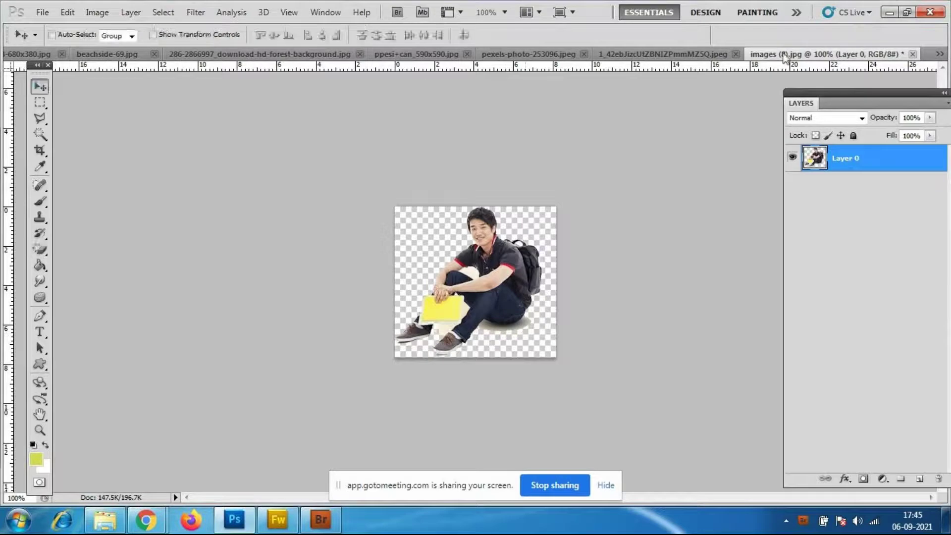
pyautogui.moveTo(789, 55); pyautogui.dragTo(554, 342)
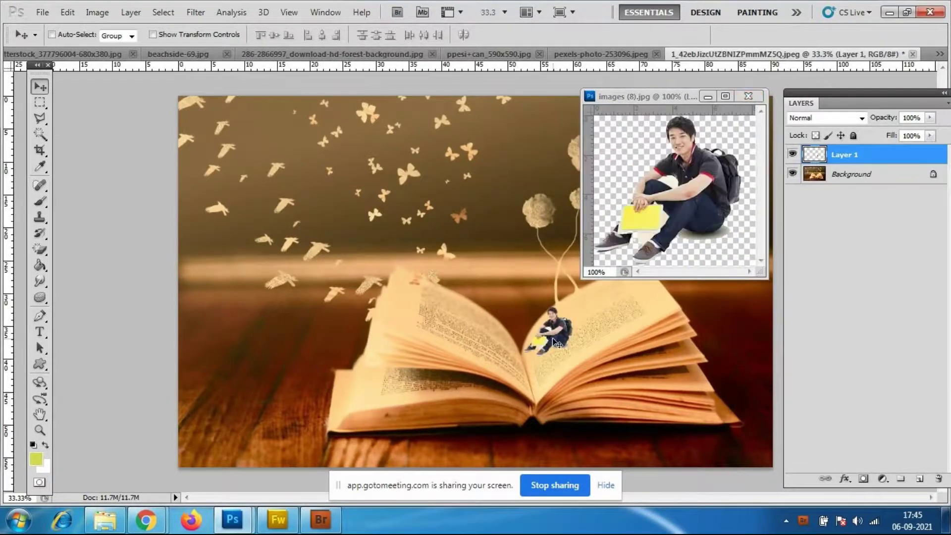
pyautogui.click(748, 96)
pyautogui.click(466, 203)
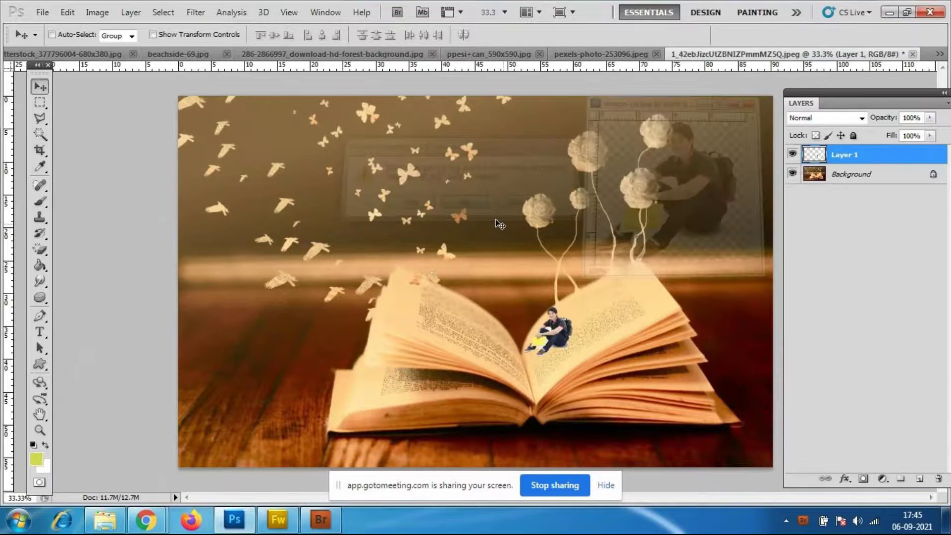
# Scale the seated man on Layer 1 to about 146% and move him slightly right onto the book's right-hand page
pyautogui.hotkey('ctrl', 't')
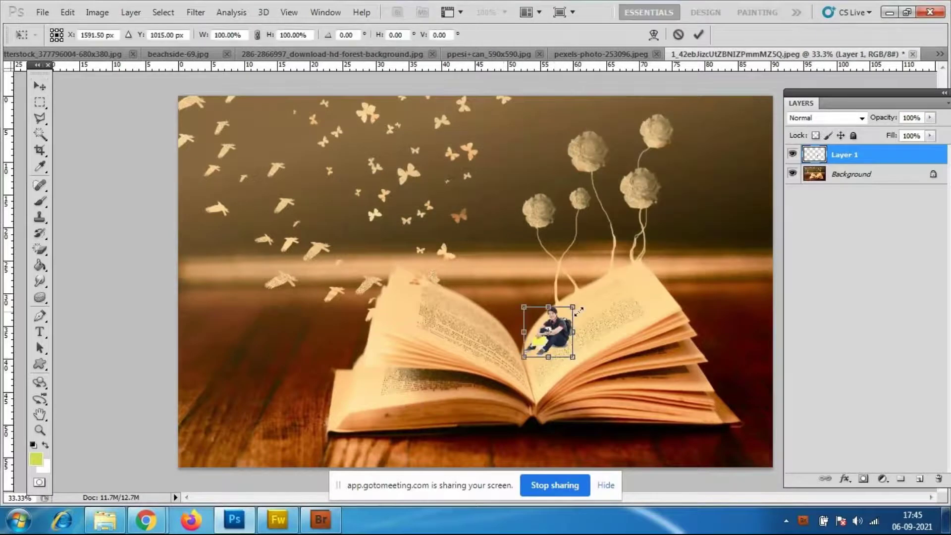
pyautogui.moveTo(572, 309); pyautogui.dragTo(585, 295)
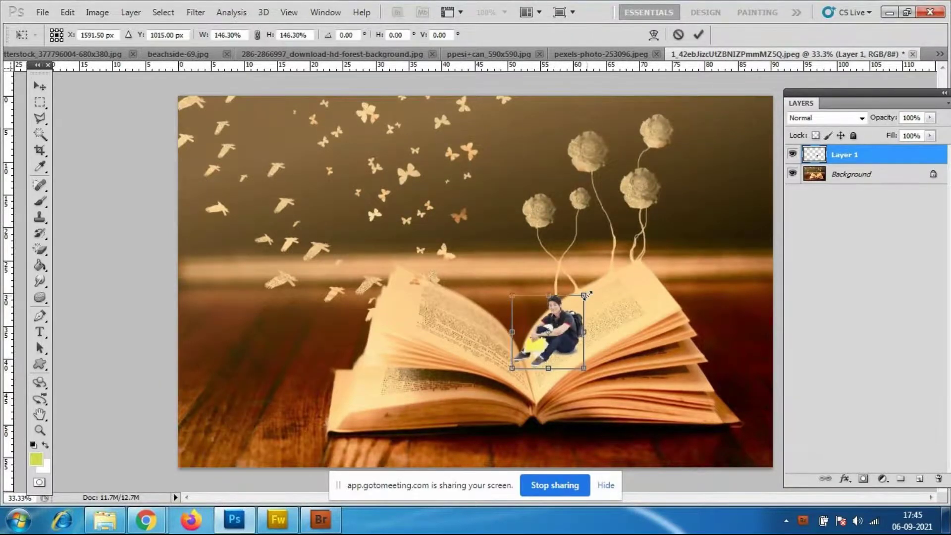
pyautogui.moveTo(570, 334)
pyautogui.mouseDown()
pyautogui.moveTo(608, 330)
pyautogui.moveTo(588, 330)
pyautogui.mouseUp()
pyautogui.press('Return')
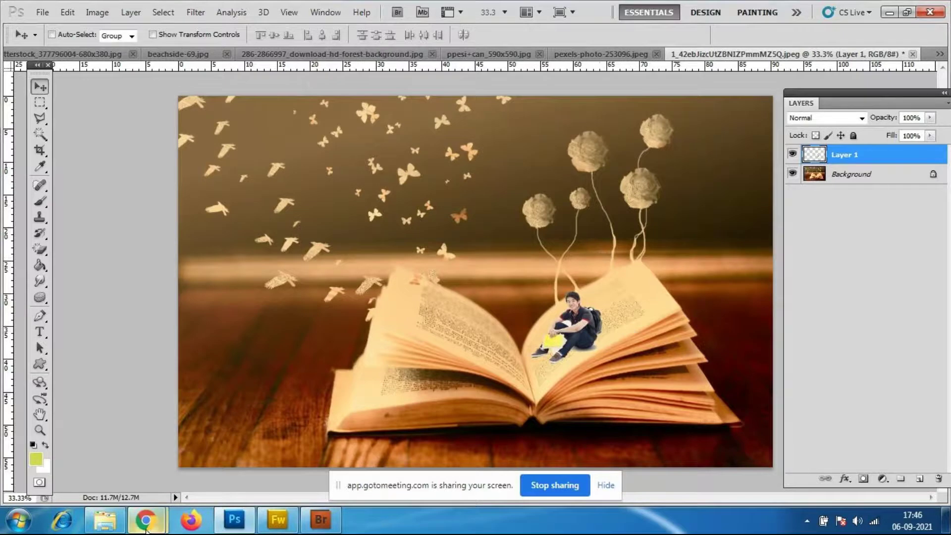
# Browse the photoshop folder and examine the miniature car example and the houseplant-sansevieria photo, returning to the book composite
pyautogui.click(104, 526)
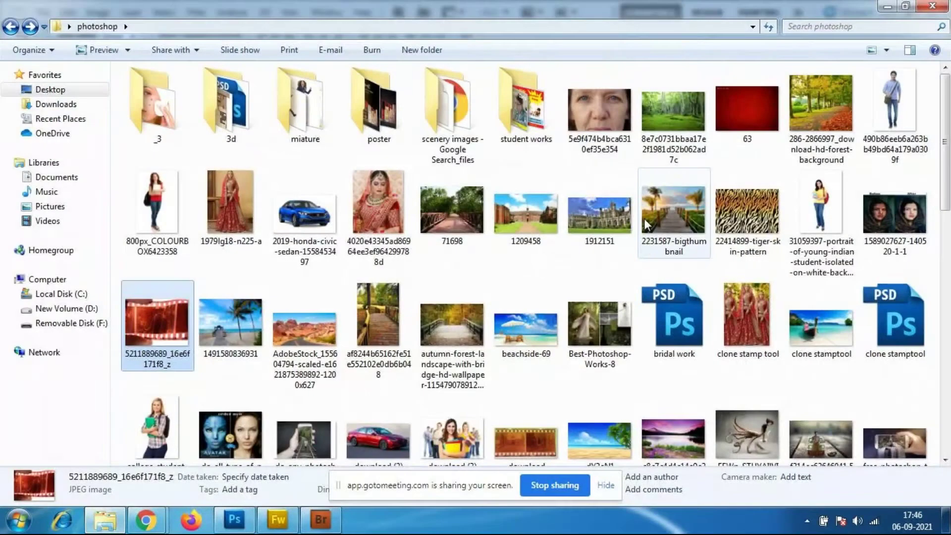
pyautogui.scroll(-5, 644, 218)
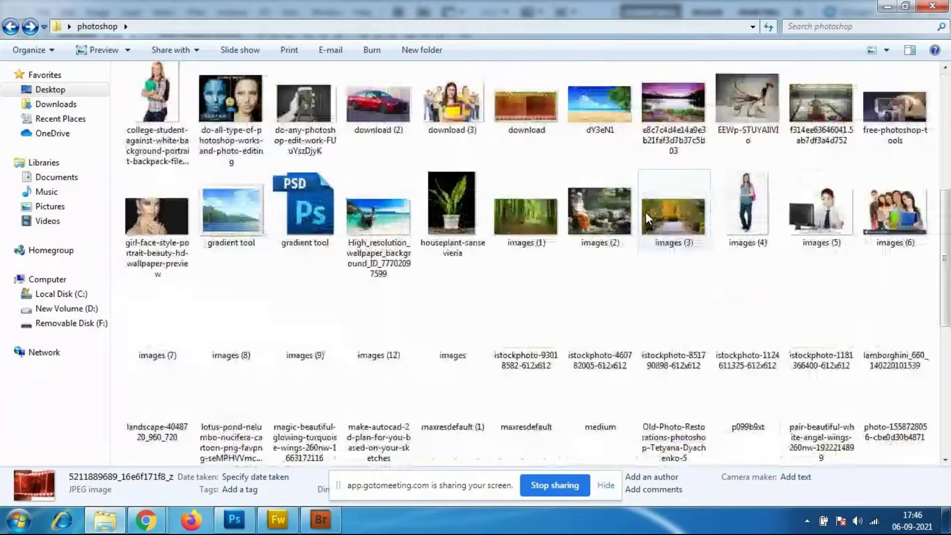
pyautogui.scroll(-5, 646, 212)
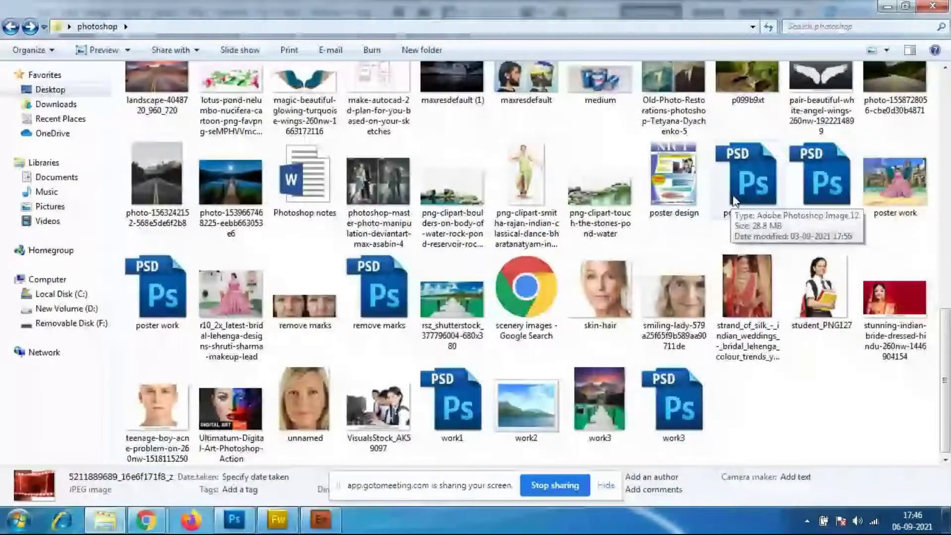
pyautogui.scroll(2, 630, 226)
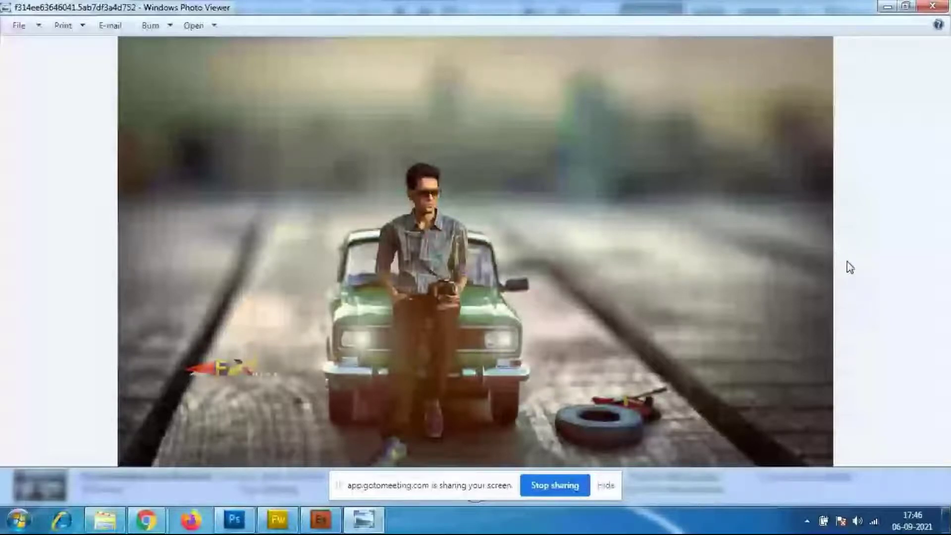
pyautogui.hotkey('alt', 'F4')
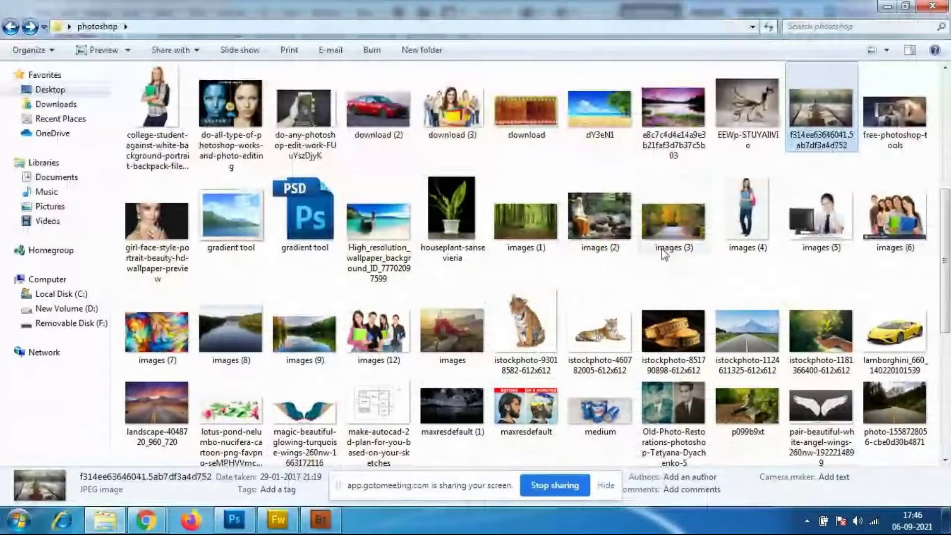
pyautogui.click(452, 213)
pyautogui.doubleClick(450, 210)
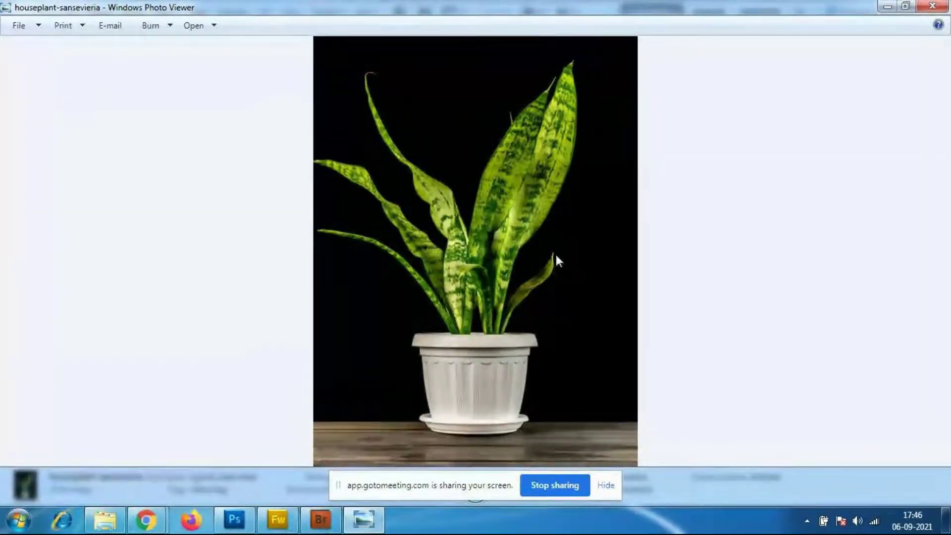
pyautogui.click(934, 7)
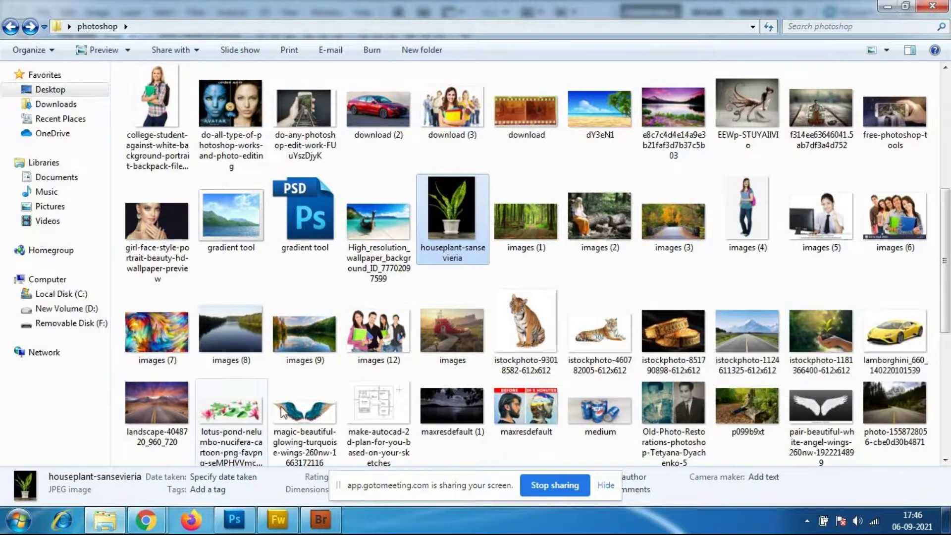
pyautogui.click(248, 518)
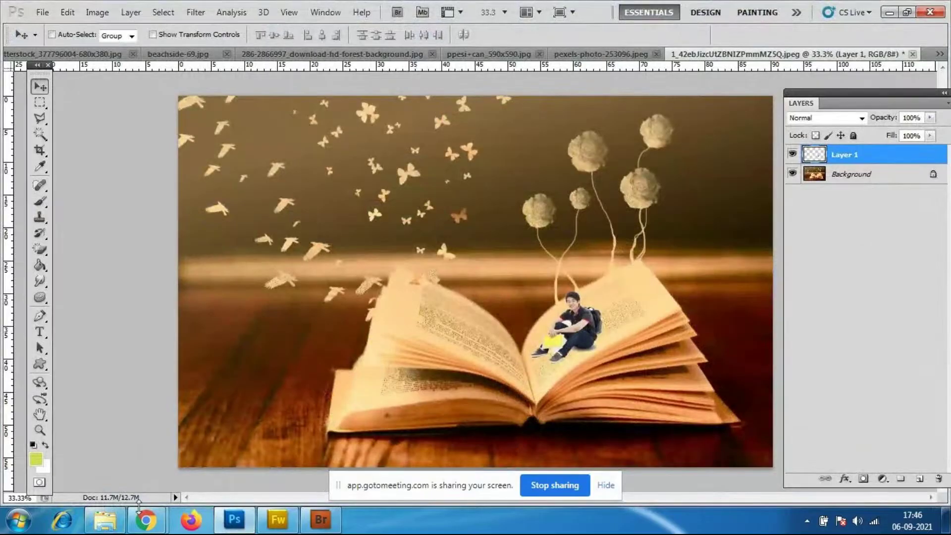
# Switch to the GoToMeeting window in Chrome
pyautogui.moveTo(146, 520)
pyautogui.click(129, 453)
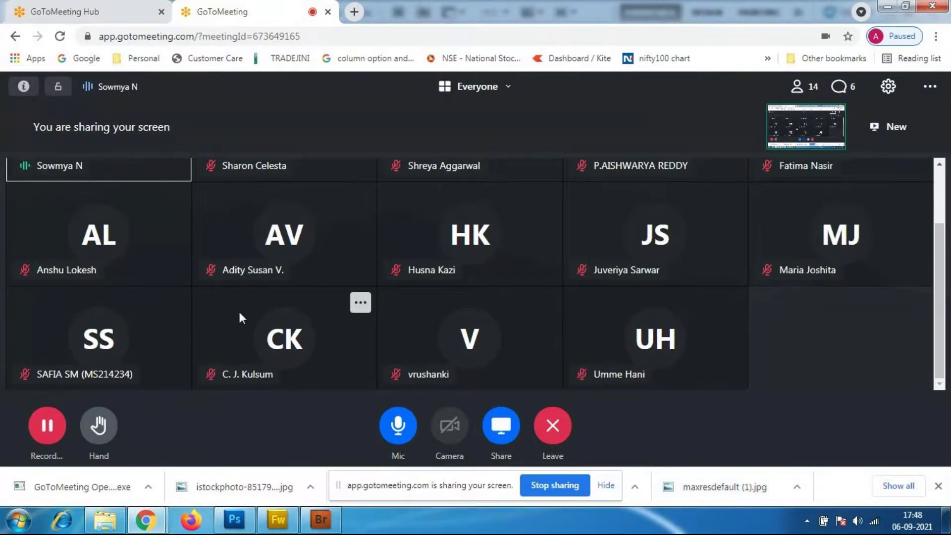
# Switch back to Photoshop and open house model_top view.psd from the 3d folder
pyautogui.moveTo(246, 528)
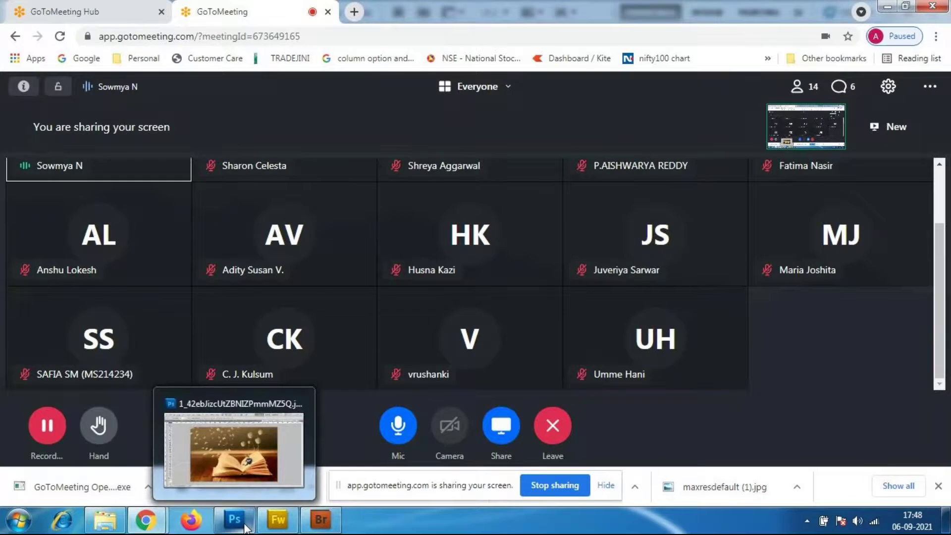
pyautogui.click(245, 471)
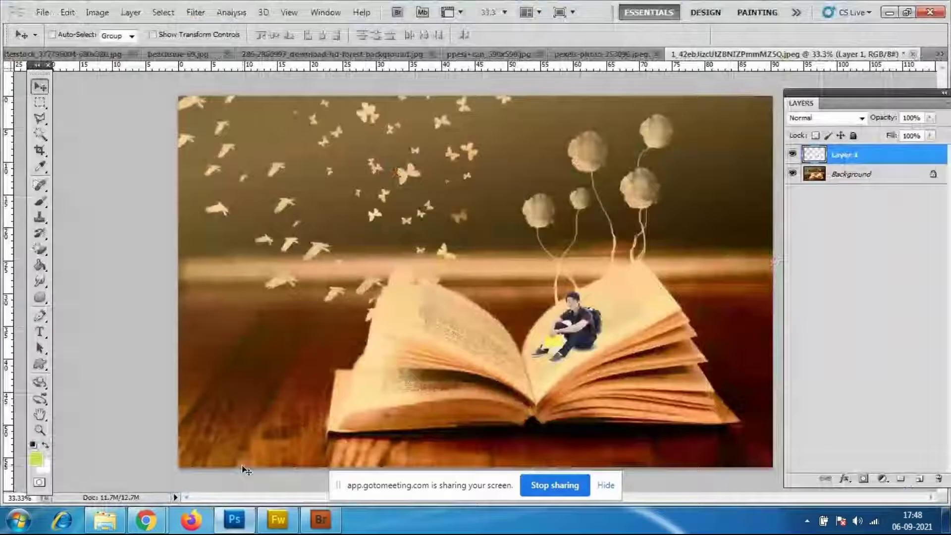
pyautogui.click(47, 15)
pyautogui.moveTo(86, 107)
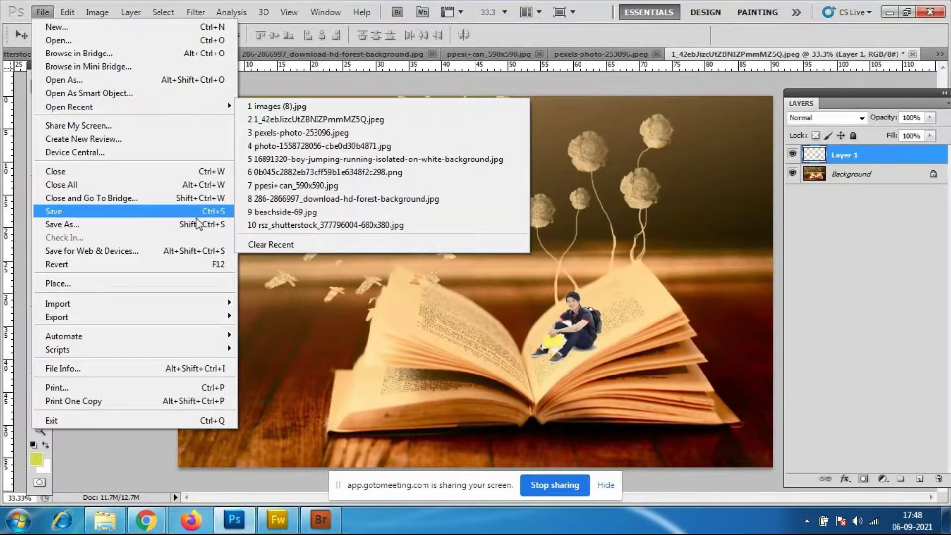
pyautogui.click(58, 41)
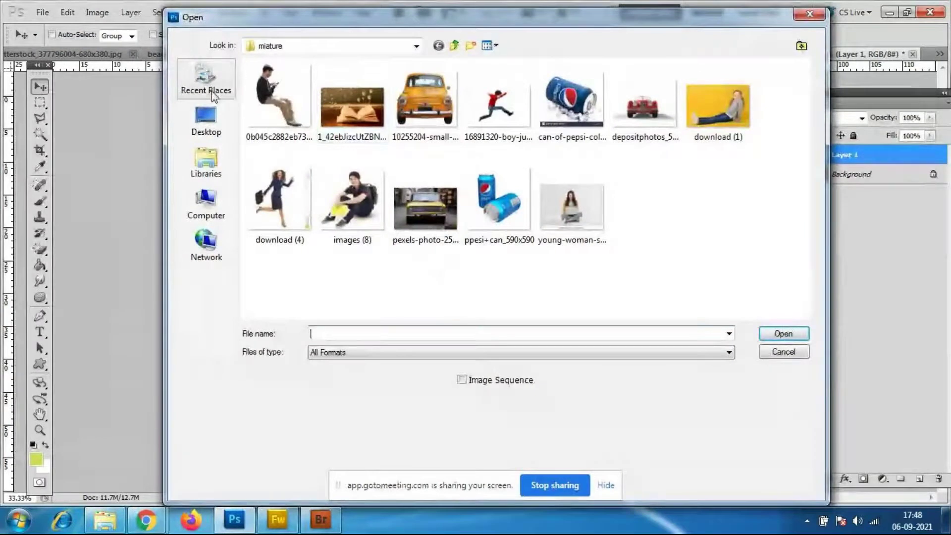
pyautogui.click(454, 46)
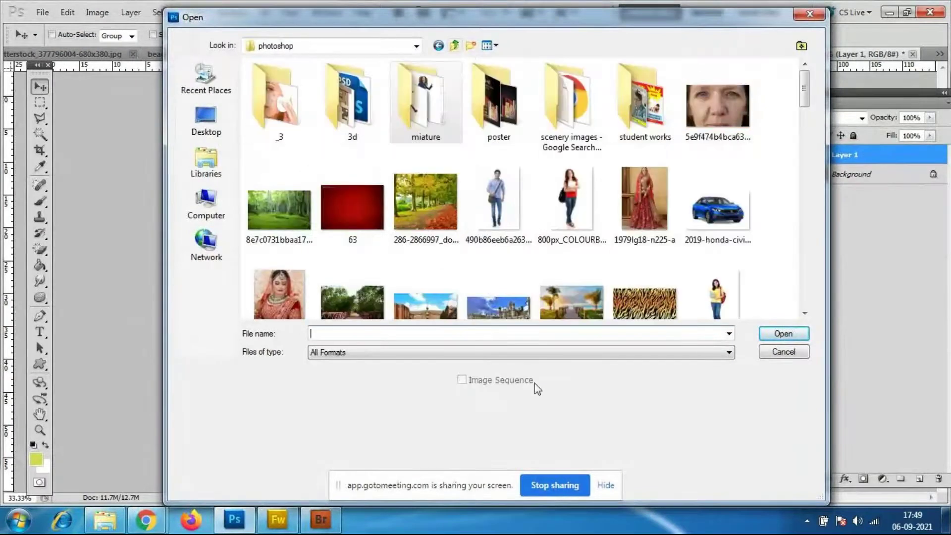
pyautogui.doubleClick(357, 130)
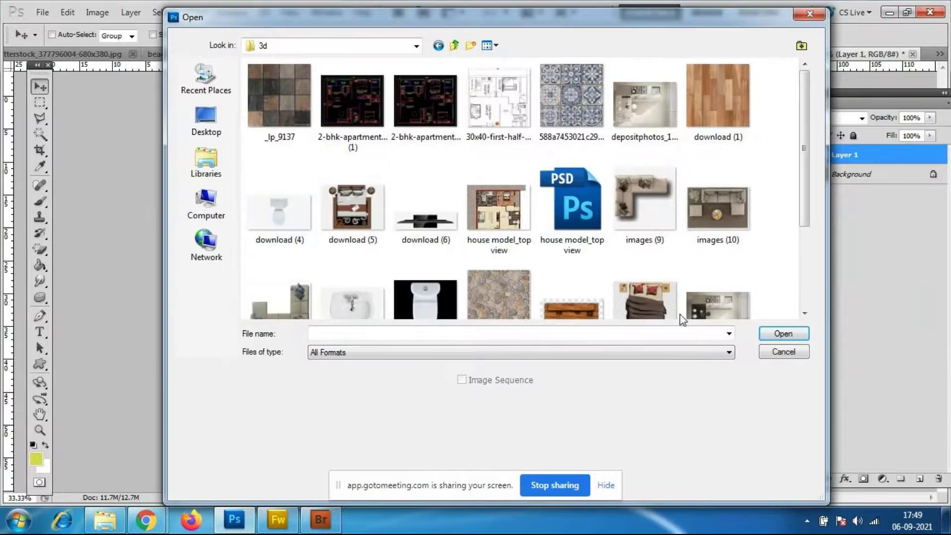
pyautogui.click(571, 201)
pyautogui.click(783, 334)
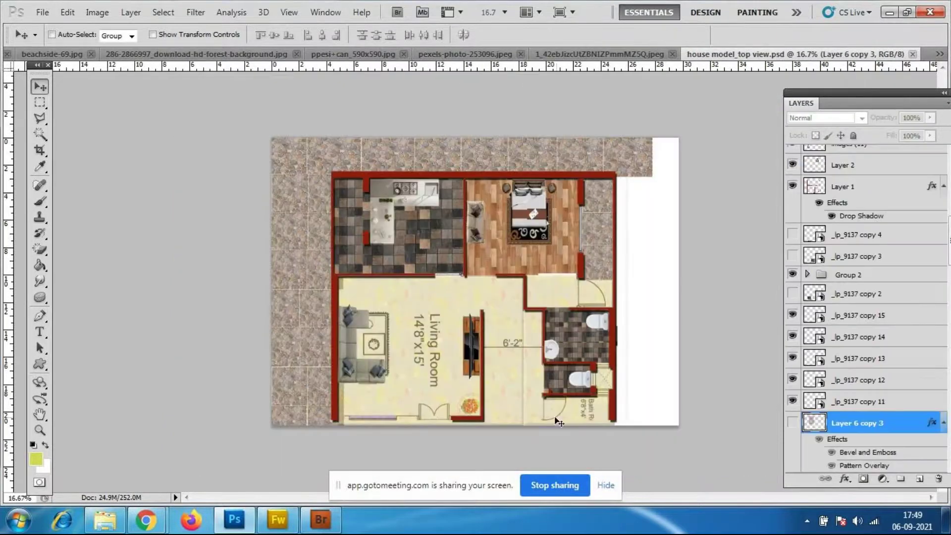
# Examine the house floor plan up close, including the living room, kitchen, bedroom and bathrooms
pyautogui.hotkey('ctrl', '+')
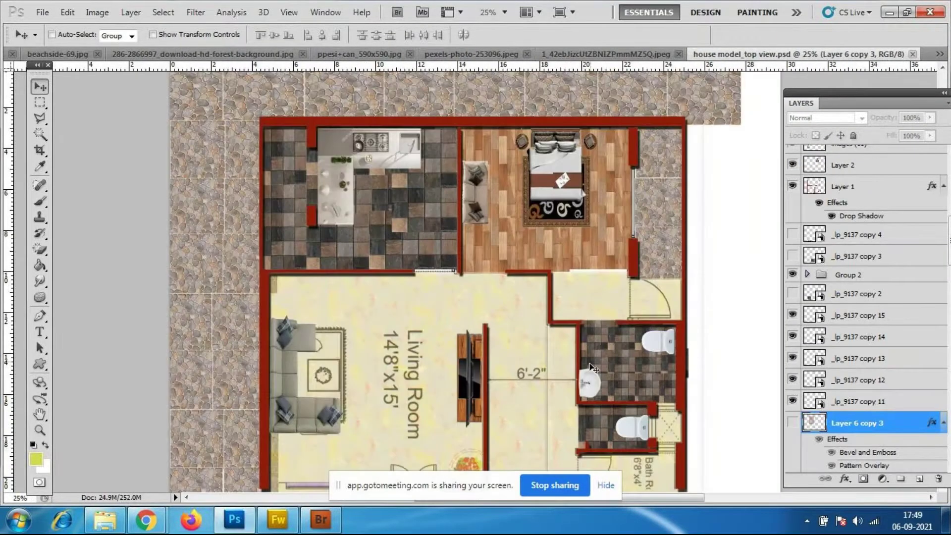
pyautogui.hotkey('ctrl', '+')
pyautogui.scroll(-1, 596, 342)
pyautogui.scroll(-4, 586, 337)
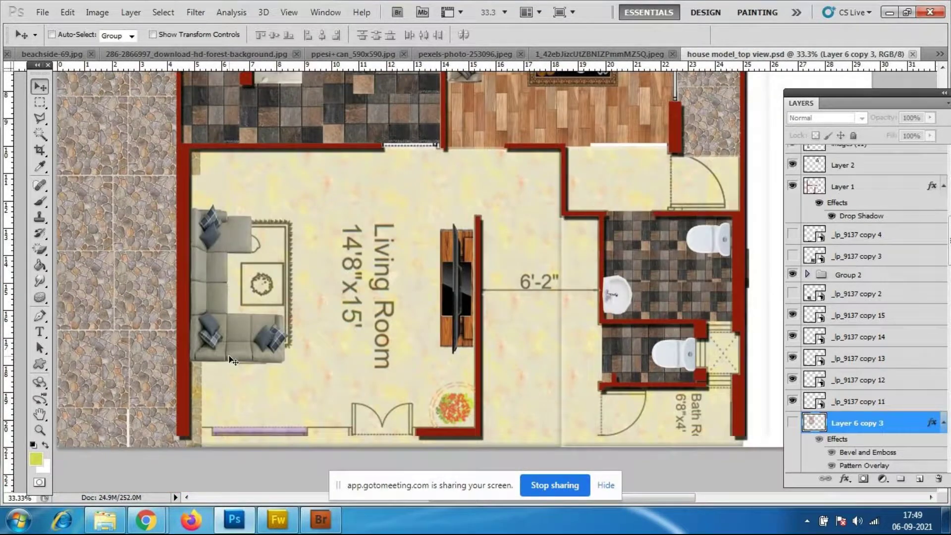
pyautogui.scroll(1, 233, 360)
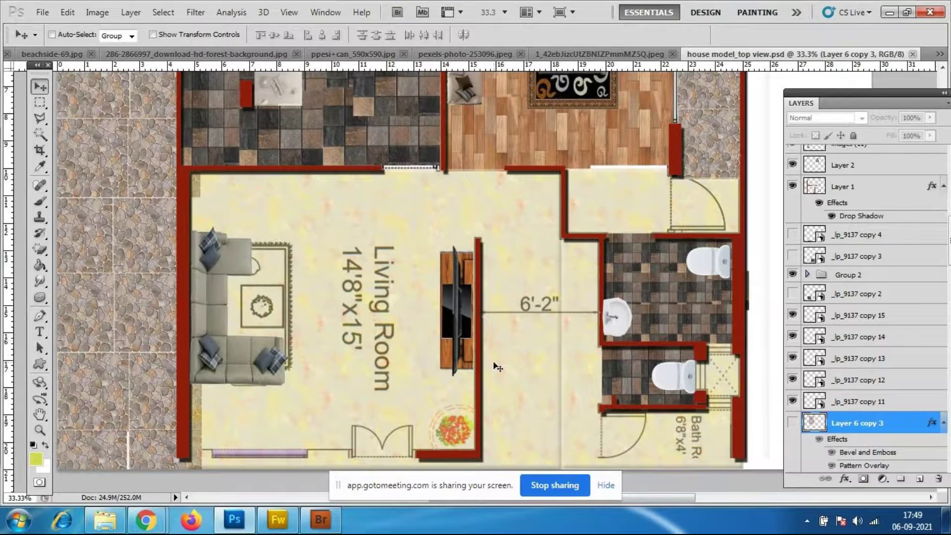
pyautogui.scroll(2, 585, 335)
pyautogui.scroll(4, 570, 209)
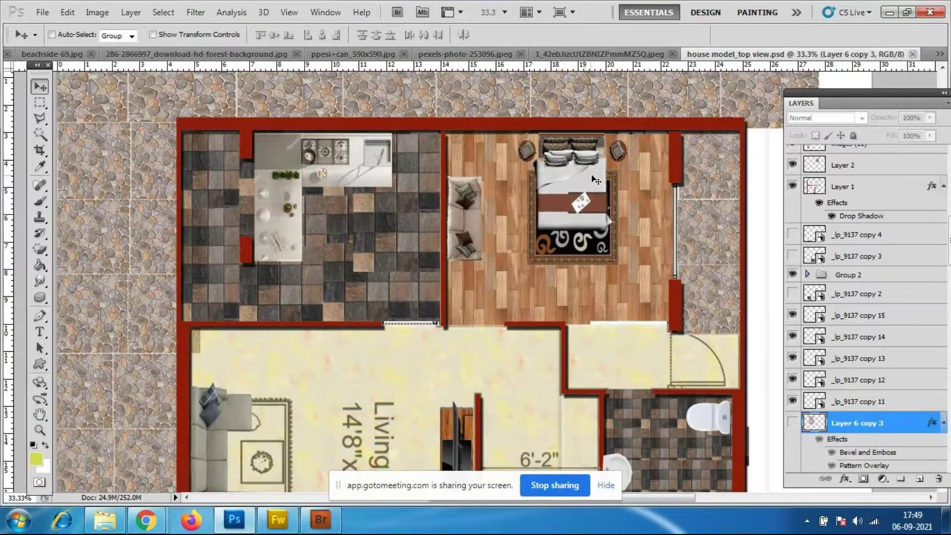
pyautogui.scroll(-1, 615, 243)
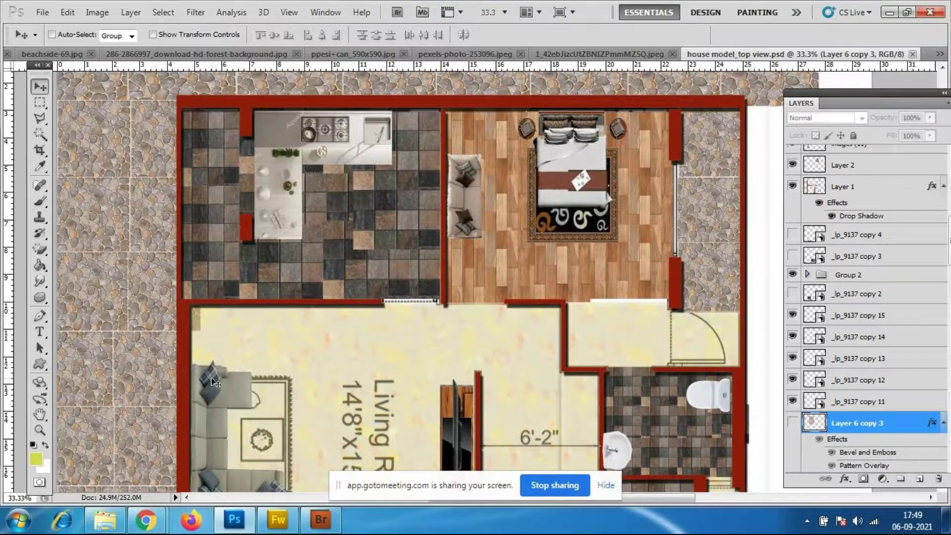
pyautogui.scroll(-5, 396, 337)
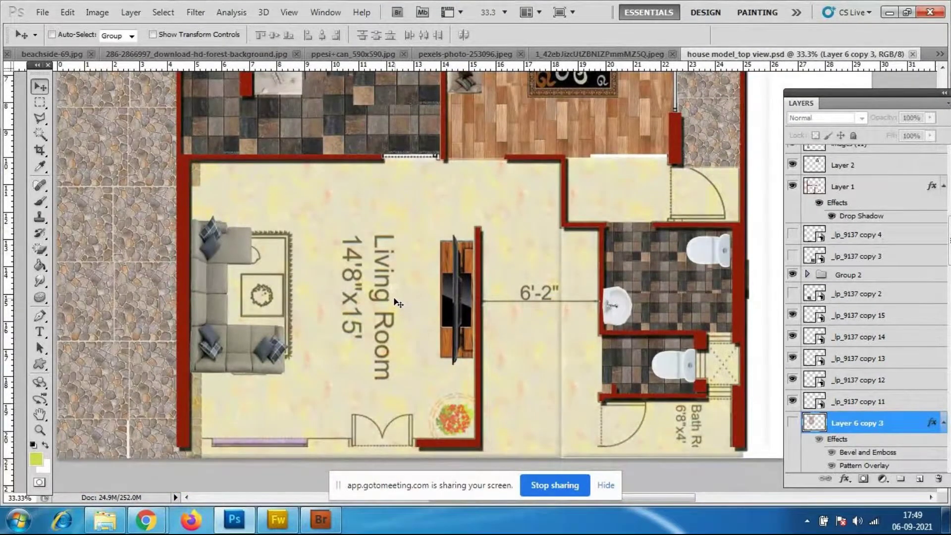
pyautogui.scroll(3, 396, 302)
pyautogui.hotkey('ctrl', '-')
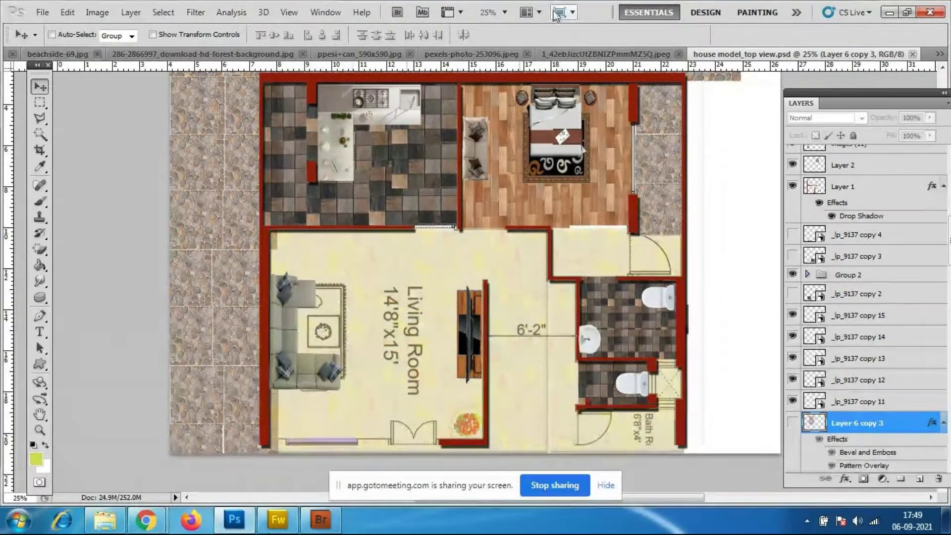
# Review the open images, including the book, yellow car, Pepsi can, beach and forest images, ending on the wooden pier
pyautogui.click(601, 54)
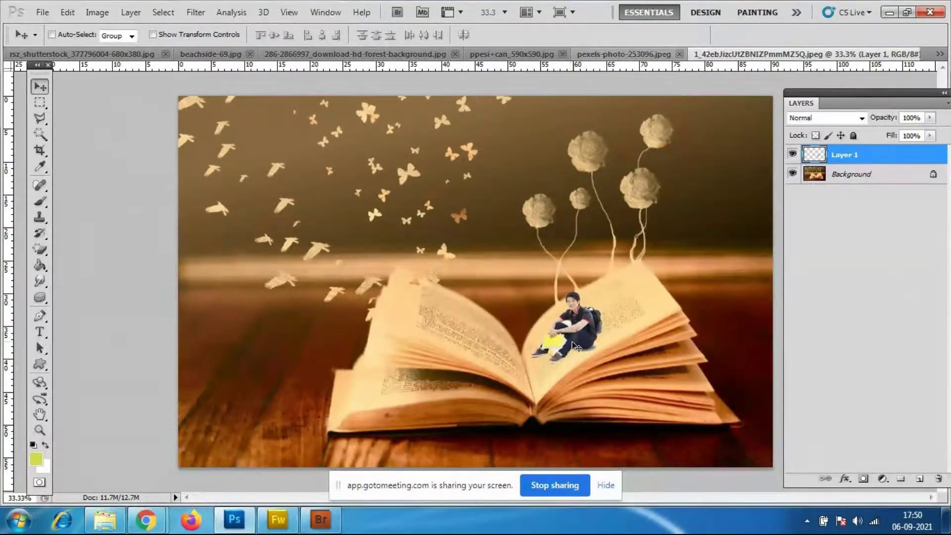
pyautogui.click(619, 55)
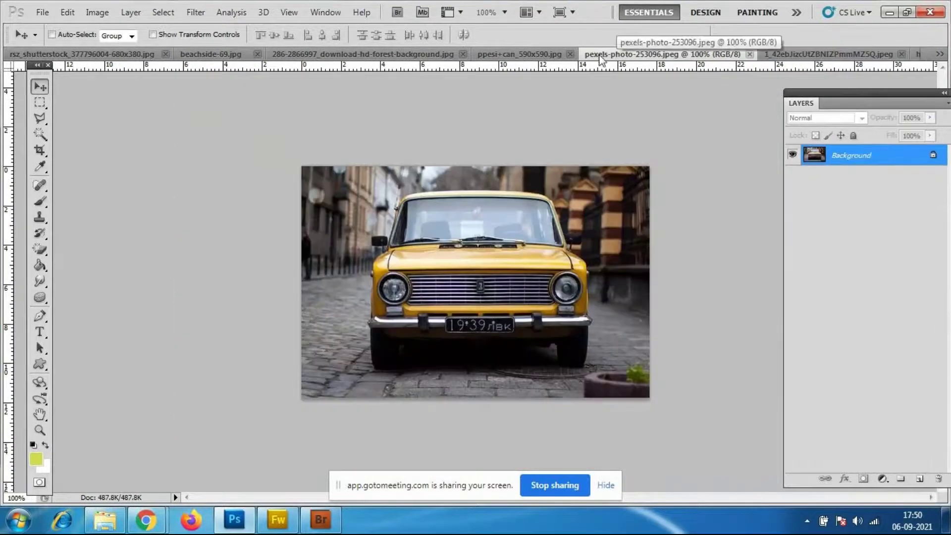
pyautogui.click(527, 56)
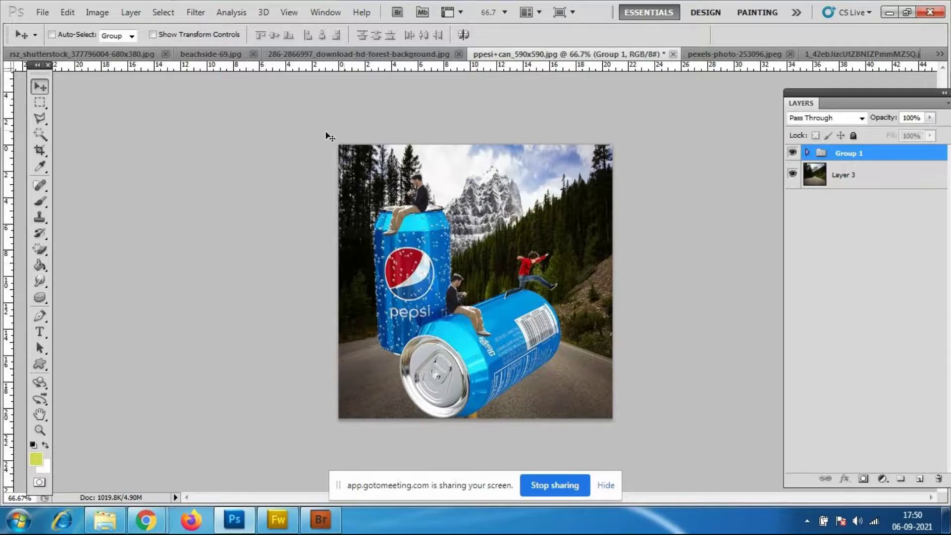
pyautogui.click(365, 55)
pyautogui.click(264, 55)
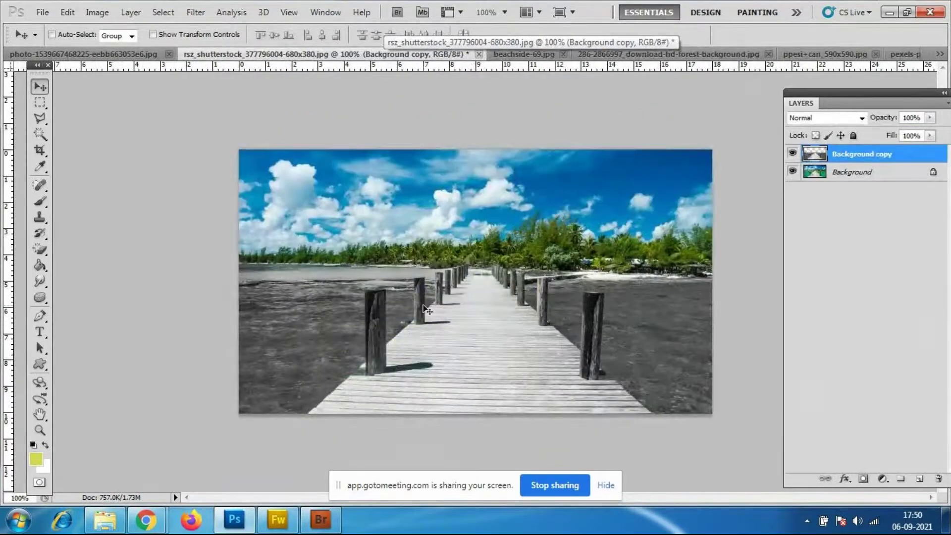
pyautogui.click(558, 55)
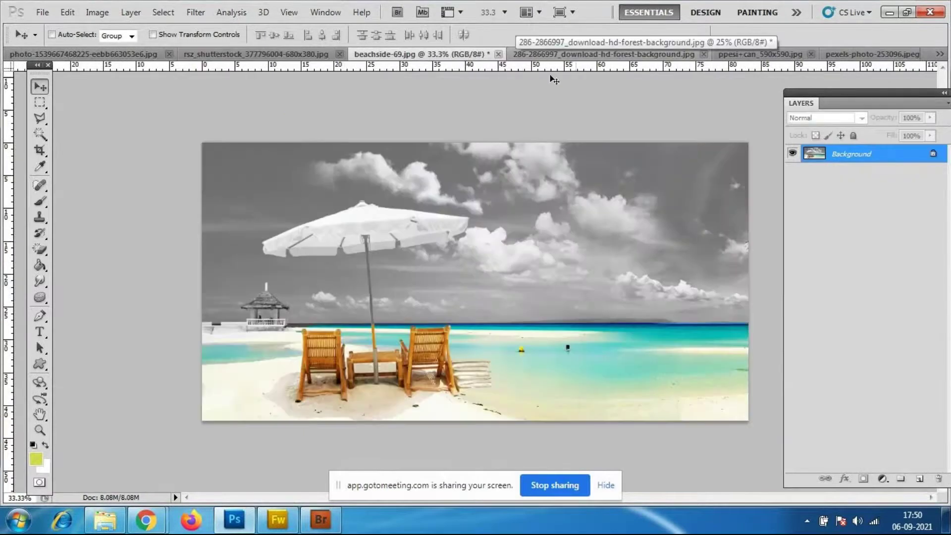
pyautogui.click(647, 56)
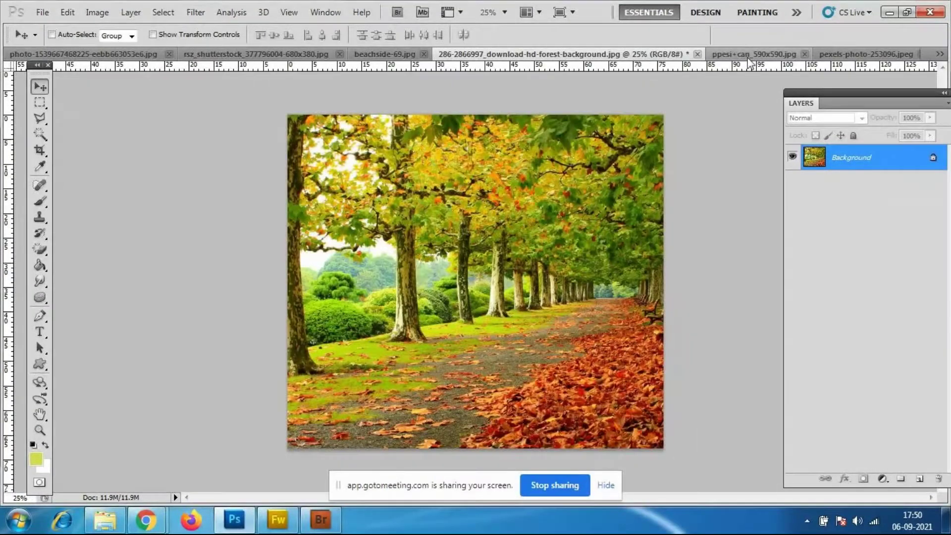
pyautogui.click(754, 54)
pyautogui.click(882, 54)
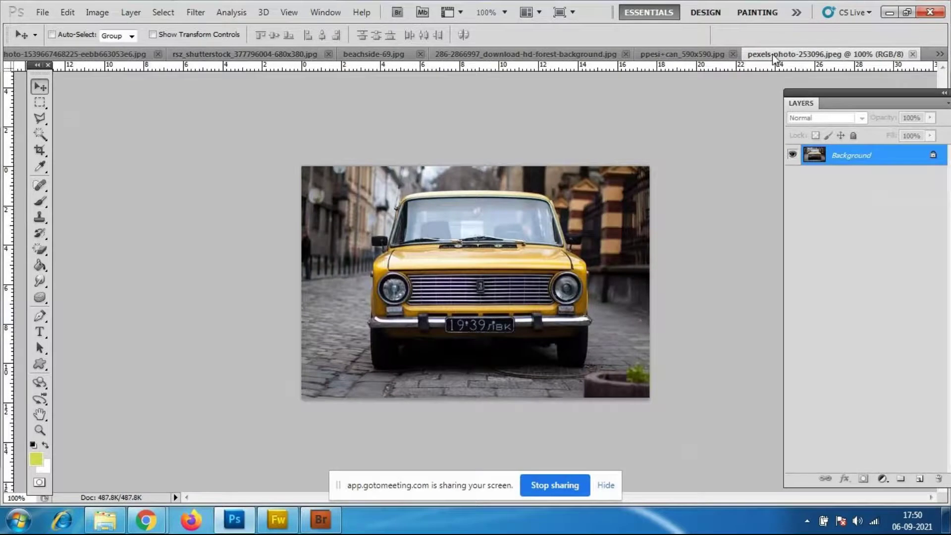
pyautogui.click(696, 53)
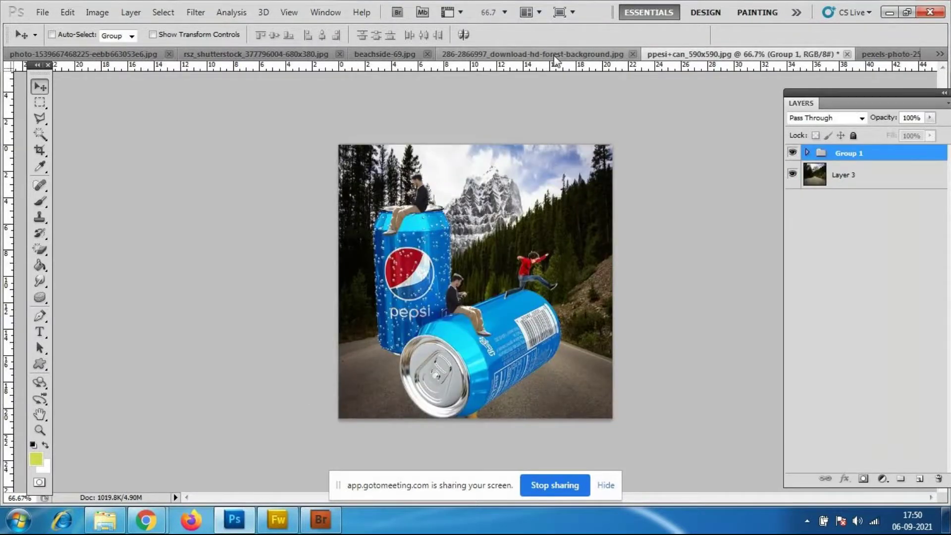
pyautogui.click(533, 54)
pyautogui.click(296, 54)
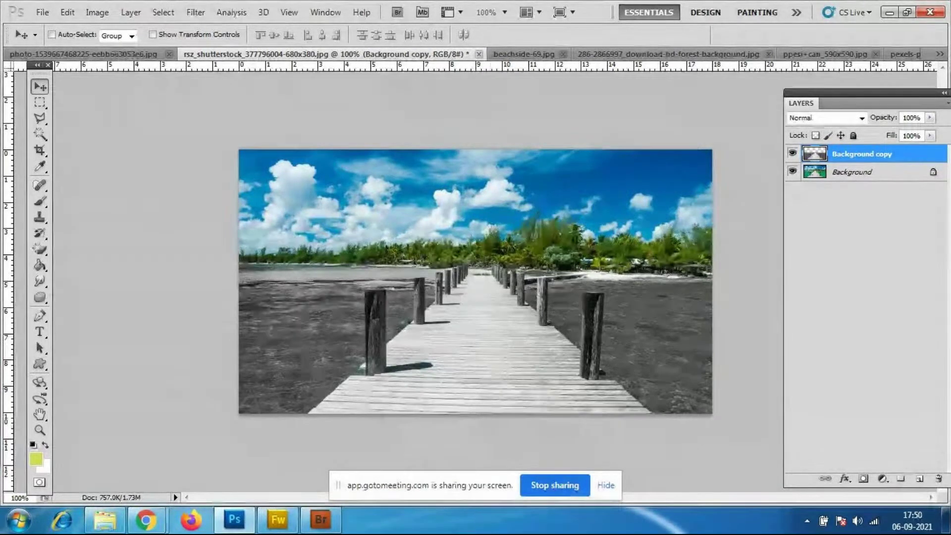
# Switch to the GoToMeeting window in Chrome and look through the participant tiles
pyautogui.click(145, 525)
pyautogui.click(140, 464)
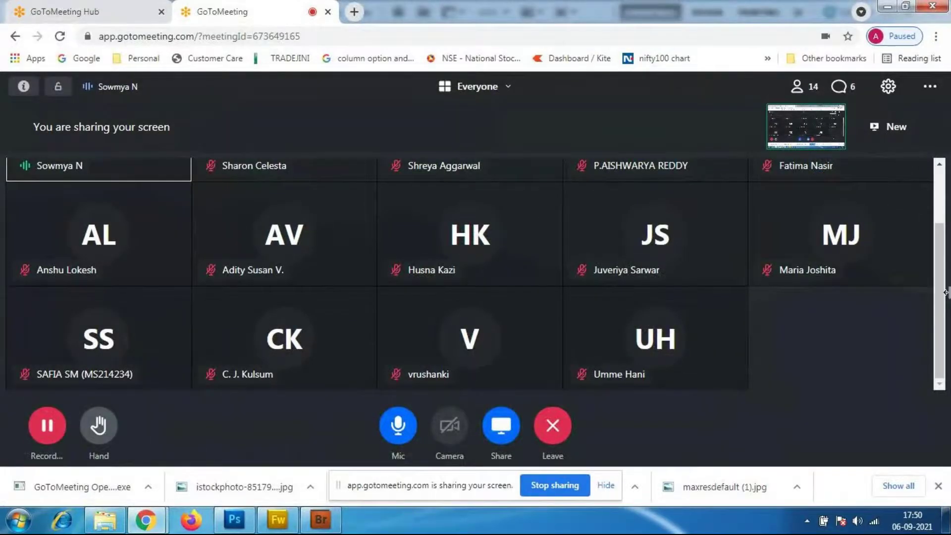
pyautogui.scroll(2, 940, 197)
pyautogui.scroll(-2, 843, 298)
# Return to Photoshop and look through the 3d folder for an image to open, going back to the photoshop folder
pyautogui.click(234, 520)
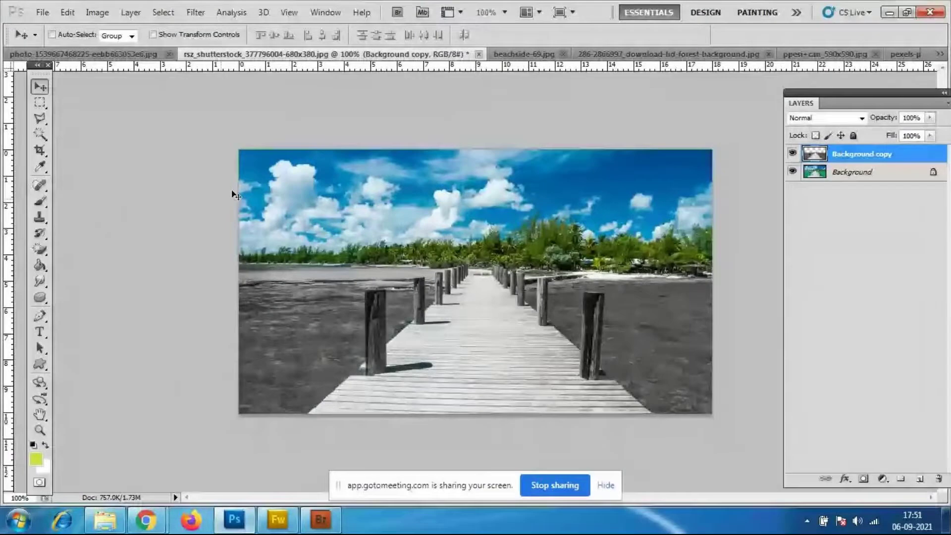
pyautogui.click(42, 13)
pyautogui.click(56, 40)
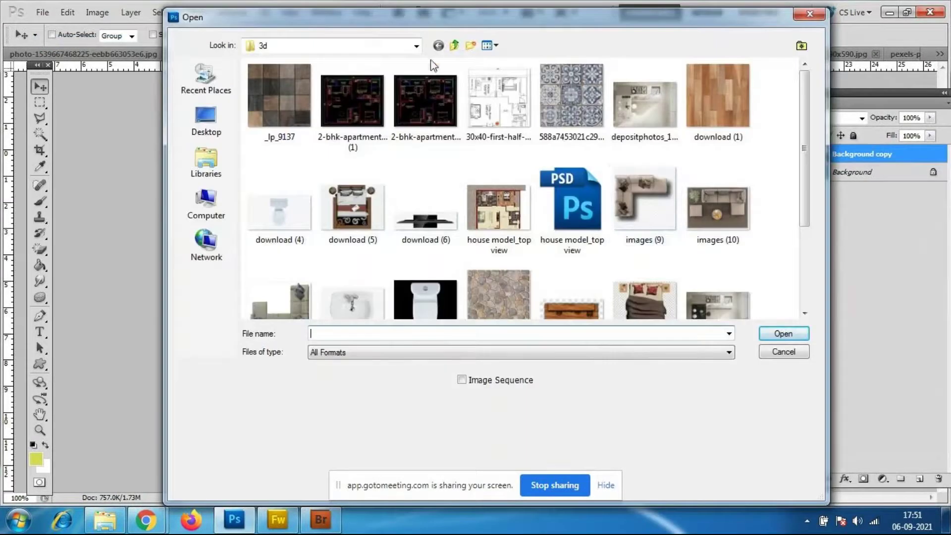
pyautogui.click(454, 46)
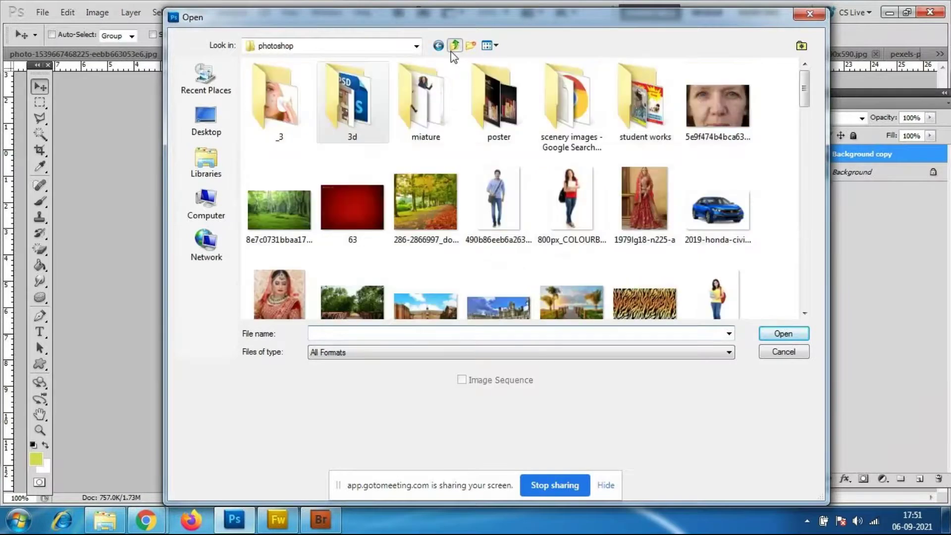
pyautogui.doubleClick(333, 98)
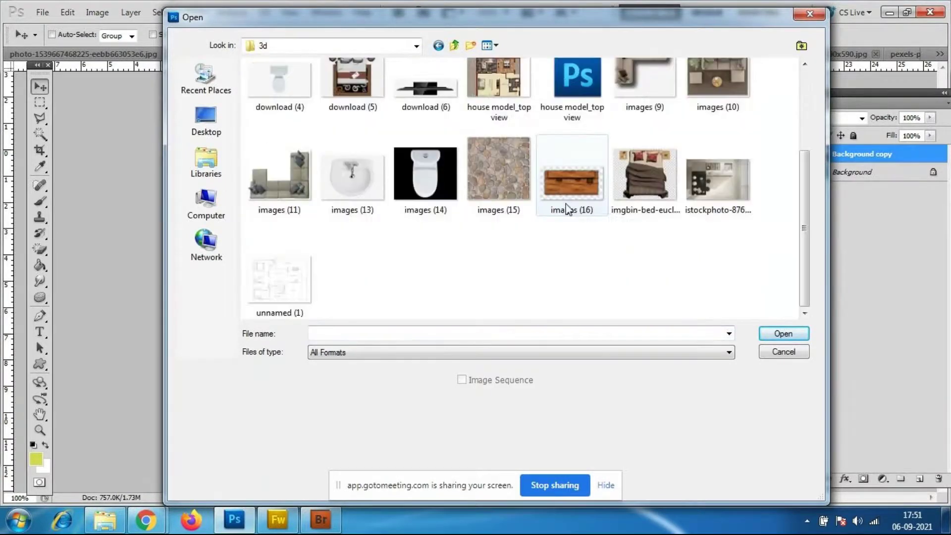
pyautogui.click(454, 45)
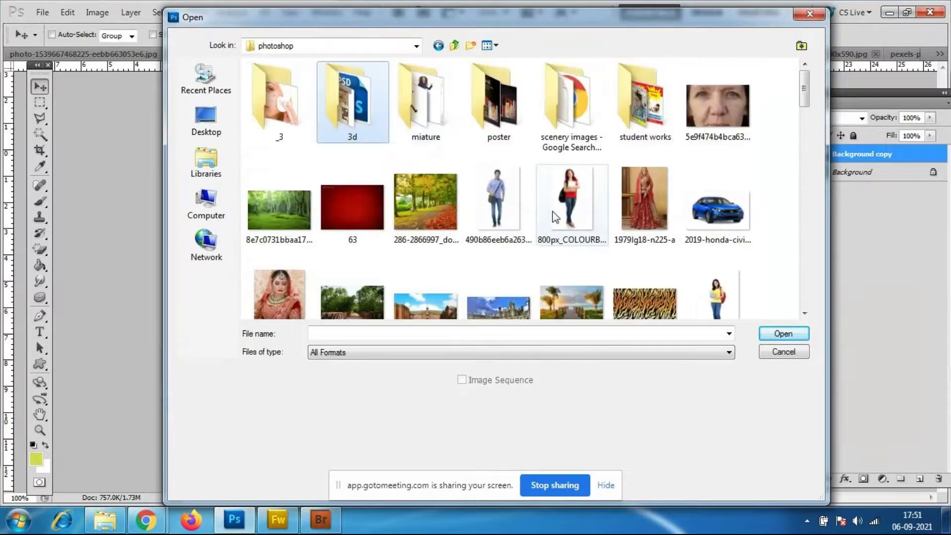
pyautogui.scroll(-3, 552, 210)
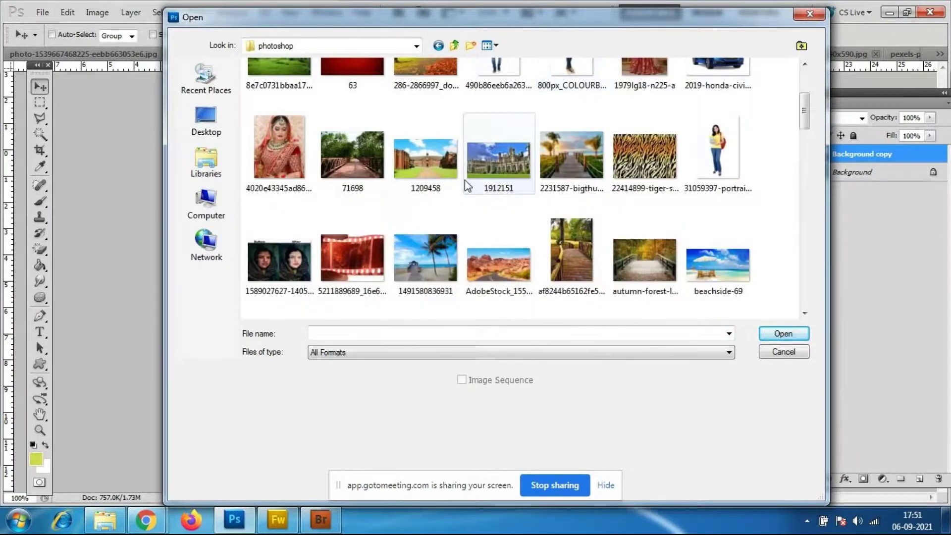
pyautogui.scroll(-3, 486, 181)
pyautogui.scroll(-5, 487, 178)
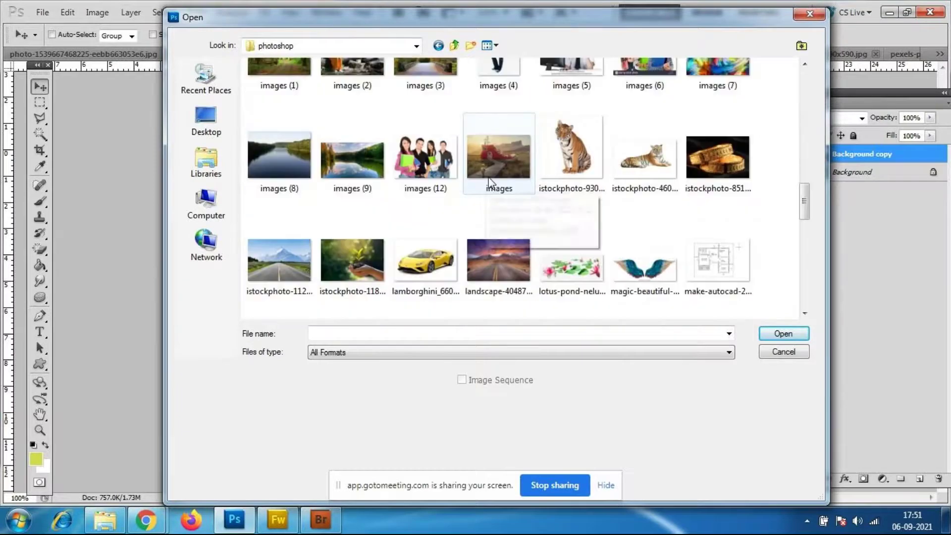
pyautogui.scroll(-5, 489, 181)
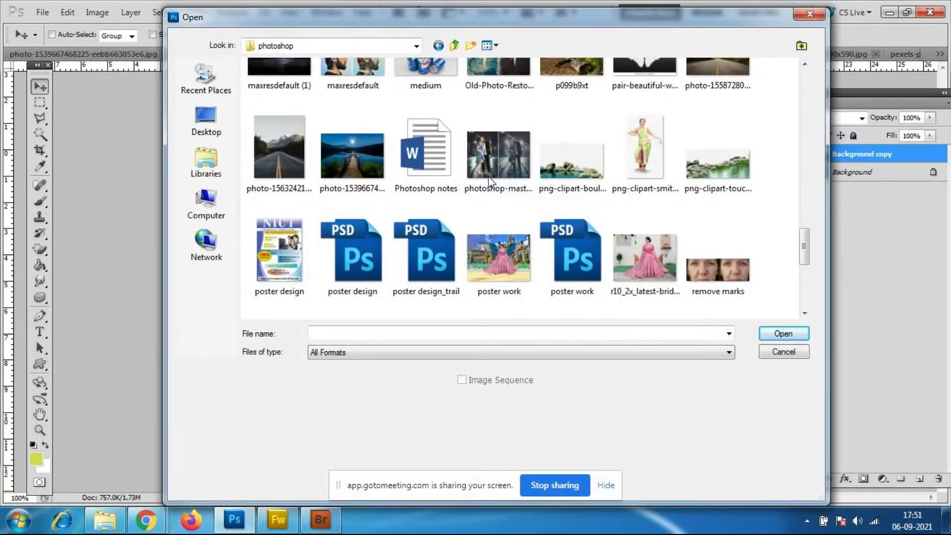
pyautogui.scroll(-3, 489, 182)
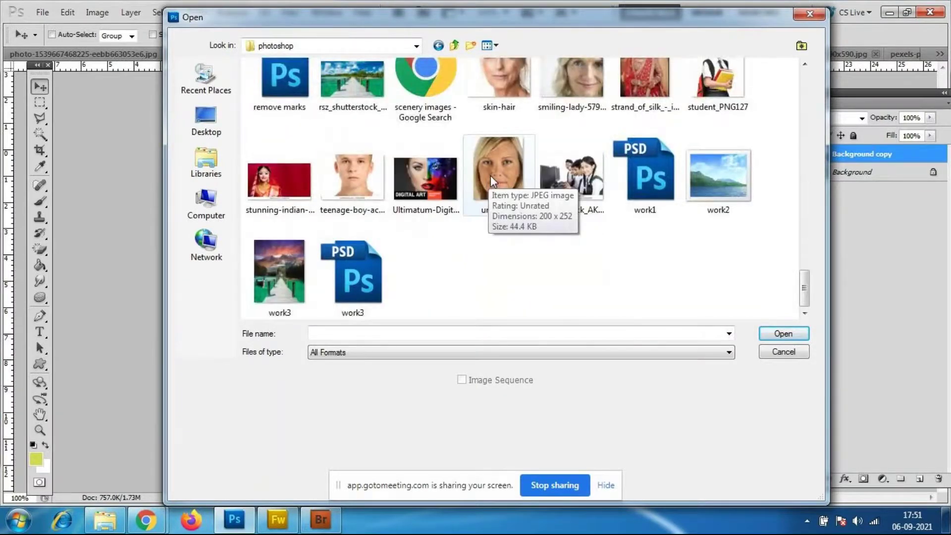
pyautogui.scroll(16, 491, 175)
pyautogui.click(448, 197)
pyautogui.click(783, 333)
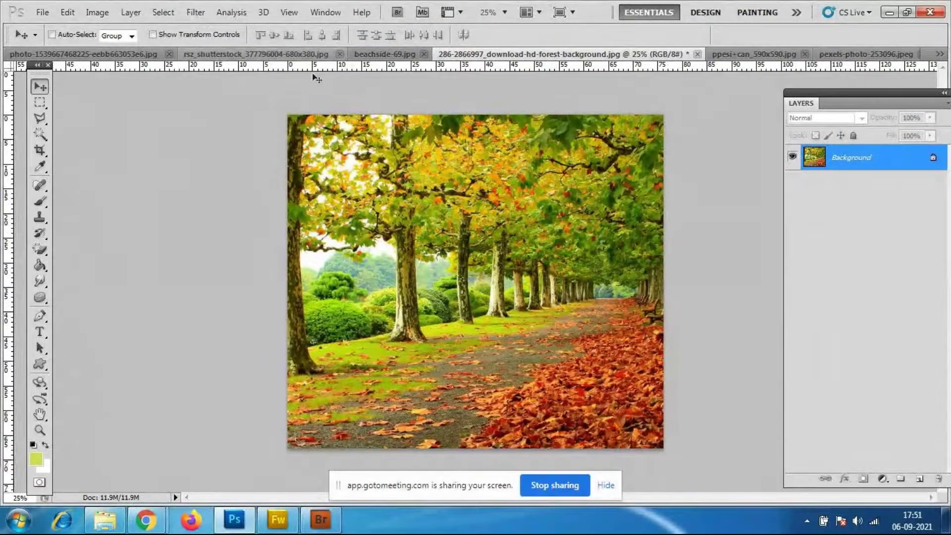
# Open the Filter Gallery for the forest image and set its preview zoom to 25%
pyautogui.click(202, 16)
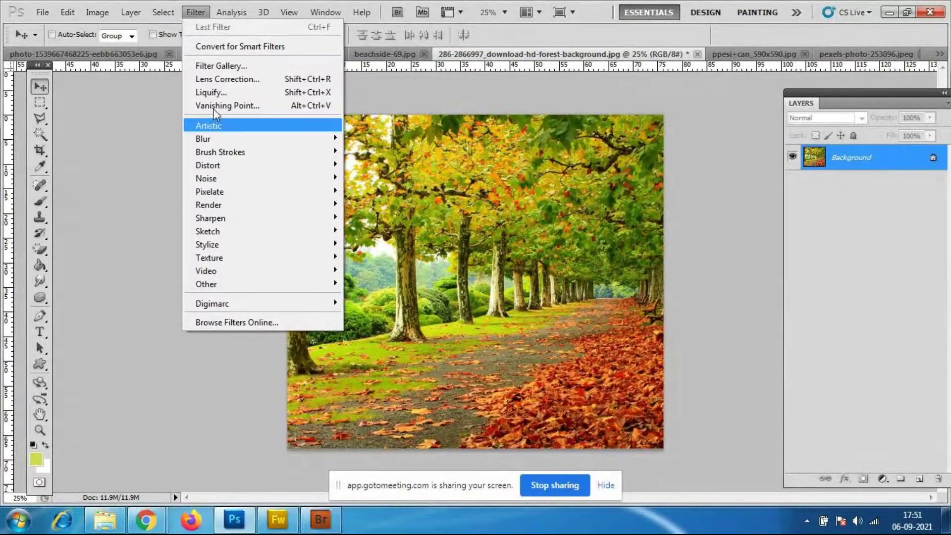
pyautogui.click(235, 70)
pyautogui.moveTo(449, 16); pyautogui.dragTo(698, 13)
pyautogui.moveTo(523, 13); pyautogui.dragTo(565, 17)
pyautogui.moveTo(480, 4); pyautogui.dragTo(480, 123)
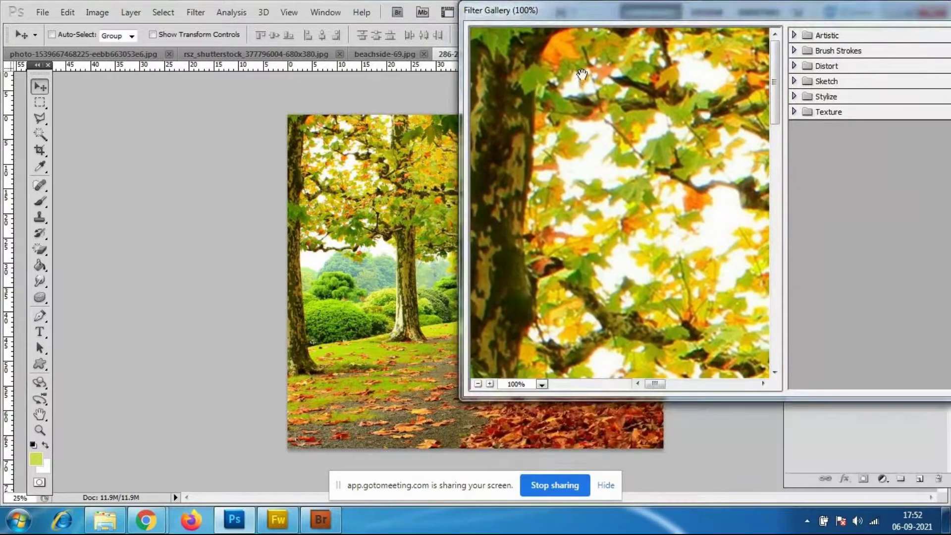
pyautogui.click(542, 384)
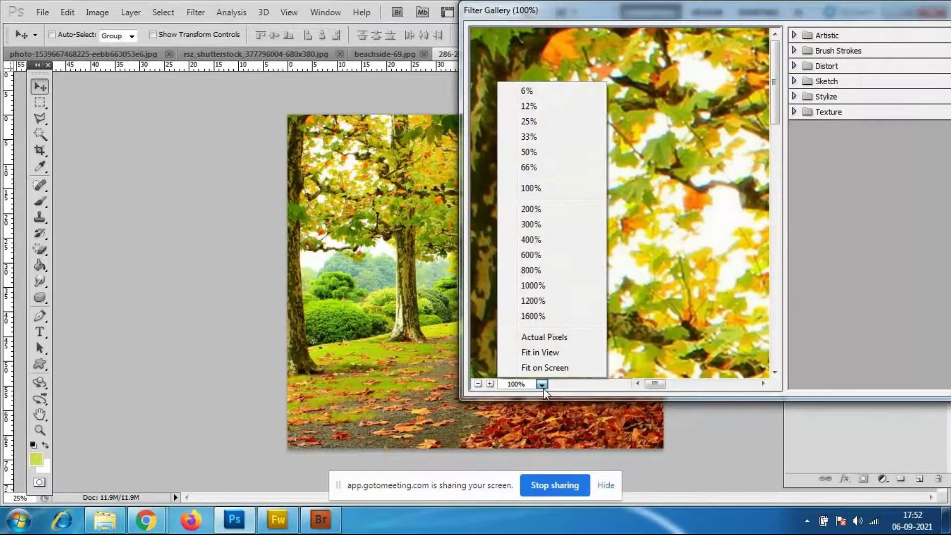
pyautogui.click(528, 152)
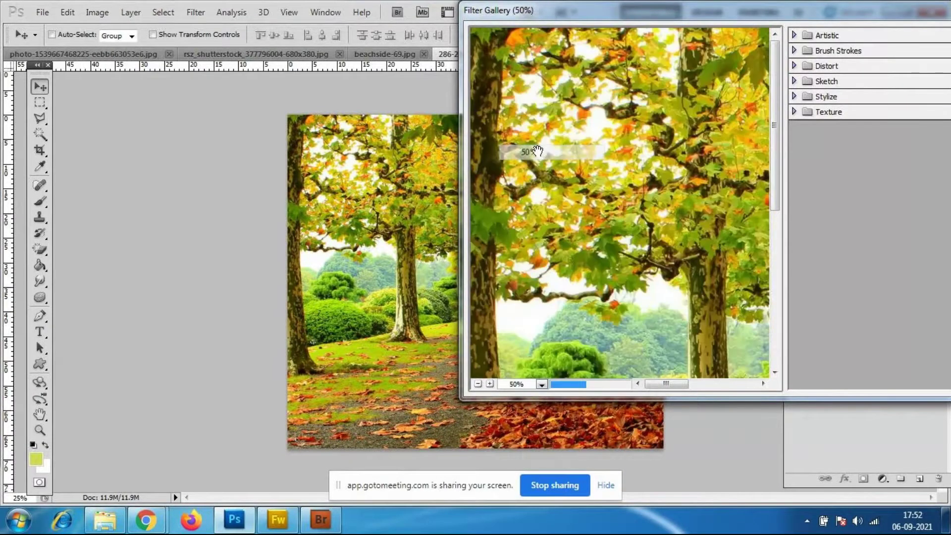
pyautogui.click(542, 384)
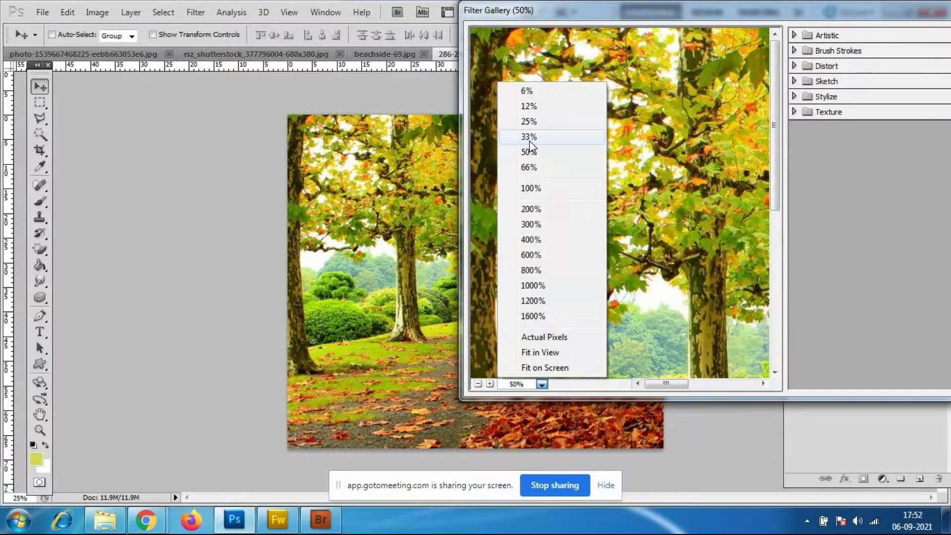
pyautogui.click(529, 106)
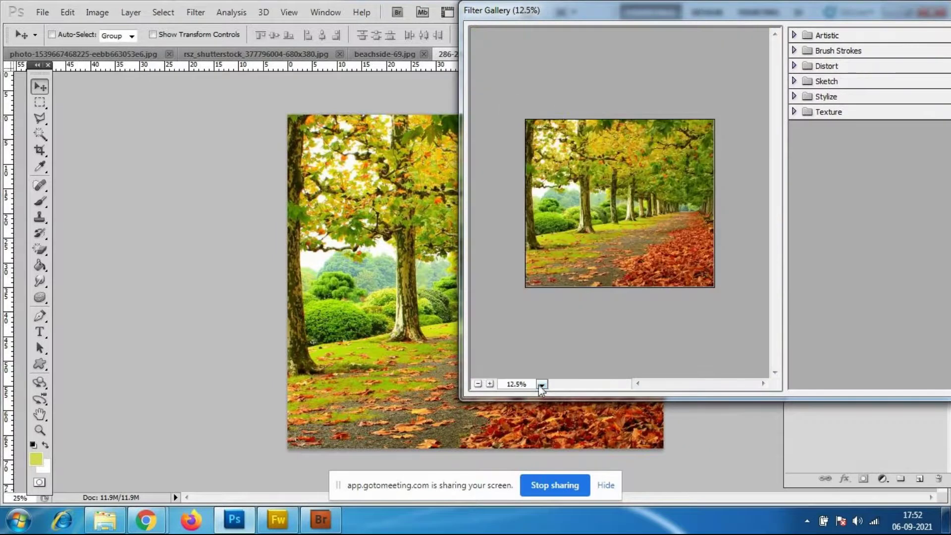
pyautogui.click(542, 384)
pyautogui.click(529, 151)
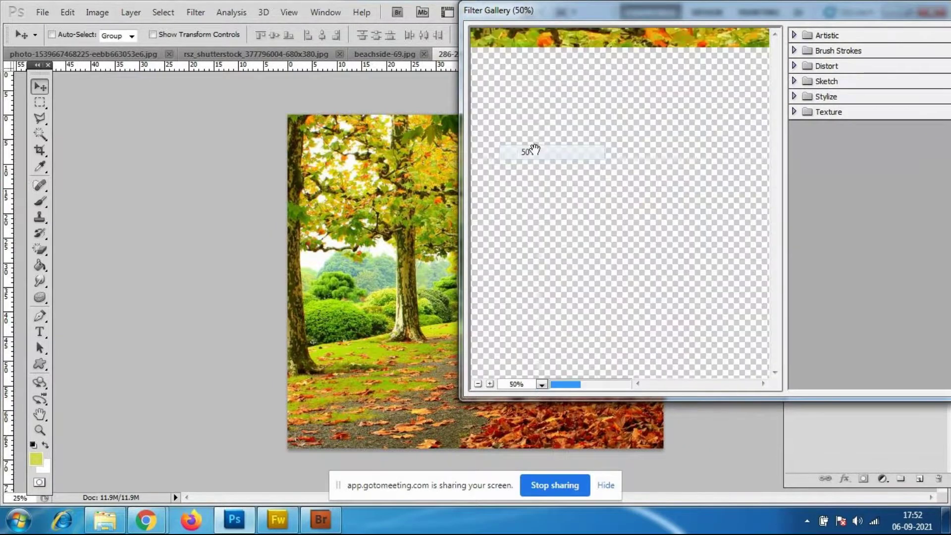
pyautogui.click(540, 384)
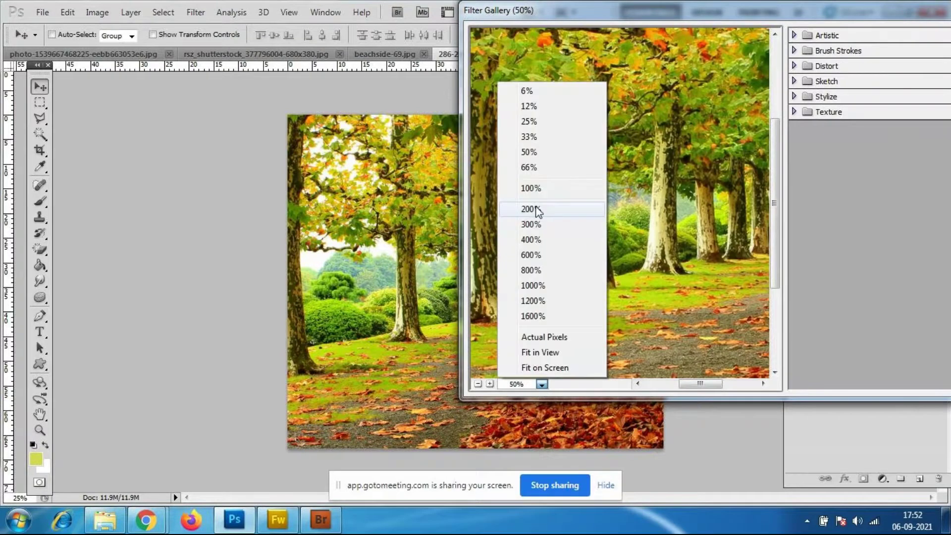
pyautogui.click(529, 121)
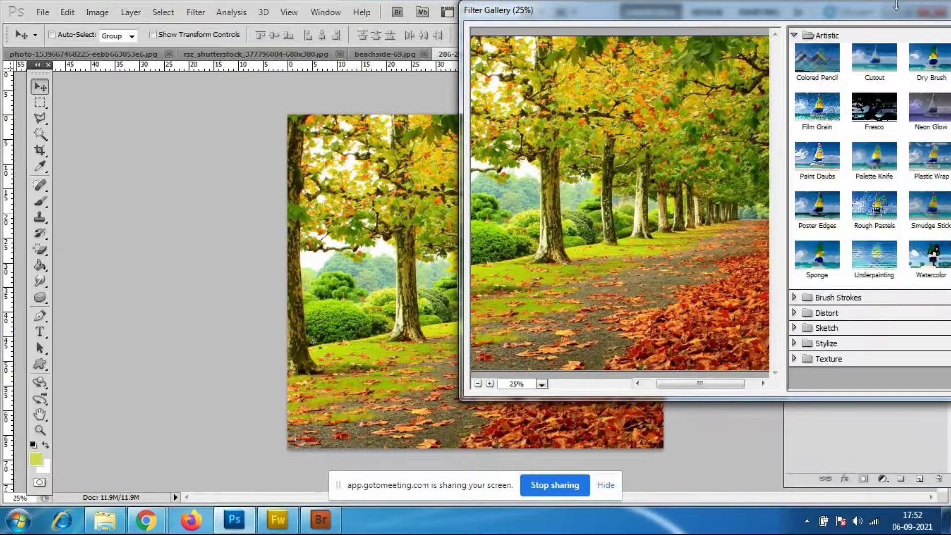
# Preview the Artistic filters Paint Daubs, Rough Pastels, Underpainting, Neon Glow and Watercolor on the forest image
pyautogui.moveTo(896, 6); pyautogui.dragTo(848, 10)
pyautogui.click(786, 161)
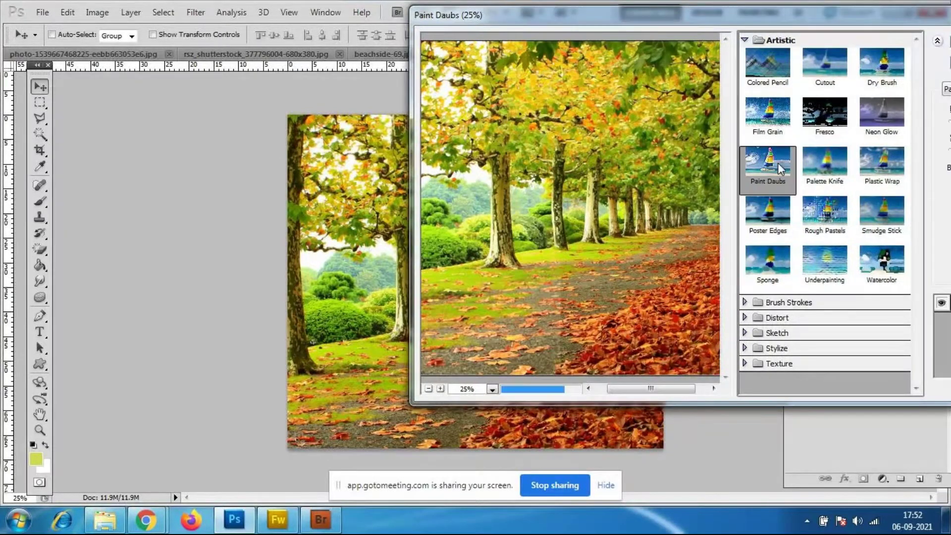
pyautogui.click(824, 228)
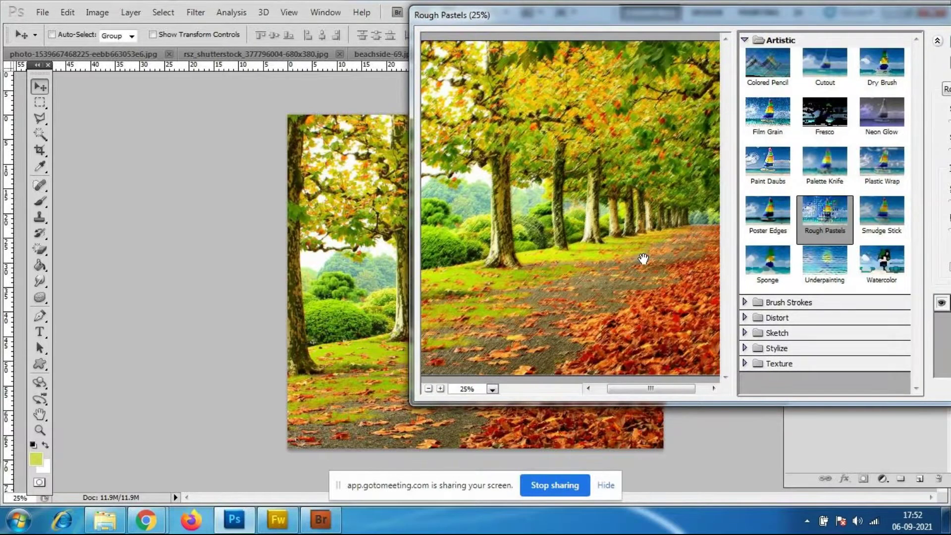
pyautogui.click(825, 272)
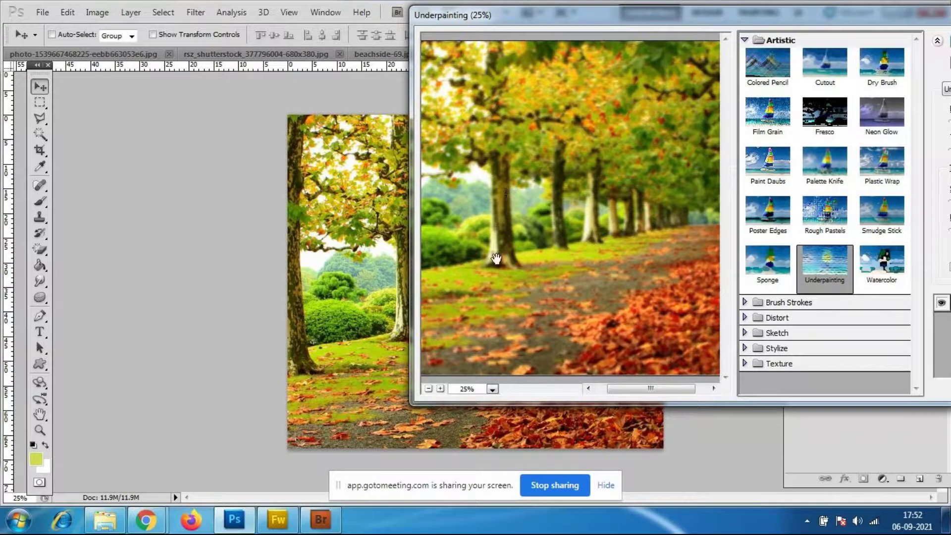
pyautogui.click(894, 117)
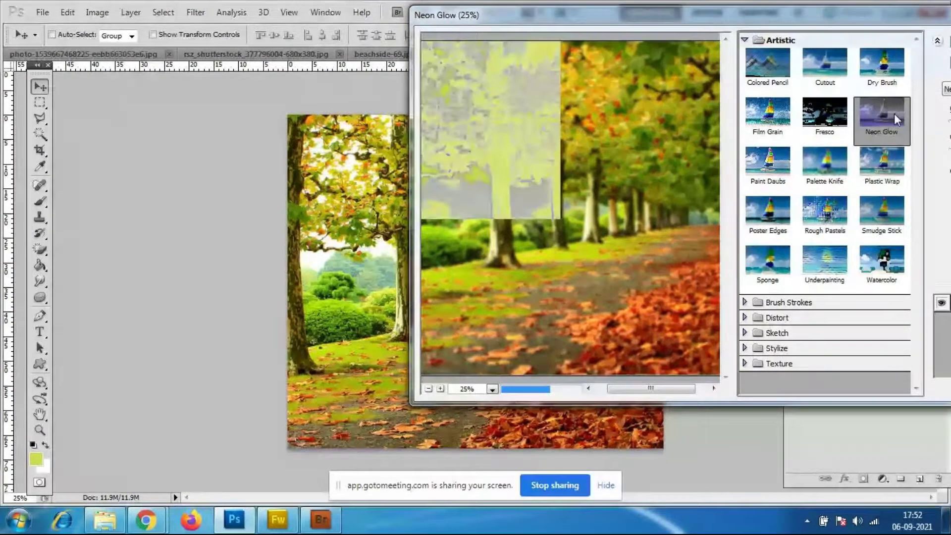
pyautogui.click(875, 268)
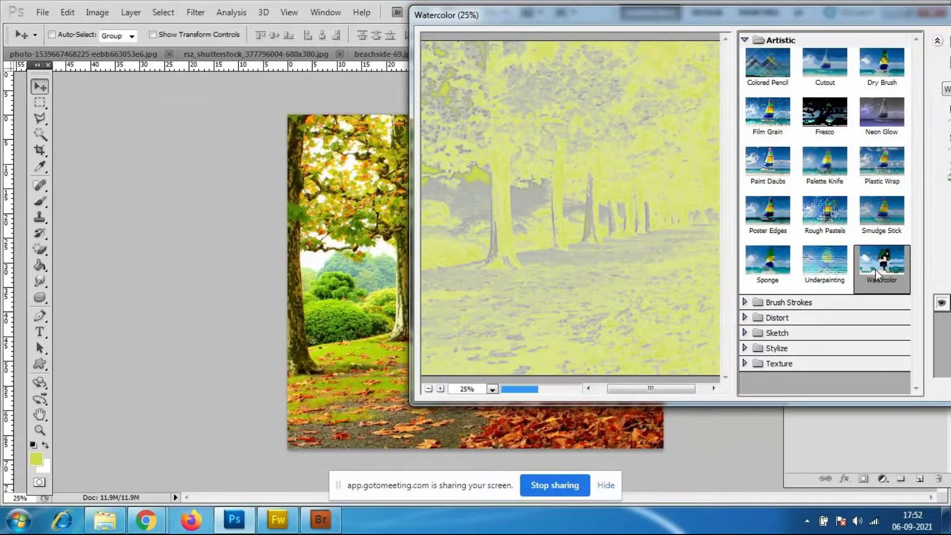
pyautogui.moveTo(831, 16)
pyautogui.mouseDown()
pyautogui.moveTo(831, 45)
pyautogui.moveTo(729, 17)
pyautogui.moveTo(706, 30)
pyautogui.mouseUp()
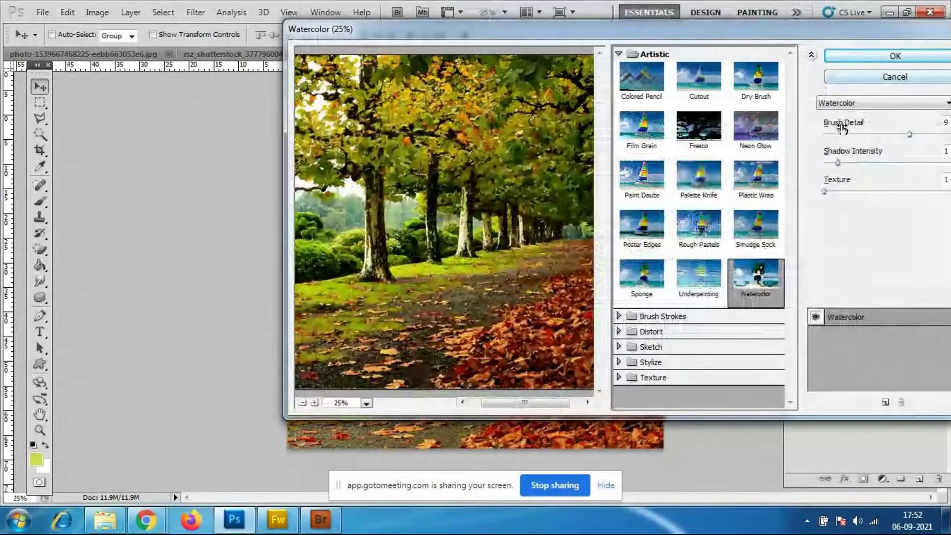
# Preview the Brush Strokes filters Accented Edges, Dark Strokes, Sprayed Strokes, Spatter and Crosshatch
pyautogui.click(619, 54)
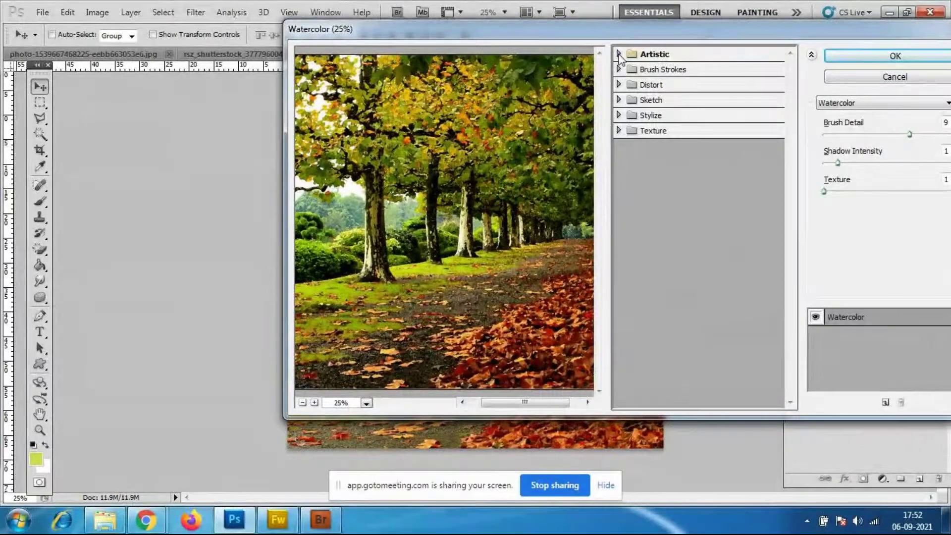
pyautogui.click(619, 70)
pyautogui.click(640, 99)
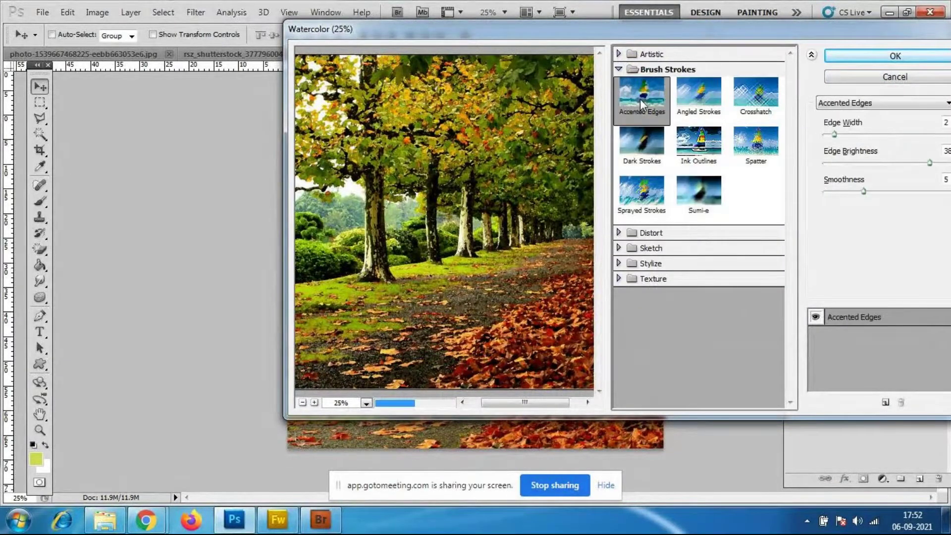
pyautogui.click(643, 151)
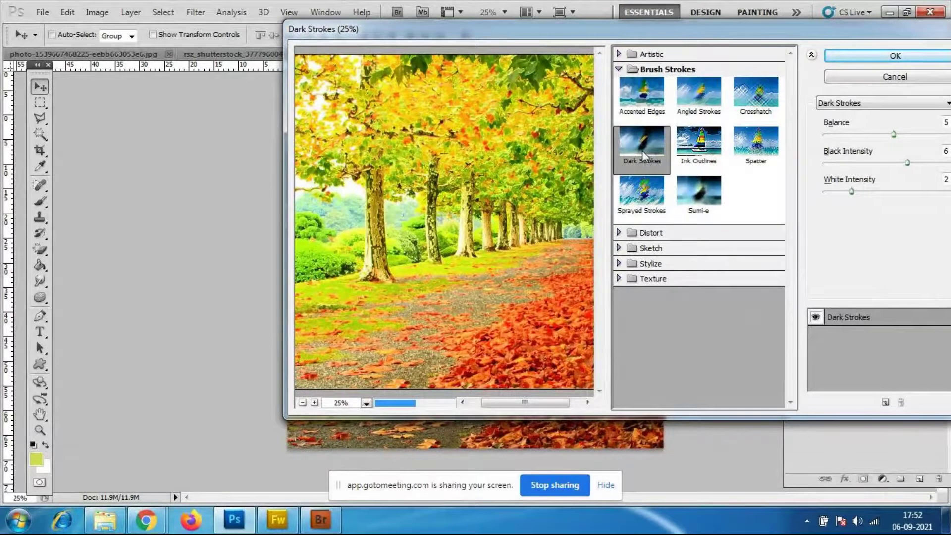
pyautogui.click(653, 199)
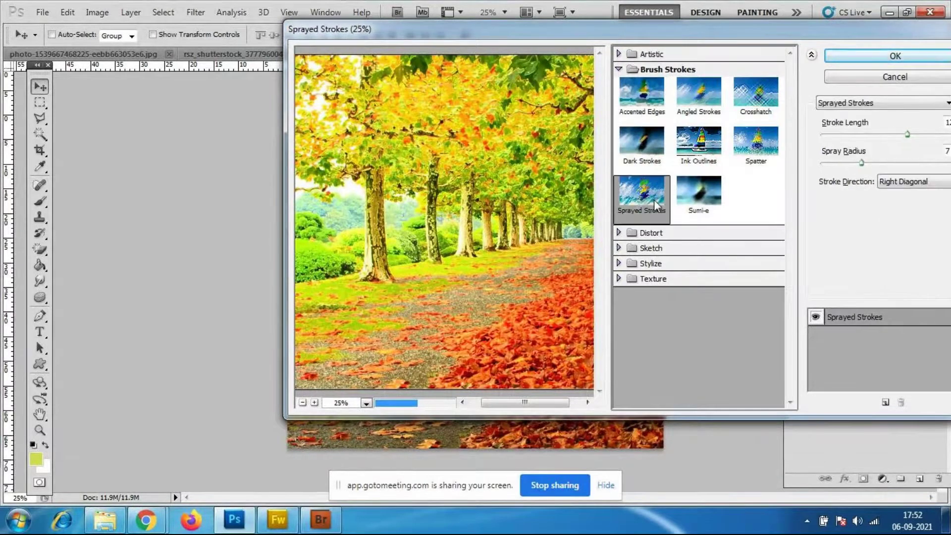
pyautogui.click(757, 148)
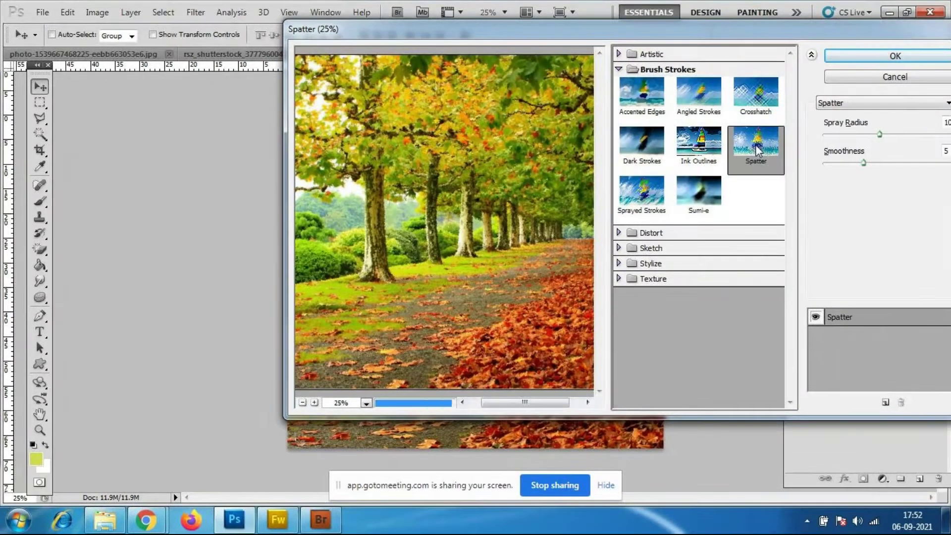
pyautogui.click(770, 106)
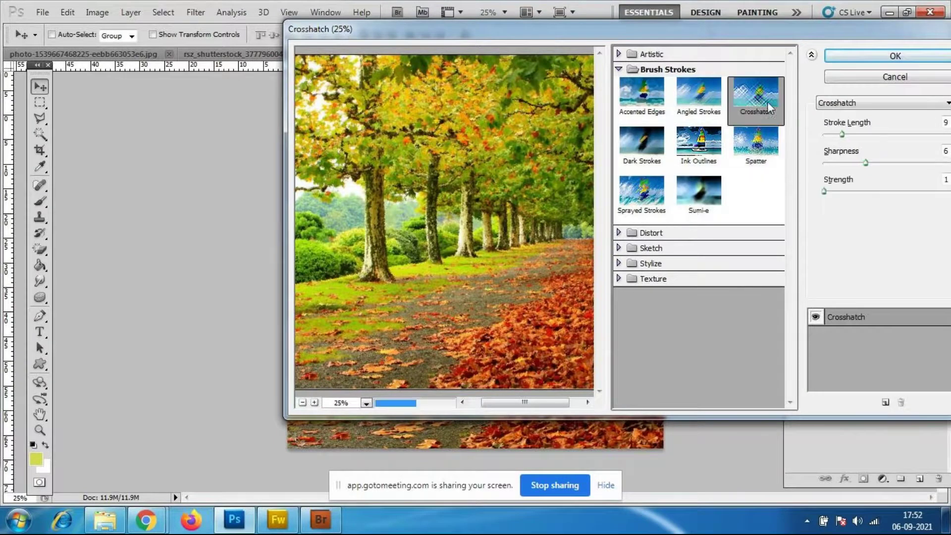
# Preview the Distort filters Diffuse Glow, Glass with distortion raised to 9 and 13, and Ocean Ripple
pyautogui.click(619, 69)
pyautogui.click(619, 85)
pyautogui.click(642, 108)
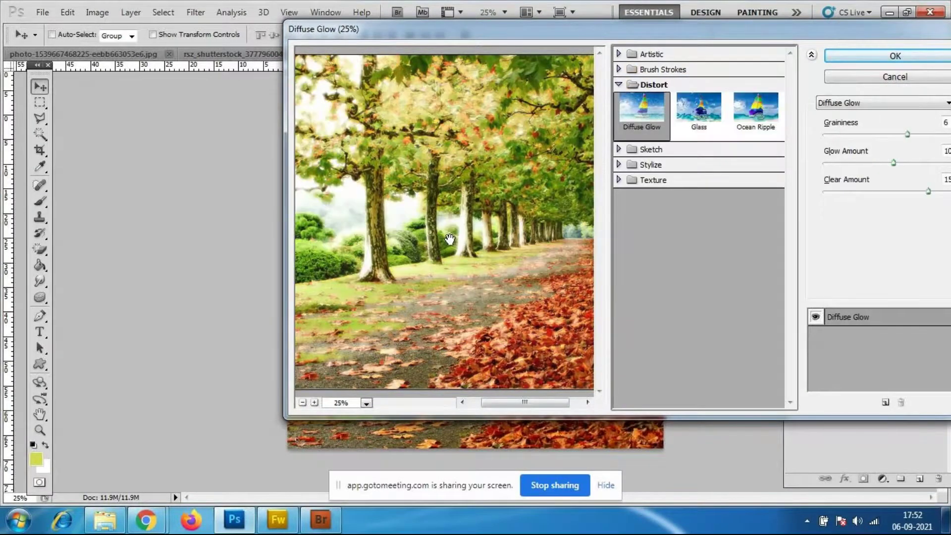
pyautogui.click(699, 111)
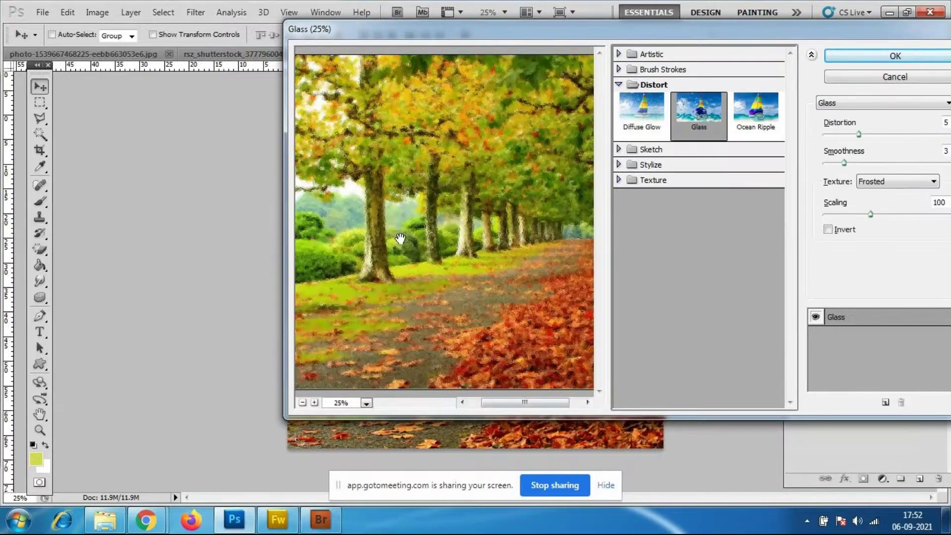
pyautogui.moveTo(841, 36); pyautogui.dragTo(739, 33)
pyautogui.moveTo(756, 131); pyautogui.dragTo(781, 132)
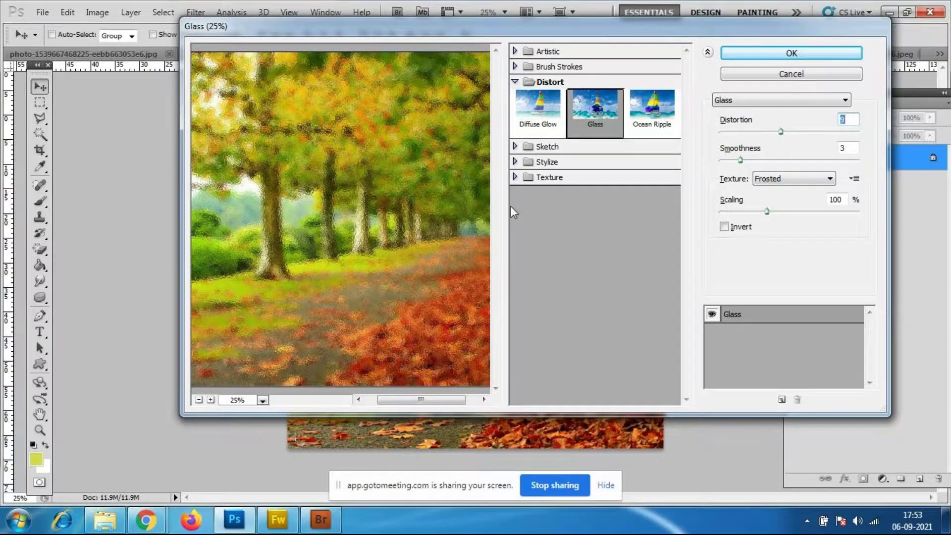
pyautogui.moveTo(782, 132); pyautogui.dragTo(810, 132)
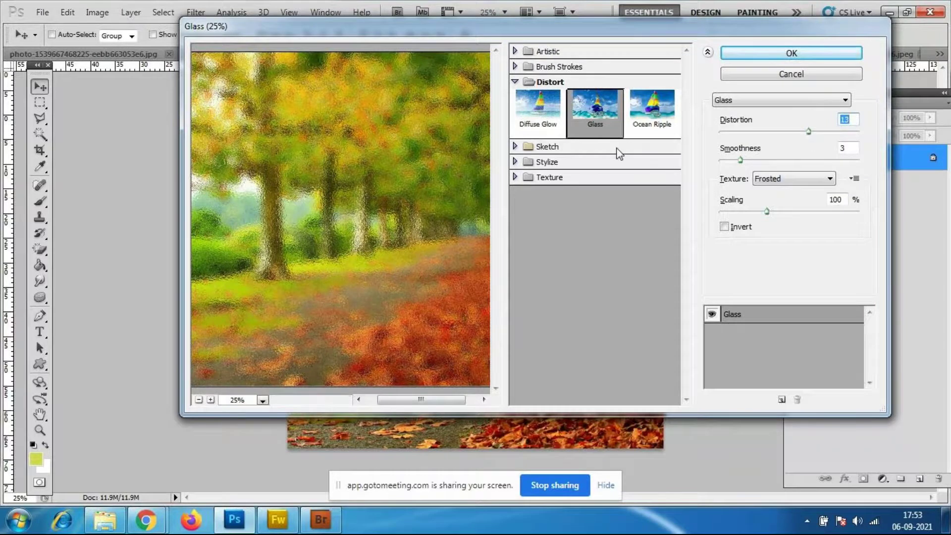
pyautogui.click(659, 109)
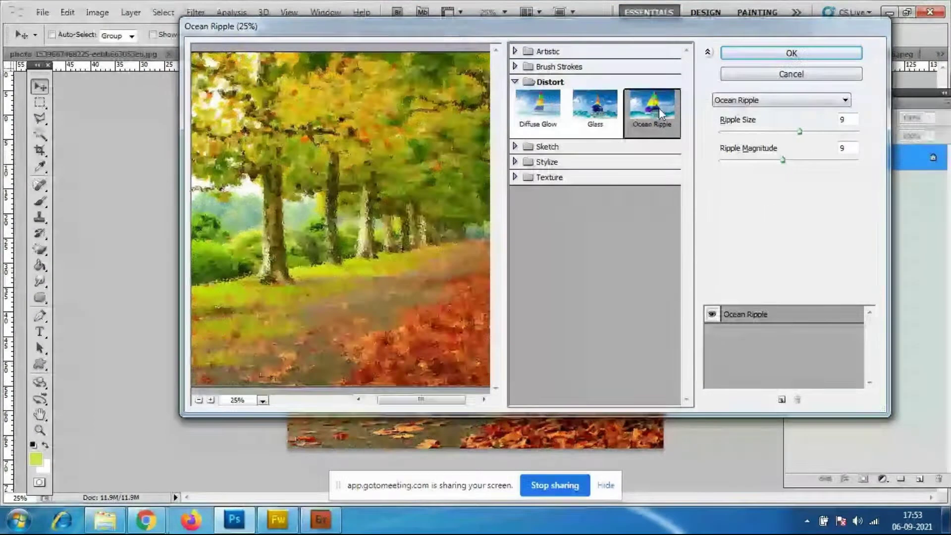
# Preview the Sketch filters Bas Relief and Conté Crayon and the Stylize filter Glowing Edges
pyautogui.click(515, 82)
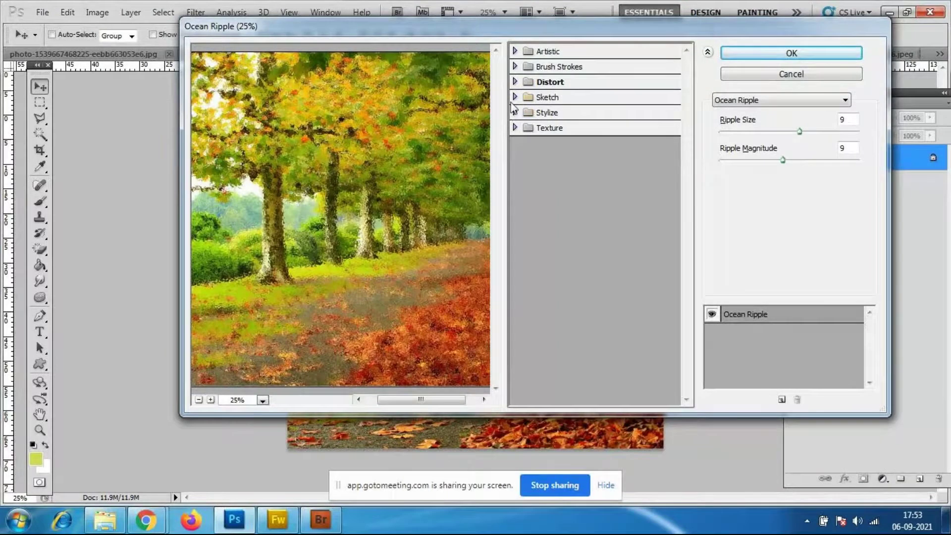
pyautogui.click(515, 97)
pyautogui.click(537, 132)
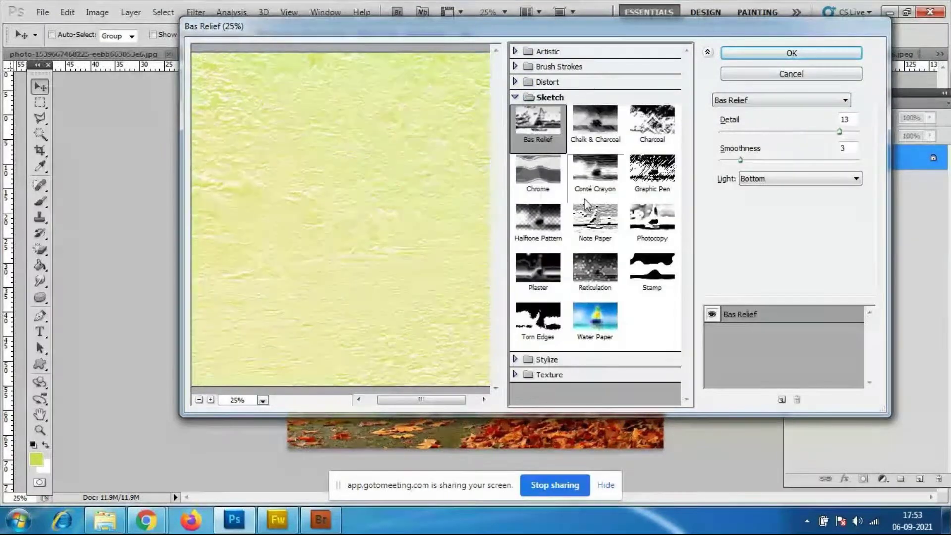
pyautogui.click(594, 174)
pyautogui.click(515, 97)
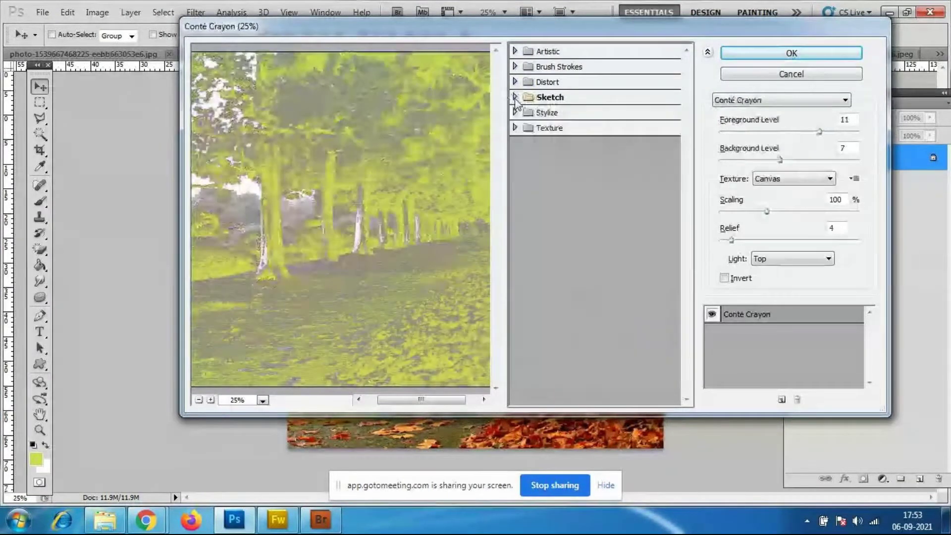
pyautogui.click(514, 112)
pyautogui.click(527, 143)
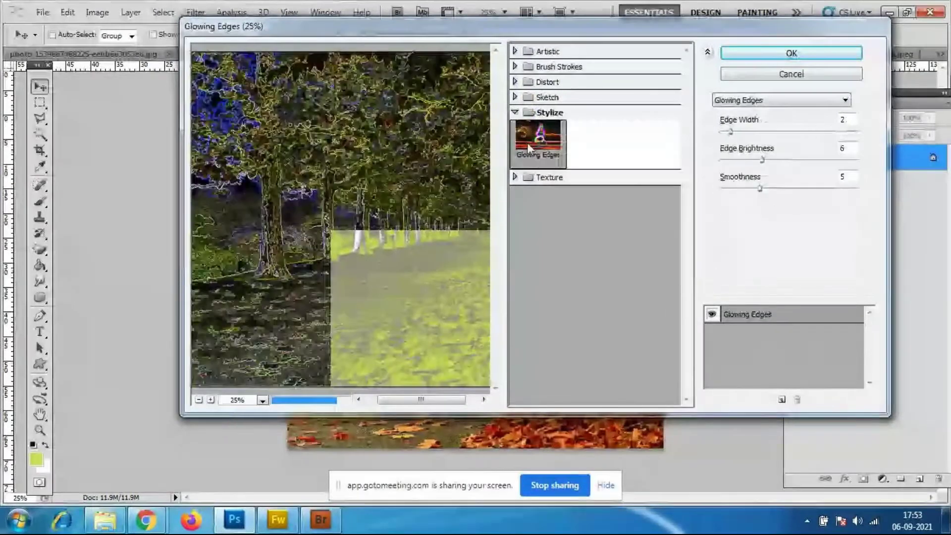
# Try the Texture filters Craquelure and Stained Glass, ending on Texturizer with its canvas scaling set to 154%
pyautogui.click(518, 178)
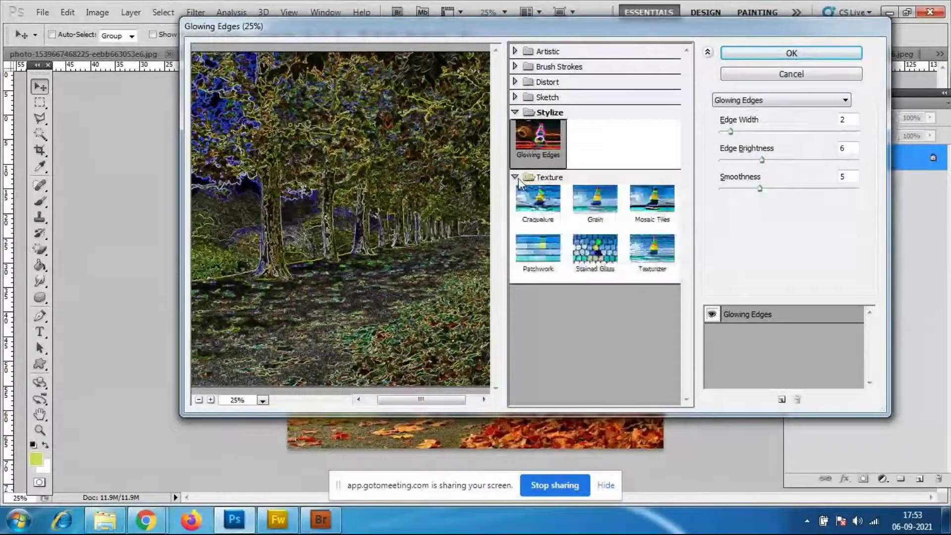
pyautogui.click(528, 203)
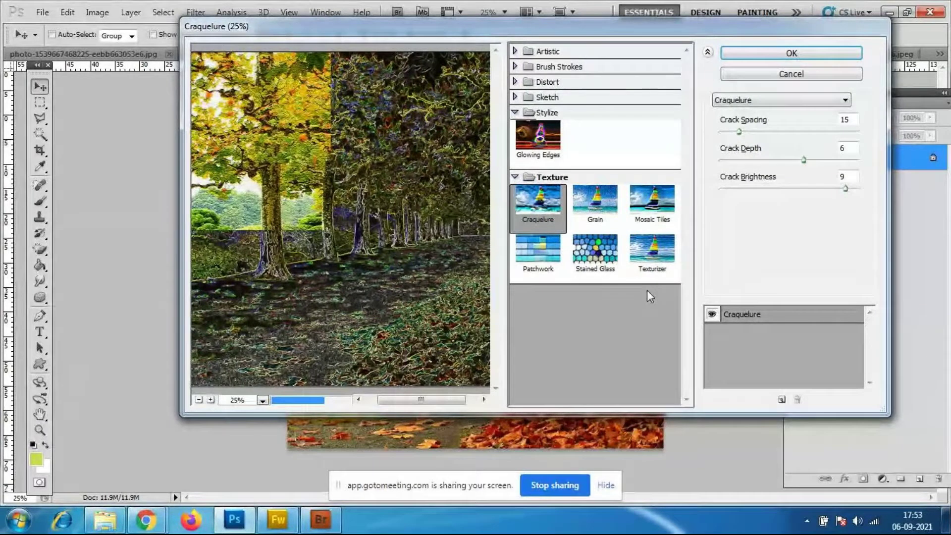
pyautogui.click(596, 251)
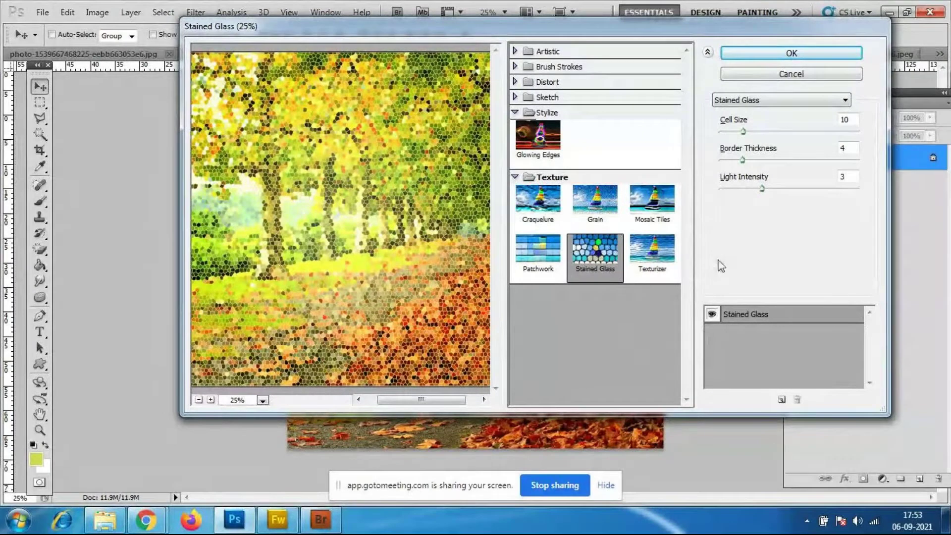
pyautogui.click(656, 244)
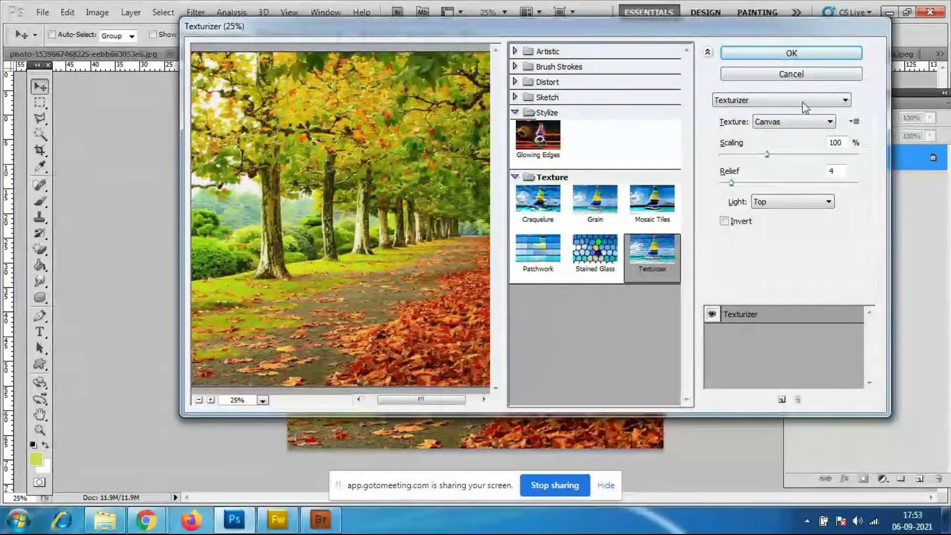
pyautogui.moveTo(768, 159); pyautogui.dragTo(820, 170)
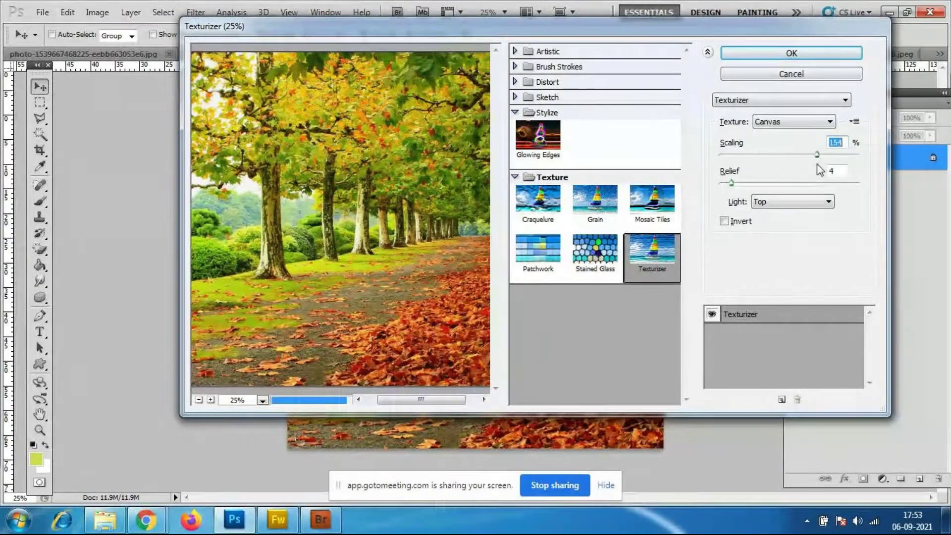
# Raise the Texturizer relief to 15 as a preview and leave the gallery without applying it
pyautogui.moveTo(731, 182); pyautogui.dragTo(766, 188)
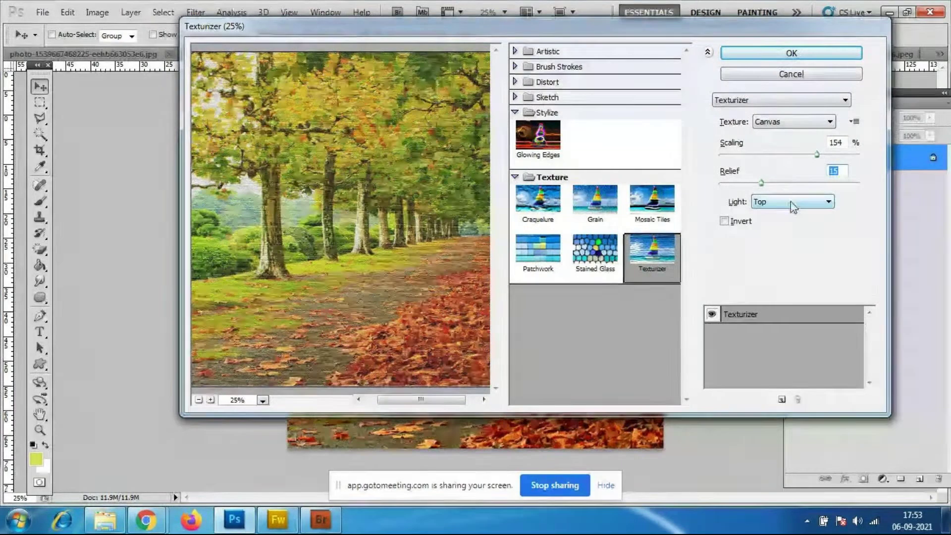
pyautogui.click(803, 77)
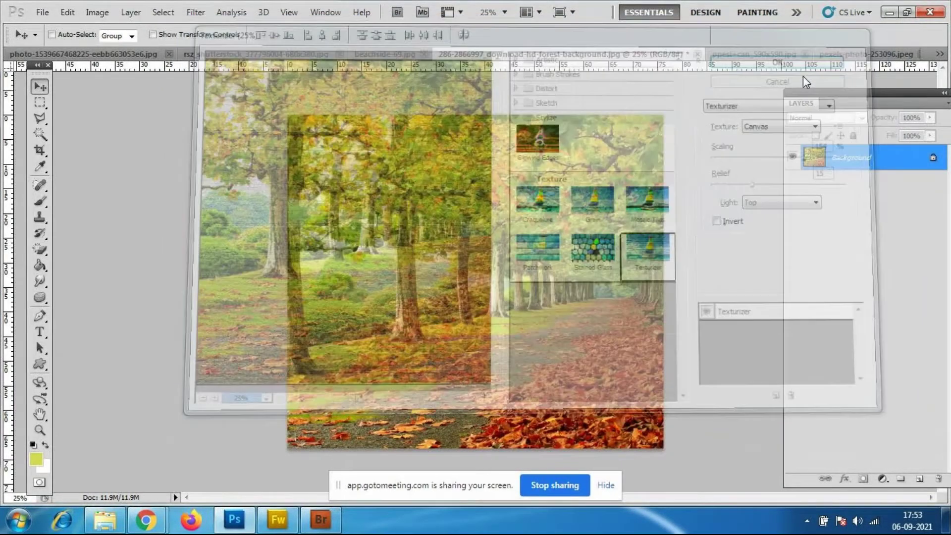
# Select a large rectangular area in the middle of the forest image with the Rectangular Marquee tool
pyautogui.press('m')
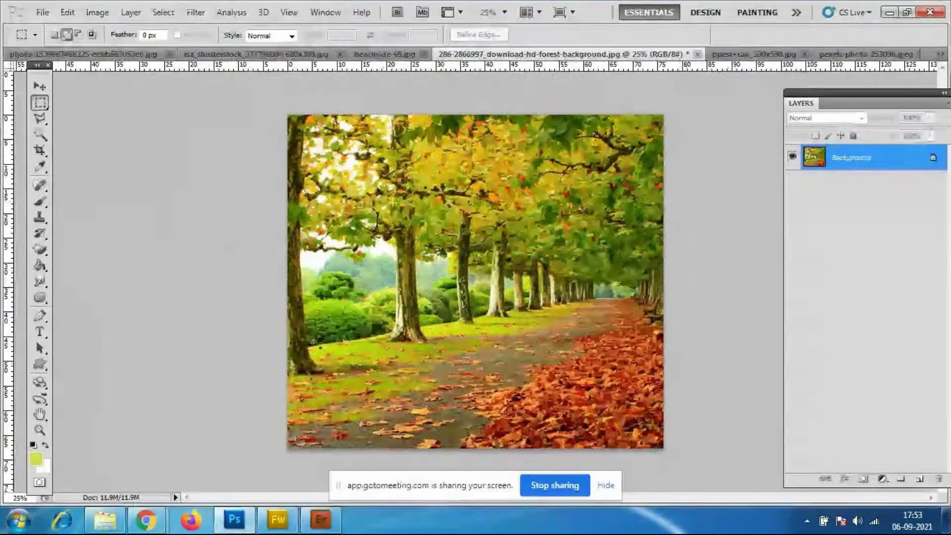
pyautogui.moveTo(372, 177); pyautogui.dragTo(622, 393)
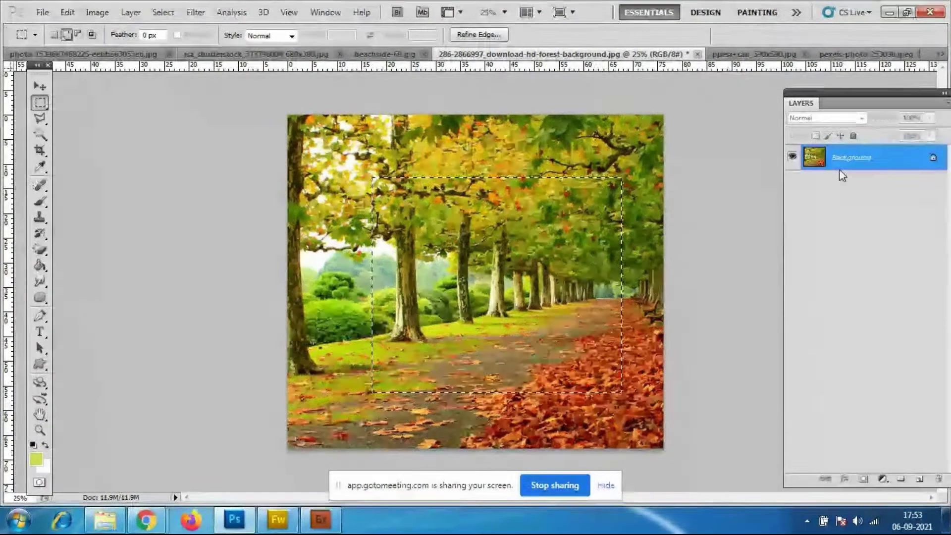
# Preview the Sketch filter Bas Relief on the selected area at 25% zoom and discard it
pyautogui.click(195, 12)
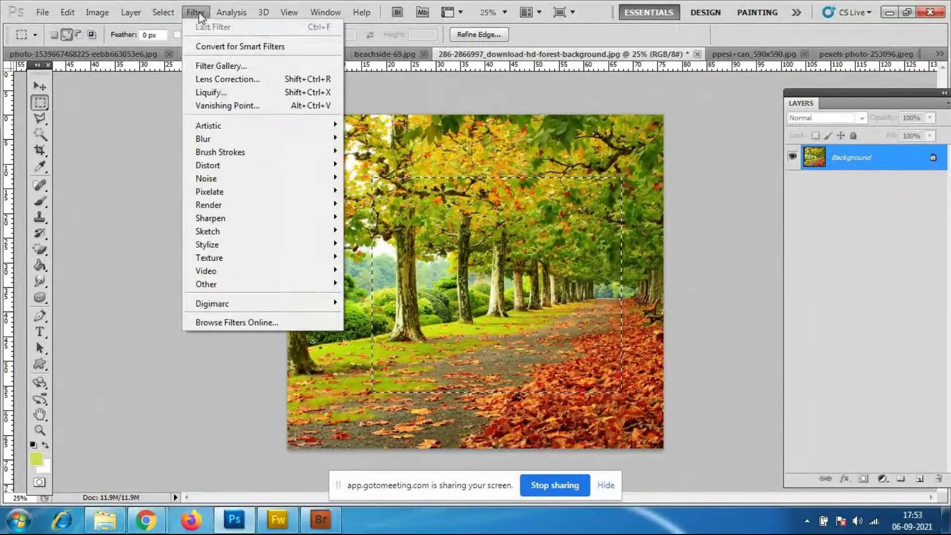
pyautogui.click(226, 67)
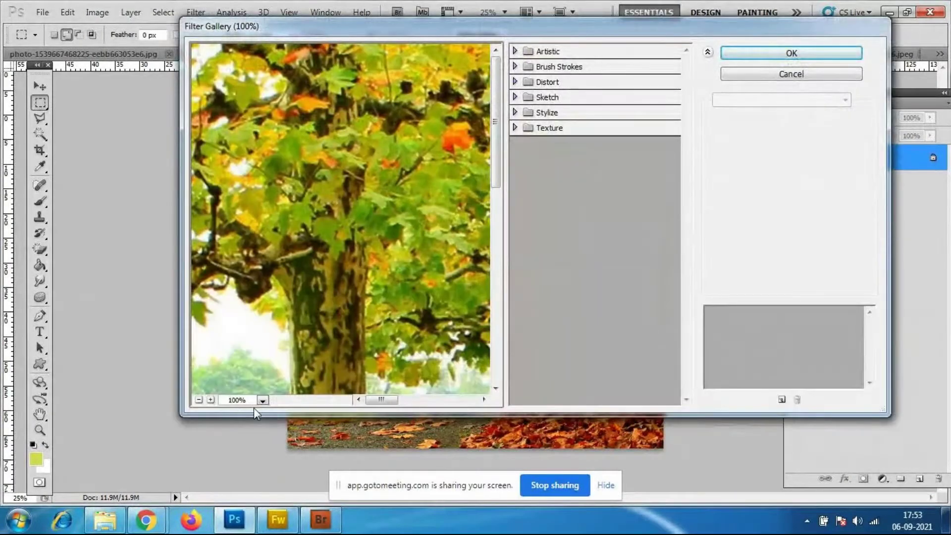
pyautogui.click(260, 399)
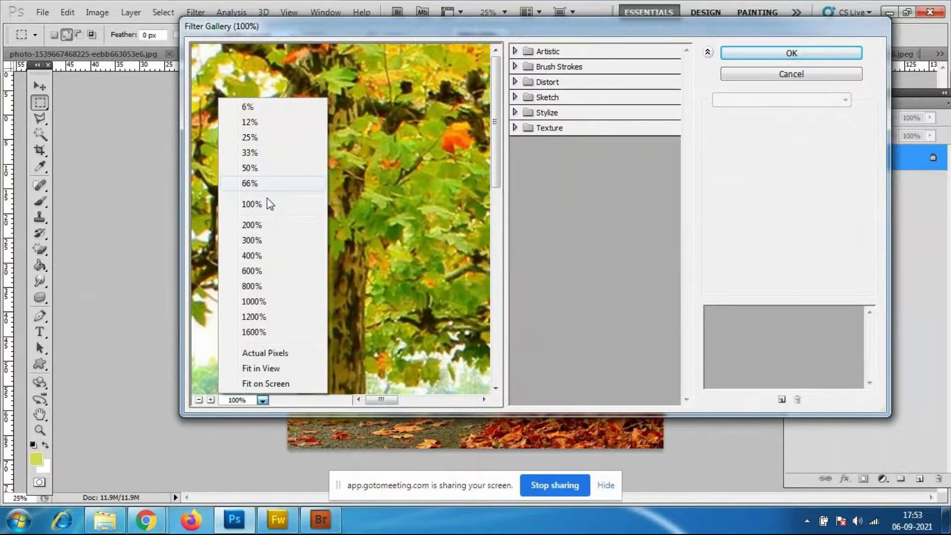
pyautogui.click(250, 138)
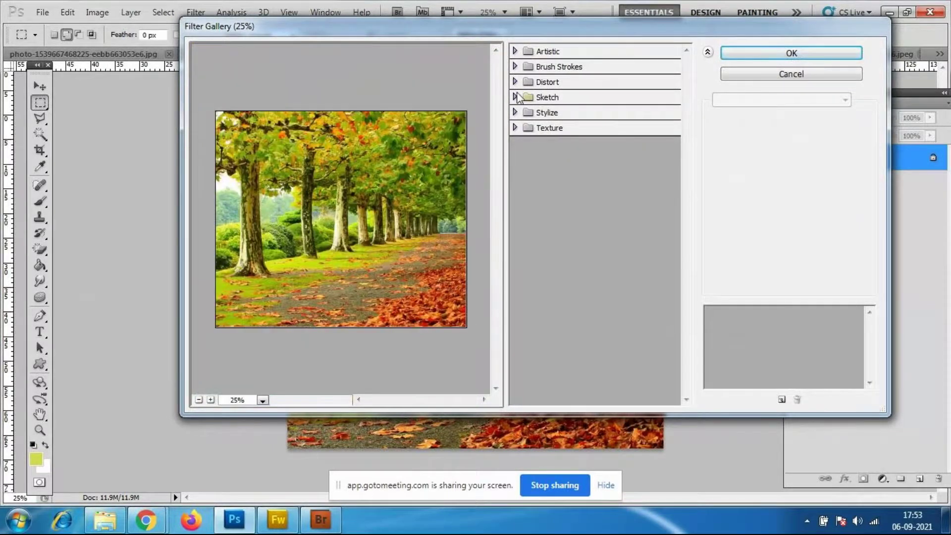
pyautogui.click(522, 97)
pyautogui.click(537, 132)
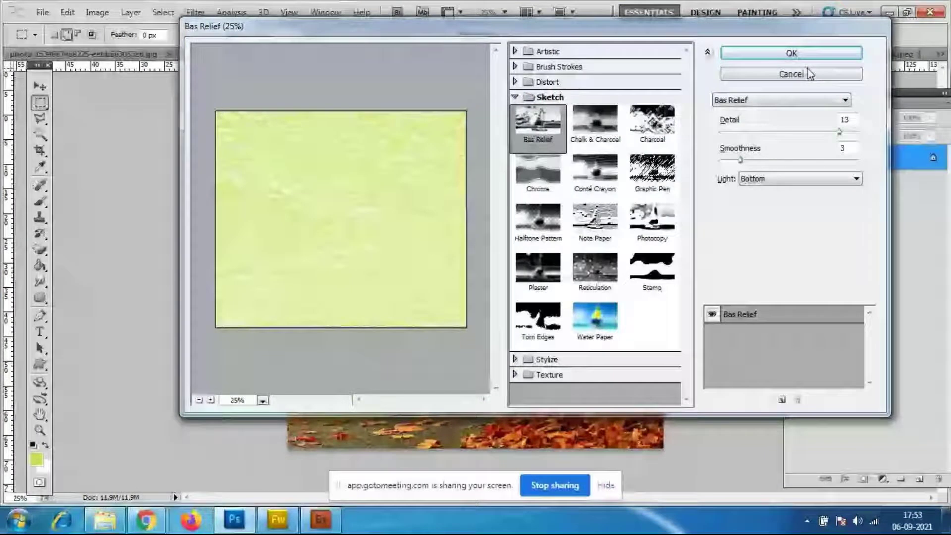
pyautogui.click(806, 75)
# Copy the selected area to a new layer, preview Diffuse Glow and Glass, and apply Ocean Ripple with ripple size 11 and magnitude 9
pyautogui.hotkey('ctrl', 'j')
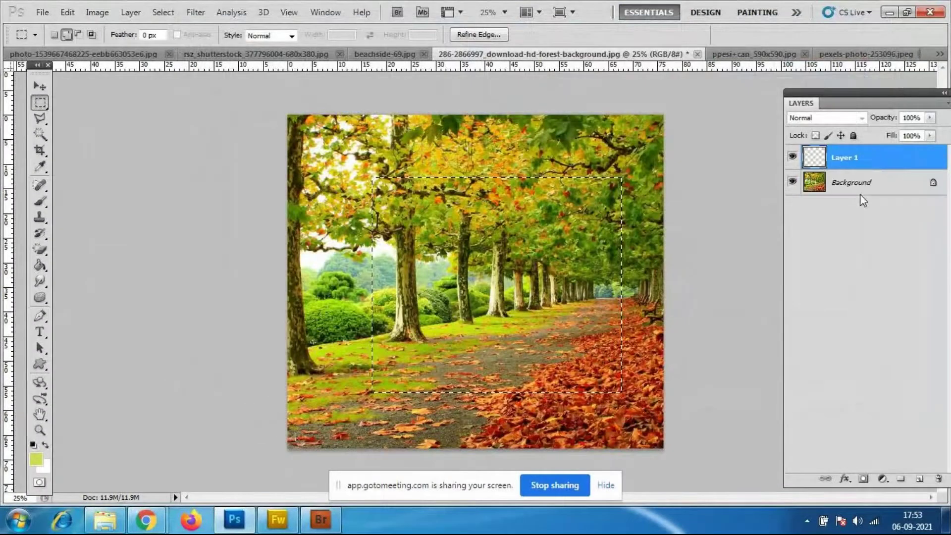
pyautogui.click(189, 17)
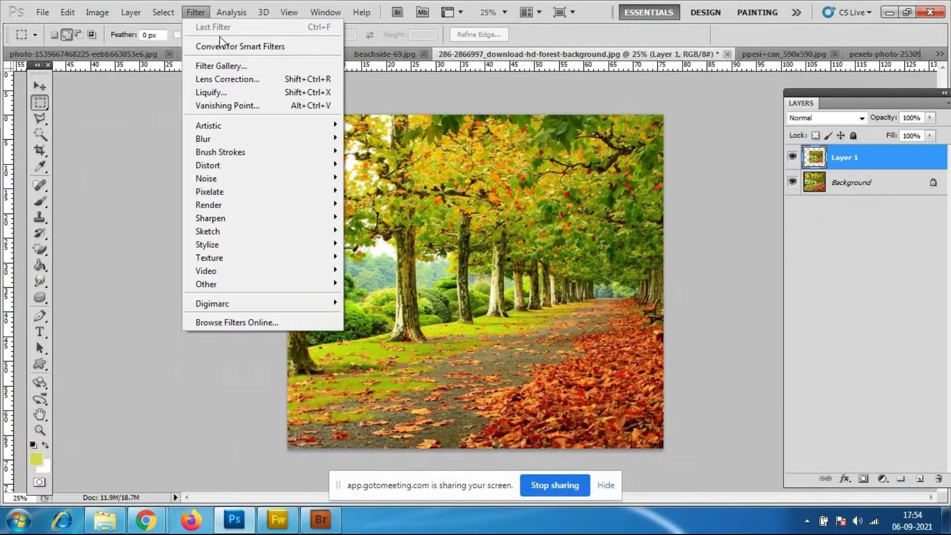
pyautogui.click(229, 66)
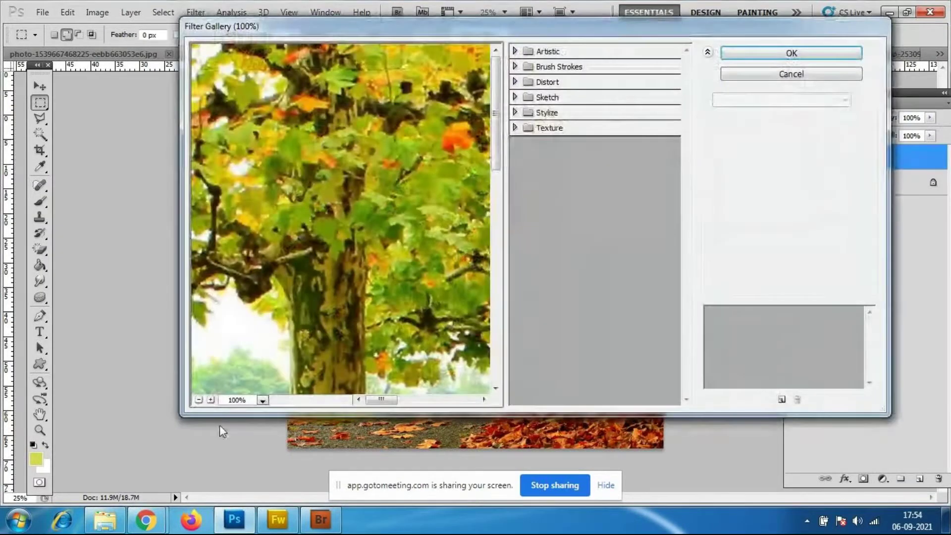
pyautogui.click(263, 400)
pyautogui.click(251, 139)
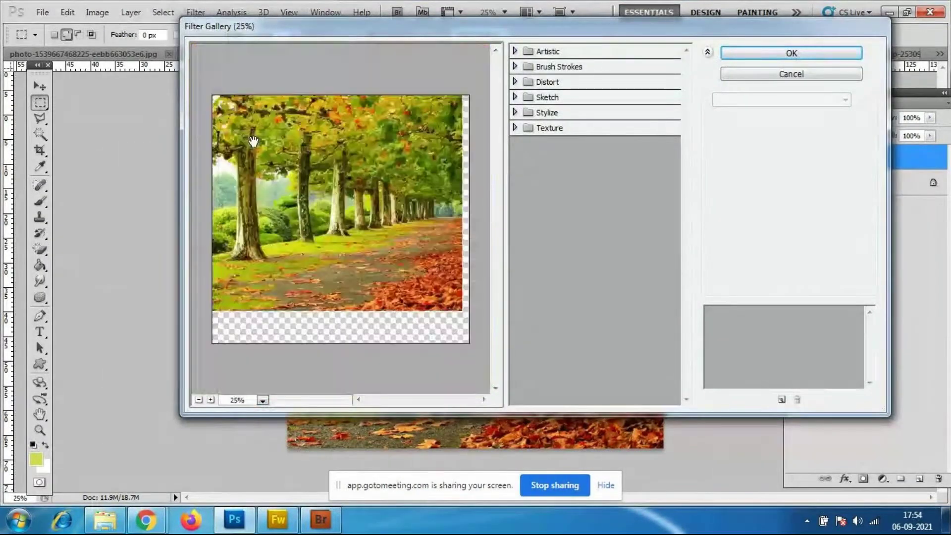
pyautogui.click(515, 82)
pyautogui.click(539, 105)
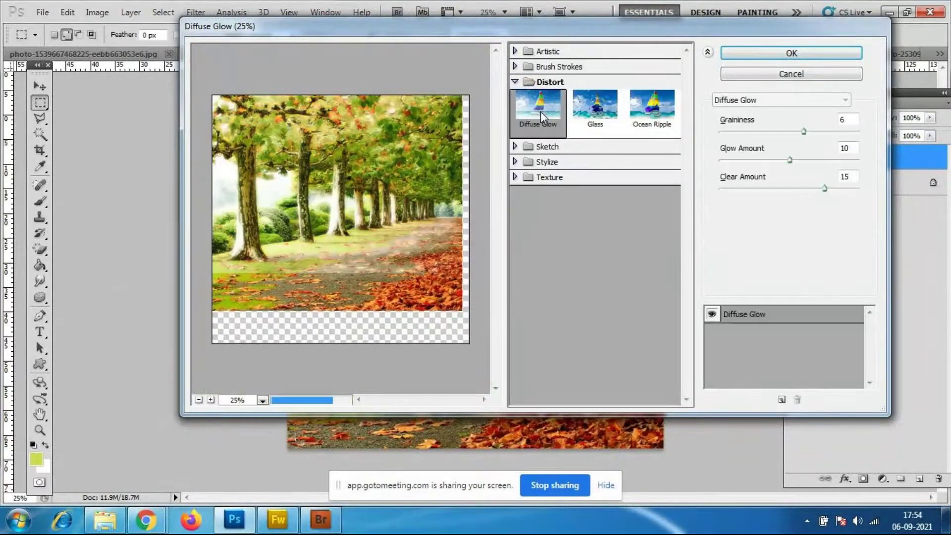
pyautogui.moveTo(491, 27); pyautogui.dragTo(431, 181)
pyautogui.click(537, 270)
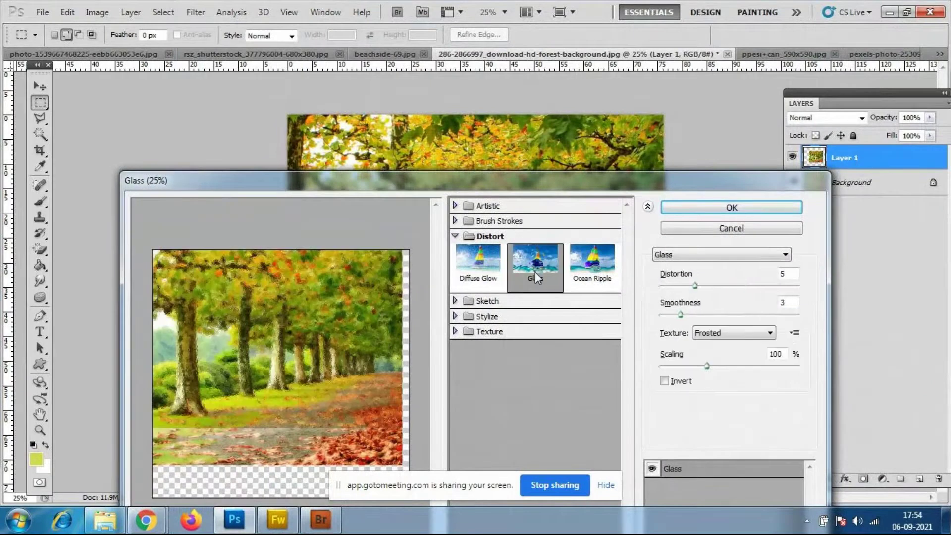
pyautogui.click(595, 268)
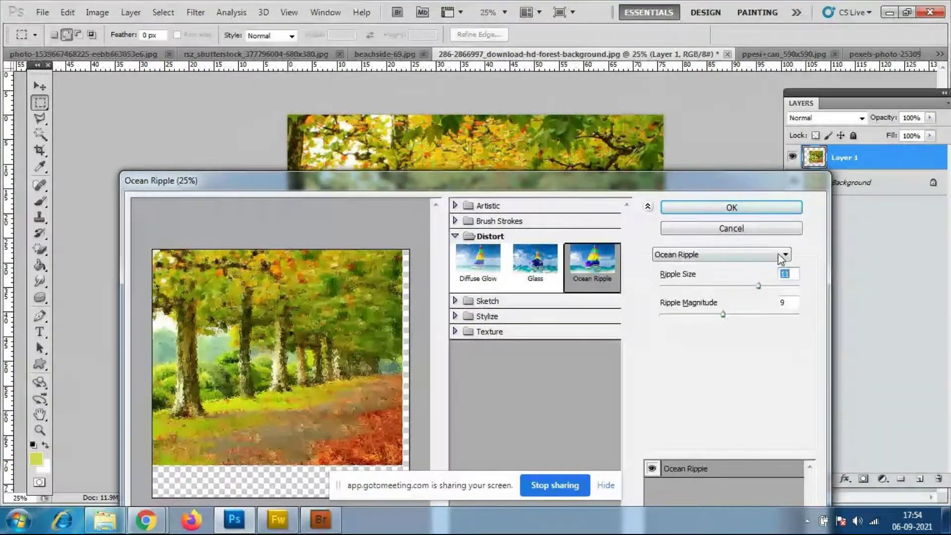
pyautogui.click(733, 227)
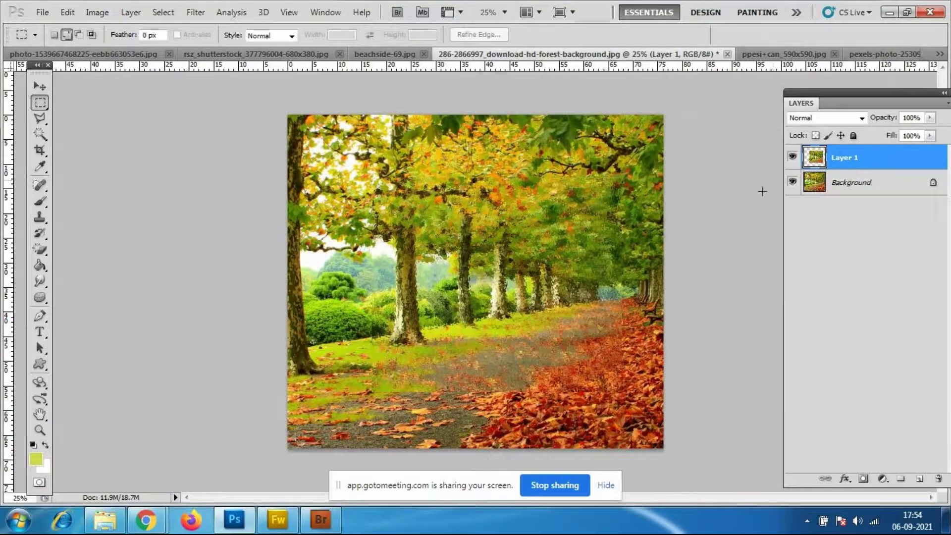
# Toggle the visibility of Layer 1 repeatedly to compare the forest image with and without the Ocean Ripple effect
pyautogui.click(792, 157)
pyautogui.click(792, 157)
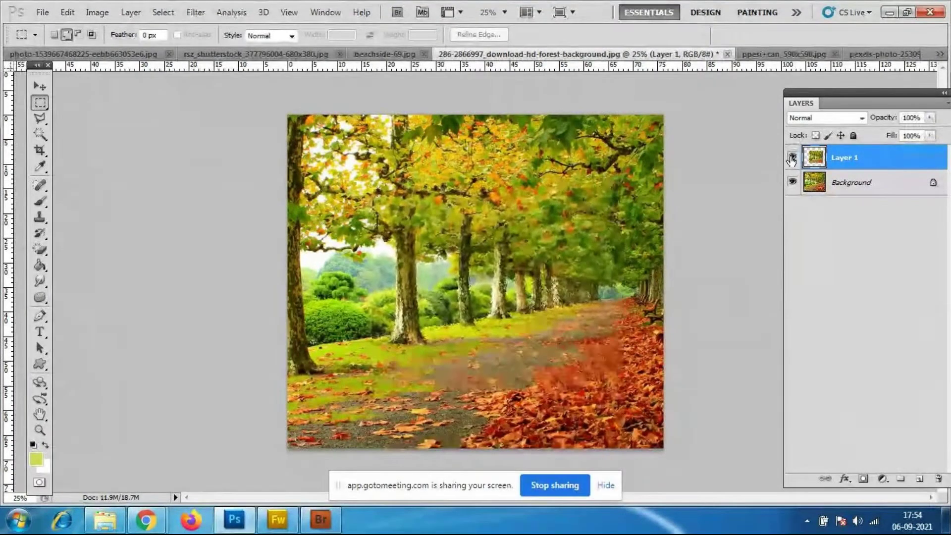
pyautogui.click(792, 158)
pyautogui.click(792, 158)
pyautogui.click(792, 157)
pyautogui.click(793, 157)
pyautogui.click(792, 158)
pyautogui.click(792, 158)
pyautogui.click(42, 12)
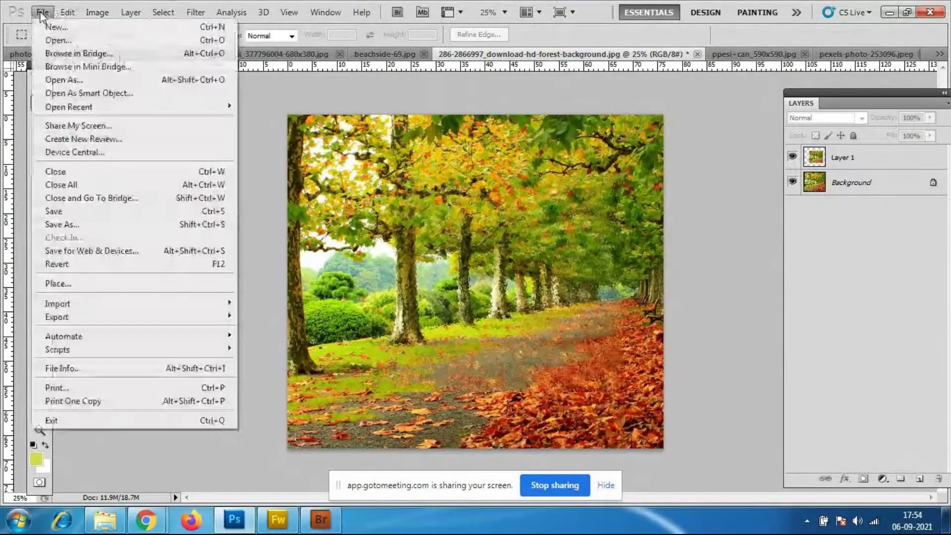
pyautogui.click(58, 40)
pyautogui.moveTo(805, 89); pyautogui.dragTo(804, 213)
pyautogui.click(718, 149)
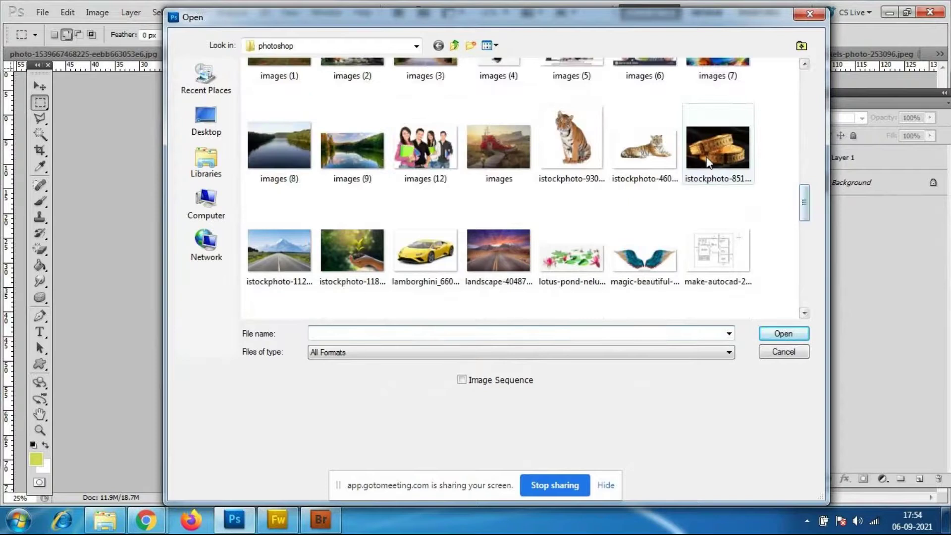
pyautogui.click(783, 333)
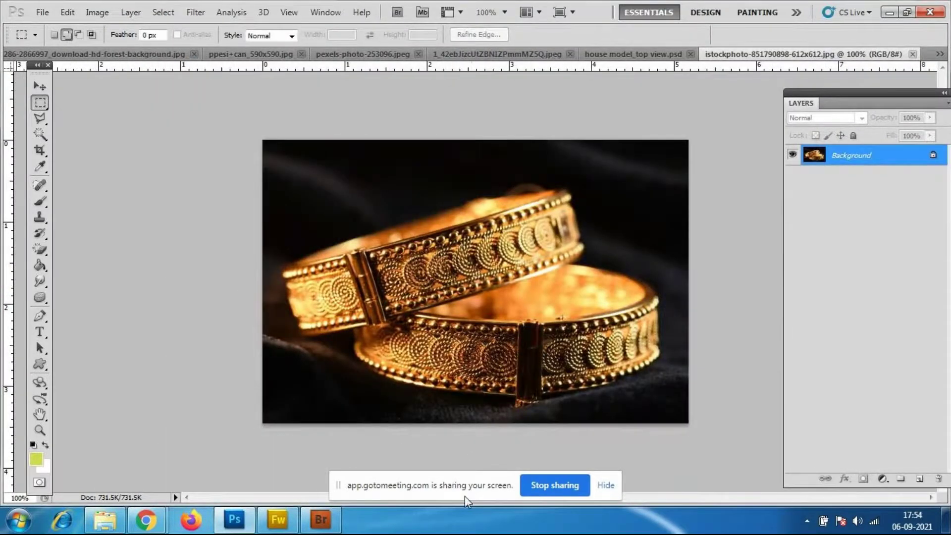
# Try removing the black background from a duplicate of the bangles layer with the Magic Eraser, and undo everything including the duplicate
pyautogui.rightClick(859, 158)
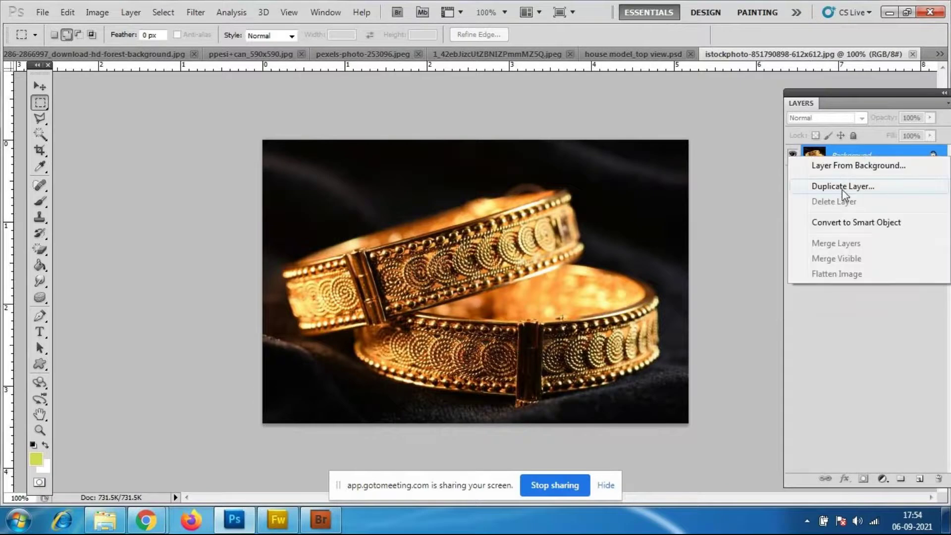
pyautogui.click(842, 189)
pyautogui.click(596, 157)
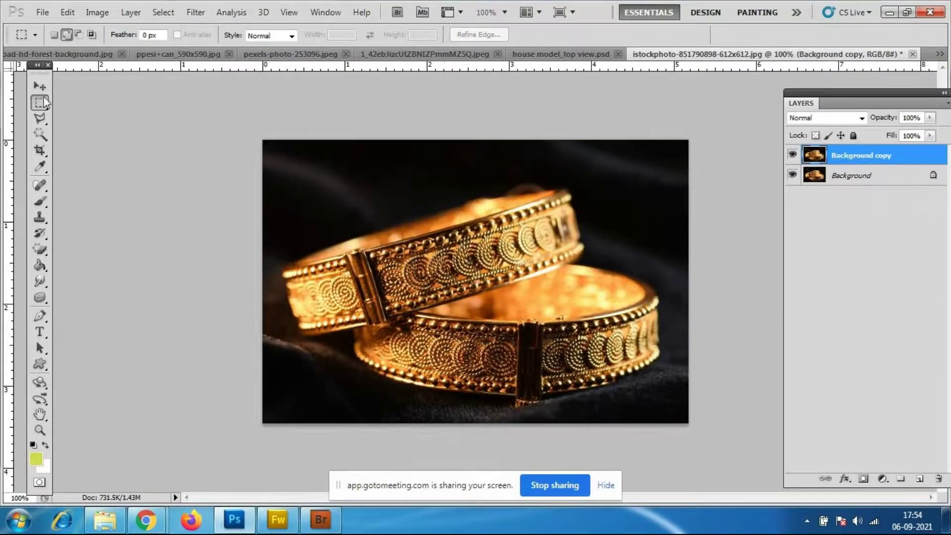
pyautogui.click(45, 249)
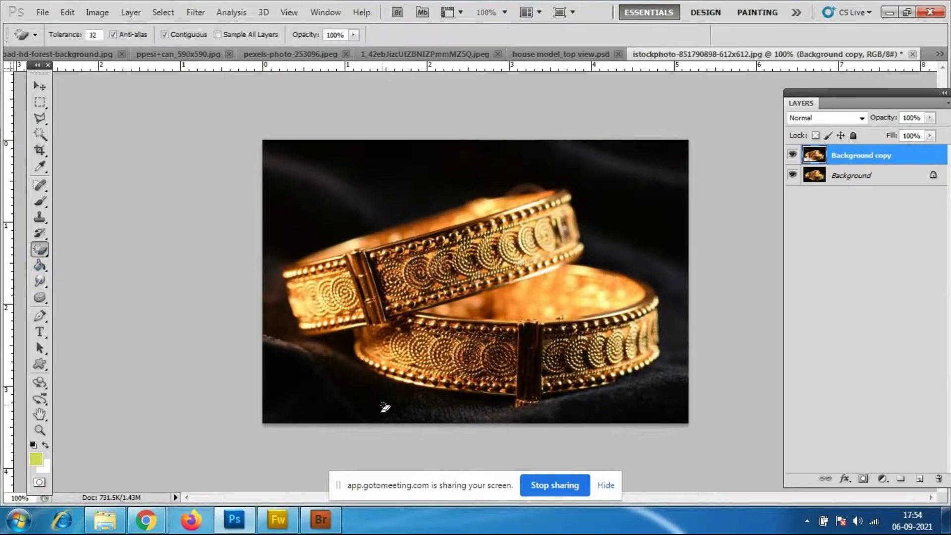
pyautogui.click(327, 408)
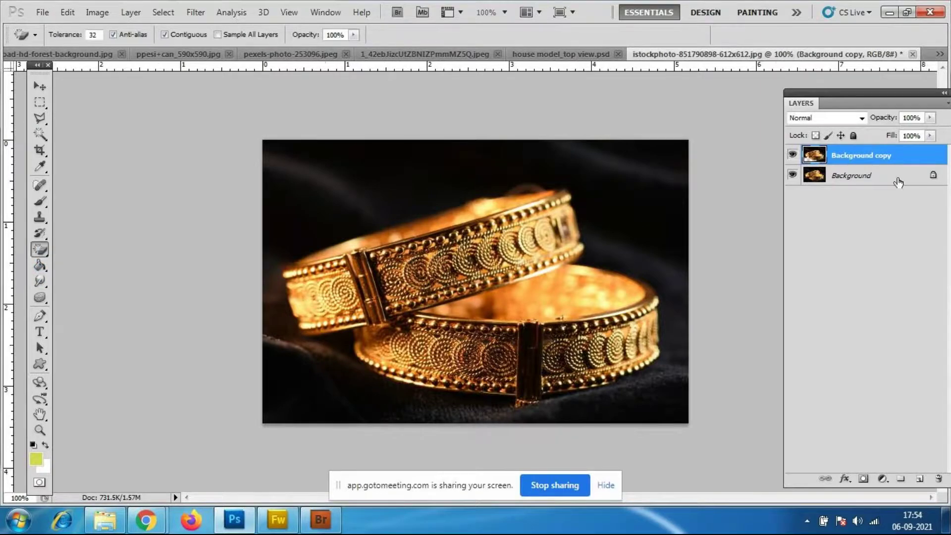
pyautogui.click(793, 174)
pyautogui.click(655, 410)
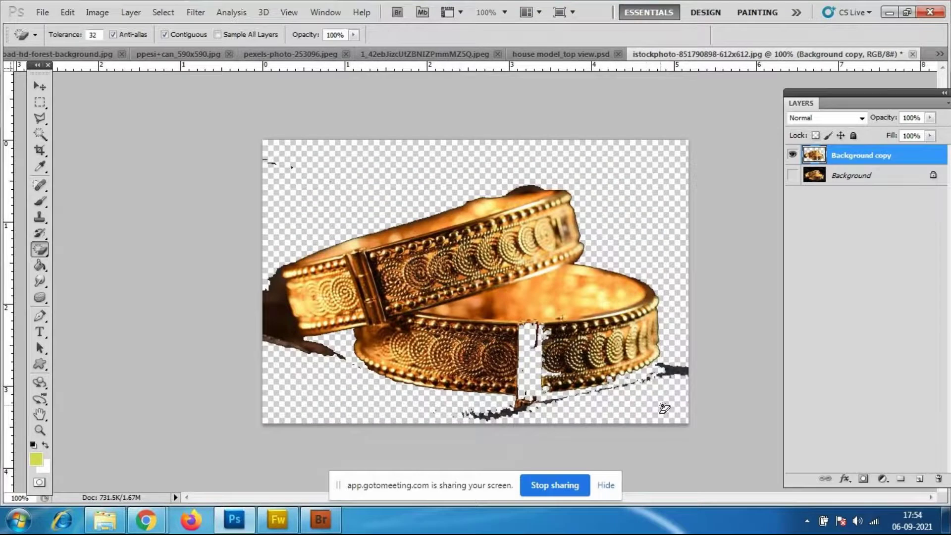
pyautogui.hotkey('ctrl', 'alt', 'z')
pyautogui.hotkey('ctrl', 'alt', 'z')
pyautogui.hotkey('ctrl', 'alt', 'z')
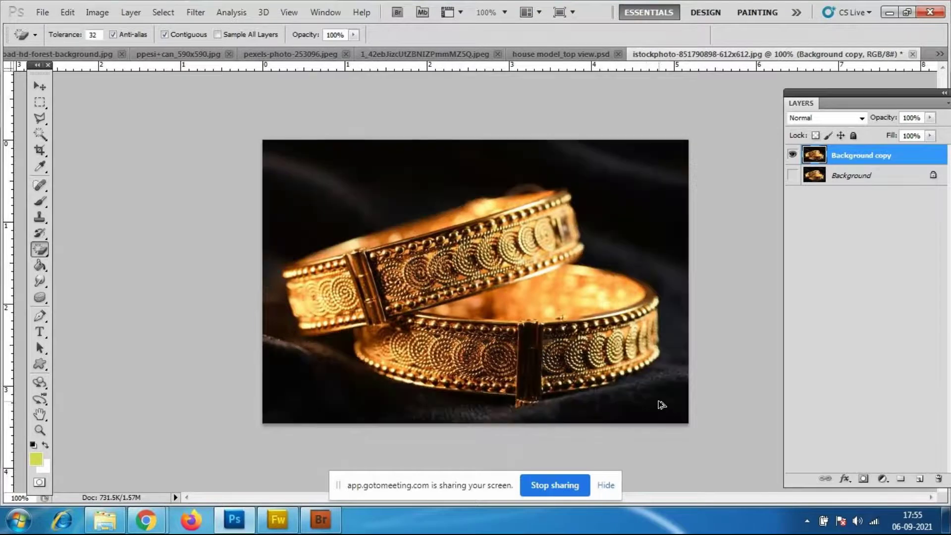
# Duplicate the Background layer of the bangles image as Background copy
pyautogui.rightClick(846, 158)
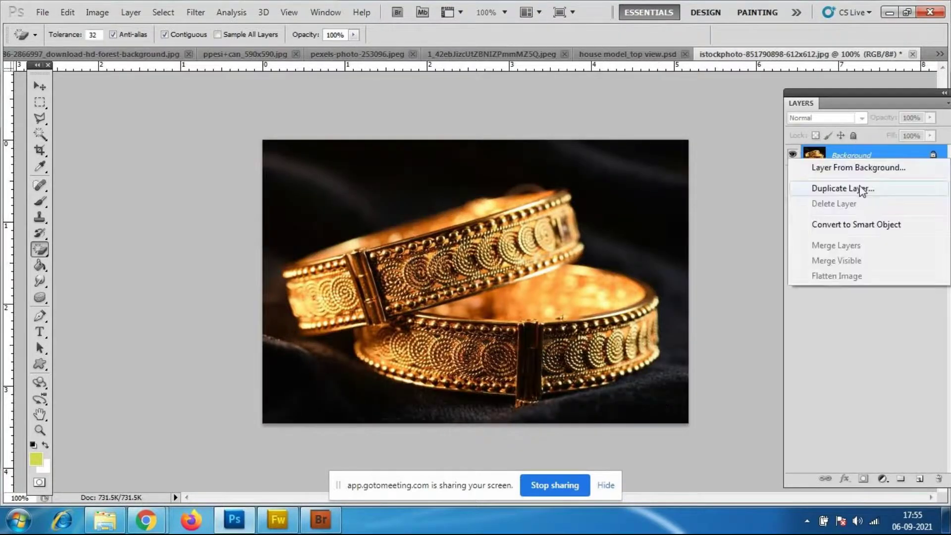
pyautogui.click(862, 190)
pyautogui.click(597, 156)
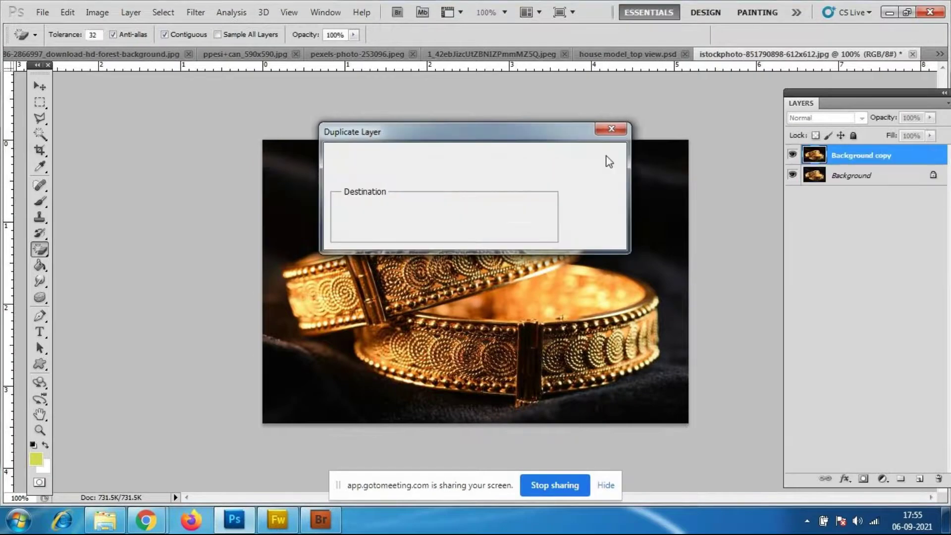
# Trace a closed Pen path around the outer outline of both gold bangles
pyautogui.click(39, 316)
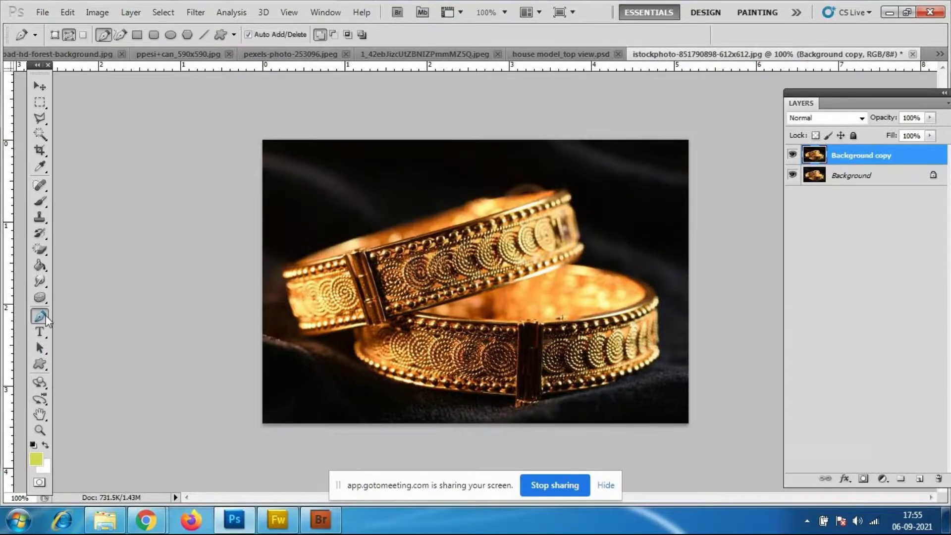
pyautogui.click(357, 360)
pyautogui.moveTo(399, 381); pyautogui.dragTo(410, 384)
pyautogui.click(517, 397)
pyautogui.moveTo(602, 382); pyautogui.dragTo(666, 346)
pyautogui.click(658, 293)
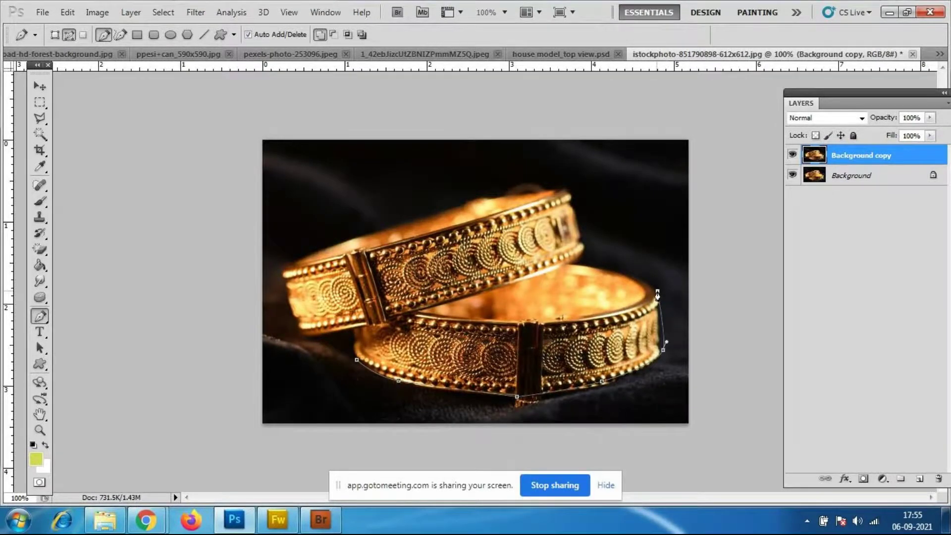
pyautogui.moveTo(592, 261); pyautogui.dragTo(578, 261)
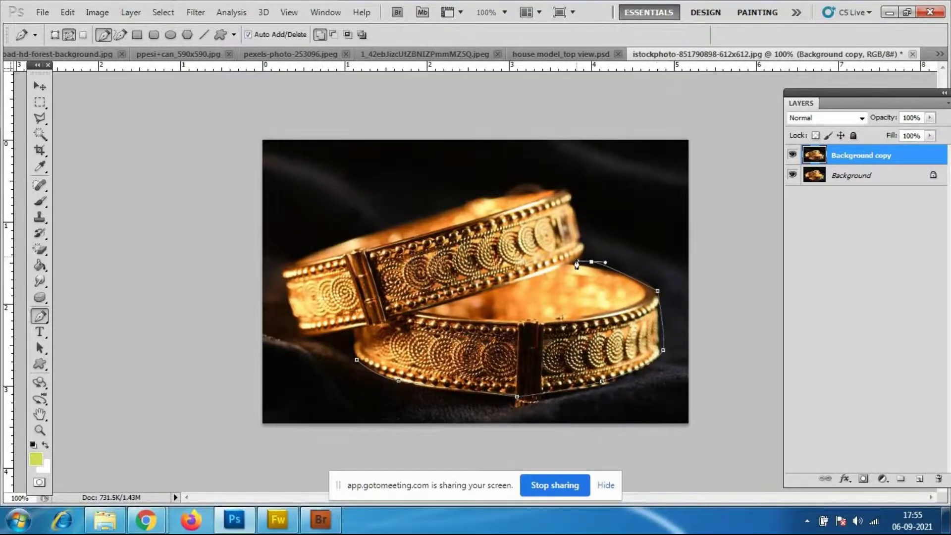
pyautogui.click(587, 236)
pyautogui.click(571, 203)
pyautogui.moveTo(570, 186); pyautogui.dragTo(564, 186)
pyautogui.click(522, 187)
pyautogui.click(467, 203)
pyautogui.moveTo(405, 211); pyautogui.dragTo(400, 212)
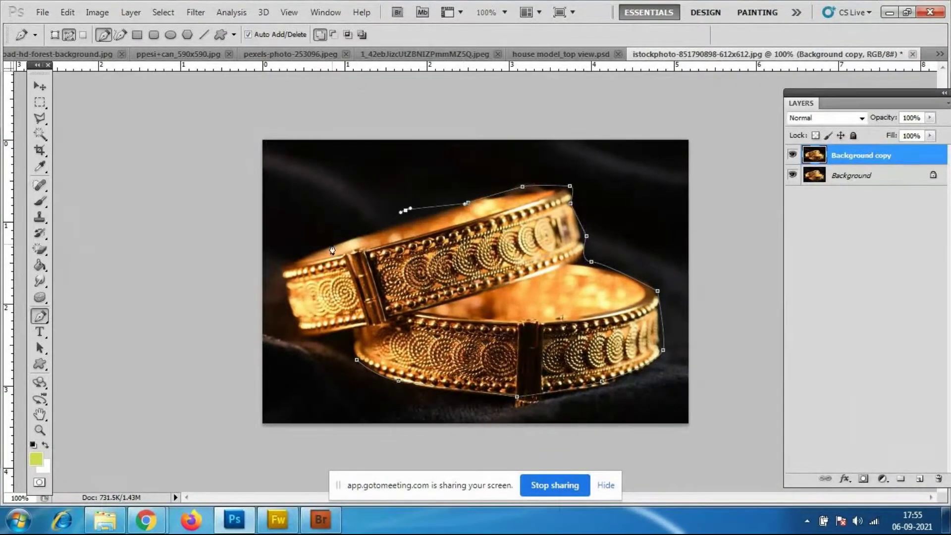
pyautogui.moveTo(285, 262); pyautogui.dragTo(283, 277)
pyautogui.click(284, 301)
pyautogui.moveTo(294, 325); pyautogui.dragTo(344, 334)
pyautogui.click(356, 363)
# Convert the bangles path to a selection and copy the selected bangles to a new layer
pyautogui.hotkey('ctrl', 'Return')
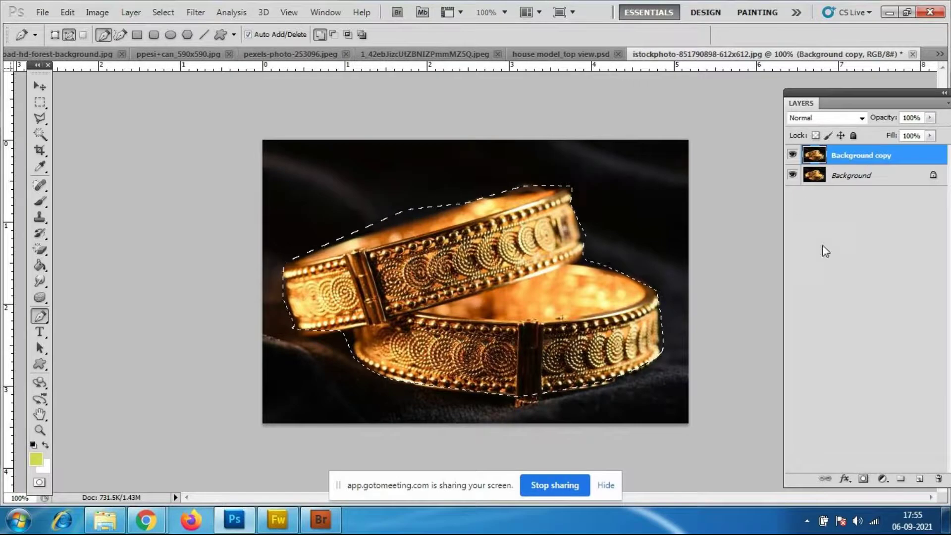
pyautogui.hotkey('ctrl', 'j')
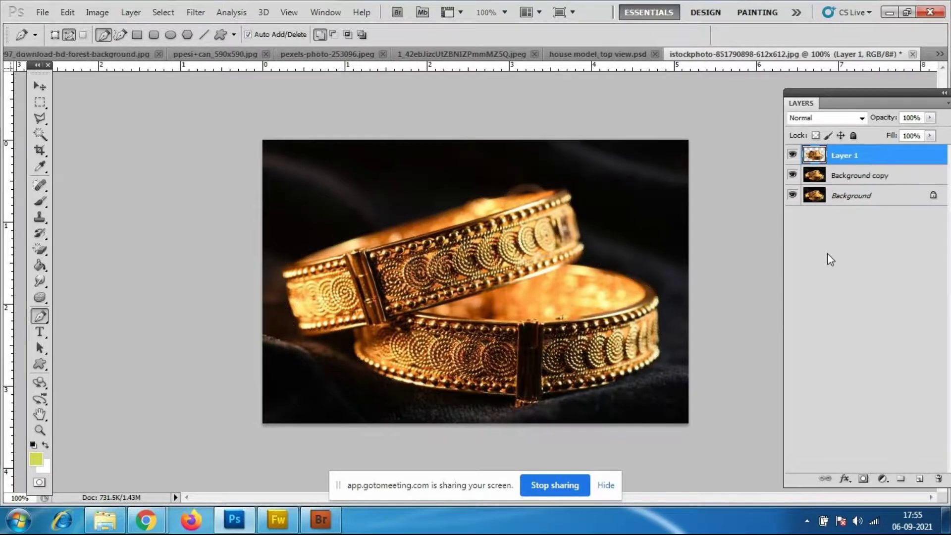
# Hide the Background layer and move the Layer 1 bangles copy down over the lower part of the image
pyautogui.click(793, 195)
pyautogui.click(40, 86)
pyautogui.moveTo(538, 405); pyautogui.dragTo(542, 427)
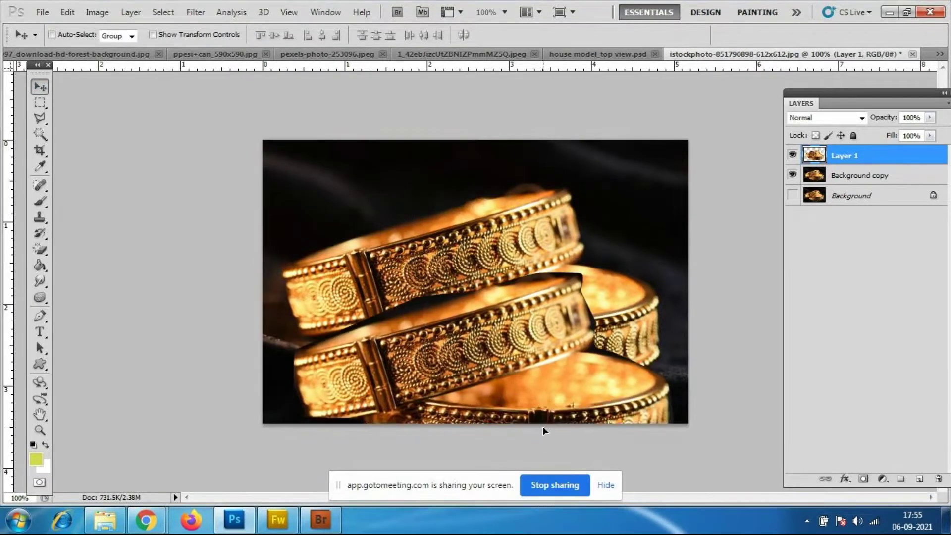
# Flip the Layer 1 bangles vertically and move them beneath the lower bangle as a mirror reflection
pyautogui.hotkey('ctrl', 't')
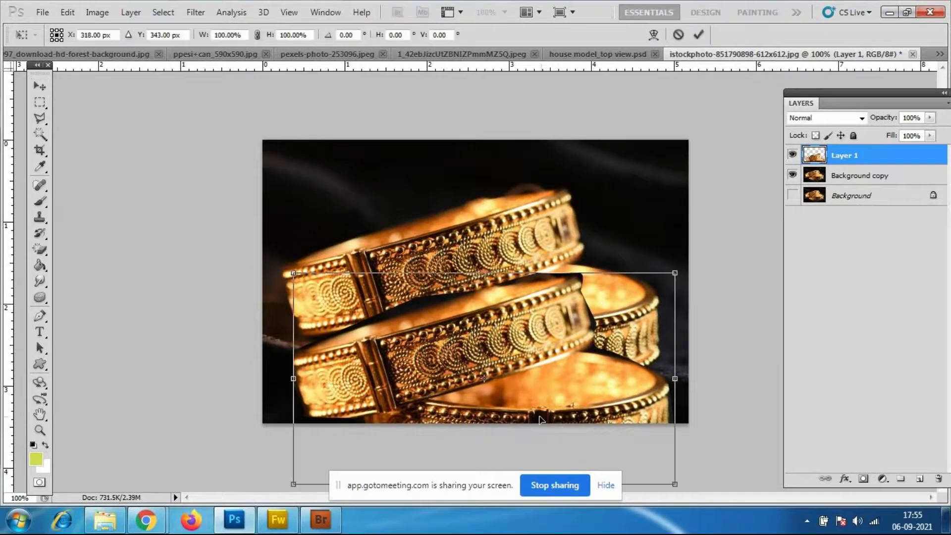
pyautogui.rightClick(511, 318)
pyautogui.click(569, 307)
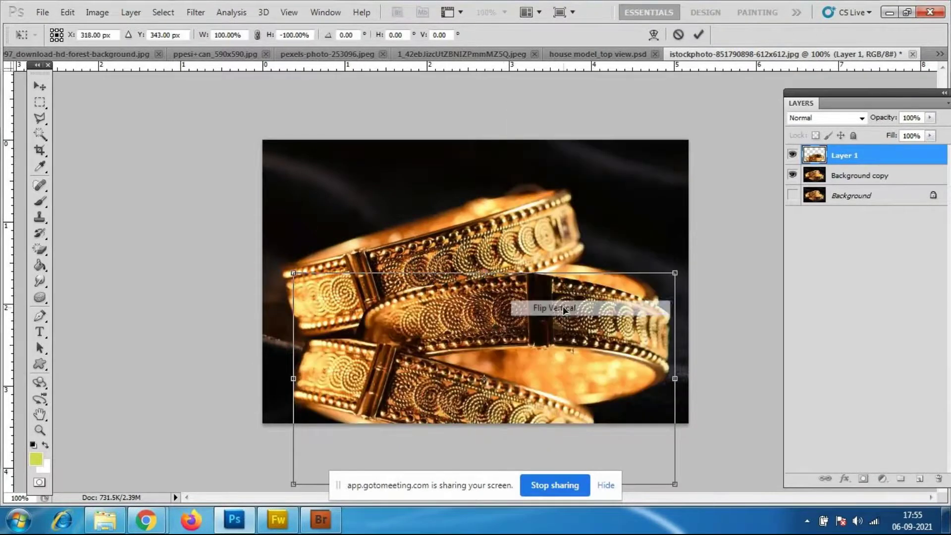
pyautogui.moveTo(503, 328); pyautogui.dragTo(496, 430)
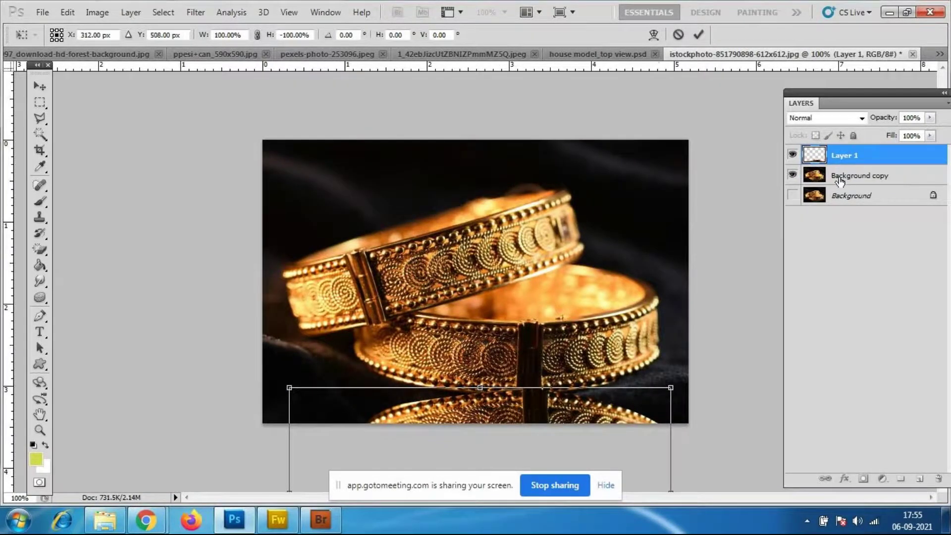
# Move the Background copy layer upward and bring the flipped Layer 1 bangles up against the base of the lower bangle
pyautogui.click(846, 180)
pyautogui.moveTo(496, 279); pyautogui.dragTo(492, 245)
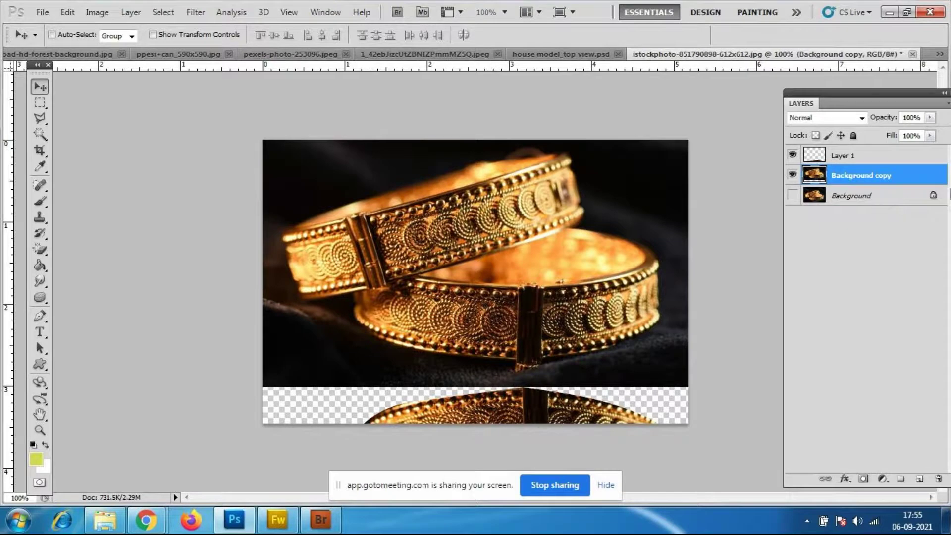
pyautogui.click(863, 159)
pyautogui.moveTo(524, 404); pyautogui.dragTo(521, 391)
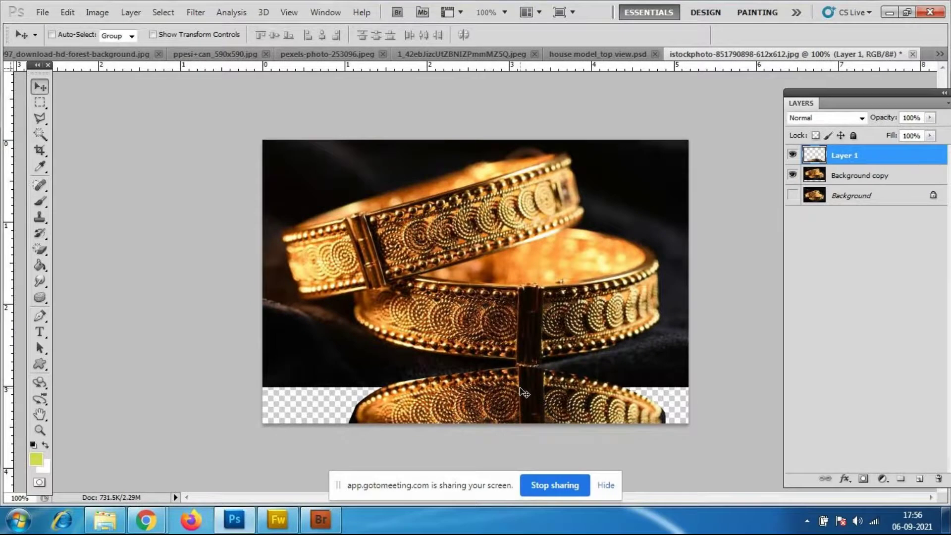
# Create a new layer above Background and select a full-width rectangular strip along the image's bottom, covering the reflection area
pyautogui.click(861, 199)
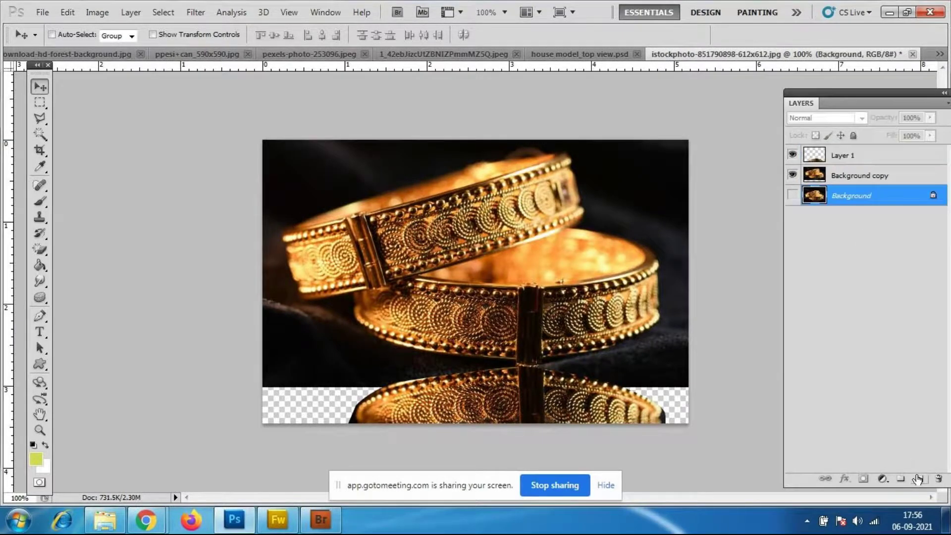
pyautogui.click(920, 479)
pyautogui.click(39, 103)
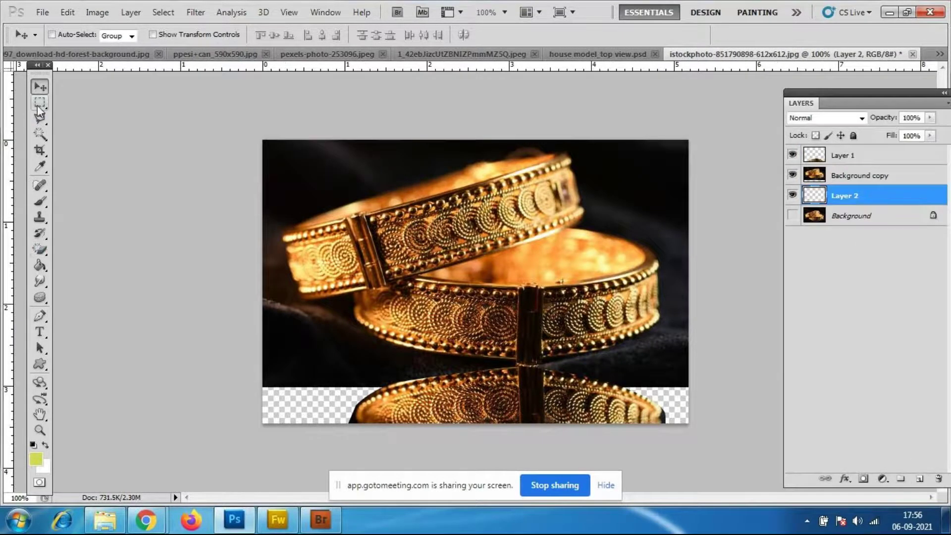
pyautogui.moveTo(263, 353); pyautogui.dragTo(732, 450)
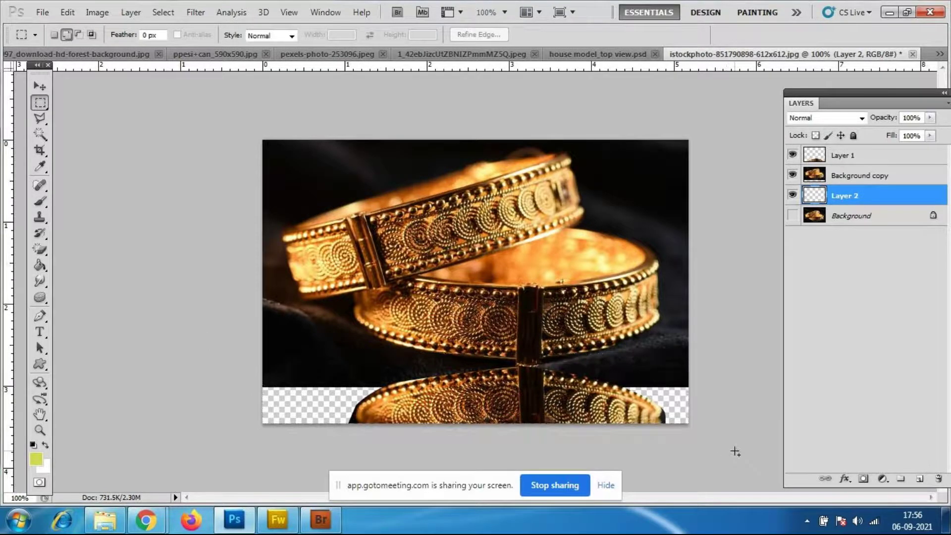
pyautogui.click(321, 420)
pyautogui.moveTo(263, 368); pyautogui.dragTo(773, 449)
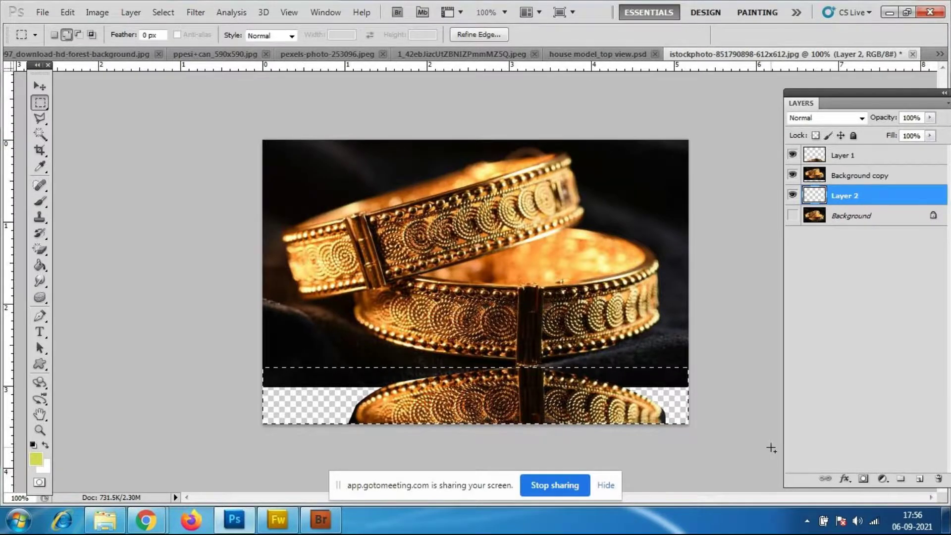
# Sample the near-black colour beside the lower bangle and fill the selected strip on Layer 2 with it
pyautogui.press('i')
pyautogui.click(664, 362)
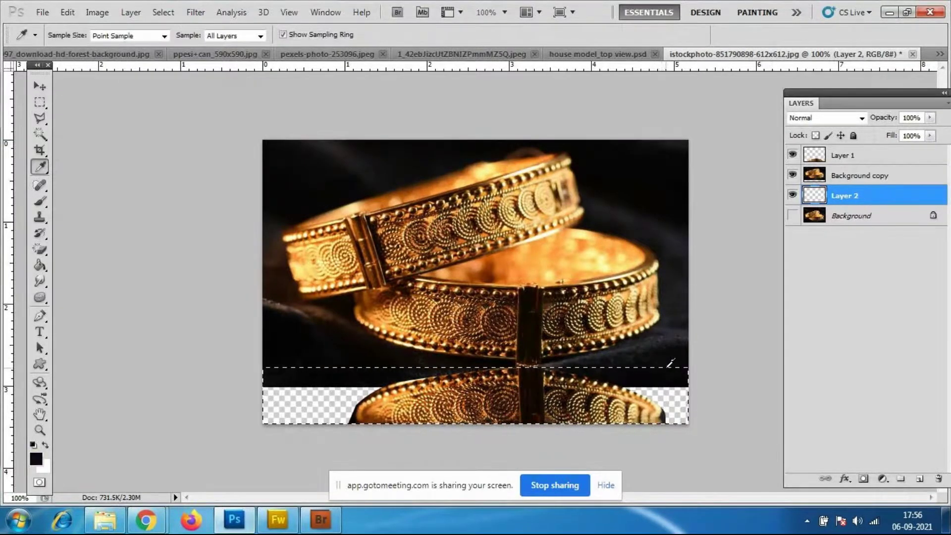
pyautogui.hotkey('ctrl', 'BackSpace')
pyautogui.hotkey('alt', 'BackSpace')
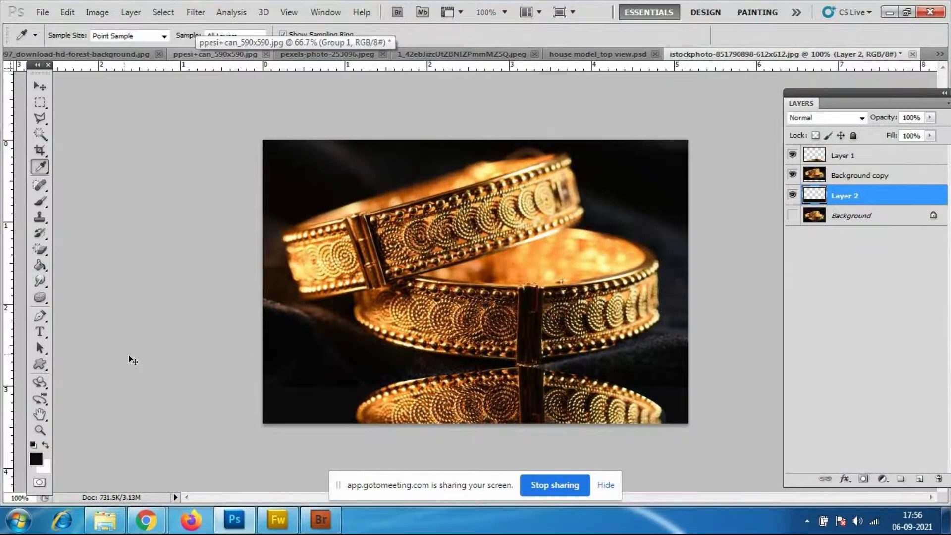
# Try moving the dark strip on Layer 2 and undo the move
pyautogui.click(40, 86)
pyautogui.moveTo(575, 469); pyautogui.dragTo(531, 397)
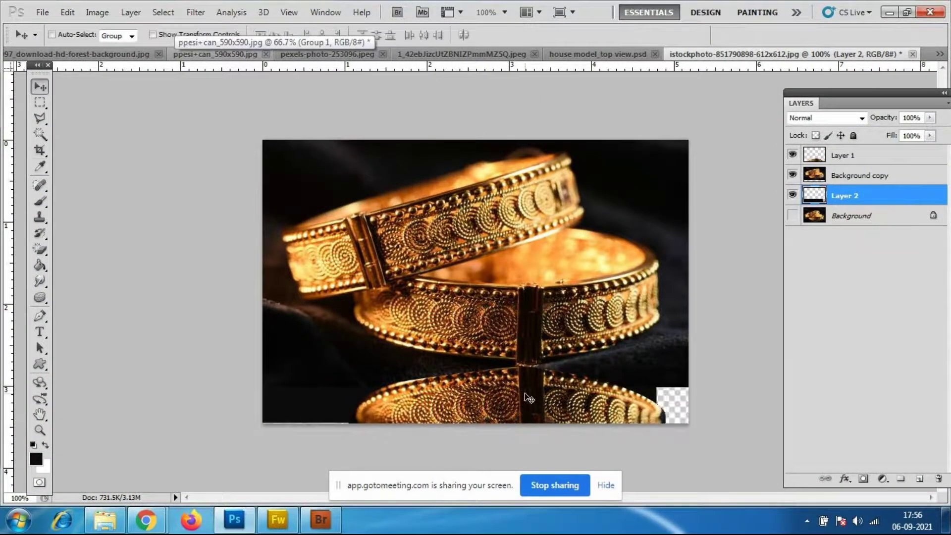
pyautogui.hotkey('ctrl', 'z')
# Set the opacity of the Layer 1 reflection to 50% and nudge it slightly into line with the bangles
pyautogui.click(848, 161)
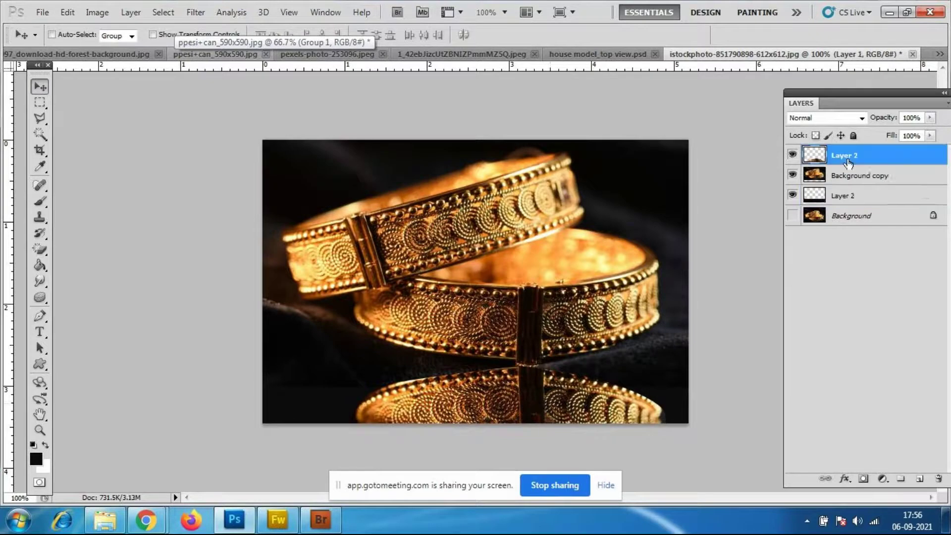
pyautogui.moveTo(540, 404); pyautogui.dragTo(538, 405)
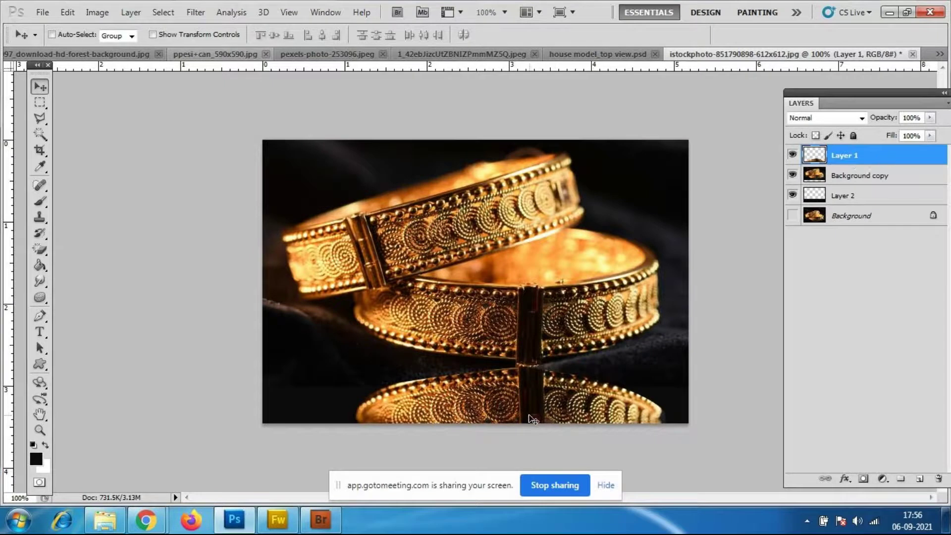
pyautogui.doubleClick(919, 119)
pyautogui.write('50')
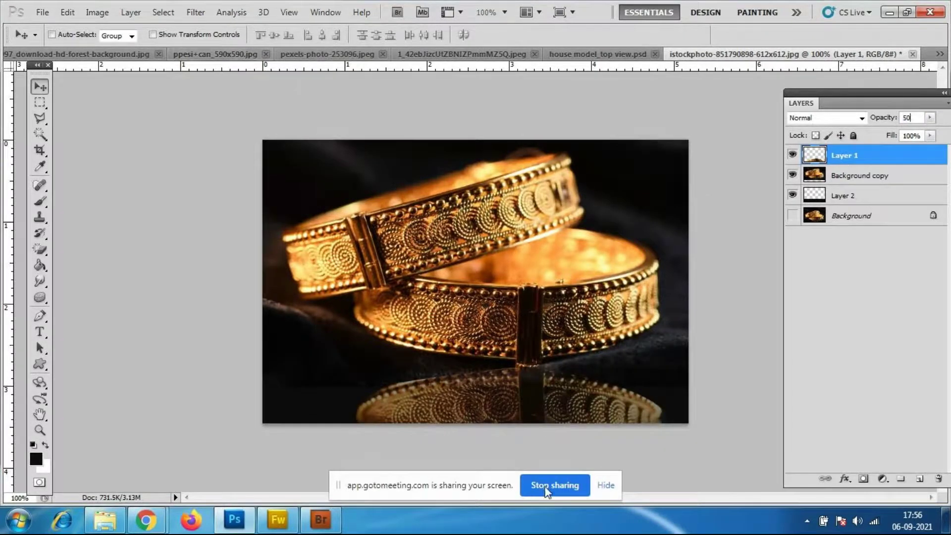
pyautogui.moveTo(531, 410); pyautogui.dragTo(522, 410)
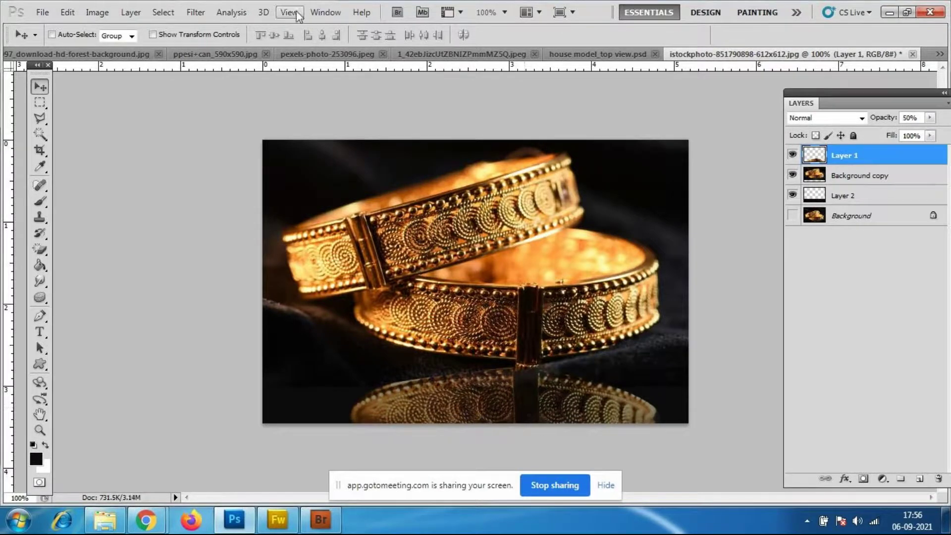
# Apply the Glass distortion from the Filter Gallery to the Layer 1 reflection with Distortion 1, Smoothness 3 and Frosted texture
pyautogui.click(196, 12)
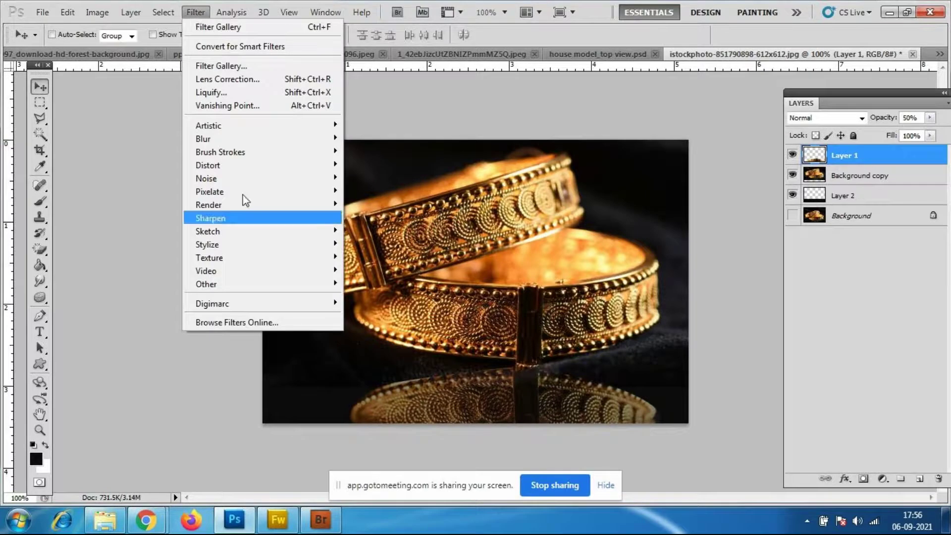
pyautogui.click(227, 64)
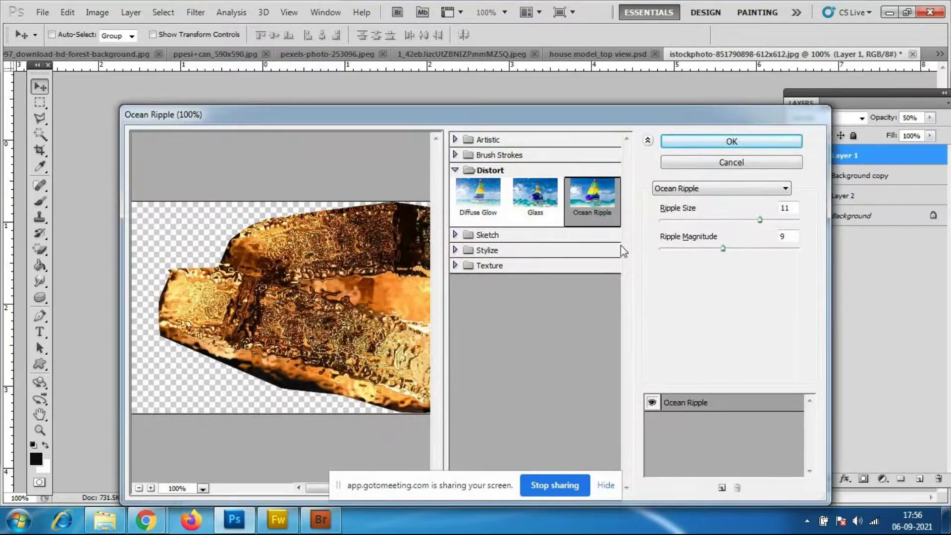
pyautogui.click(527, 214)
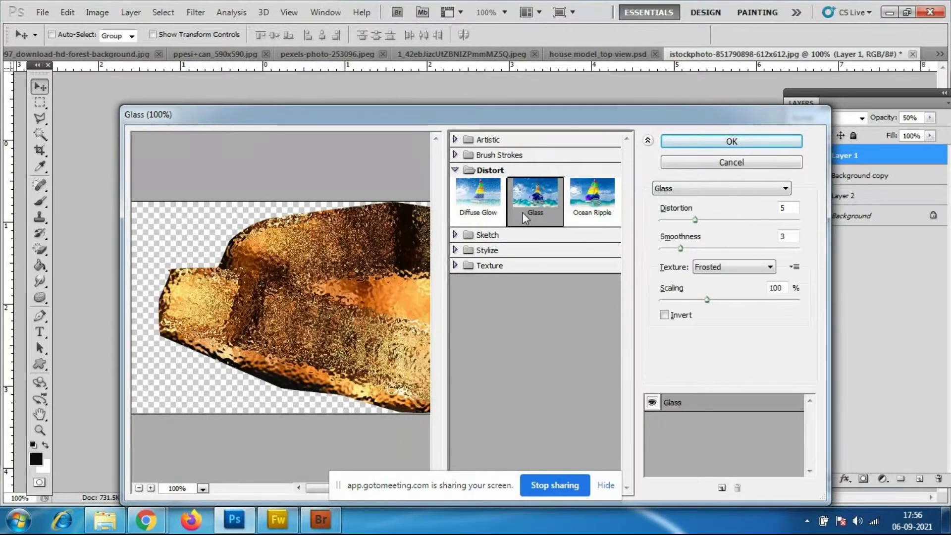
pyautogui.moveTo(686, 219)
pyautogui.mouseDown()
pyautogui.moveTo(664, 222)
pyautogui.moveTo(670, 228)
pyautogui.mouseUp()
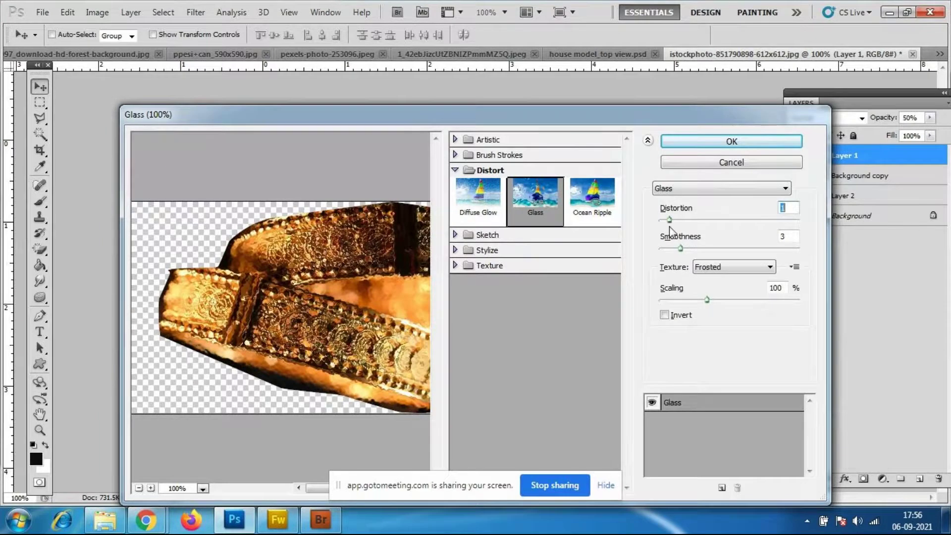
pyautogui.click(480, 200)
pyautogui.click(535, 201)
pyautogui.moveTo(666, 220)
pyautogui.mouseDown()
pyautogui.moveTo(680, 221)
pyautogui.moveTo(669, 226)
pyautogui.mouseUp()
pyautogui.click(755, 142)
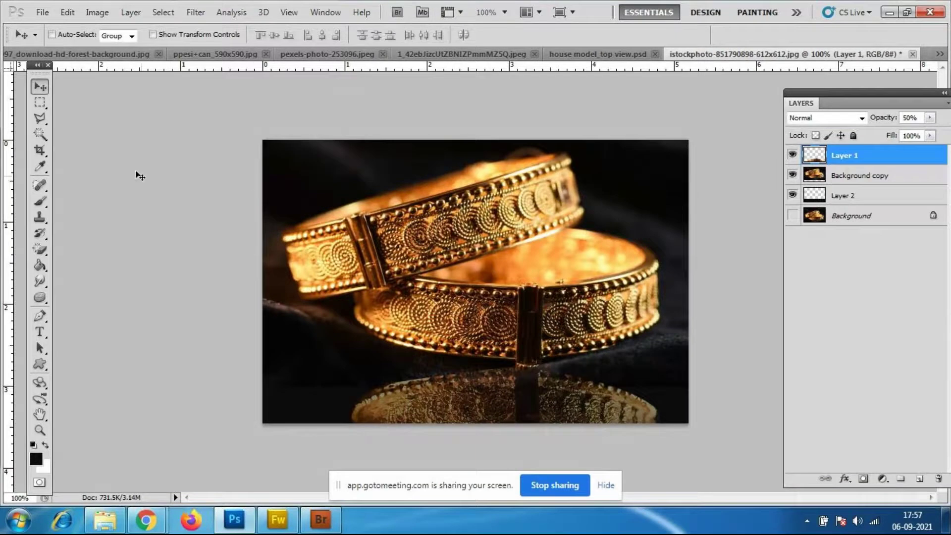
# Apply a Gaussian Blur with a 1.2-pixel radius to the Layer 1 reflection
pyautogui.click(206, 16)
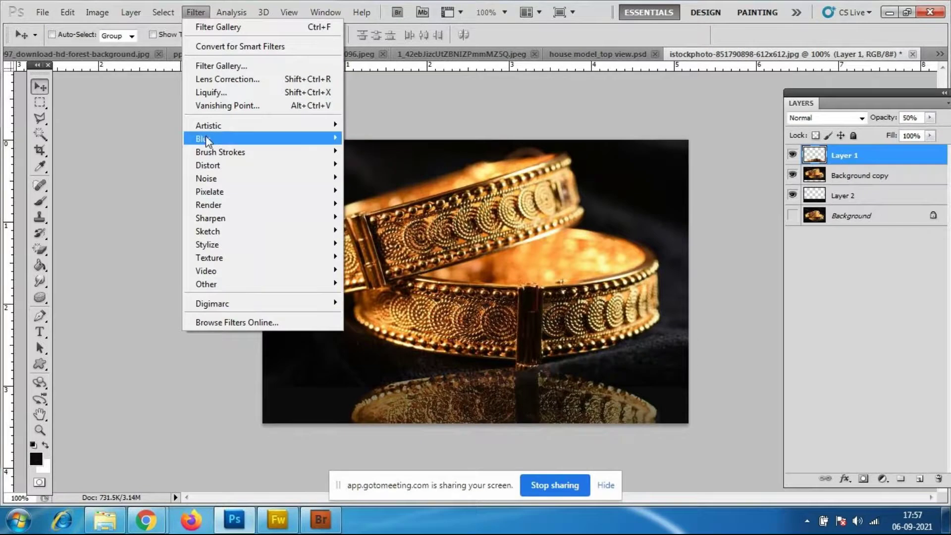
pyautogui.moveTo(211, 143)
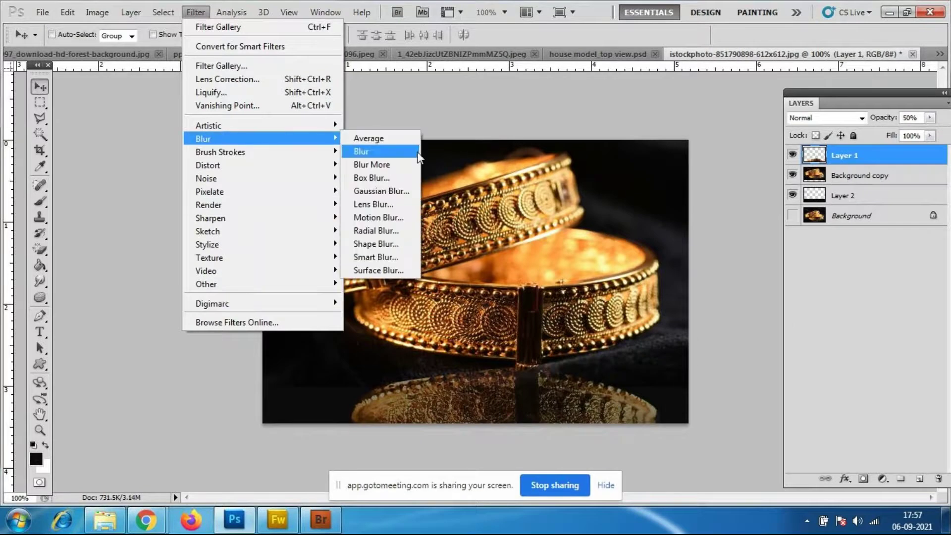
pyautogui.click(381, 191)
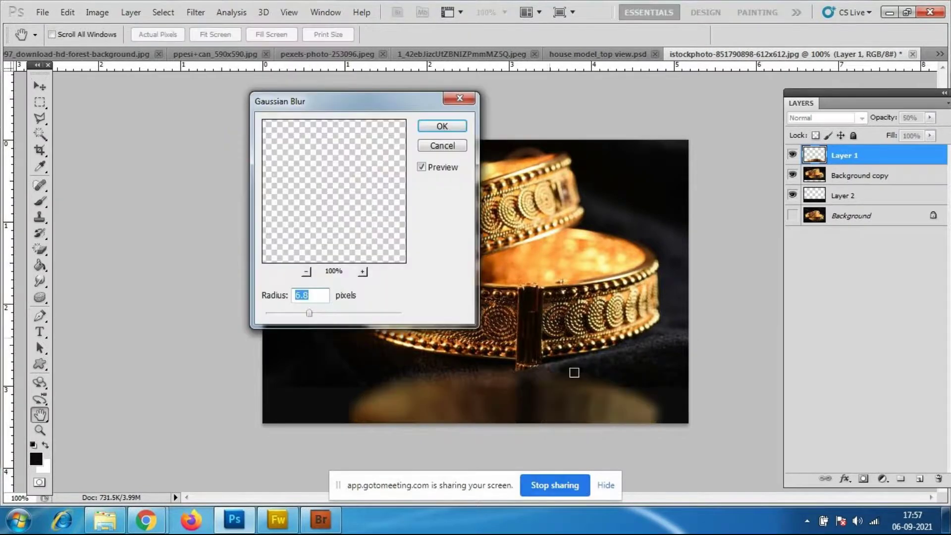
pyautogui.moveTo(311, 311); pyautogui.dragTo(287, 314)
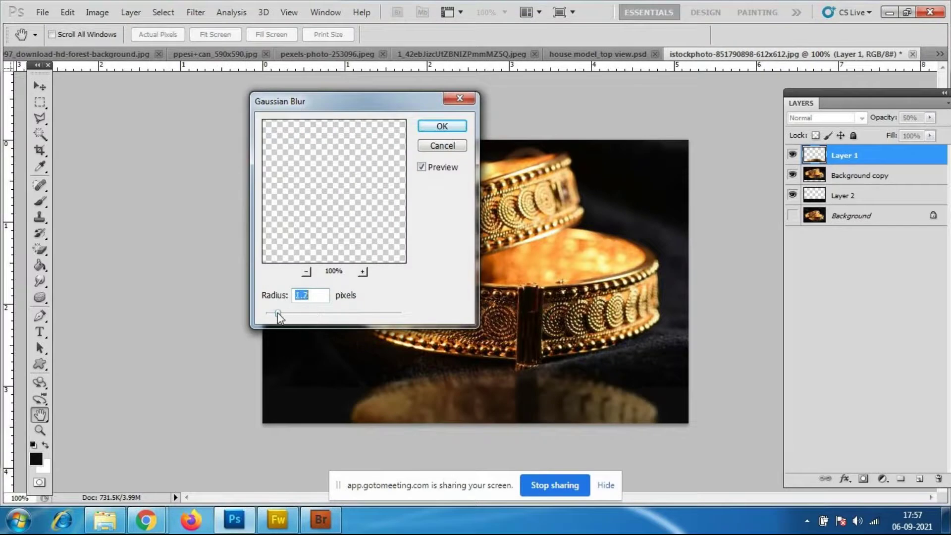
pyautogui.moveTo(280, 315); pyautogui.dragTo(273, 315)
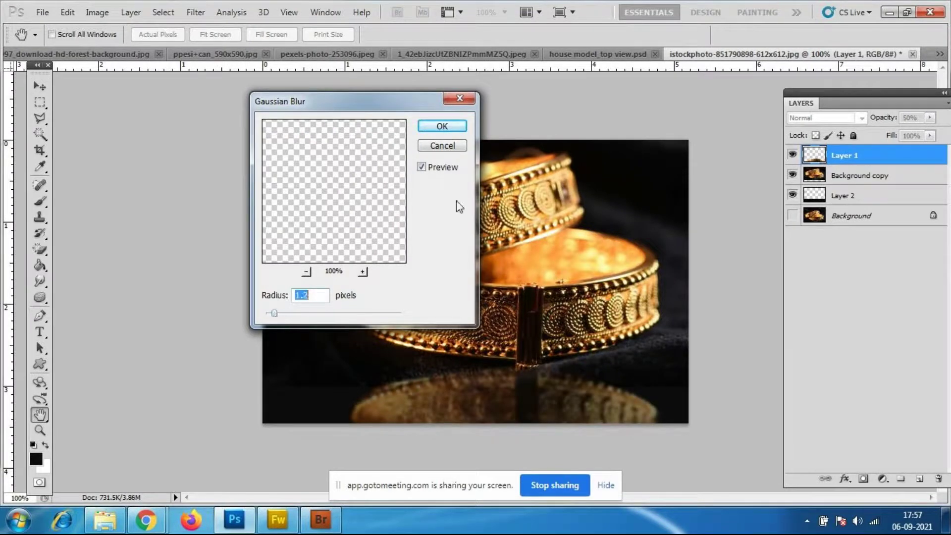
pyautogui.click(441, 128)
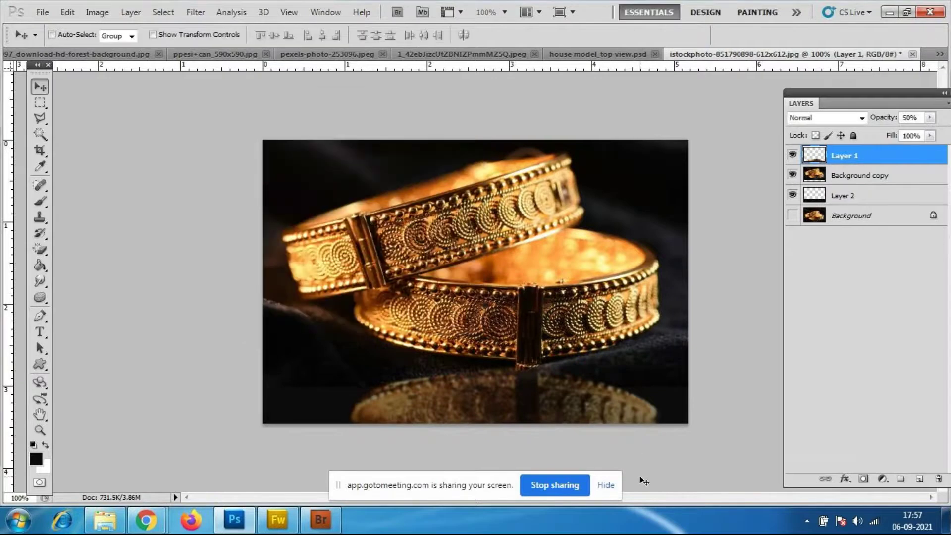
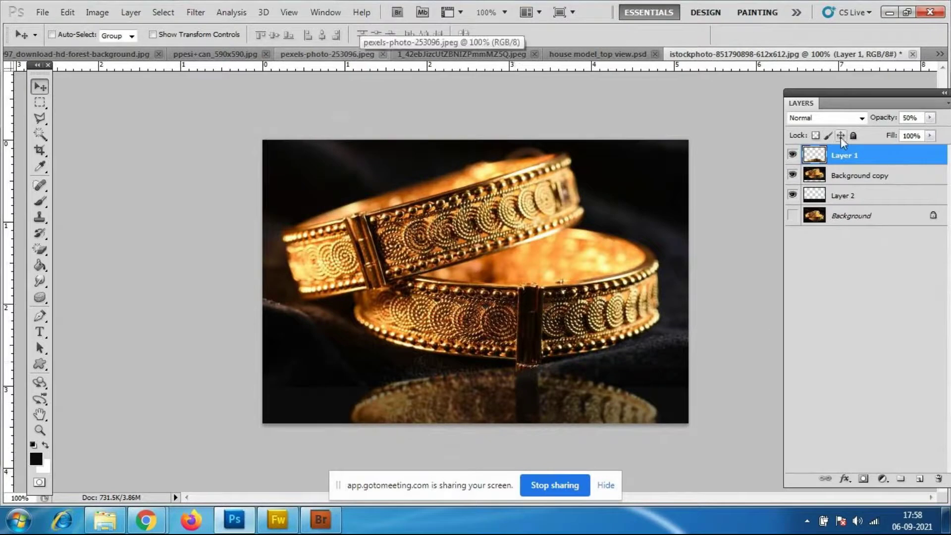
# Apply a Radial Blur to the Background copy layer with amount 28, Spin method and Good quality
pyautogui.click(852, 176)
pyautogui.click(196, 13)
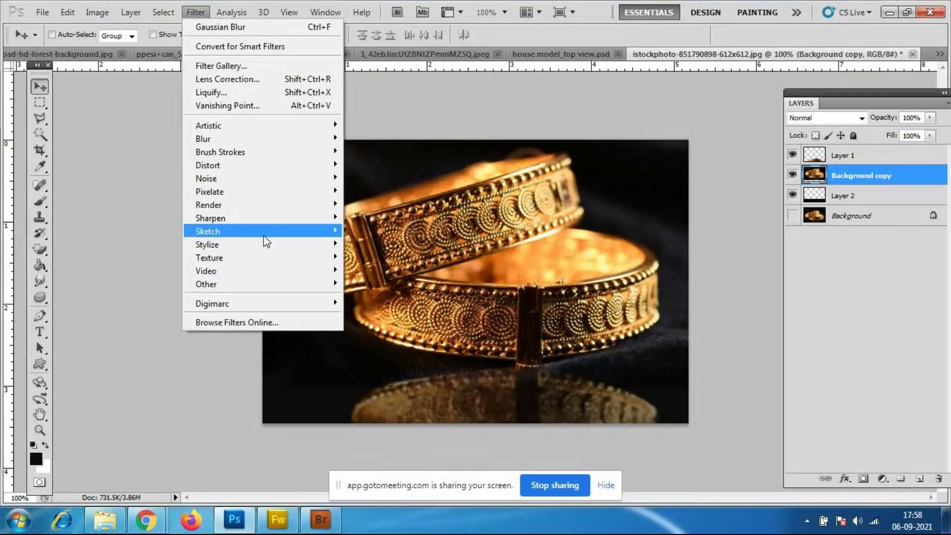
pyautogui.moveTo(264, 232)
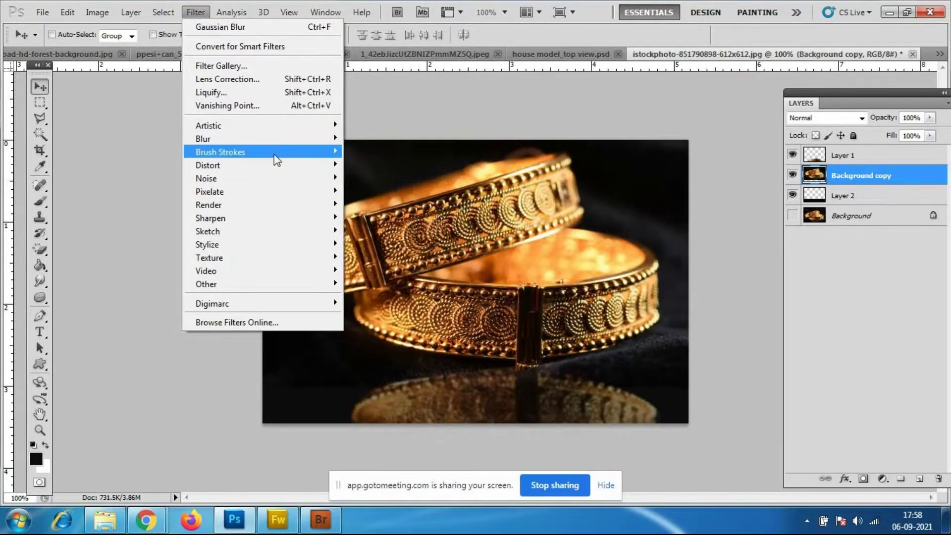
pyautogui.moveTo(274, 139)
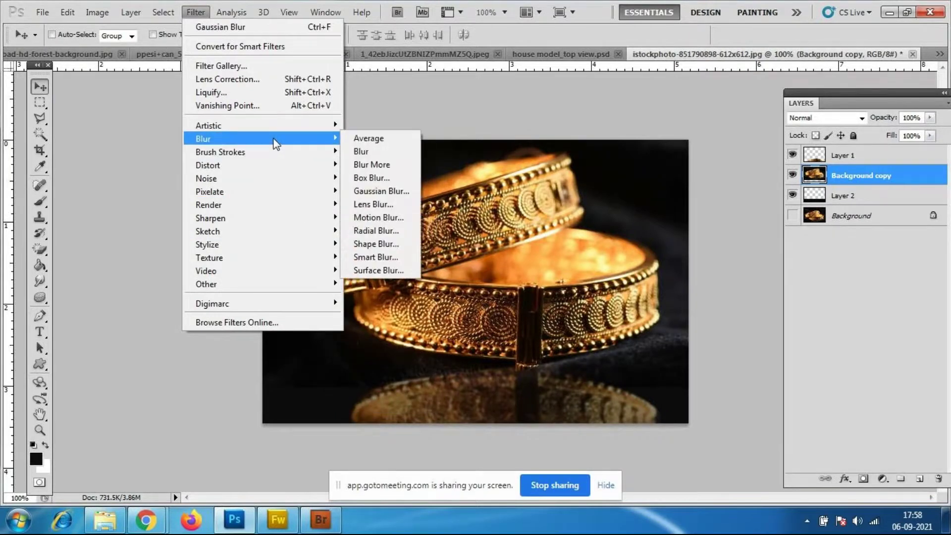
pyautogui.click(399, 232)
pyautogui.moveTo(503, 102); pyautogui.dragTo(736, 124)
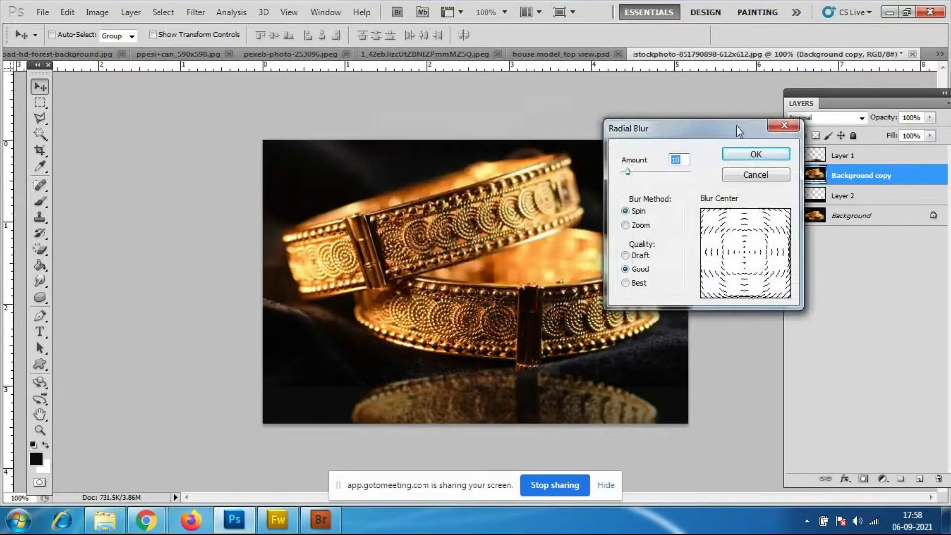
pyautogui.moveTo(628, 172); pyautogui.dragTo(649, 172)
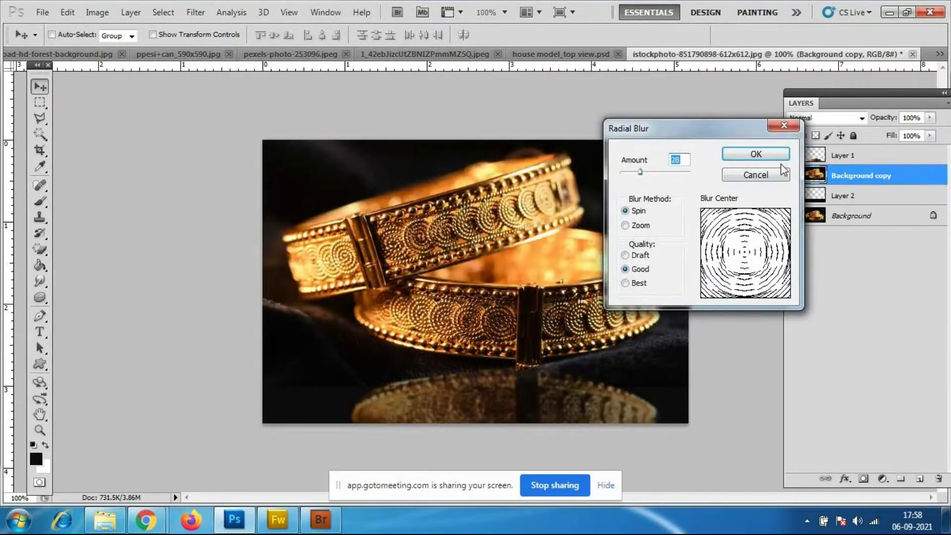
pyautogui.click(755, 154)
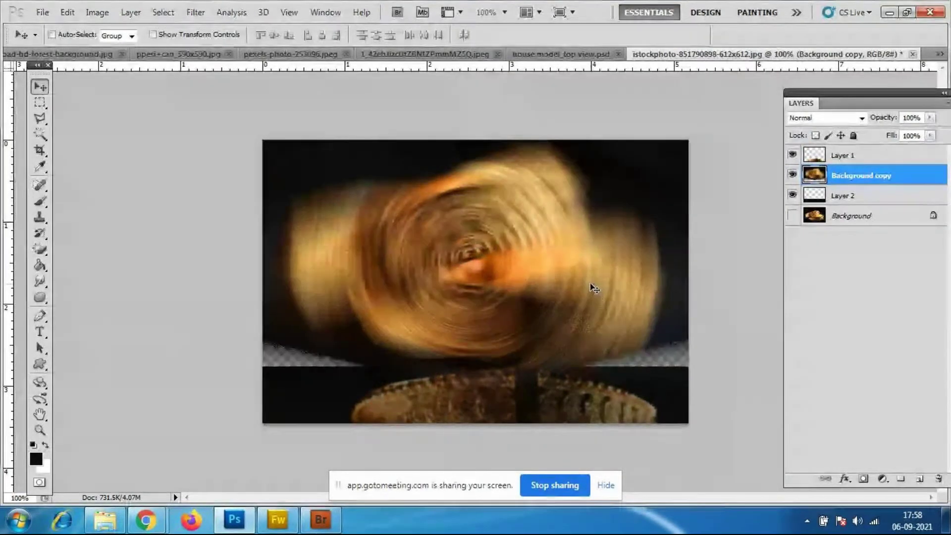
# Undo the Radial Blur on the Background copy layer, and hide the Layer 1 reflection
pyautogui.hotkey('ctrl', 'z')
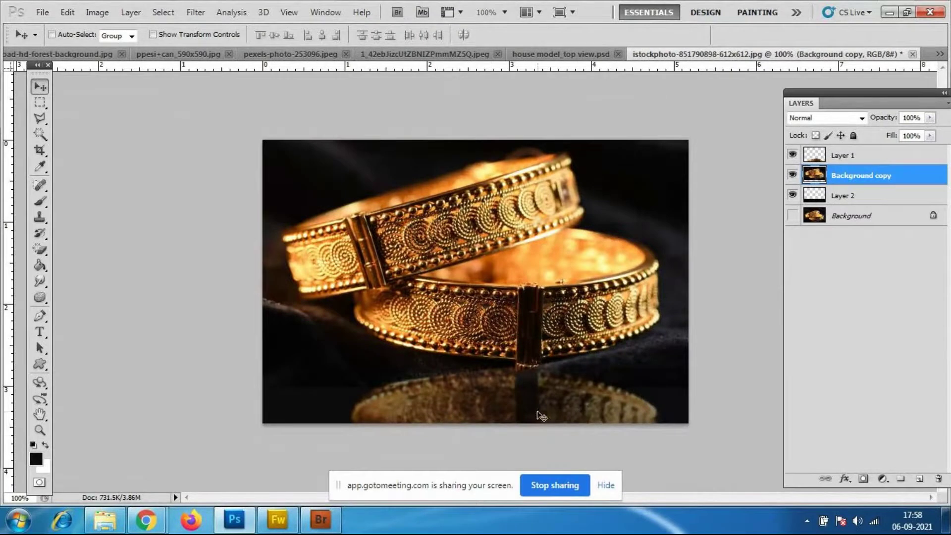
pyautogui.click(793, 154)
pyautogui.click(793, 155)
pyautogui.click(848, 159)
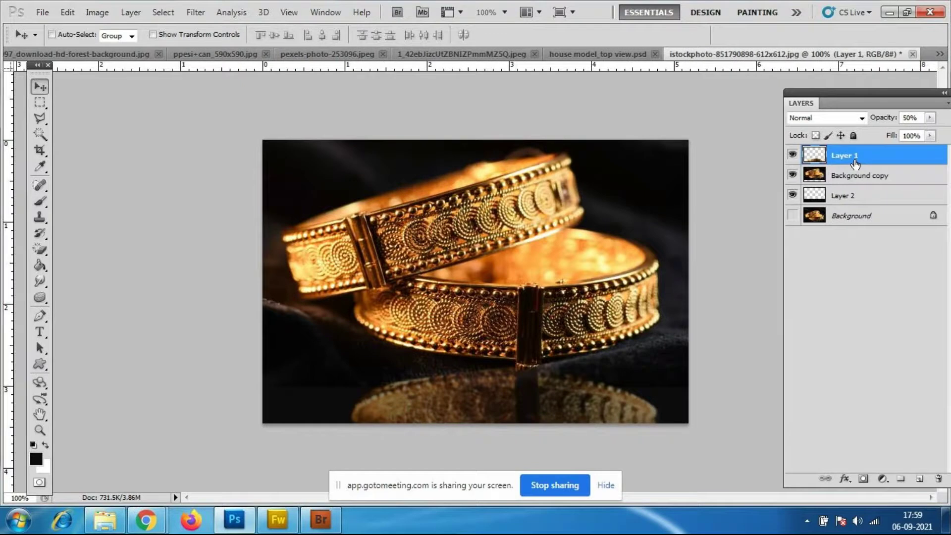
pyautogui.click(793, 157)
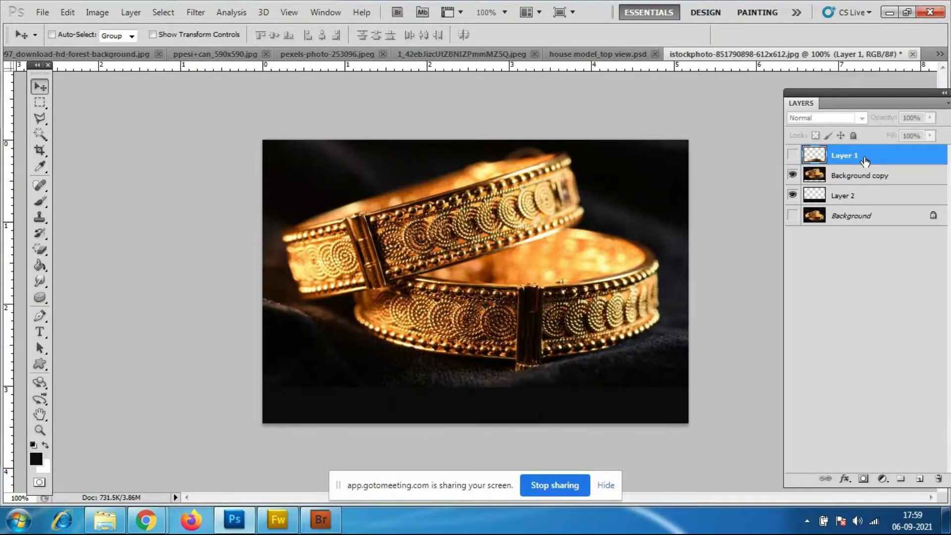
pyautogui.click(868, 179)
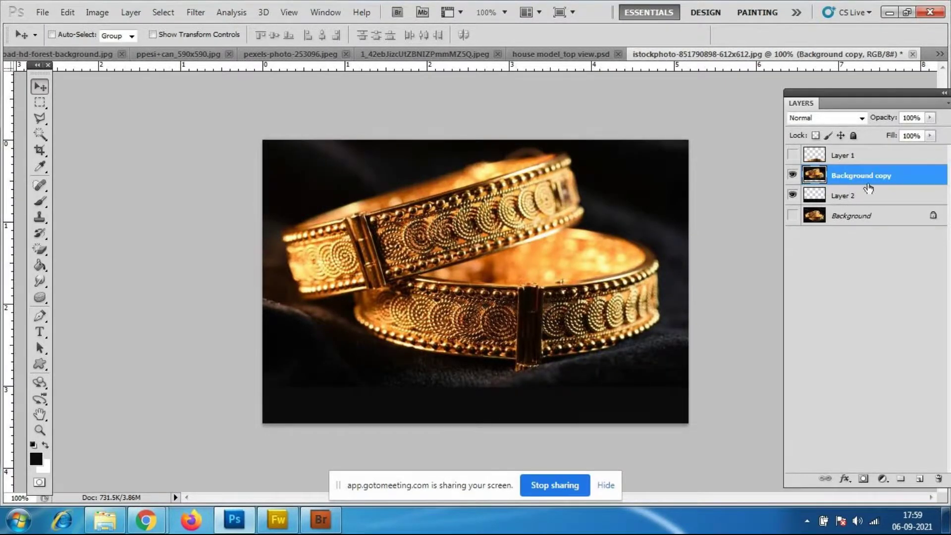
pyautogui.click(141, 529)
pyautogui.click(85, 464)
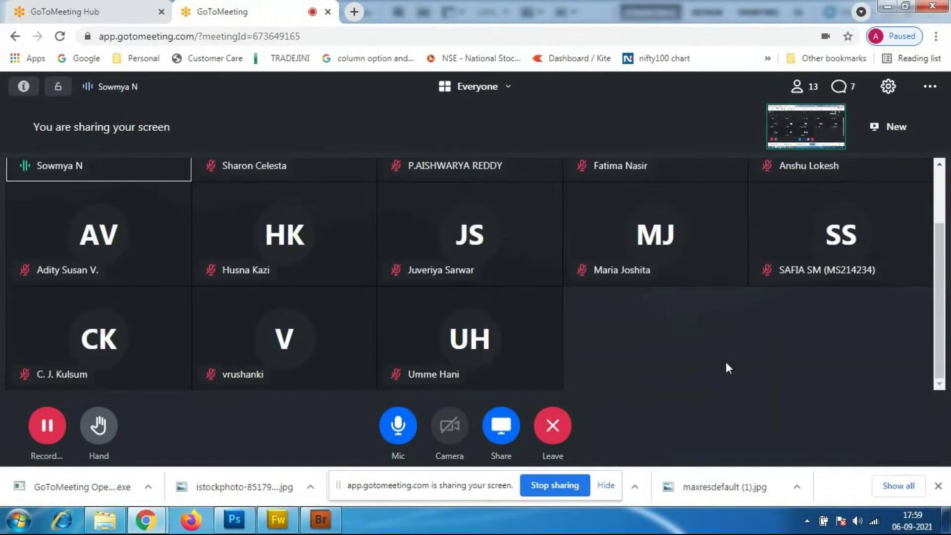
pyautogui.click(234, 520)
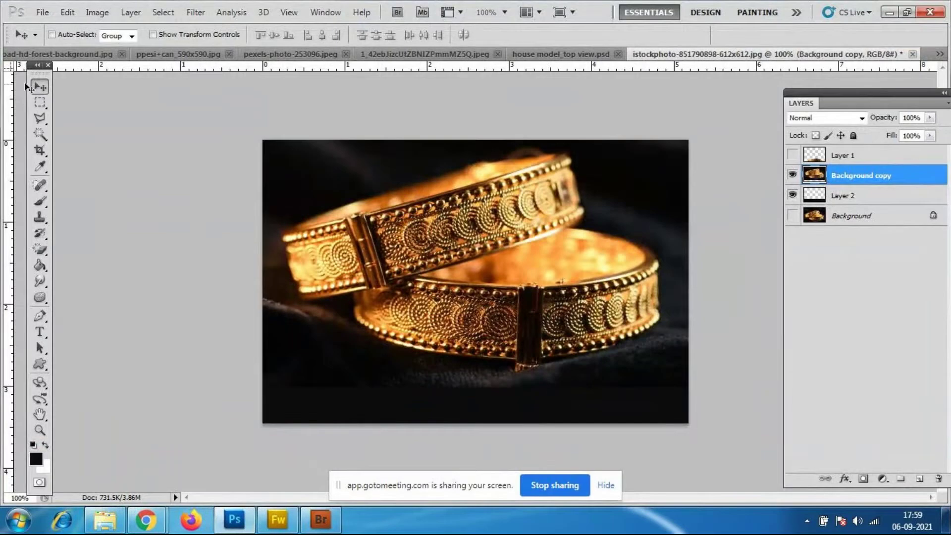
# Trace the front face of the lower bangle on Background copy with the Pen tool and convert the path to a selection
pyautogui.click(40, 316)
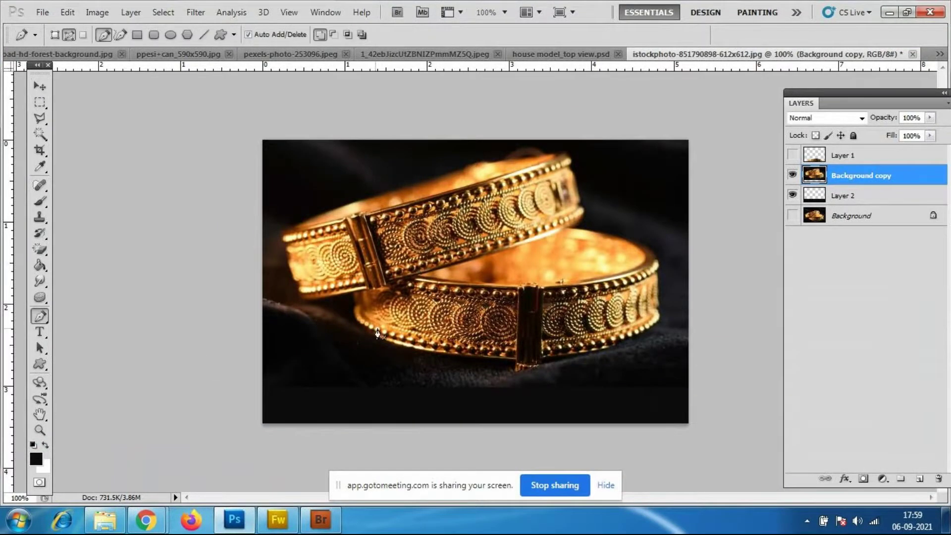
pyautogui.click(414, 345)
pyautogui.click(452, 354)
pyautogui.click(513, 359)
pyautogui.click(519, 371)
pyautogui.click(540, 372)
pyautogui.click(540, 362)
pyautogui.click(555, 355)
pyautogui.click(619, 346)
pyautogui.click(661, 317)
pyautogui.click(656, 265)
pyautogui.click(574, 286)
pyautogui.click(498, 287)
pyautogui.click(409, 282)
pyautogui.click(367, 283)
pyautogui.click(356, 320)
pyautogui.hotkey('ctrl', 'Return')
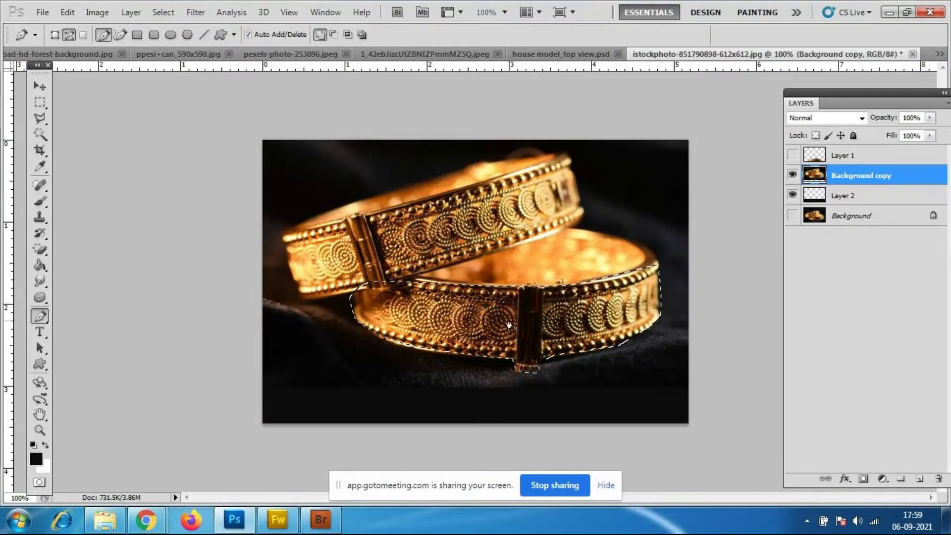
# Copy the selected bangle front to a new layer and move the copy down below the original bangle
pyautogui.hotkey('ctrl', 'j')
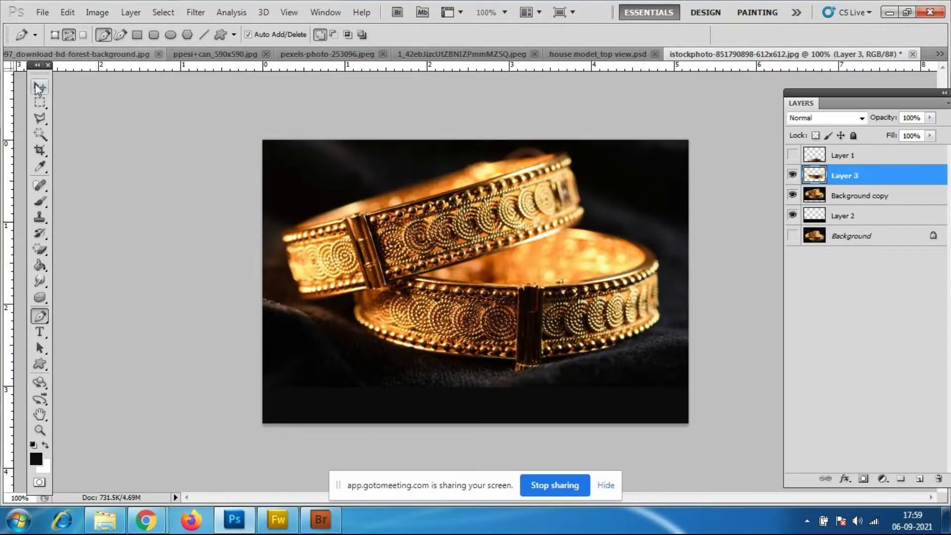
pyautogui.press('v')
pyautogui.moveTo(535, 347); pyautogui.dragTo(545, 424)
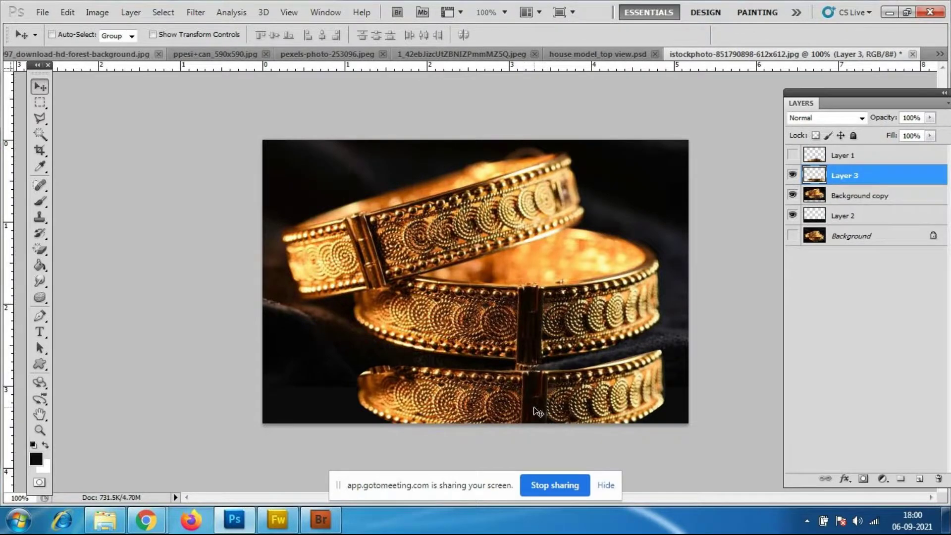
# Flip the Layer 3 bangle copy vertically and position it as a mirror image directly beneath the lower bangle
pyautogui.hotkey('ctrl', 't')
pyautogui.rightClick(557, 406)
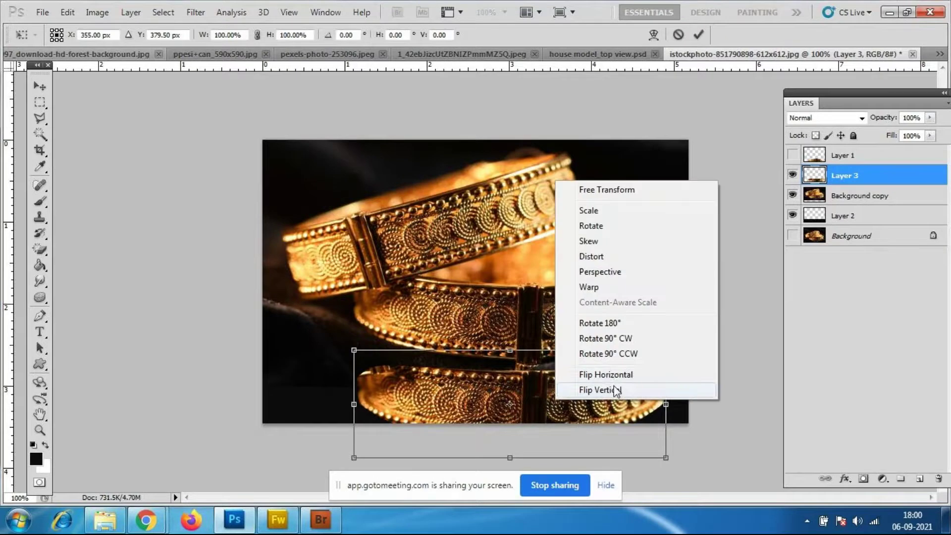
pyautogui.click(600, 390)
pyautogui.moveTo(550, 398); pyautogui.dragTo(549, 406)
pyautogui.press('Return')
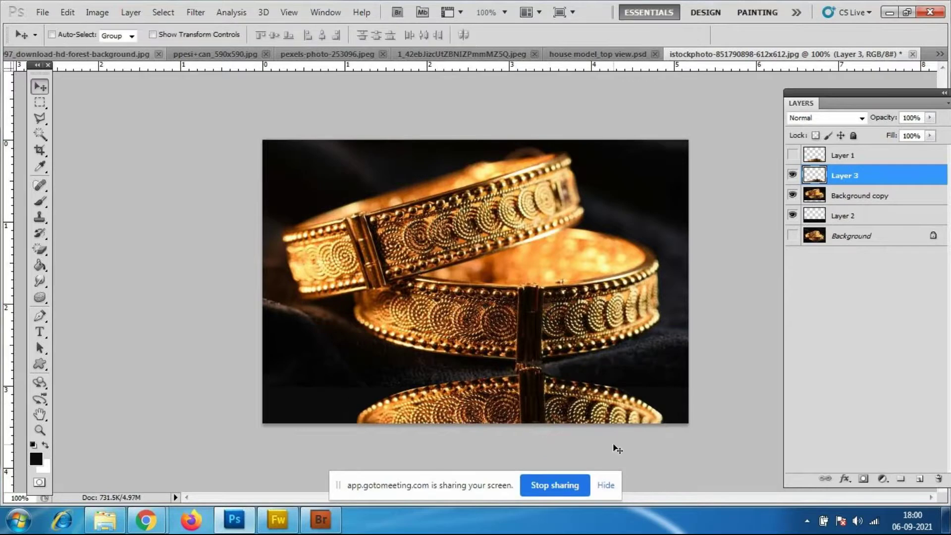
pyautogui.hotkey('shift', 'Down')
pyautogui.hotkey('shift', 'Down')
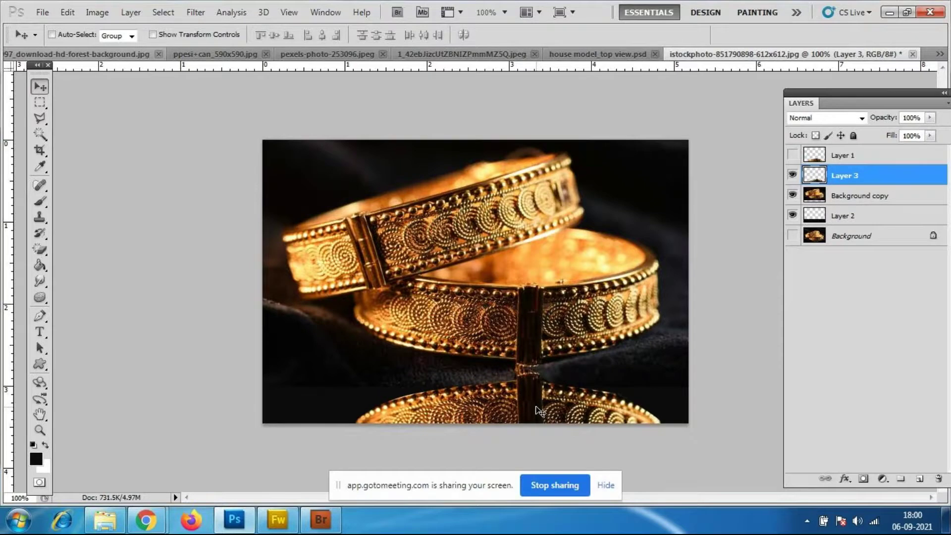
# Squash the height of the Layer 3 reflection to about 80.65% and keep it just under the bangle's clasp
pyautogui.hotkey('ctrl', 't')
pyautogui.moveTo(507, 367); pyautogui.dragTo(528, 389)
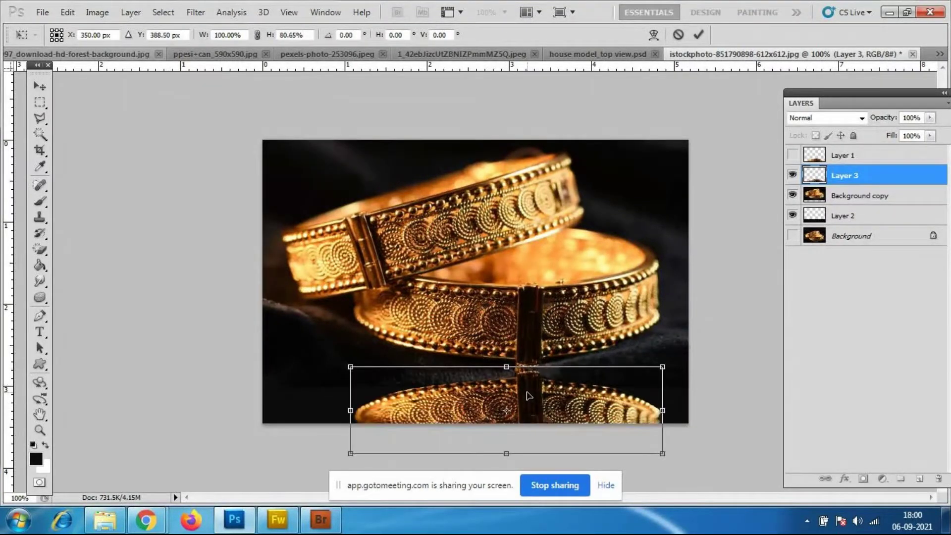
pyautogui.press('Return')
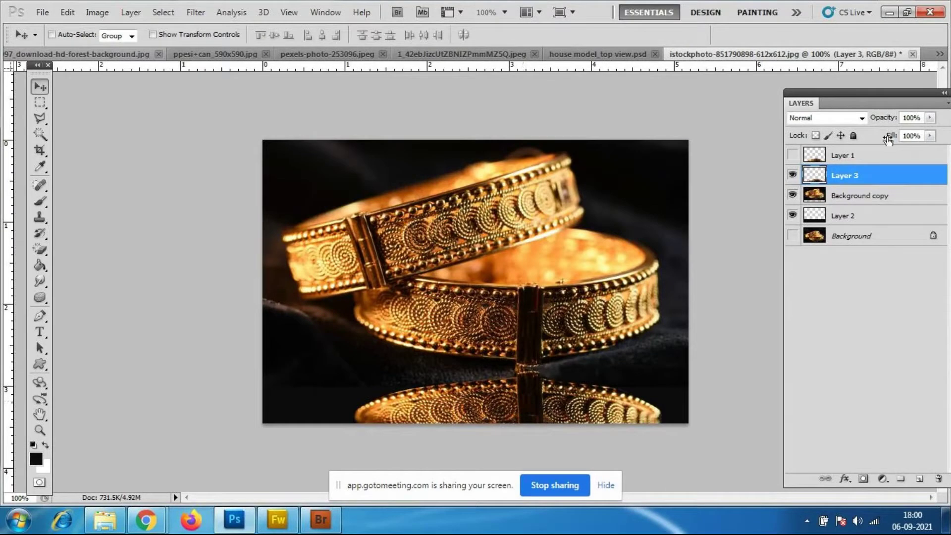
# Set the opacity of the Layer 3 reflection to 50%
pyautogui.moveTo(913, 96); pyautogui.dragTo(849, 93)
pyautogui.click(857, 115)
pyautogui.write('5')
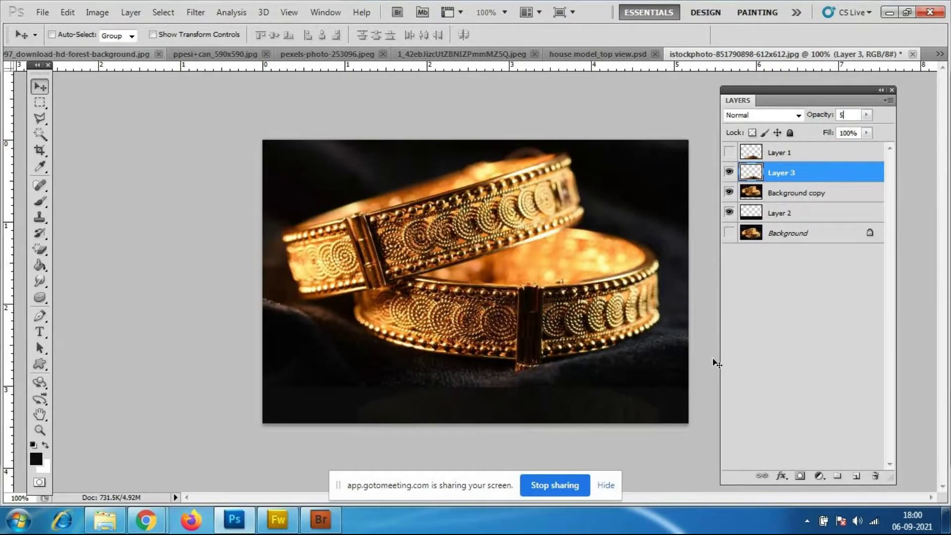
pyautogui.write('0')
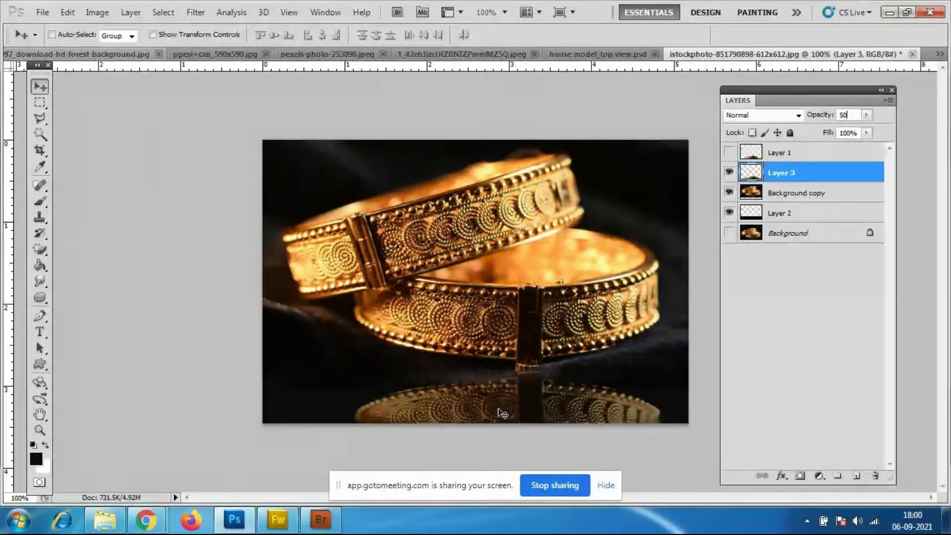
pyautogui.press('Return')
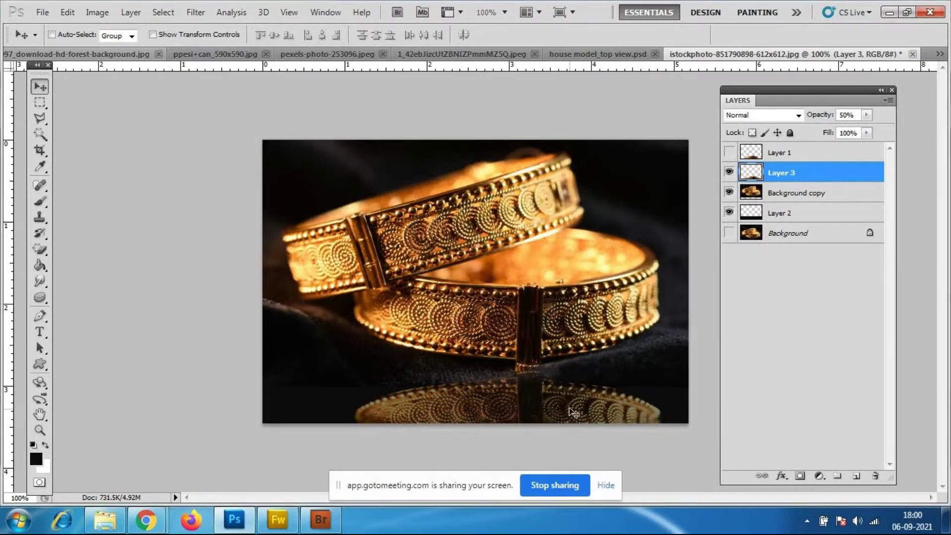
# Try the Glass filter from the Filter Gallery on Layer 3 with Distortion 3, Smoothness 3 and Frosted texture
pyautogui.click(204, 15)
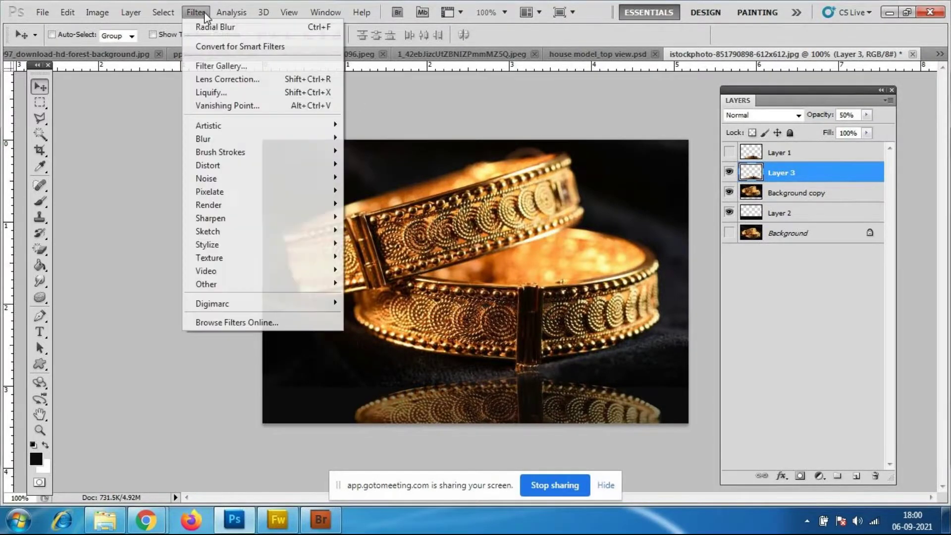
pyautogui.click(219, 65)
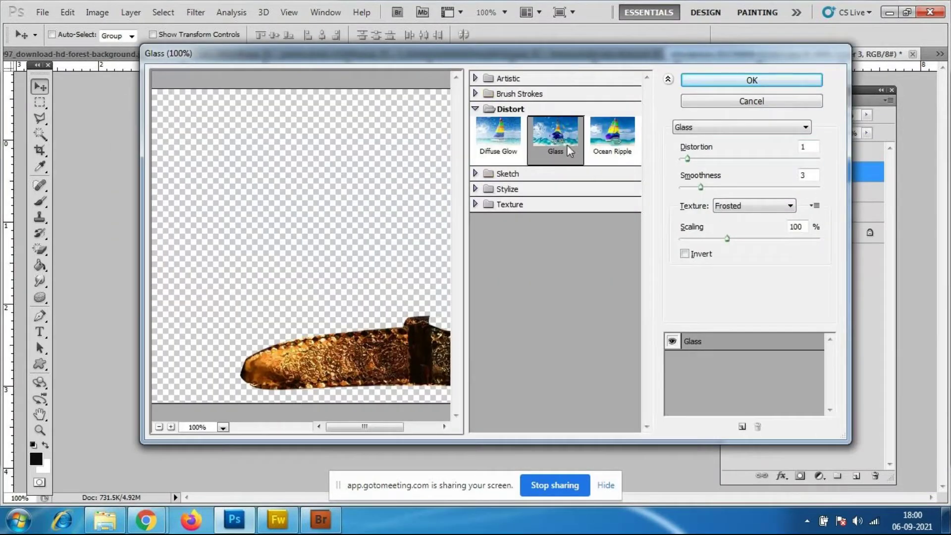
pyautogui.moveTo(688, 159)
pyautogui.mouseDown()
pyautogui.moveTo(689, 173)
pyautogui.moveTo(747, 173)
pyautogui.moveTo(686, 168)
pyautogui.moveTo(701, 171)
pyautogui.mouseUp()
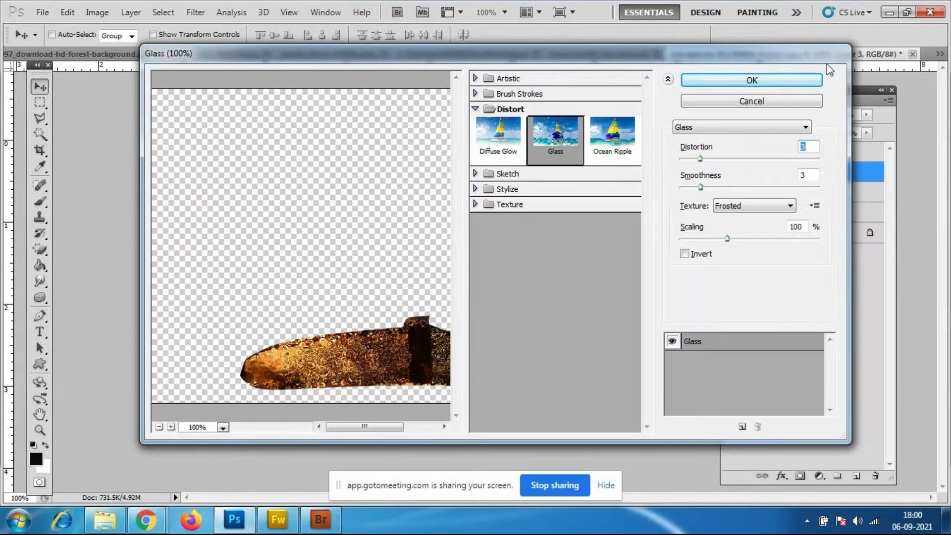
pyautogui.press('Return')
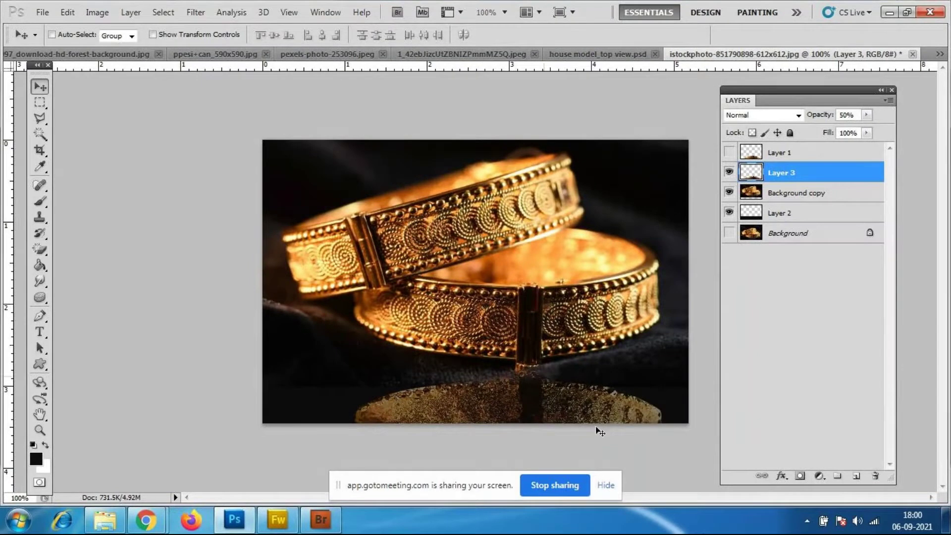
pyautogui.hotkey('ctrl', 'z')
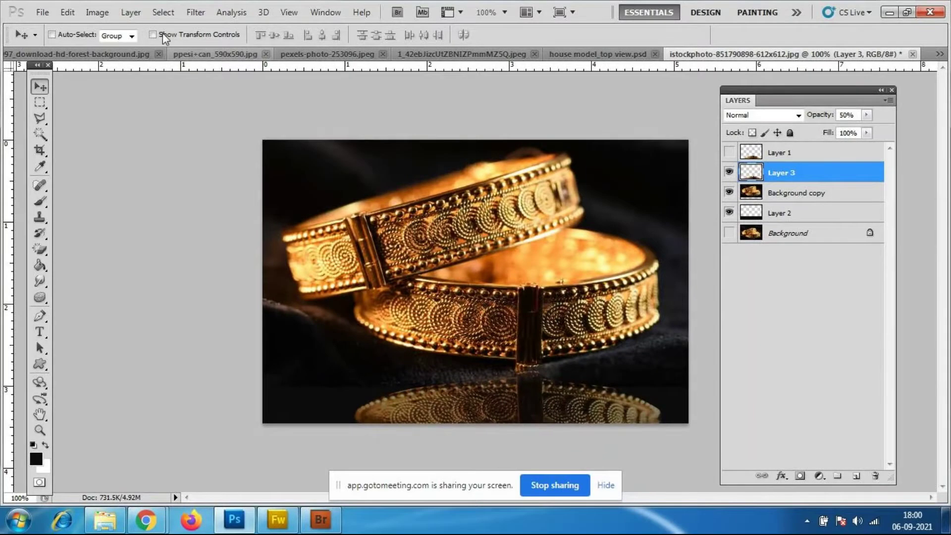
# Apply the Glass filter from the Filter Gallery to Layer 3 with Distortion 1, Smoothness 3 and Frosted texture
pyautogui.click(196, 11)
pyautogui.click(211, 67)
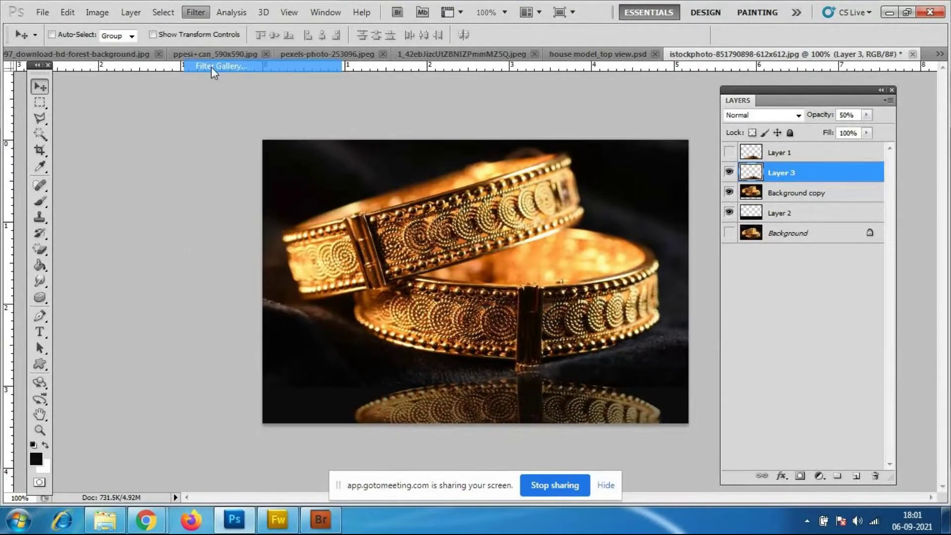
pyautogui.moveTo(702, 158); pyautogui.dragTo(687, 159)
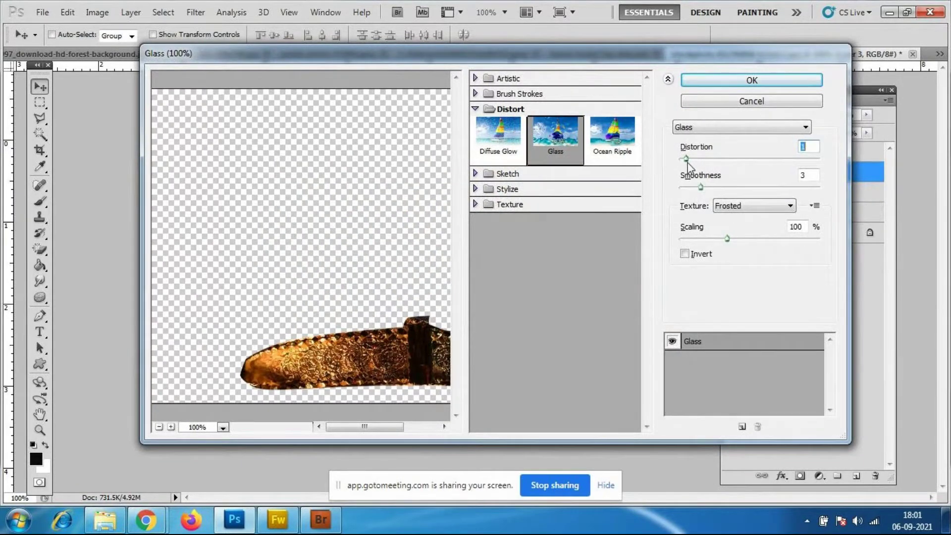
pyautogui.click(752, 81)
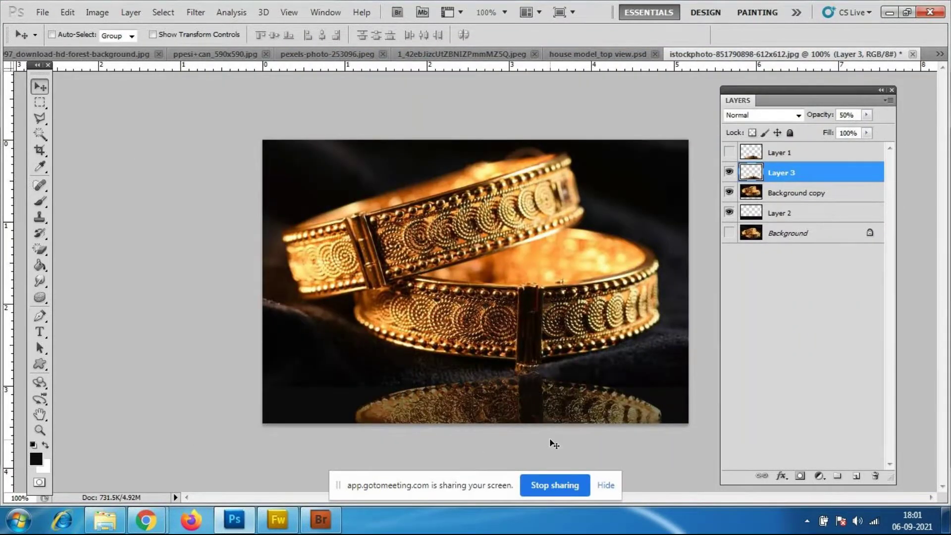
# Soften the Layer 3 reflection with the Blur filter followed by Blur More, and inspect it up close
pyautogui.click(199, 13)
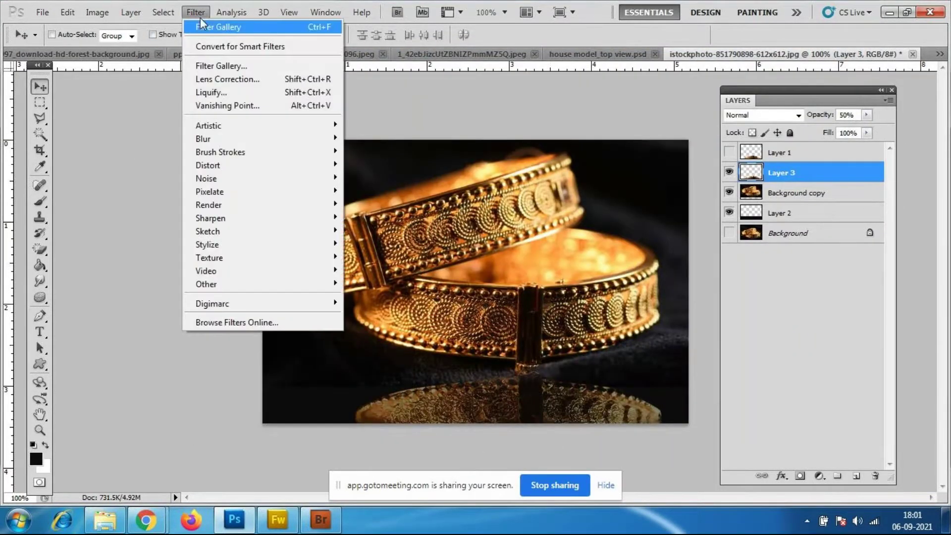
pyautogui.moveTo(218, 139)
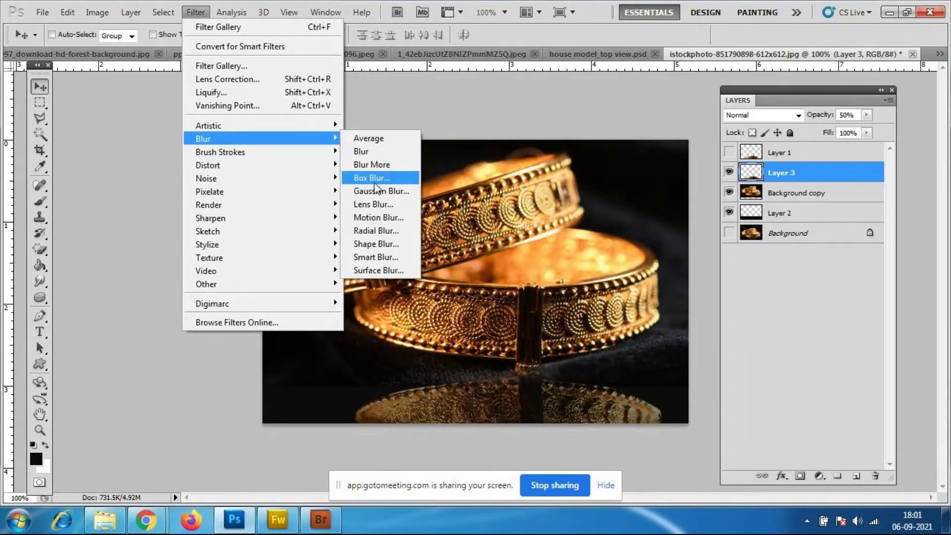
pyautogui.click(371, 151)
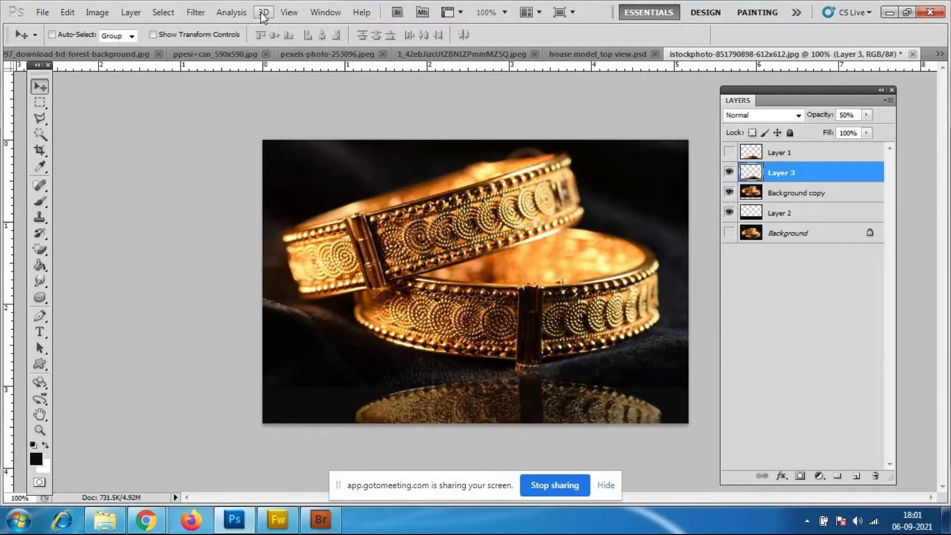
pyautogui.click(196, 12)
pyautogui.moveTo(310, 141)
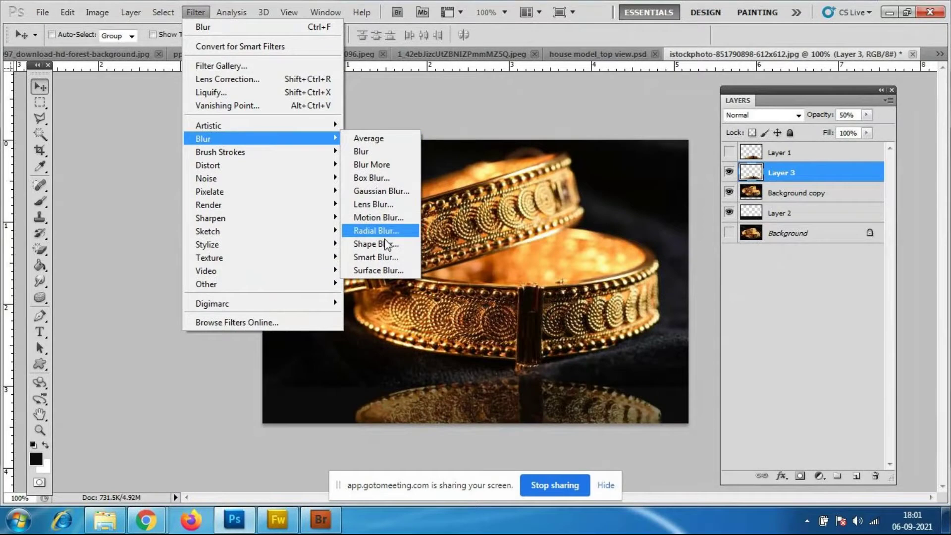
pyautogui.click(387, 165)
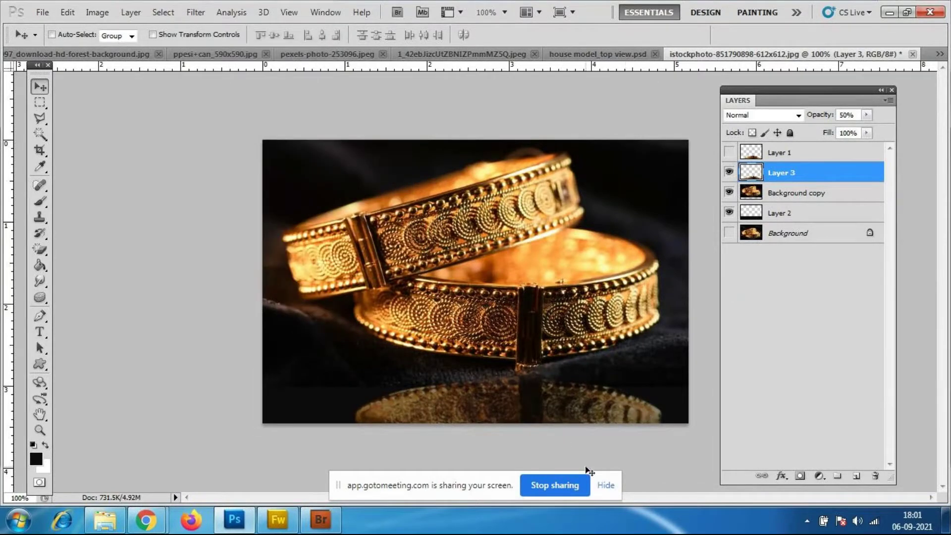
pyautogui.hotkey('ctrl', '+')
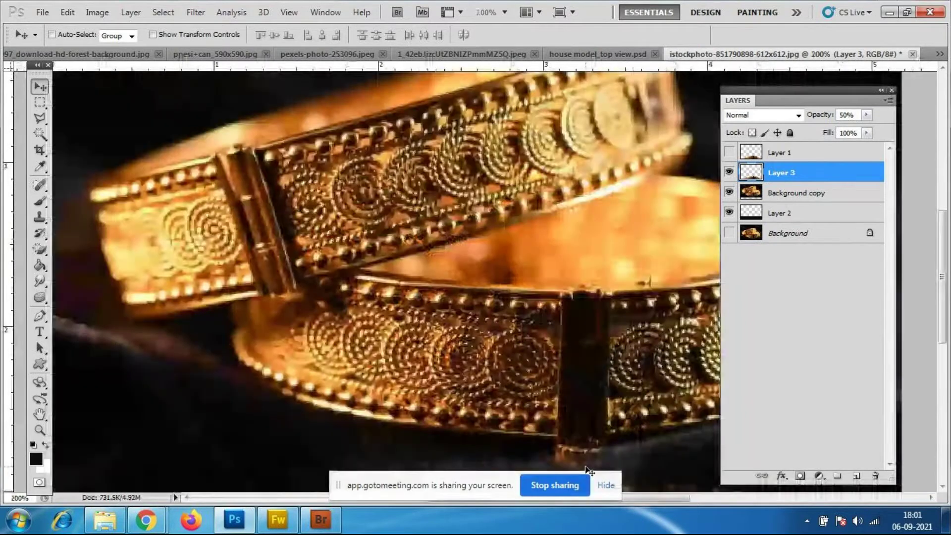
pyautogui.hotkey('ctrl', '-')
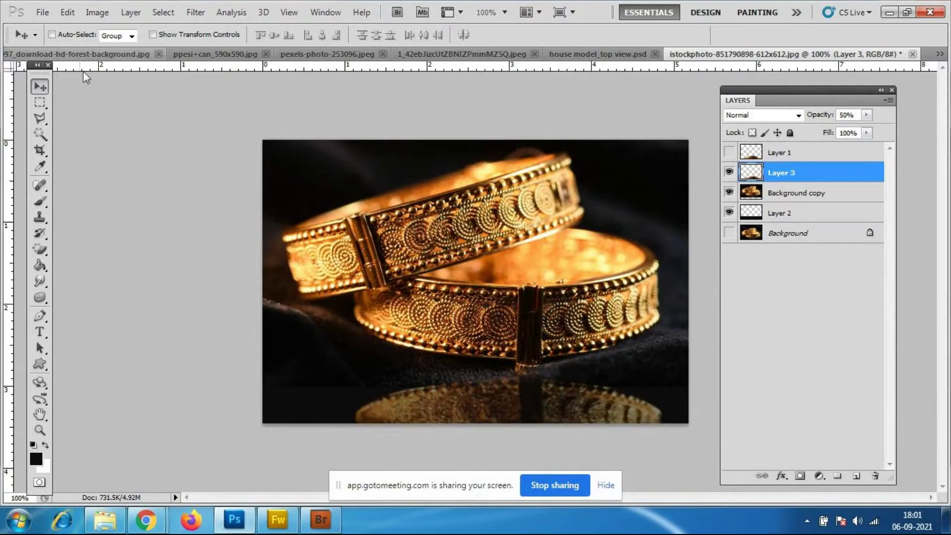
# Close the forest background image without saving its changes
pyautogui.click(88, 54)
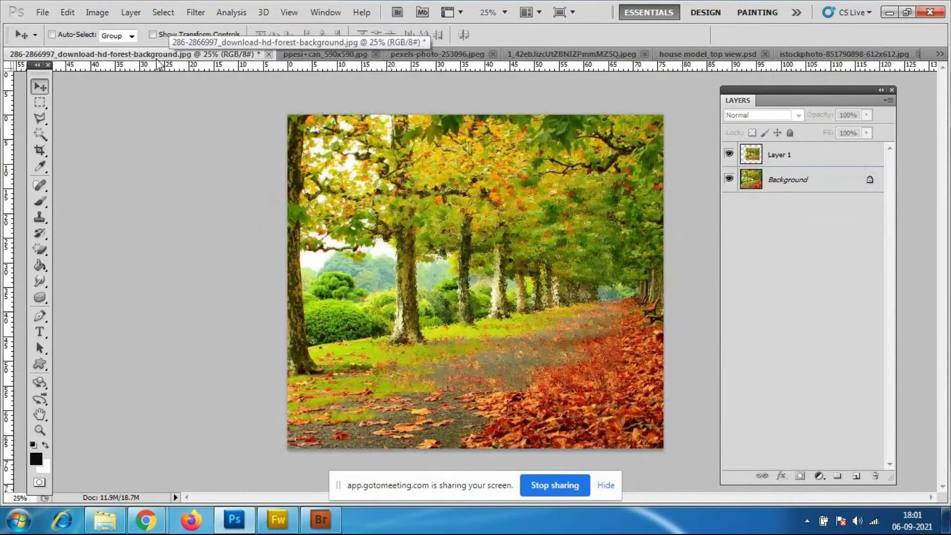
pyautogui.click(268, 54)
pyautogui.click(463, 210)
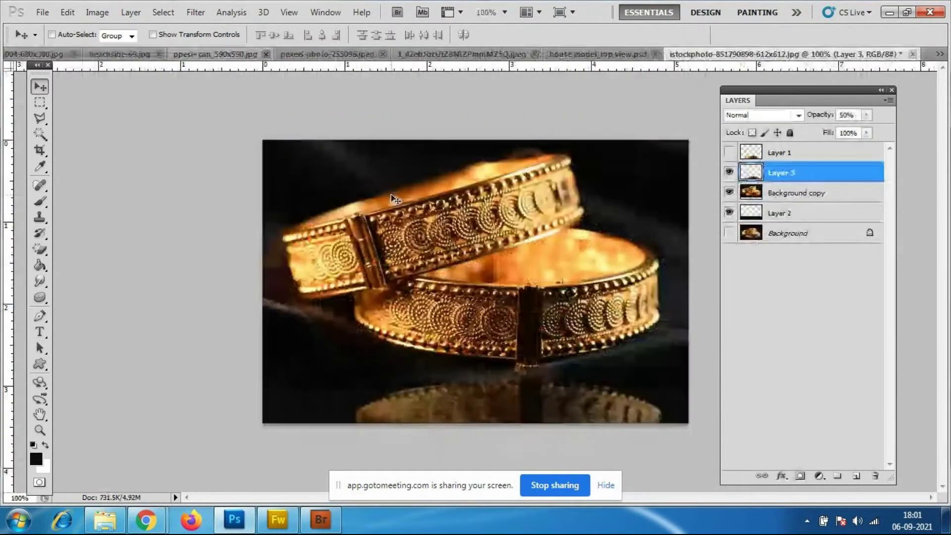
# Review the open boardwalk and beach images, and close the yellow car photo pexels-photo-253096.jpeg
pyautogui.click(130, 57)
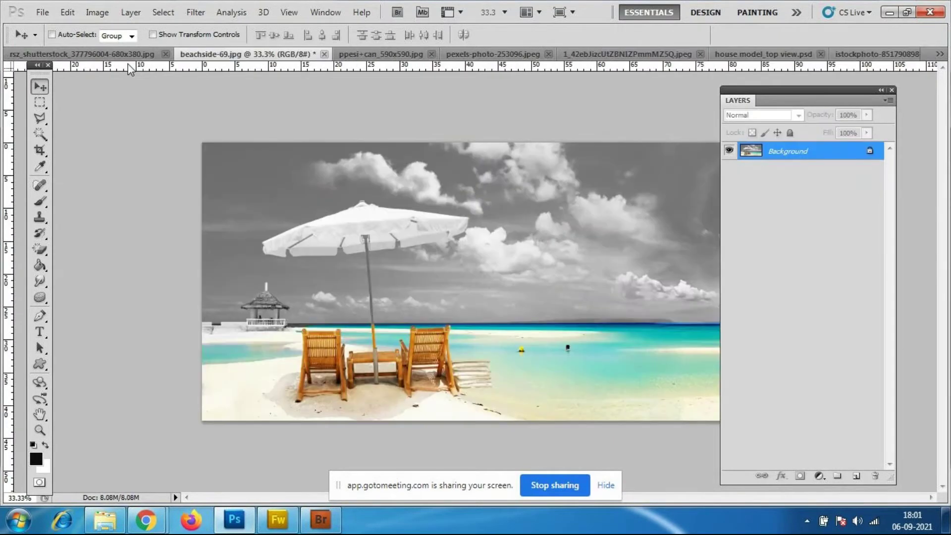
pyautogui.click(143, 55)
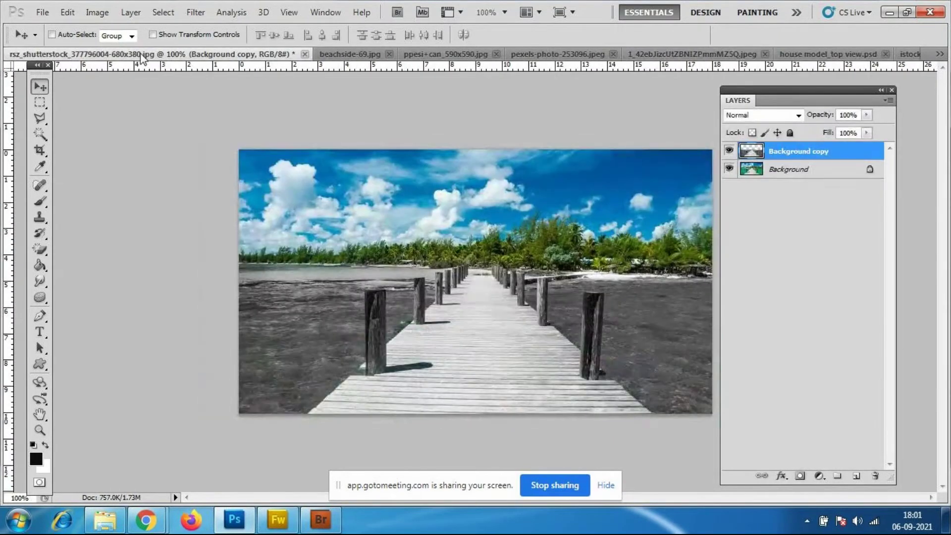
pyautogui.click(365, 56)
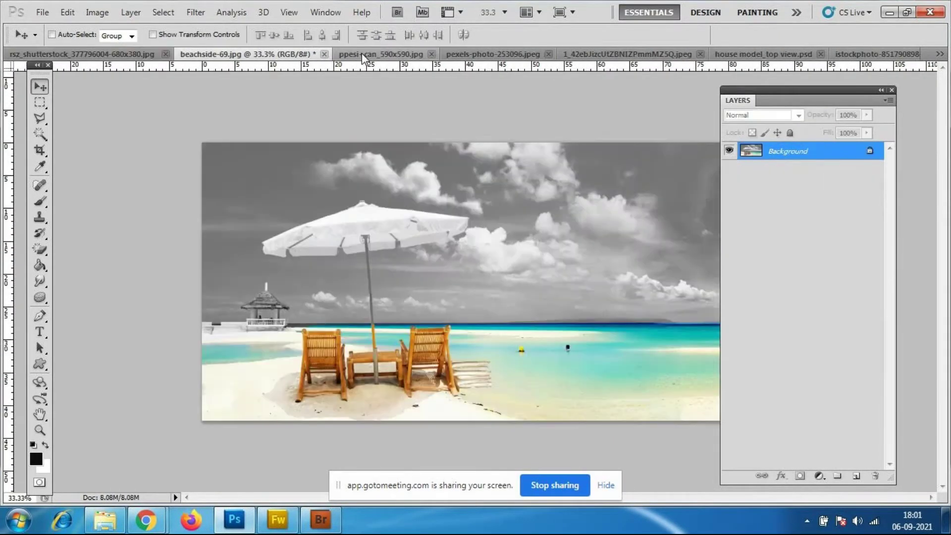
pyautogui.click(452, 55)
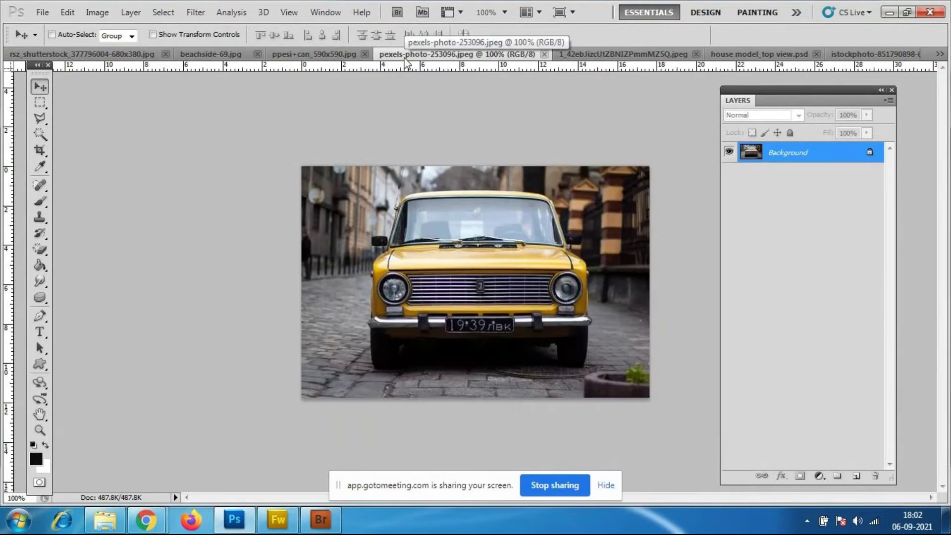
pyautogui.click(545, 54)
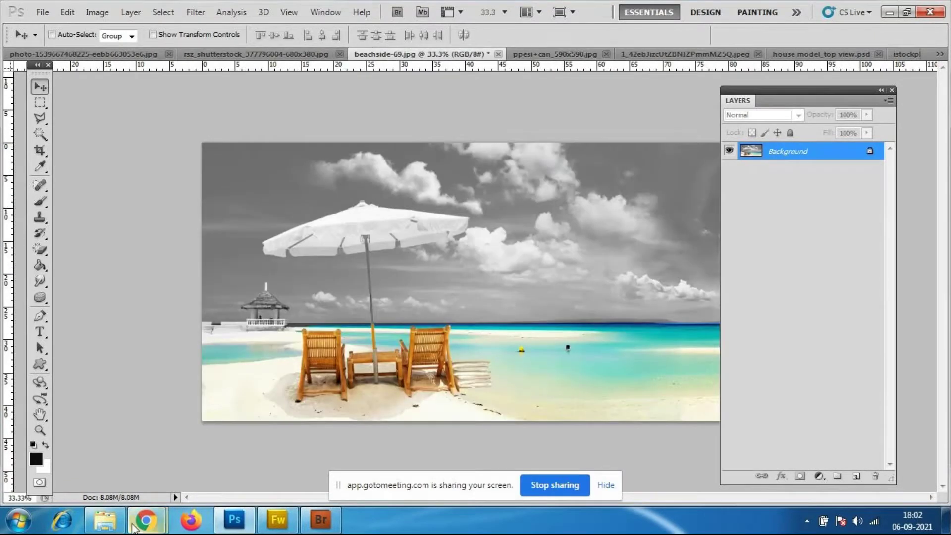
# Switch to the GoToMeeting session in Chrome and check the meeting participants
pyautogui.click(108, 526)
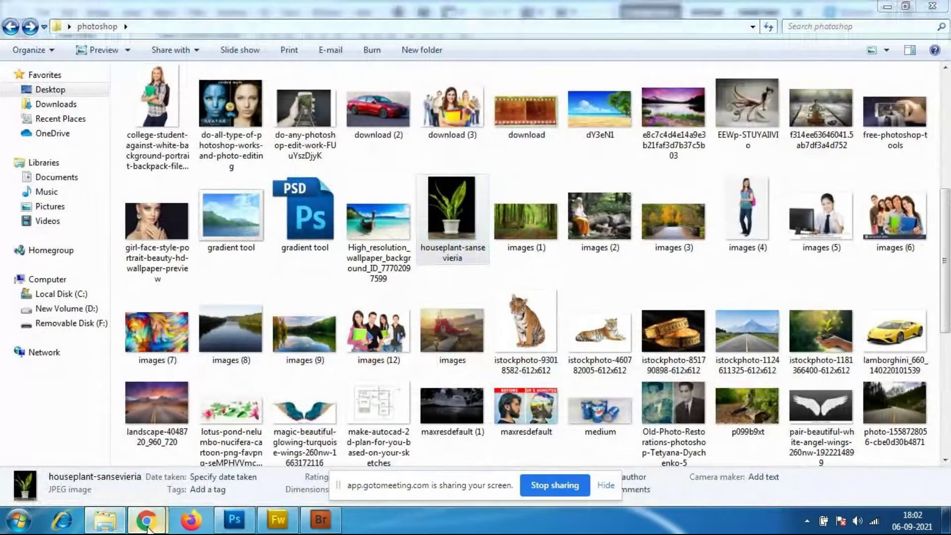
pyautogui.click(148, 526)
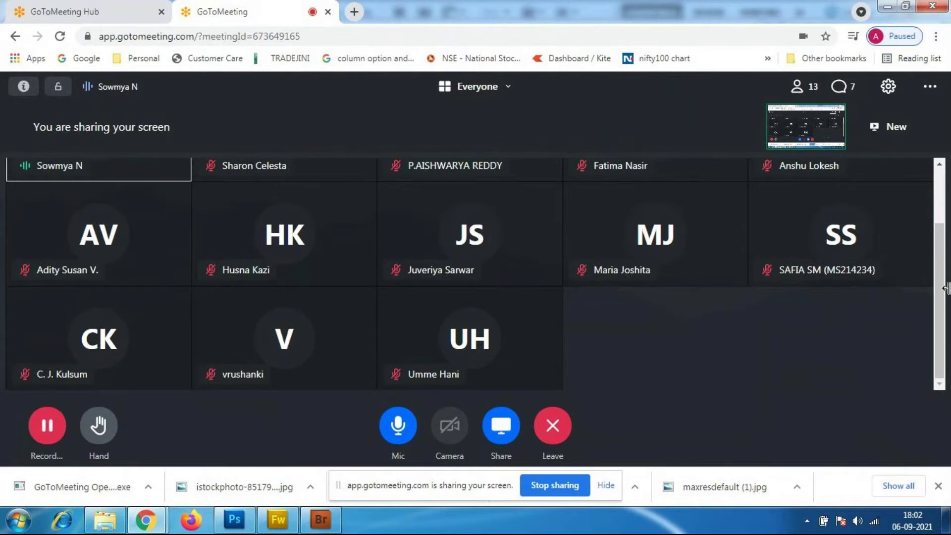
pyautogui.moveTo(937, 292); pyautogui.dragTo(944, 322)
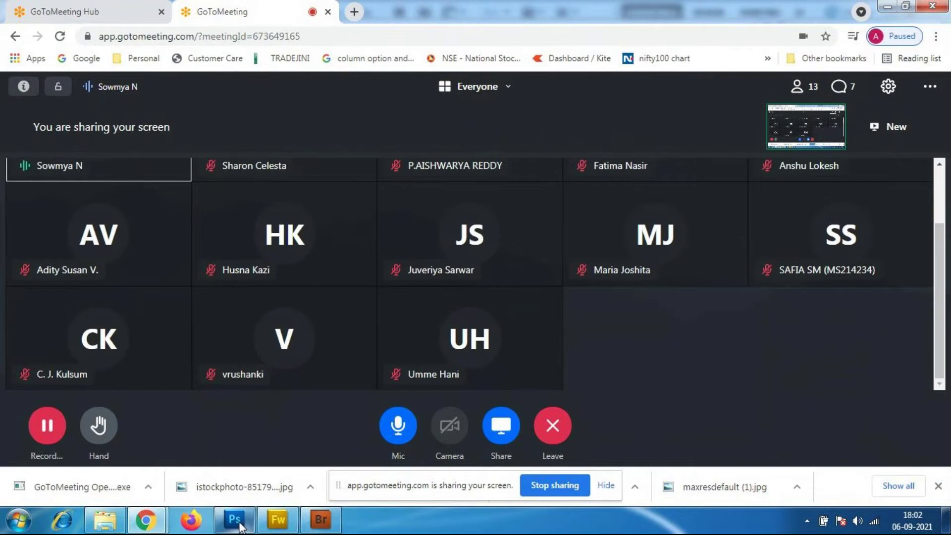
pyautogui.moveTo(240, 527)
pyautogui.click(237, 466)
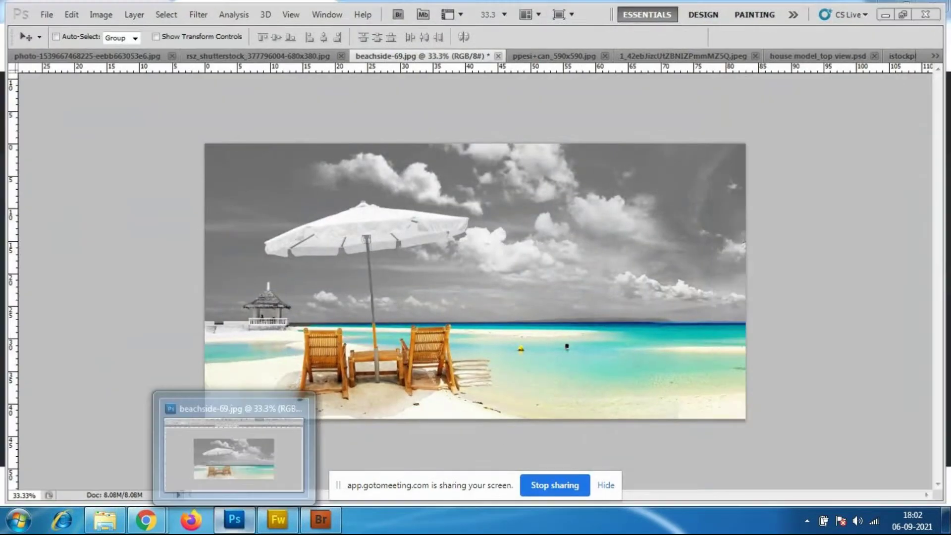
pyautogui.click(144, 522)
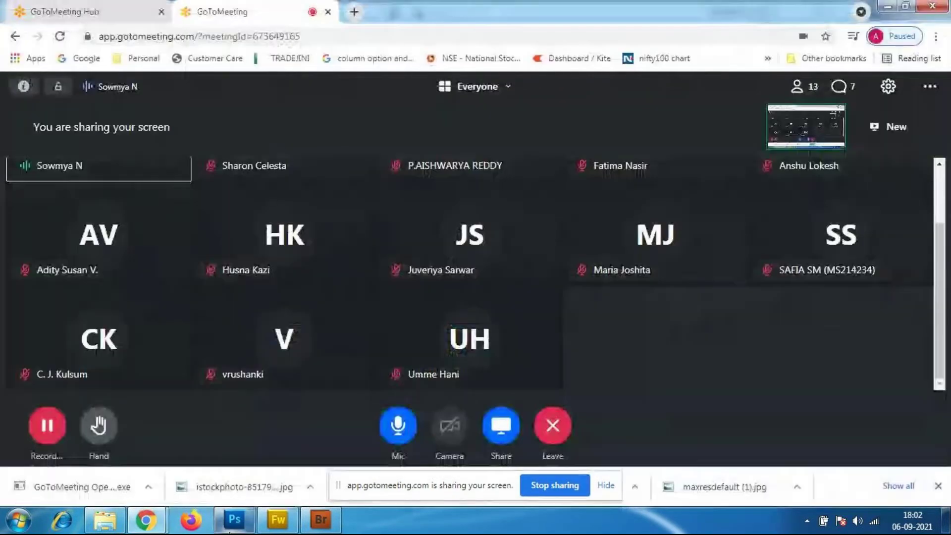
pyautogui.click(234, 520)
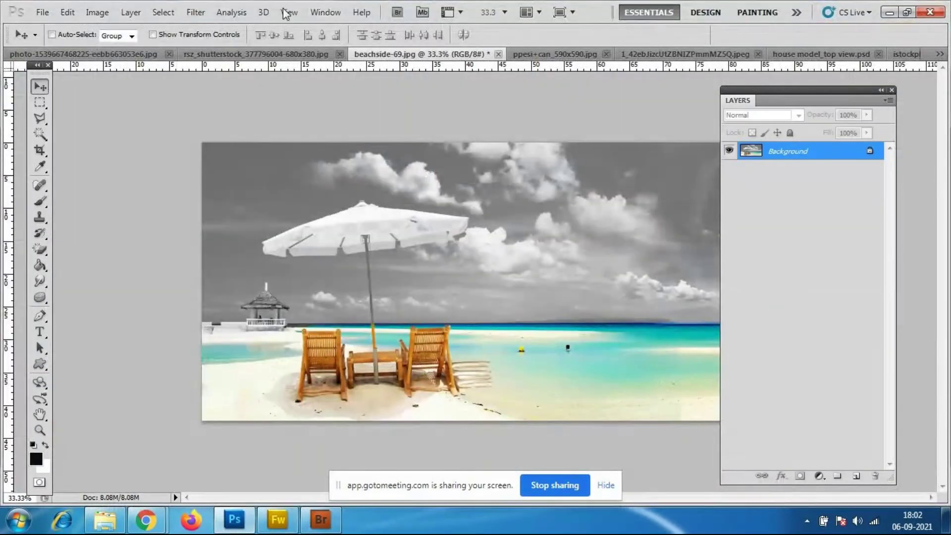
pyautogui.click(196, 13)
pyautogui.click(528, 42)
pyautogui.click(147, 520)
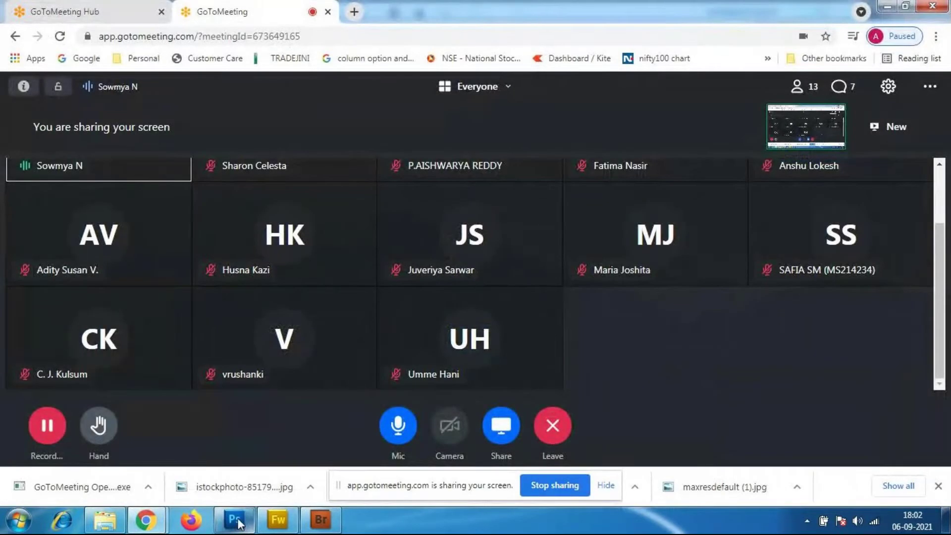